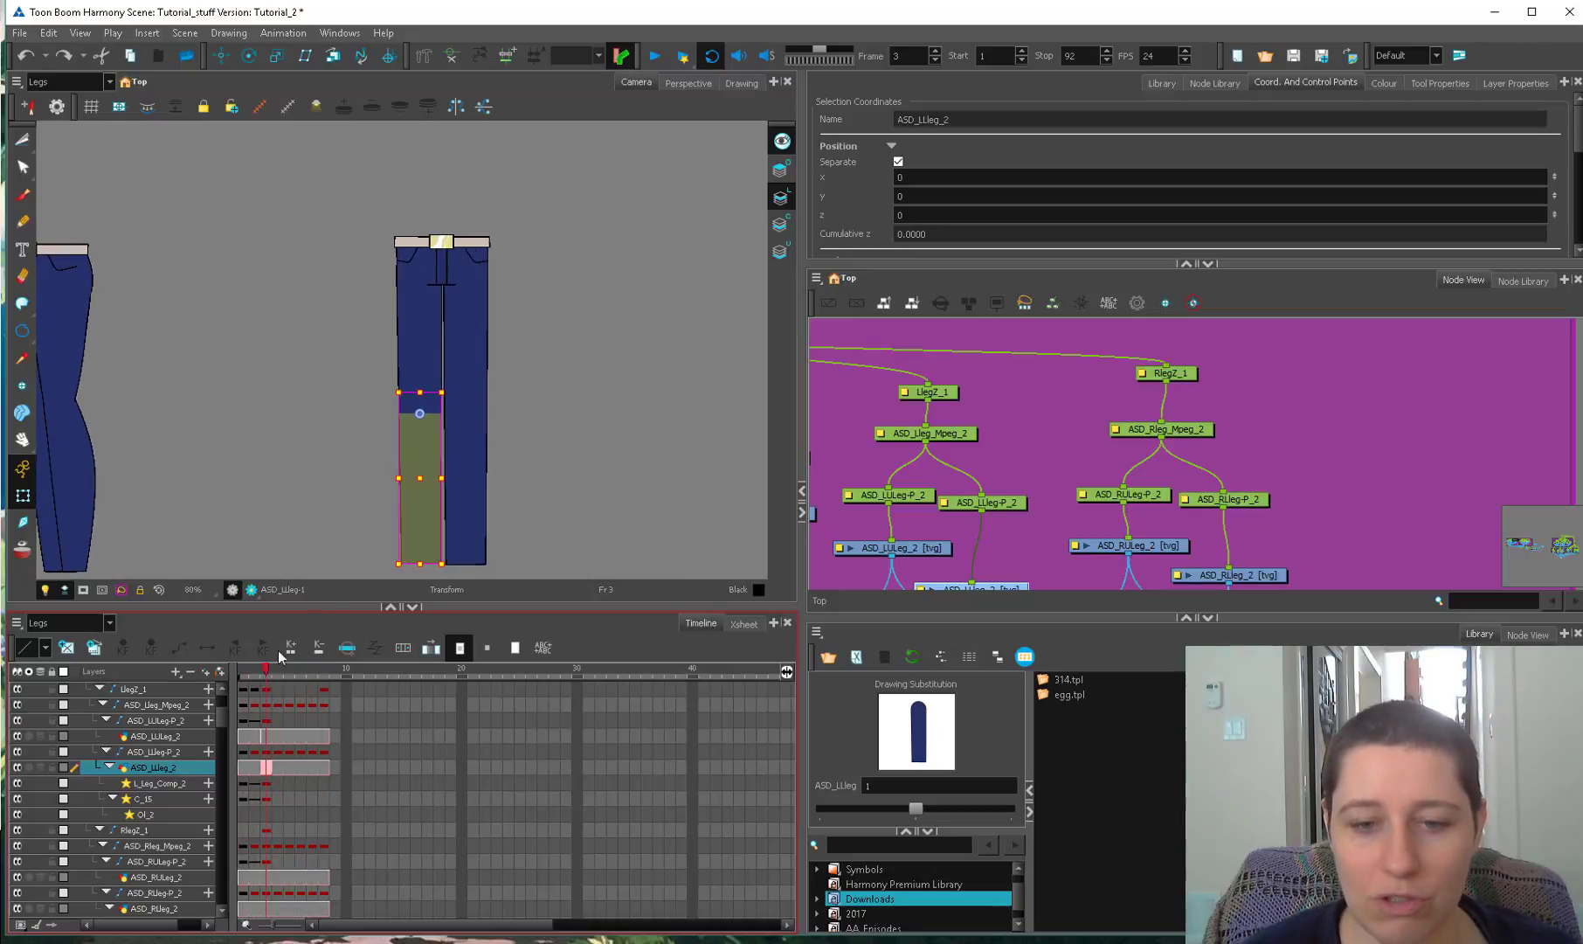
Bring the curvy, straight and three-quarter pairs of pants into view together at frame 3.
click(484, 505)
drag(484, 505, 554, 505)
scroll(472, 435, up, 2)
mouse_move(265, 673)
mouse_down()
mouse_move(278, 674)
mouse_move(265, 674)
mouse_up()
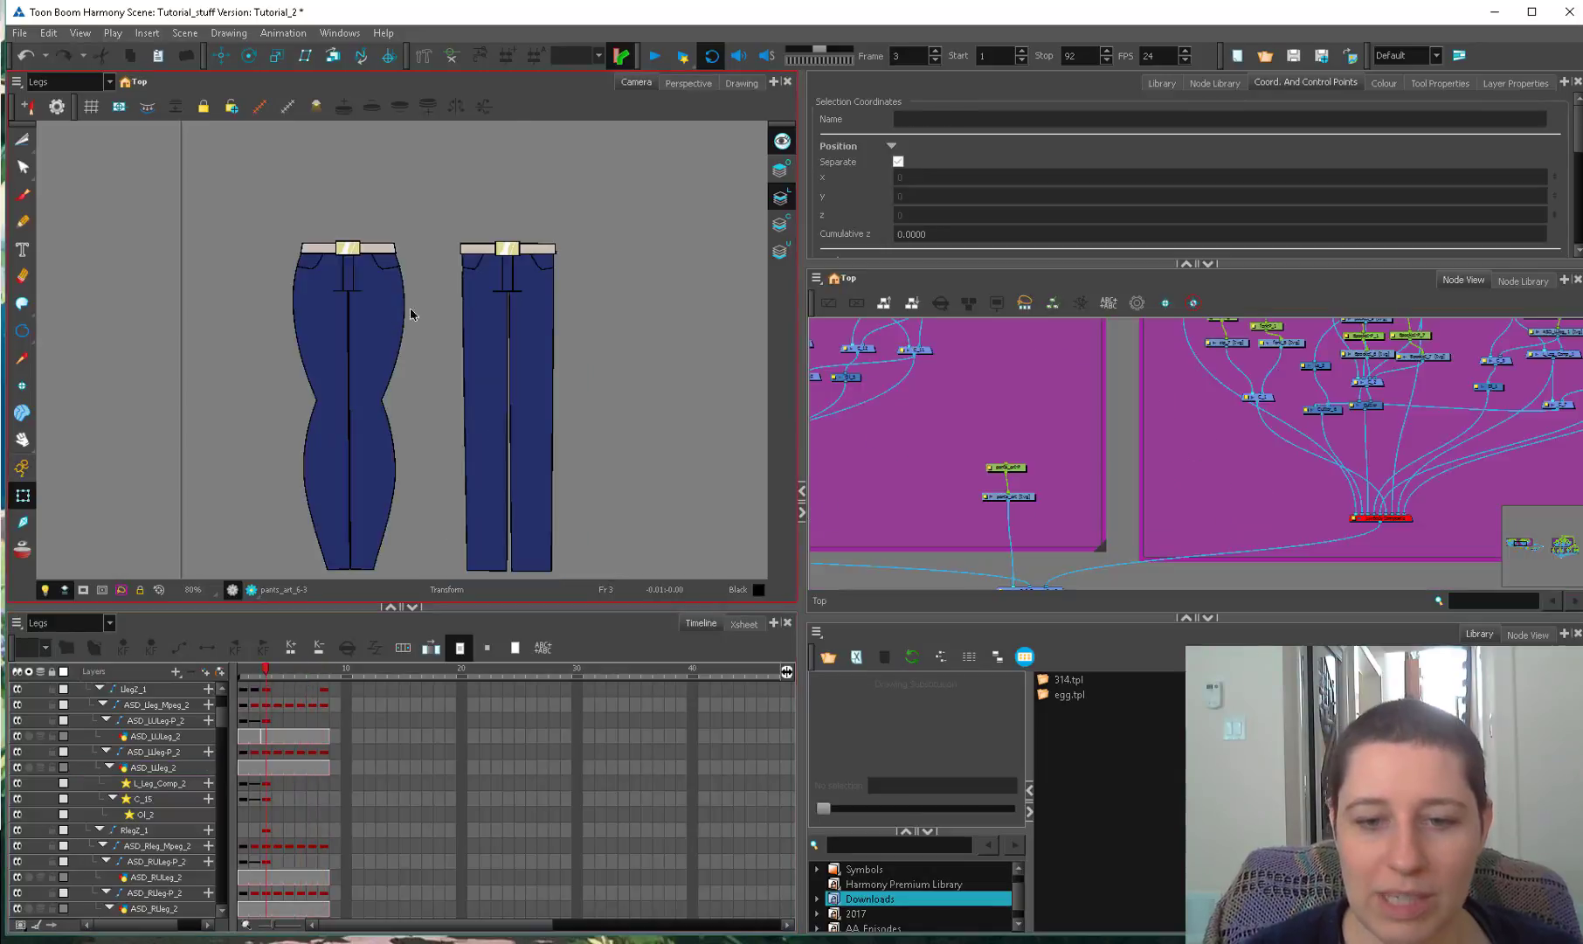
click(550, 273)
click(560, 303)
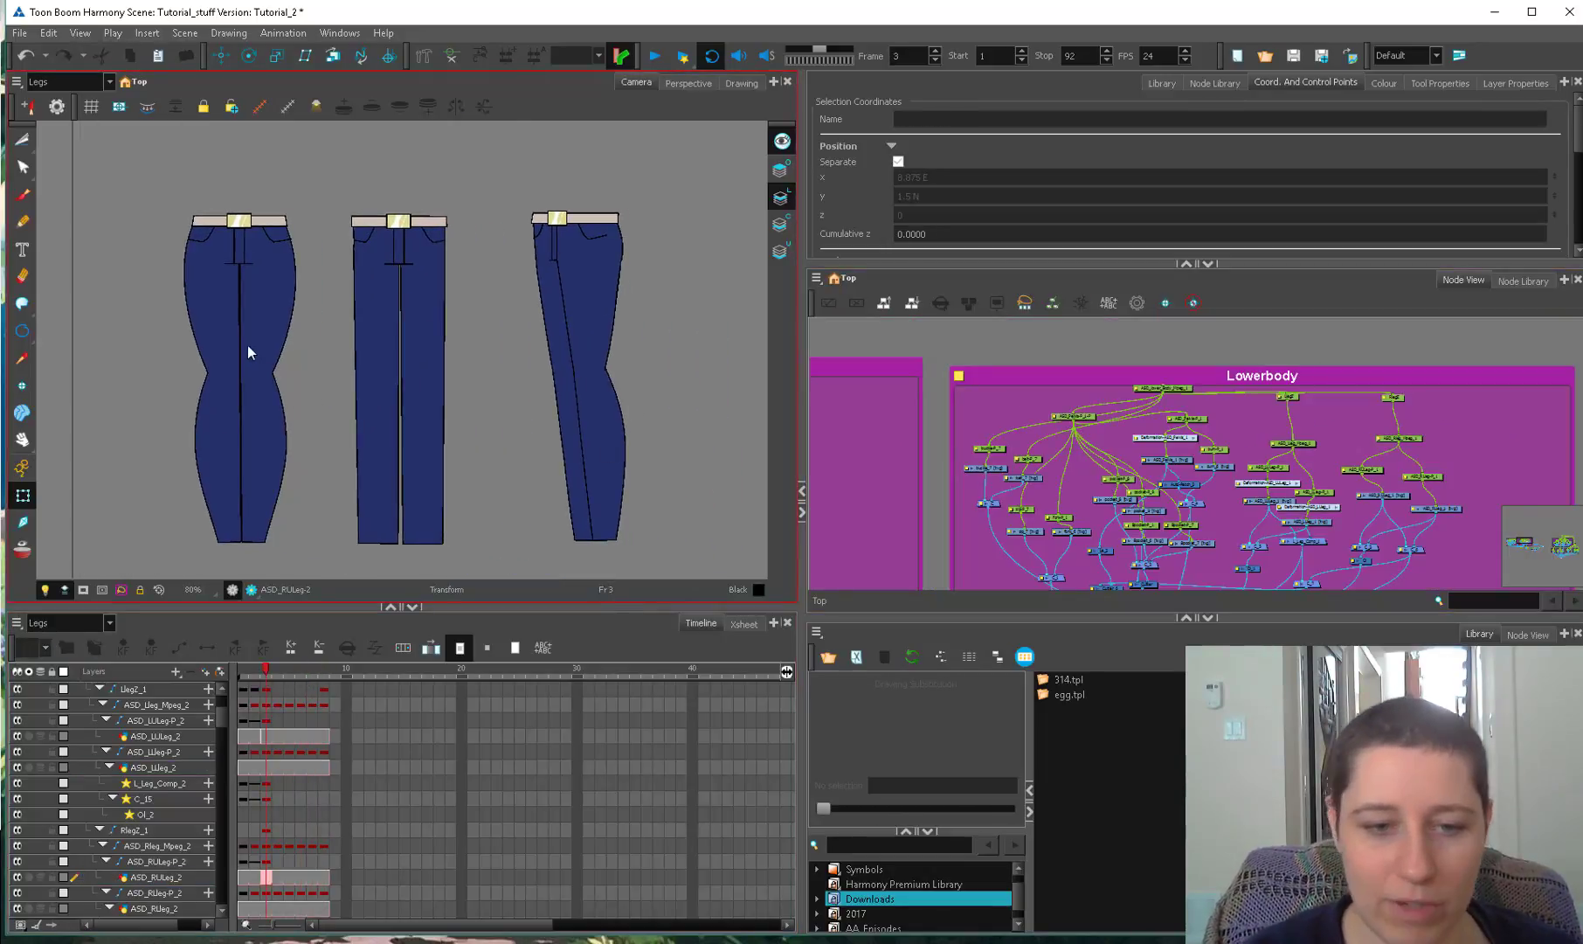
At frame 2, rotate the straight pants' whole right leg (ASD_Rleg_Mpeg_2) about the hip so it swings across the other leg.
drag(401, 606, 401, 643)
click(259, 714)
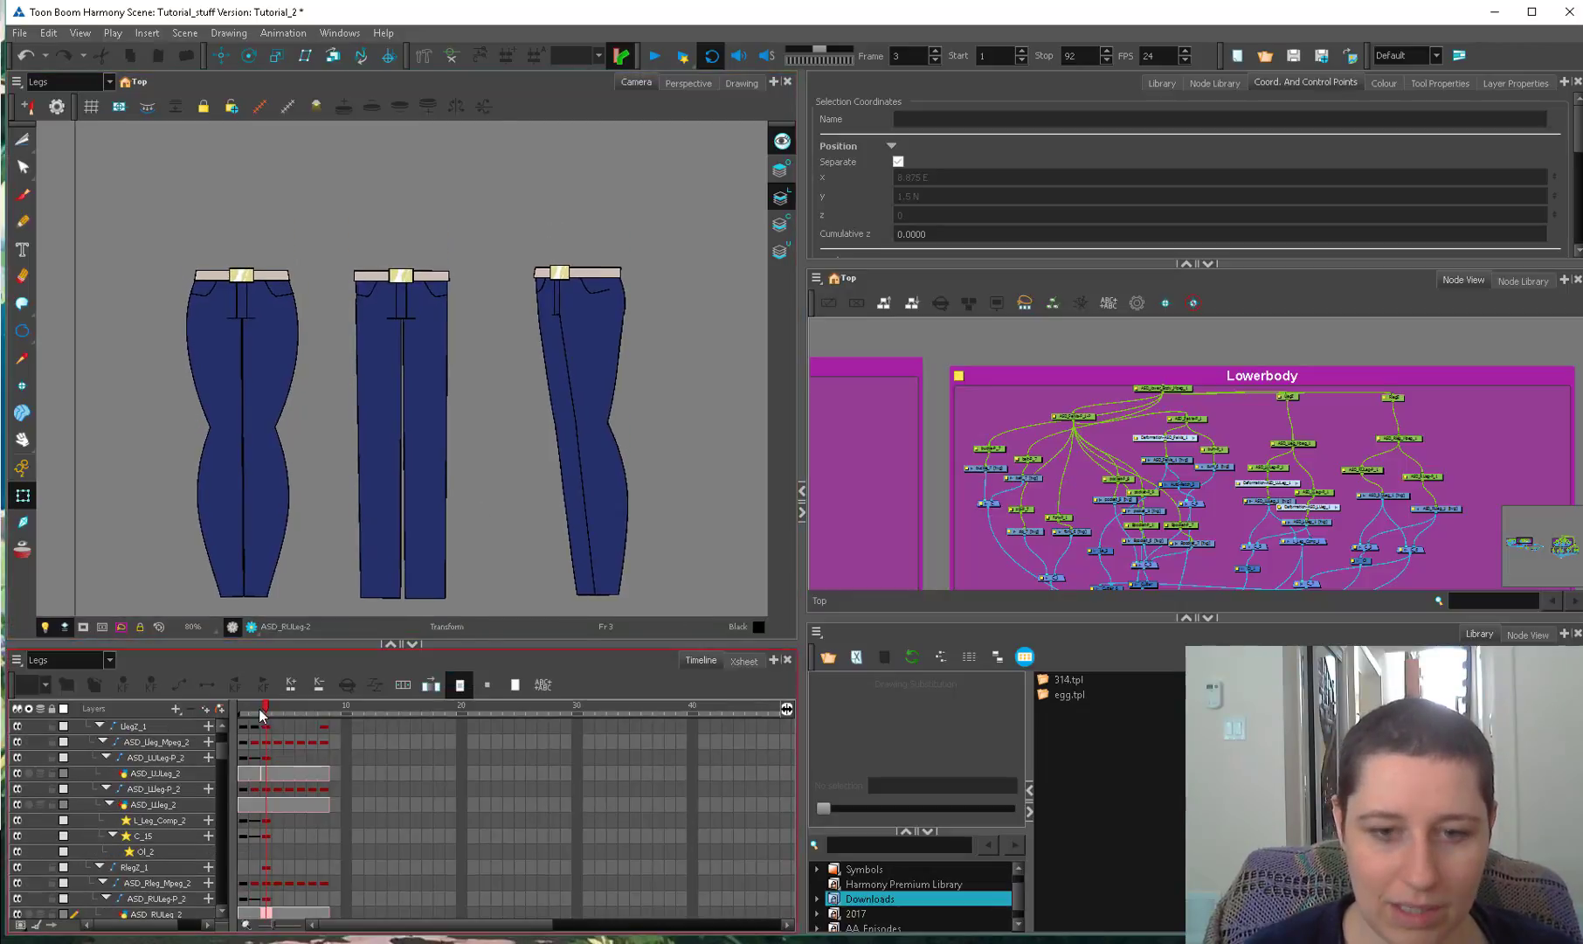
click(260, 715)
scroll(391, 476, up, 3)
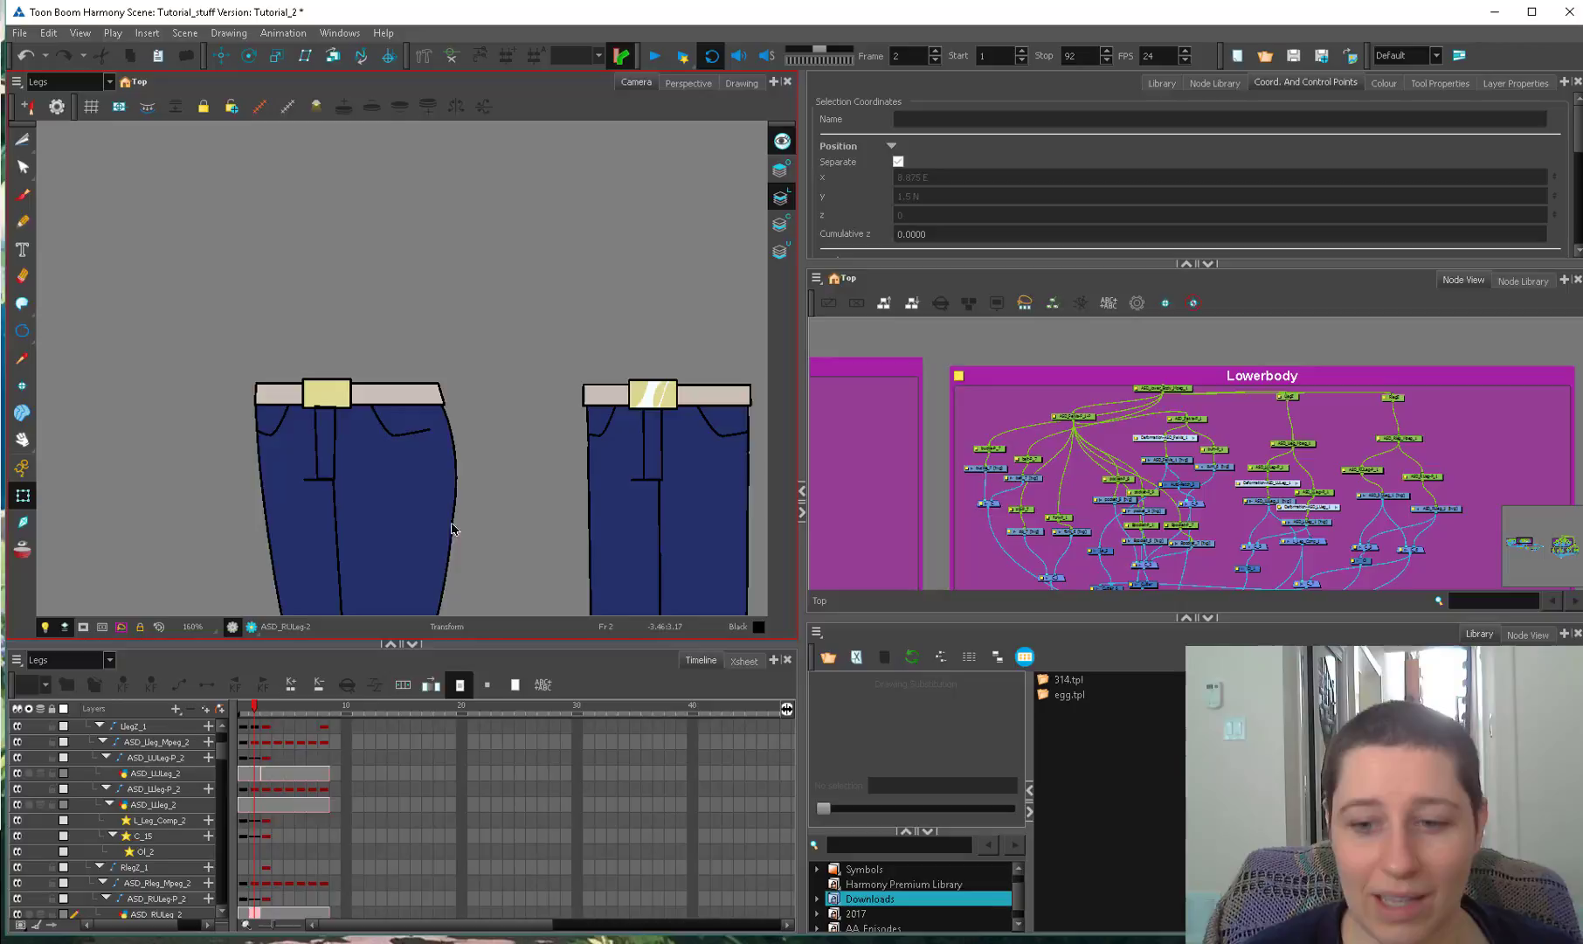
click(577, 411)
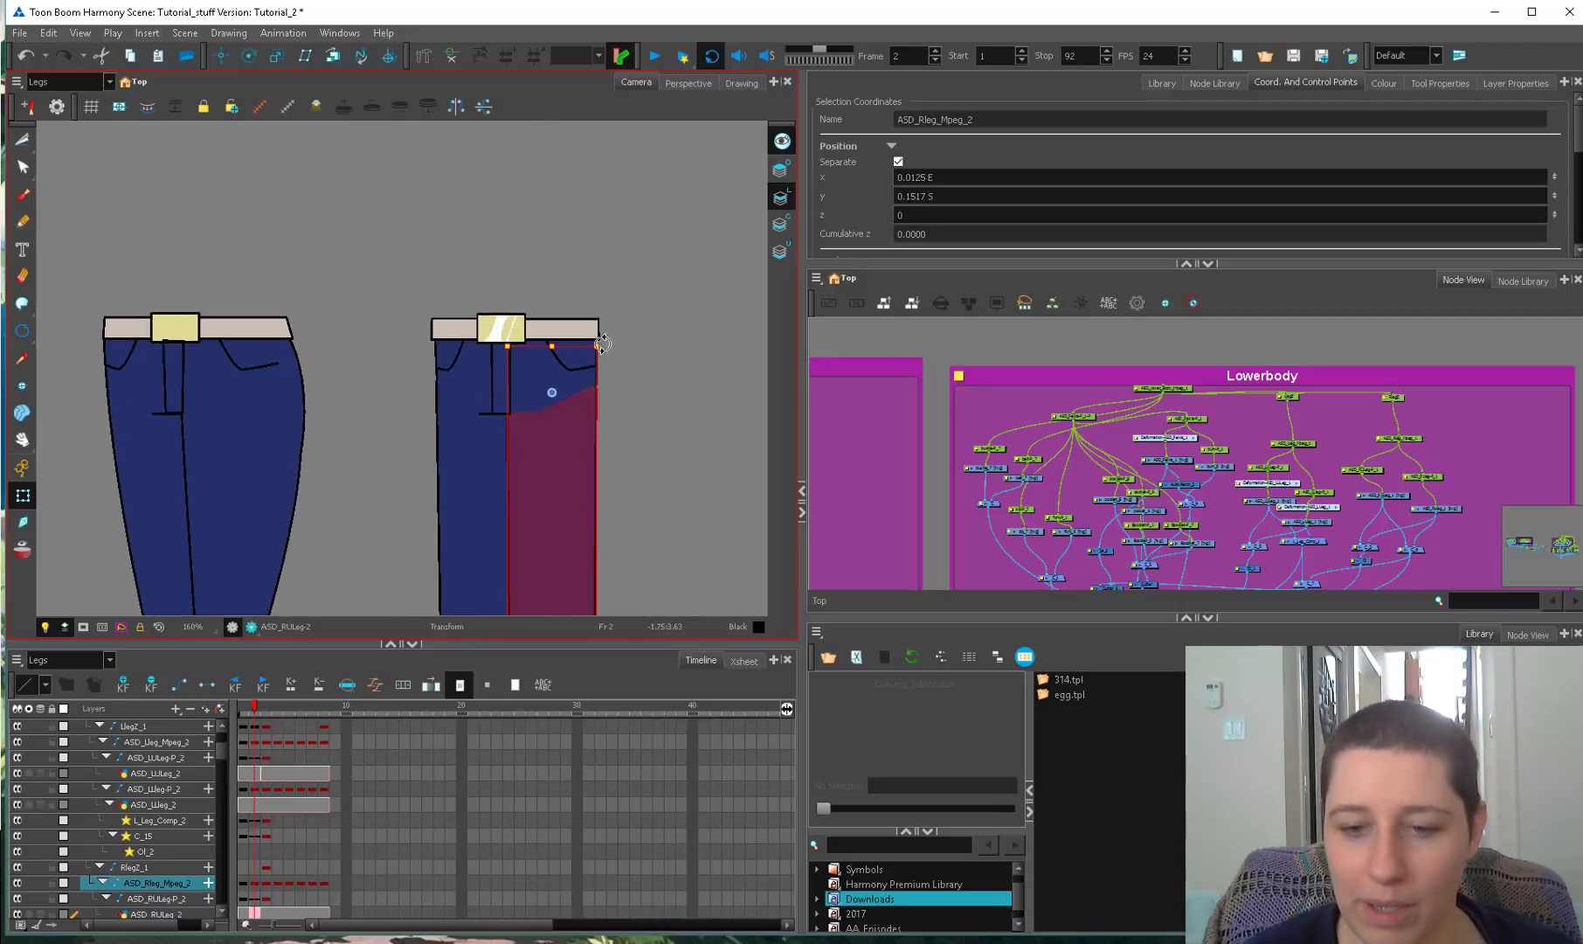
drag(602, 345, 587, 407)
click(23, 495)
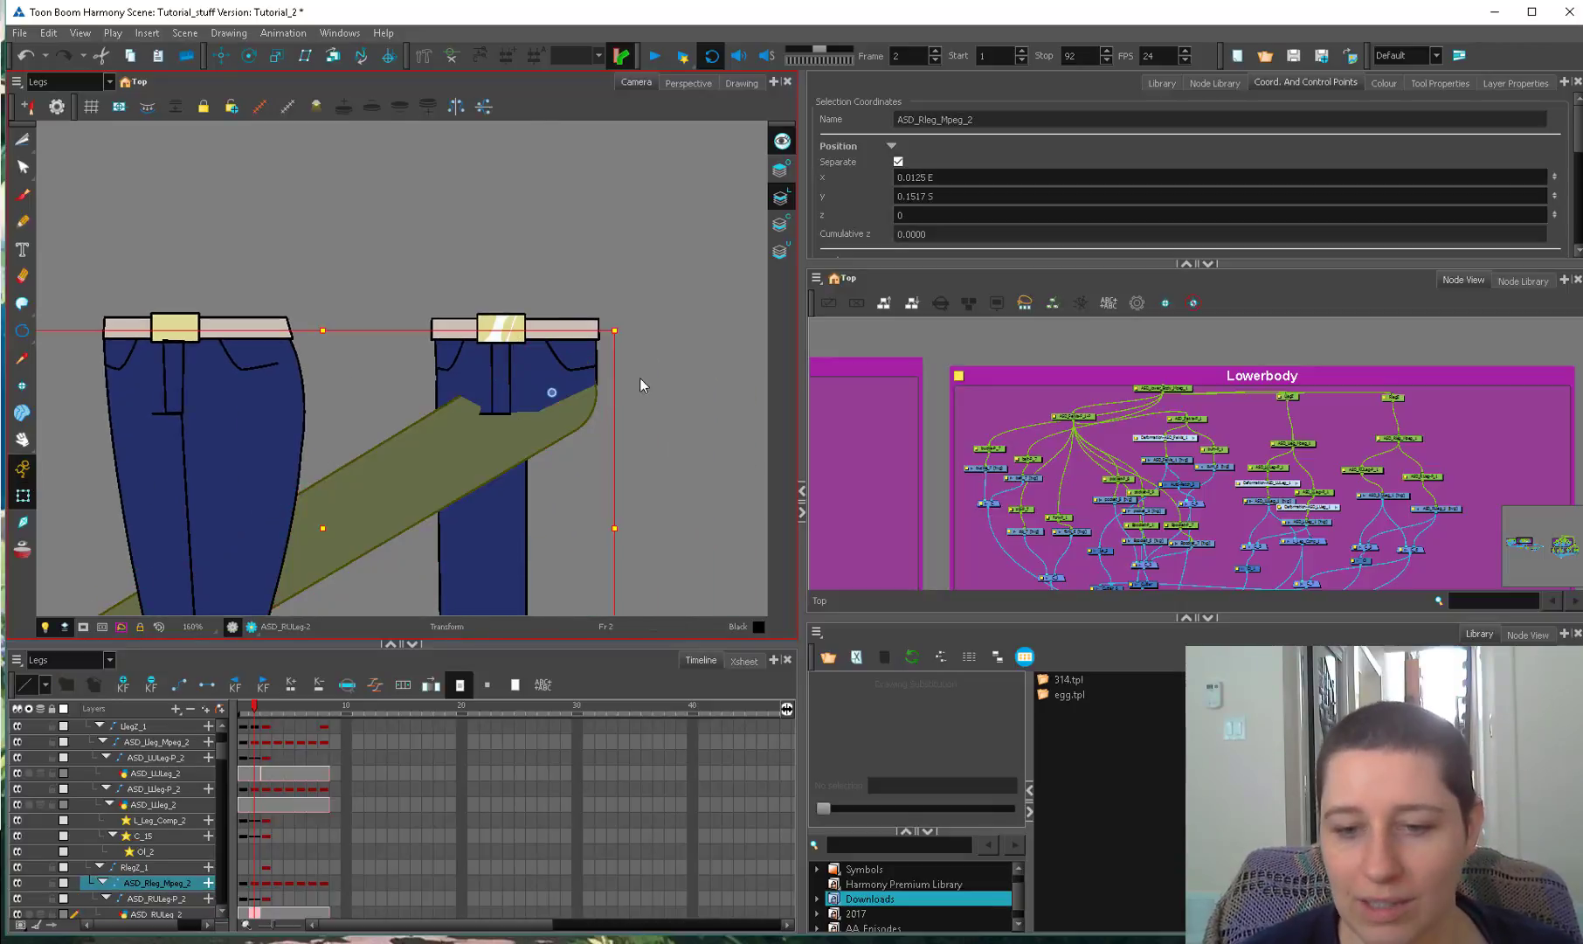
click(640, 377)
click(550, 496)
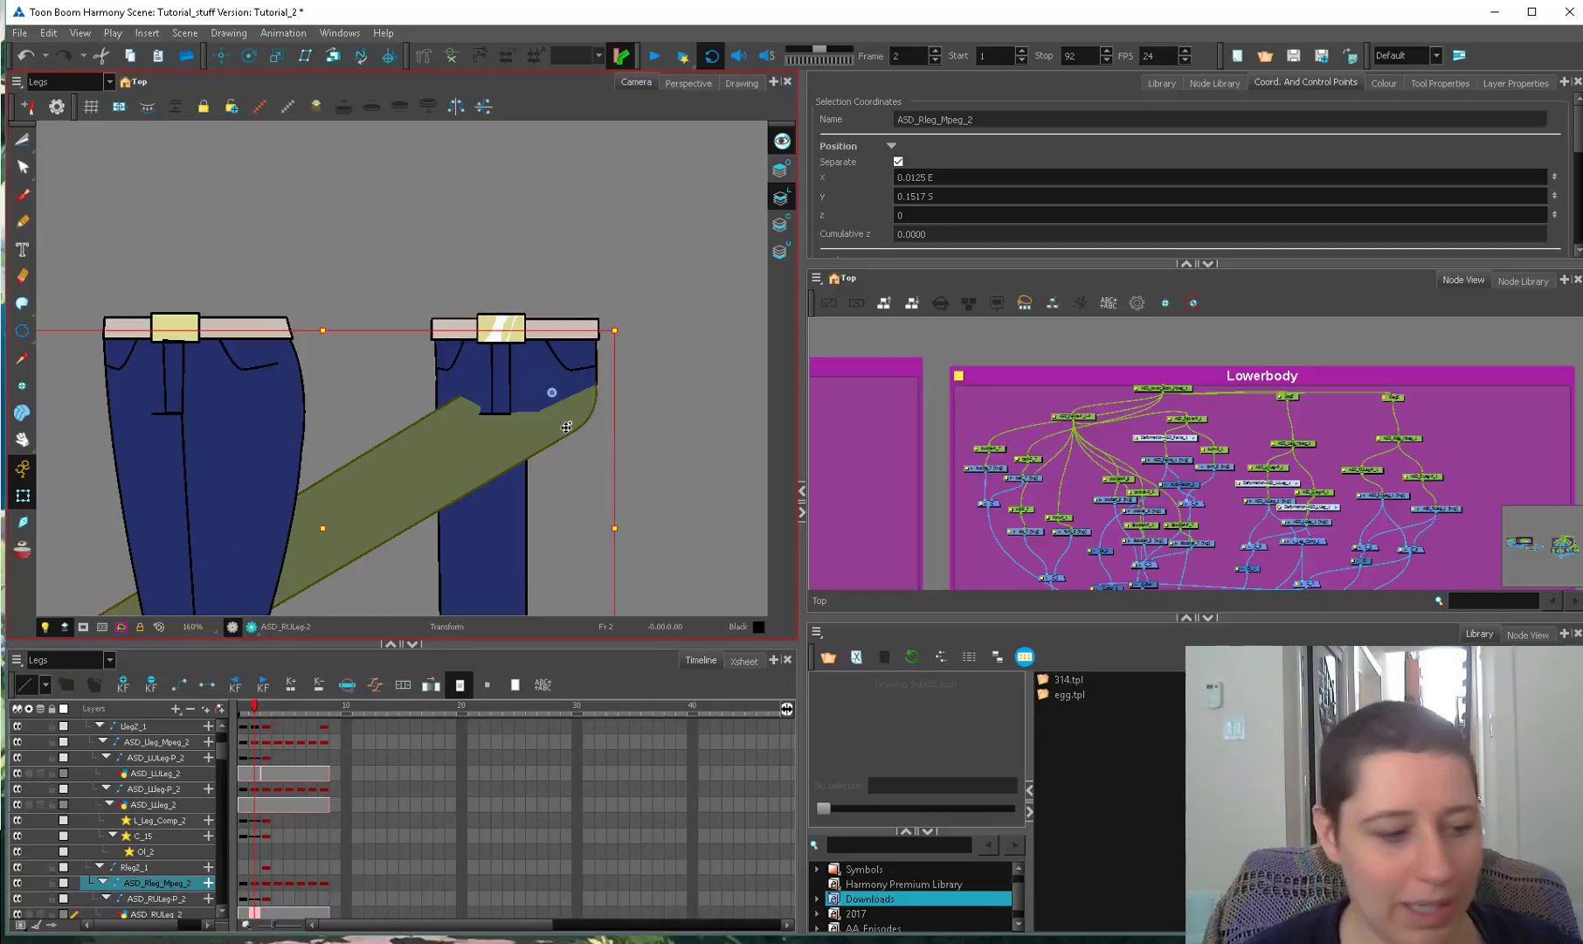
Try to swing the three-quarter pants' right leg (ASD_Rleg_Mpeg_1) across the other leg at frame 4.
click(276, 709)
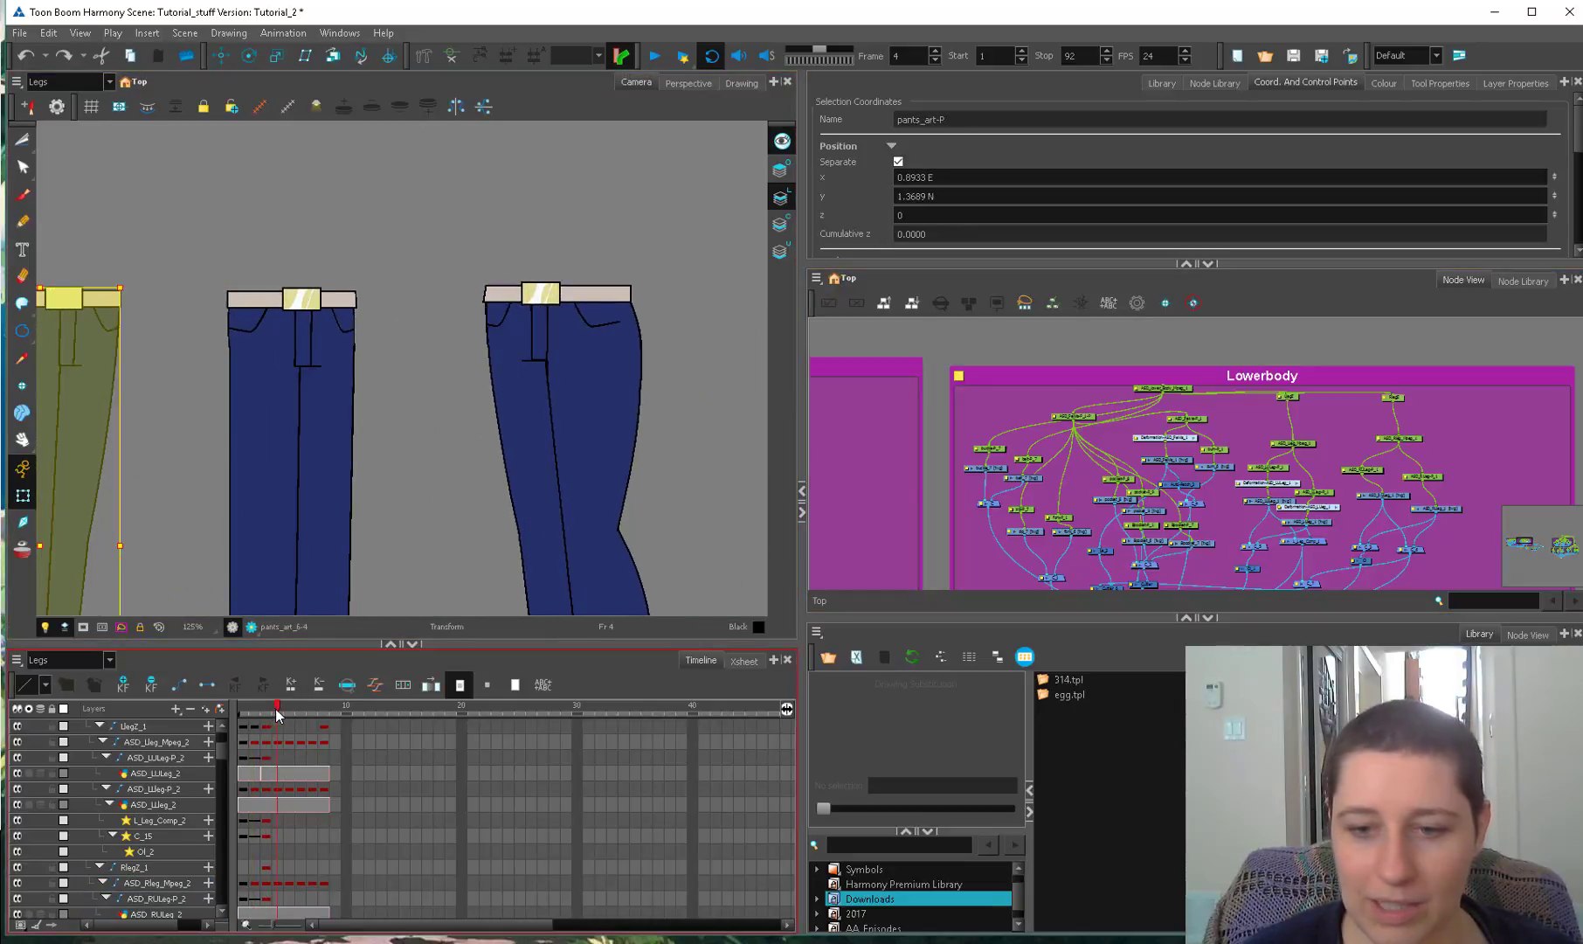
click(622, 450)
drag(687, 357, 594, 400)
key(b)
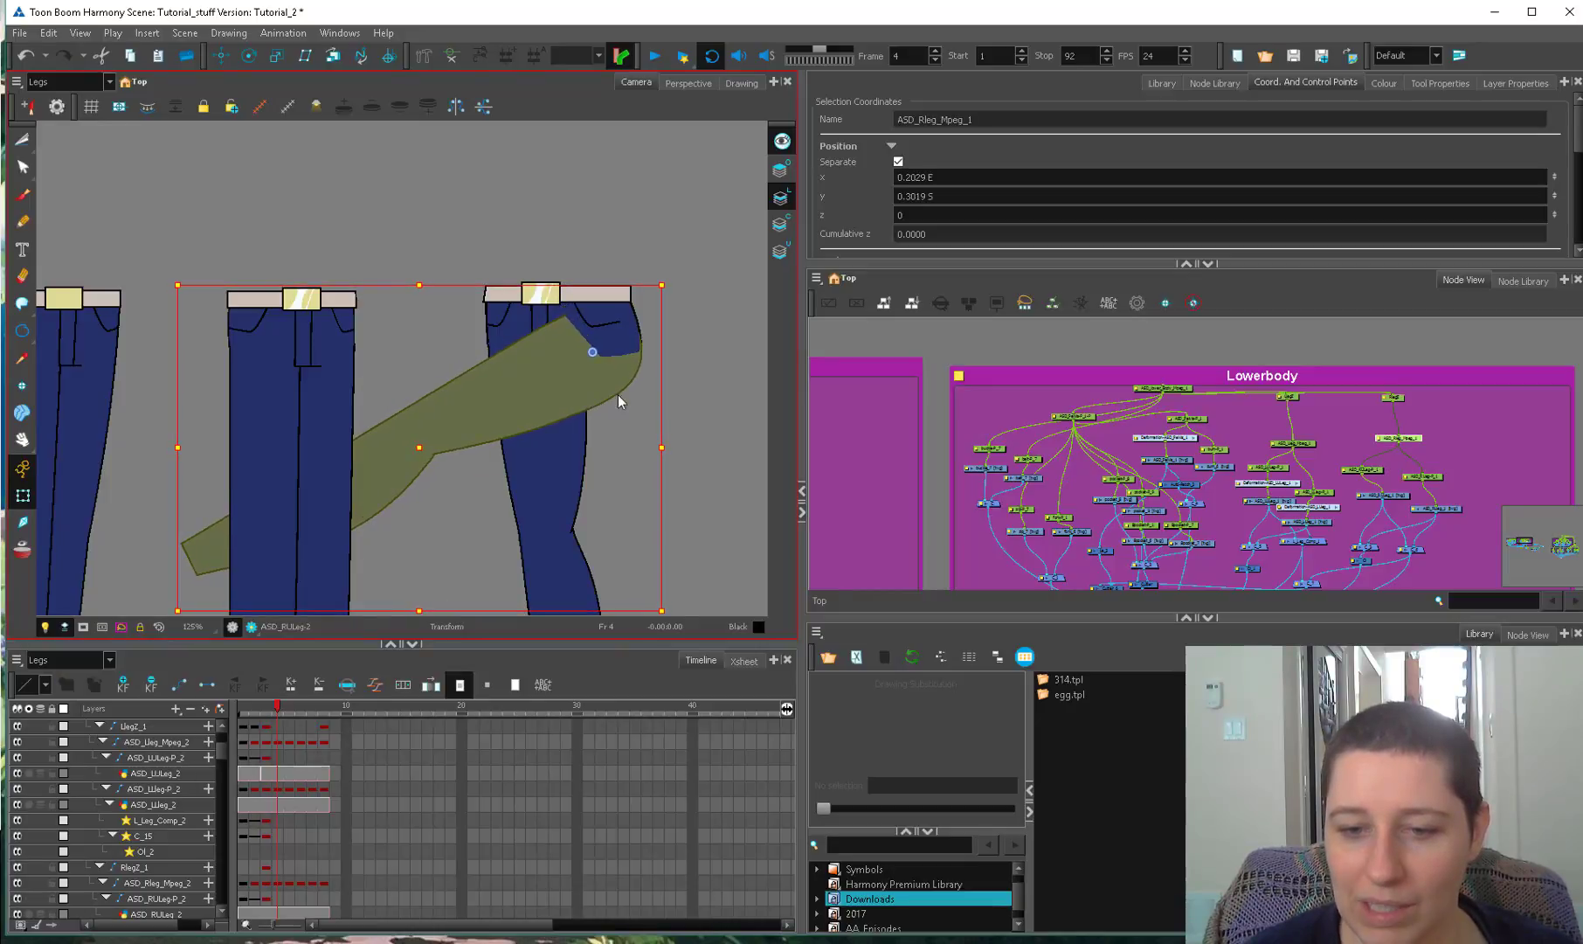
Compare the three-quarter leg before and after its transformation by undoing and redoing the last three changes.
key(ctrl+z)
key(ctrl+z)
key(ctrl+z)
key(ctrl+shift+z)
key(ctrl+shift+z)
key(ctrl+shift+z)
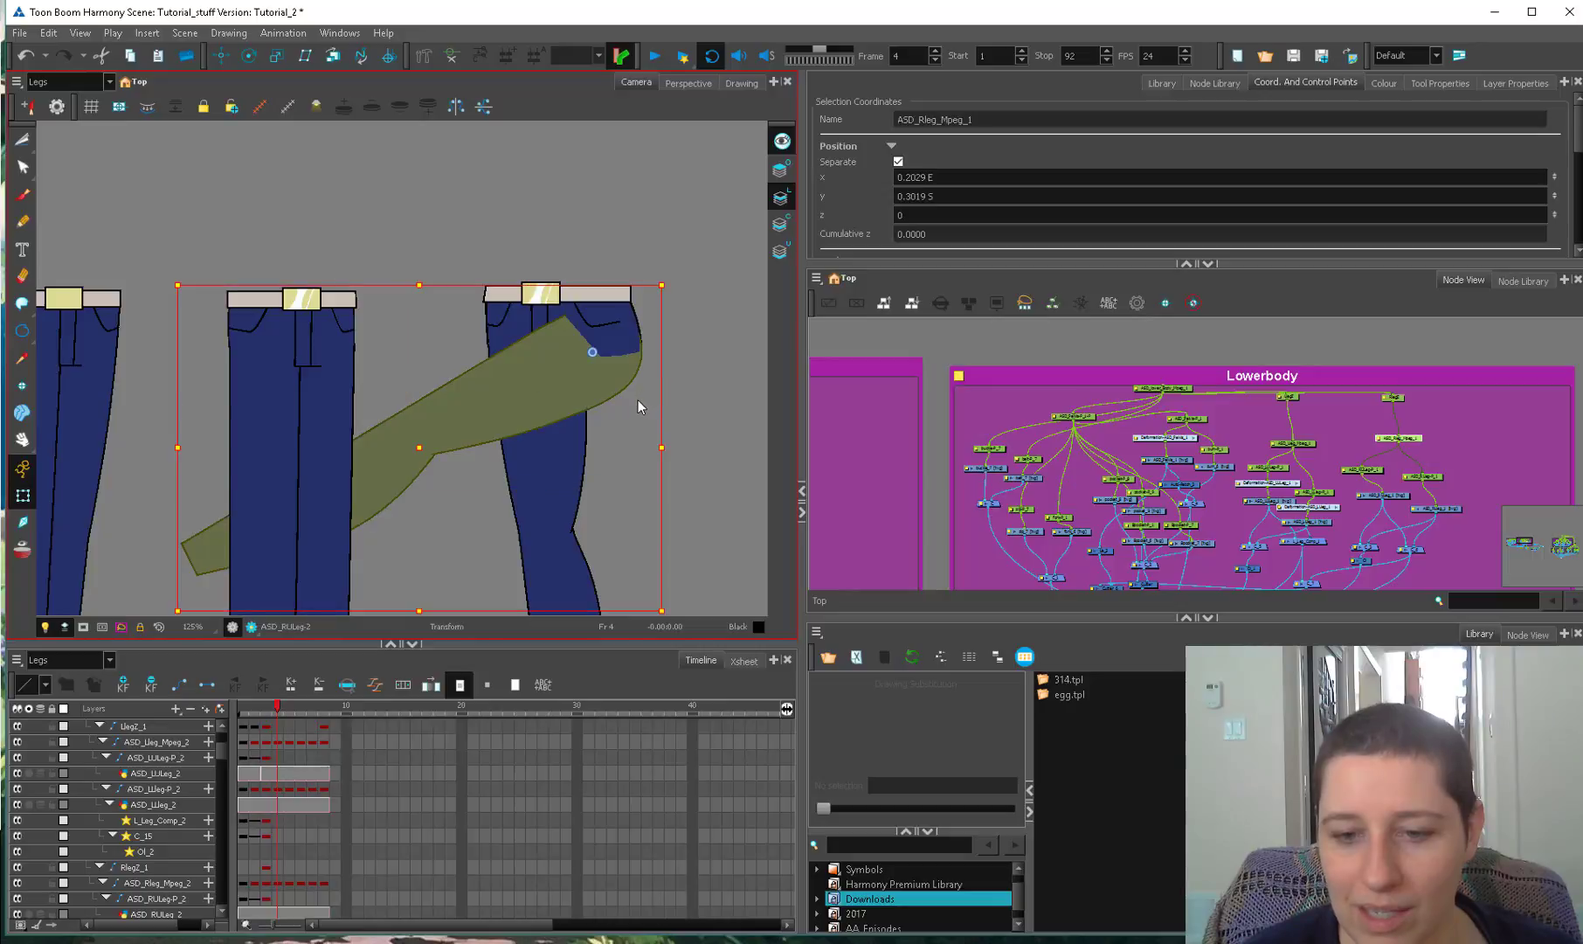
Undo the last leg changes and rotate the three-quarter pants' right leg about the hip across the other leg.
key(ctrl+z)
key(ctrl+z)
key(ctrl+z)
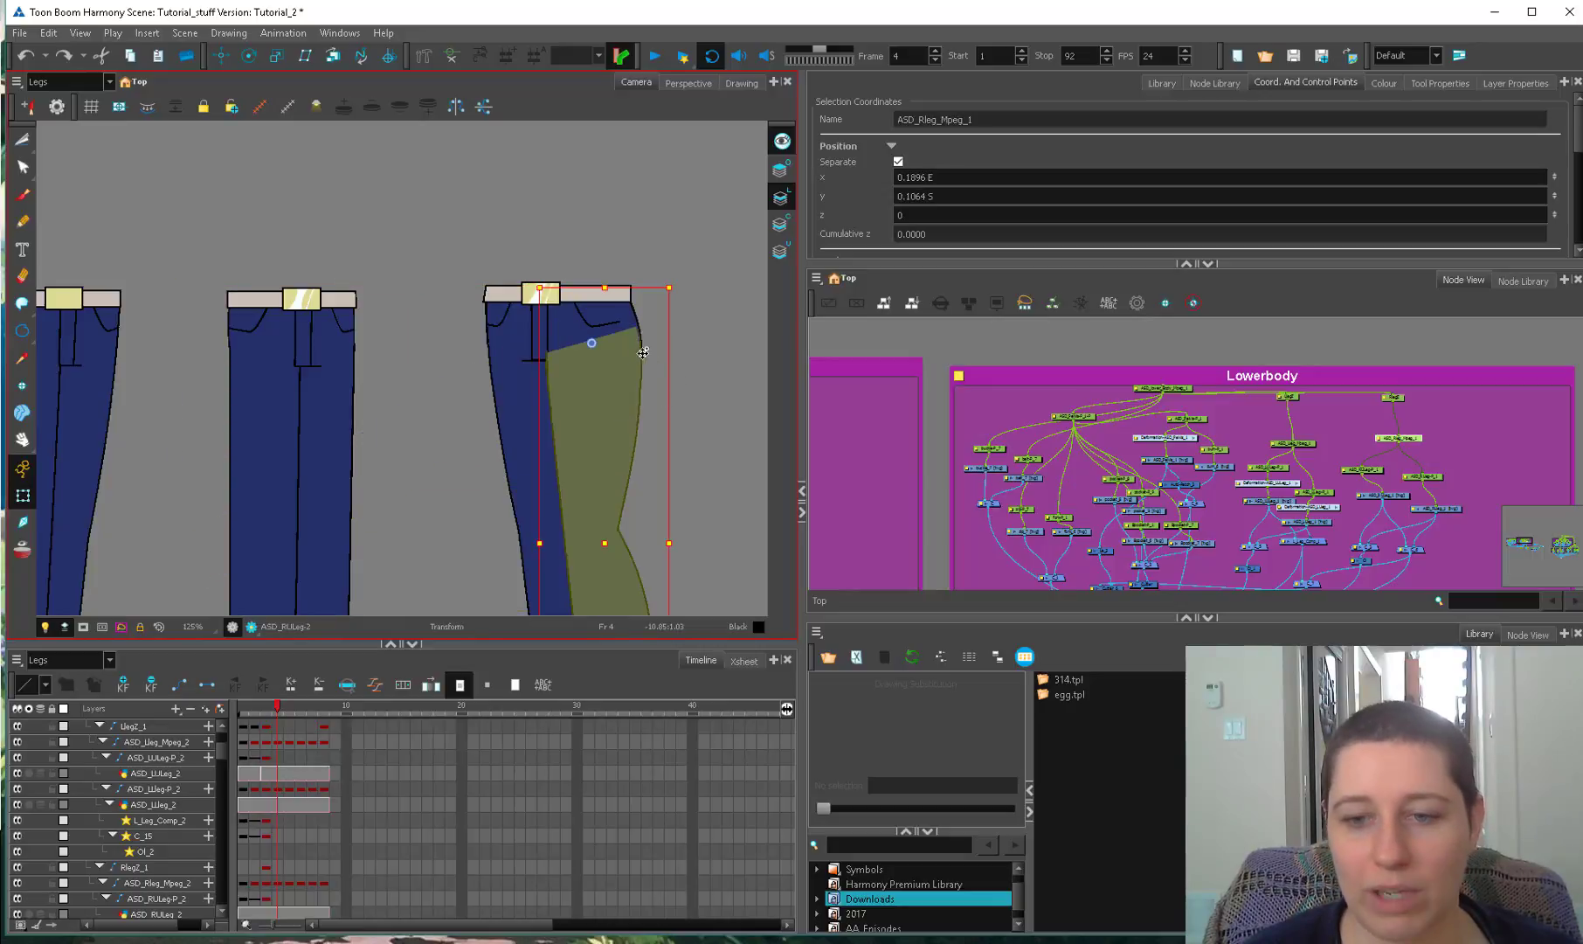
mouse_move(673, 323)
mouse_down()
mouse_move(648, 392)
mouse_move(656, 378)
mouse_up()
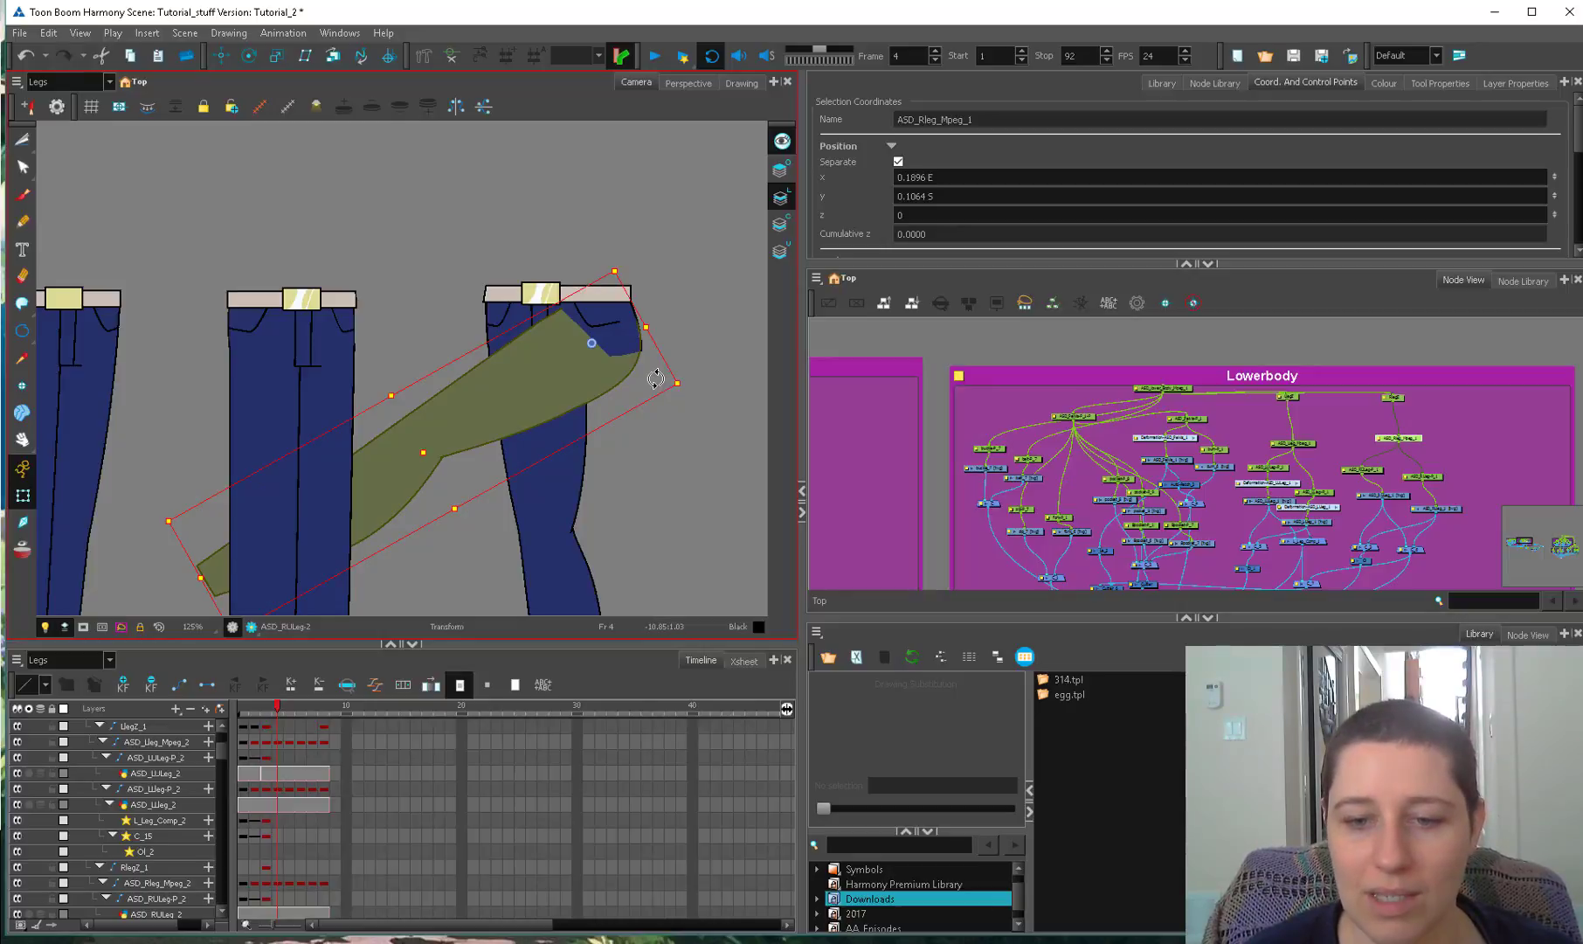
click(666, 465)
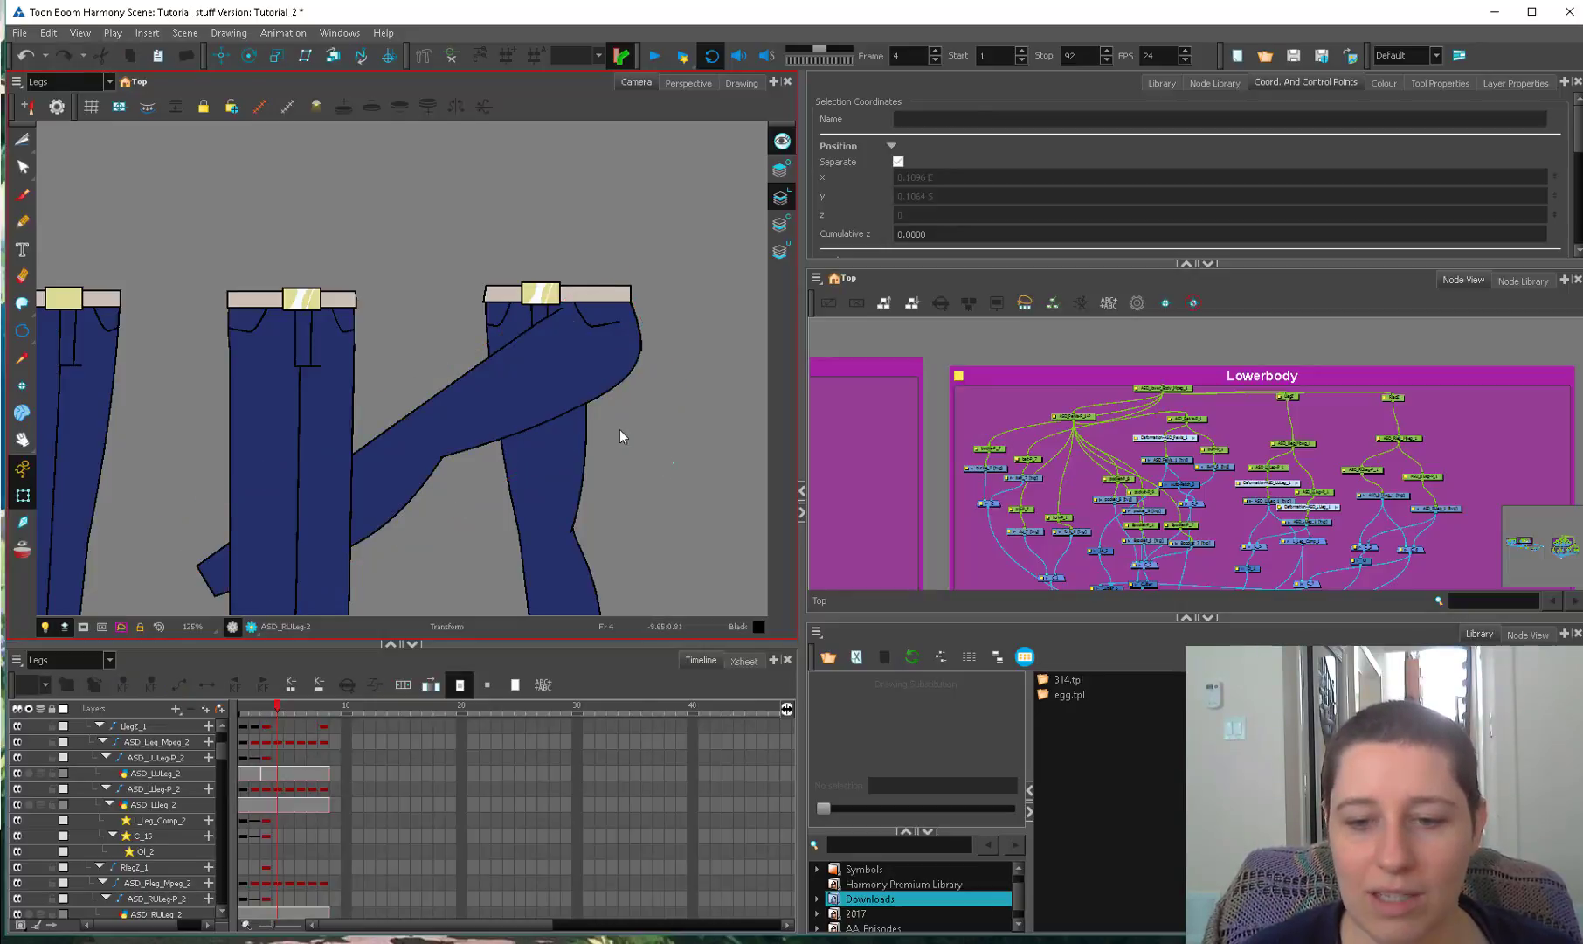
Go to frame 32, select the walking pants' right upper leg and show its layers in an enlarged timeline.
drag(402, 704, 603, 688)
scroll(520, 424, up, 1)
click(520, 424)
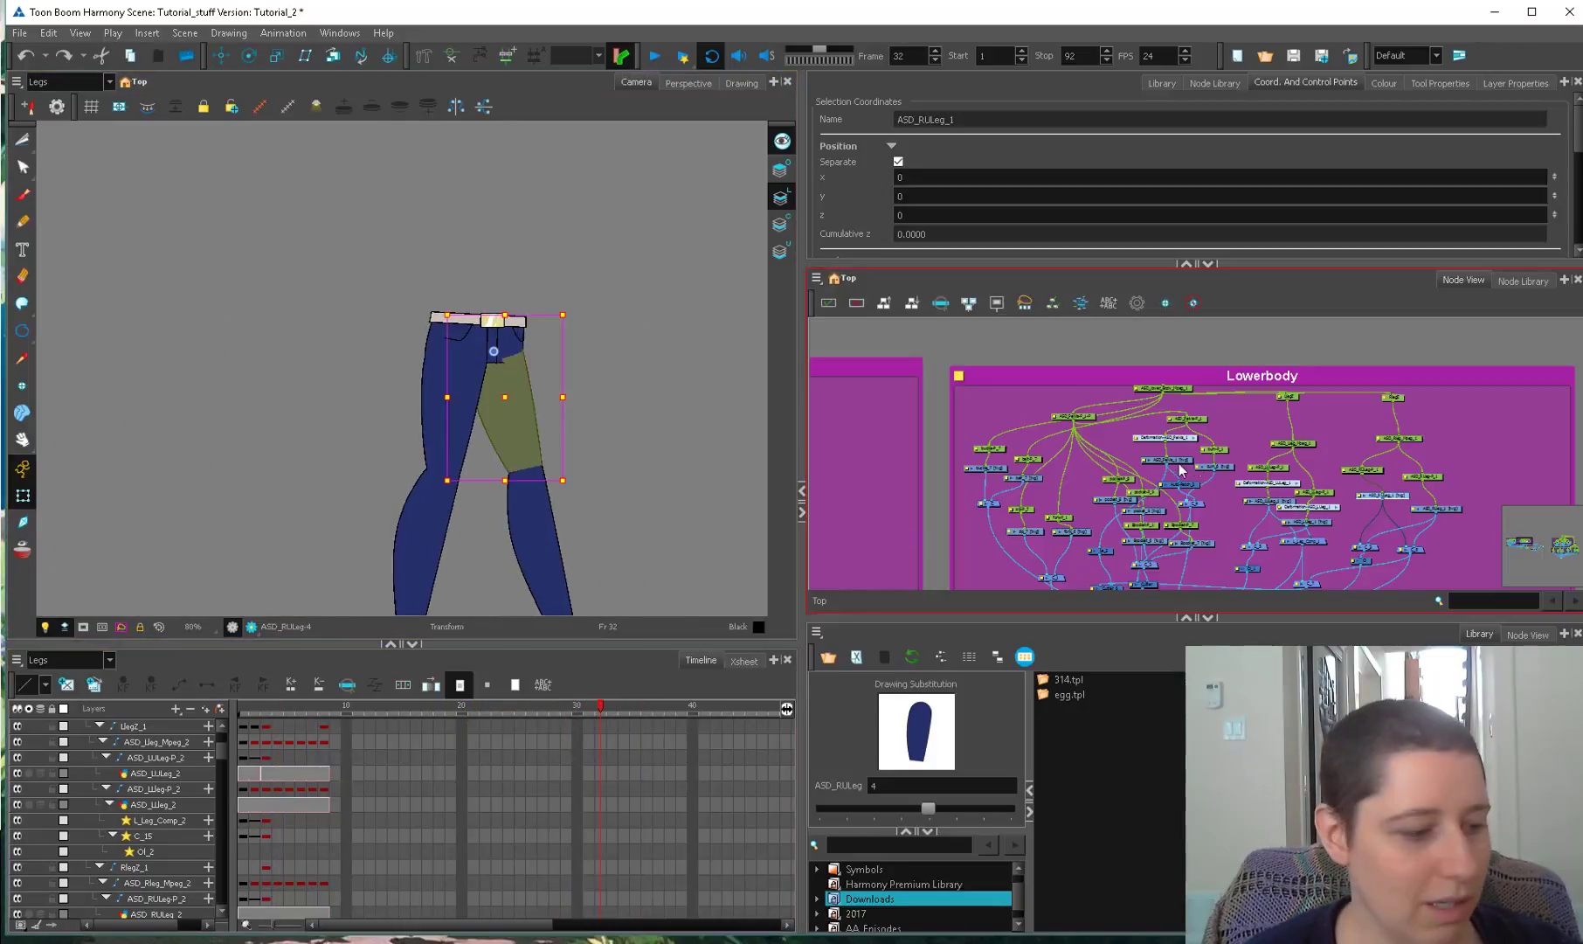
drag(516, 923, 665, 923)
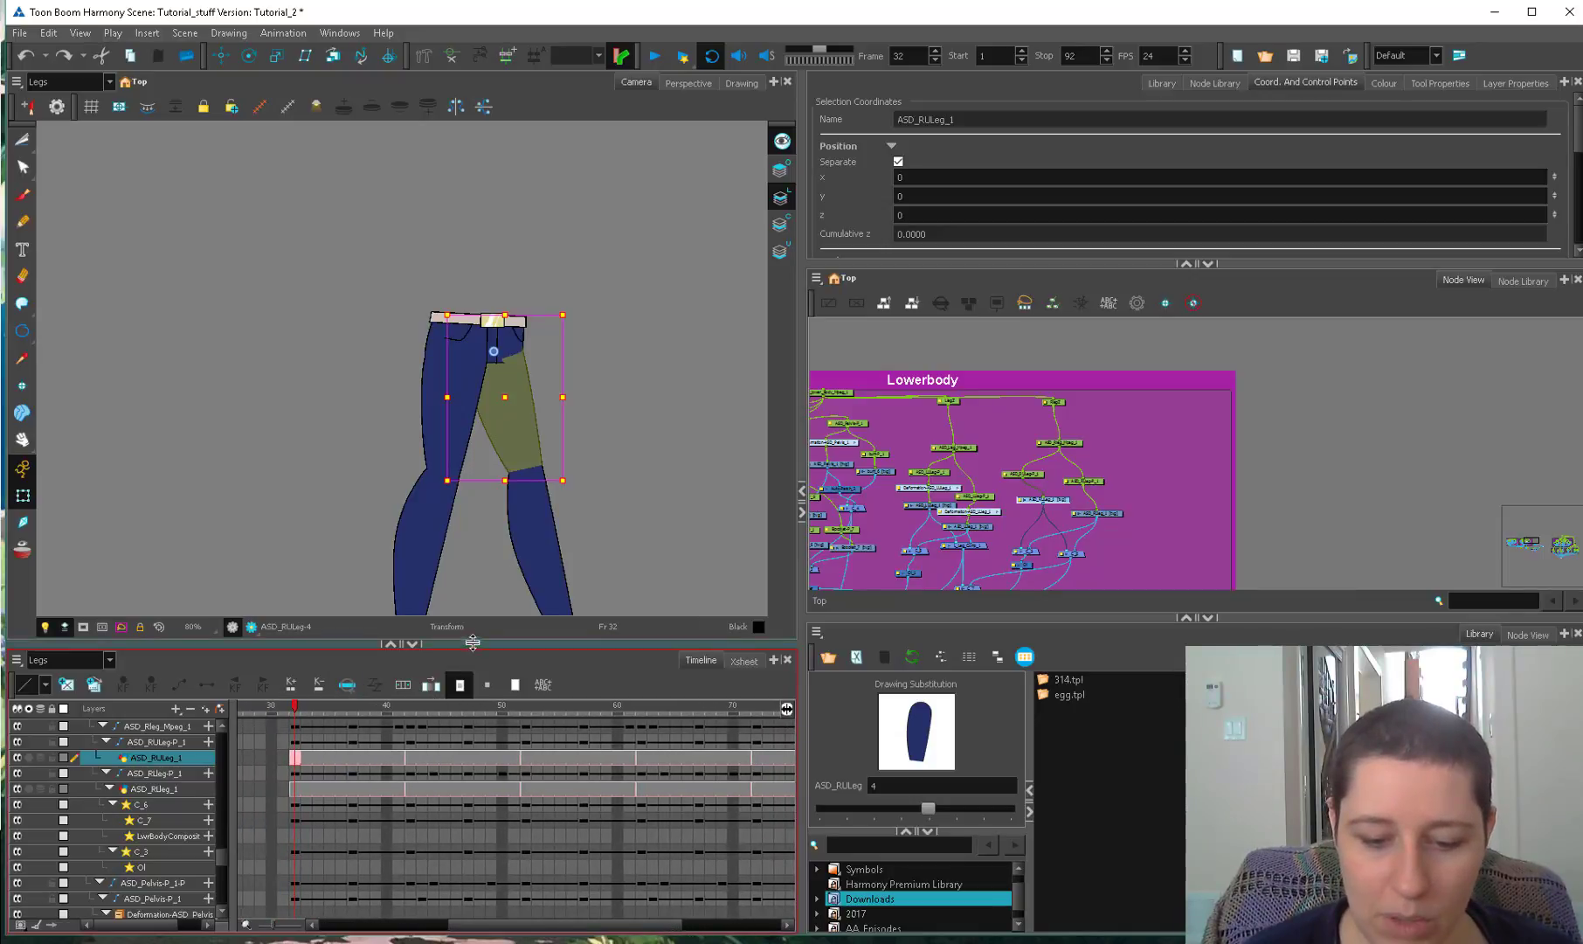
drag(472, 643, 472, 524)
Scrub the walk animation between frames 37 and 43 to examine how the legs meet the pelvis.
click(352, 588)
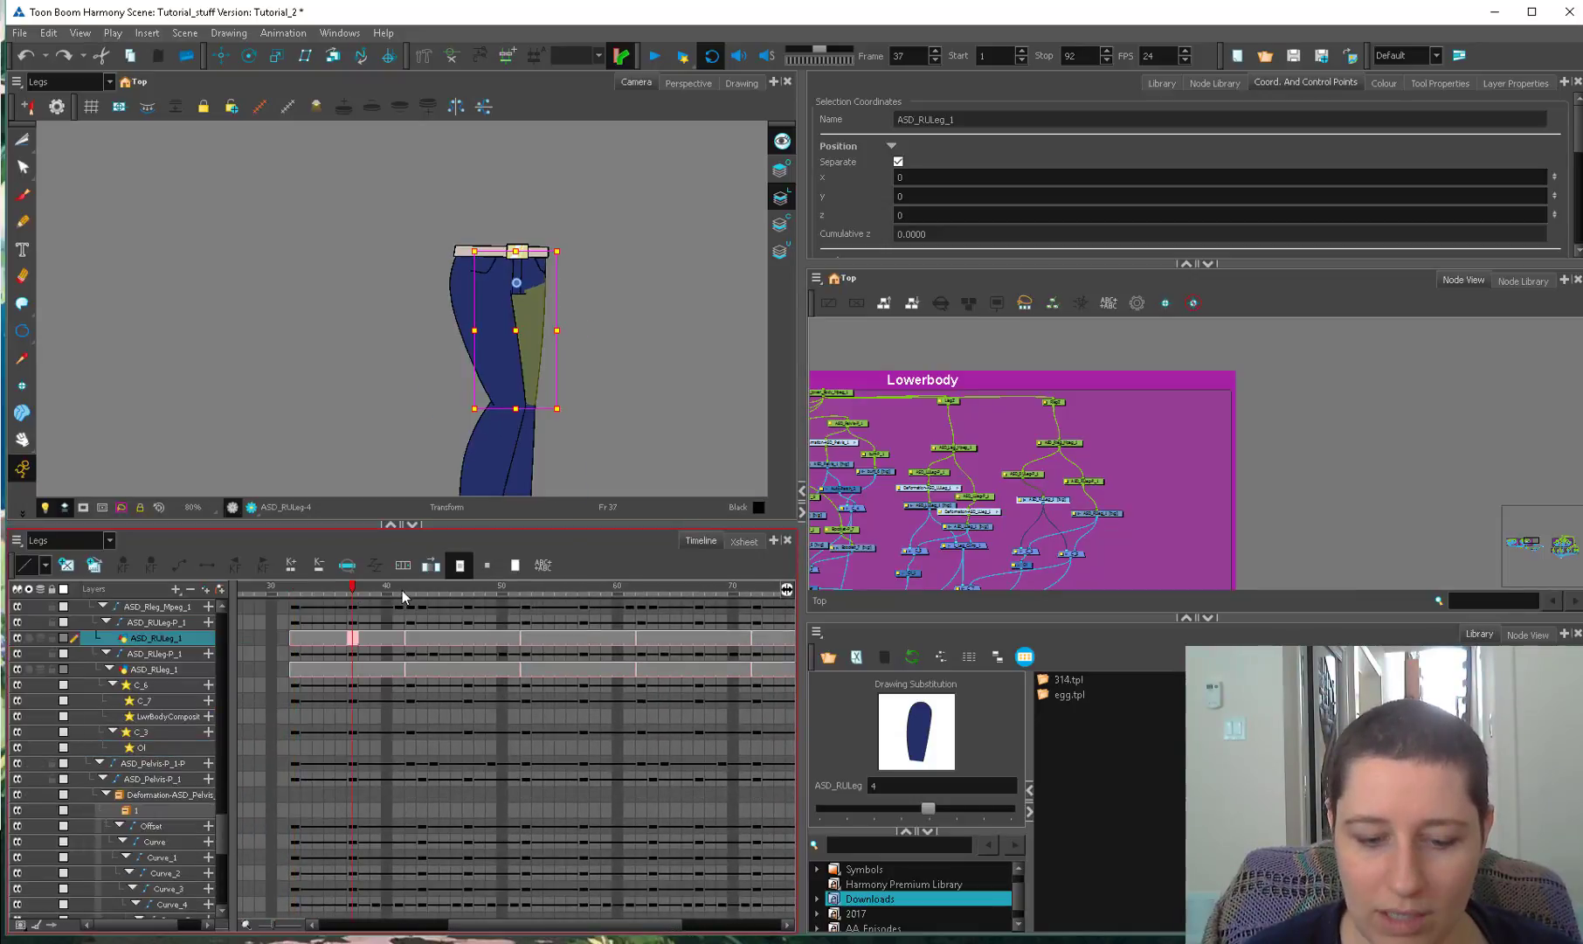
drag(402, 590, 421, 592)
scroll(638, 386, down, 2)
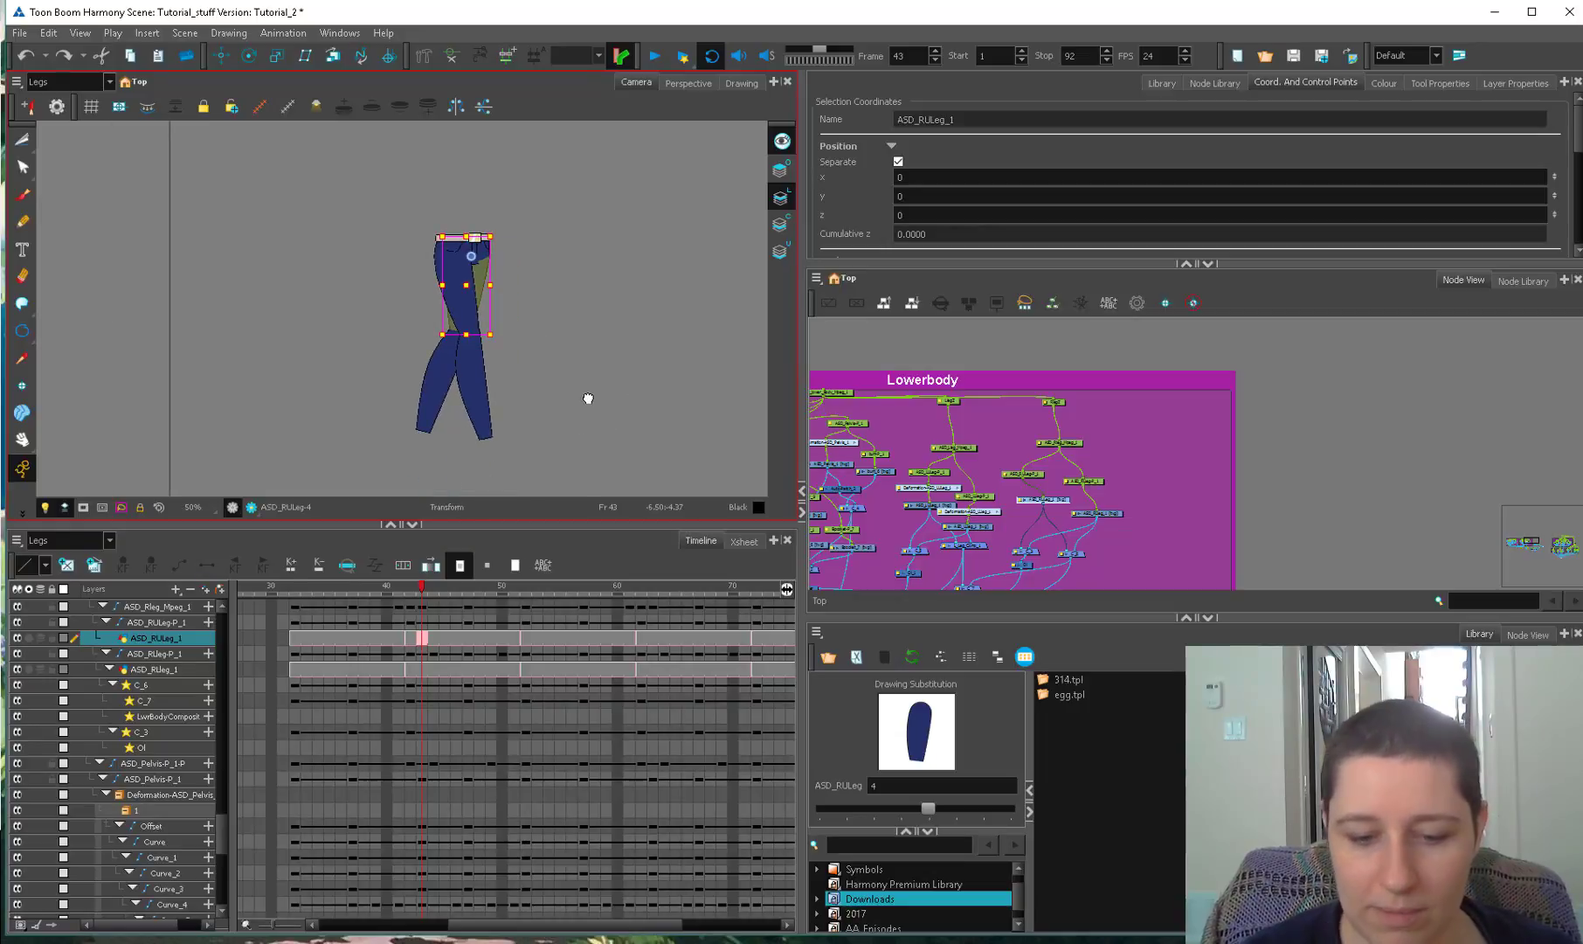
click(365, 594)
click(410, 592)
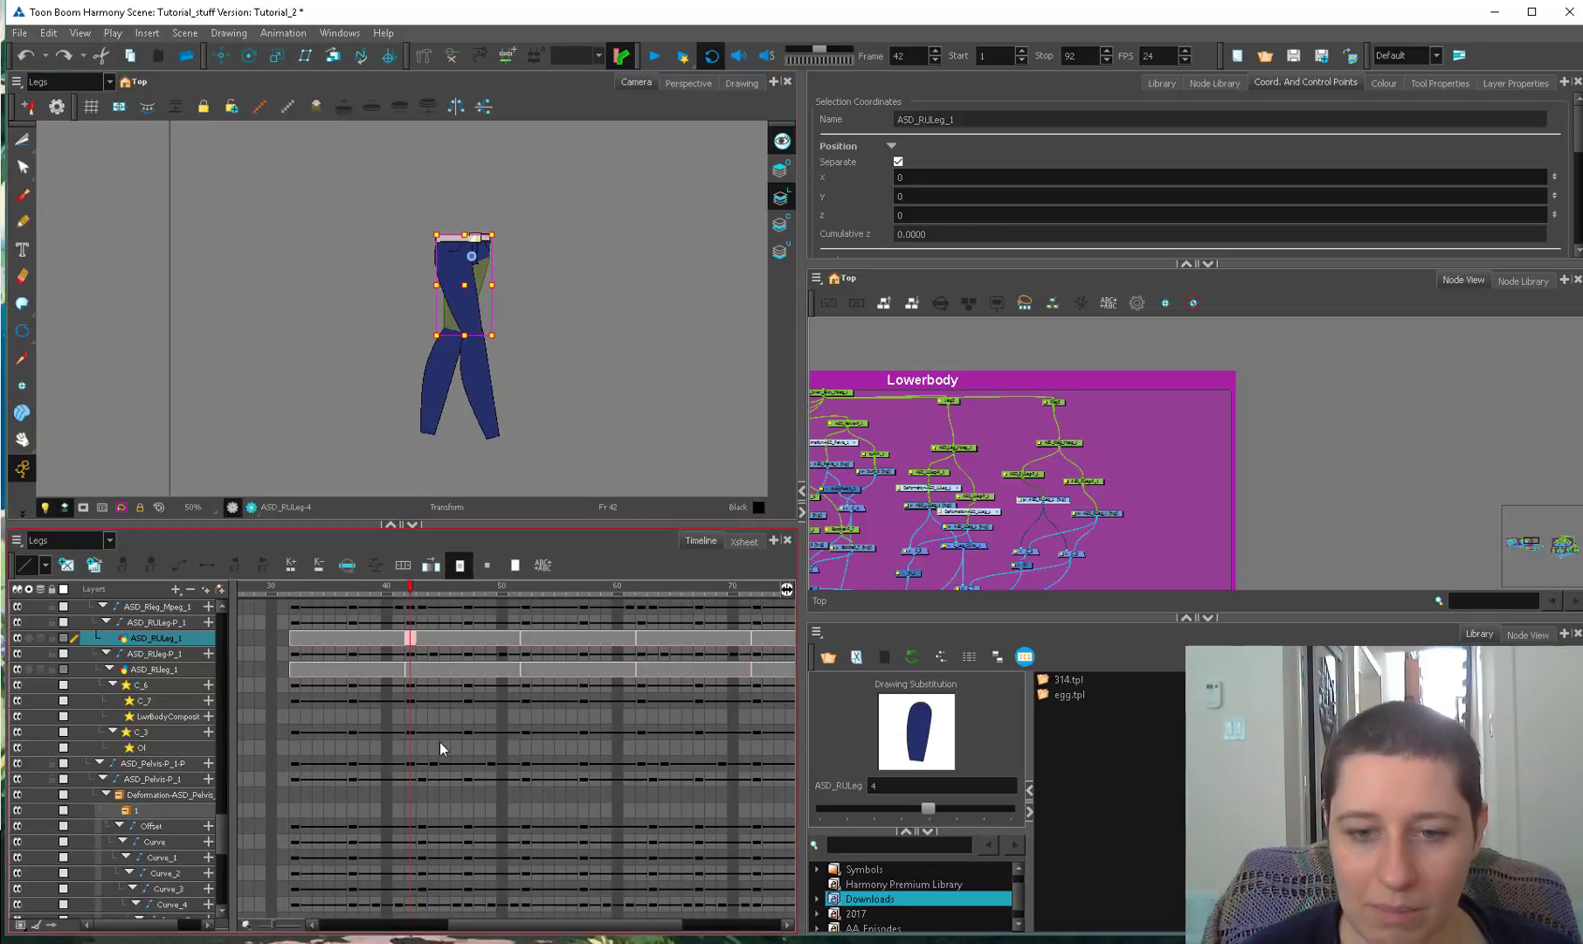
click(363, 595)
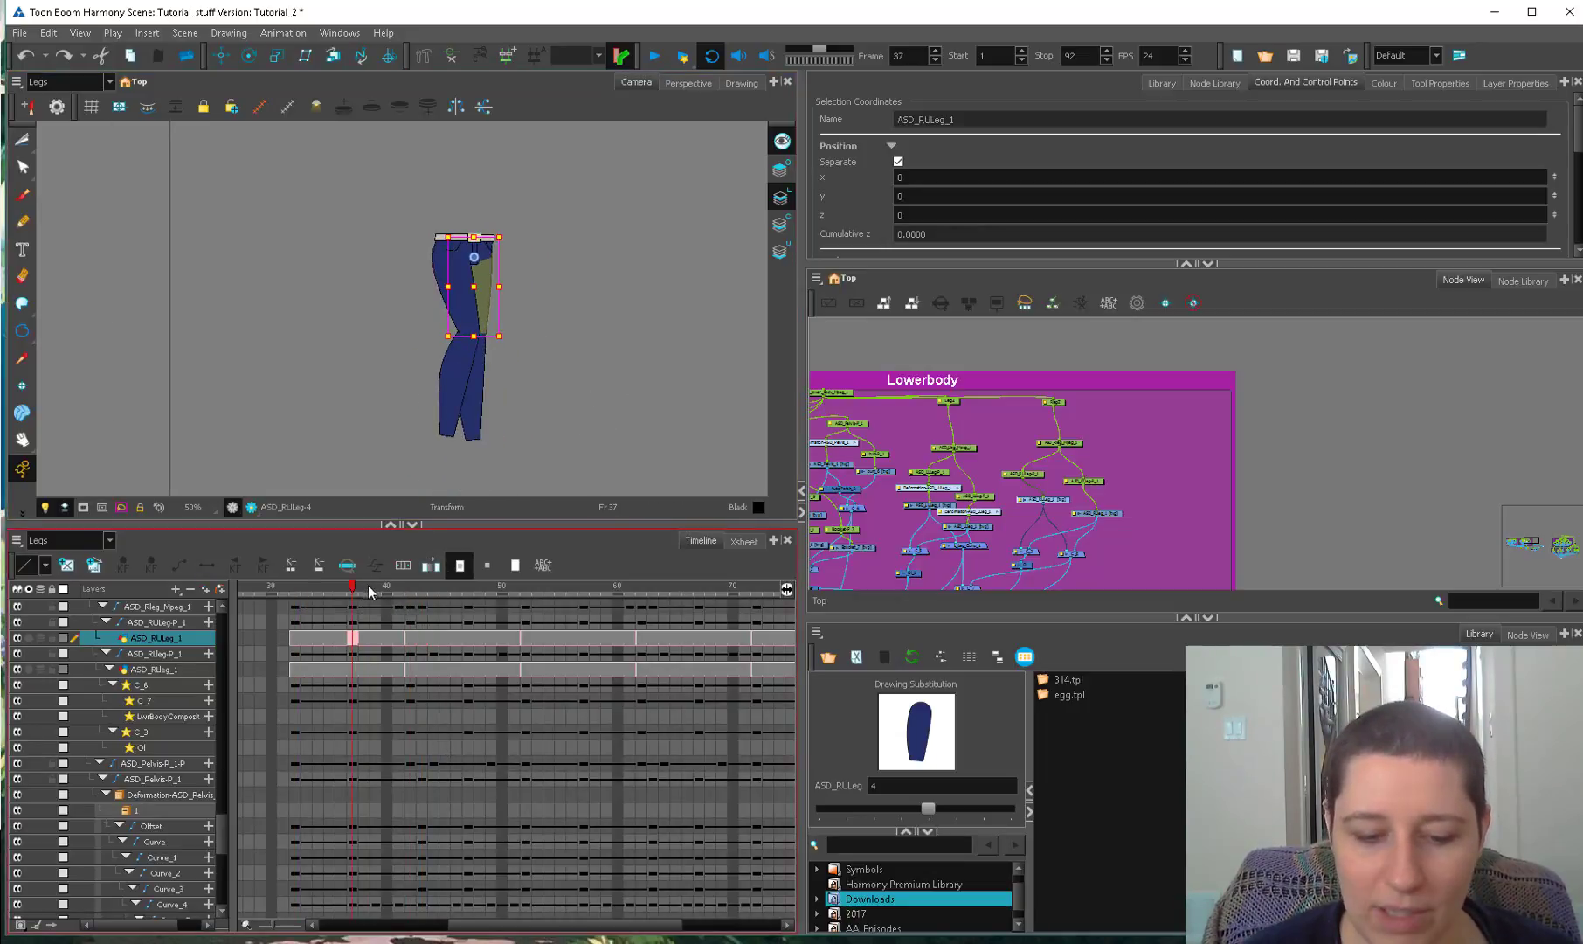
Select the pelvis deformation's Curve_4 keyframe at frame 39 and examine the pelvis and its curve layers up close.
click(375, 904)
click(492, 439)
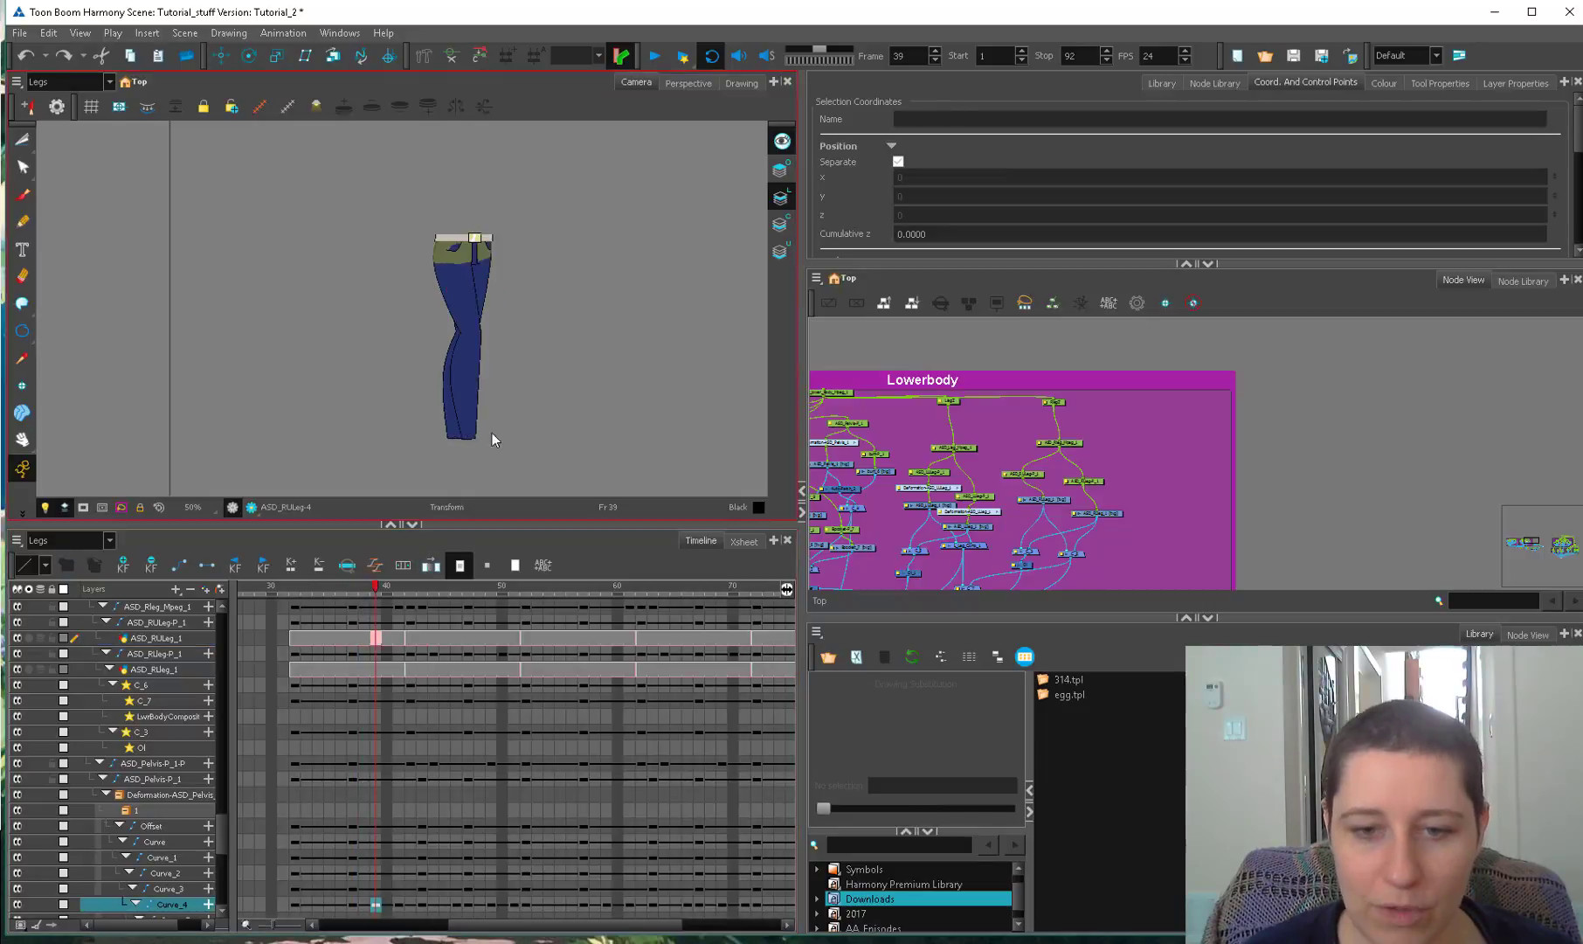
key(2)
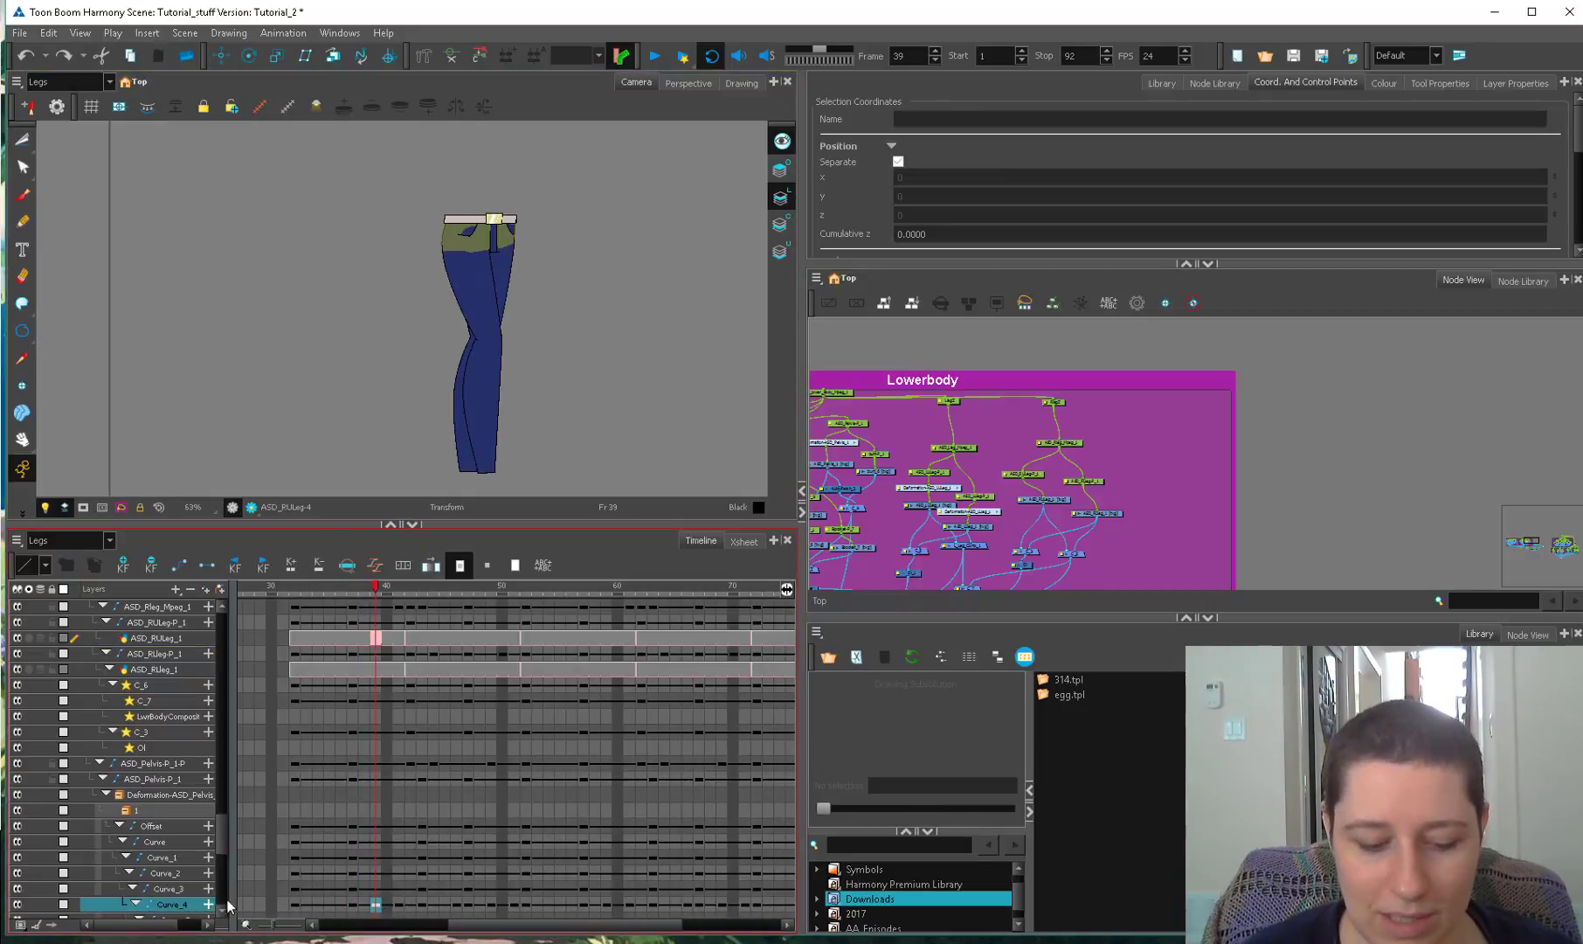
scroll(367, 878, down, 3)
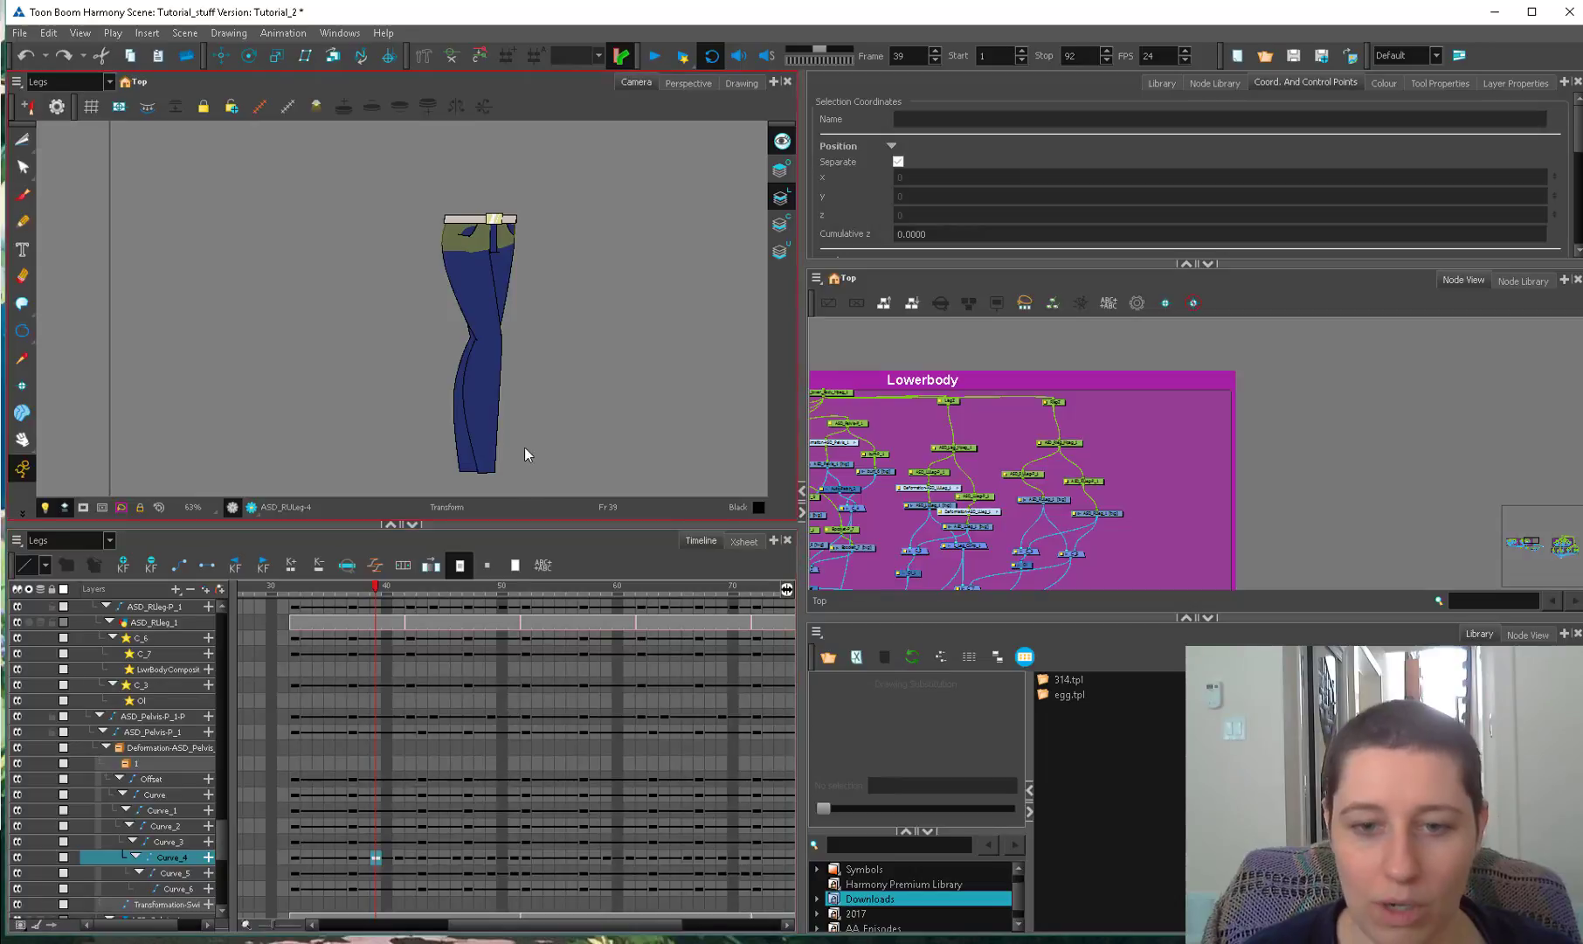
scroll(488, 363, up, 3)
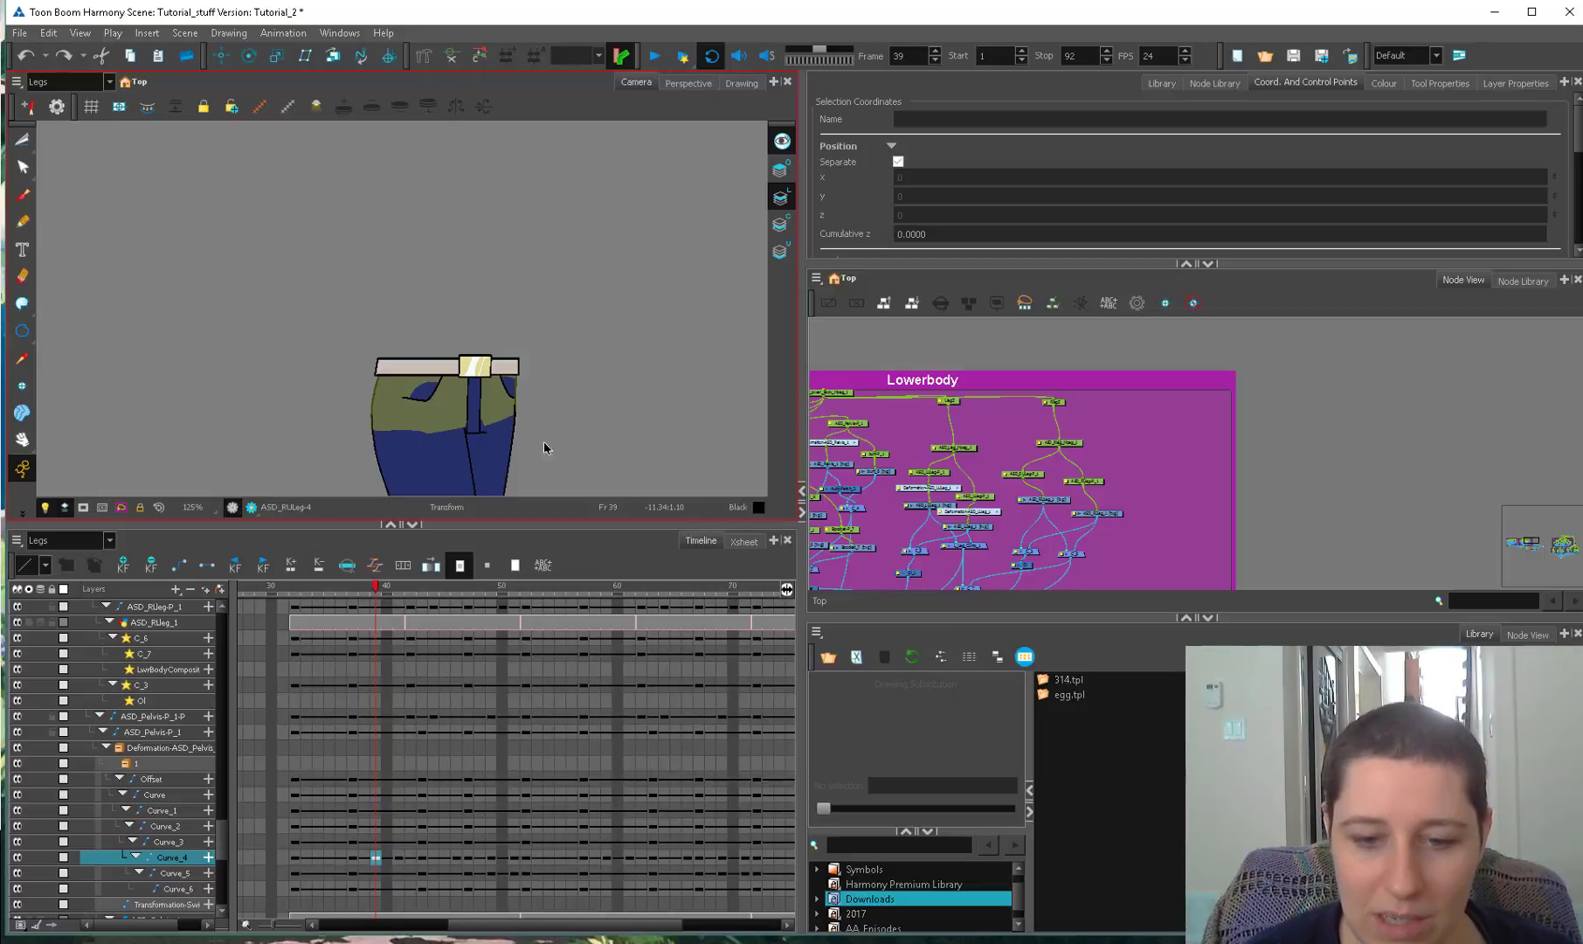
Clear the selection and scrub the walk cycle through to frame 75.
click(542, 441)
scroll(524, 472, down, 1)
drag(355, 585, 751, 576)
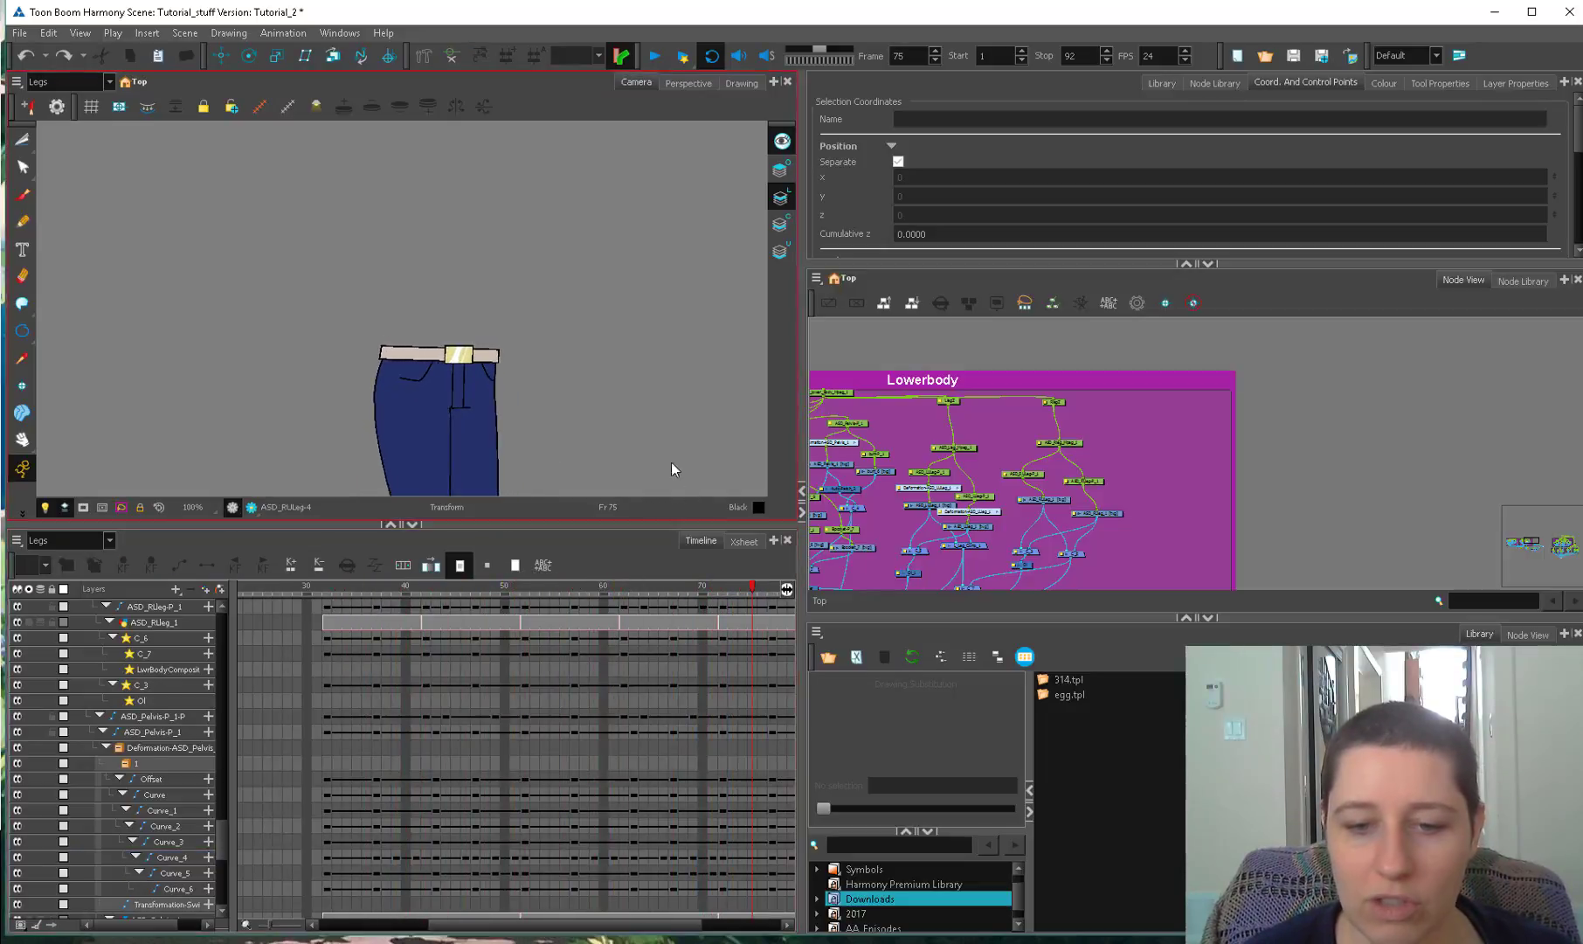
scroll(672, 463, down, 2)
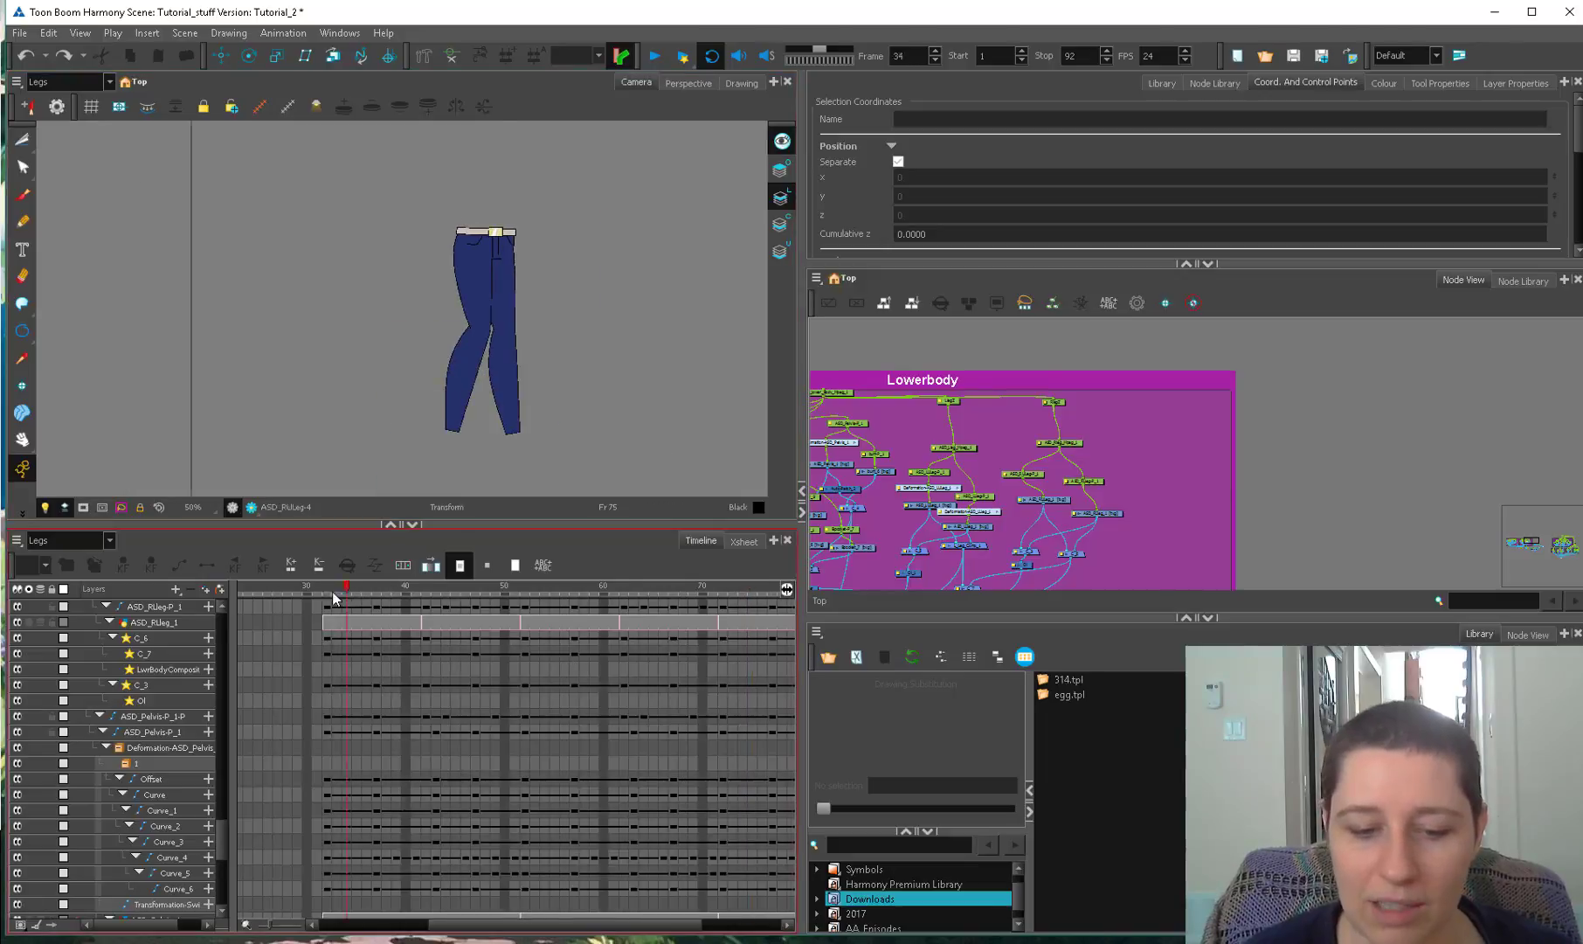
Return to frame 3 and view the three pairs of pants up close.
drag(333, 597, 262, 603)
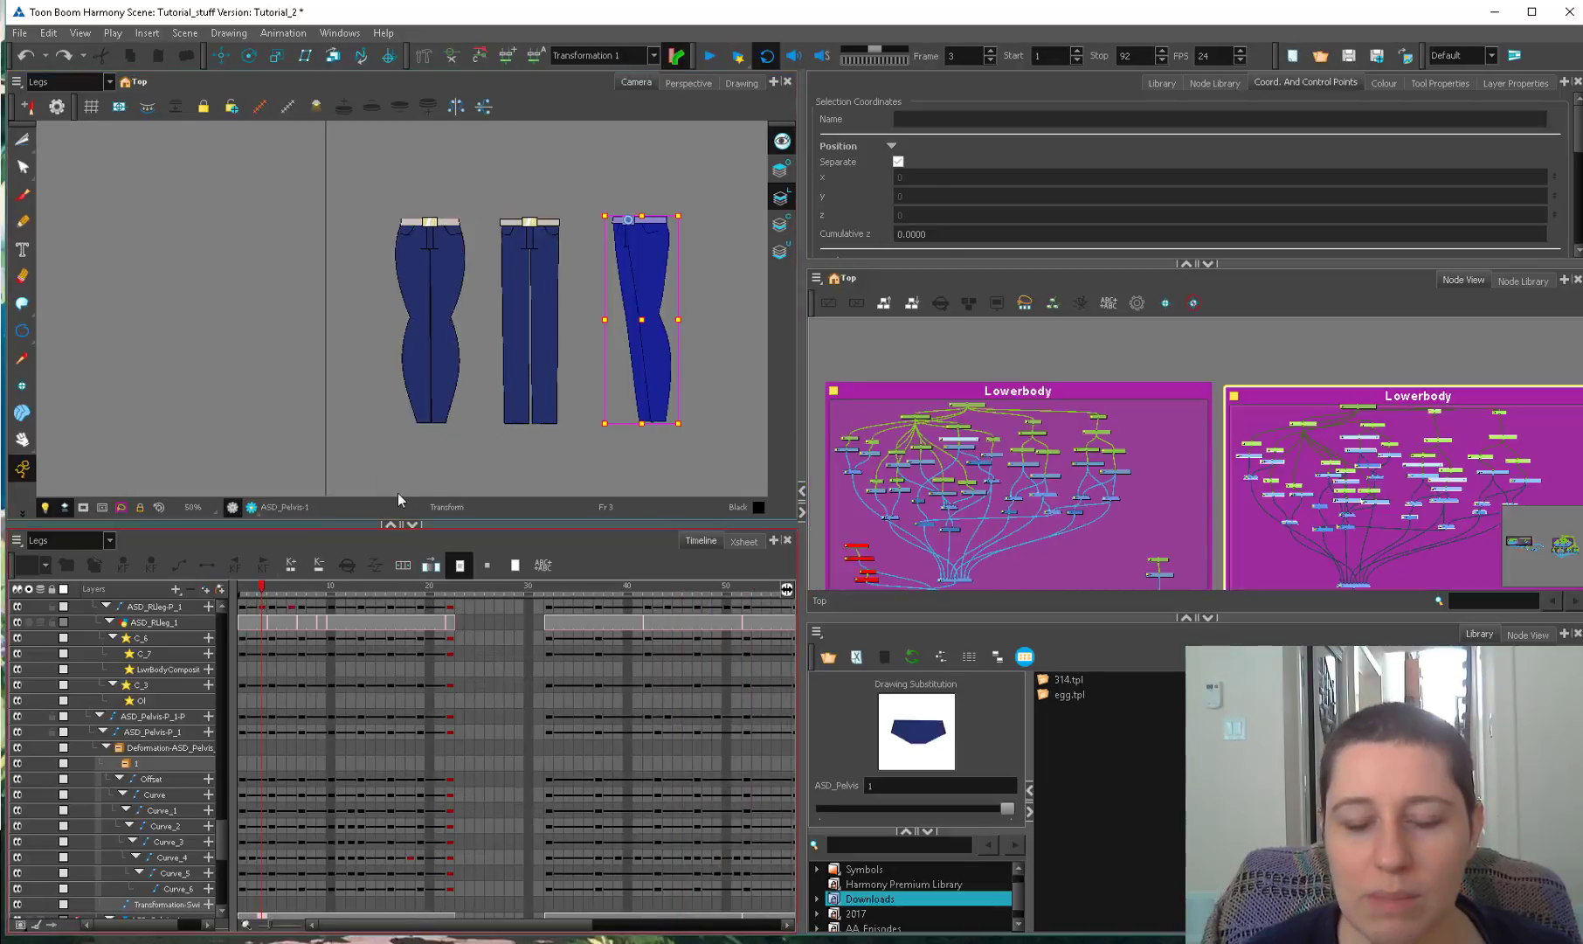
scroll(487, 388, up, 2)
click(486, 388)
scroll(431, 368, down, 2)
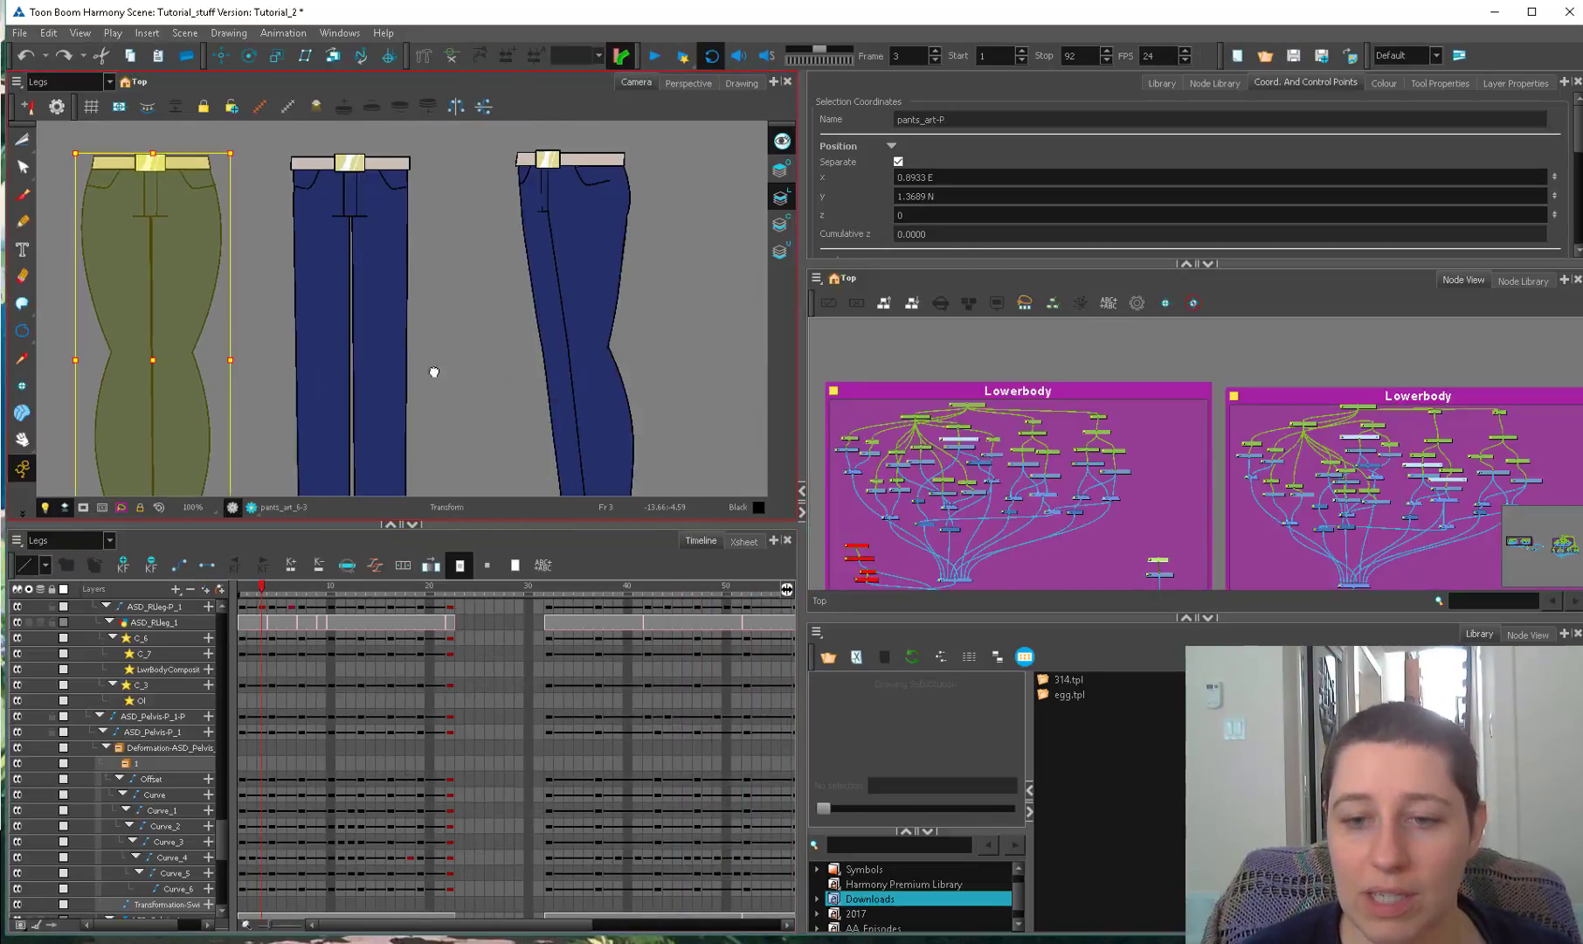
At frame 7, try to rotate the whole left leg (ASD_Lleg_Mpeg_2) of the back-view straight pants outward, and undo it.
click(240, 598)
drag(241, 599, 301, 601)
click(433, 393)
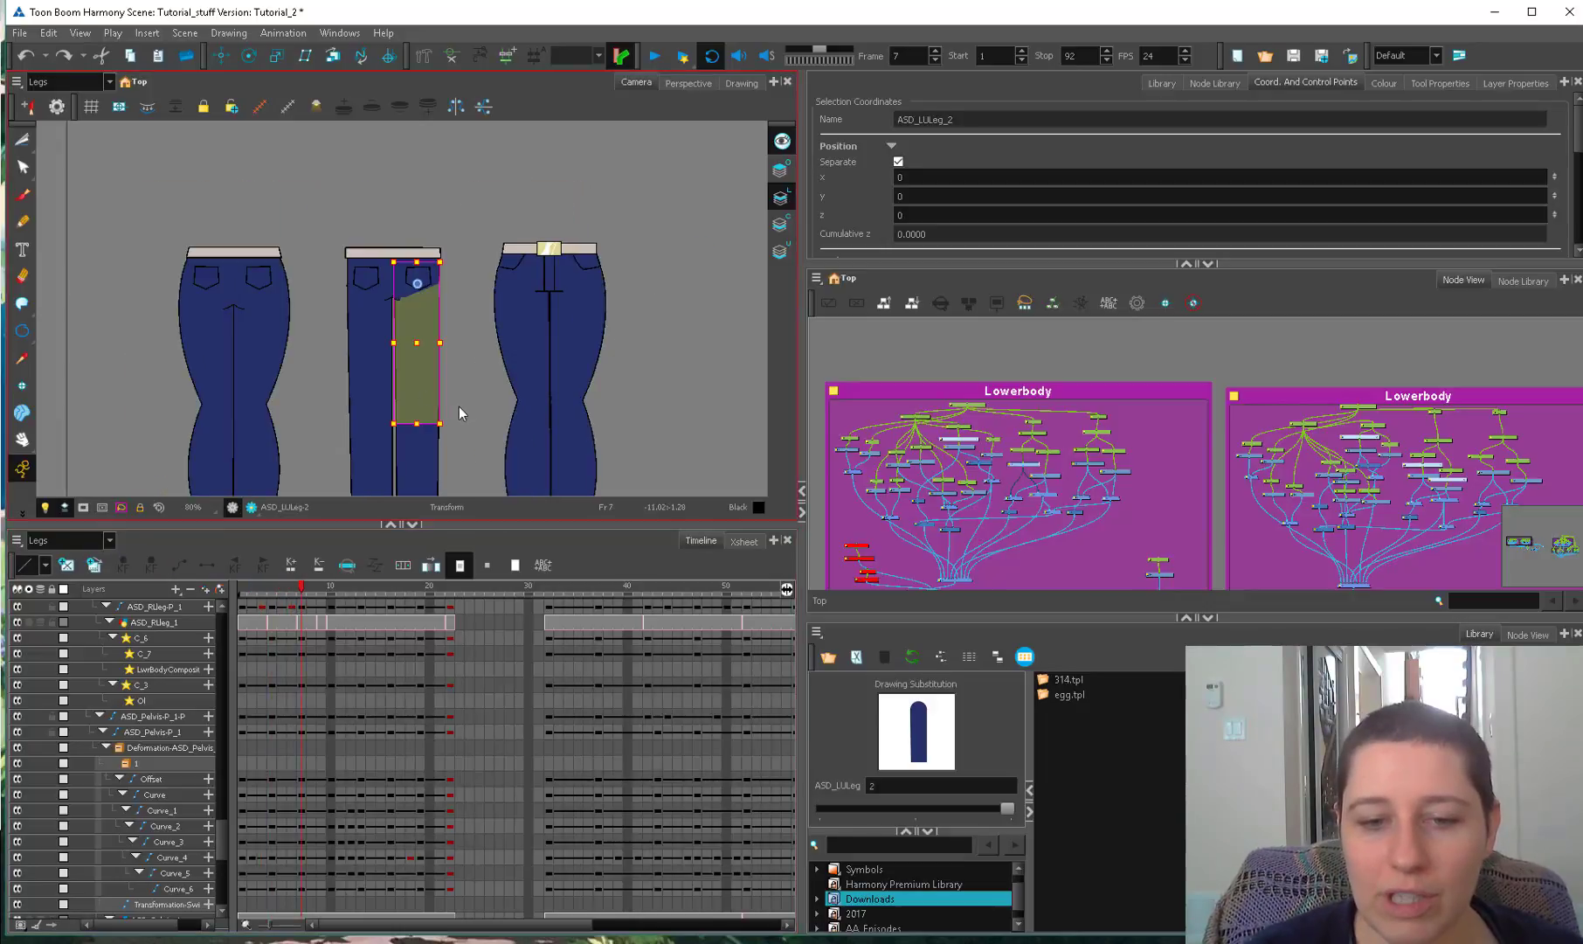
scroll(476, 418, down, 1)
drag(456, 460, 444, 352)
drag(434, 424, 590, 325)
key(ctrl+z)
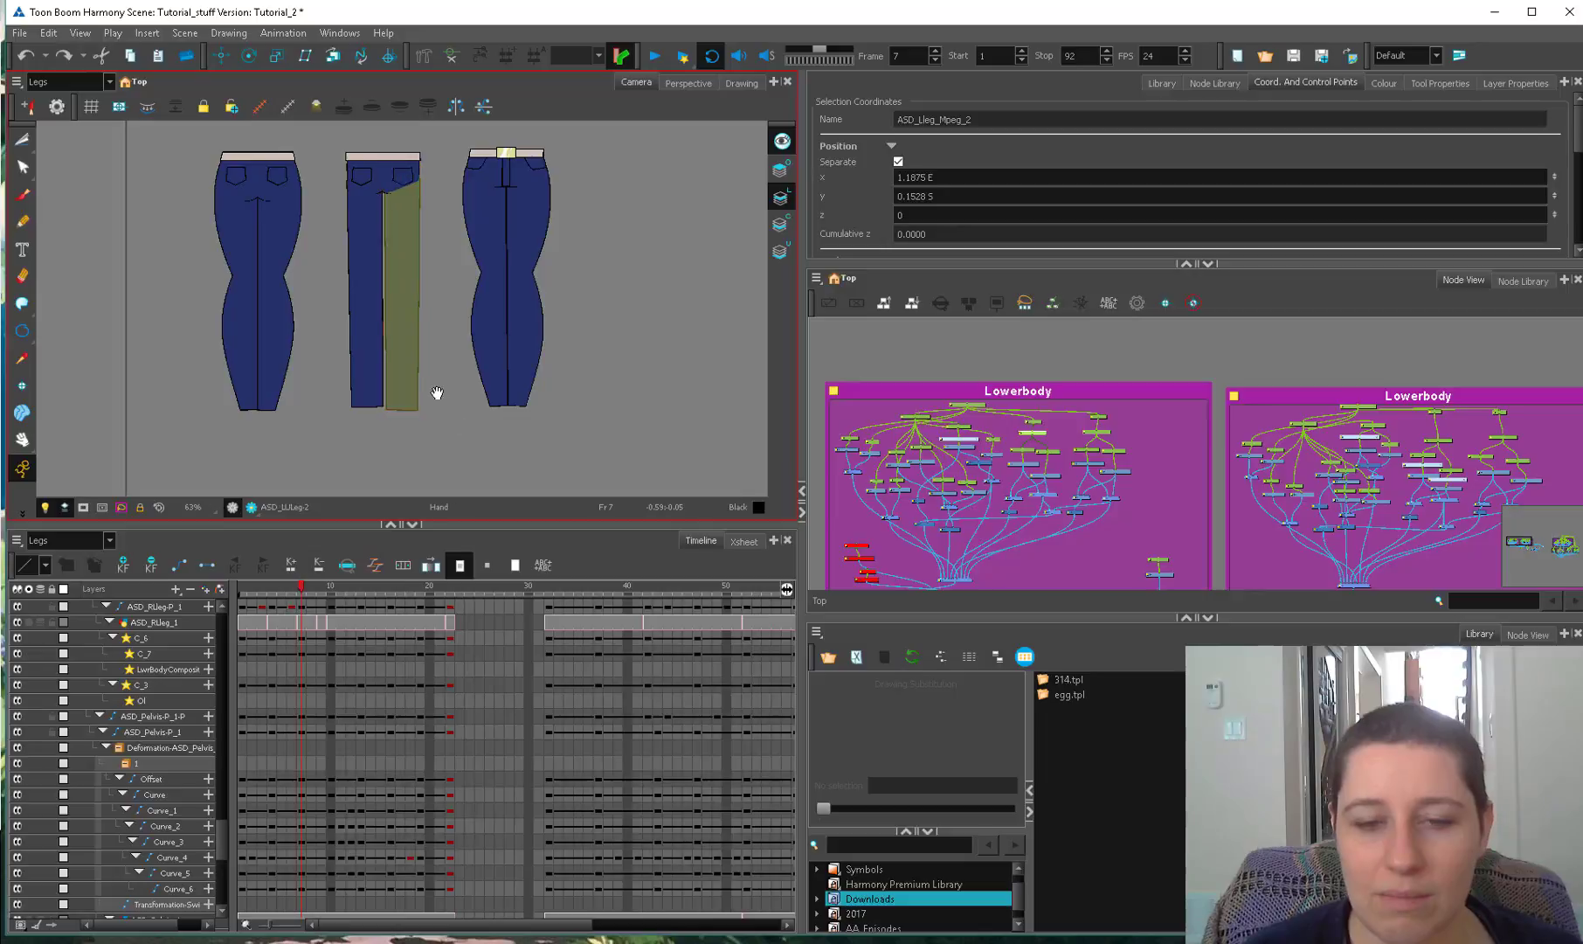
Try to rotate the whole right leg (ASD_Rleg_Mpeg_2) of the back-view straight pants outward, and undo it.
drag(445, 363, 471, 407)
click(398, 410)
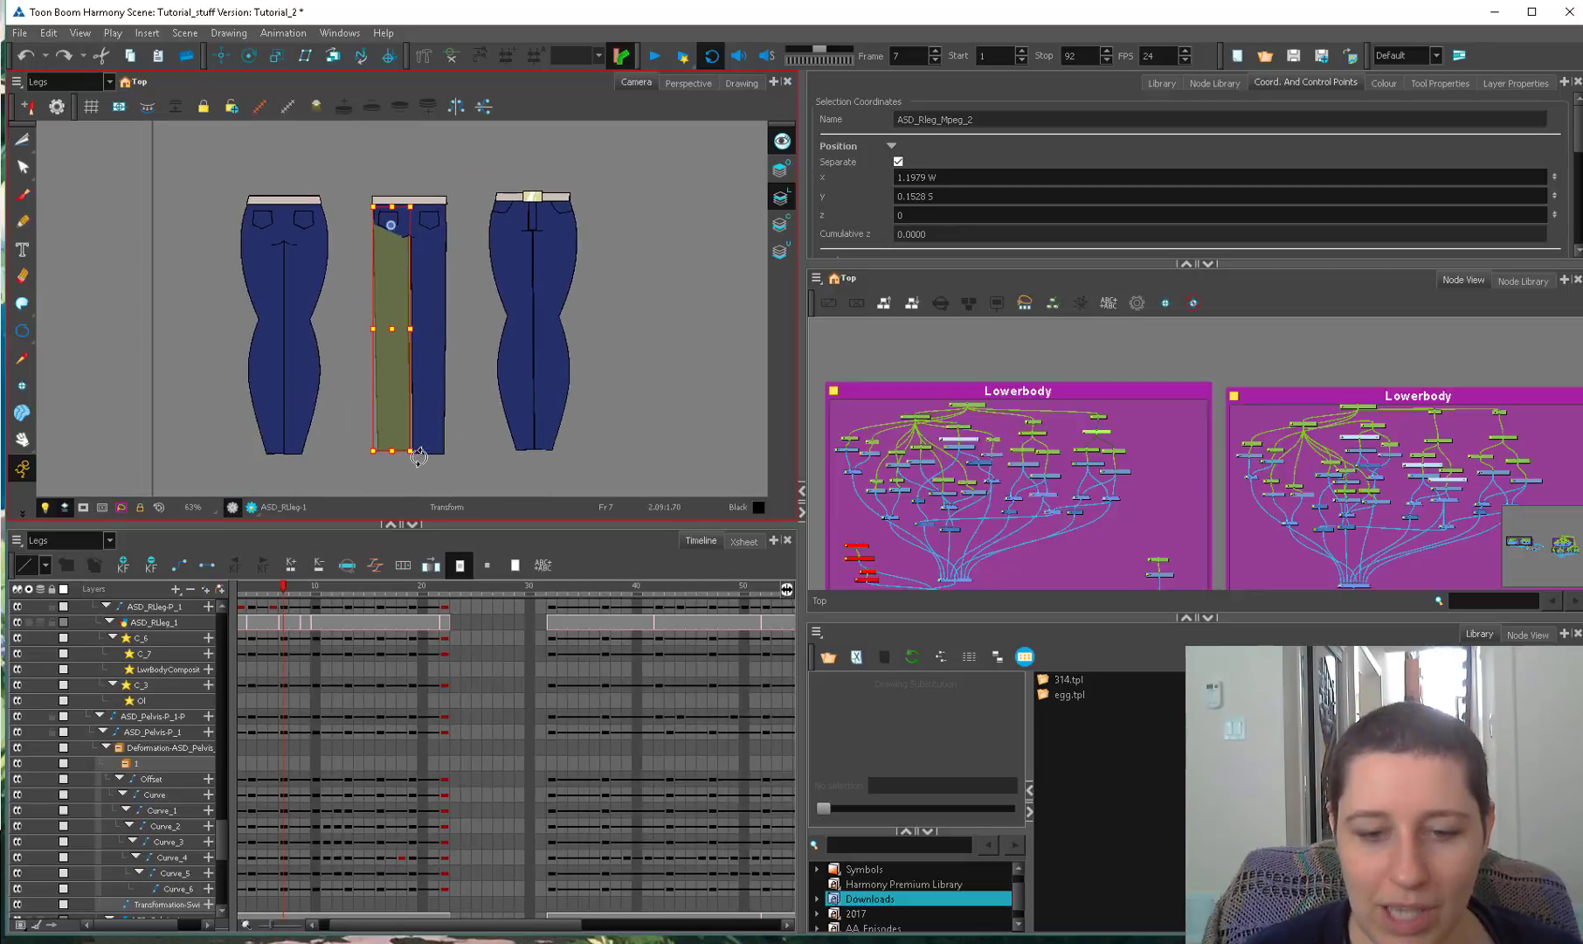
drag(418, 457, 249, 457)
key(ctrl+z)
drag(452, 378, 426, 505)
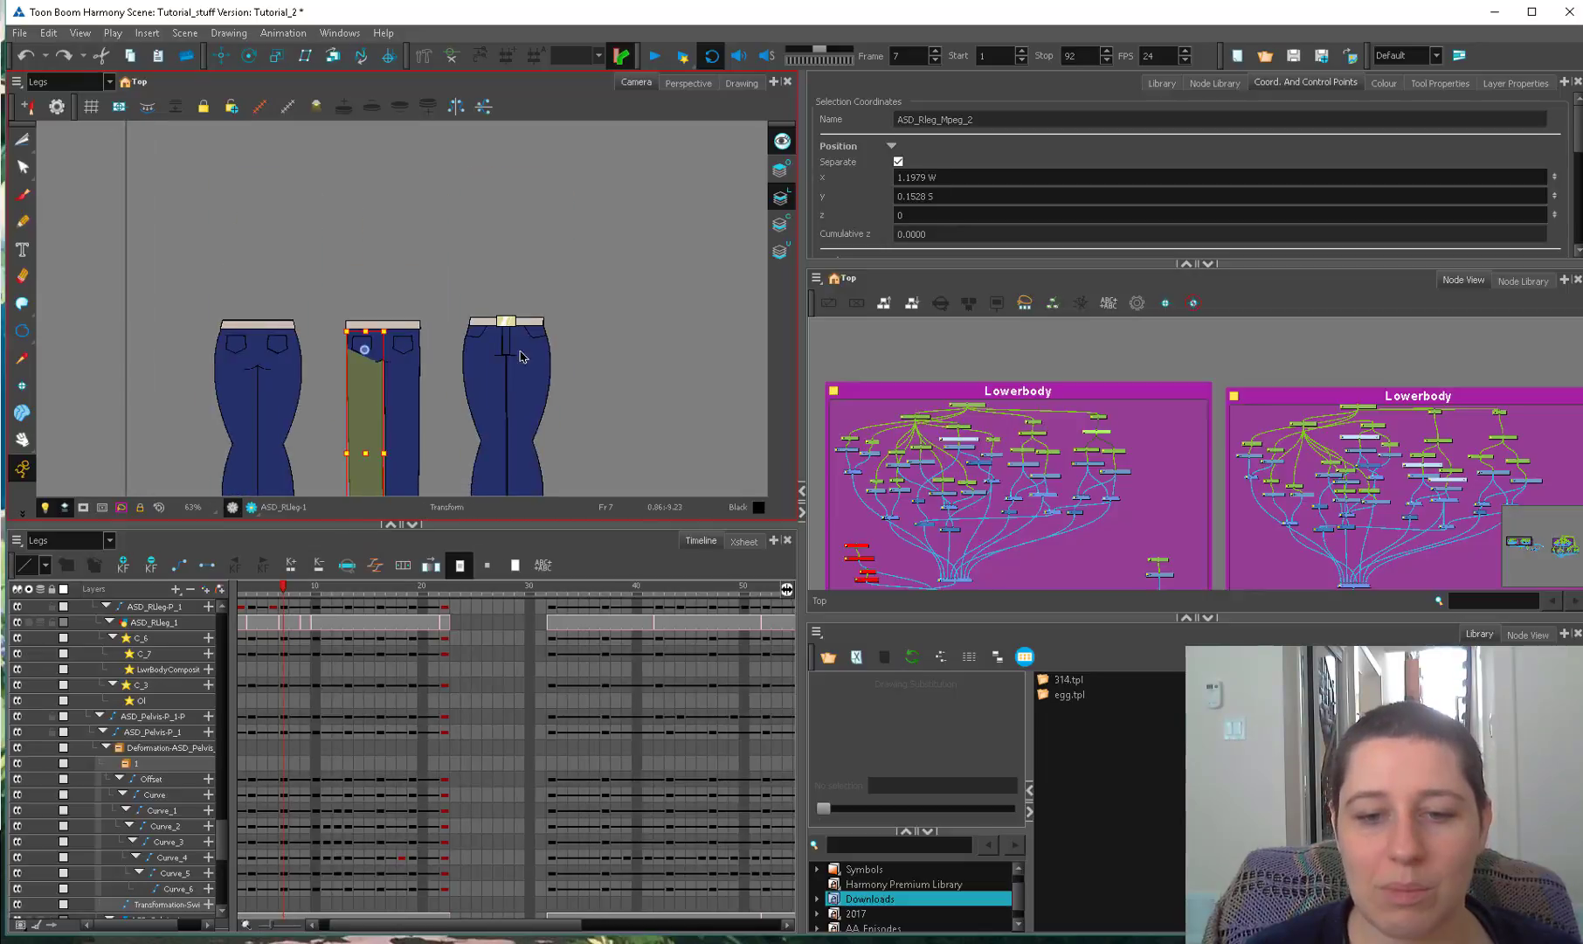
Select the bum patch between the back pockets of the straight pants to examine it.
scroll(442, 393, up, 3)
click(393, 425)
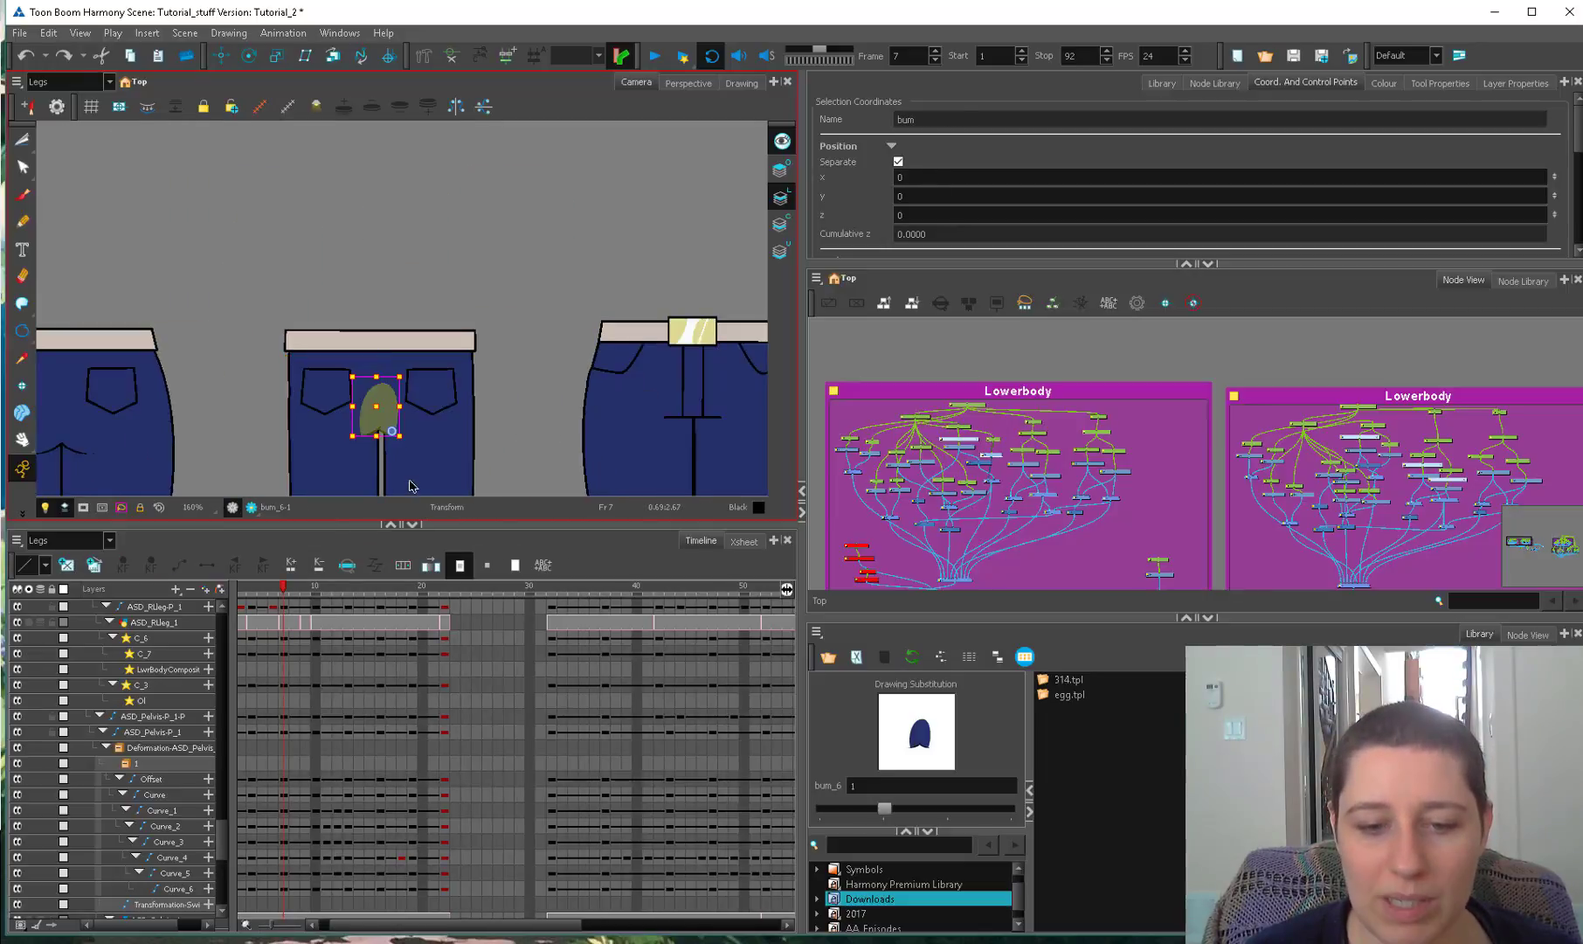
click(505, 386)
At frame 4, rotate the three-quarter pants' right leg (ASD_Rleg_Mpeg_1) about the hip so it crosses the other leg.
click(242, 606)
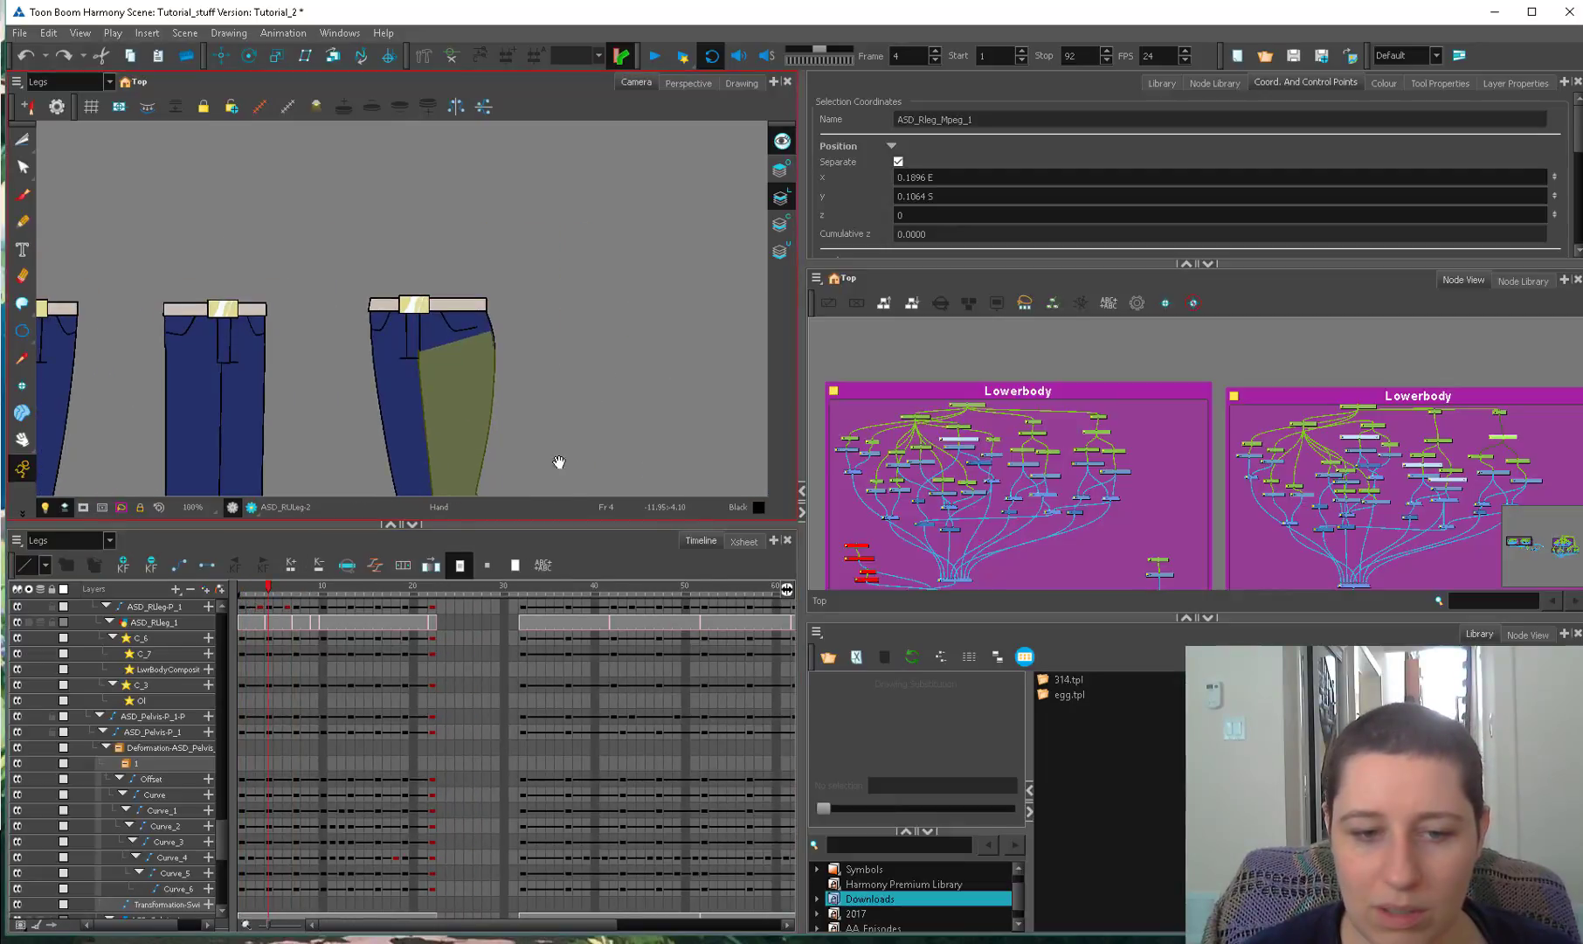
drag(558, 459, 584, 408)
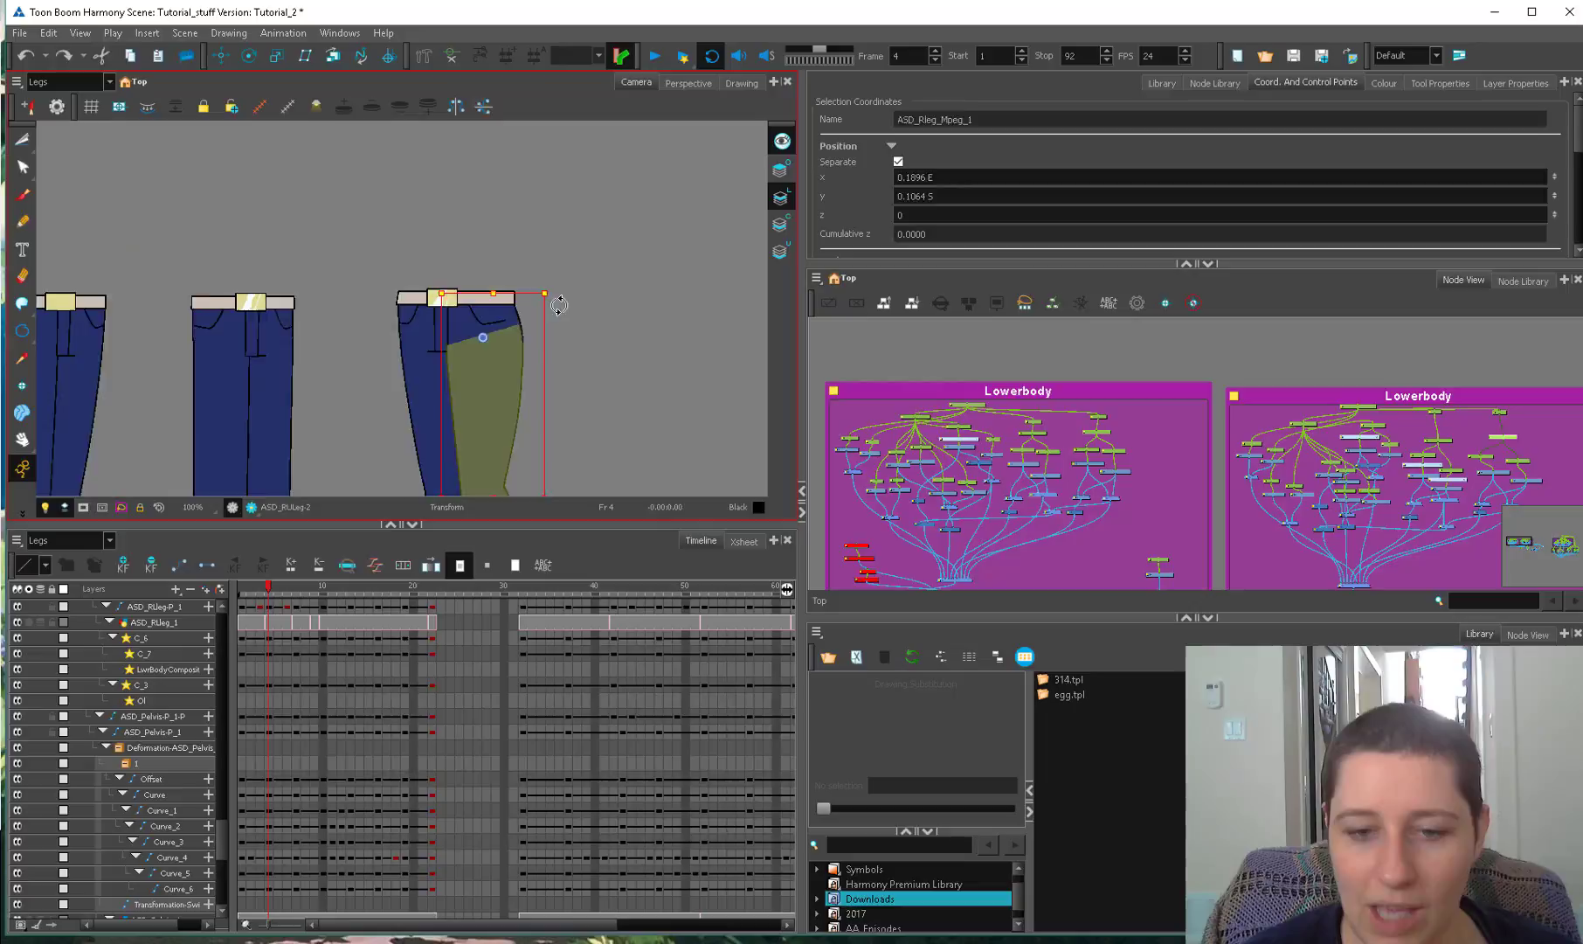
drag(560, 305, 470, 431)
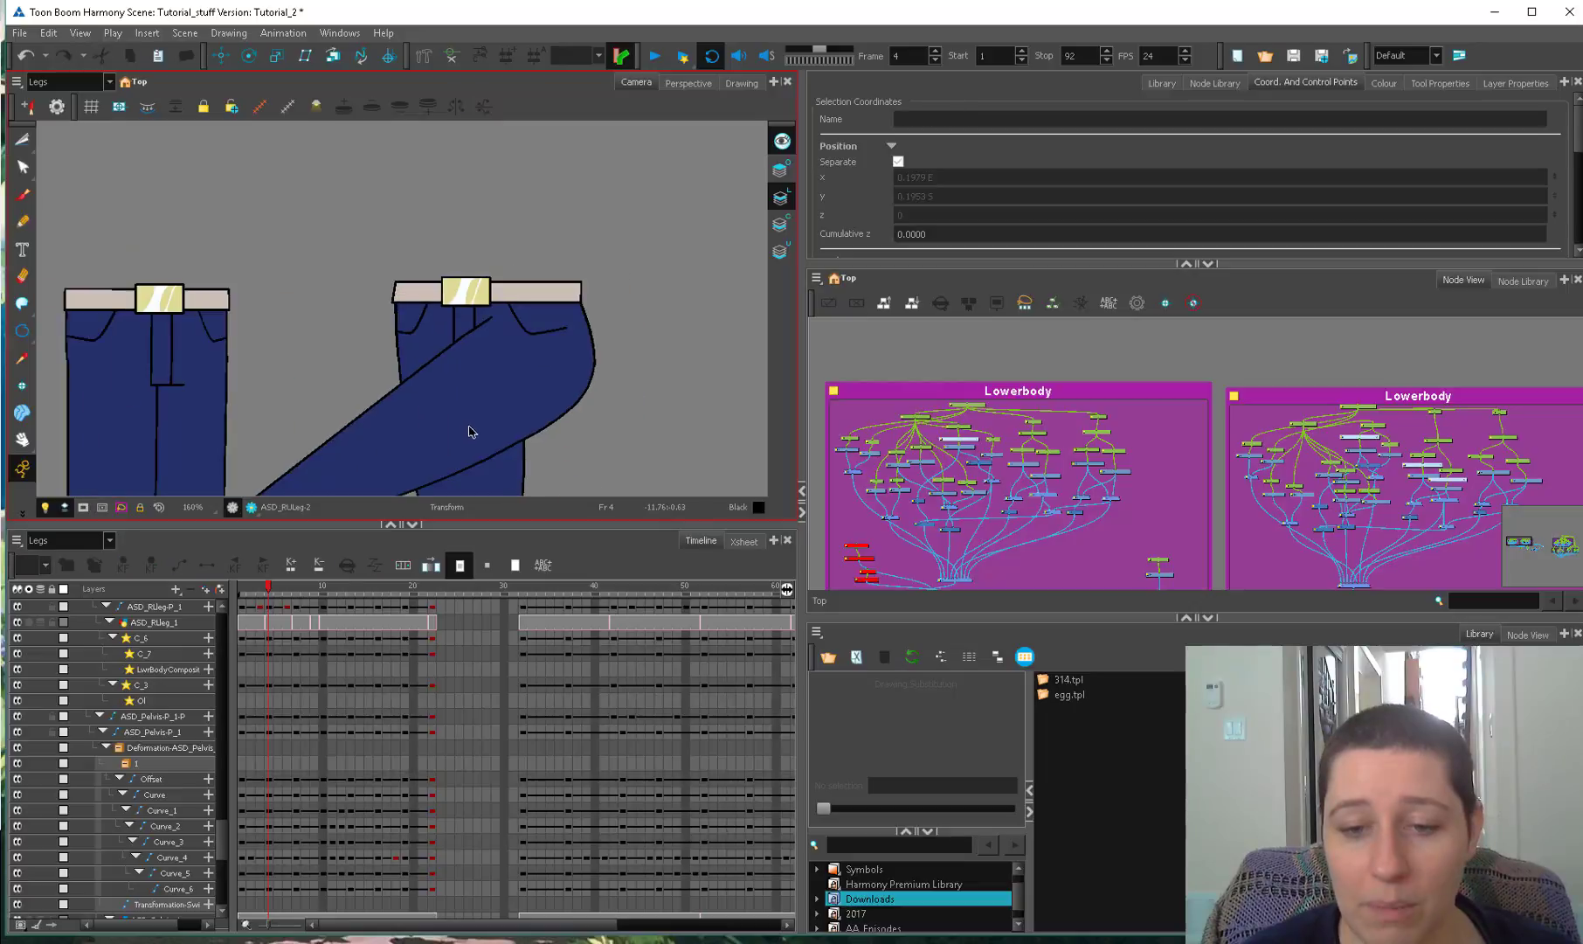
Select the three-quarter pants' rotated right leg to examine its hip join, and undo its rotation.
scroll(459, 434, down, 1)
scroll(440, 387, up, 2)
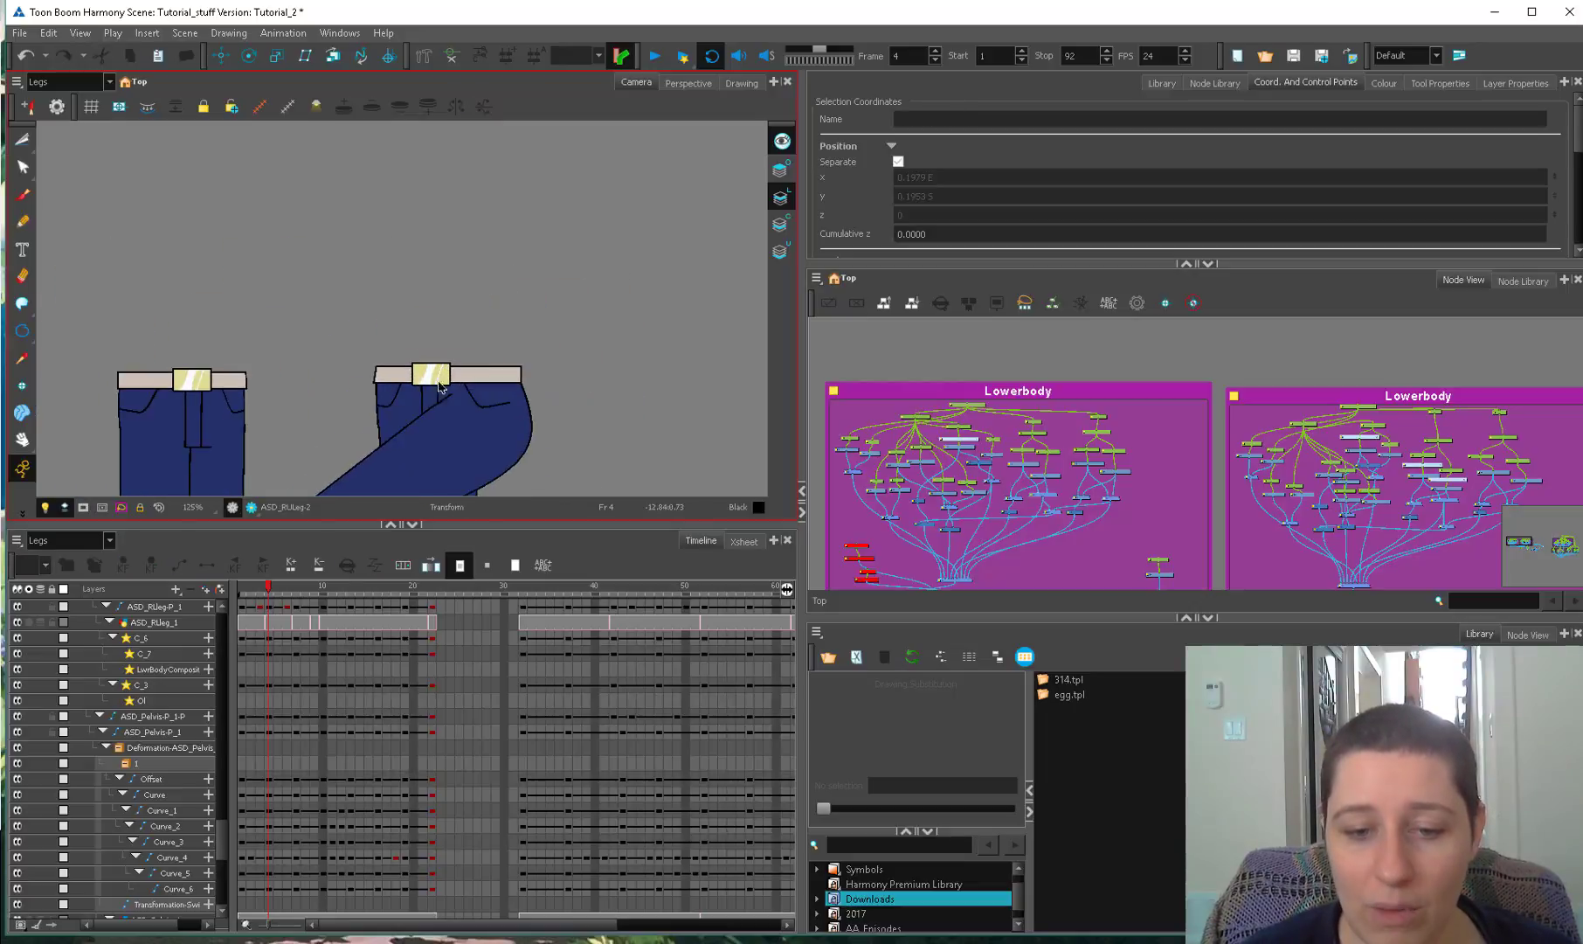
click(452, 437)
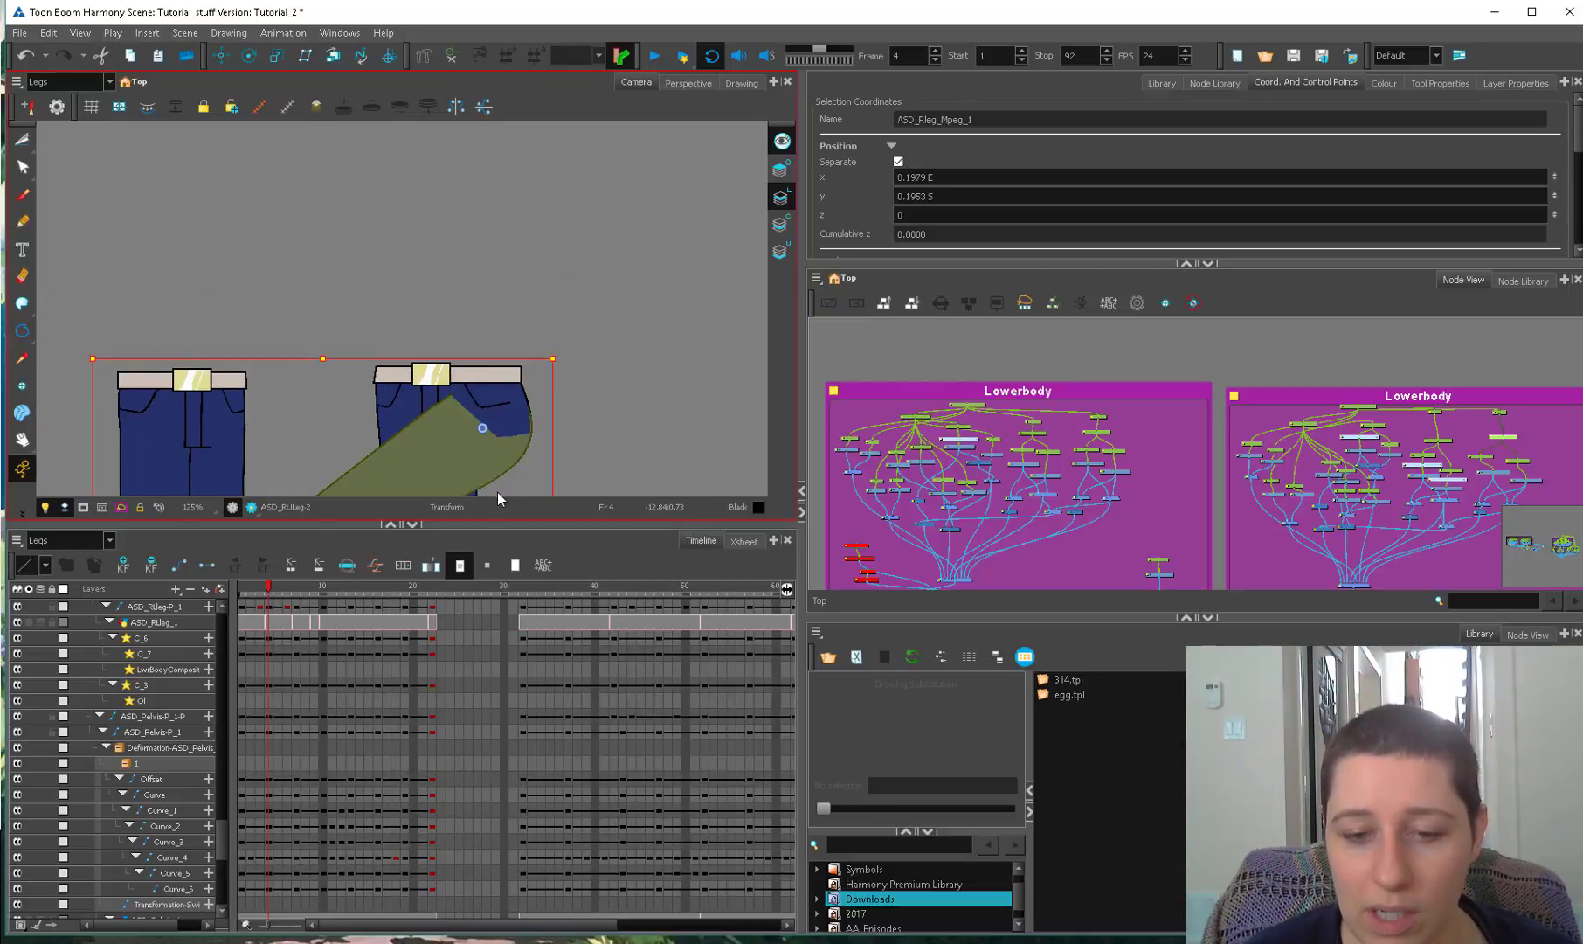
key(ctrl+z)
key(ctrl+z)
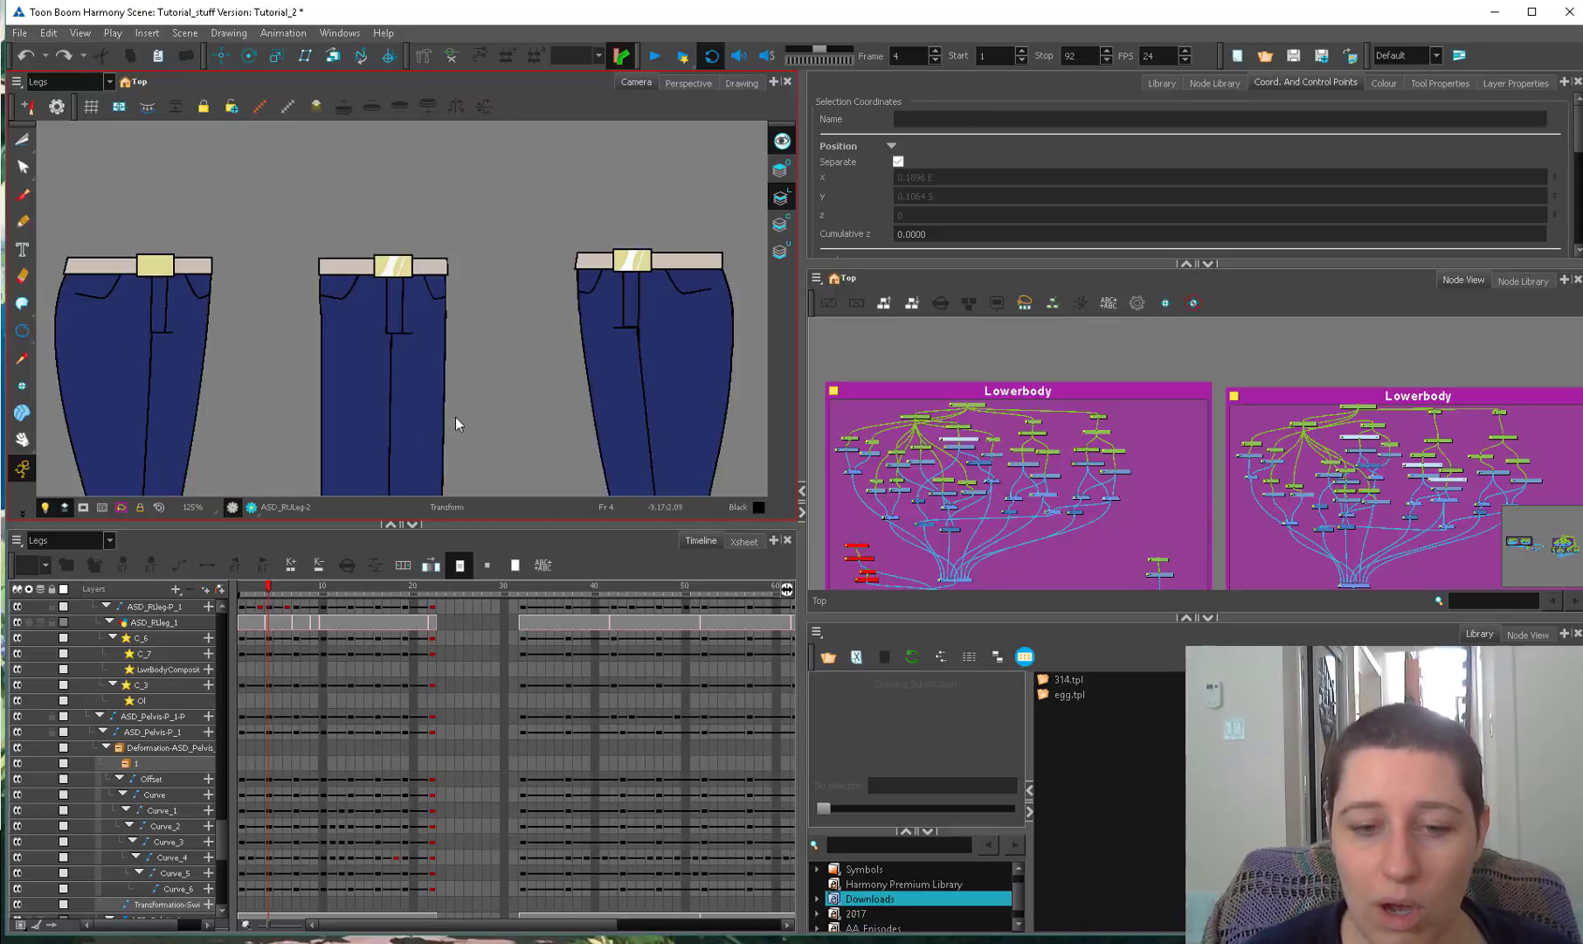
Bring the straight pants' whole left leg (ASD_Lleg_Mpeg_2) forward by setting its Z position to 0.0001 F.
click(380, 437)
scroll(395, 419, up, 2)
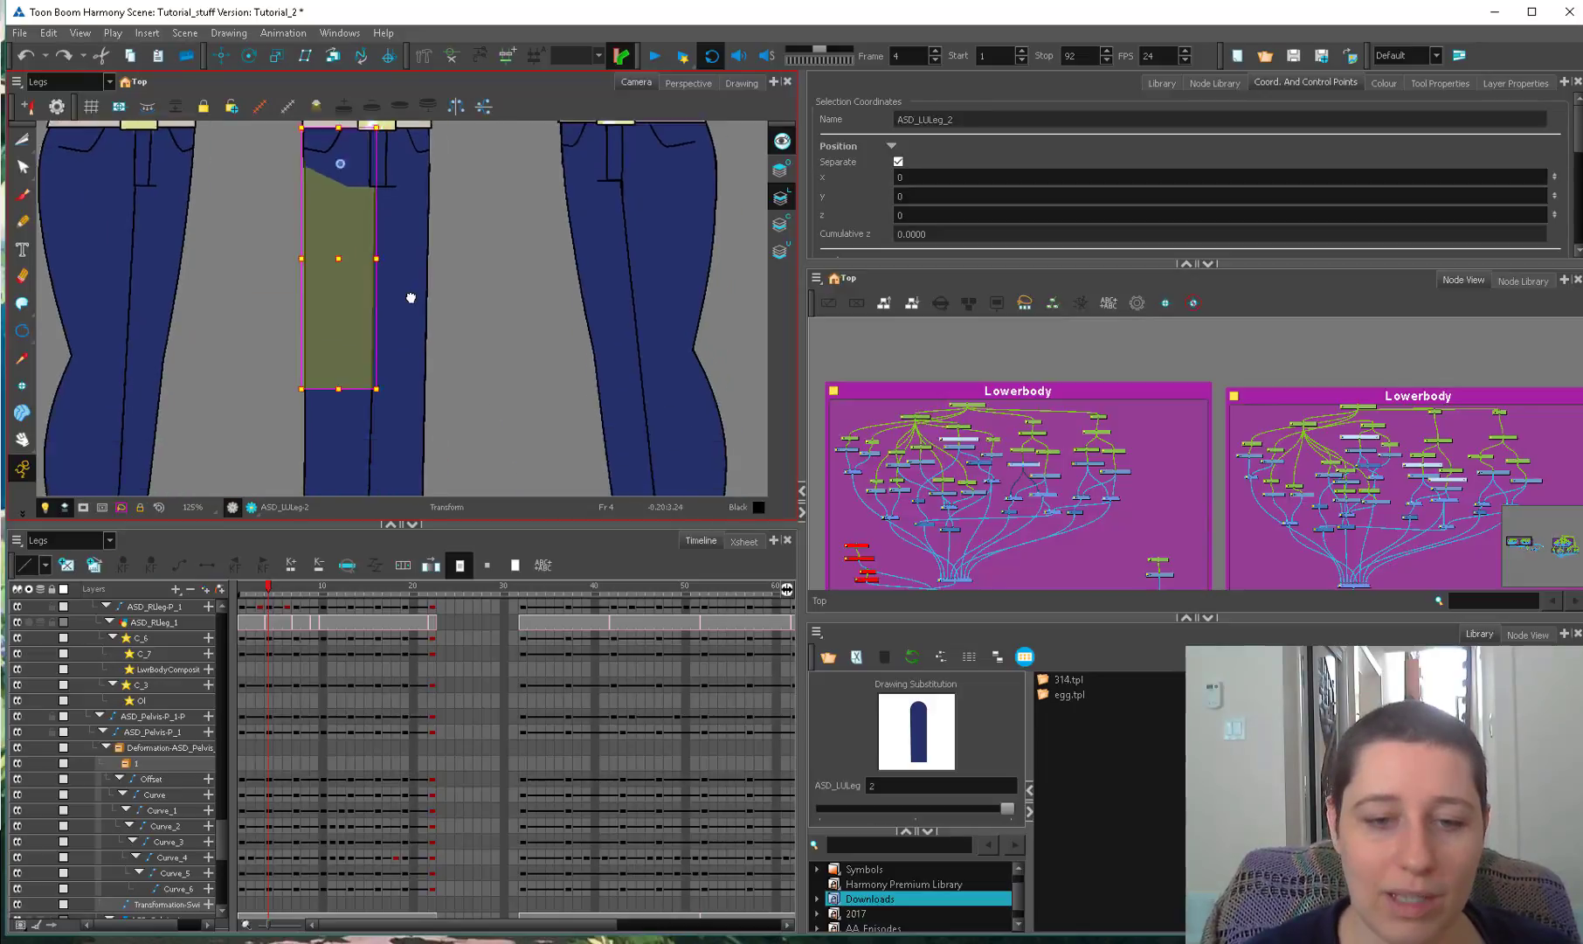
scroll(395, 419, down, 3)
click(948, 215)
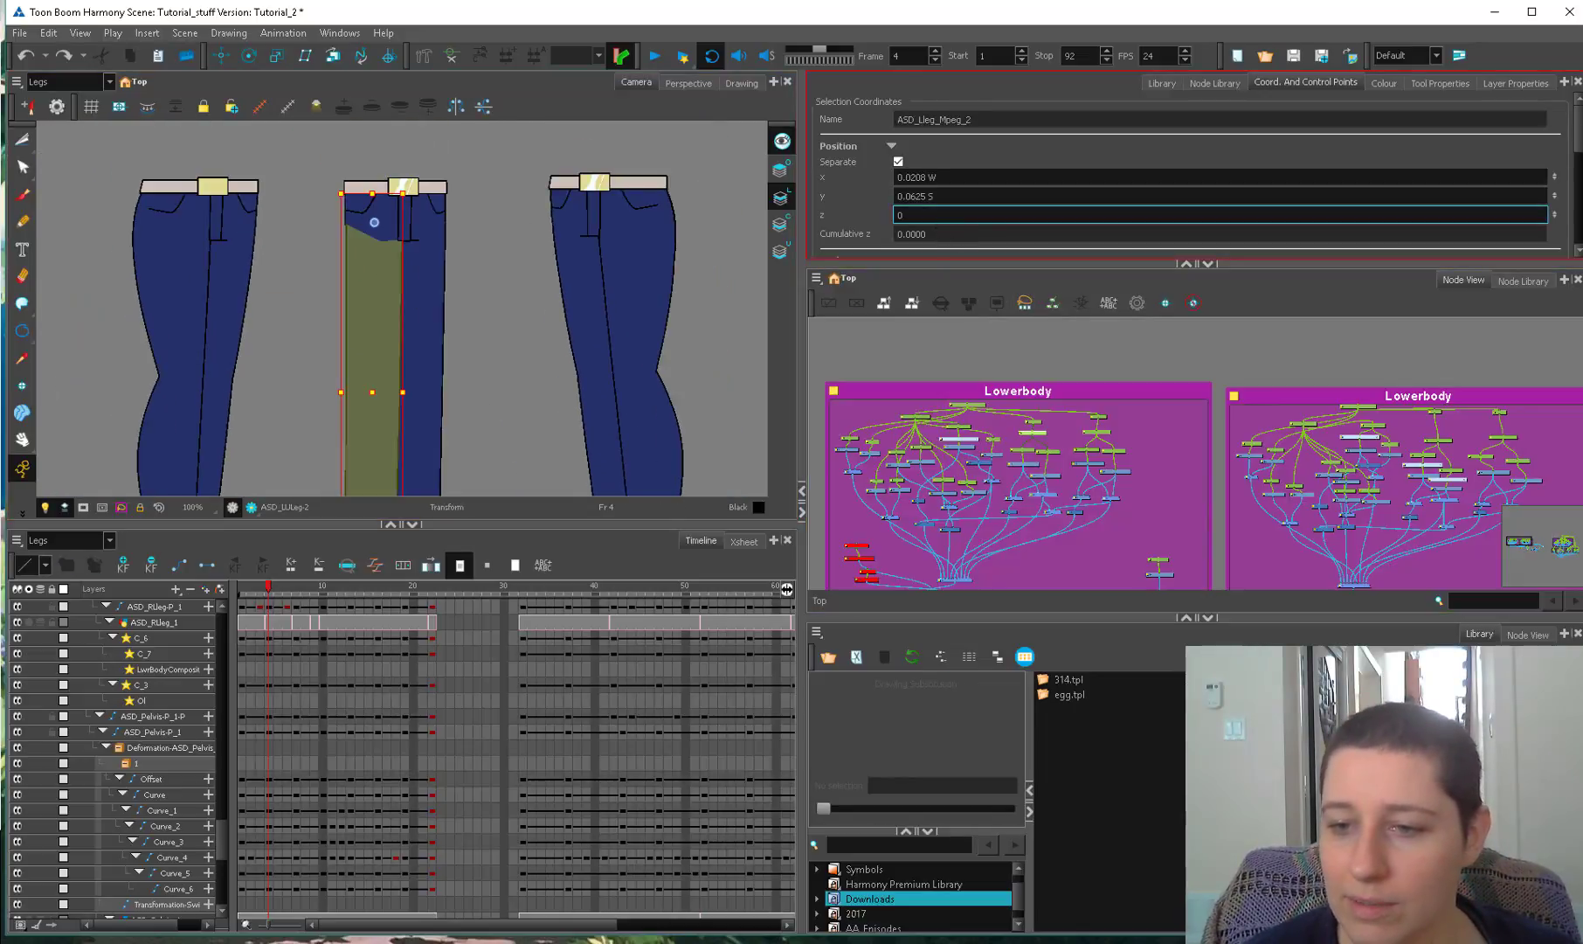
key(Return)
key(Escape)
scroll(403, 236, up, 1)
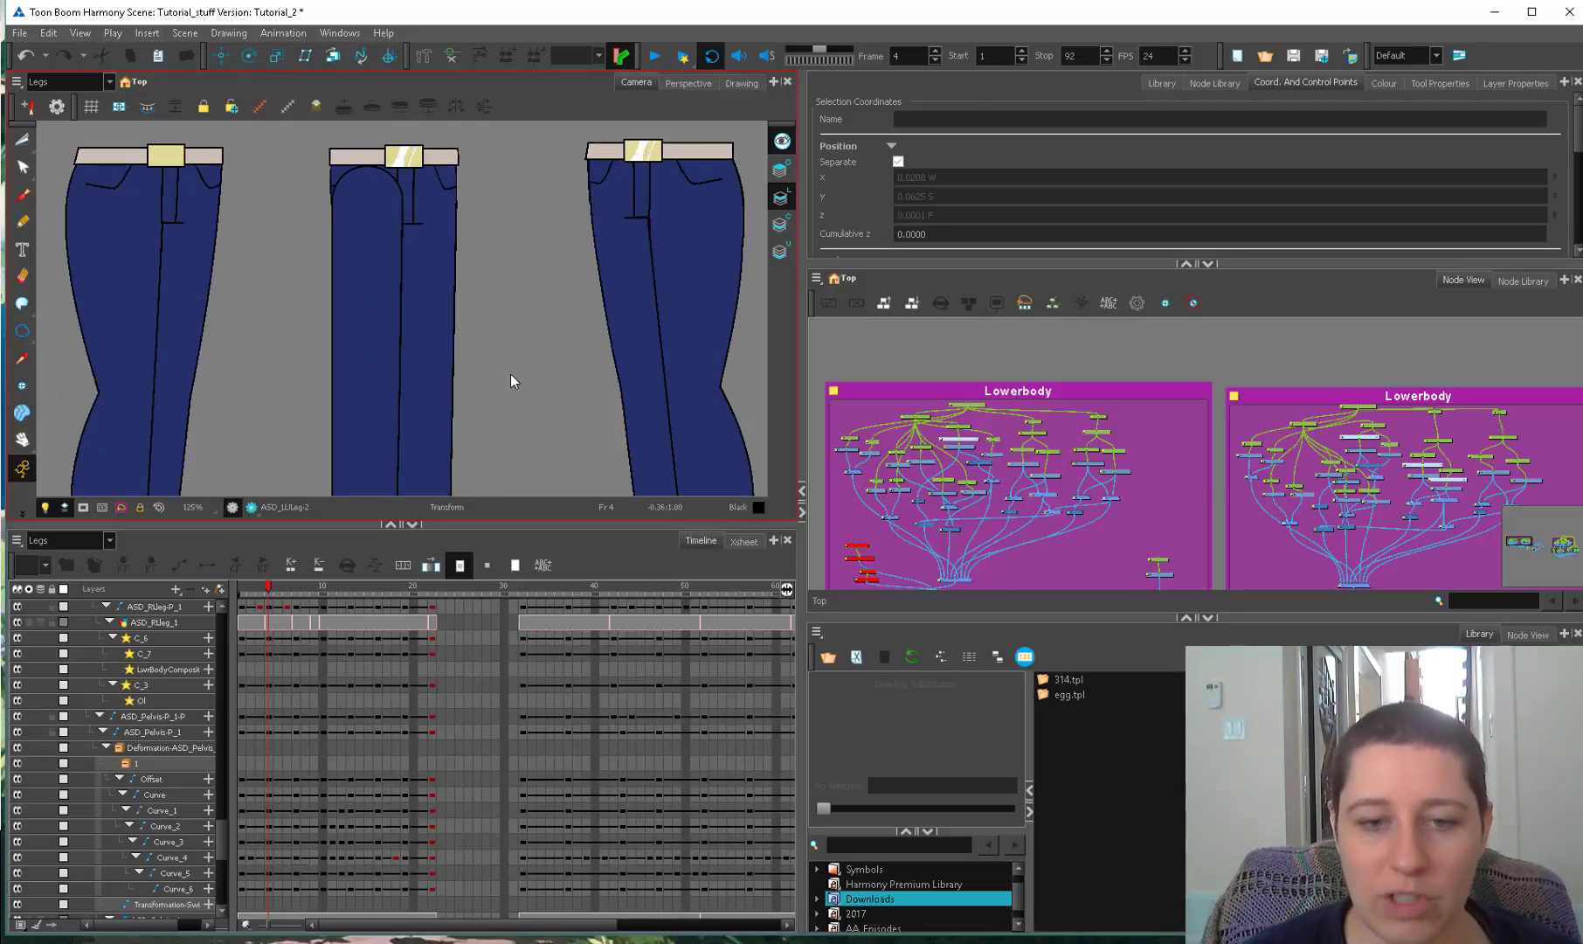
scroll(431, 414, up, 1)
Locate the nodes of the straight pants' left upper leg (ASD_LULeg_2) and select its C_15 composite.
click(418, 412)
scroll(463, 459, down, 2)
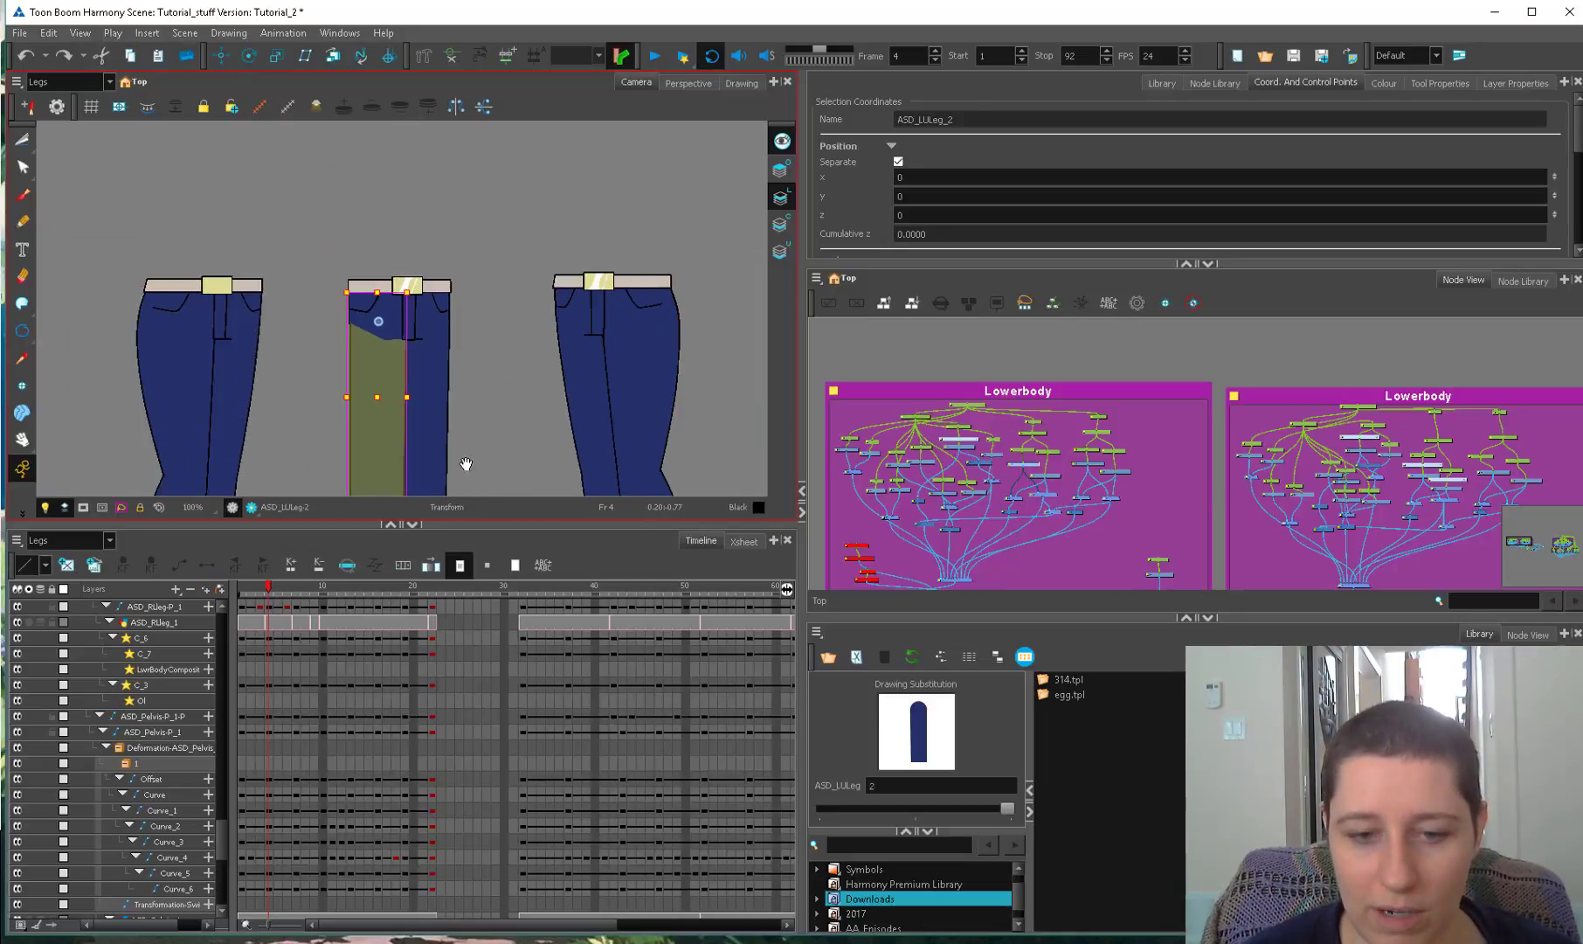
scroll(470, 447, up, 1)
scroll(1119, 426, up, 4)
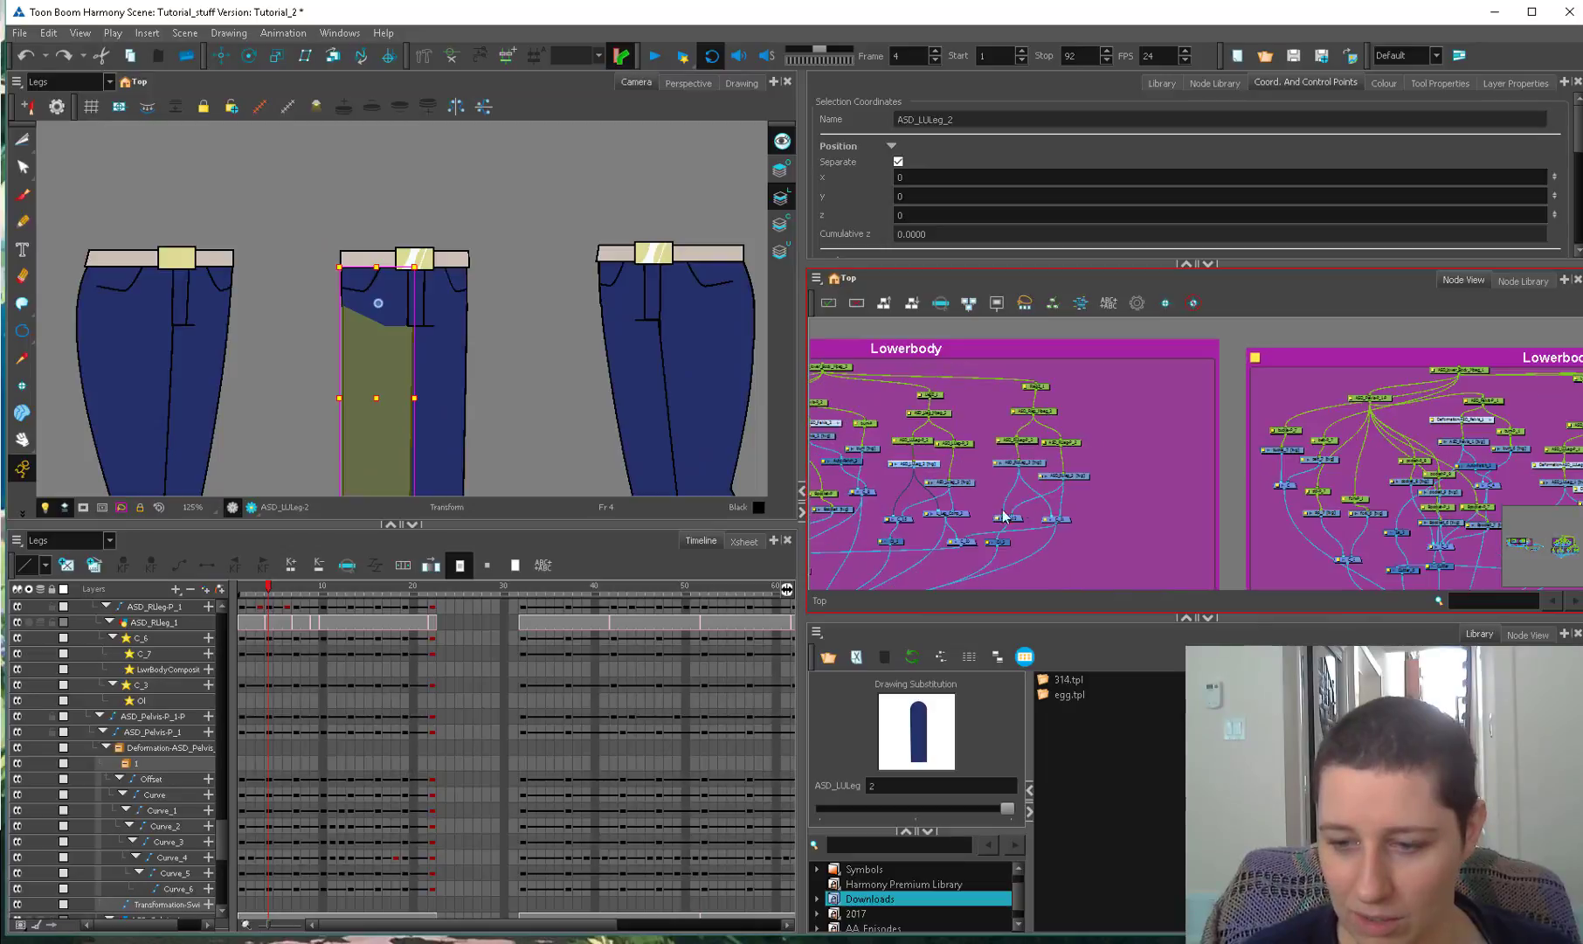
scroll(1119, 427, up, 3)
click(1025, 427)
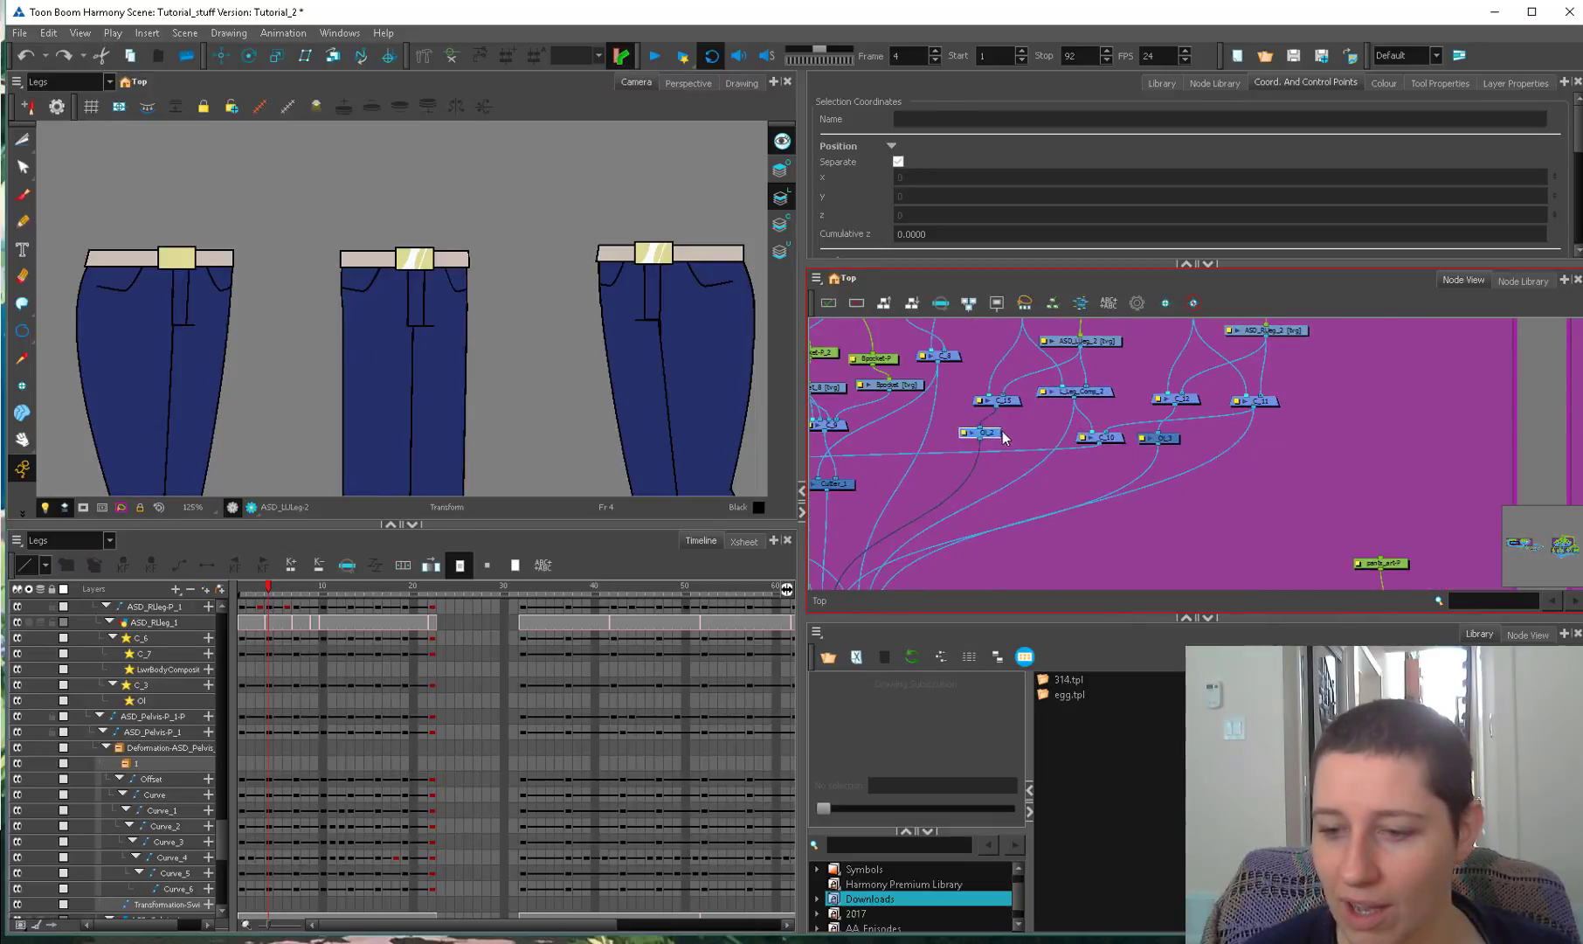
scroll(1024, 427, down, 3)
click(948, 472)
key(grave)
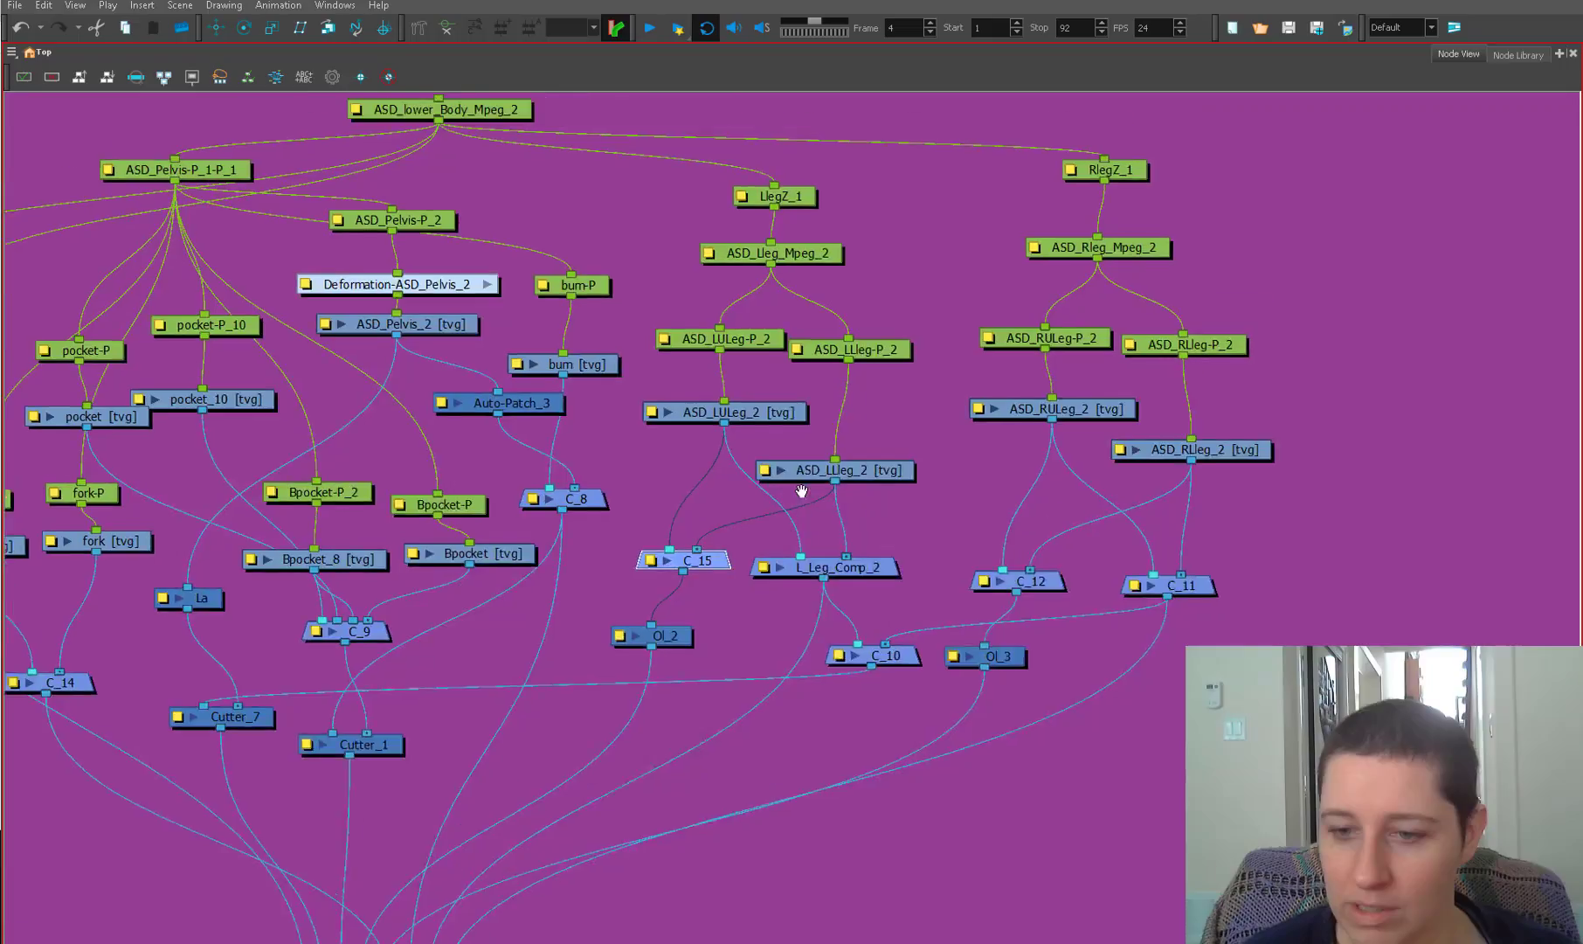
Trace the left leg's connections into LwrBodyComposite_4, shifting the leg drawing, Ol_2 and L_Leg_Comp_2 nodes slightly.
drag(757, 417, 752, 421)
drag(839, 488, 847, 474)
drag(651, 654, 755, 534)
drag(458, 874, 458, 871)
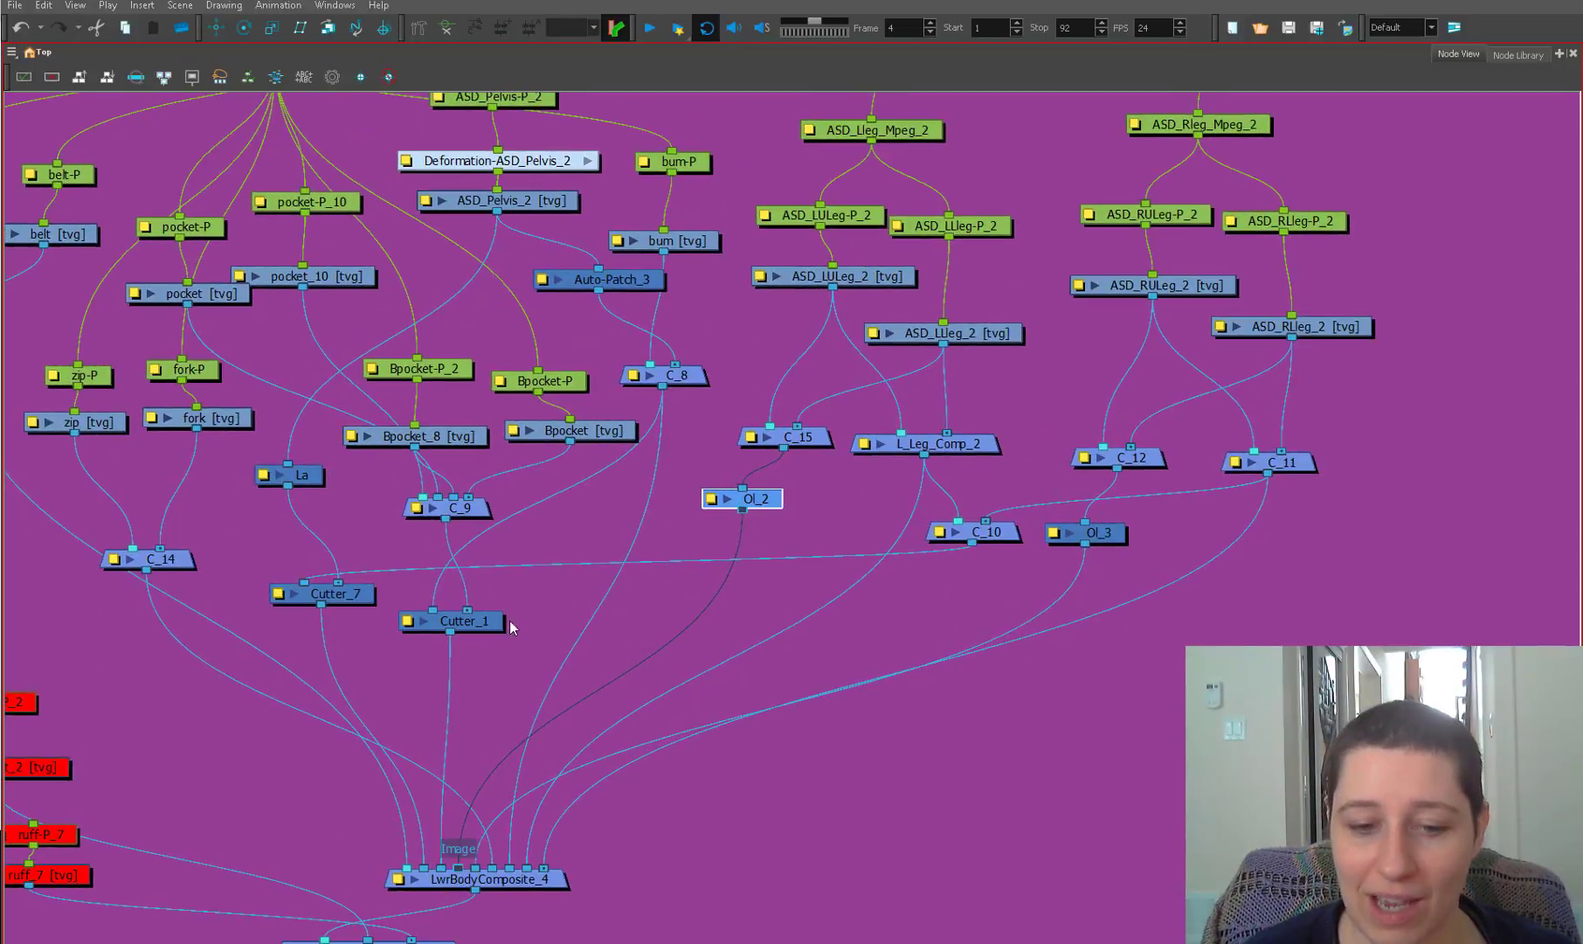
drag(760, 498, 699, 492)
drag(962, 448, 960, 452)
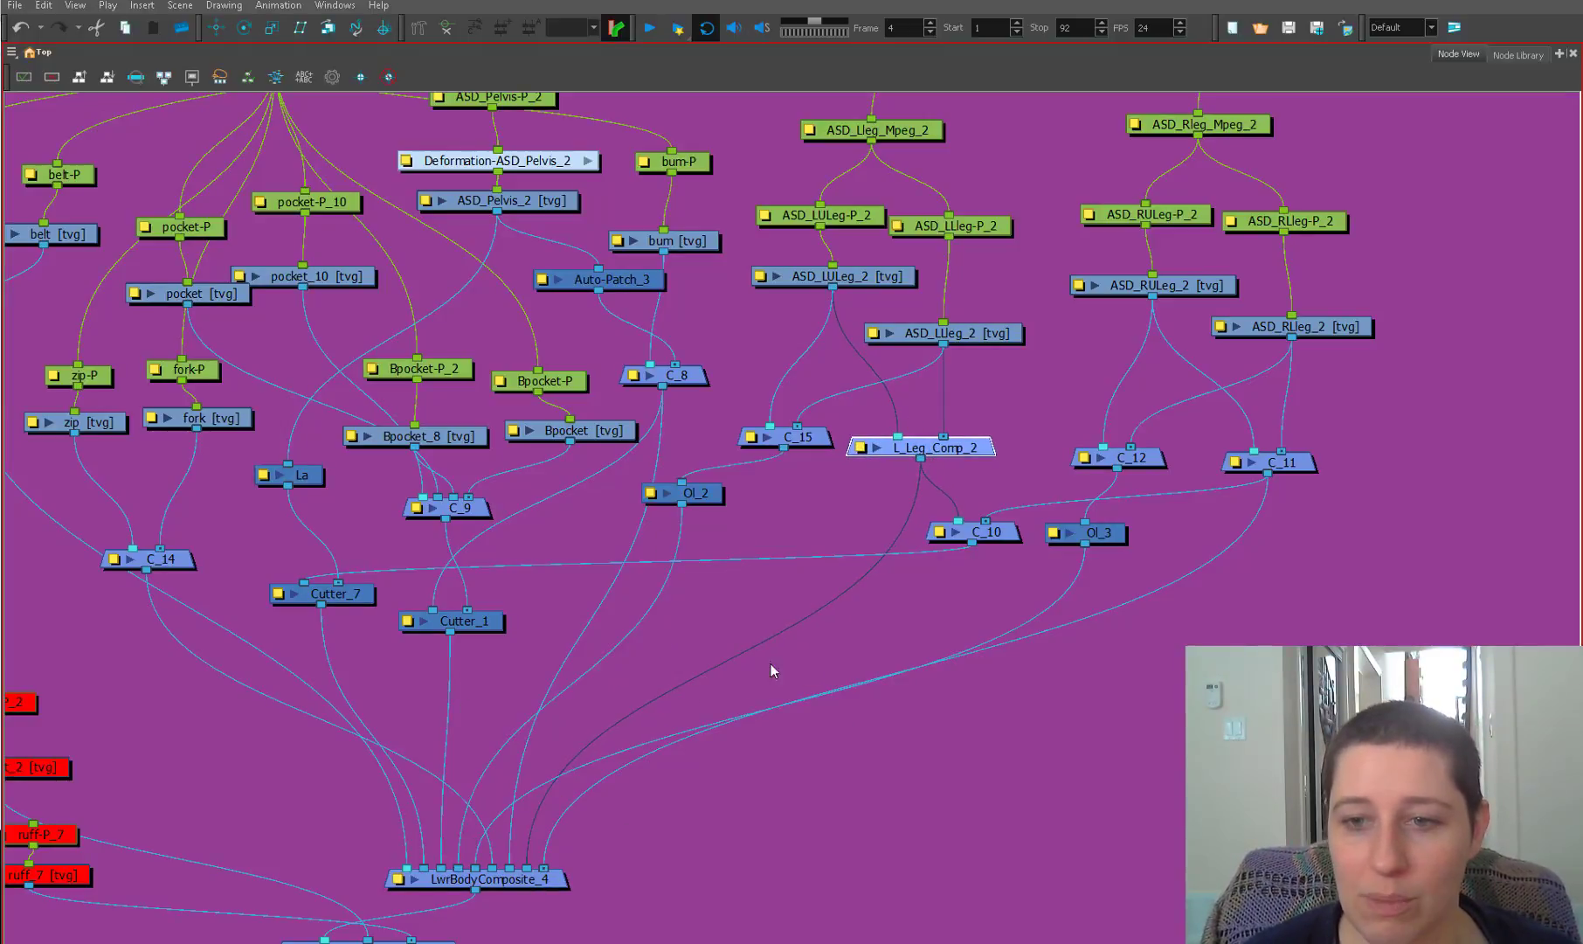
key(grave)
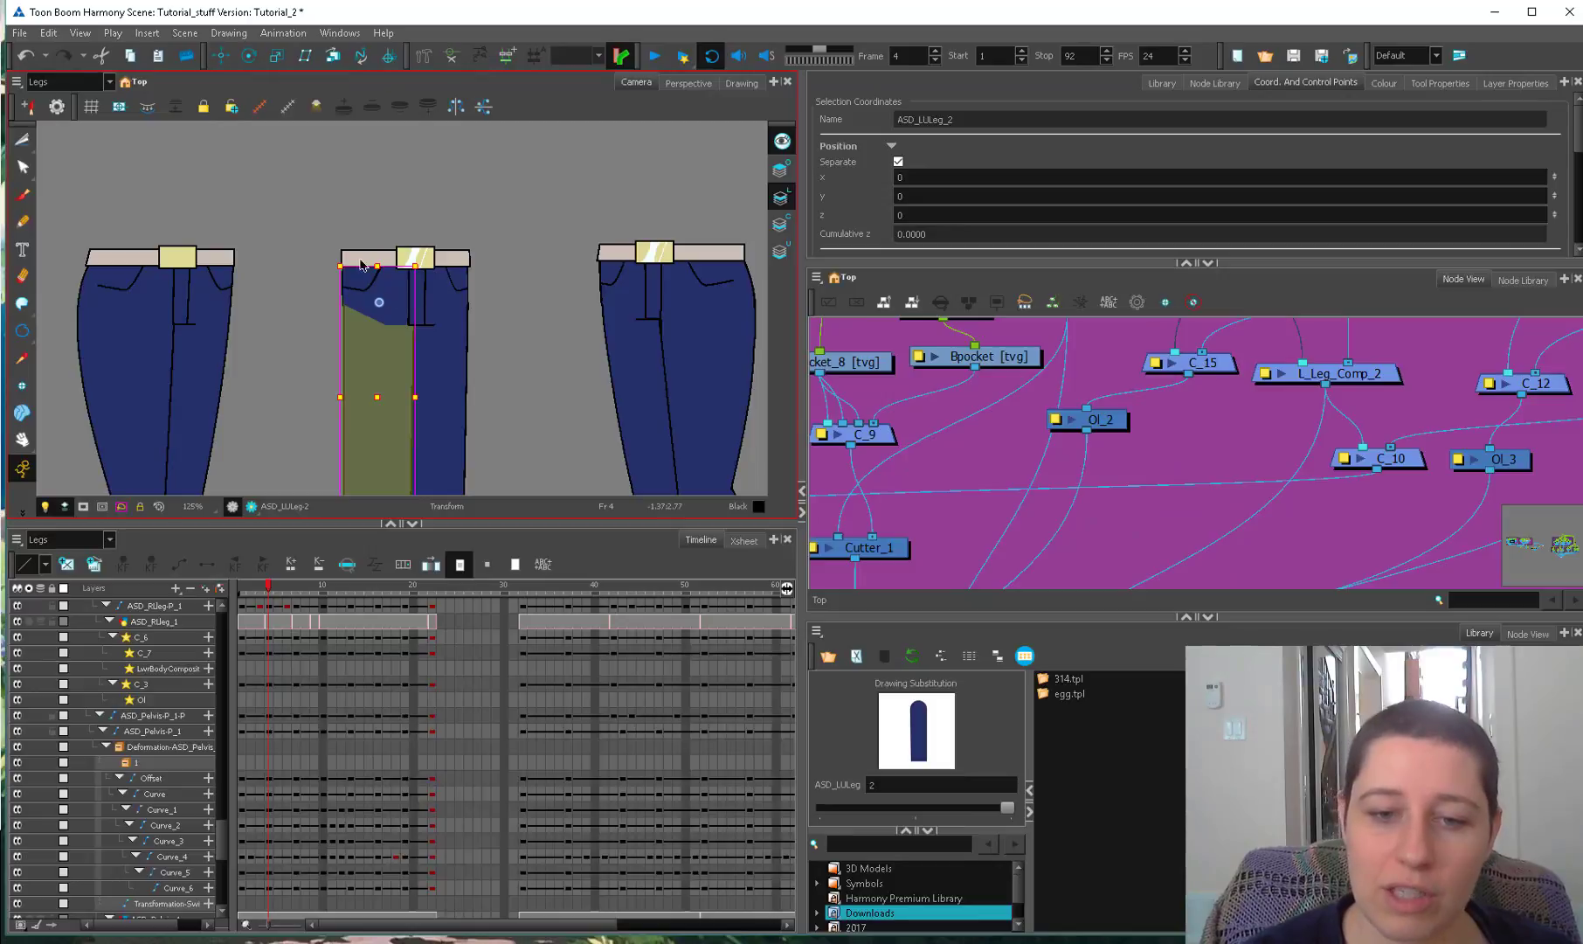
With the Cutter tool, select the Overlay Art part of the ASD_LULeg_2 drawing below its rounded top.
scroll(993, 395, down, 4)
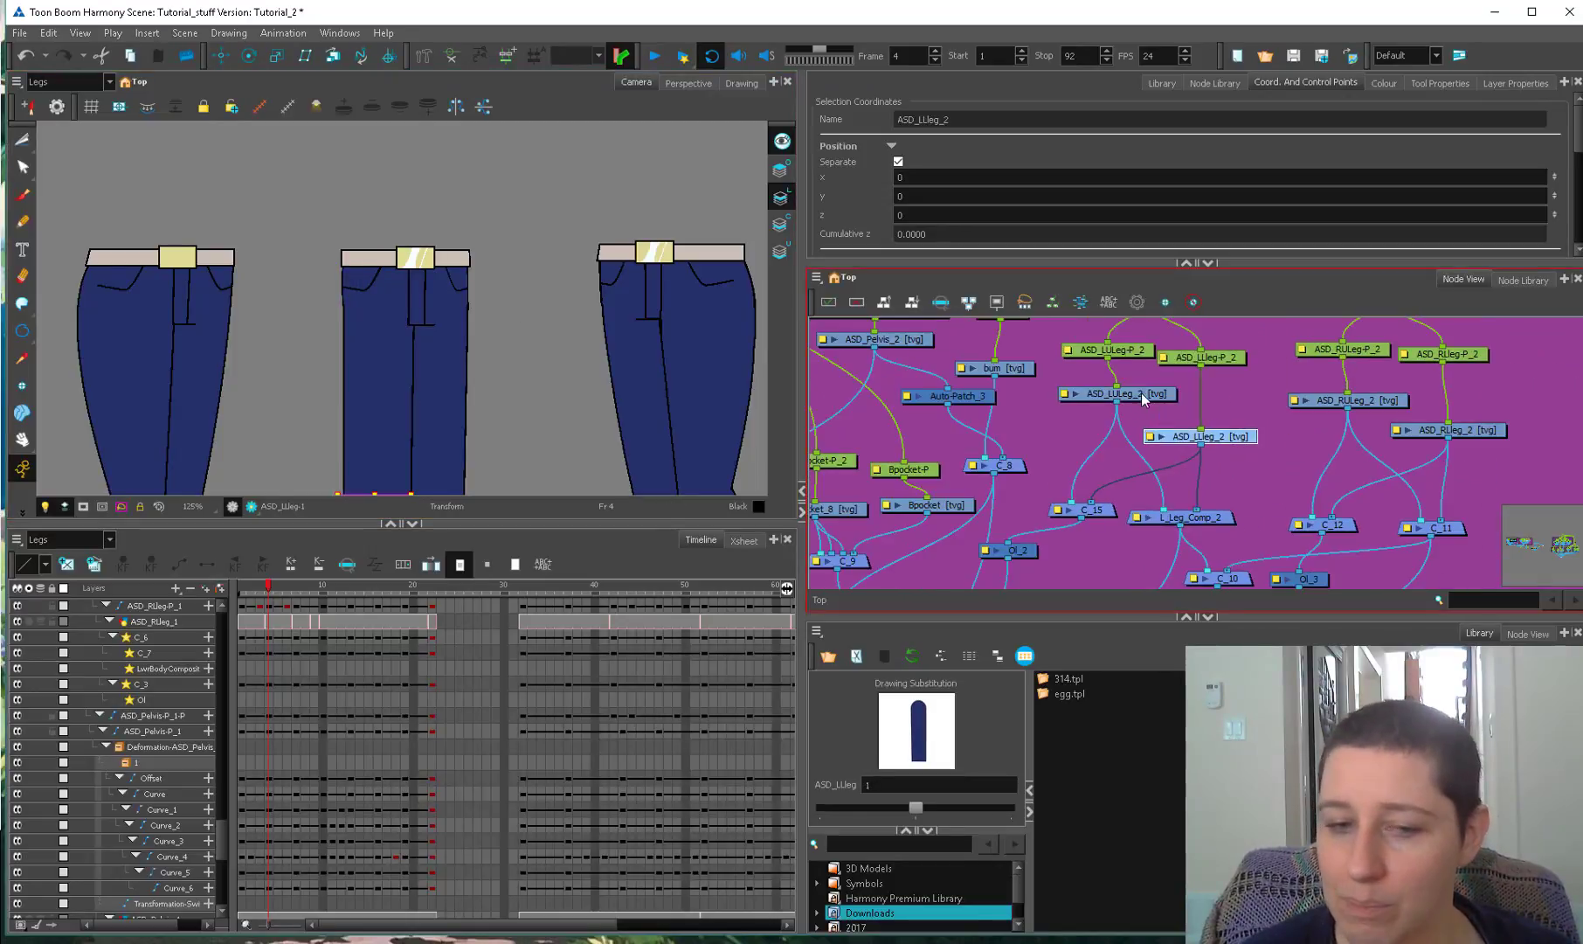
key(alt+t)
drag(548, 369, 584, 246)
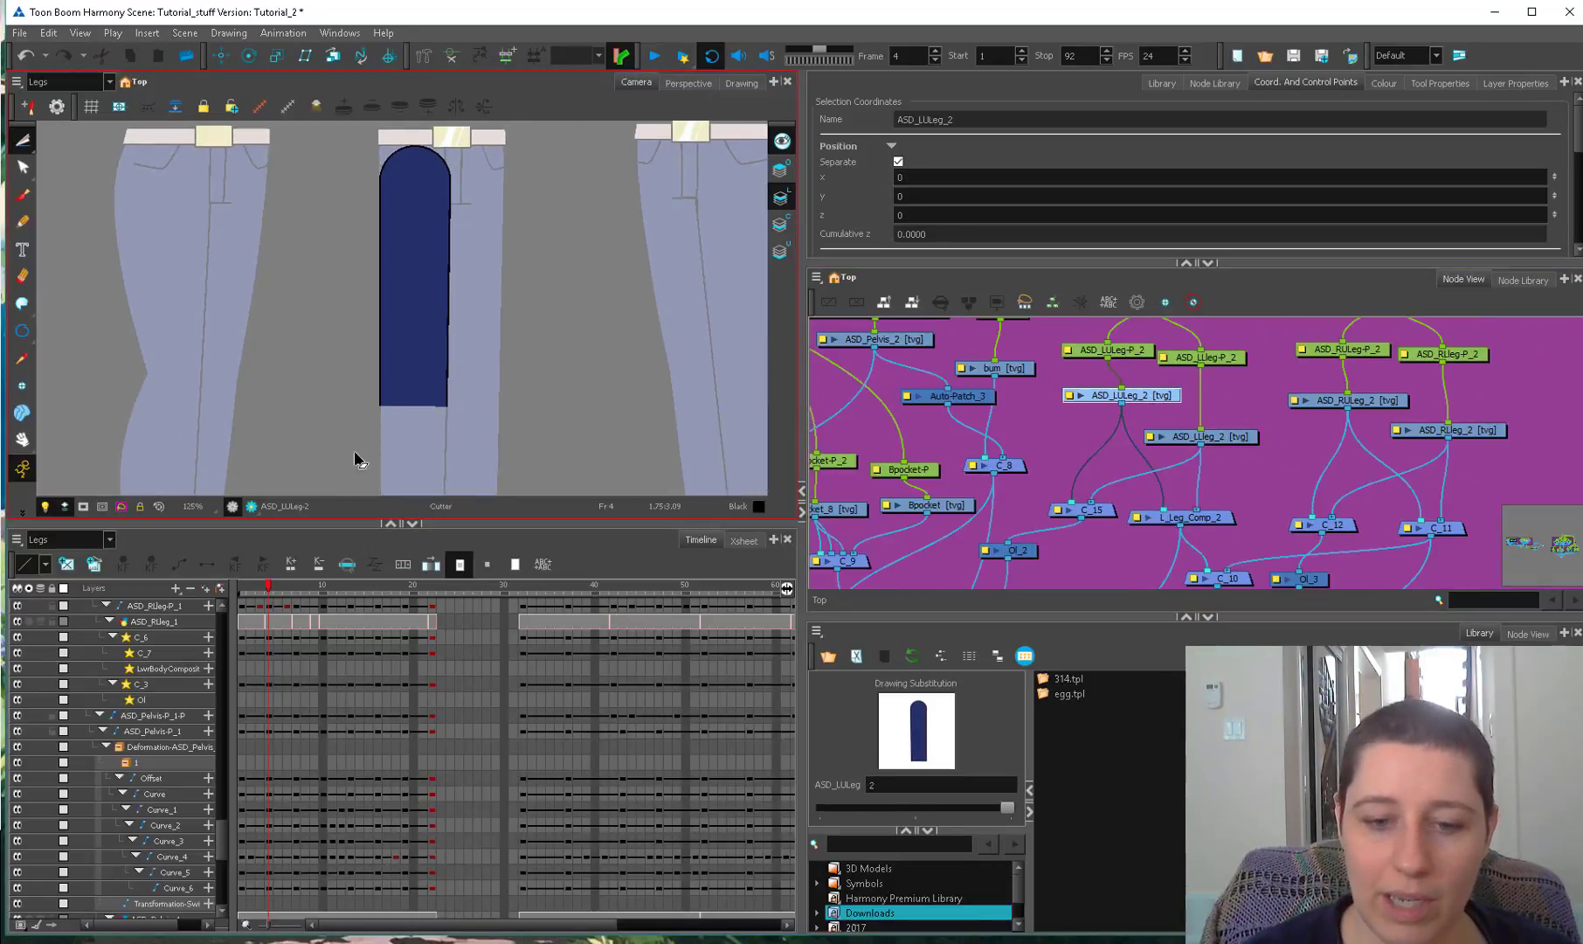
drag(333, 477, 499, 206)
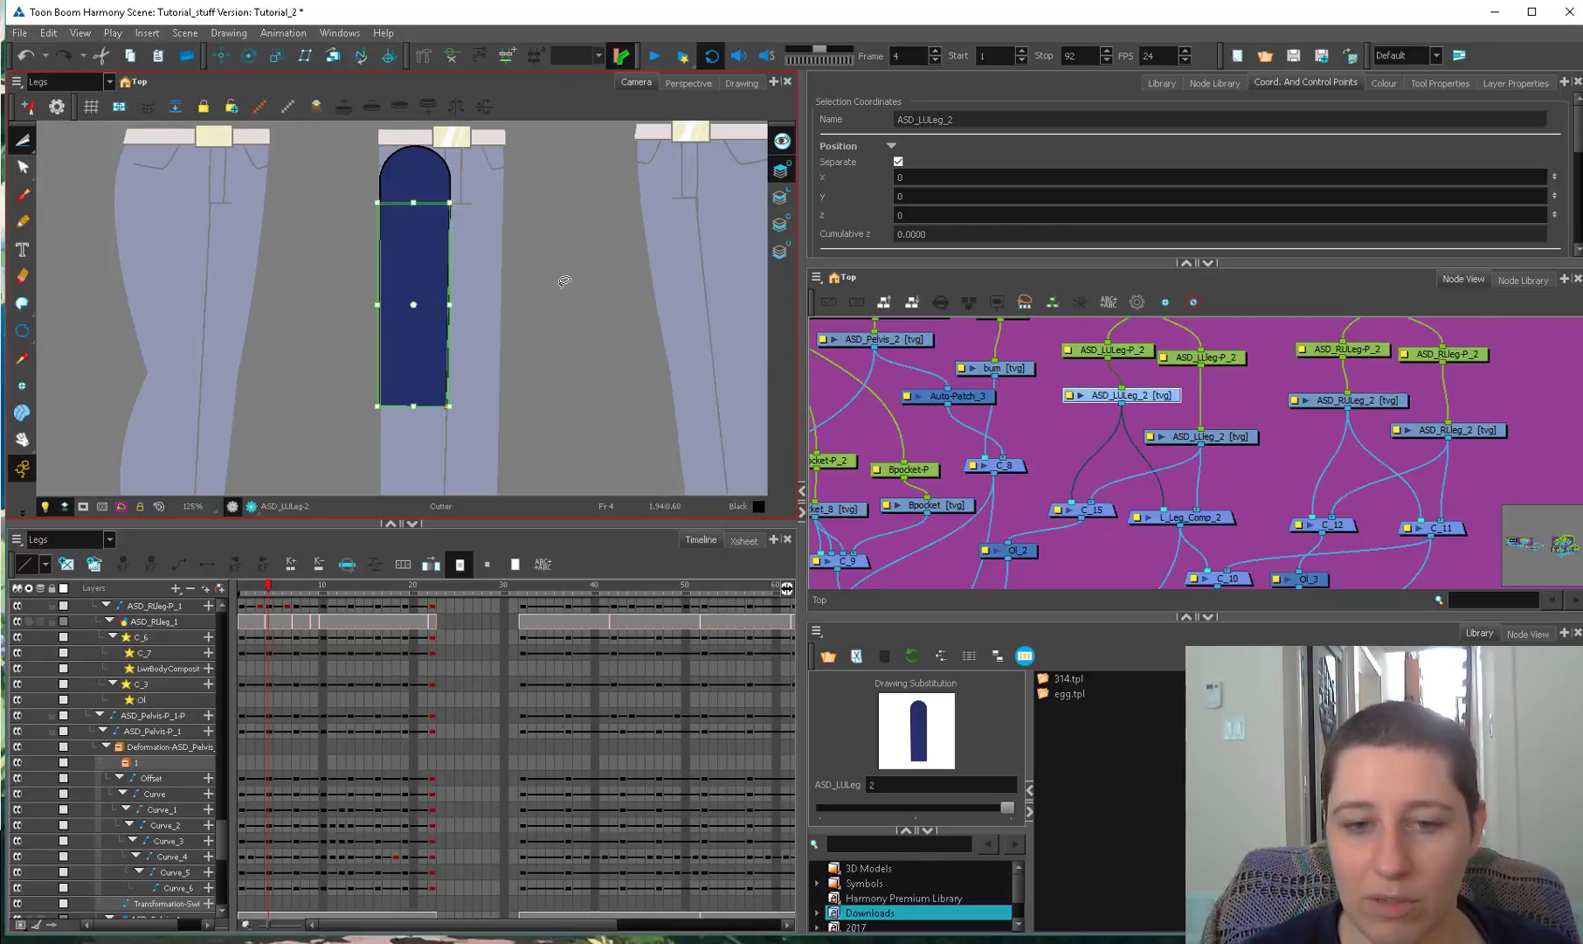
Try to rotate the straight pants' whole left leg (ASD_Lleg_Mpeg_2) across the other leg, and undo it.
key(shift+t)
scroll(487, 342, down, 1)
click(420, 288)
drag(541, 410, 592, 305)
scroll(591, 305, up, 3)
scroll(564, 374, down, 1)
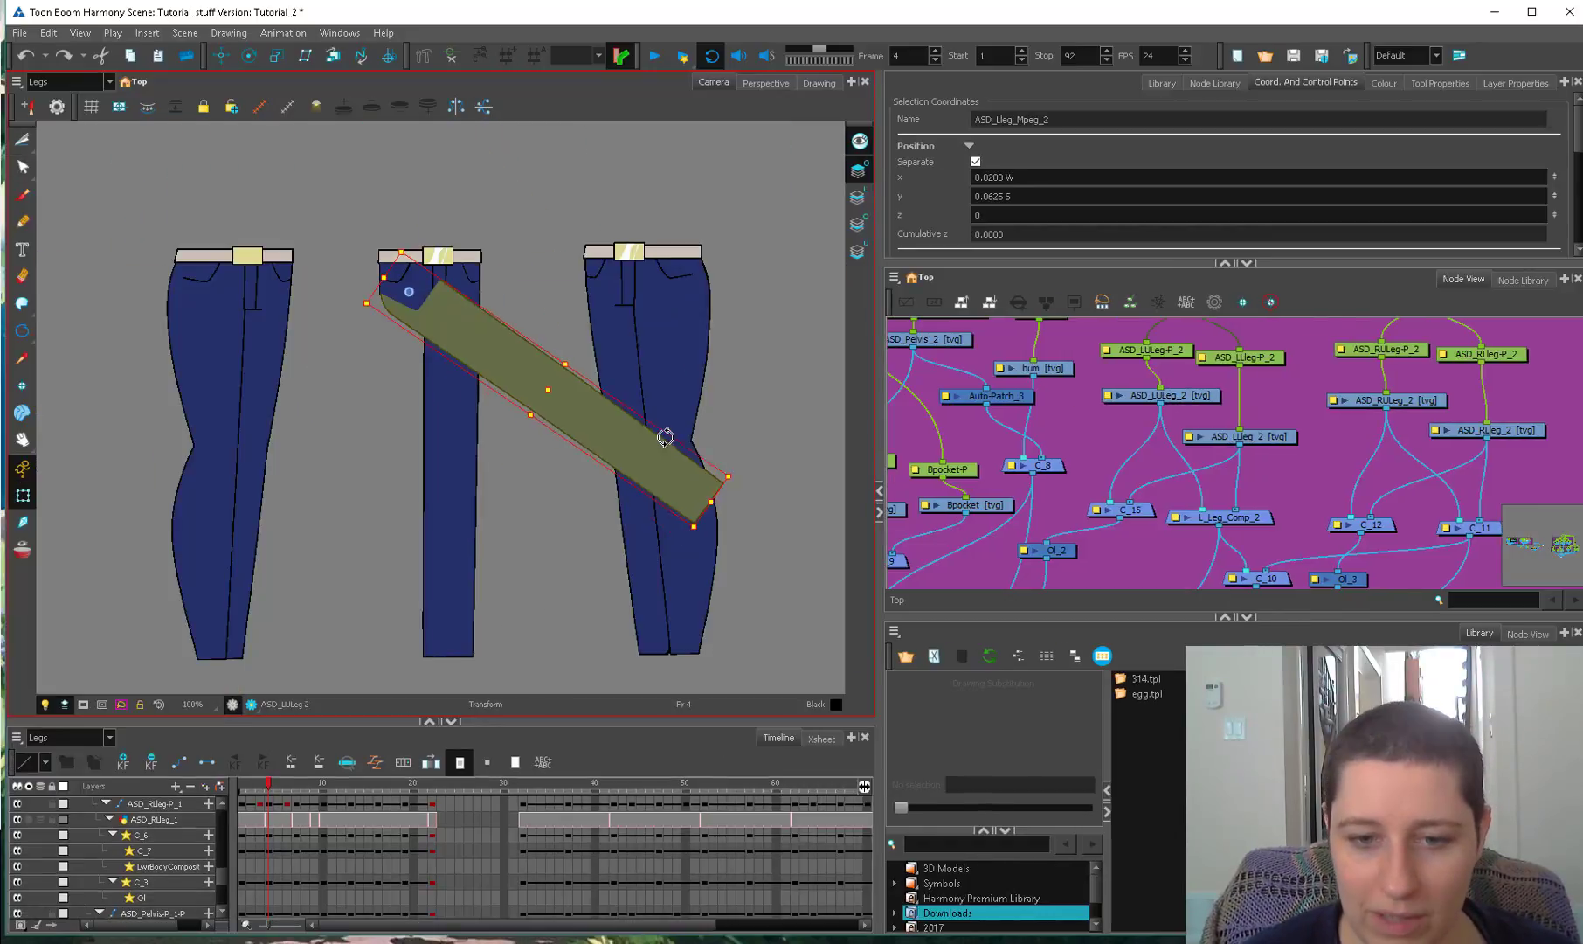
scroll(612, 428, up, 2)
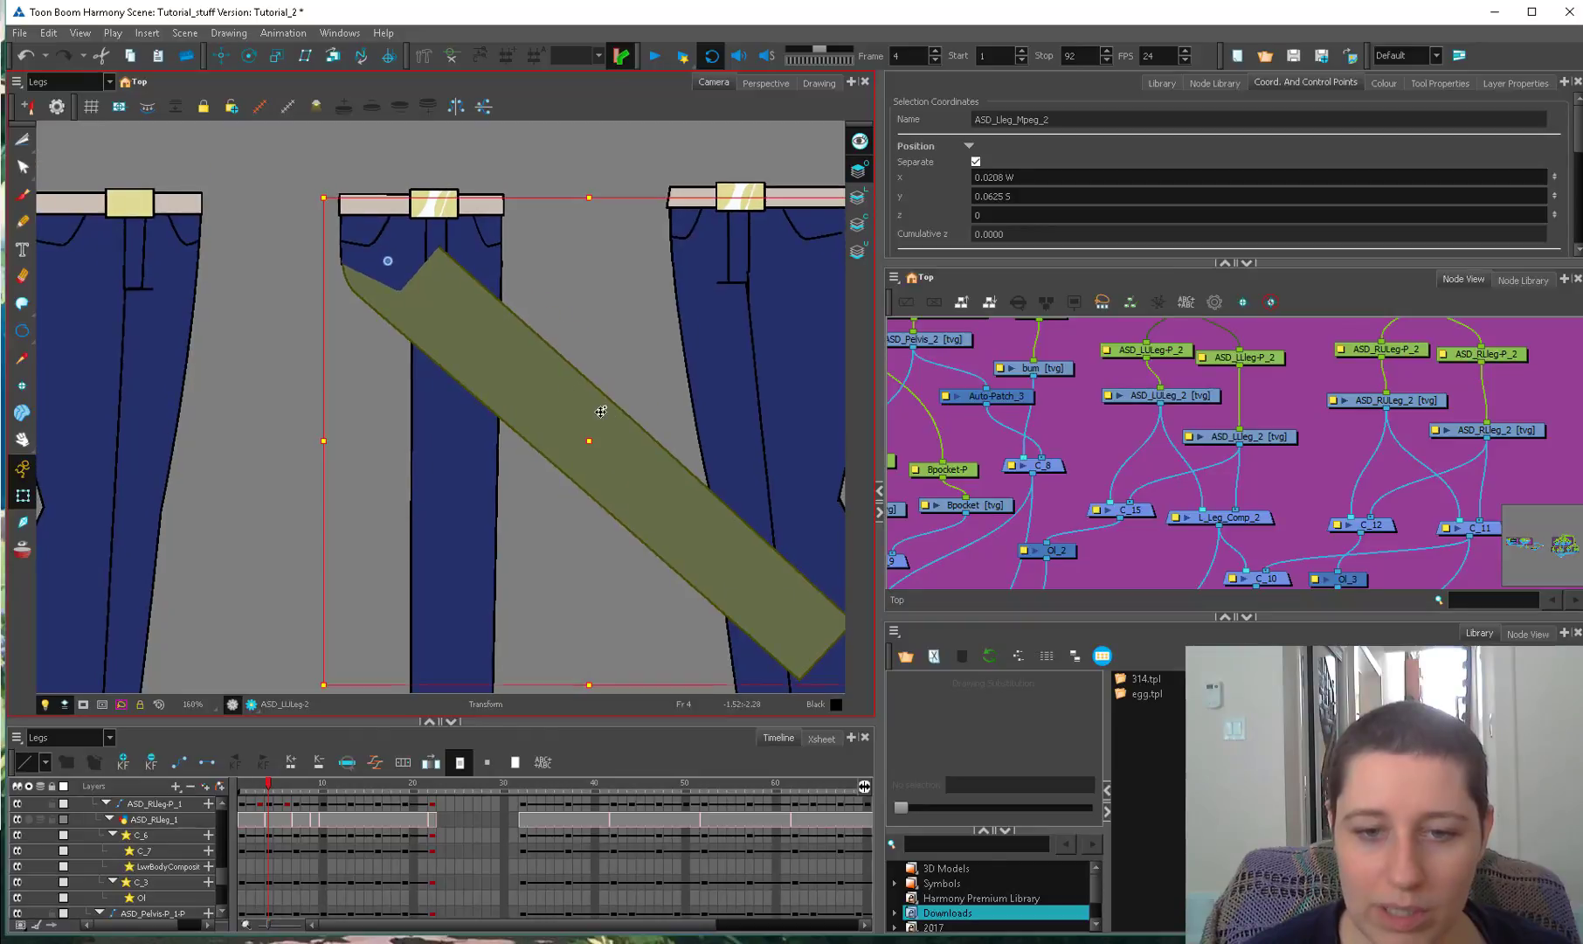
click(572, 264)
key(ctrl+z)
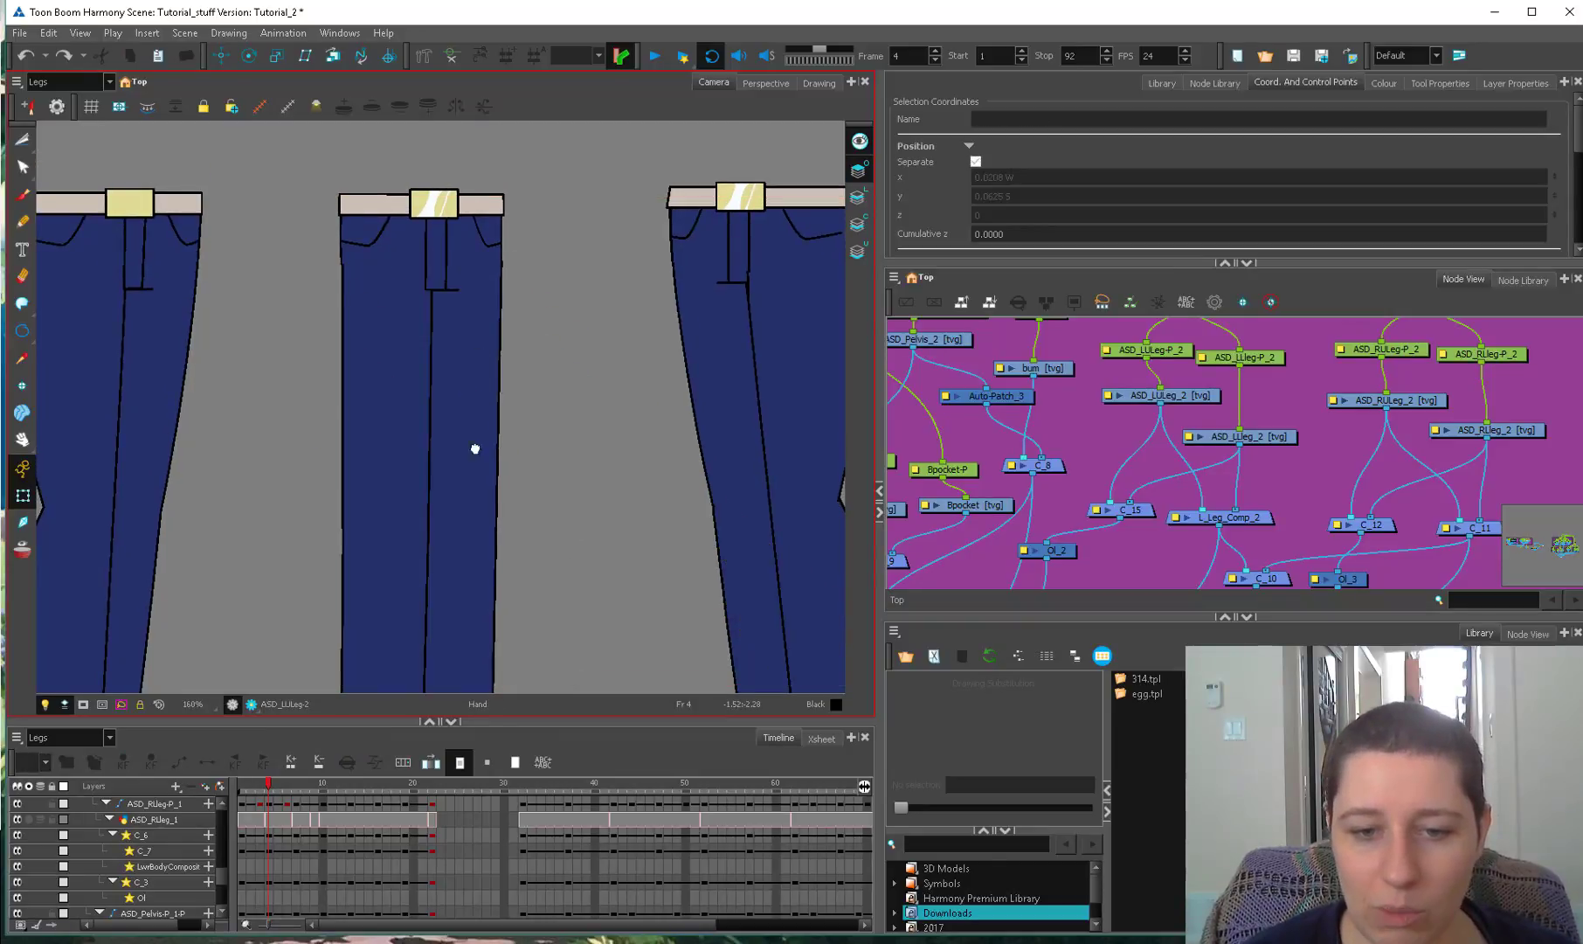
At frame 2, nudge the straight pants' zip left so its edge lines up with the seam between the legs.
scroll(475, 448, up, 5)
key(comma)
key(comma)
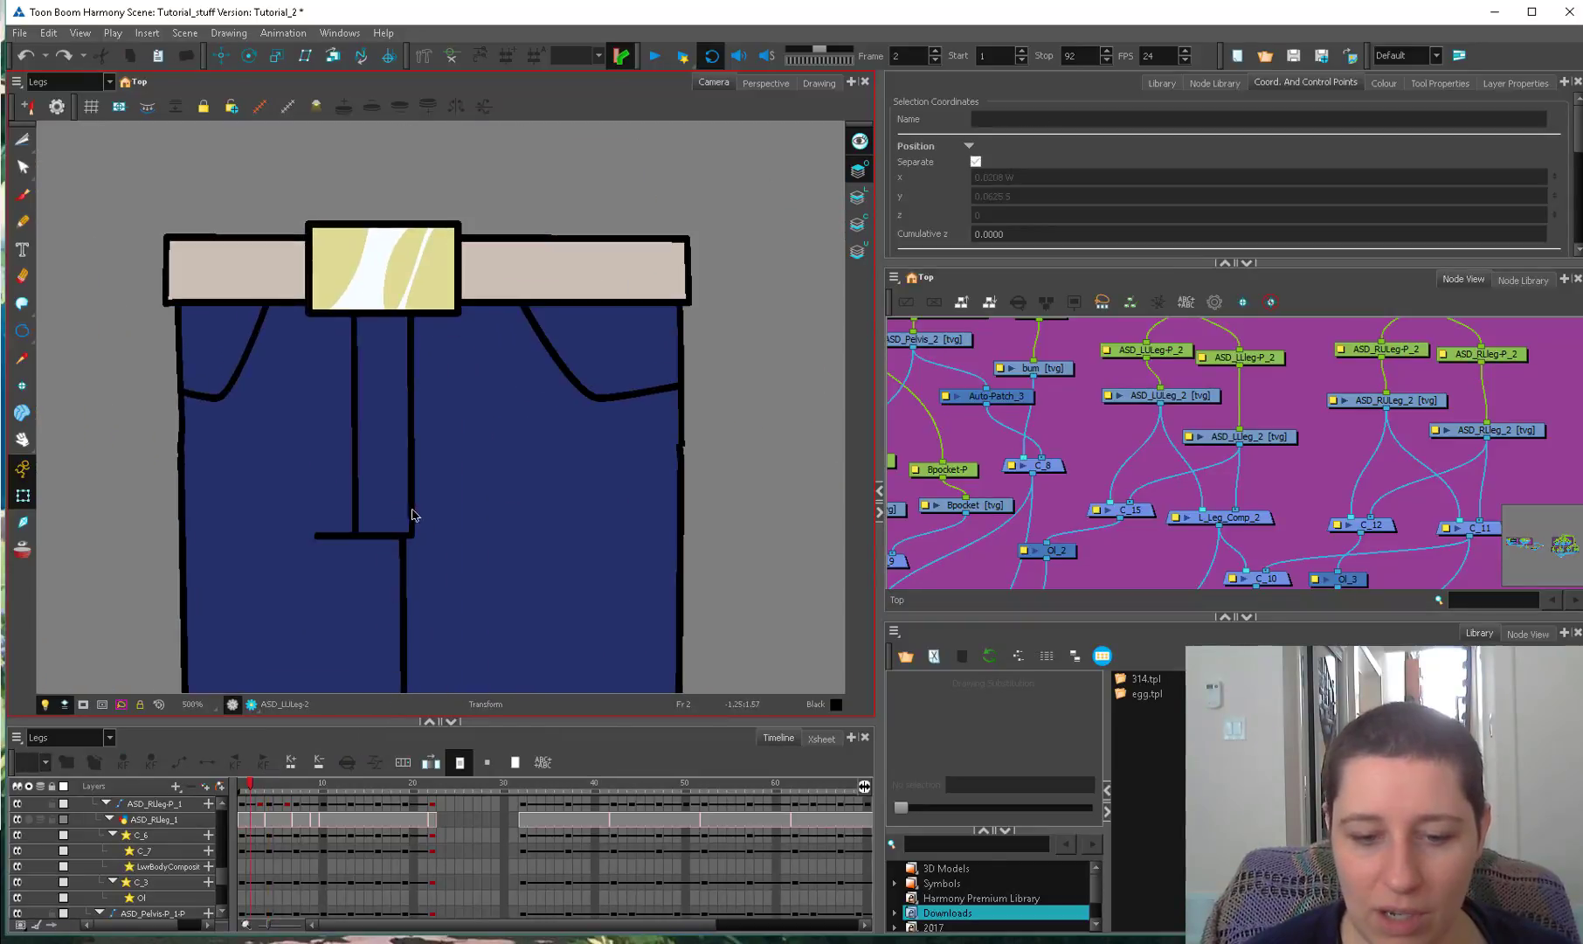
click(410, 511)
key(Left)
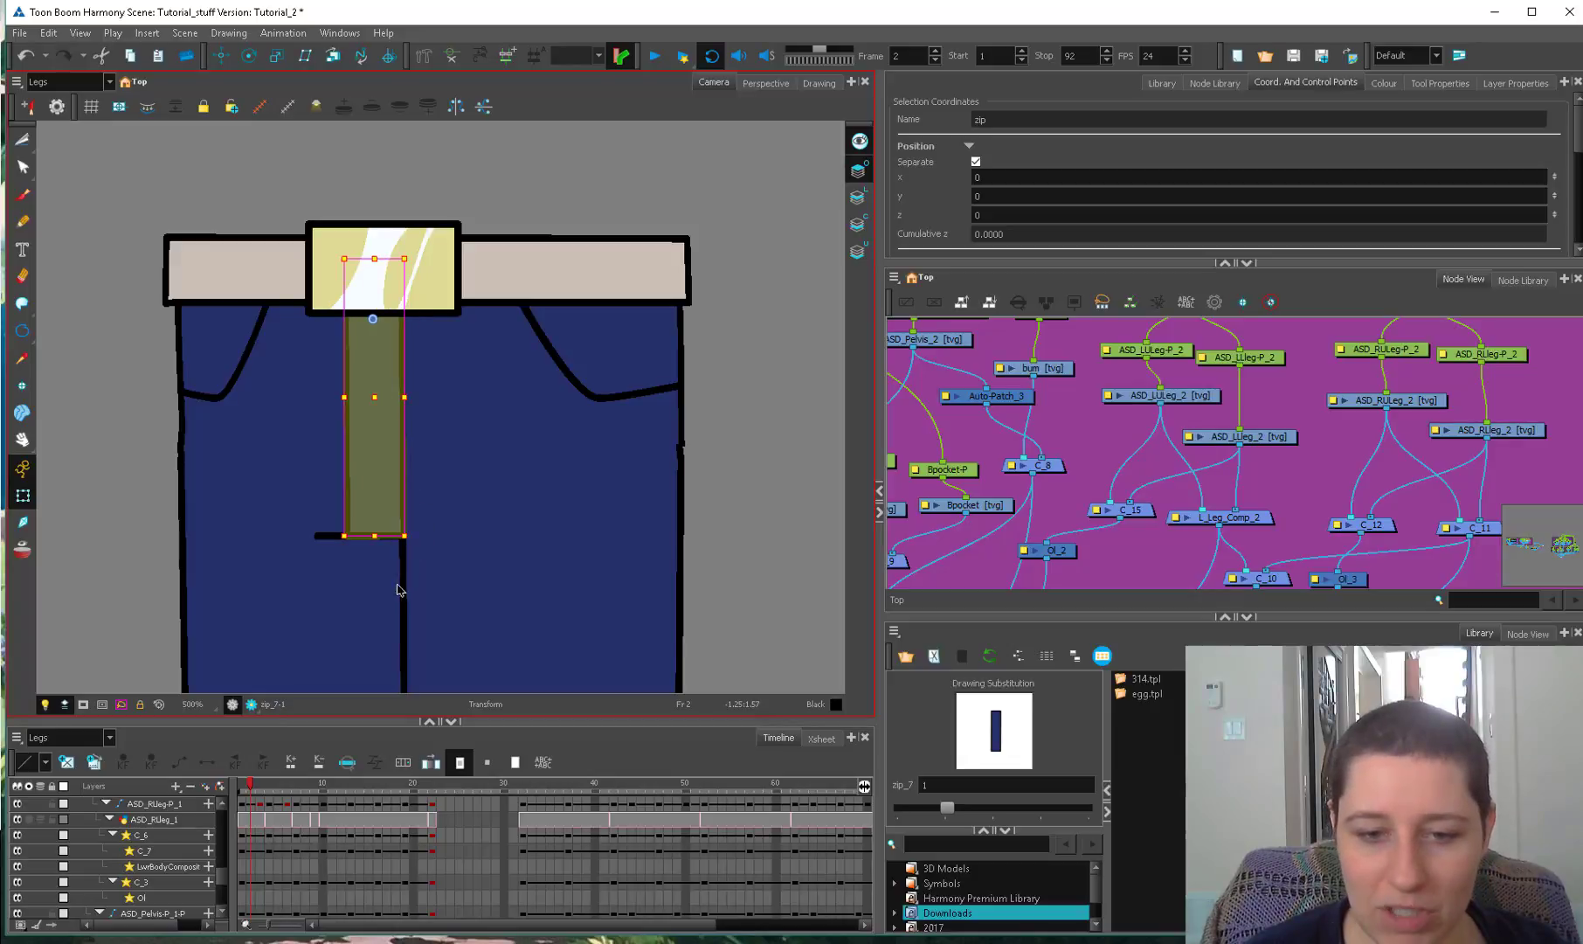
At frame 4, nudge the zip right so its edge lines up with the leg seam.
key(period)
key(period)
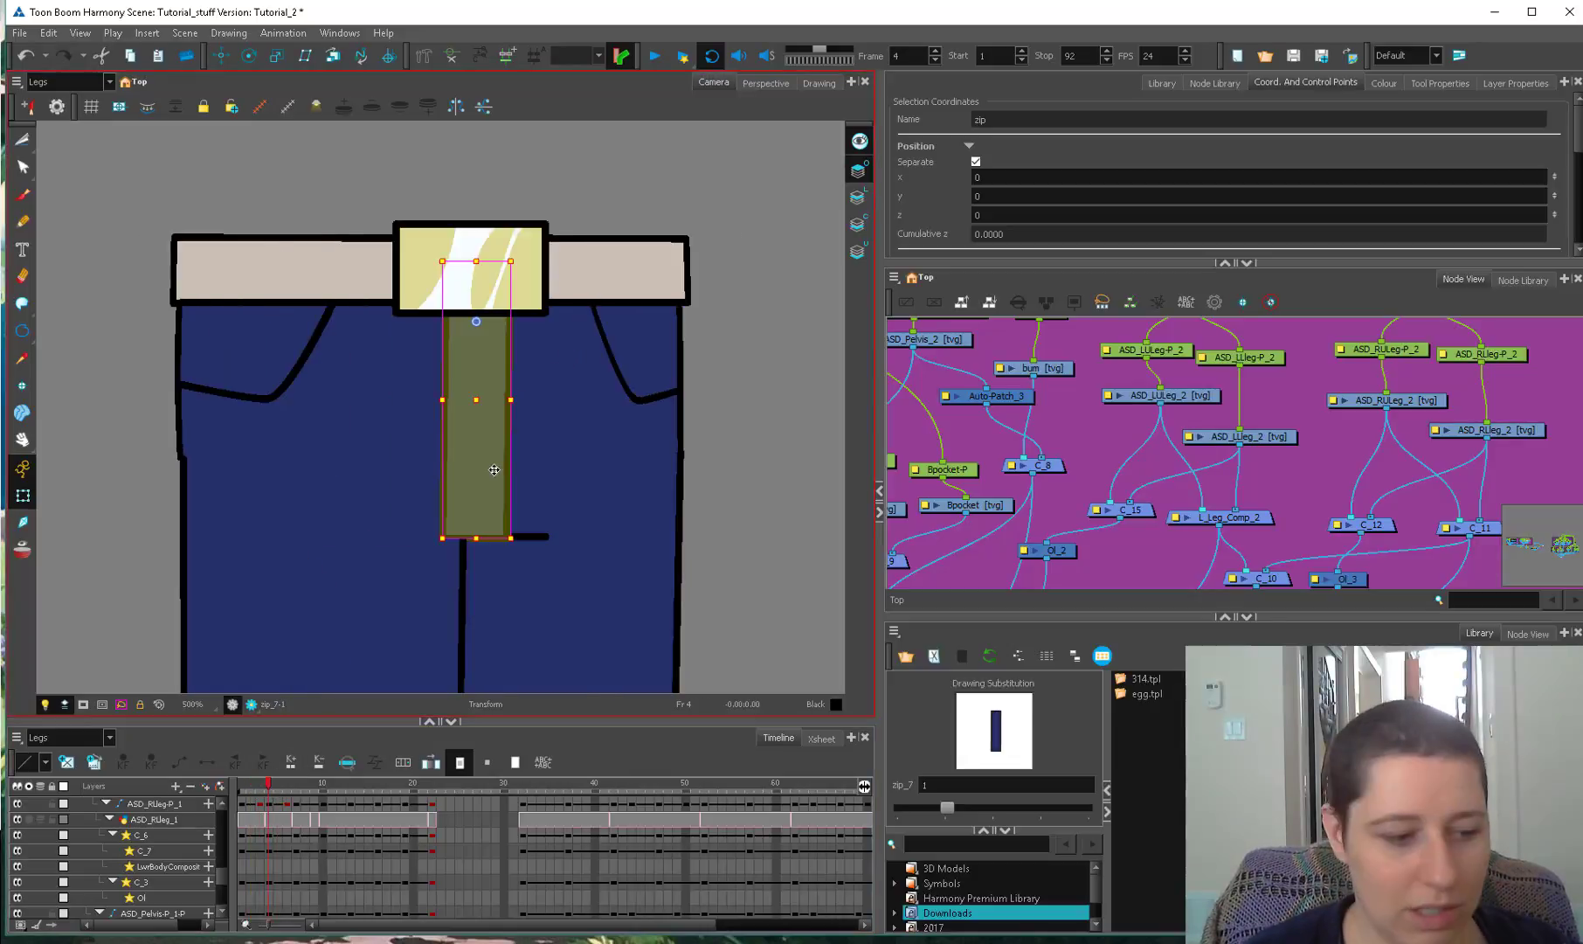
key(Right)
key(Right)
Select the straight pants' whole left leg at frame 4 and try to rotate it about the hip.
key(2)
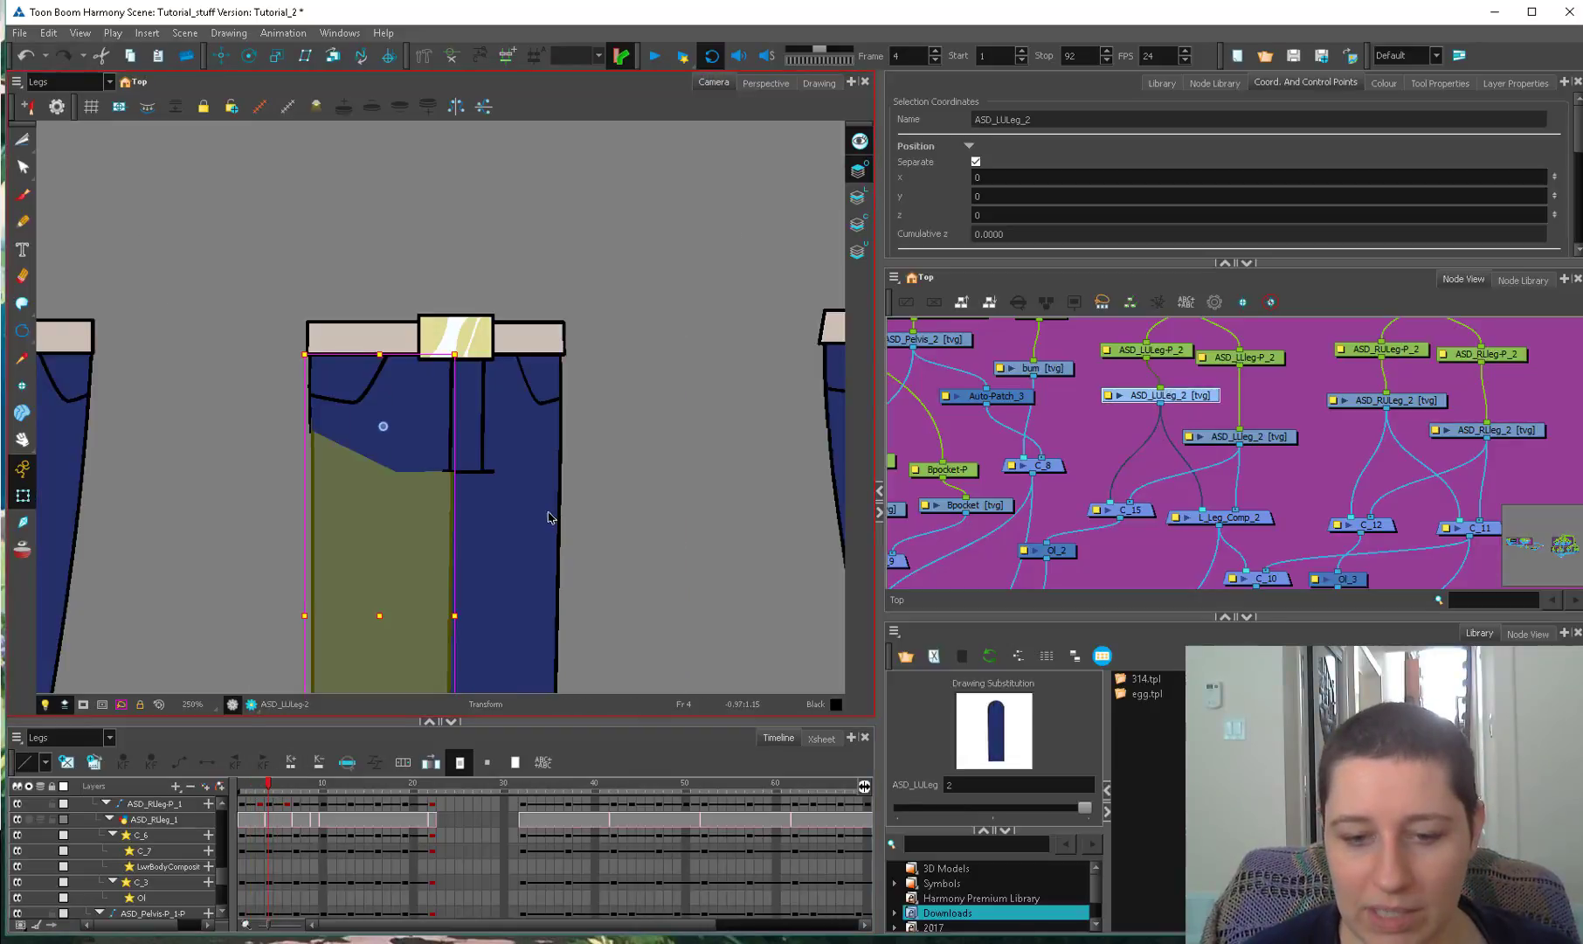
key(b)
scroll(531, 525, up, 1)
key(2)
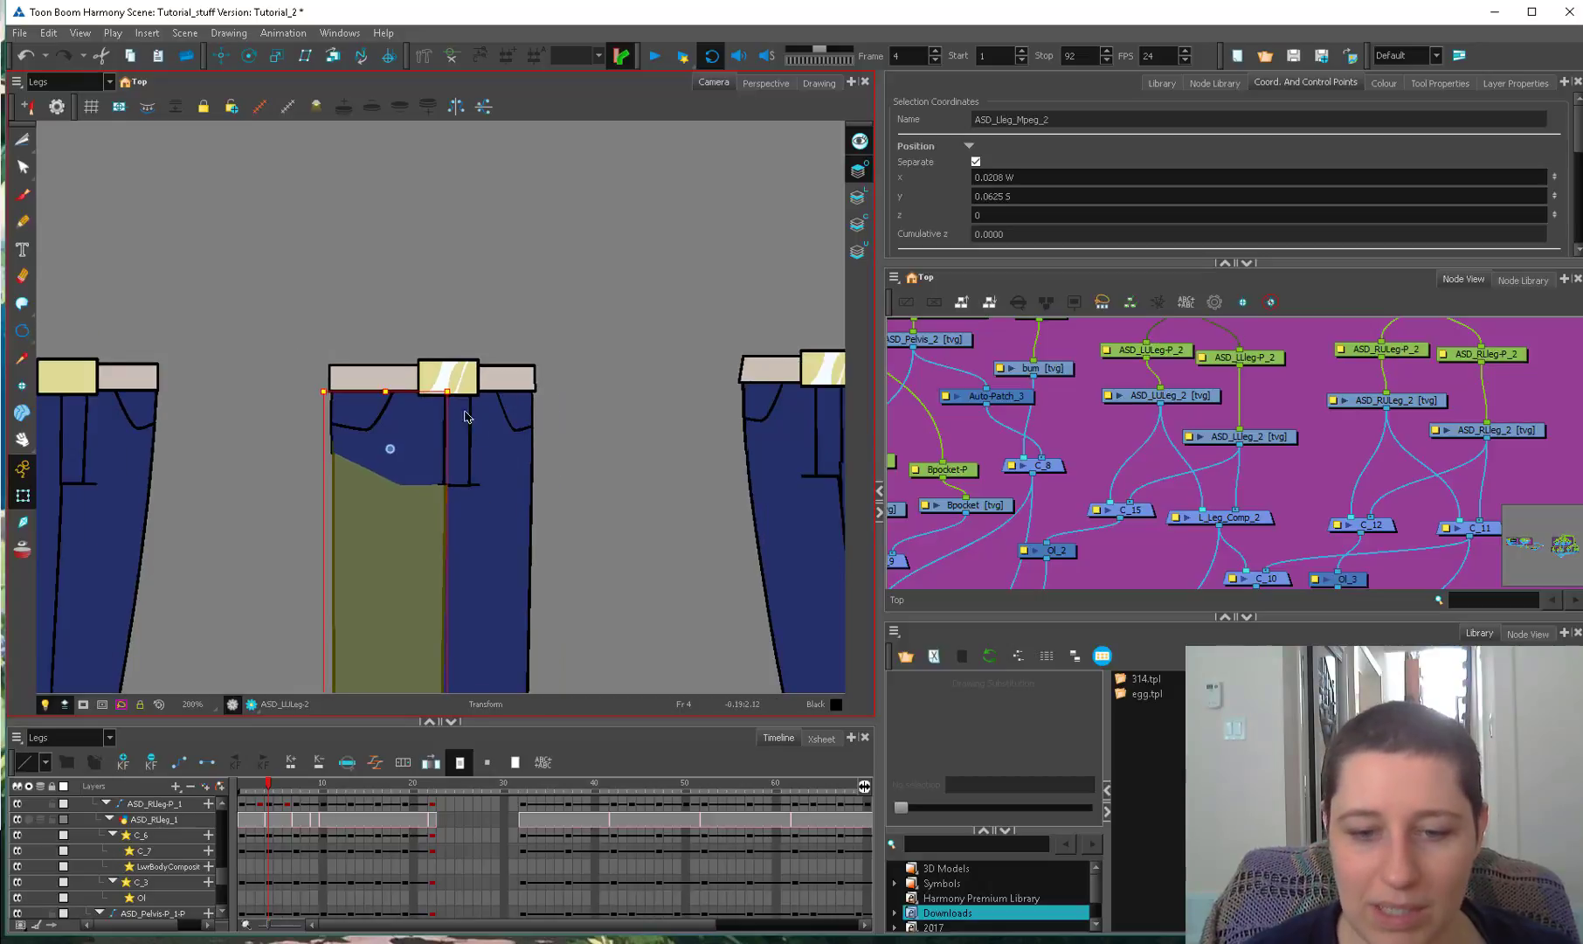
drag(328, 371, 391, 330)
Edit the inner top corner of the left upper leg's overlay shape with the Contour Editor and check the leg rotated across.
key(1)
key(alt+q)
click(450, 592)
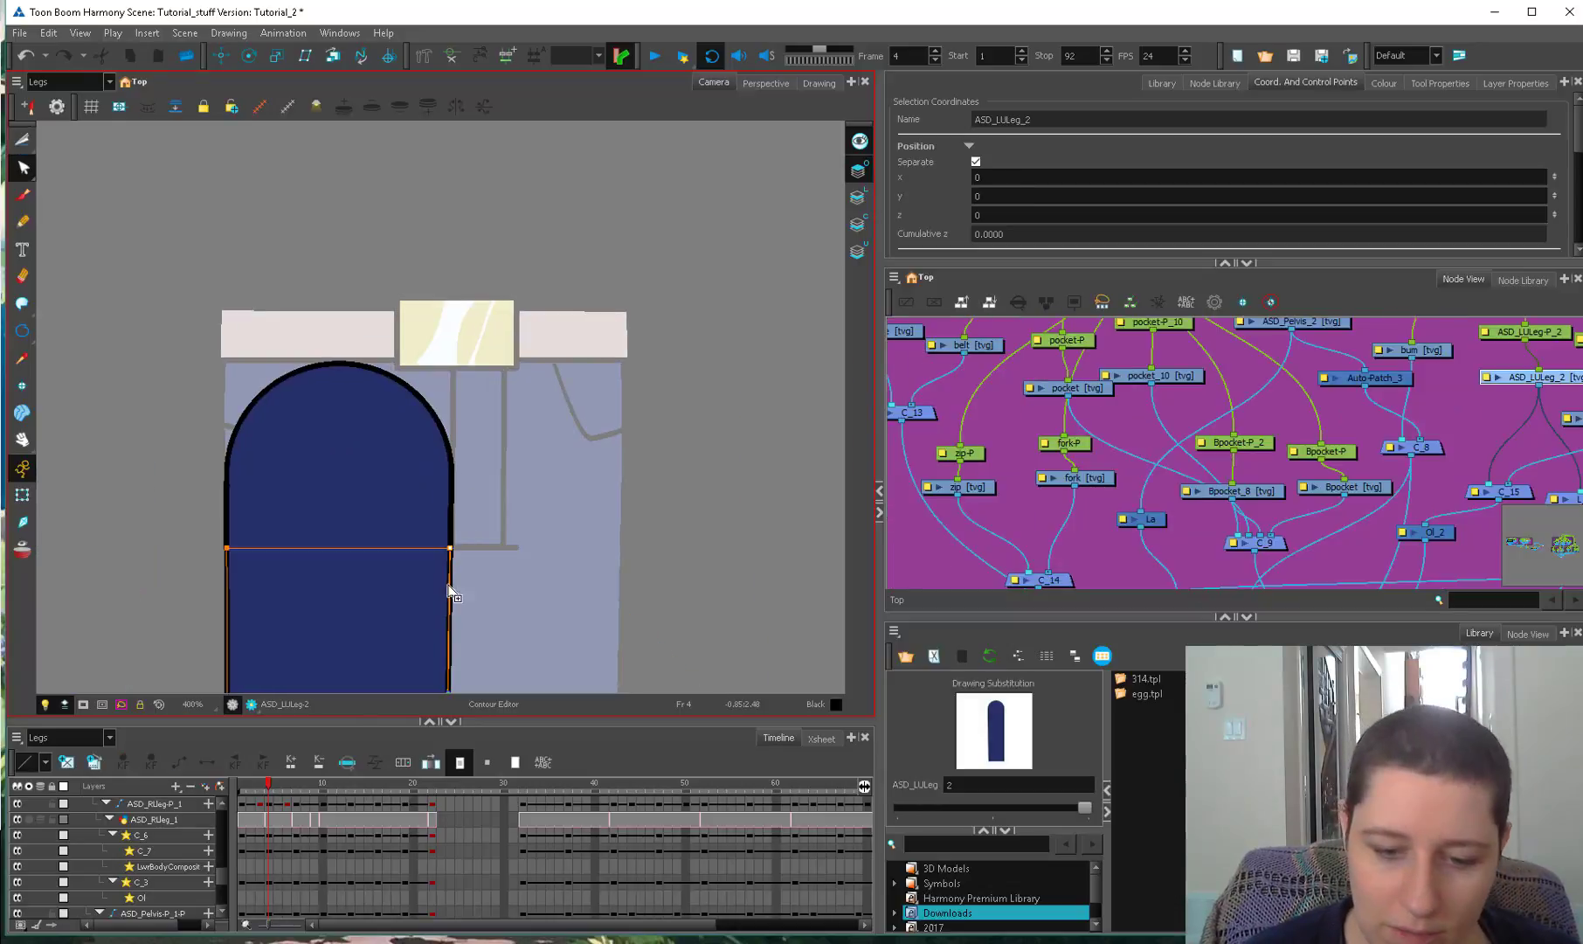
key(shift+t)
scroll(608, 494, down, 4)
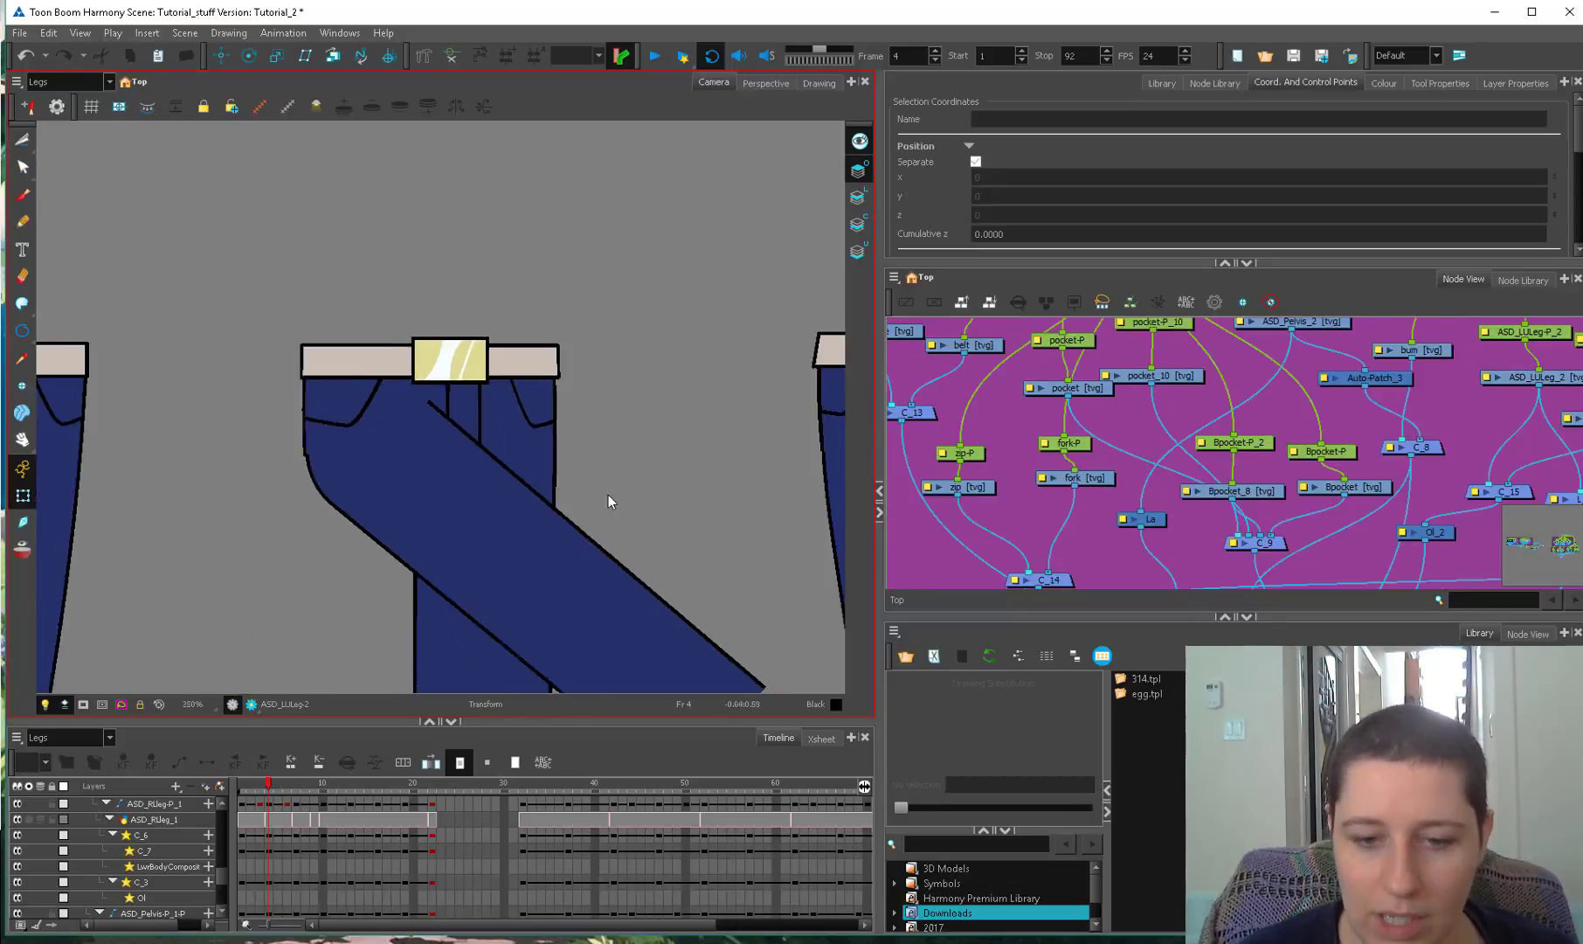
Try to rotate the three-quarter pants' whole right leg (ASD_Rleg_Mpeg_1) across the other leg, and undo it.
click(572, 548)
key(b)
scroll(720, 393, up, 4)
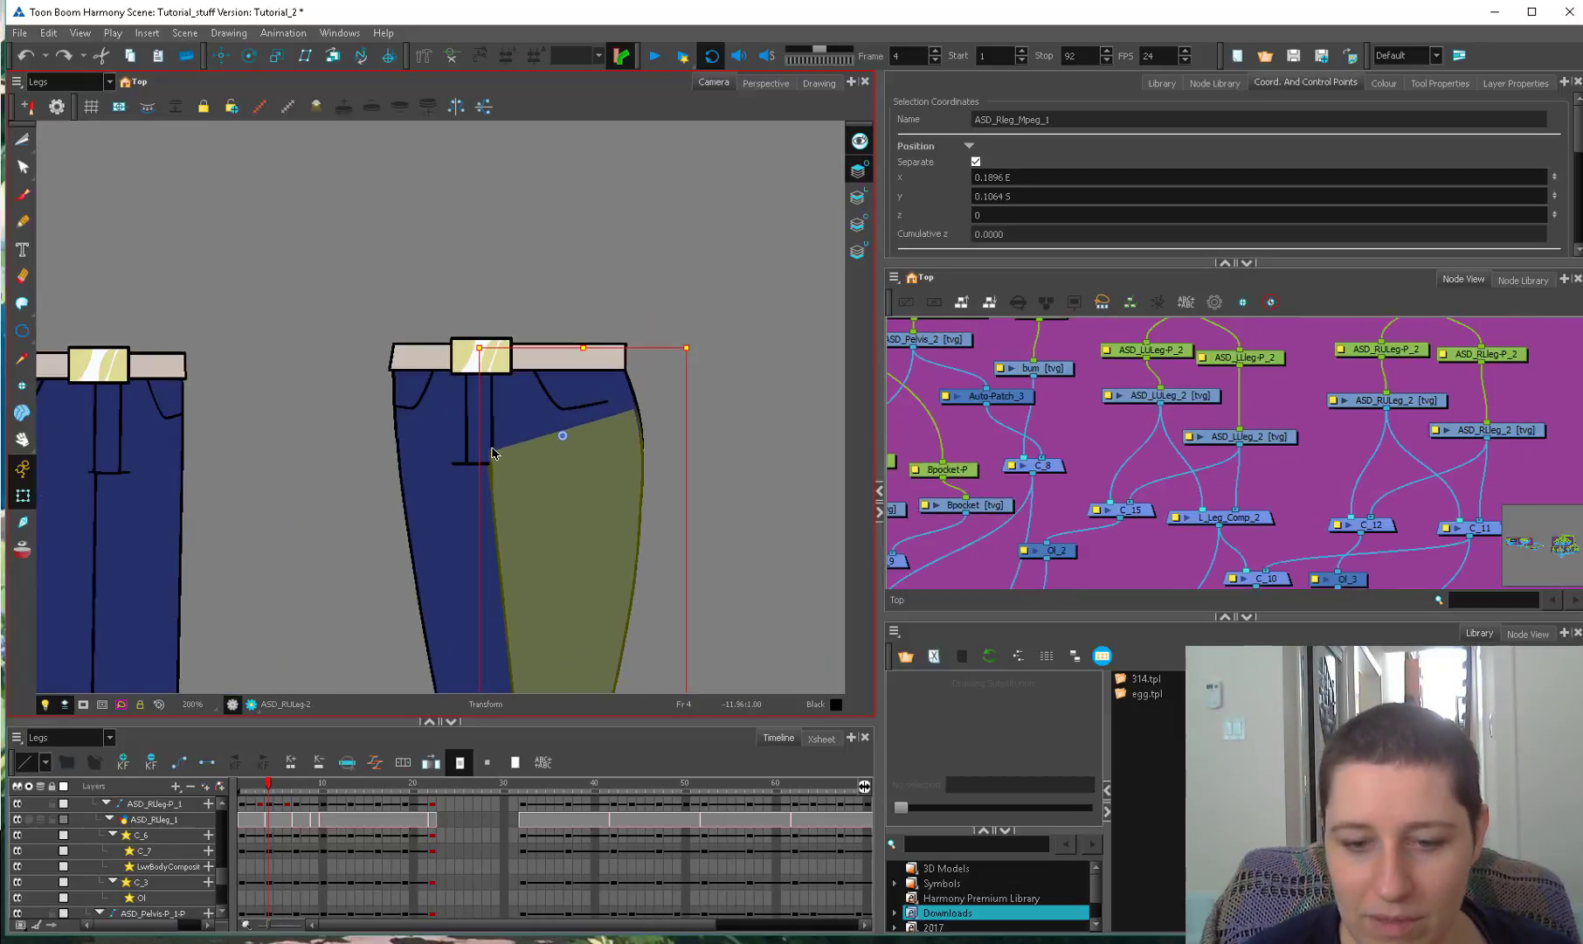
drag(671, 426, 640, 463)
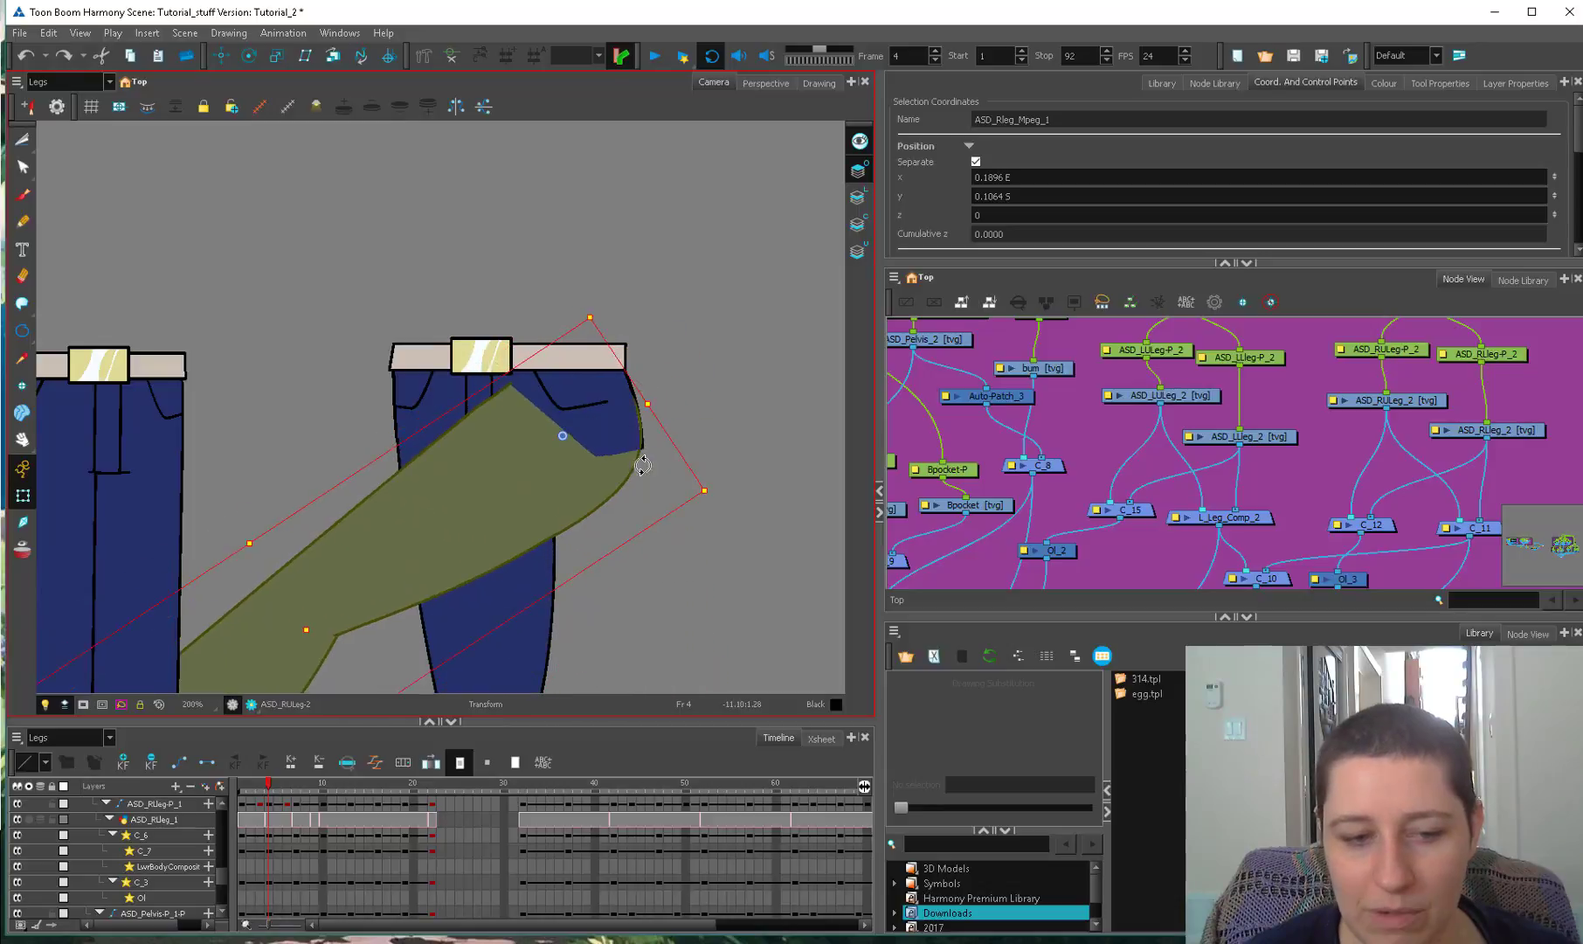
key(ctrl+z)
Try to rotate the straight pants' whole left leg slightly inward to check its overlap with the zip, and undo it.
click(424, 541)
scroll(424, 541, up, 2)
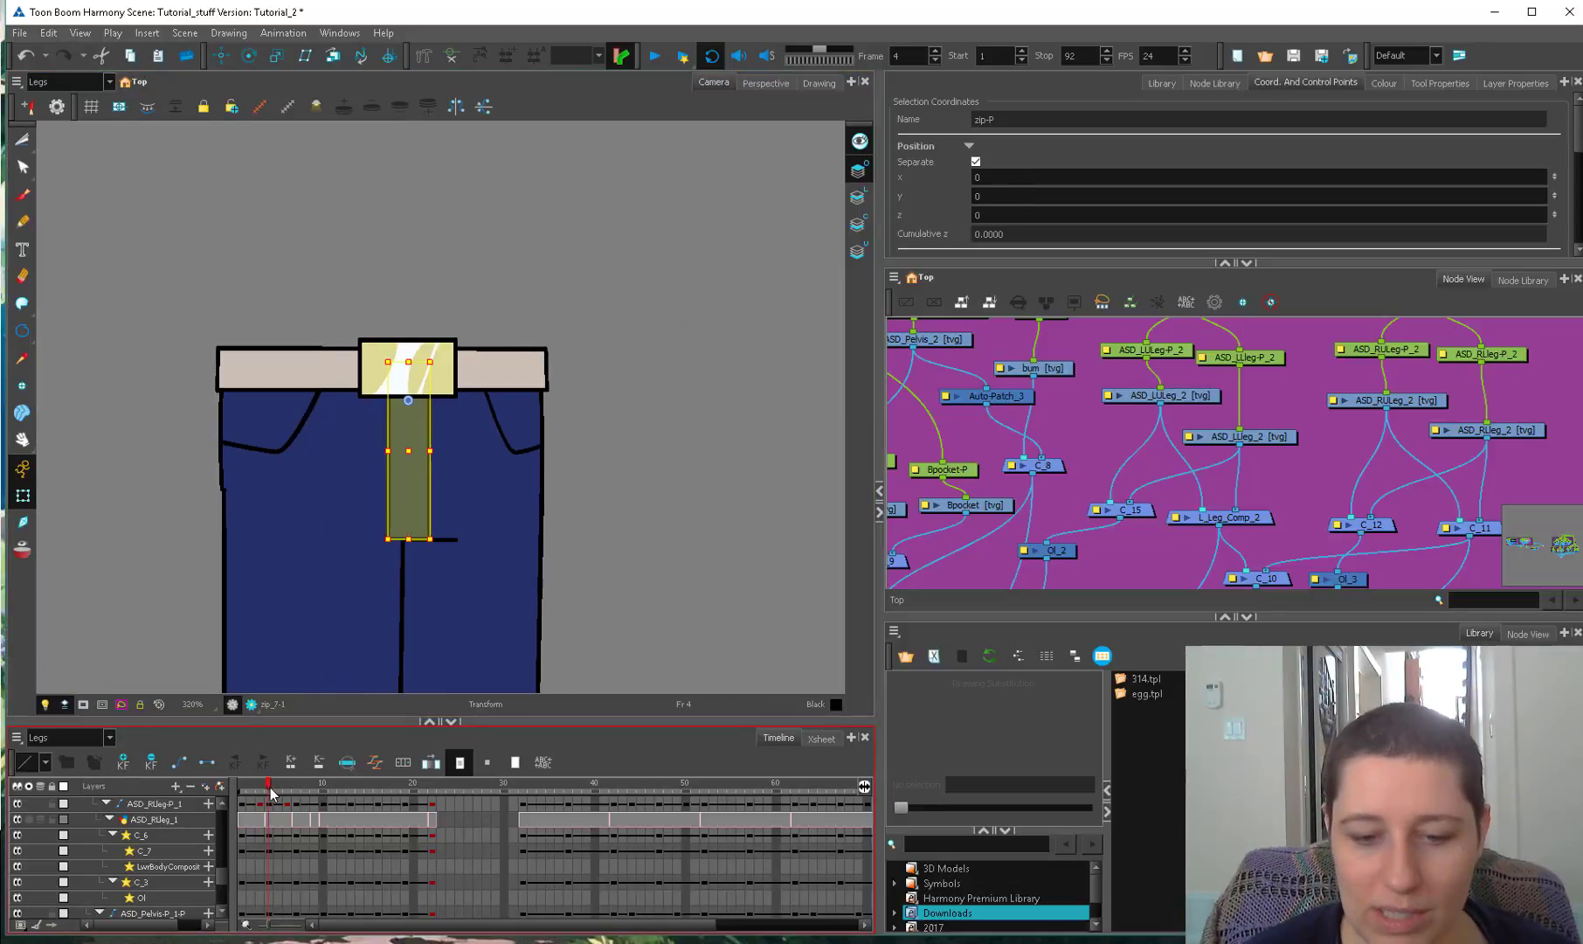
click(382, 601)
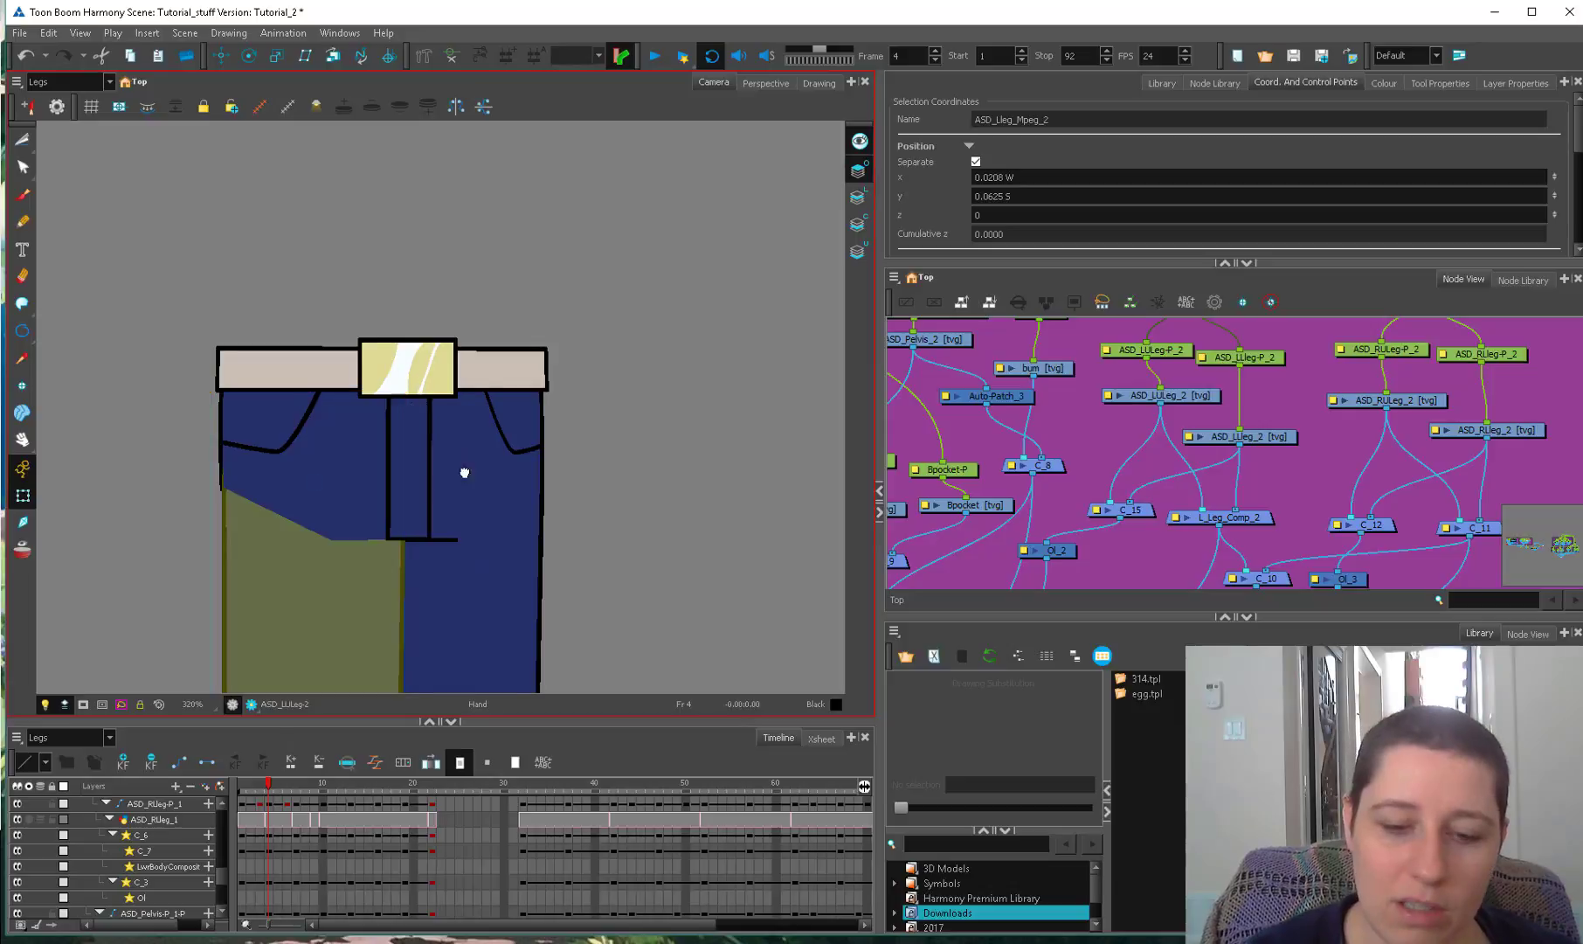
drag(465, 472, 478, 307)
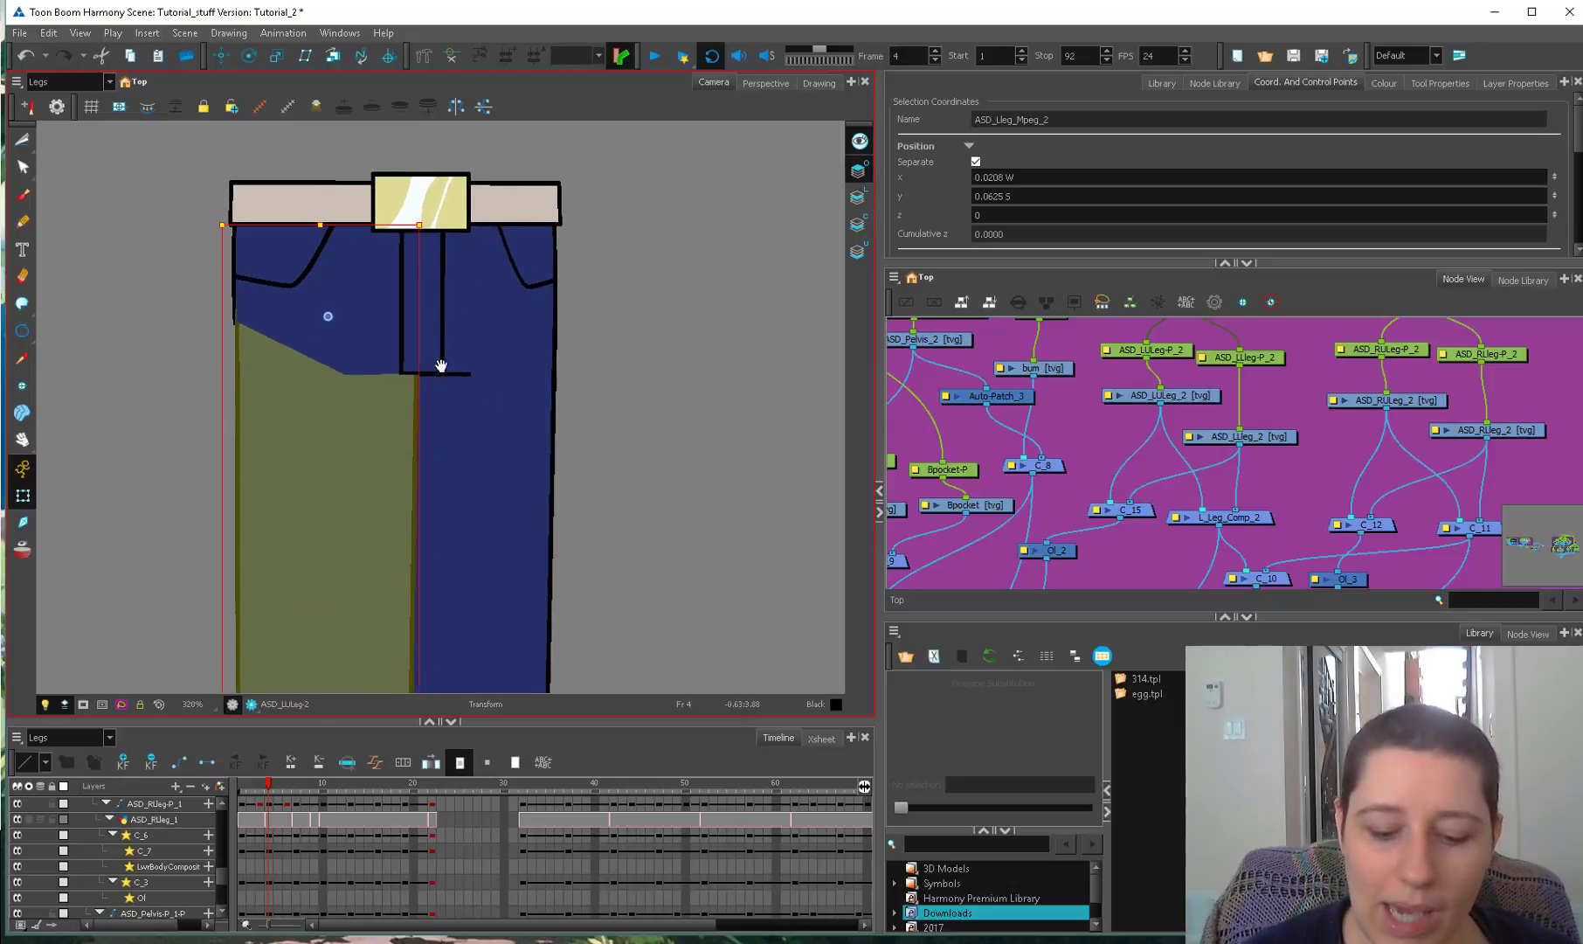
drag(442, 365, 420, 499)
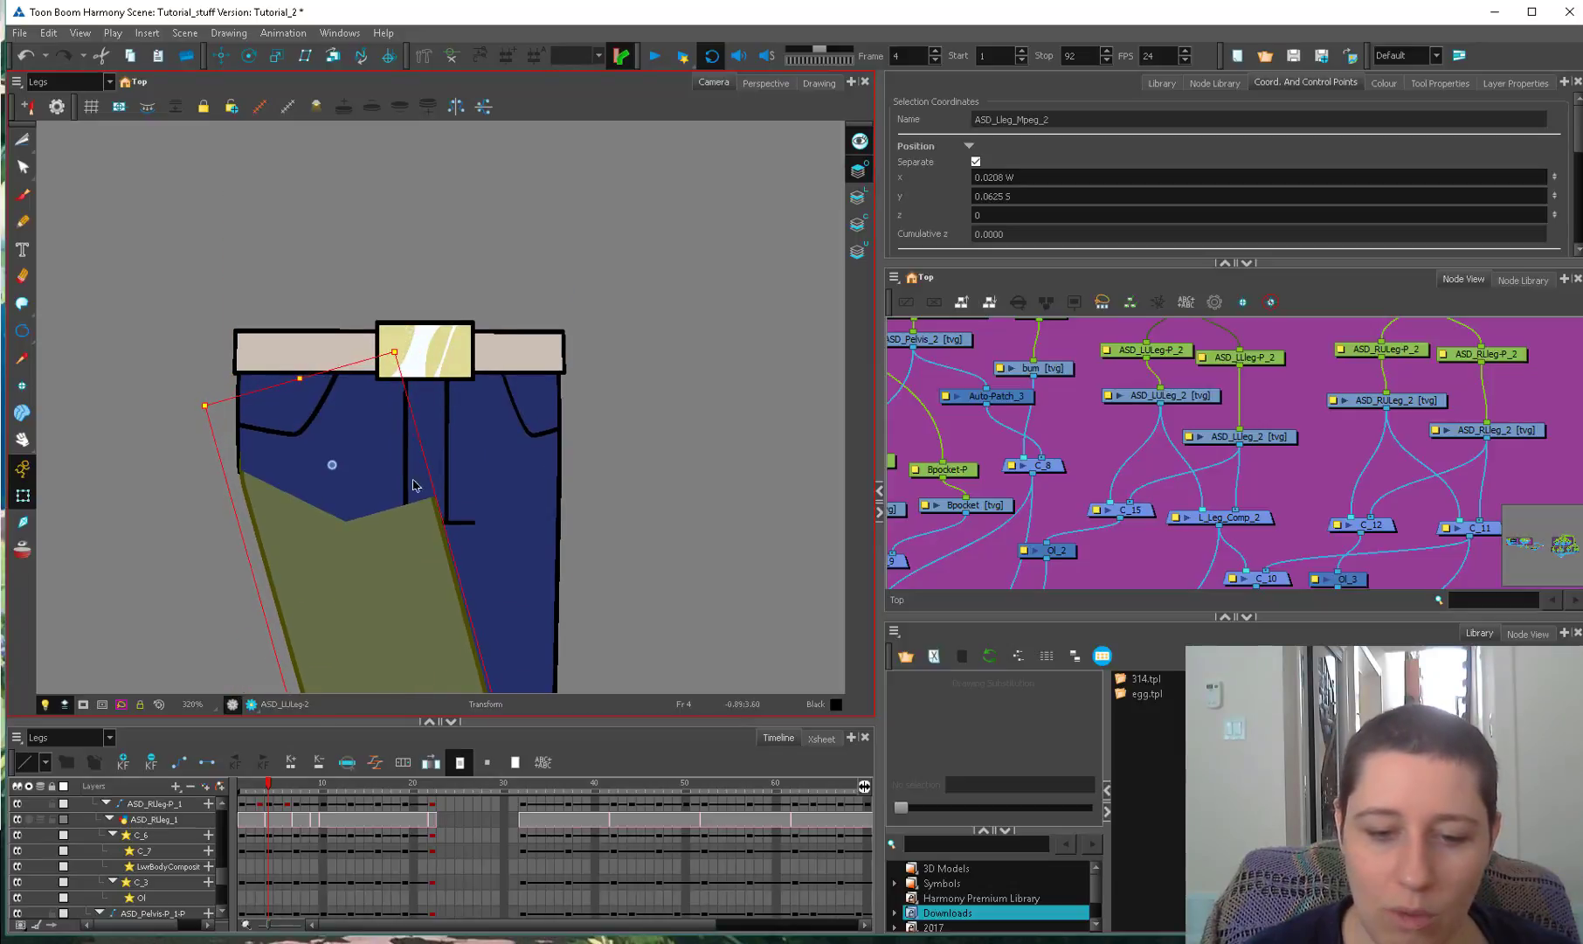
key(ctrl+z)
key(ctrl+z)
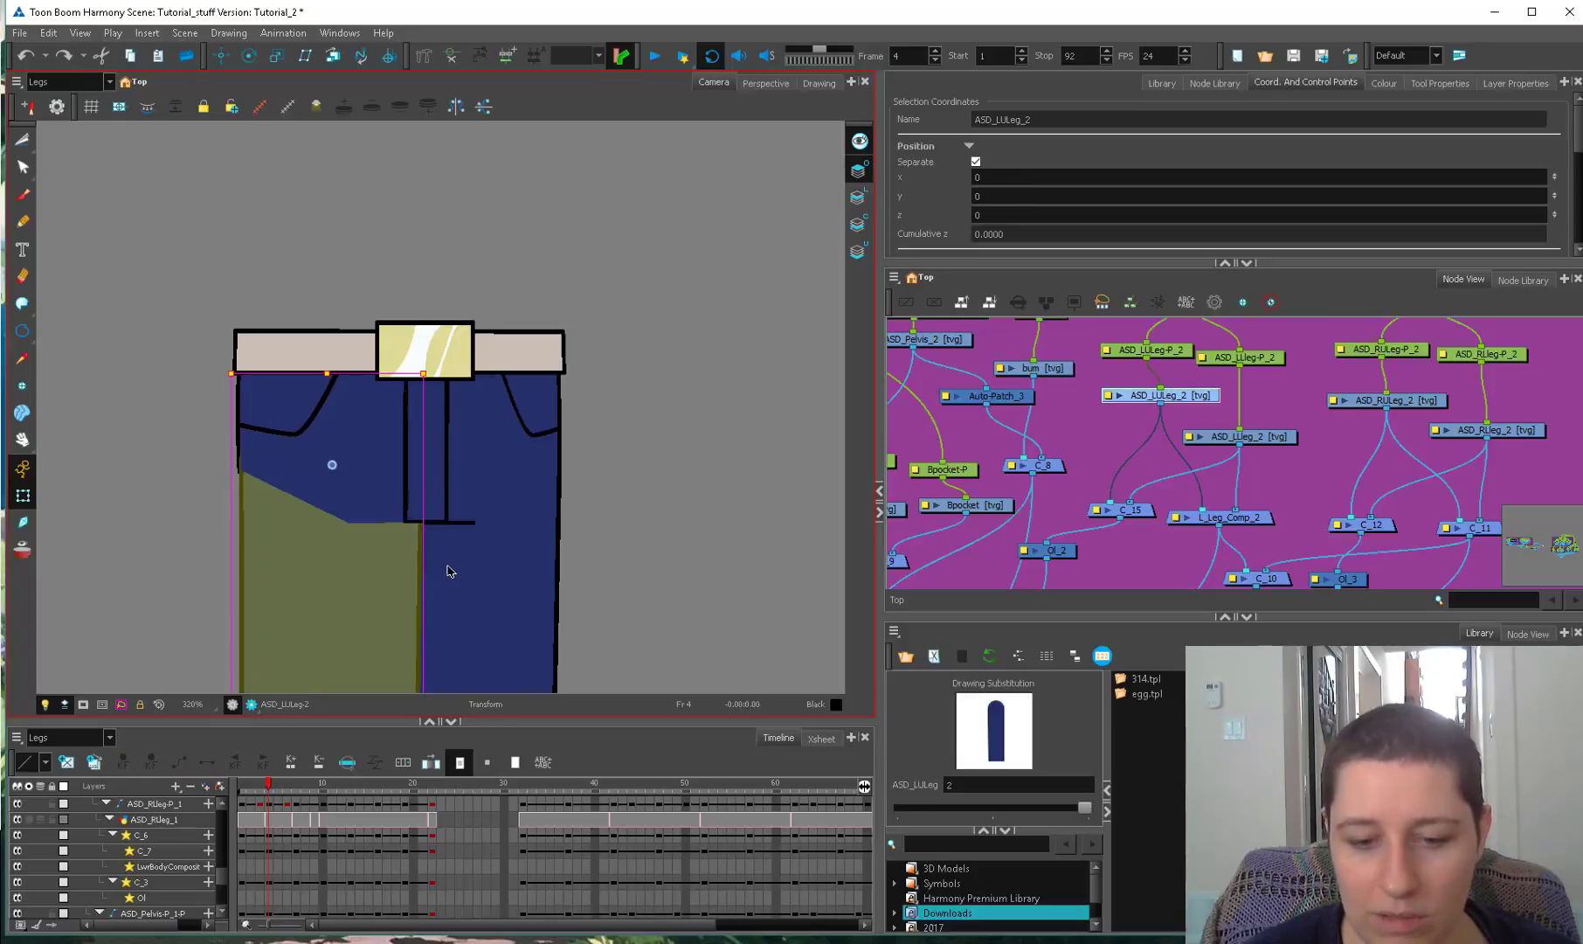
Raise the inner top corner of the straight pants' left upper-leg overlay shape with the Contour Editor.
scroll(444, 564, down, 3)
scroll(507, 523, up, 3)
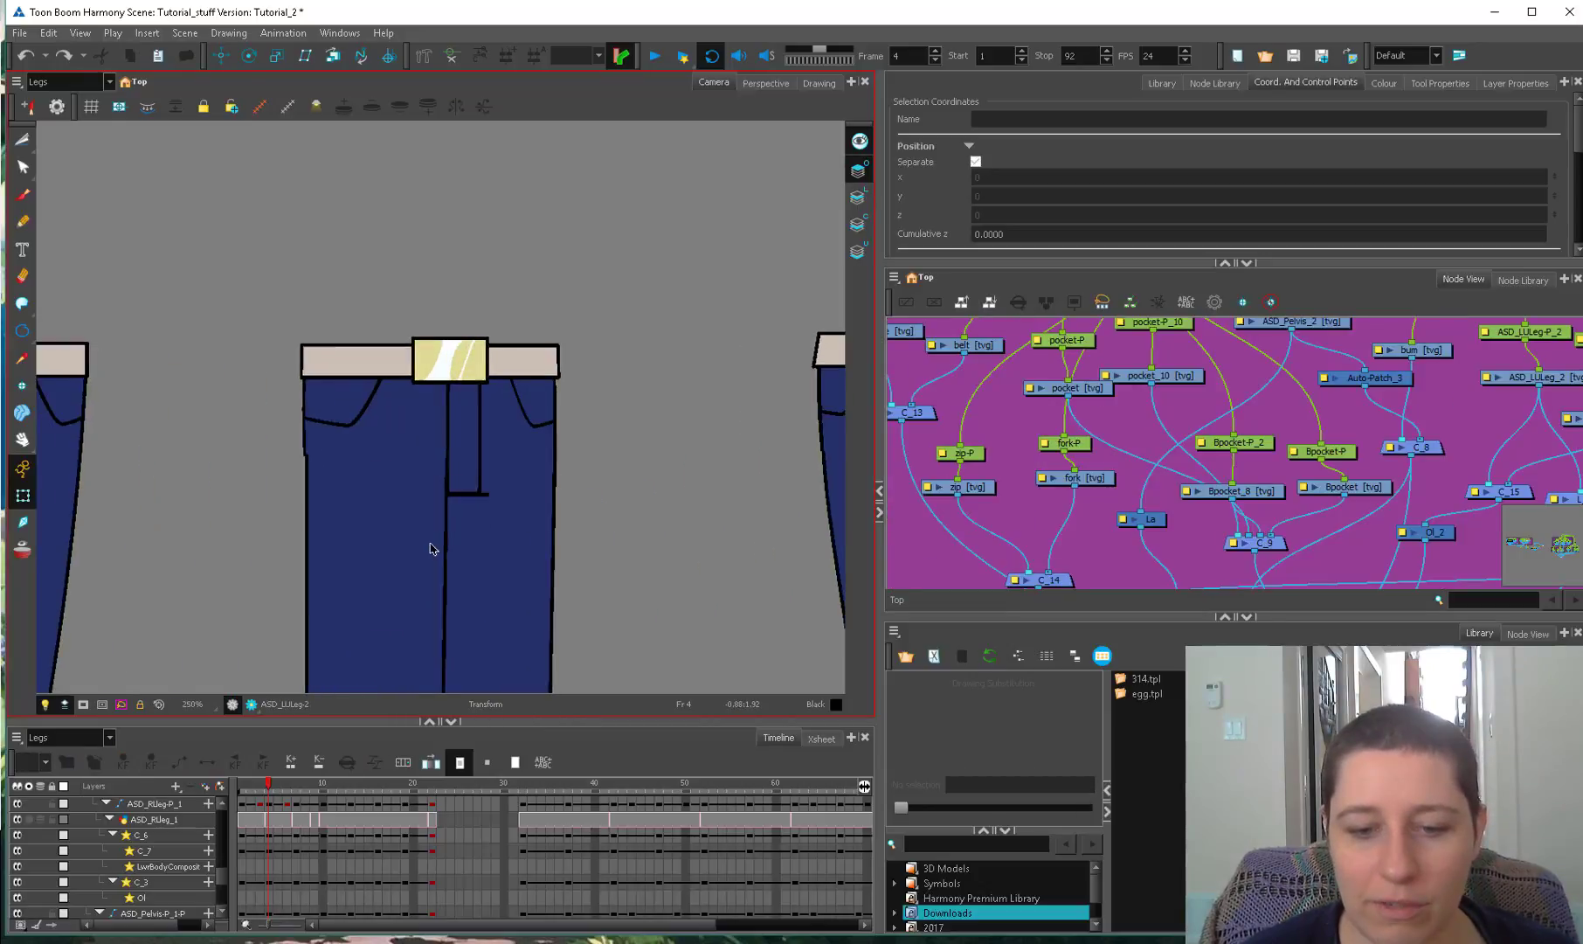
scroll(467, 523, up, 2)
key(alt+q)
click(468, 507)
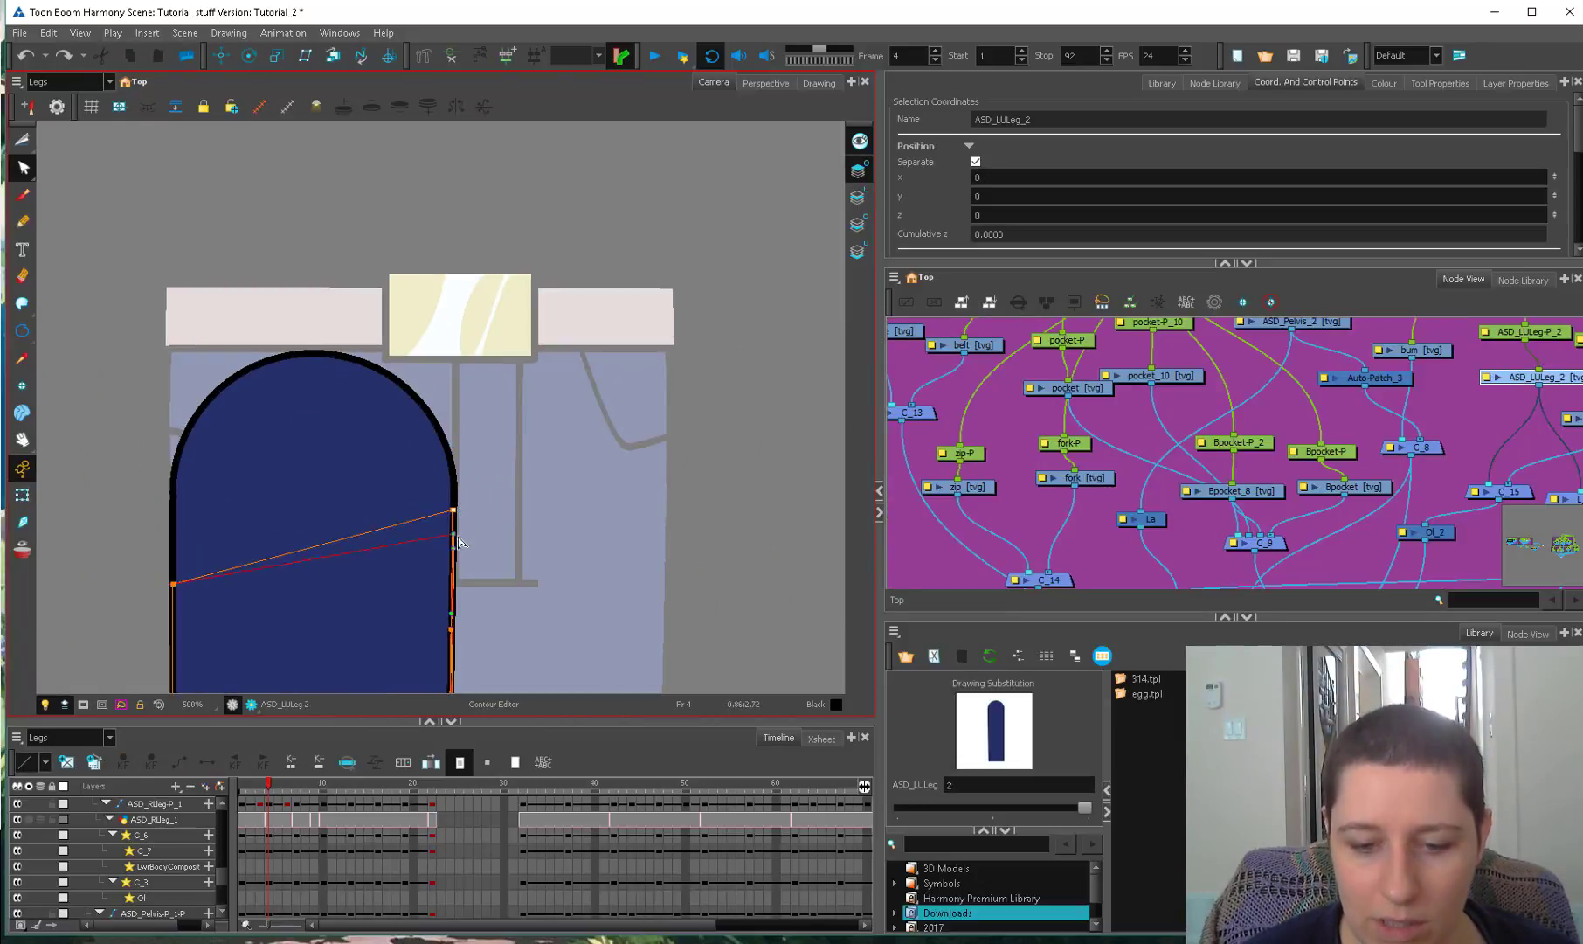
key(shift+t)
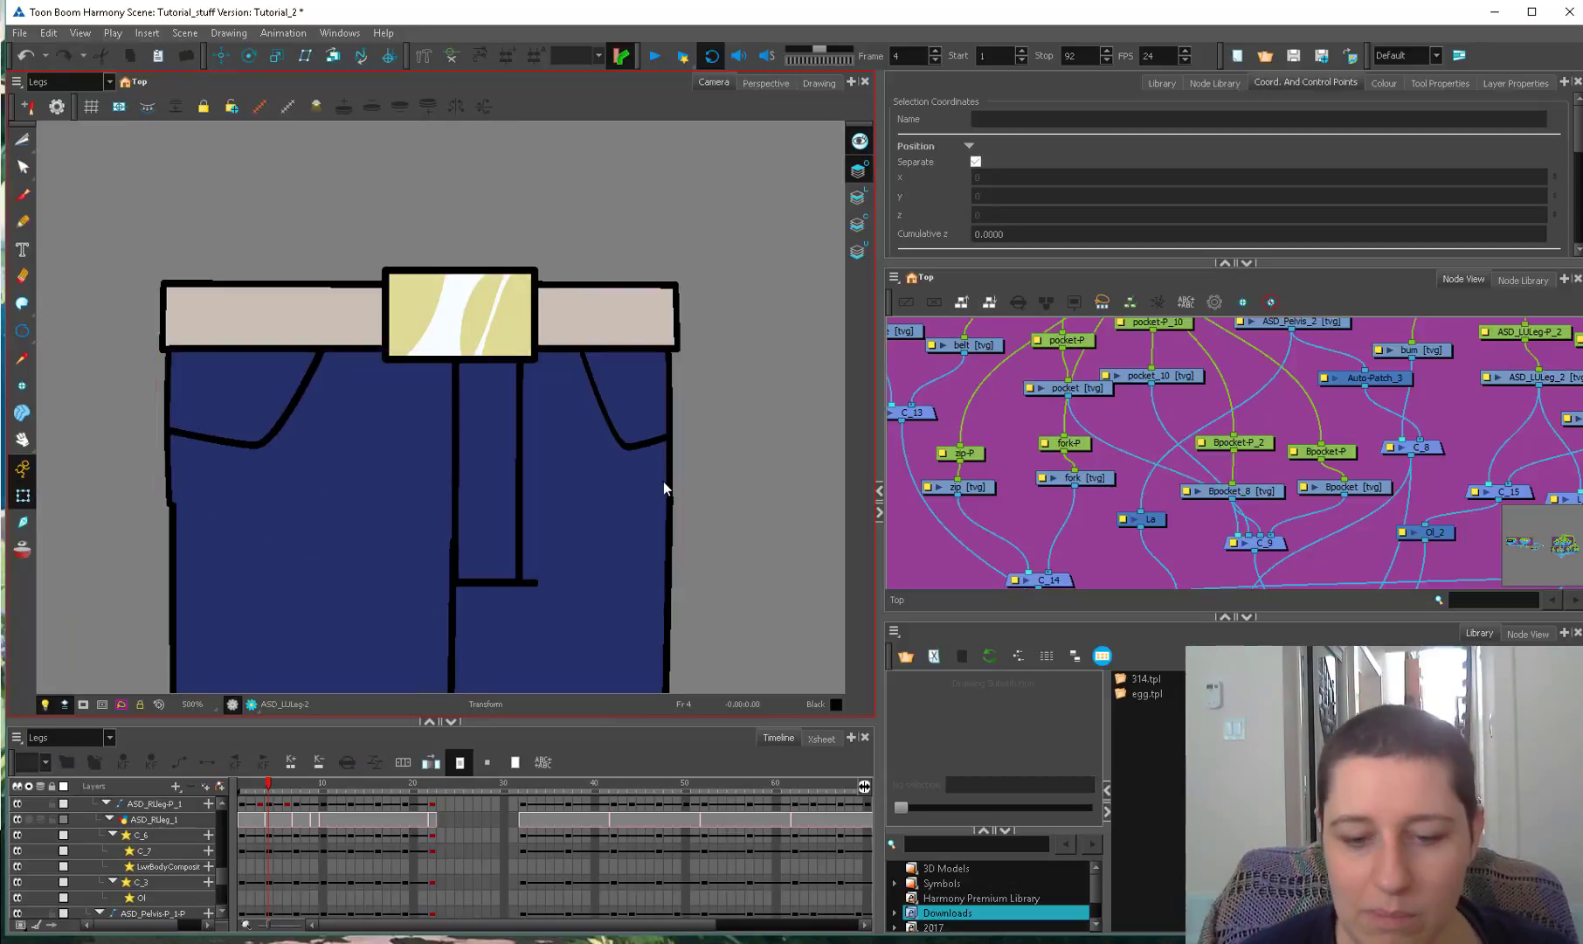
Try to rotate the straight pants' left upper leg to check the edited overlay corner, and undo it.
drag(462, 343, 390, 405)
key(ctrl+z)
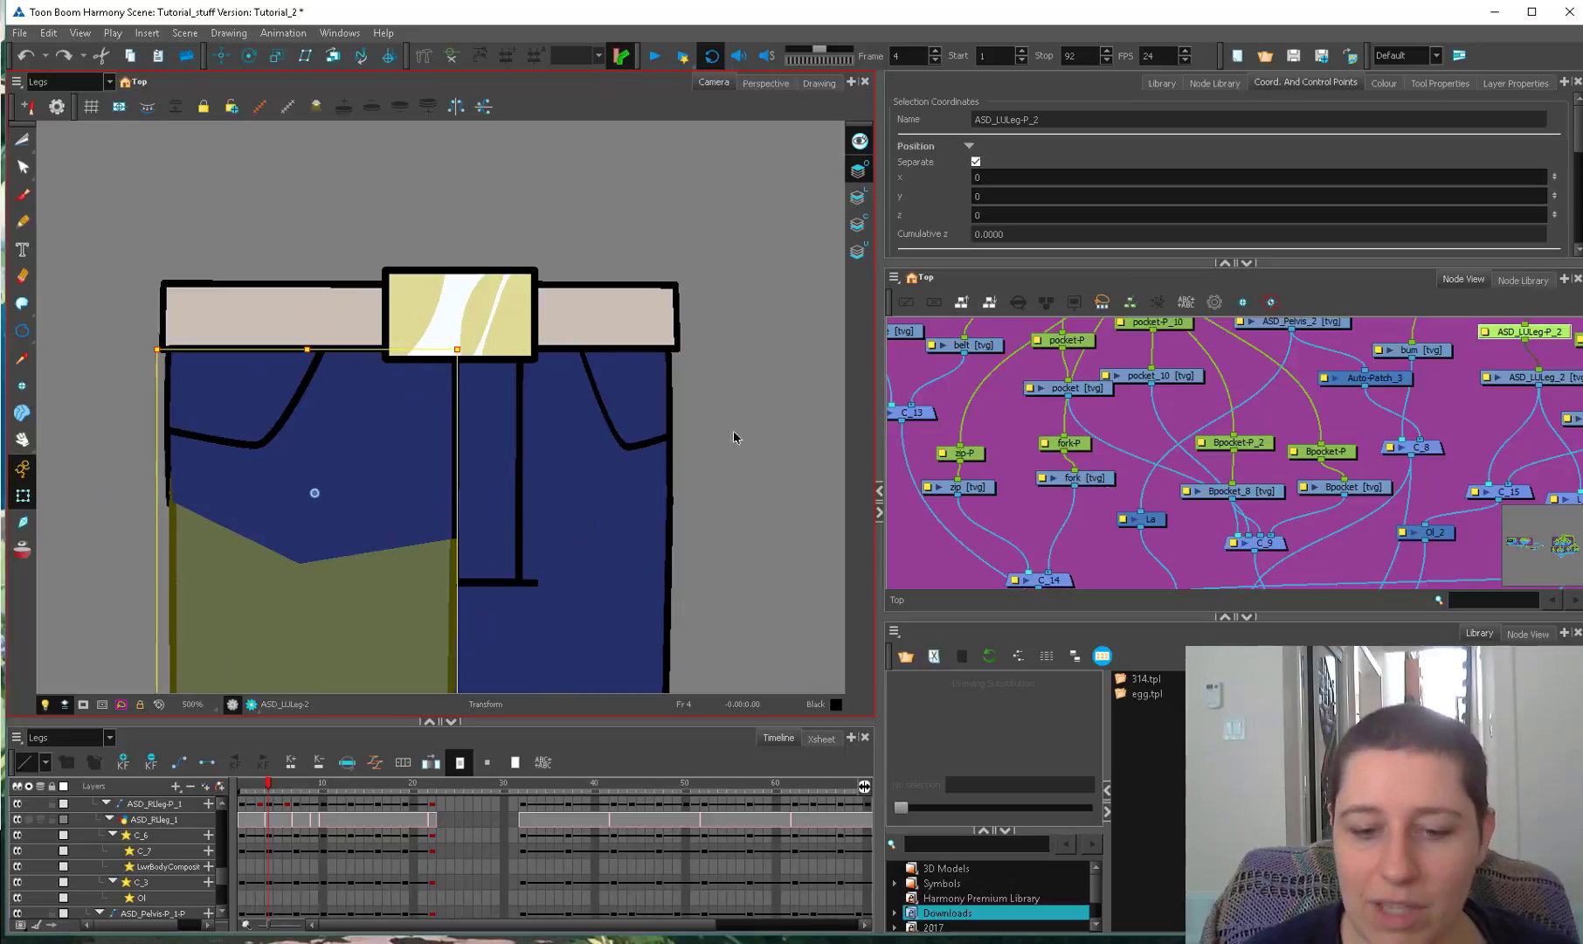
click(734, 437)
scroll(460, 489, down, 5)
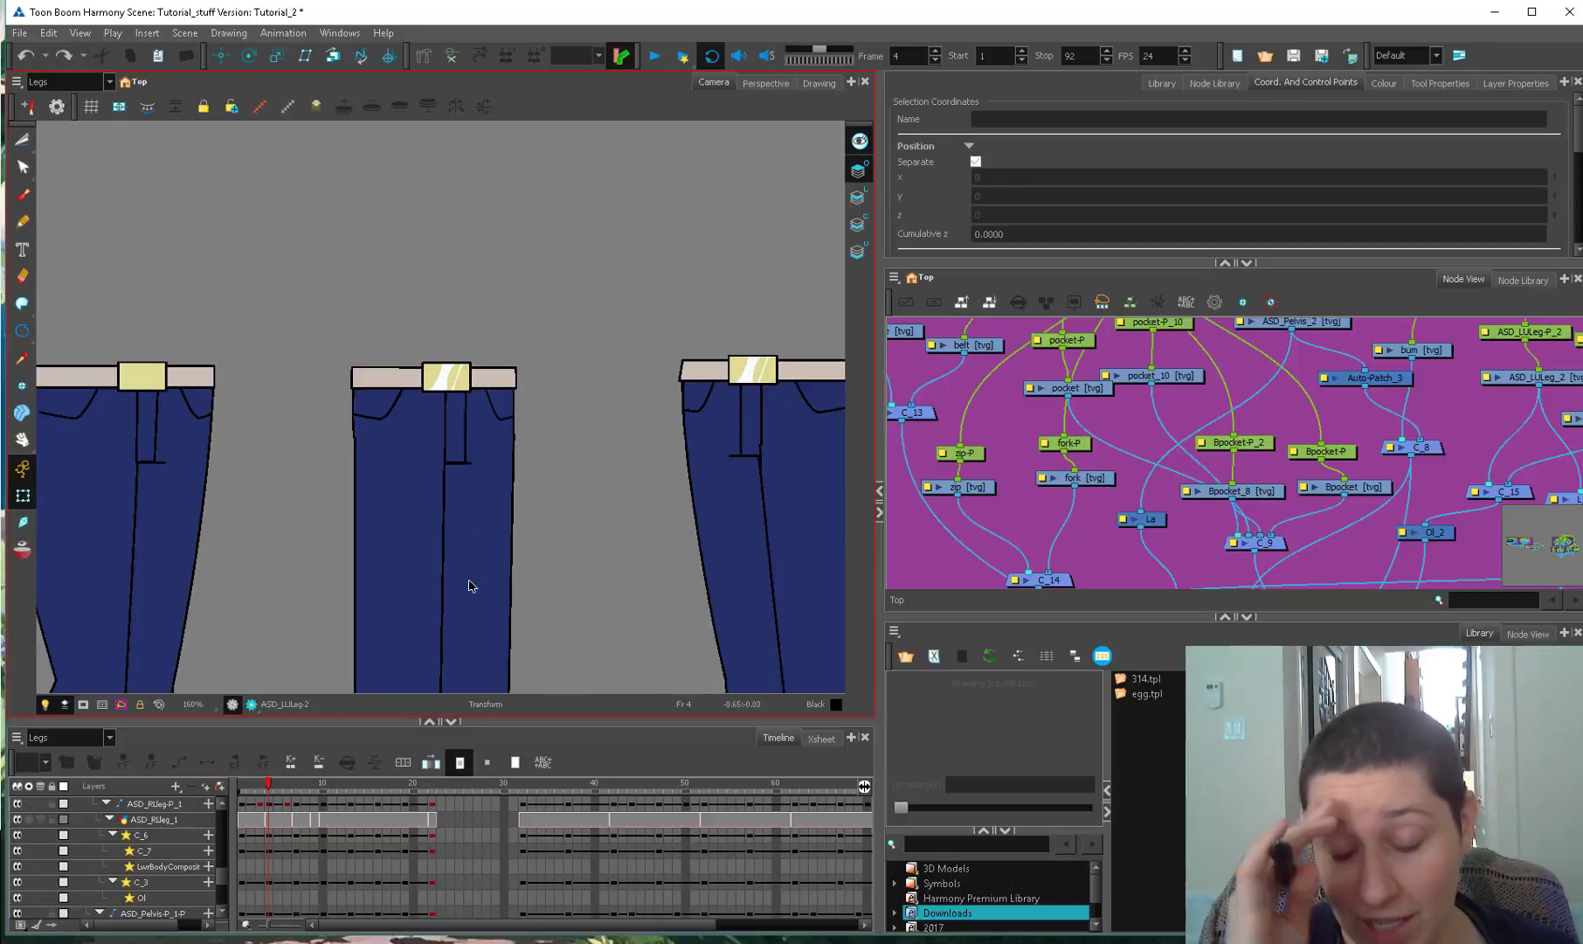
scroll(507, 457, up, 2)
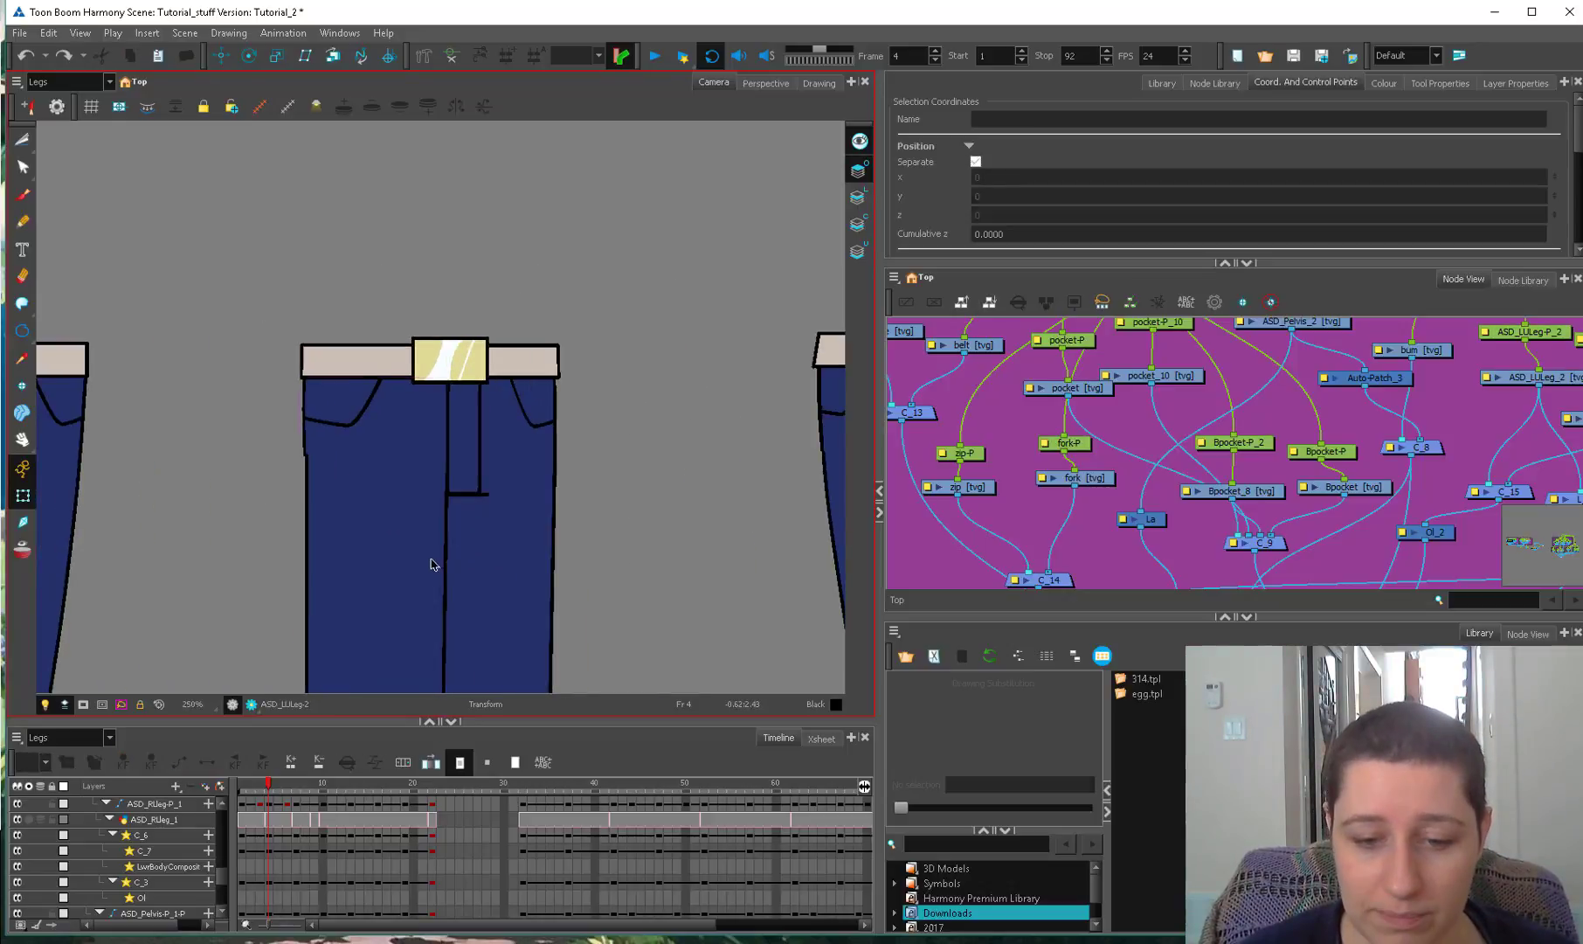
Select the straight pants' zip, then select the whole left leg (ASD_Lleg_Mpeg_2) and try to rotate it about the hip.
click(433, 562)
scroll(516, 442, down, 1)
scroll(486, 608, up, 2)
key(Escape)
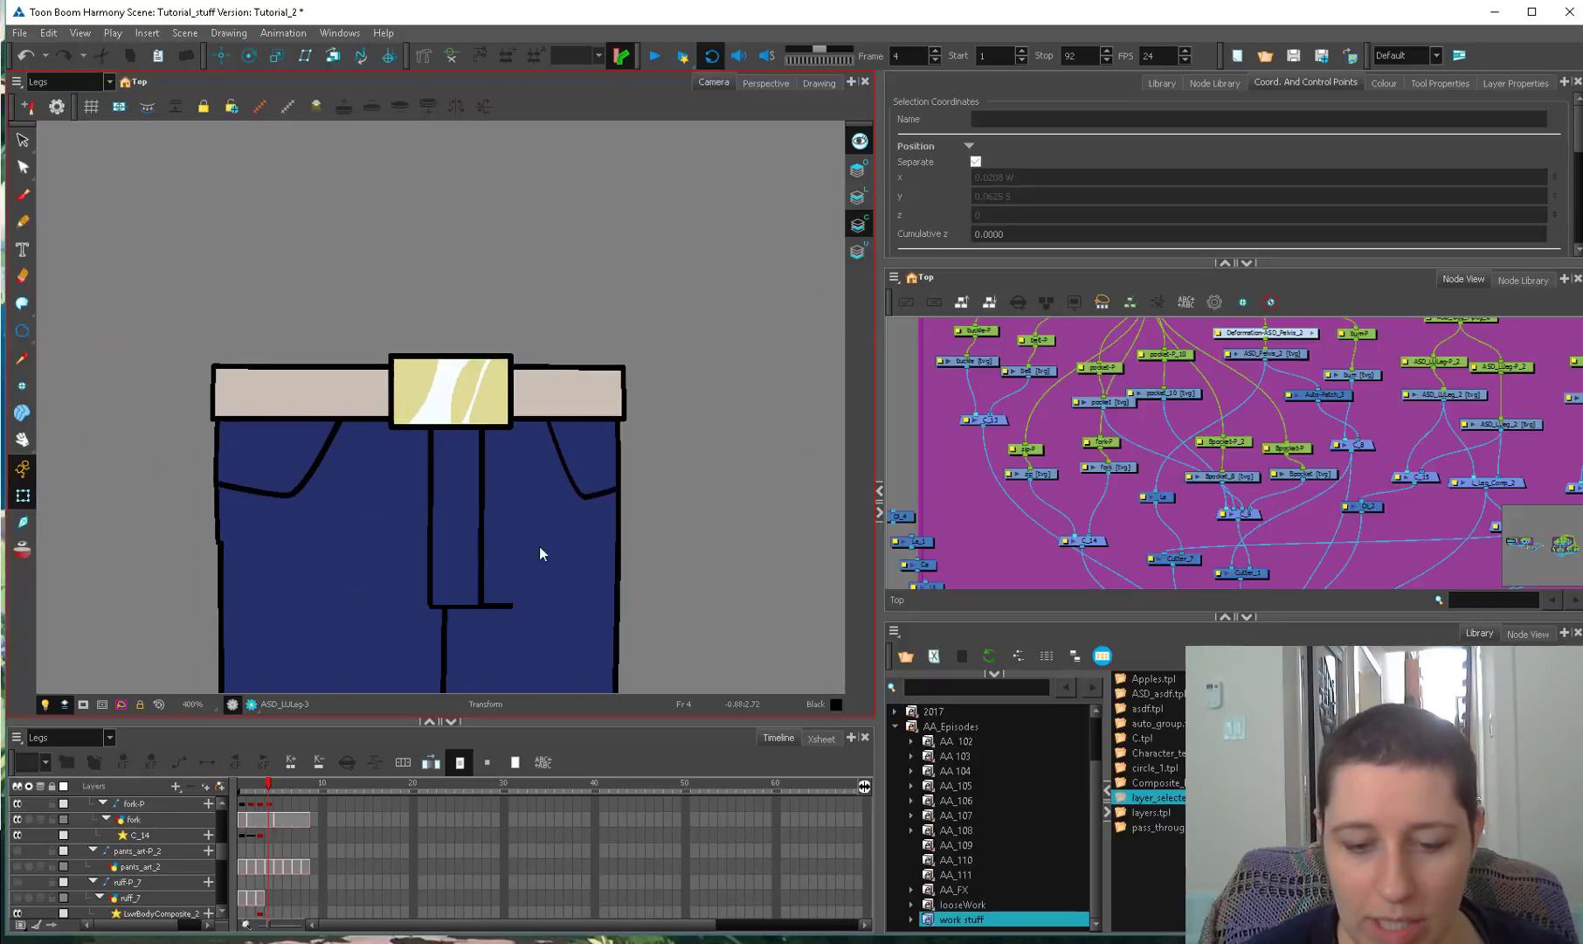
click(469, 565)
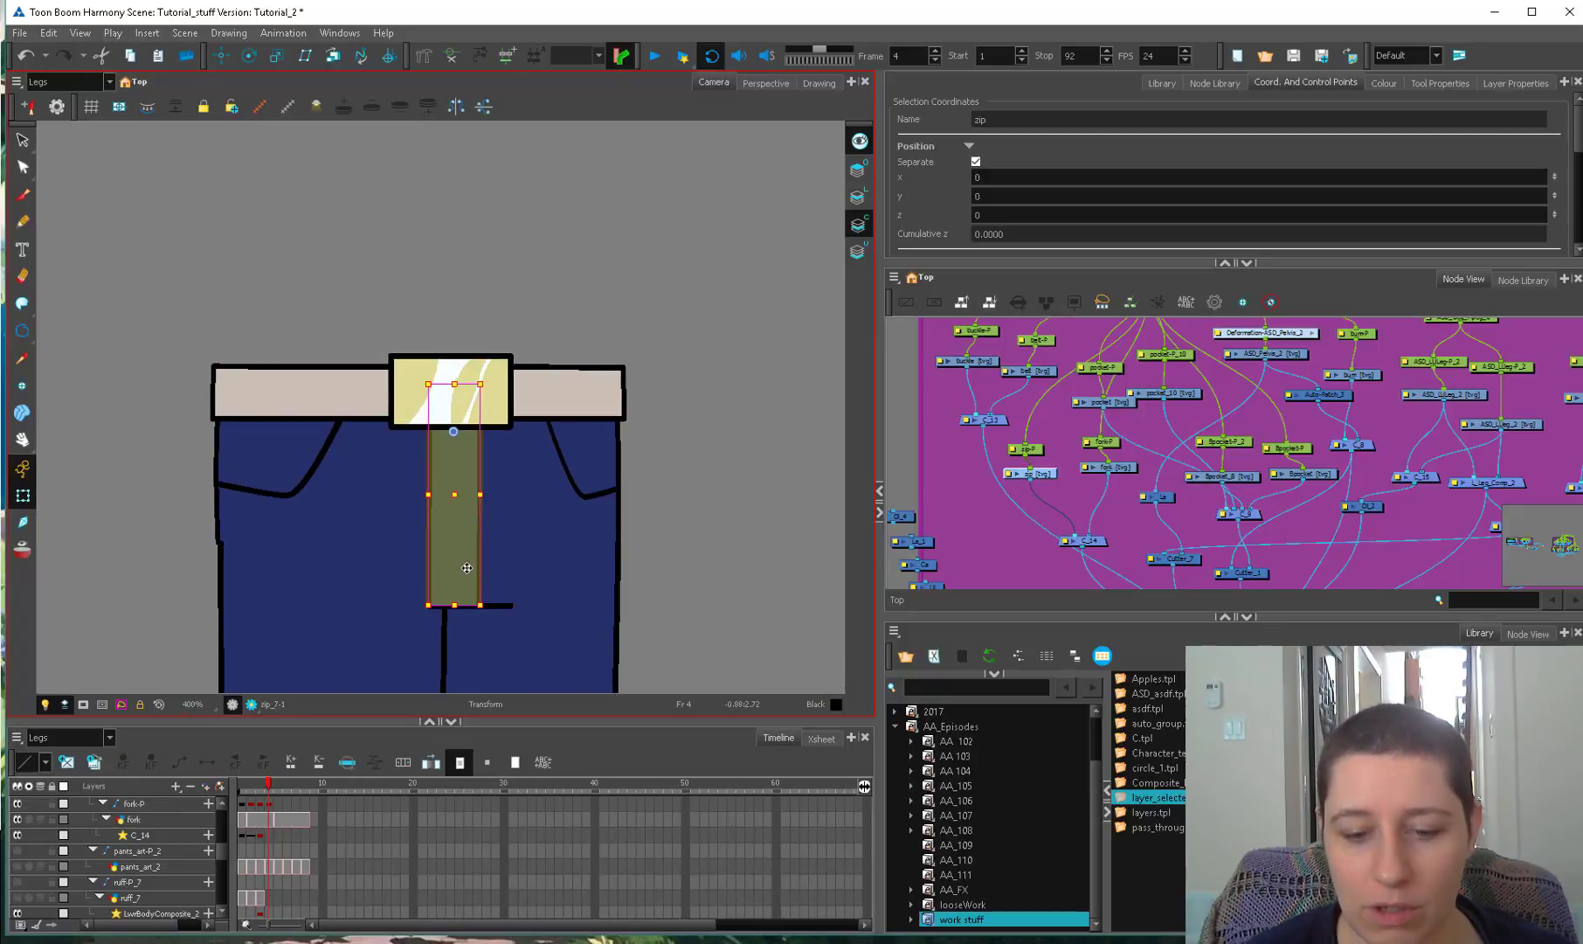
click(608, 522)
click(451, 637)
key(b)
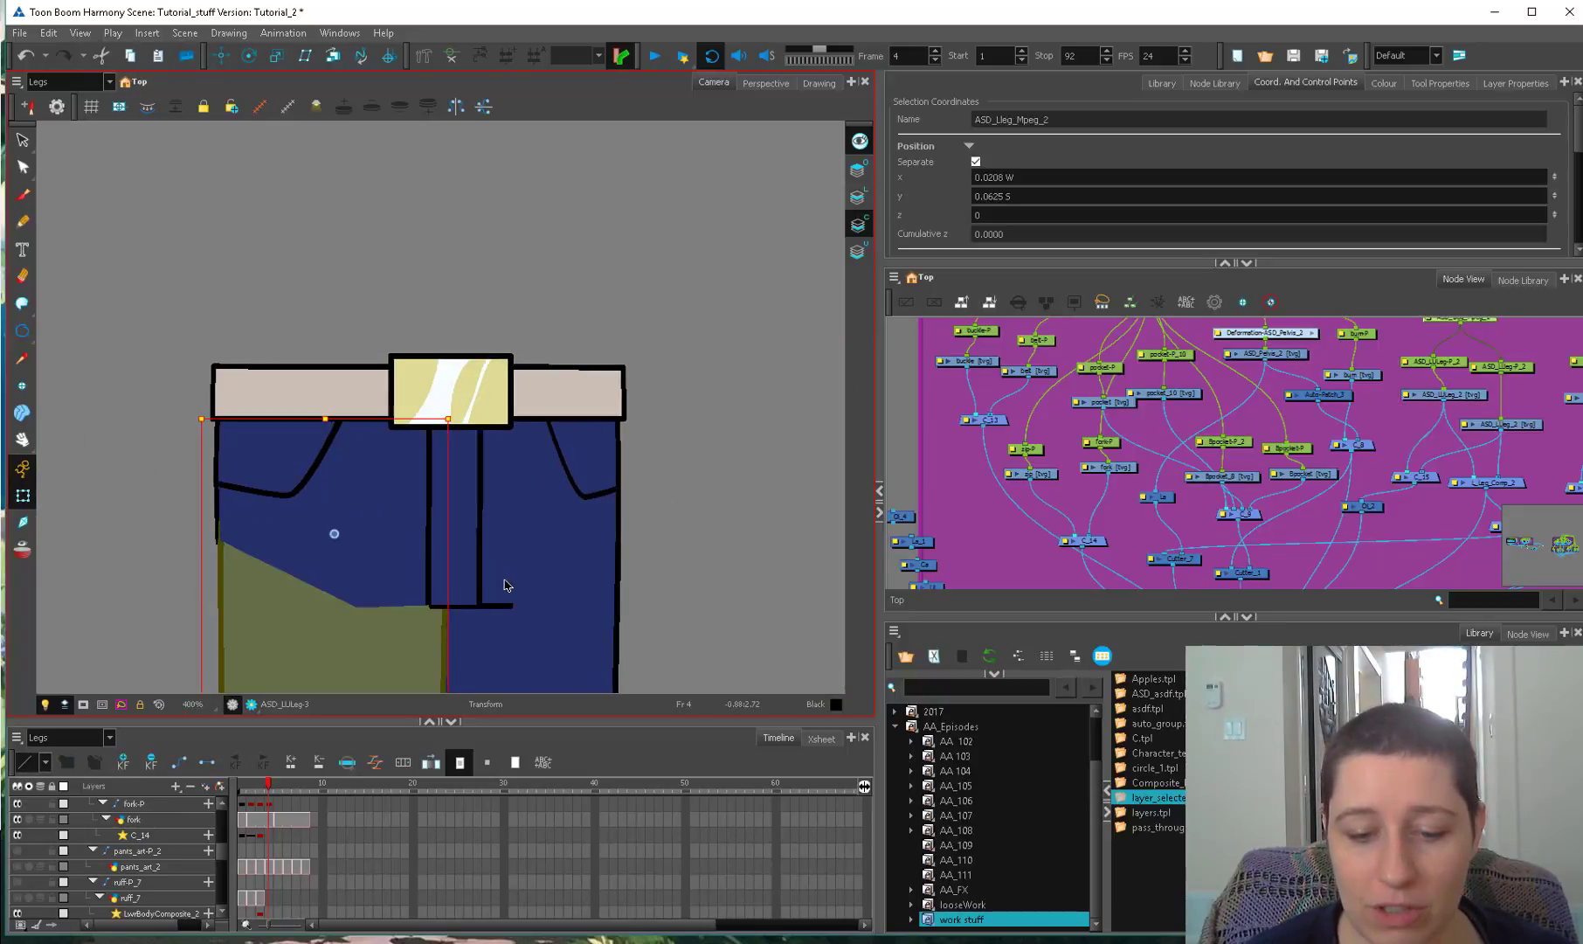
scroll(494, 588, down, 2)
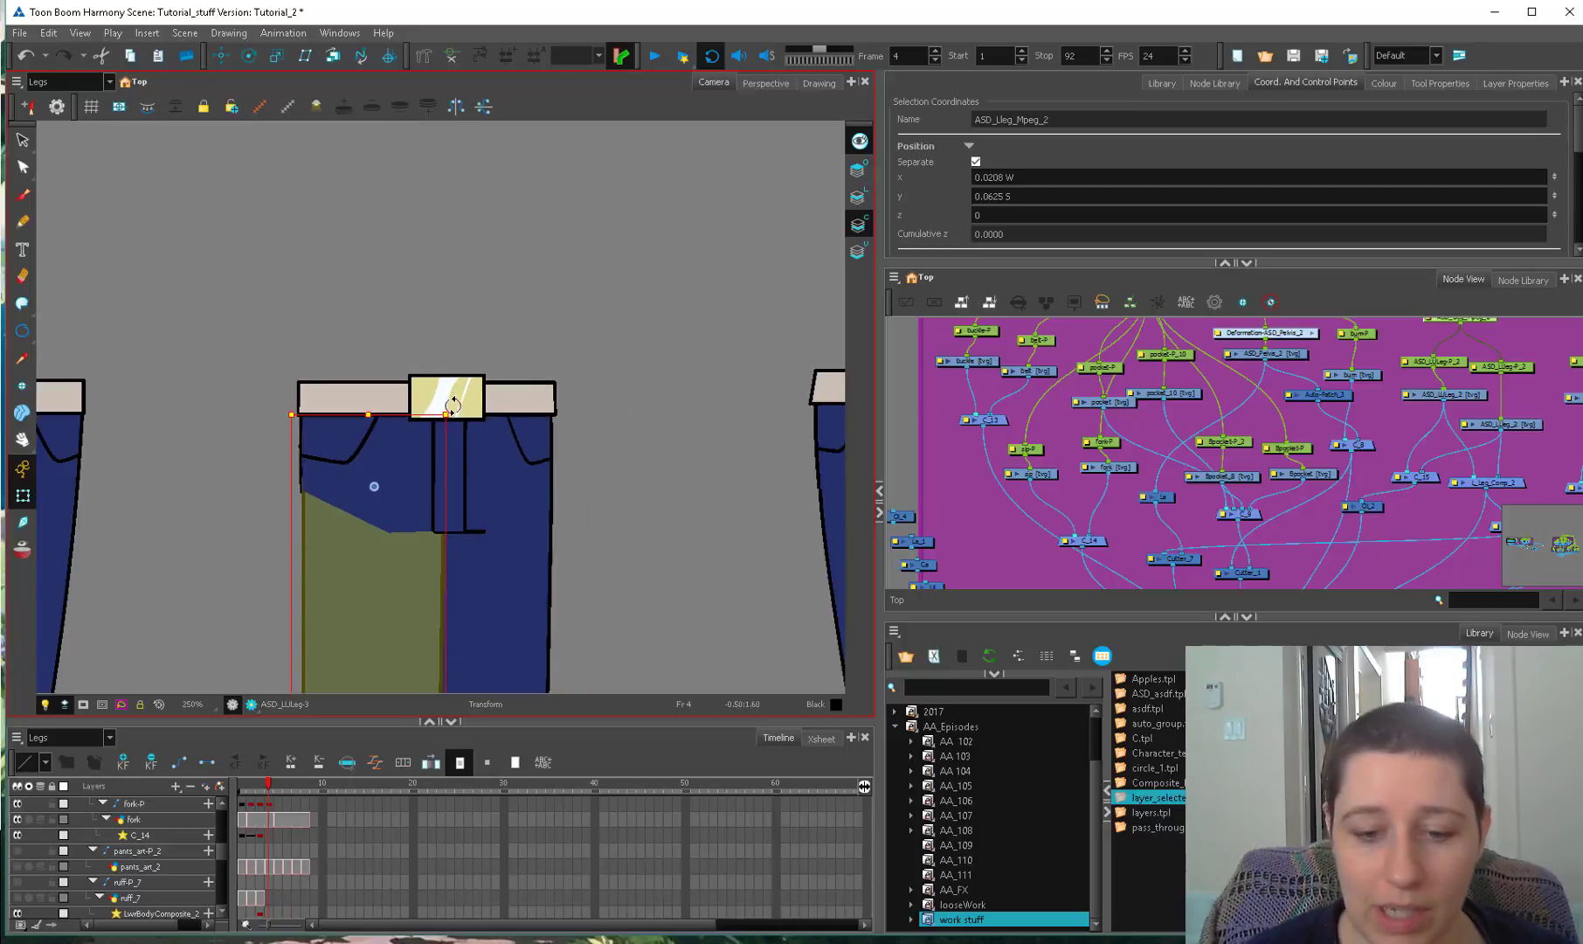
mouse_move(452, 404)
mouse_down()
mouse_move(393, 384)
mouse_move(498, 442)
mouse_move(452, 404)
mouse_up()
Locate the left upper-leg drawing ASD_LULeg_2 in the timeline and try rotating the leg slightly to test its overlap with the zip.
click(415, 581)
scroll(415, 581, up, 1)
click(367, 823)
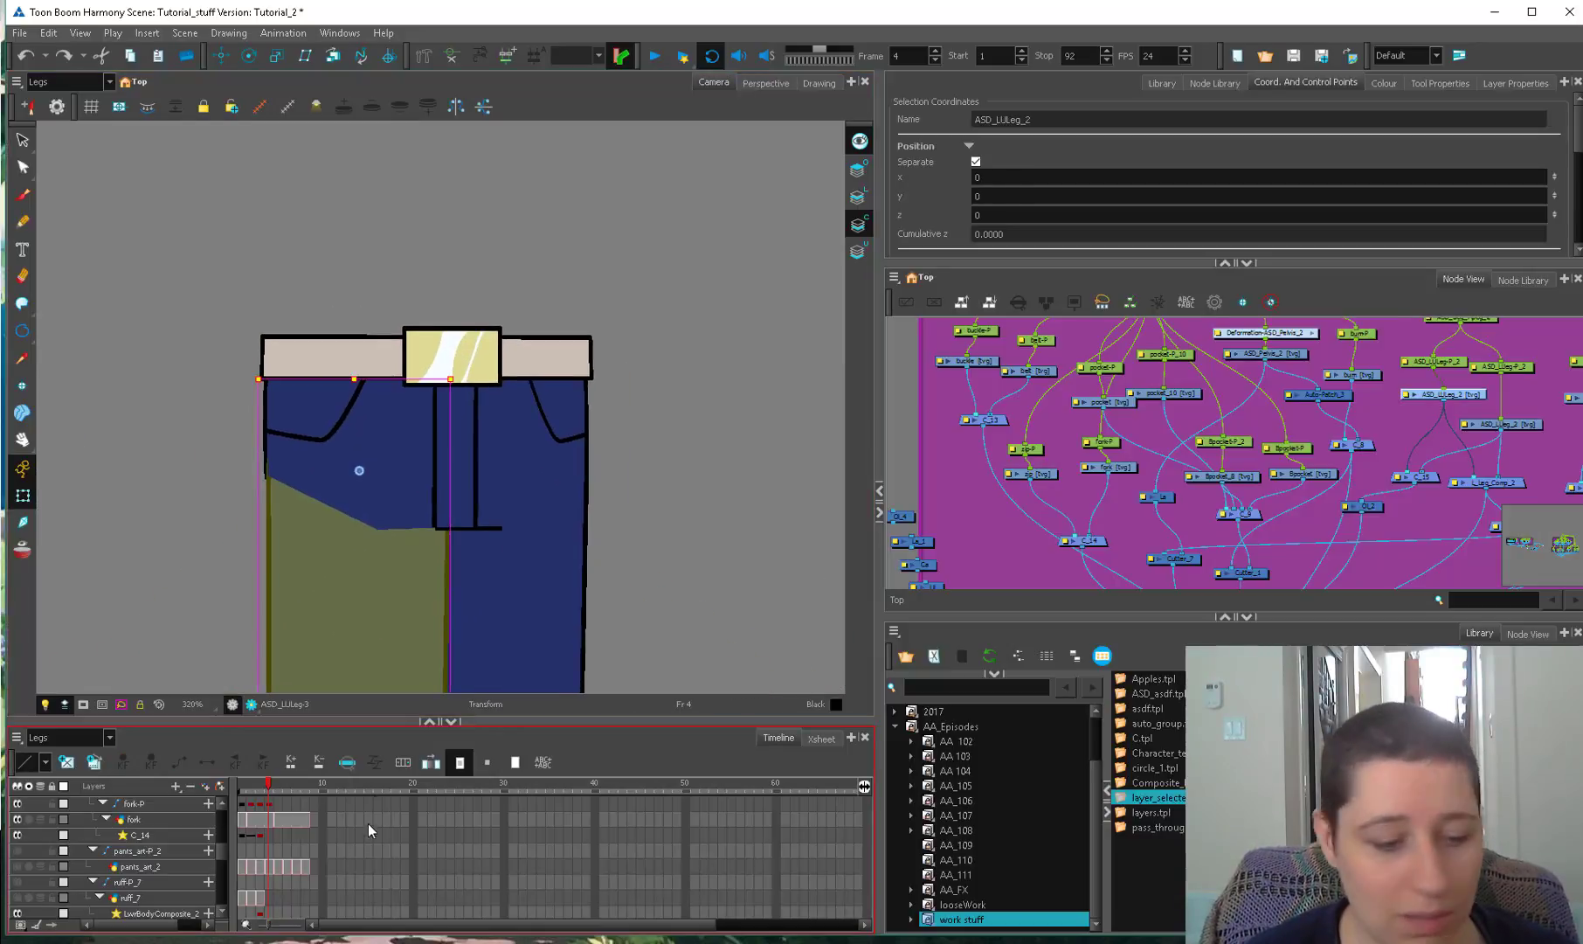
click(442, 547)
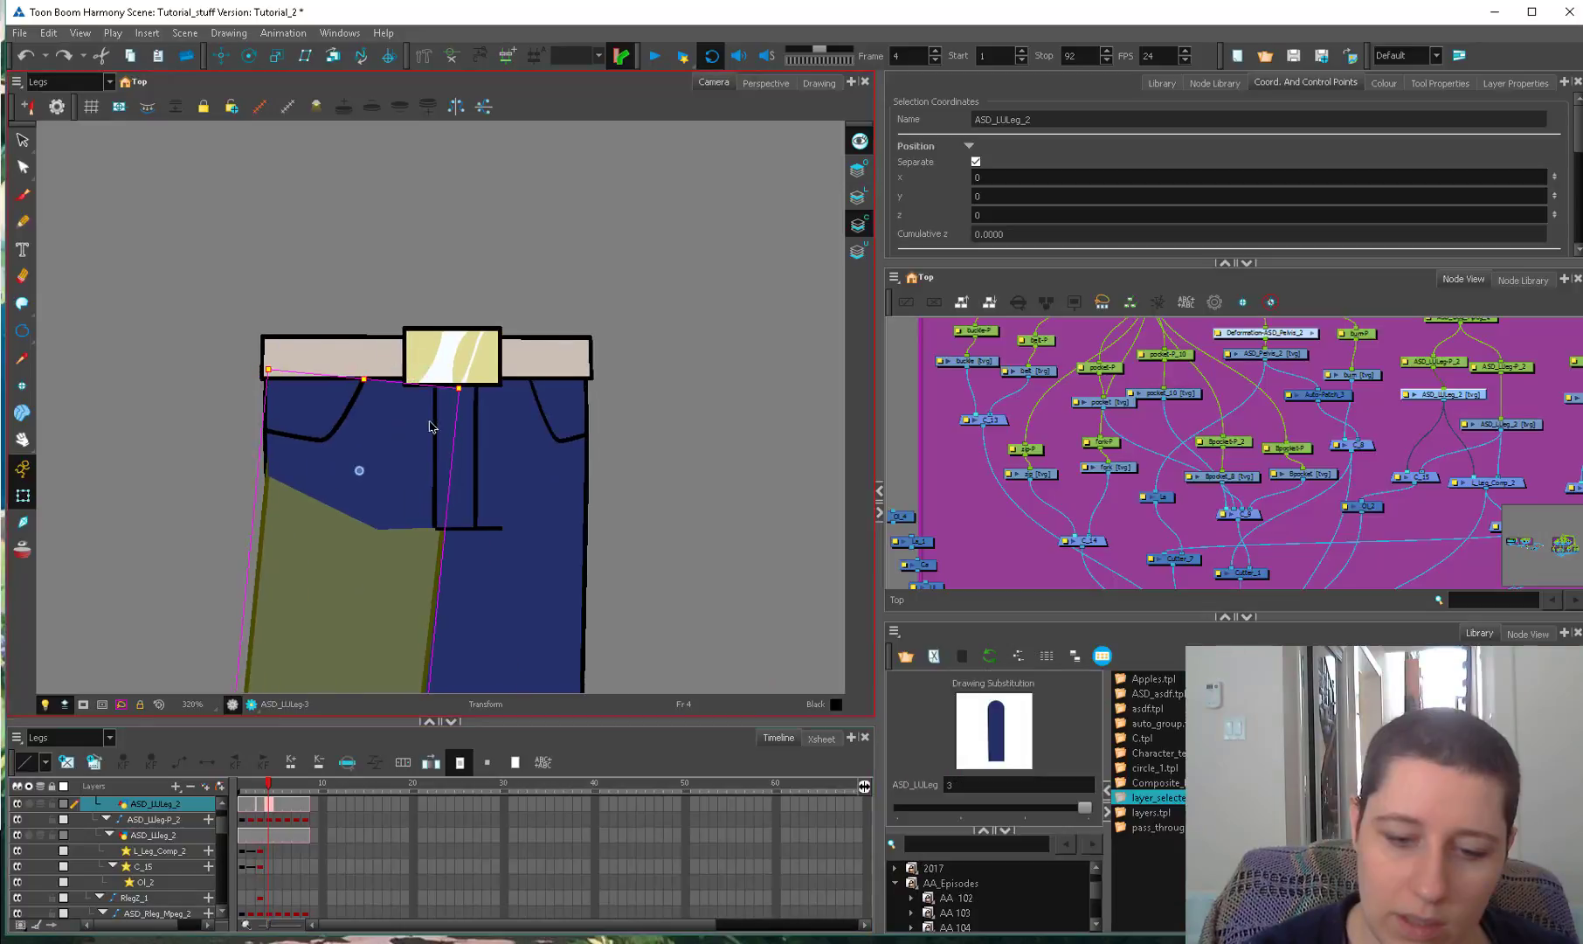
key(f)
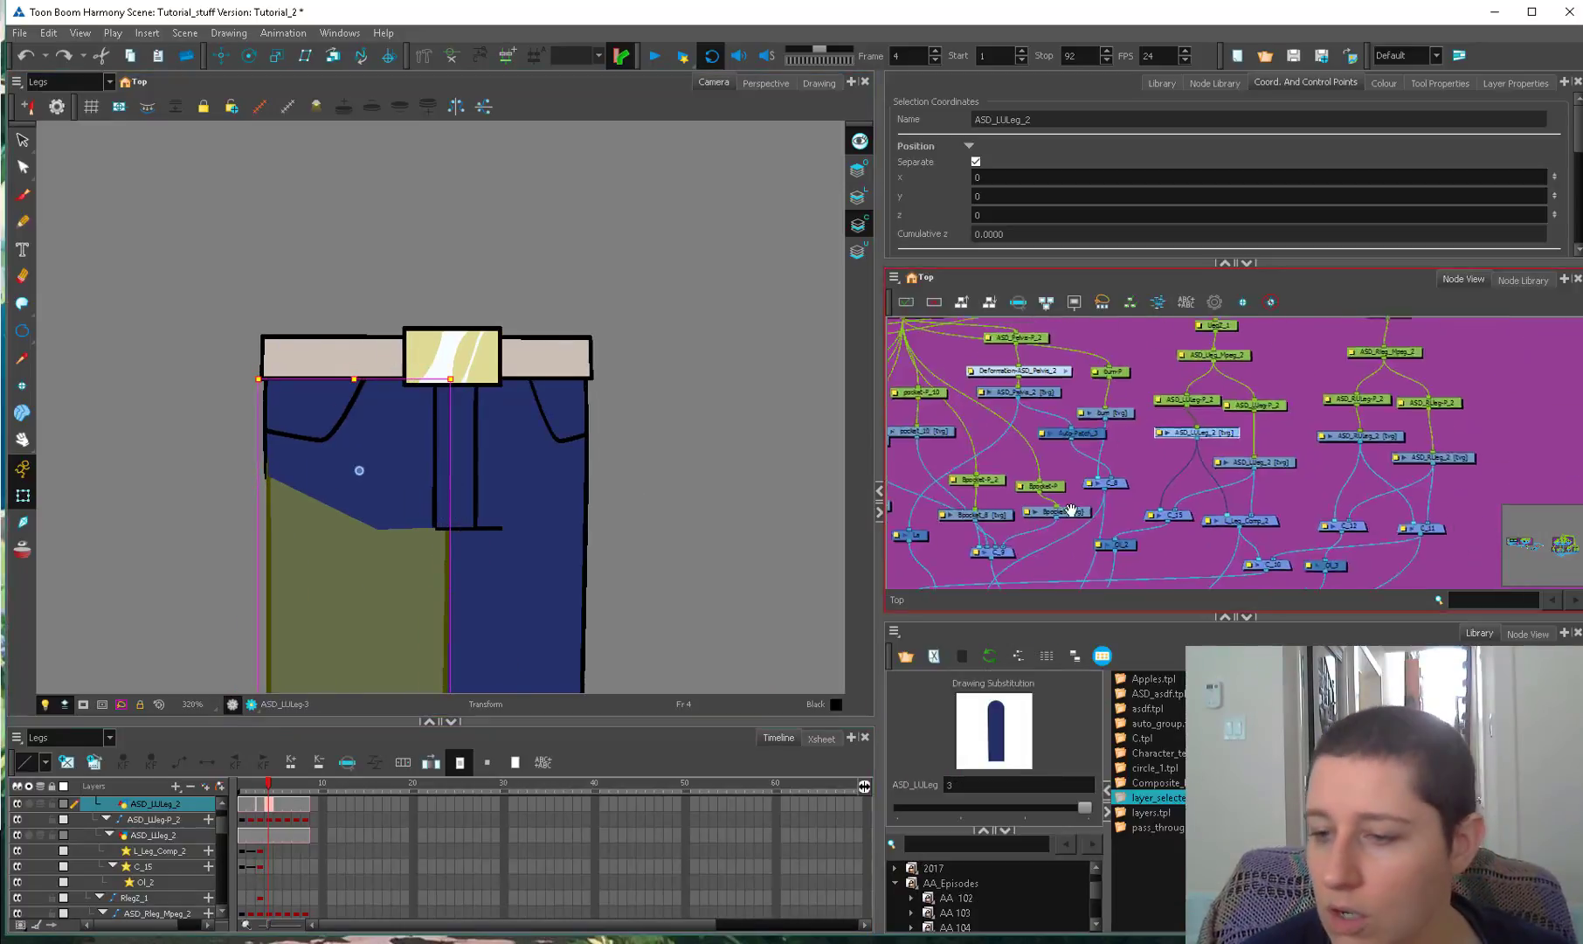
Examine the C_15 composite and Ol_2 overlay nodes beneath the left leg drawings.
drag(928, 555, 993, 571)
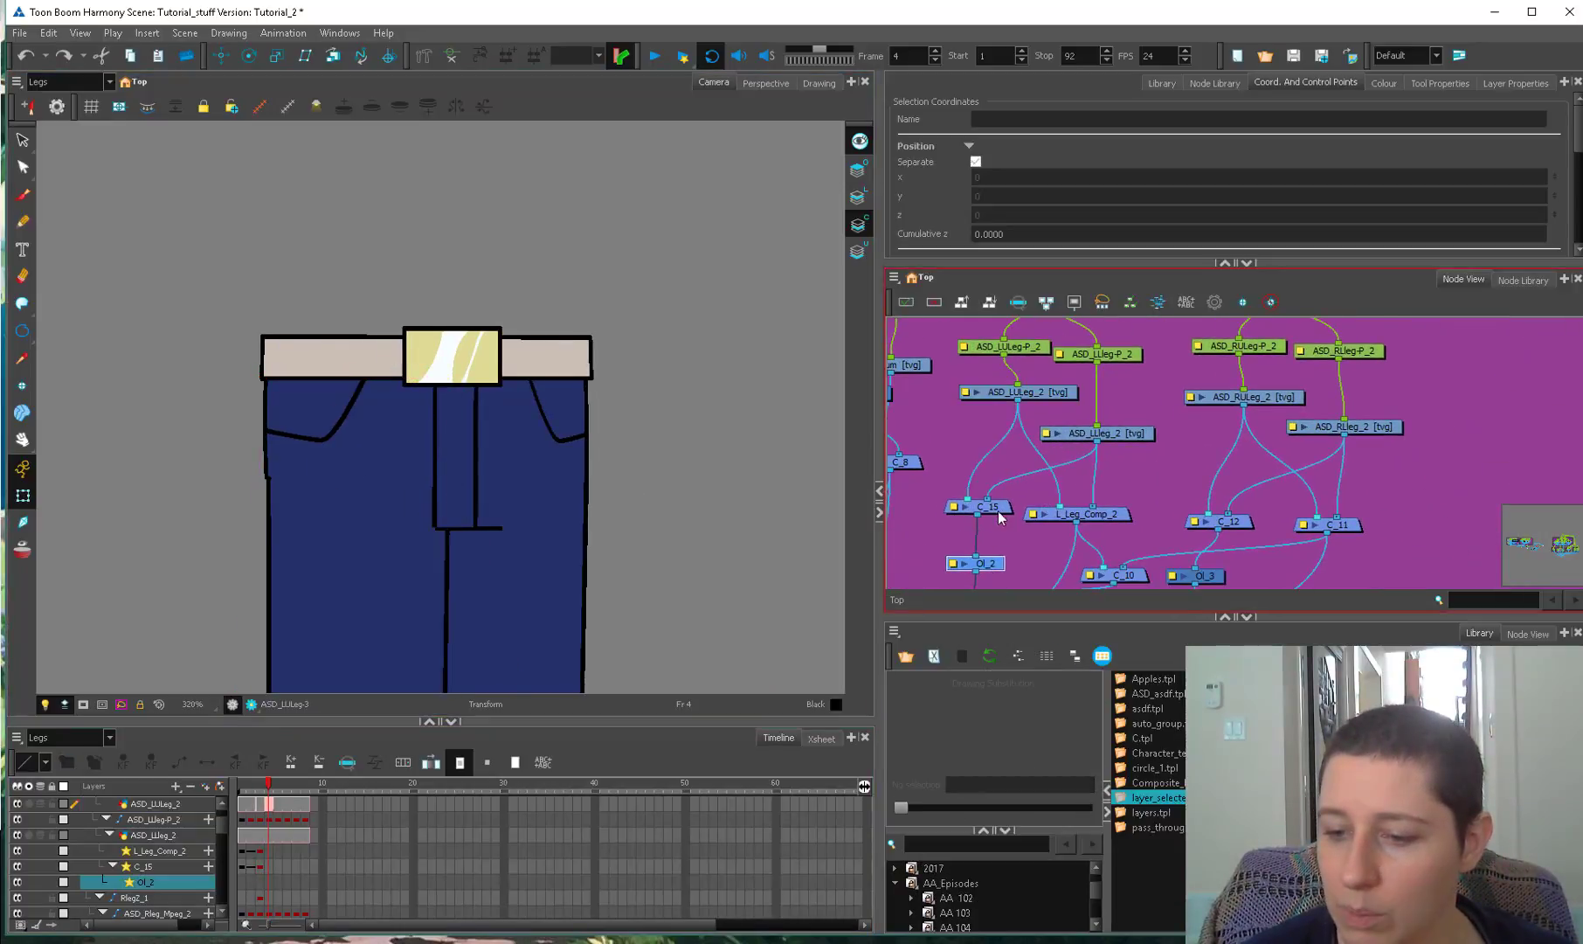
drag(1010, 503, 1016, 513)
drag(1164, 485, 1188, 522)
Copy the inner-thigh section of ASD_LULeg_2's overlay shape with the Cutter and paste it into the drawing's Underlay art layer.
click(448, 507)
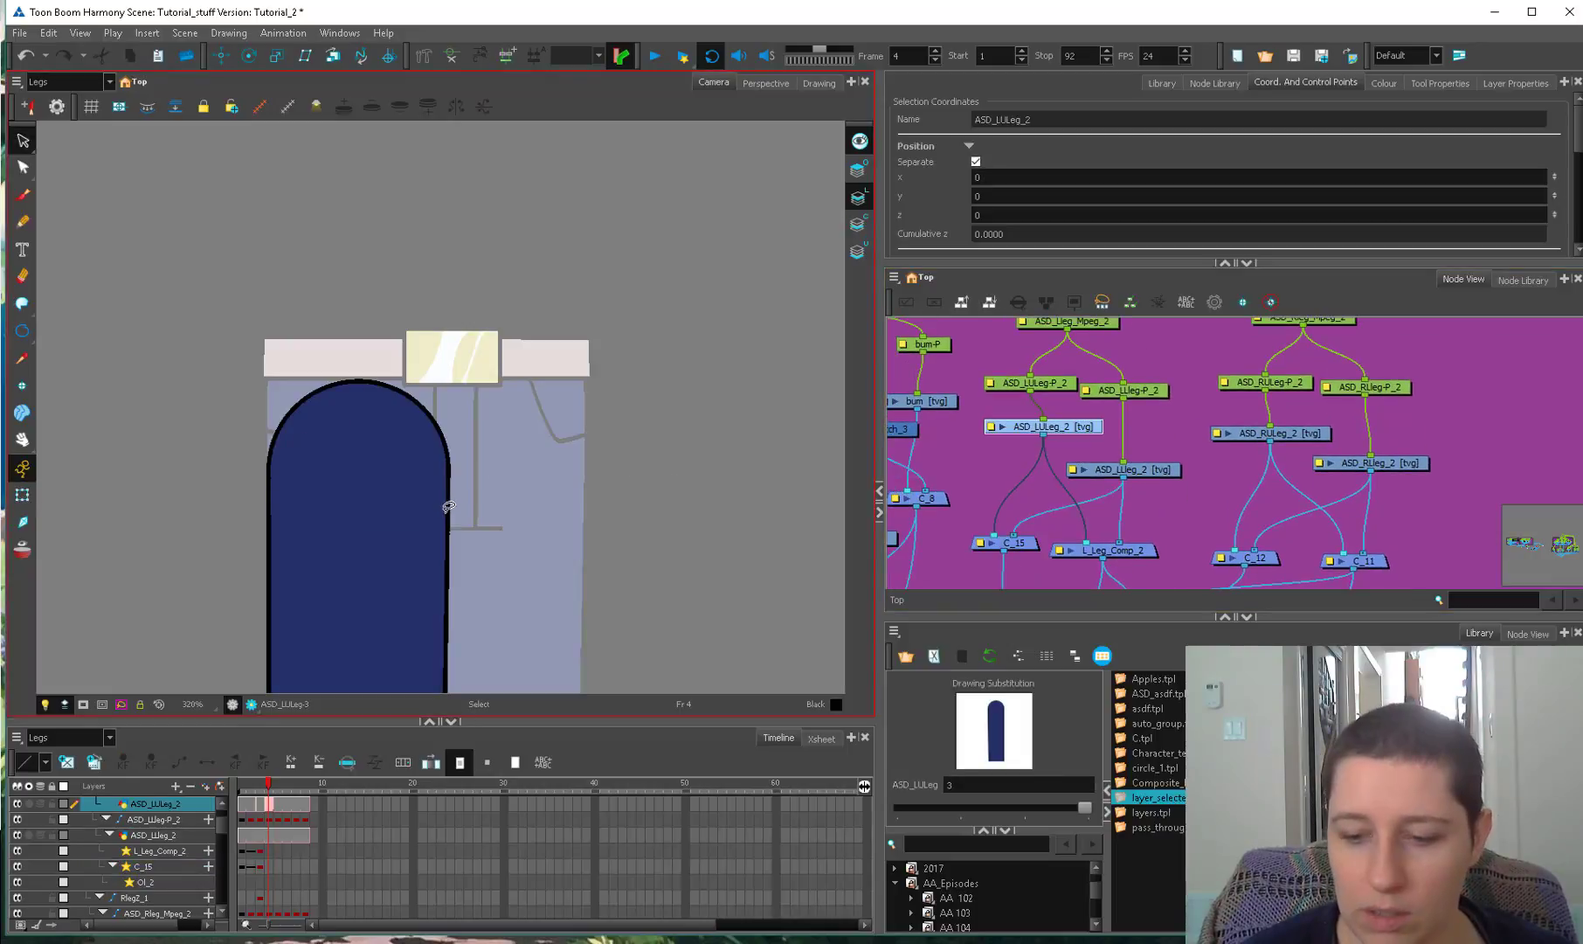
key(alt+t)
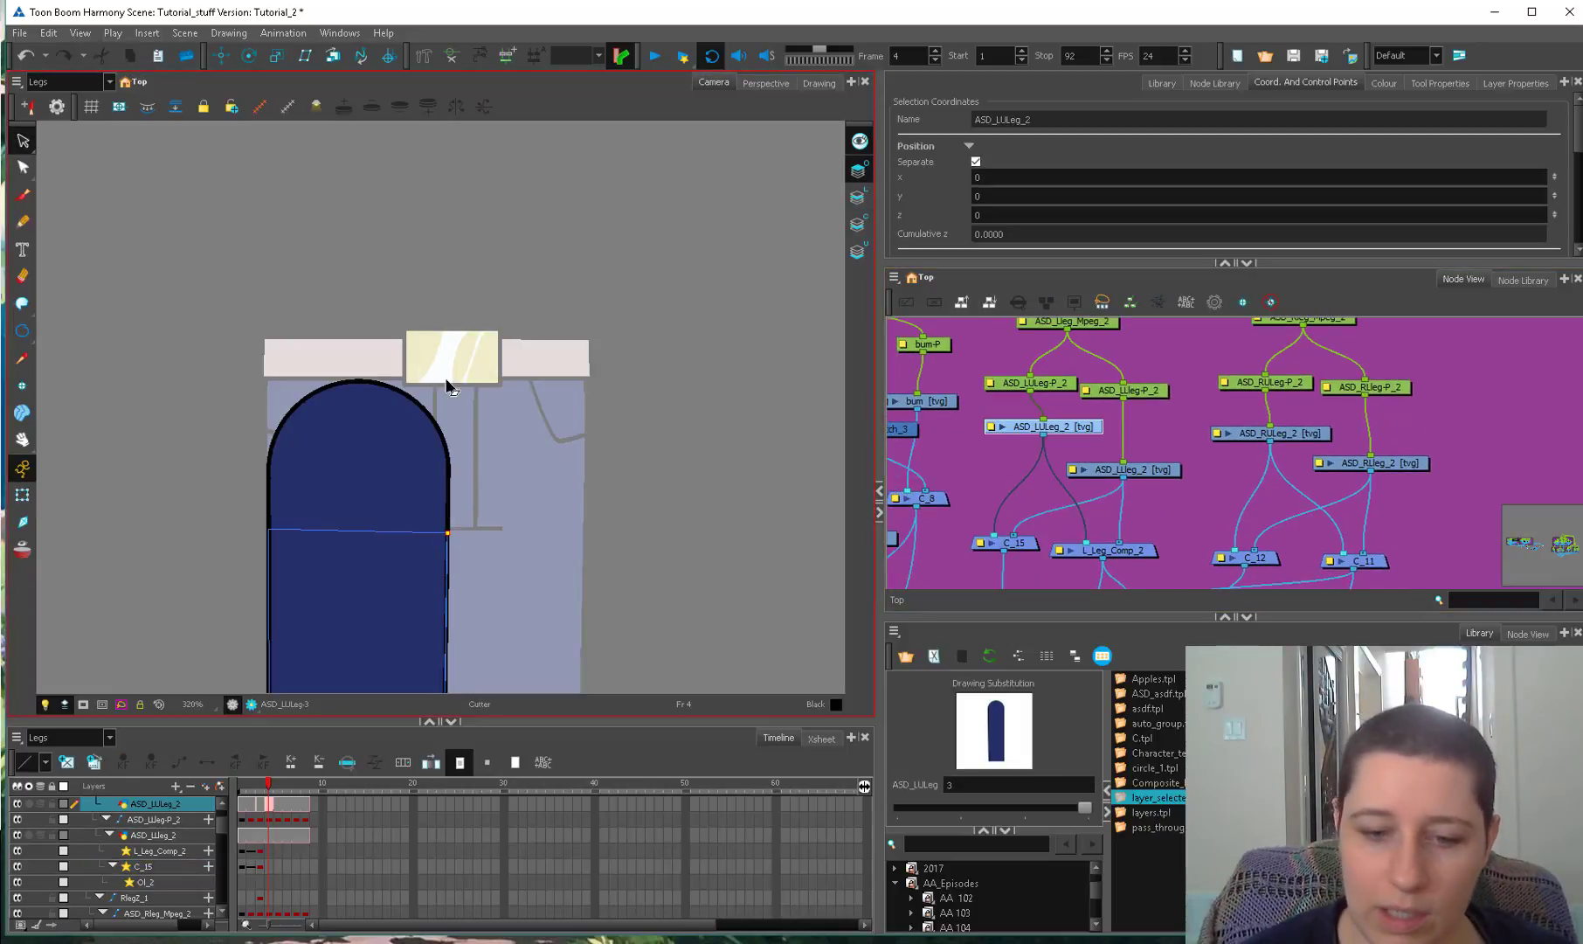
mouse_move(393, 384)
mouse_down()
mouse_move(495, 608)
mouse_move(495, 527)
mouse_up()
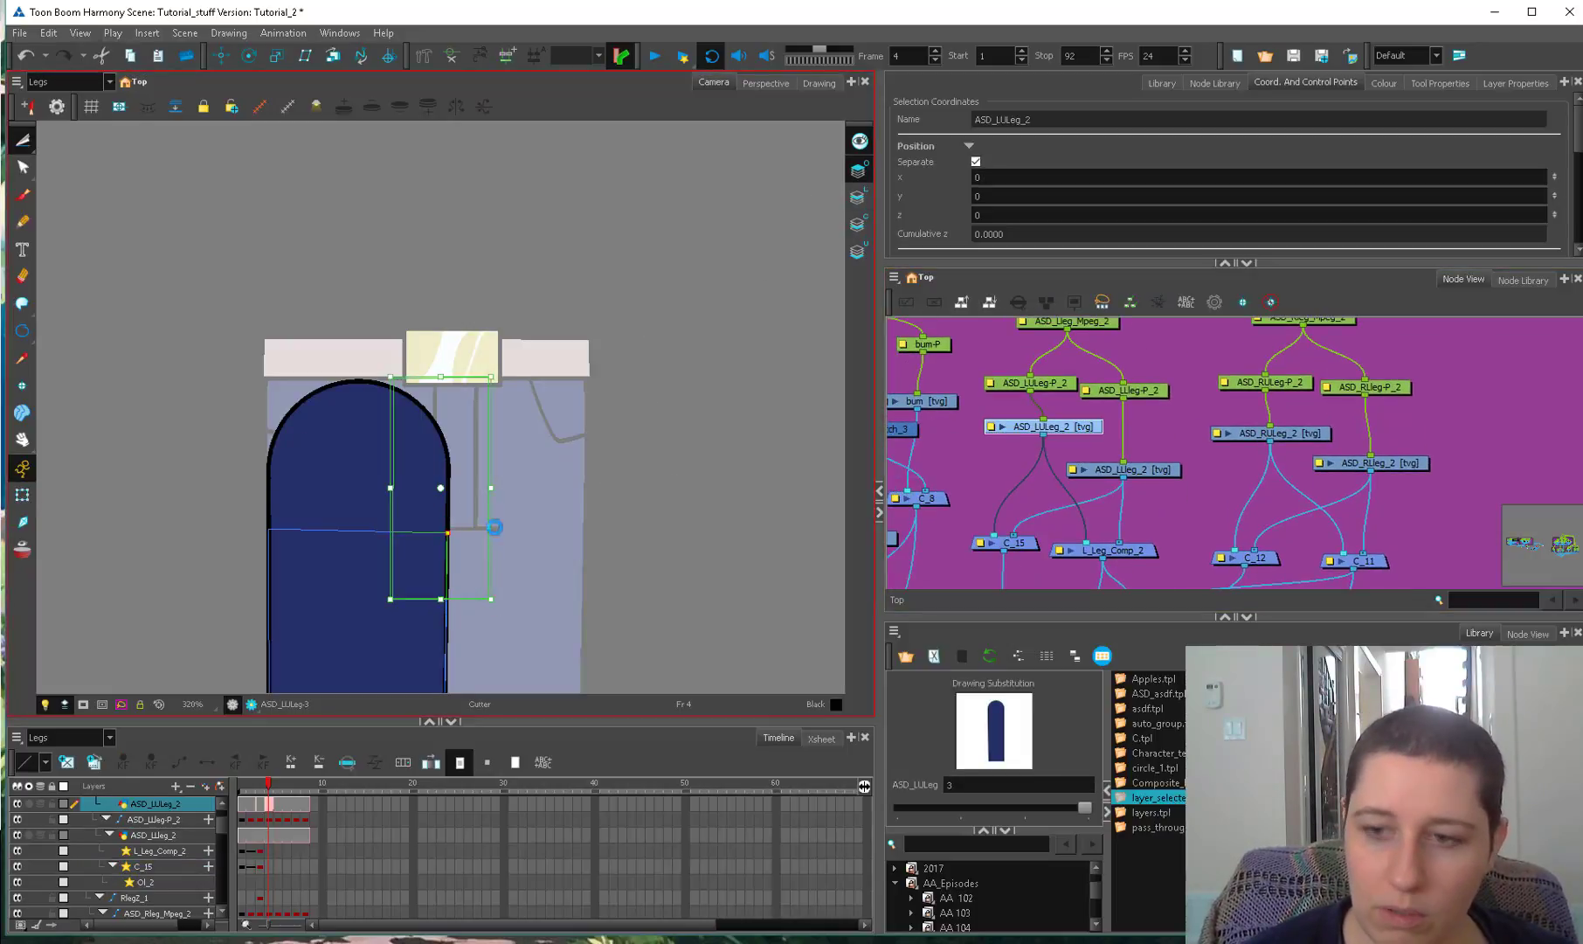
click(859, 227)
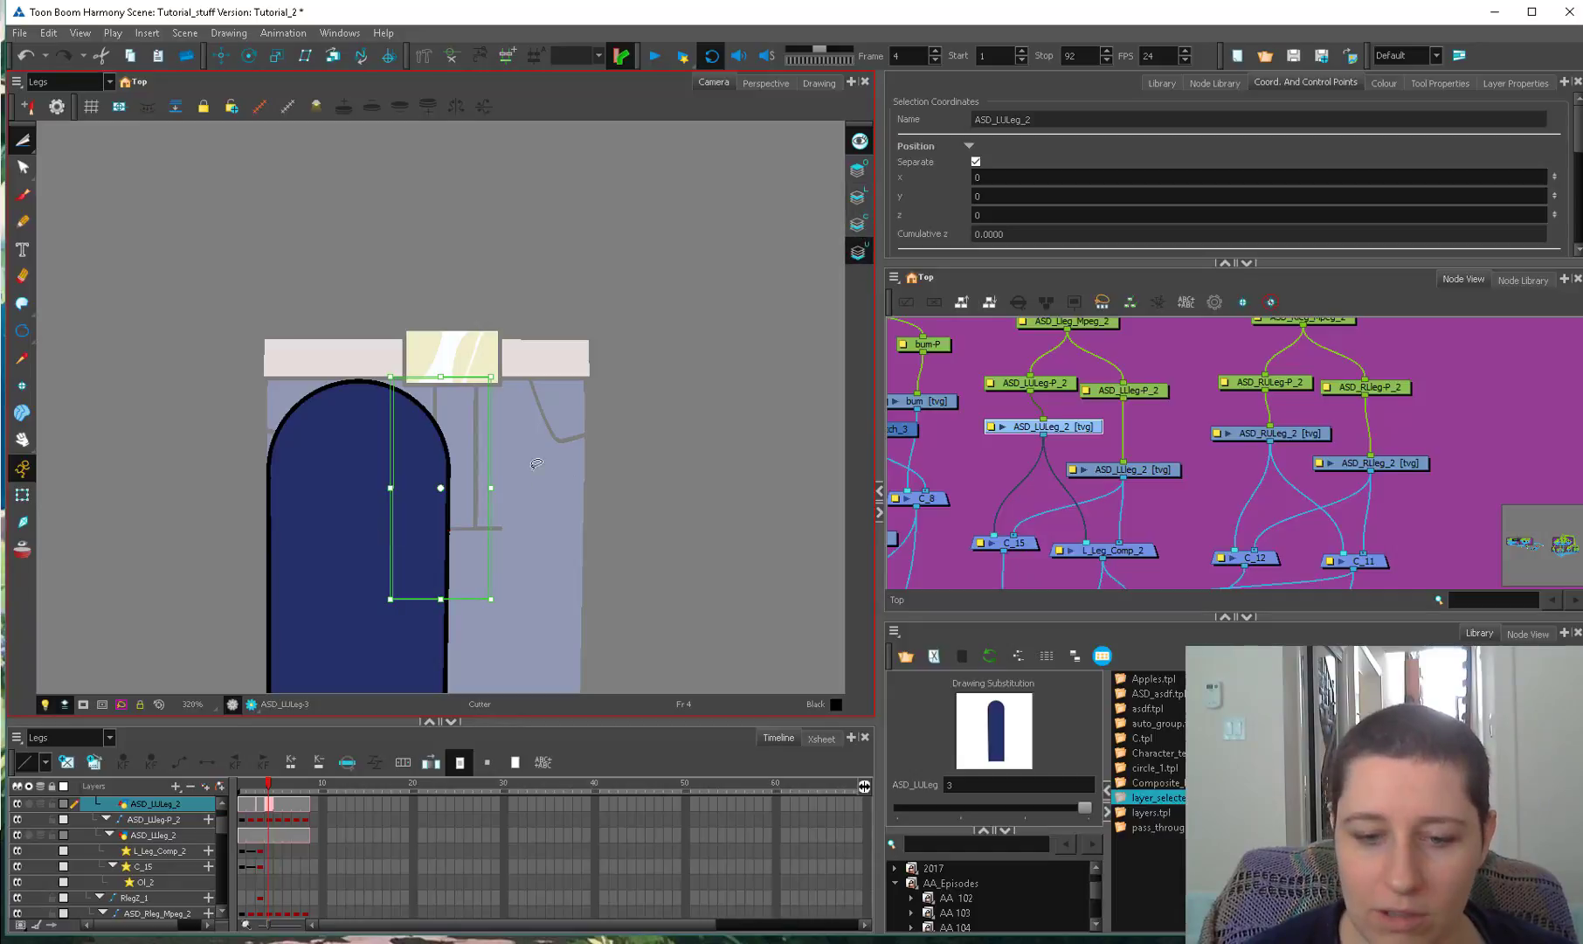
key(alt+s)
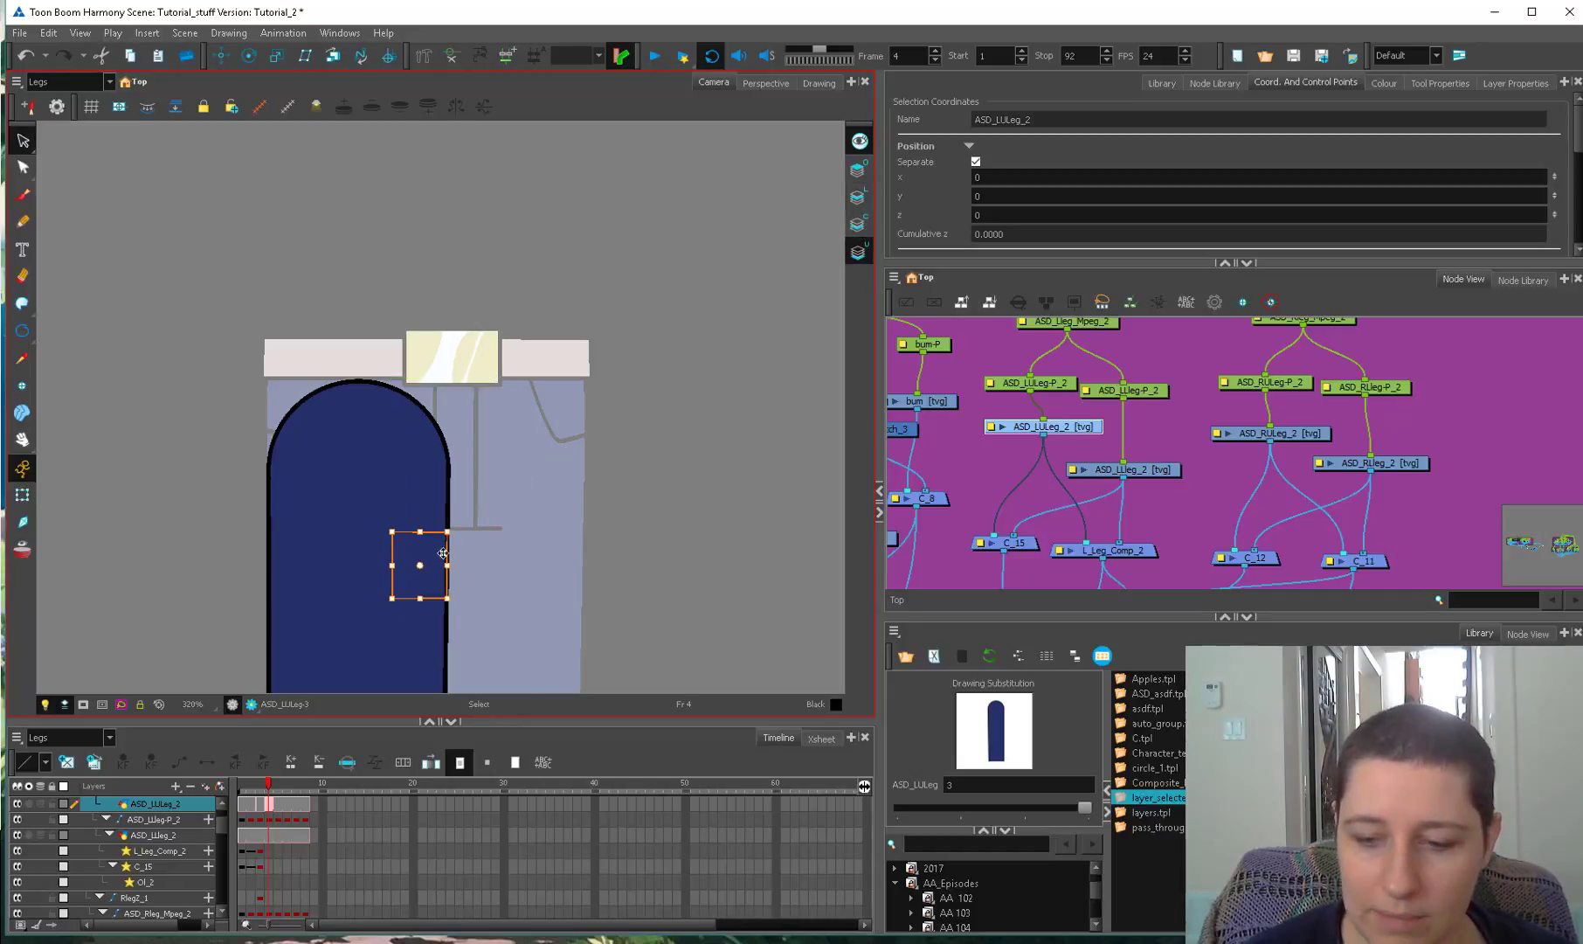
Route ASD_LULeg_2 through a Ul node into the C_15 composite and add a NoUl node beside it.
scroll(1004, 542, down, 5)
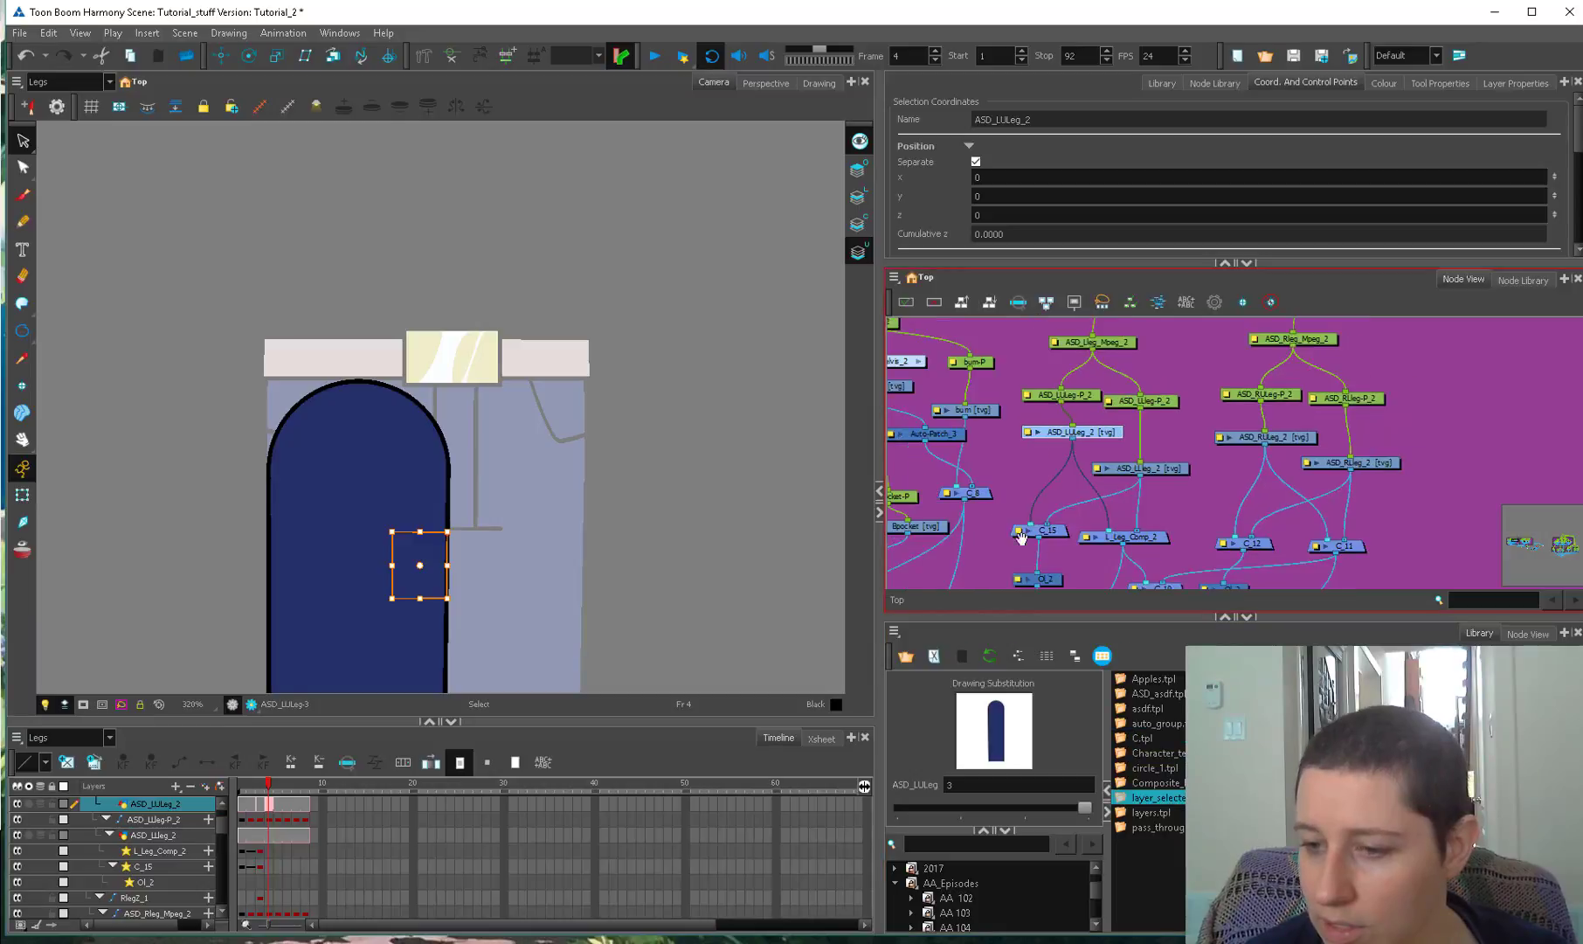
click(964, 572)
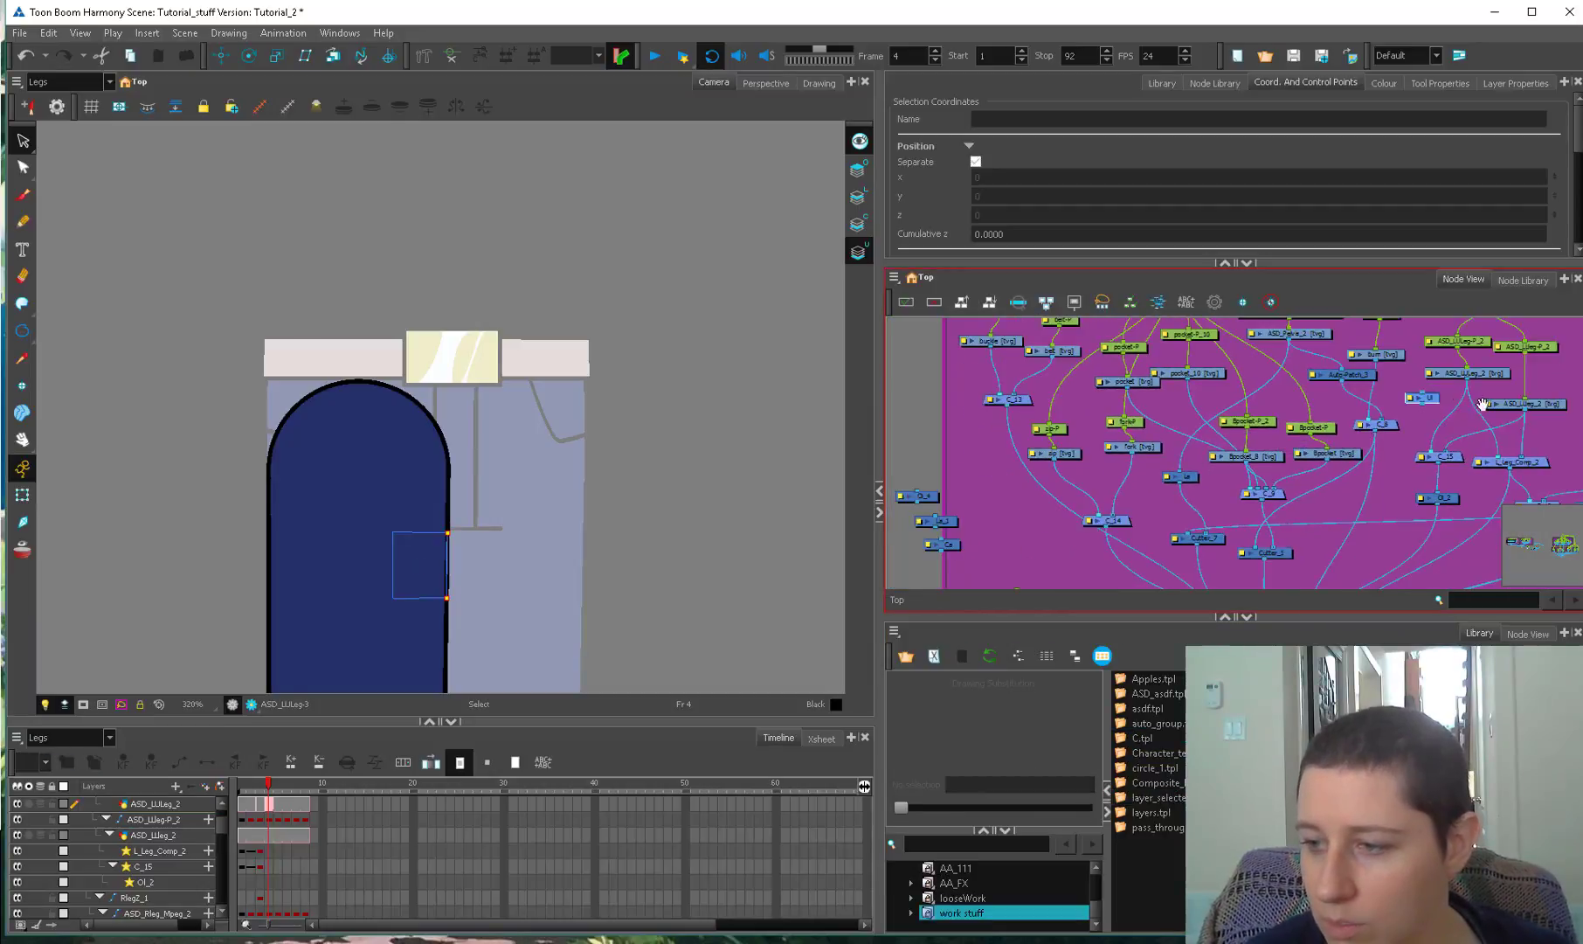
scroll(1077, 358, up, 5)
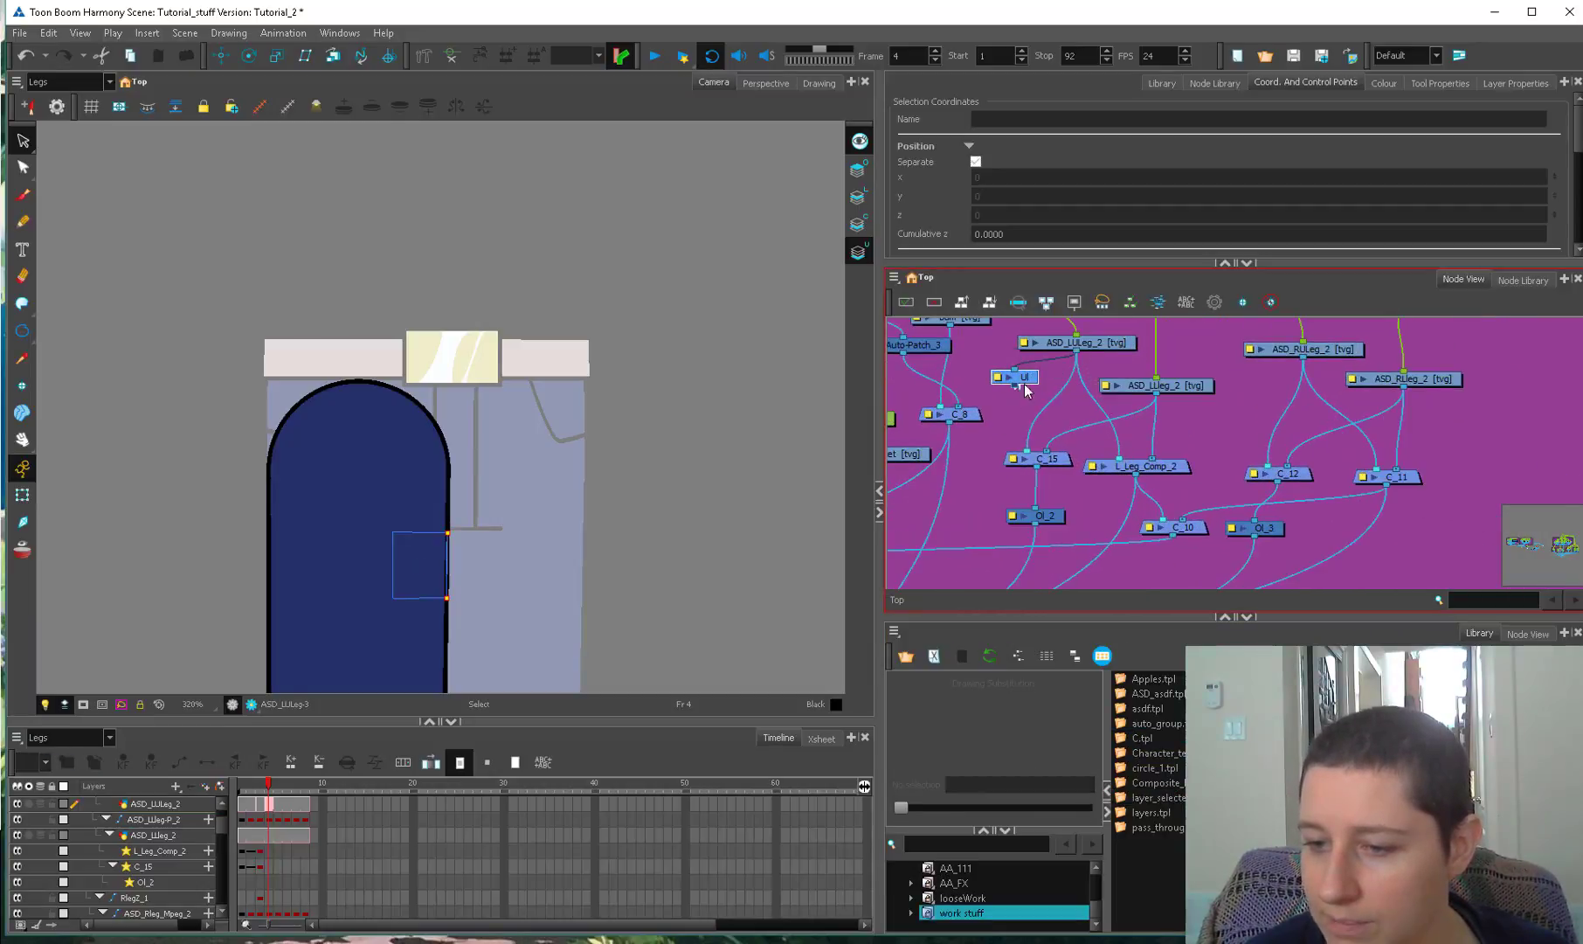
double_click(1022, 376)
key(Escape)
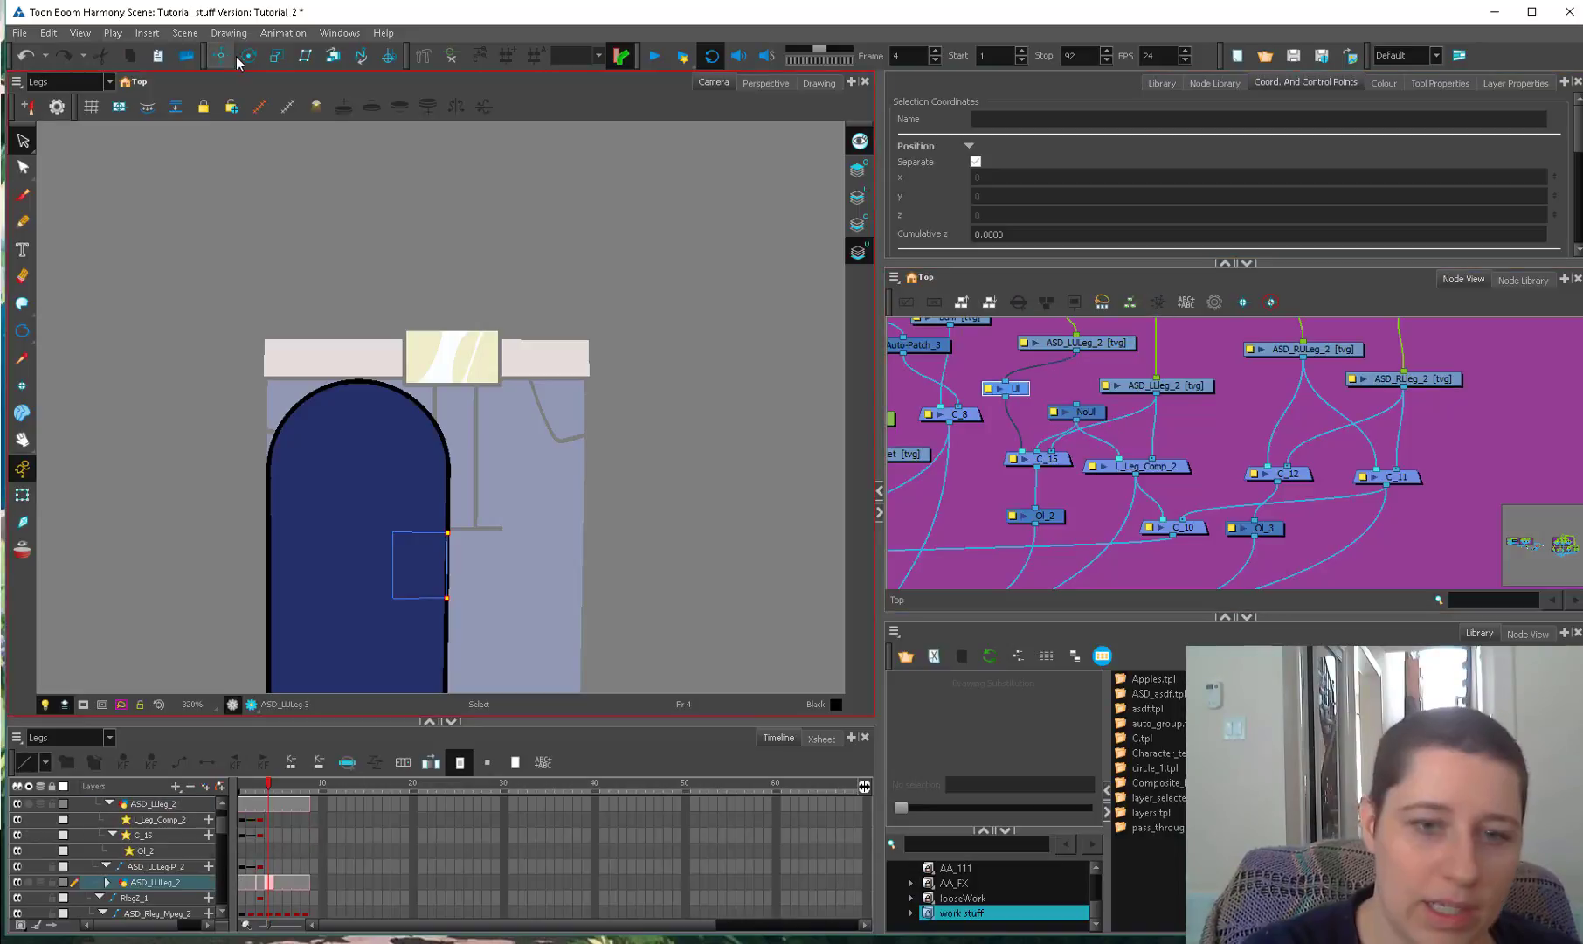
Duplicate the left upper-leg drawing node as ASD_LULeg_3 above the Ul node and give it its own parent peg.
click(248, 56)
scroll(557, 458, down, 5)
click(992, 445)
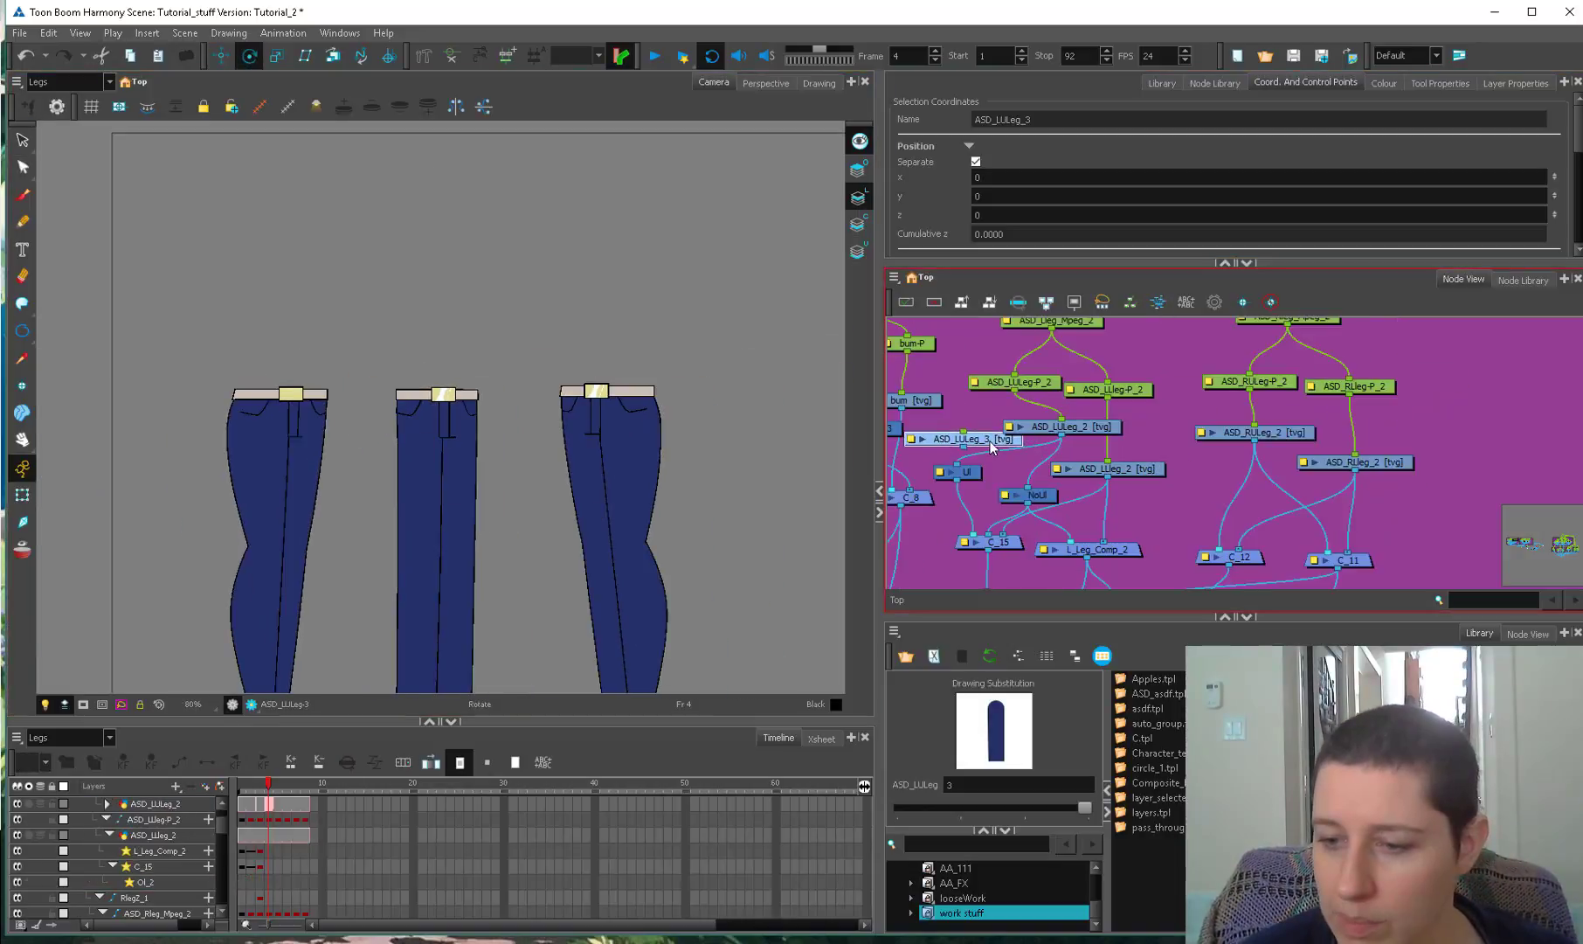
key(ctrl+p)
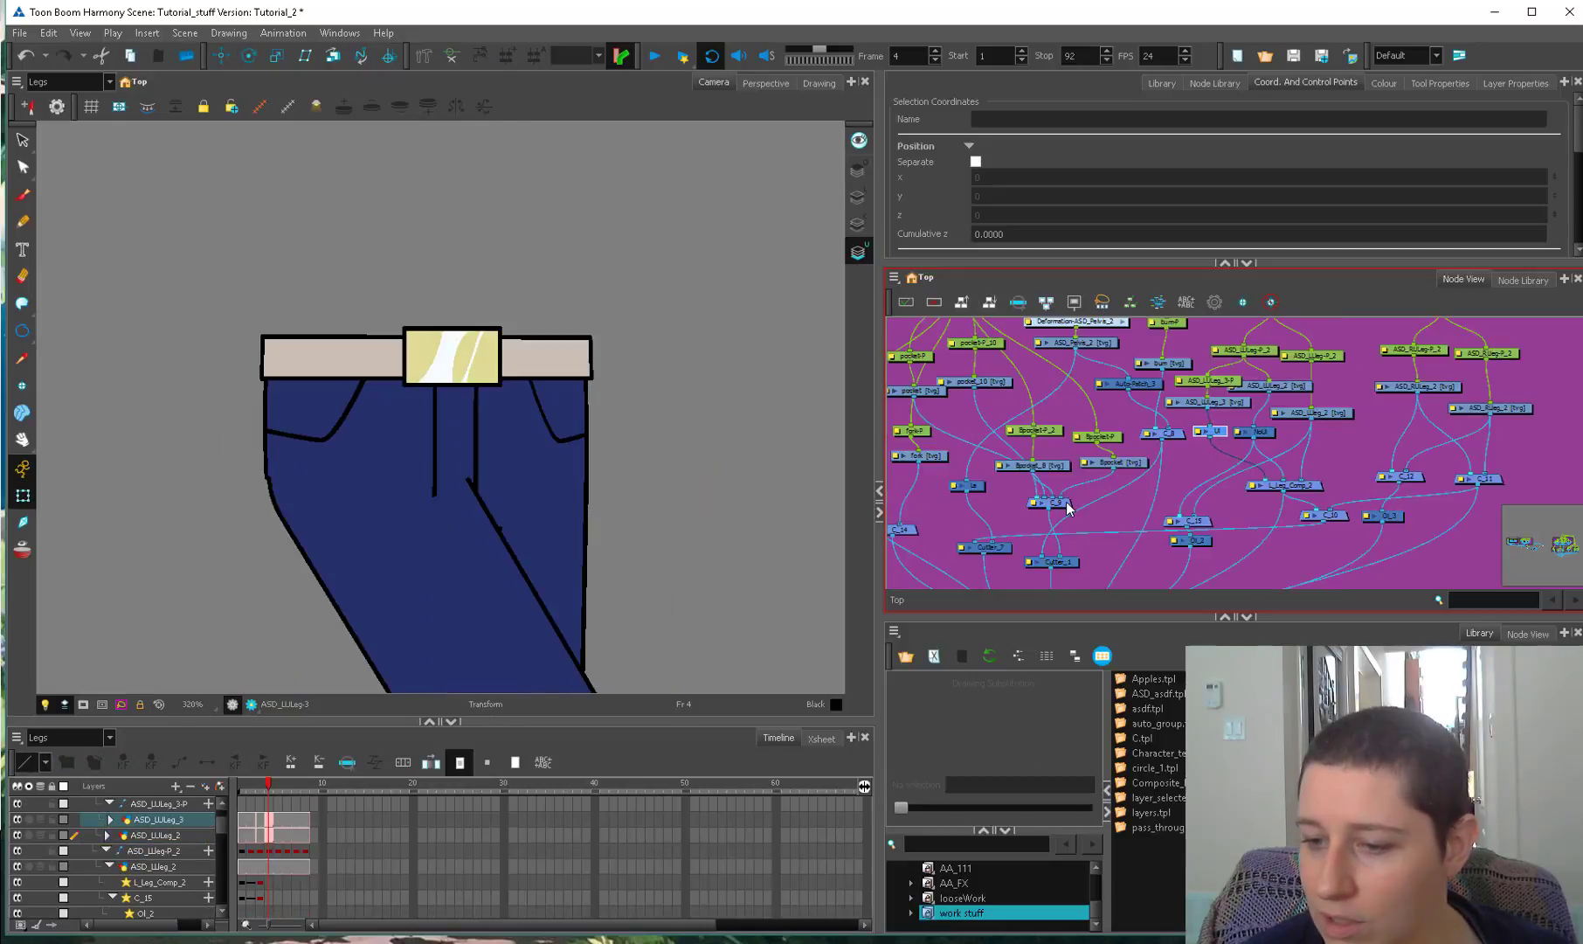
Examine how the pelvis composites, the Cutter_1 node and the bum-P peg are connected in the node network.
drag(1067, 509, 1030, 525)
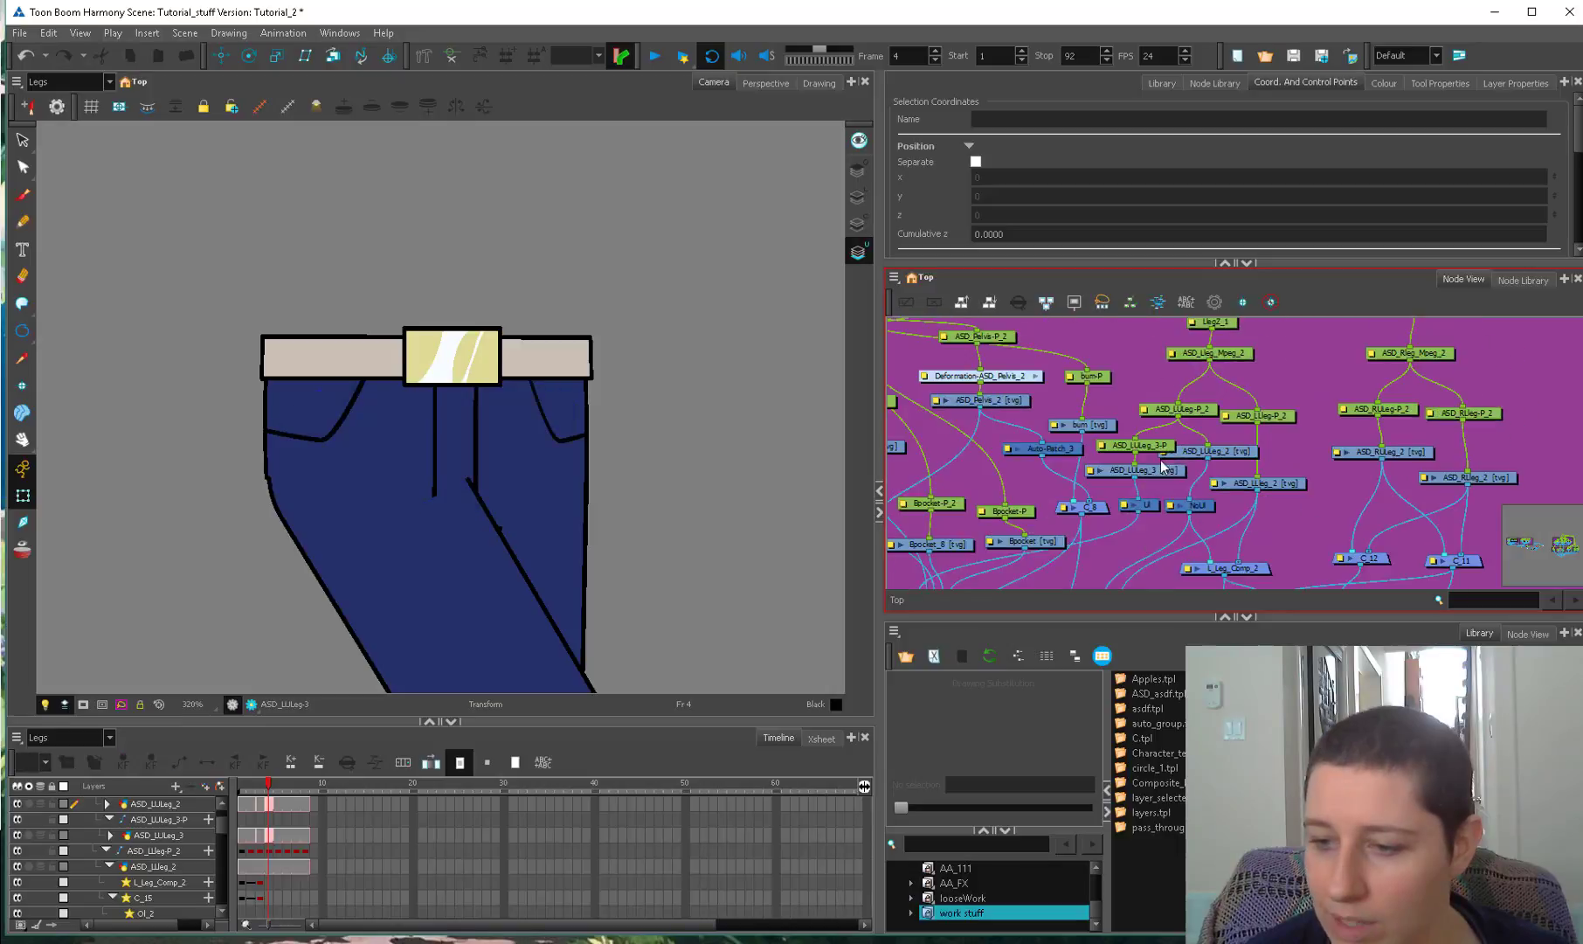
click(1162, 460)
scroll(1119, 471, down, 3)
click(1081, 470)
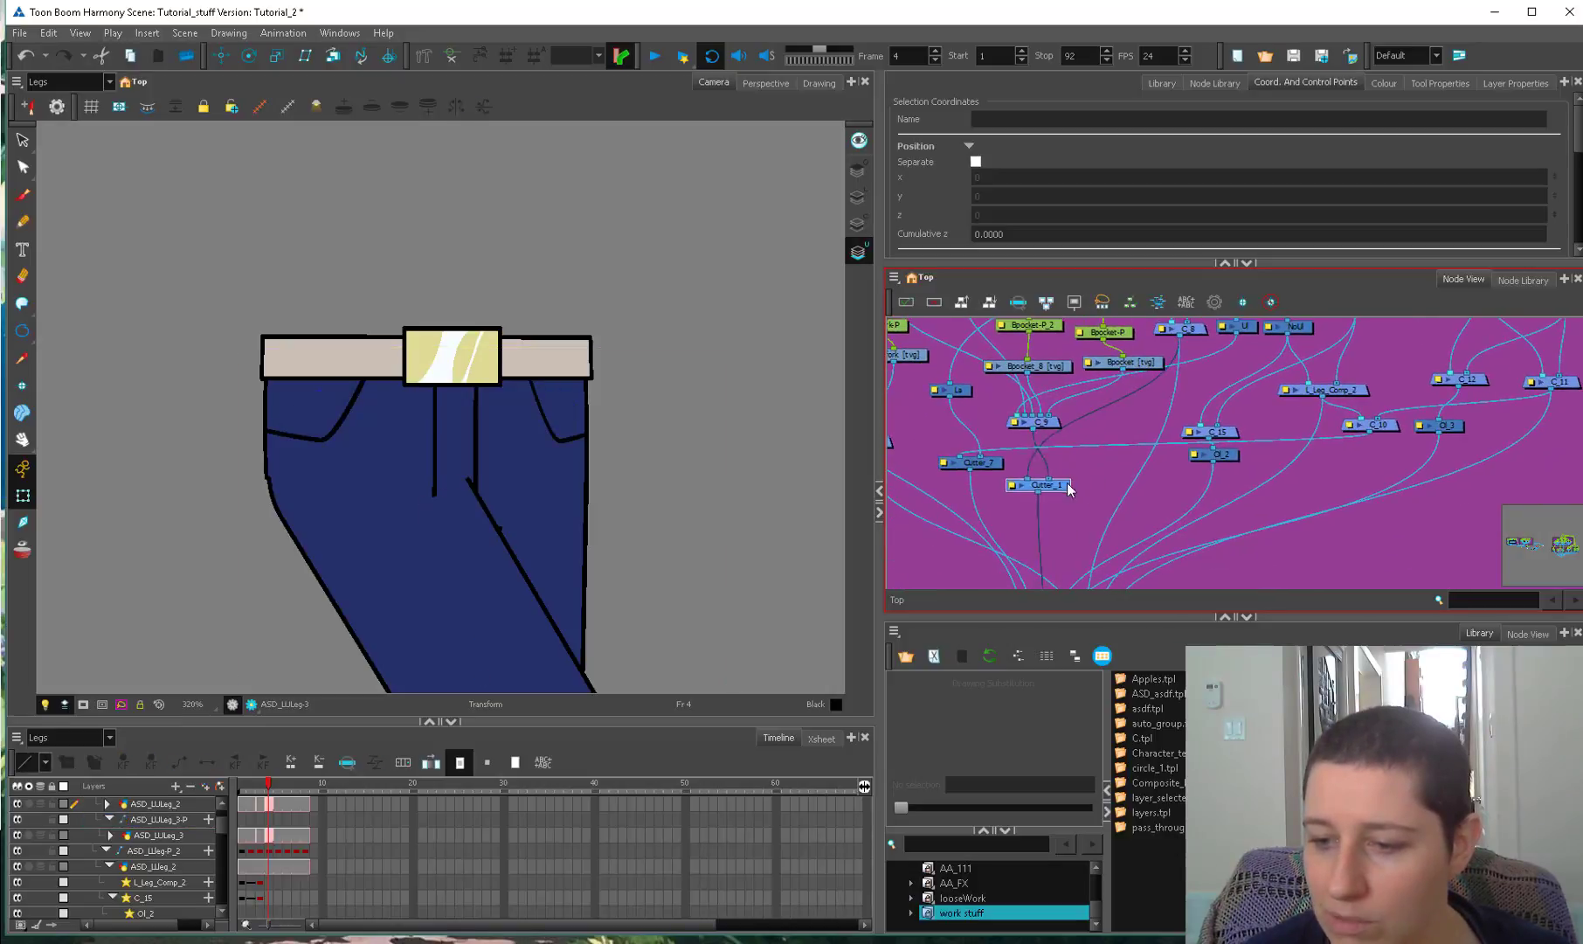
scroll(1106, 371, up, 4)
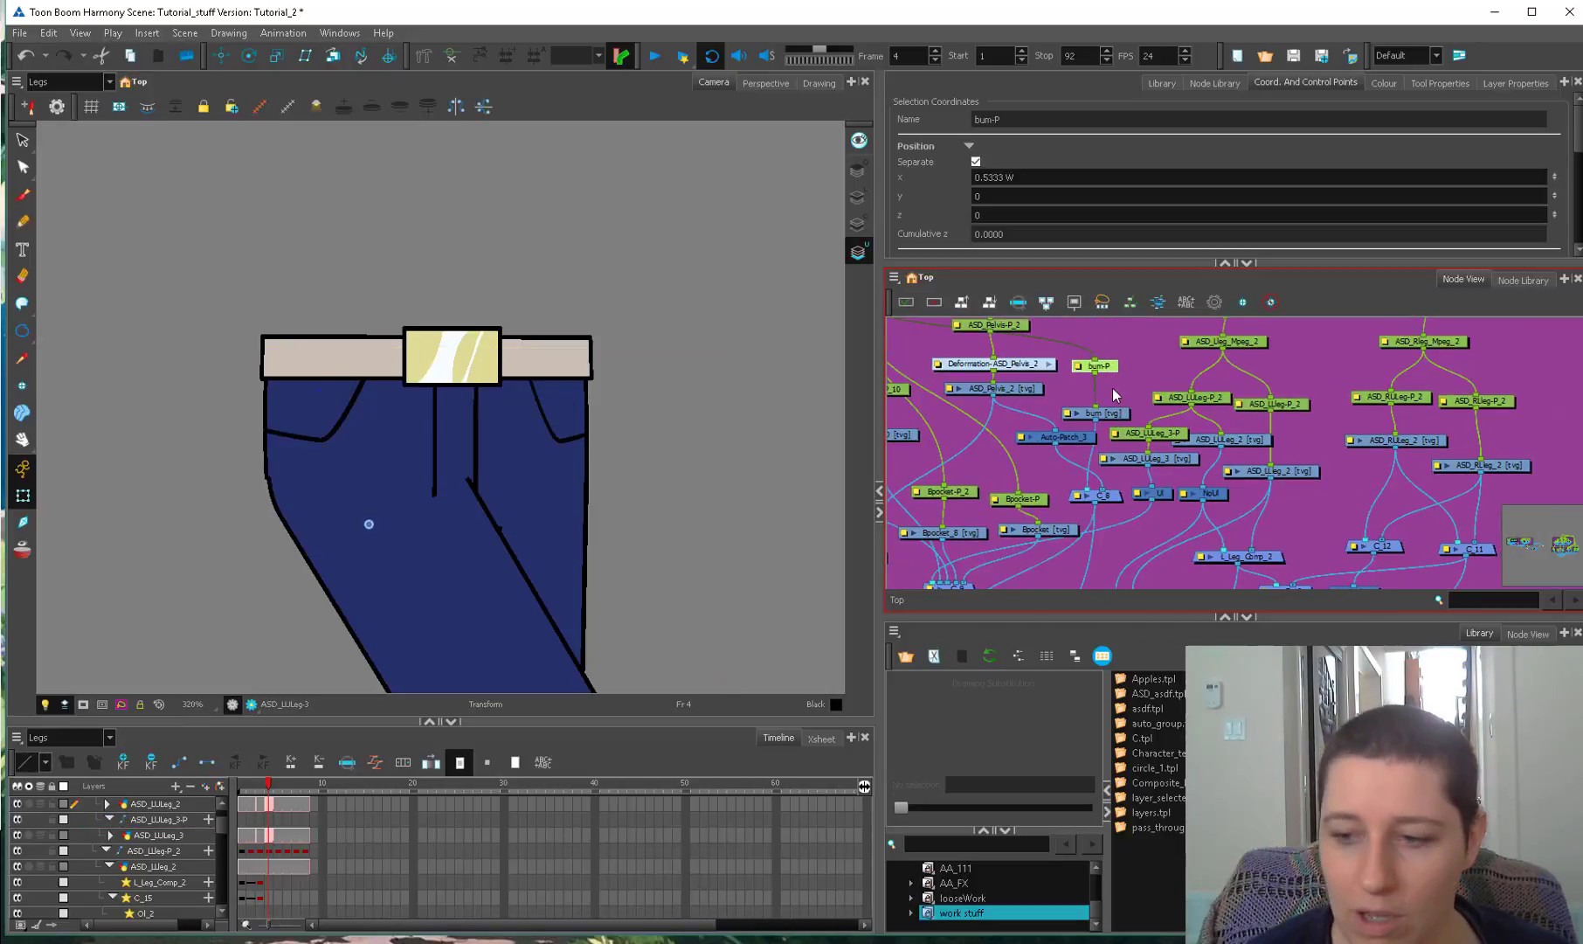
Reshape the upper curve of the ASD_LULeg_3 underlay patch at the crotch with the Contour Editor.
click(365, 523)
mouse_move(472, 669)
mouse_down()
mouse_move(654, 548)
mouse_move(468, 661)
mouse_move(530, 609)
mouse_move(483, 685)
mouse_move(459, 651)
mouse_up()
key(alt+q)
key(2)
key(2)
click(452, 526)
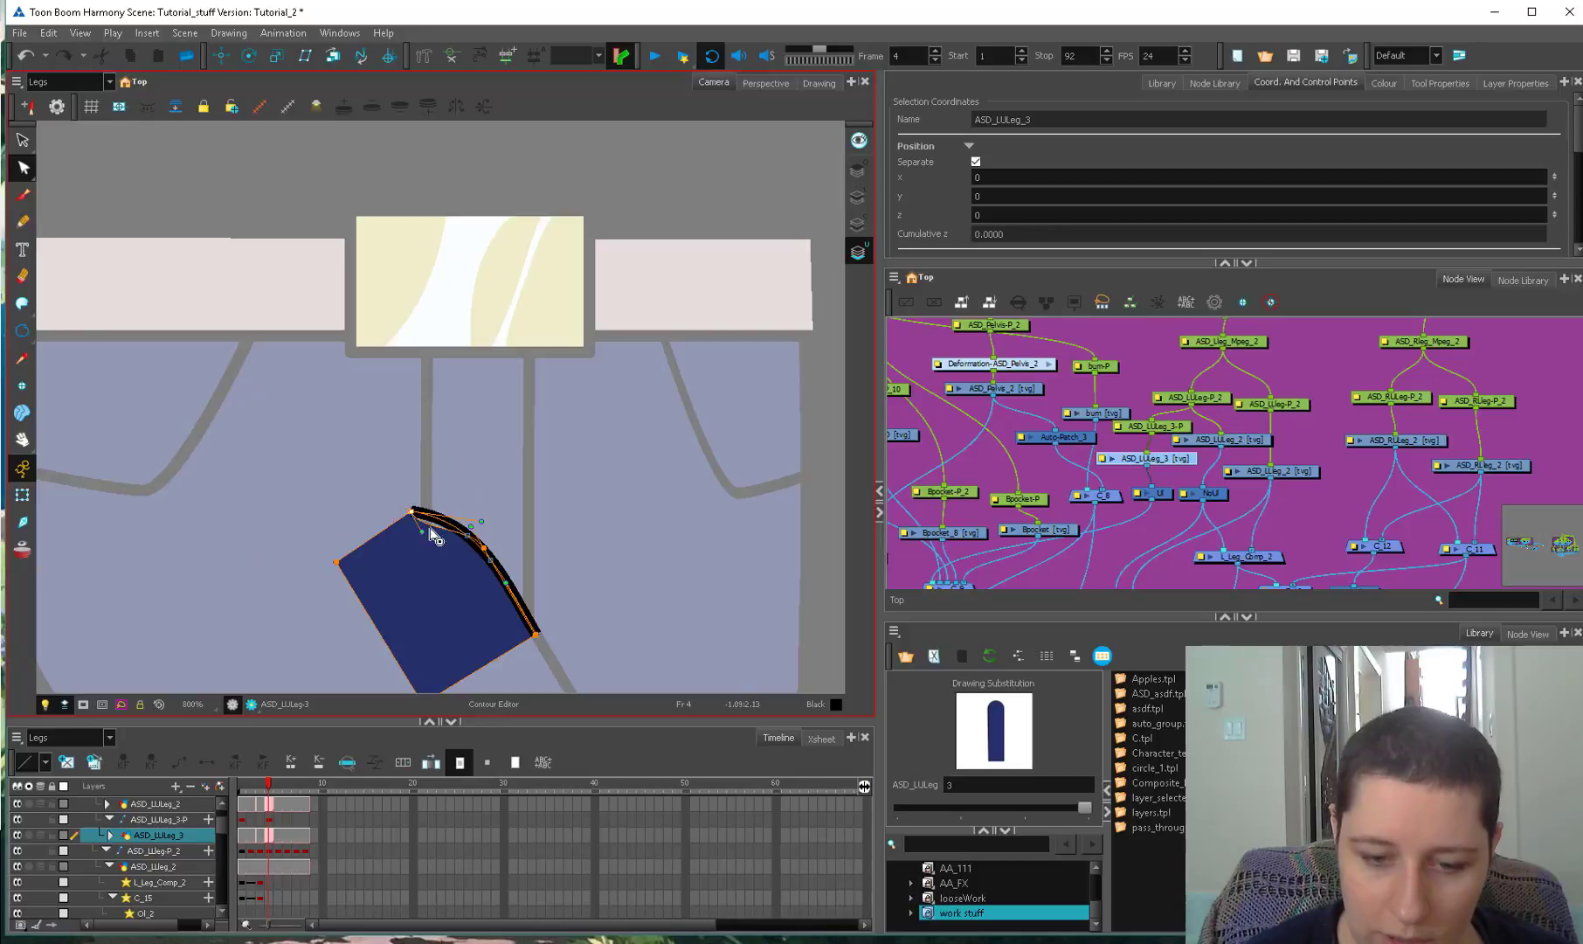
key(1)
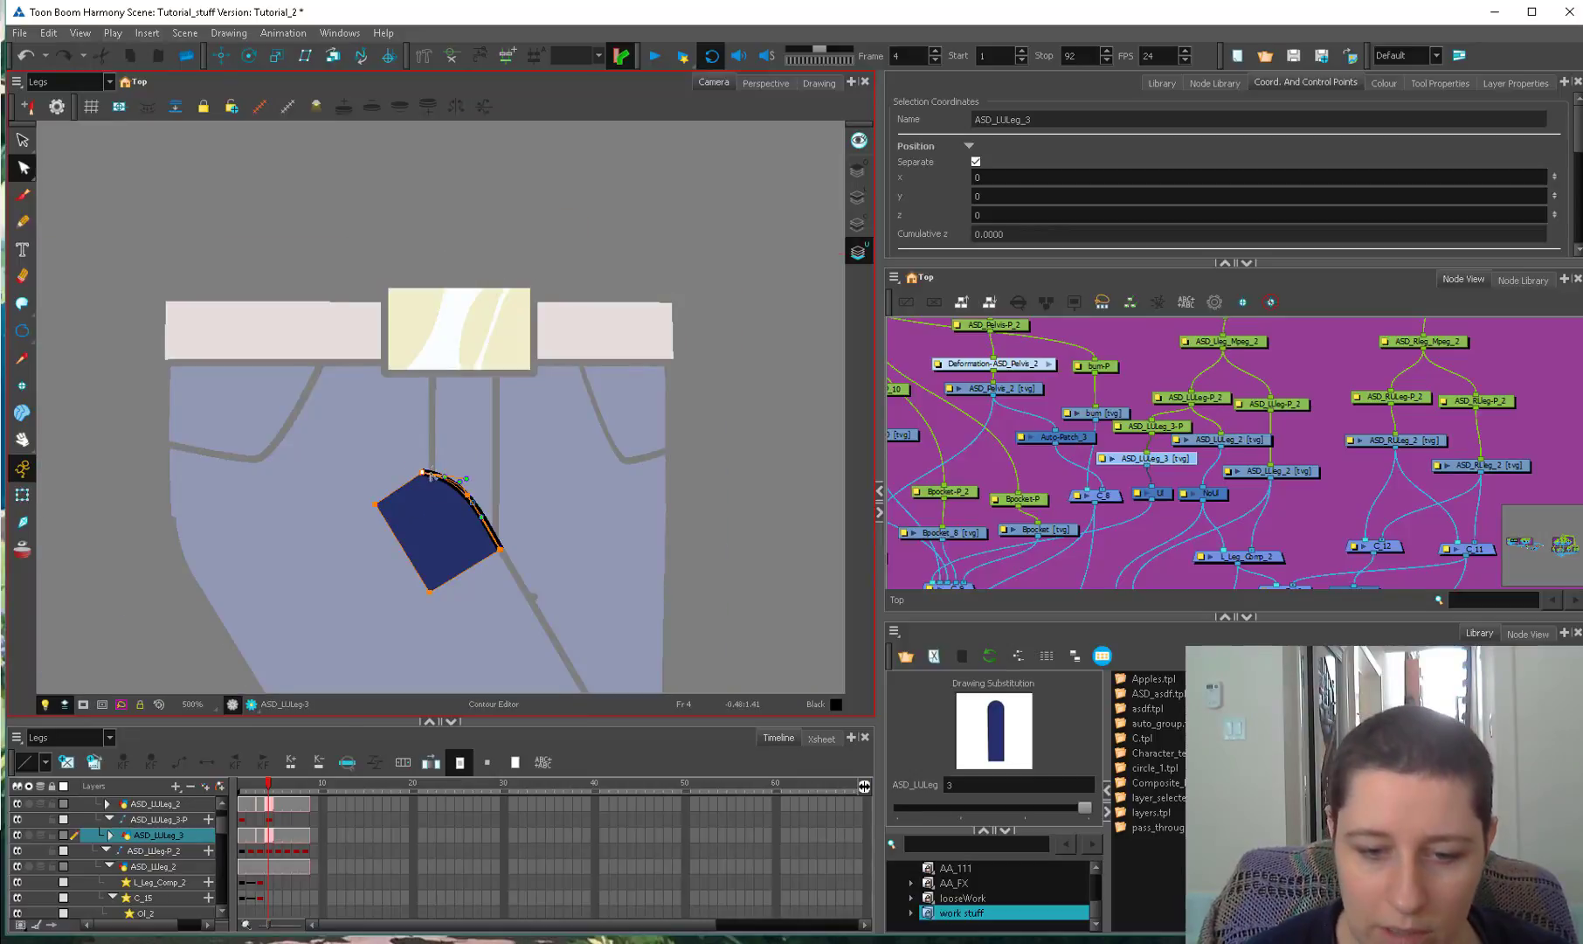
key(shift+t)
Rotate the straight pants' left leg further across the right leg with the knee bent, and check the hip join.
key(1)
key(1)
key(1)
key(1)
key(1)
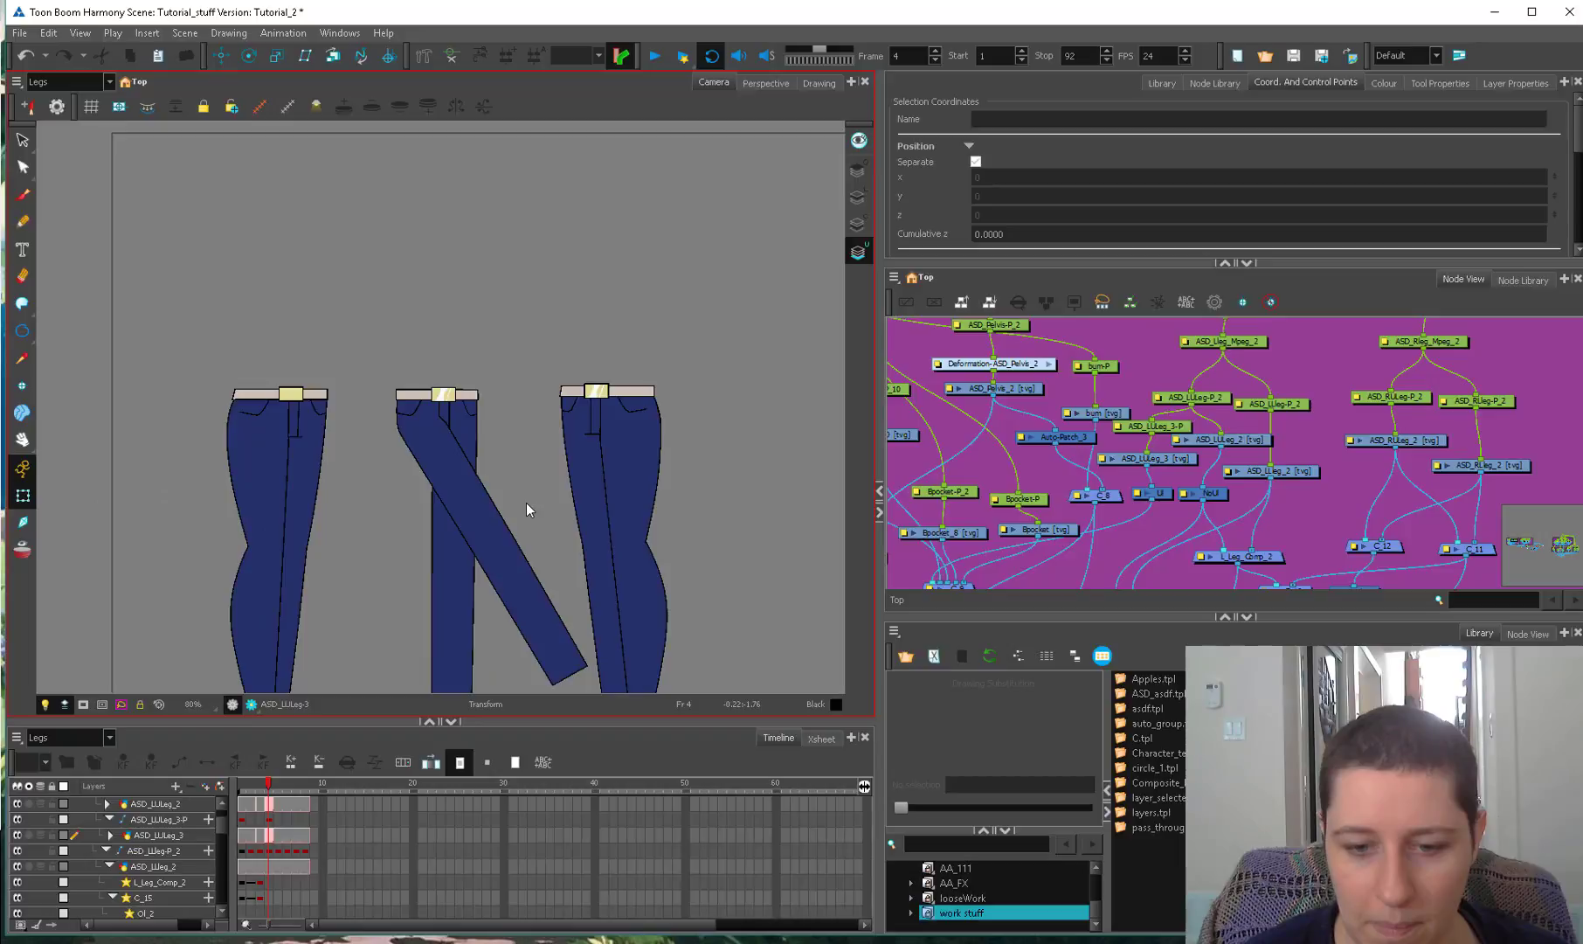
drag(526, 503, 536, 454)
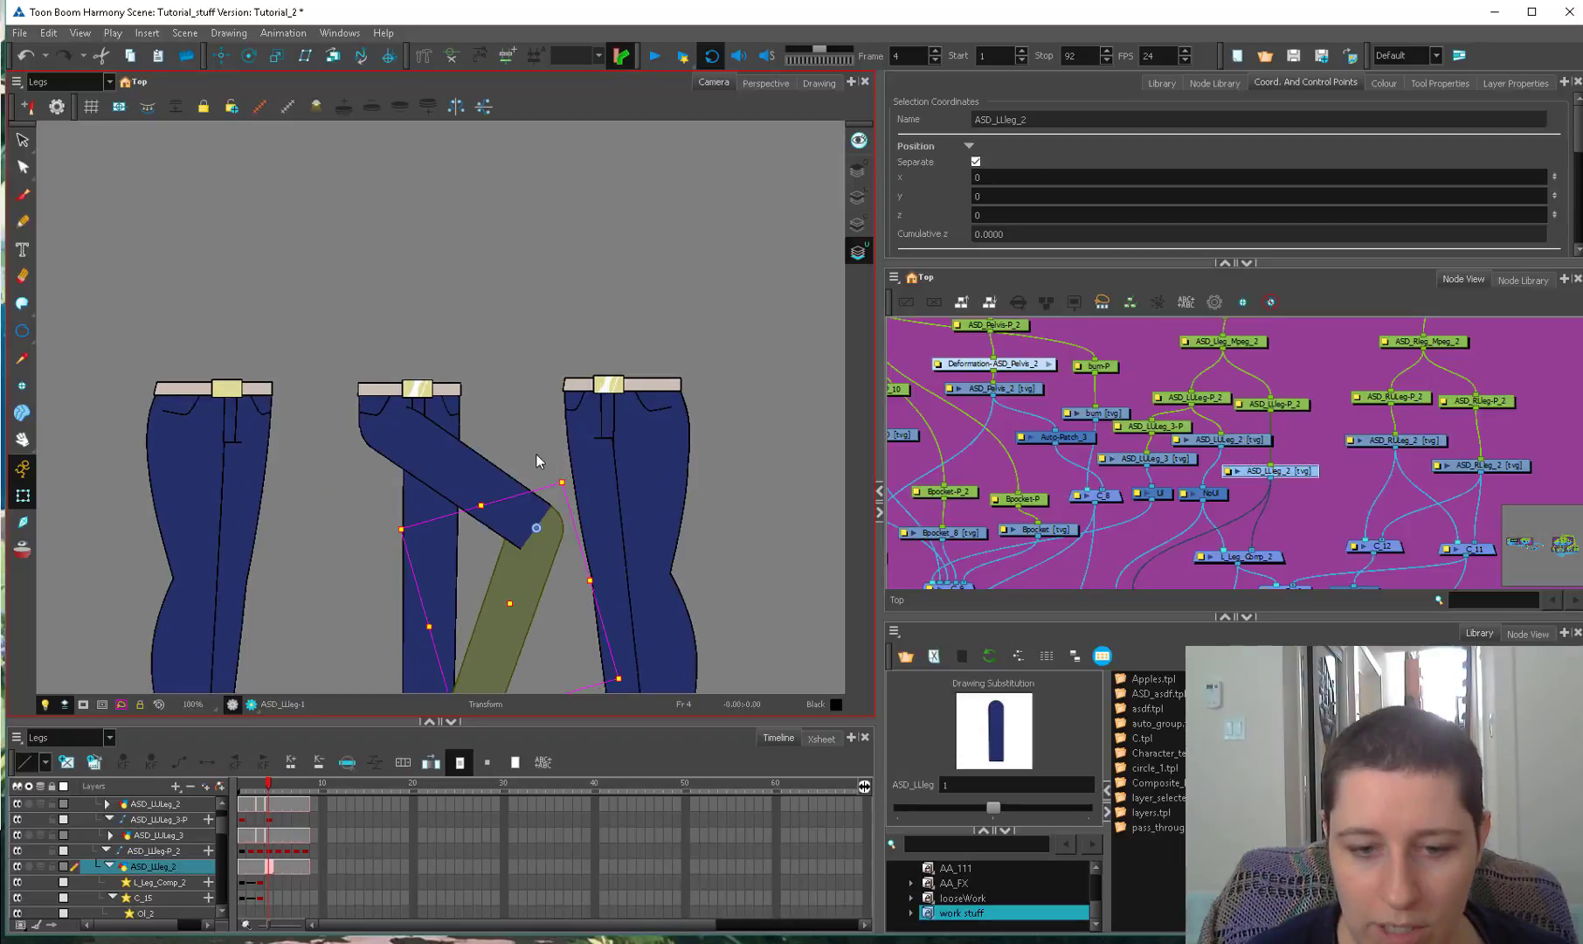
key(2)
key(2)
key(1)
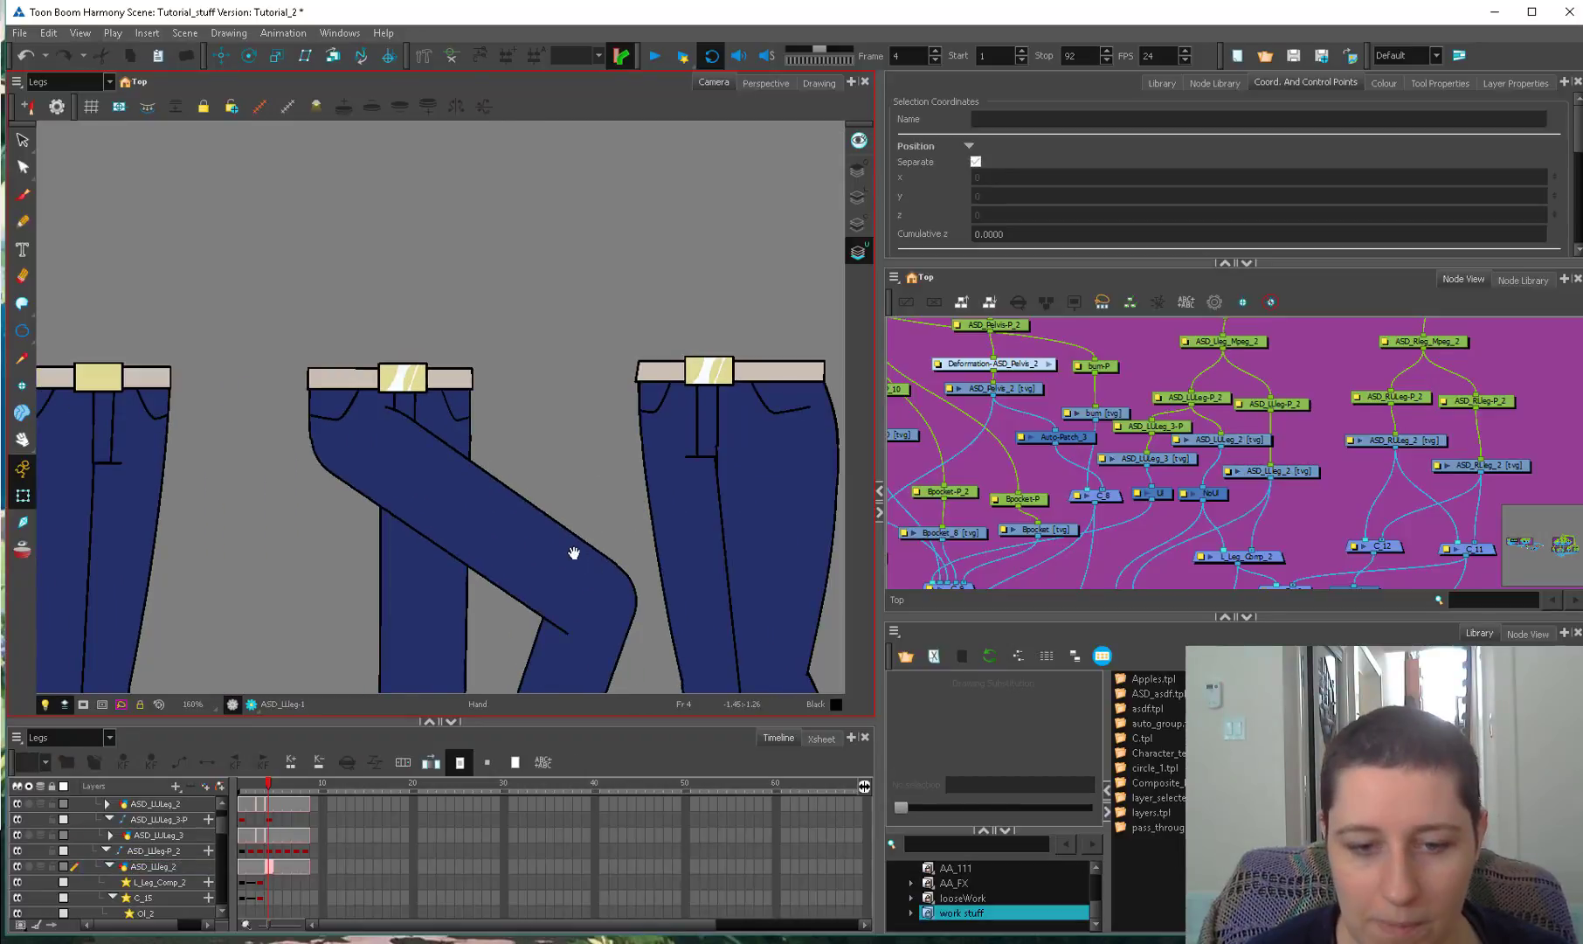
key(2)
key(2)
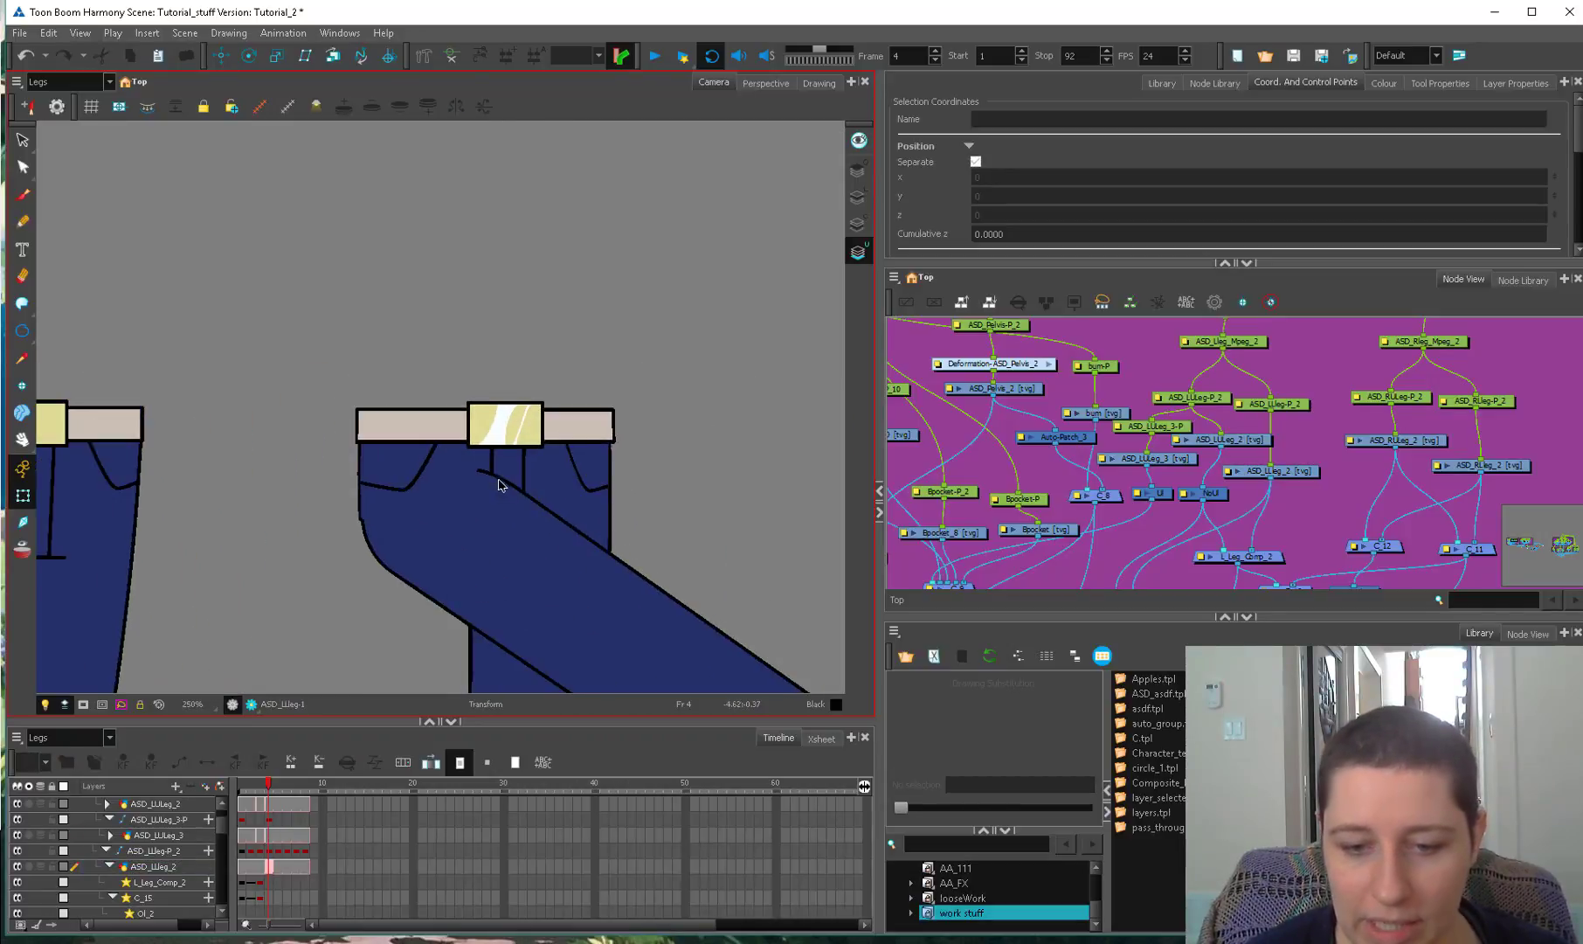
Undo the left leg's rotation back to the straight pose and select the ASD_LULeg_3 patch beside the zip.
click(548, 501)
key(ctrl+z)
click(493, 535)
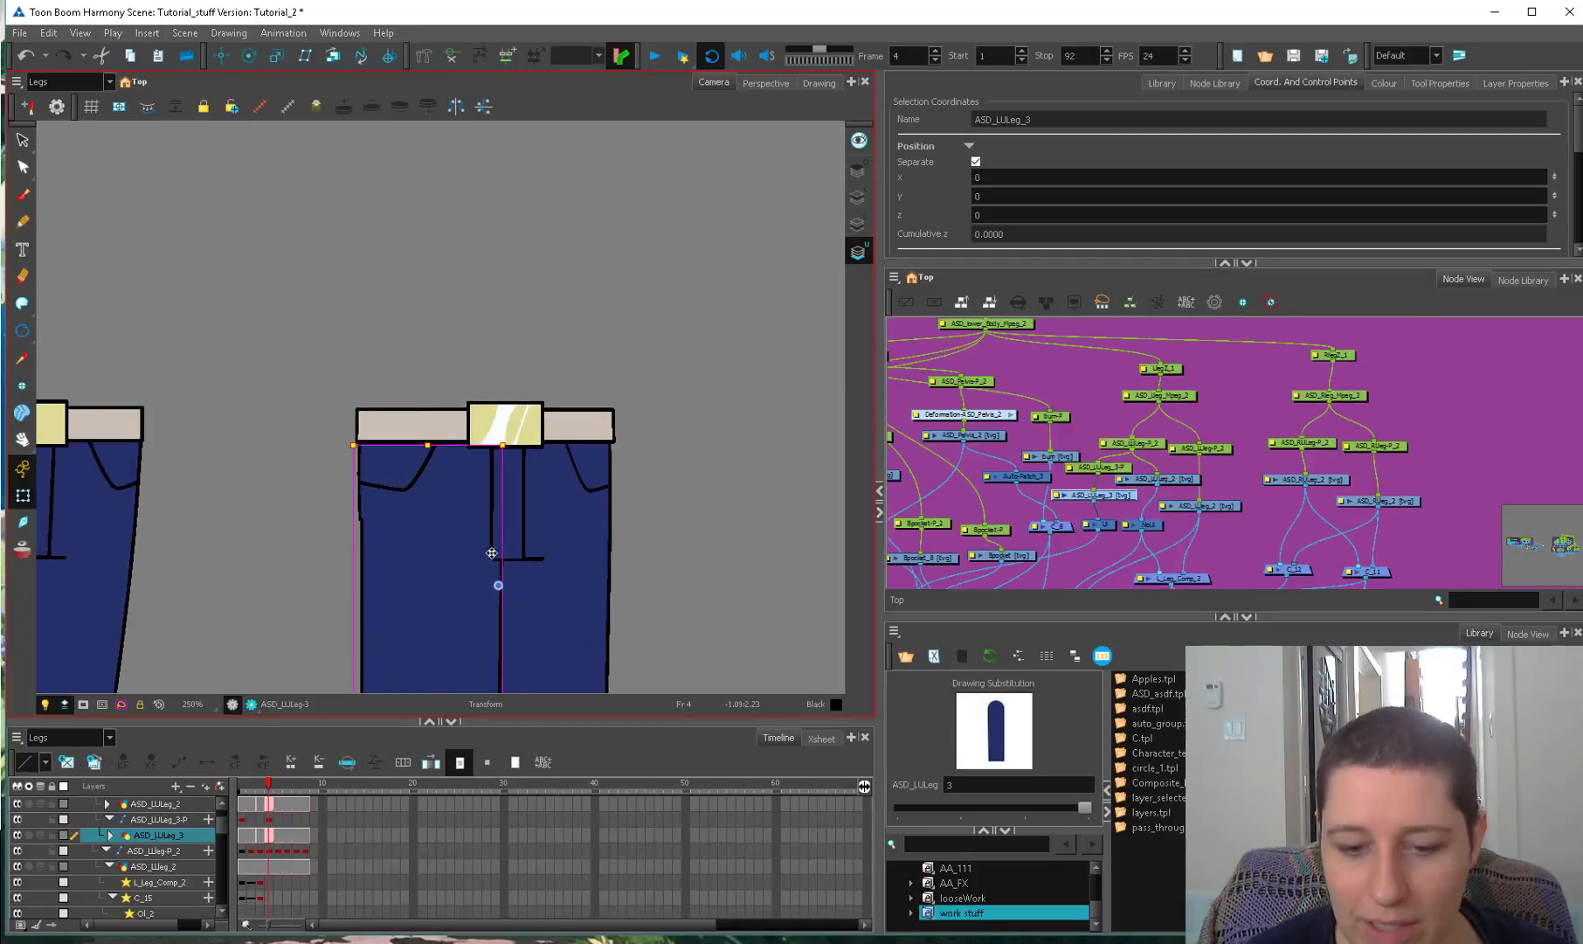
Shift the ASD_LULeg_3 patch up over the straight pants' pelvis to compare its alignment with the zip.
mouse_move(492, 553)
mouse_down()
mouse_move(476, 542)
mouse_move(490, 576)
mouse_up()
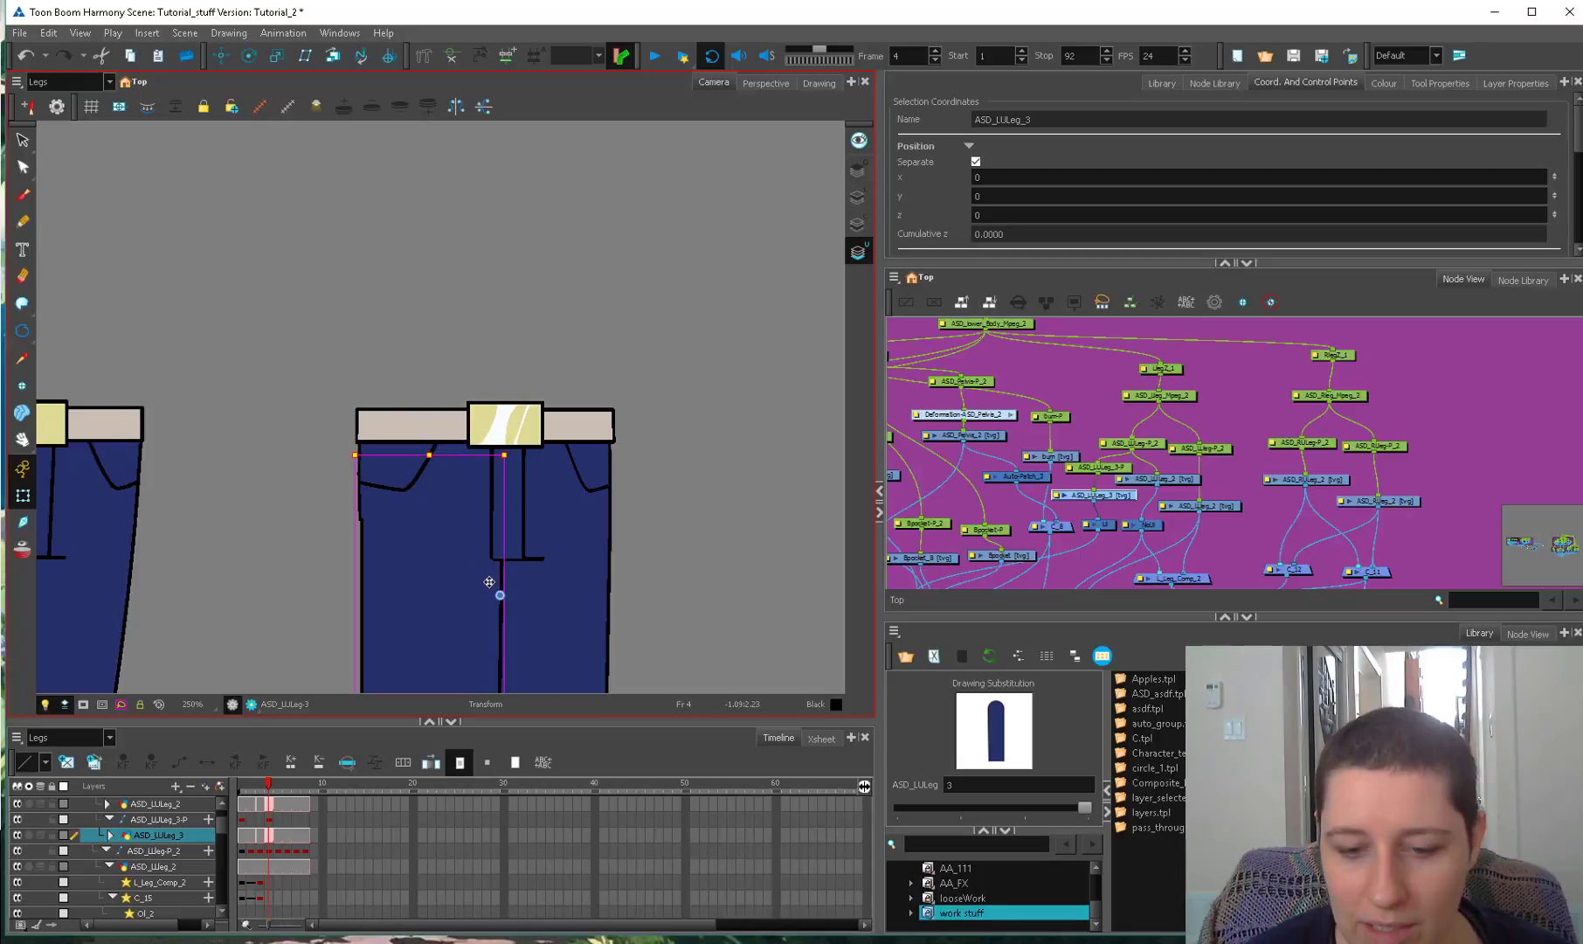
scroll(544, 669, down, 2)
scroll(410, 618, up, 4)
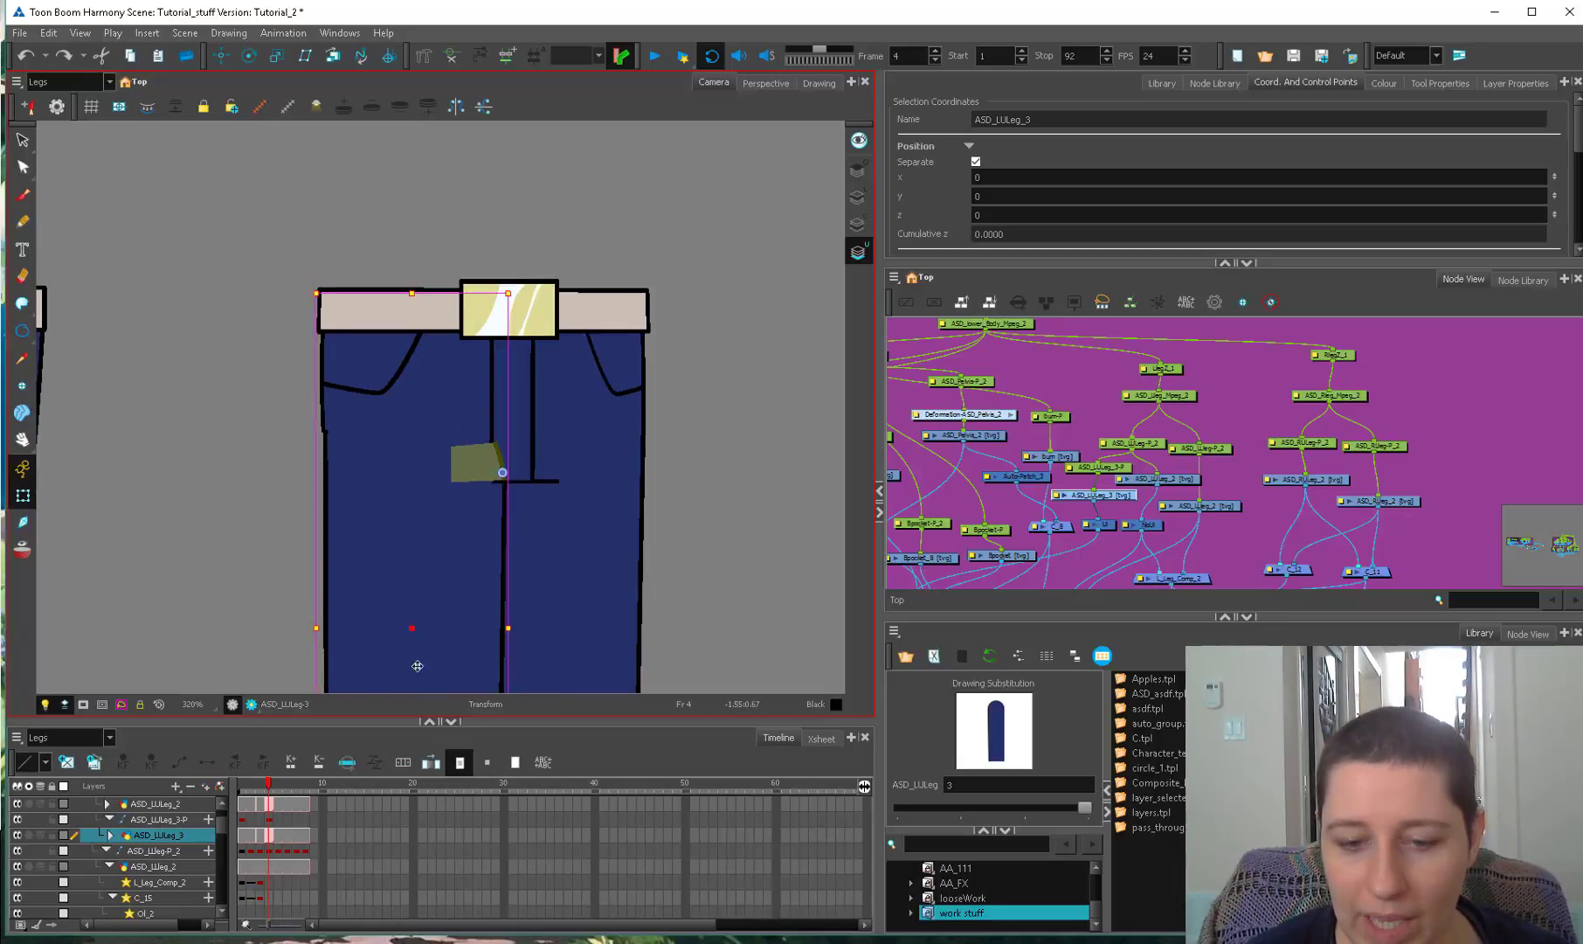
mouse_move(417, 621)
mouse_down()
mouse_move(416, 669)
mouse_move(417, 625)
mouse_up()
scroll(436, 594, down, 3)
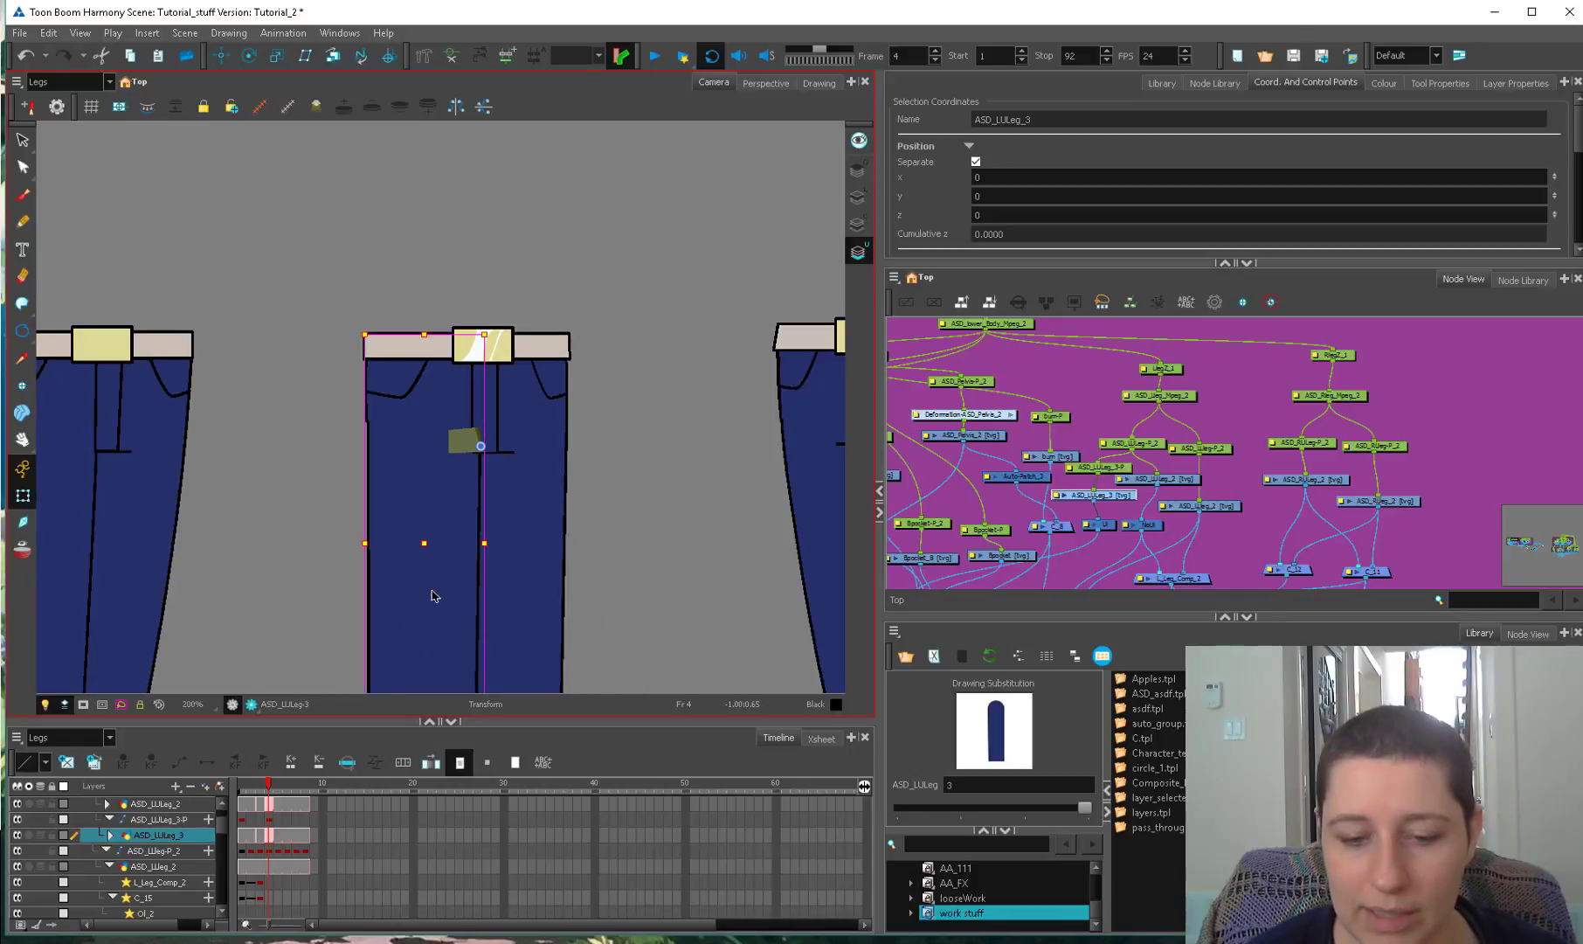
Delete the ASD_LULeg_3 patch drawing together with its peg and patch nodes from the node network.
scroll(498, 535, up, 1)
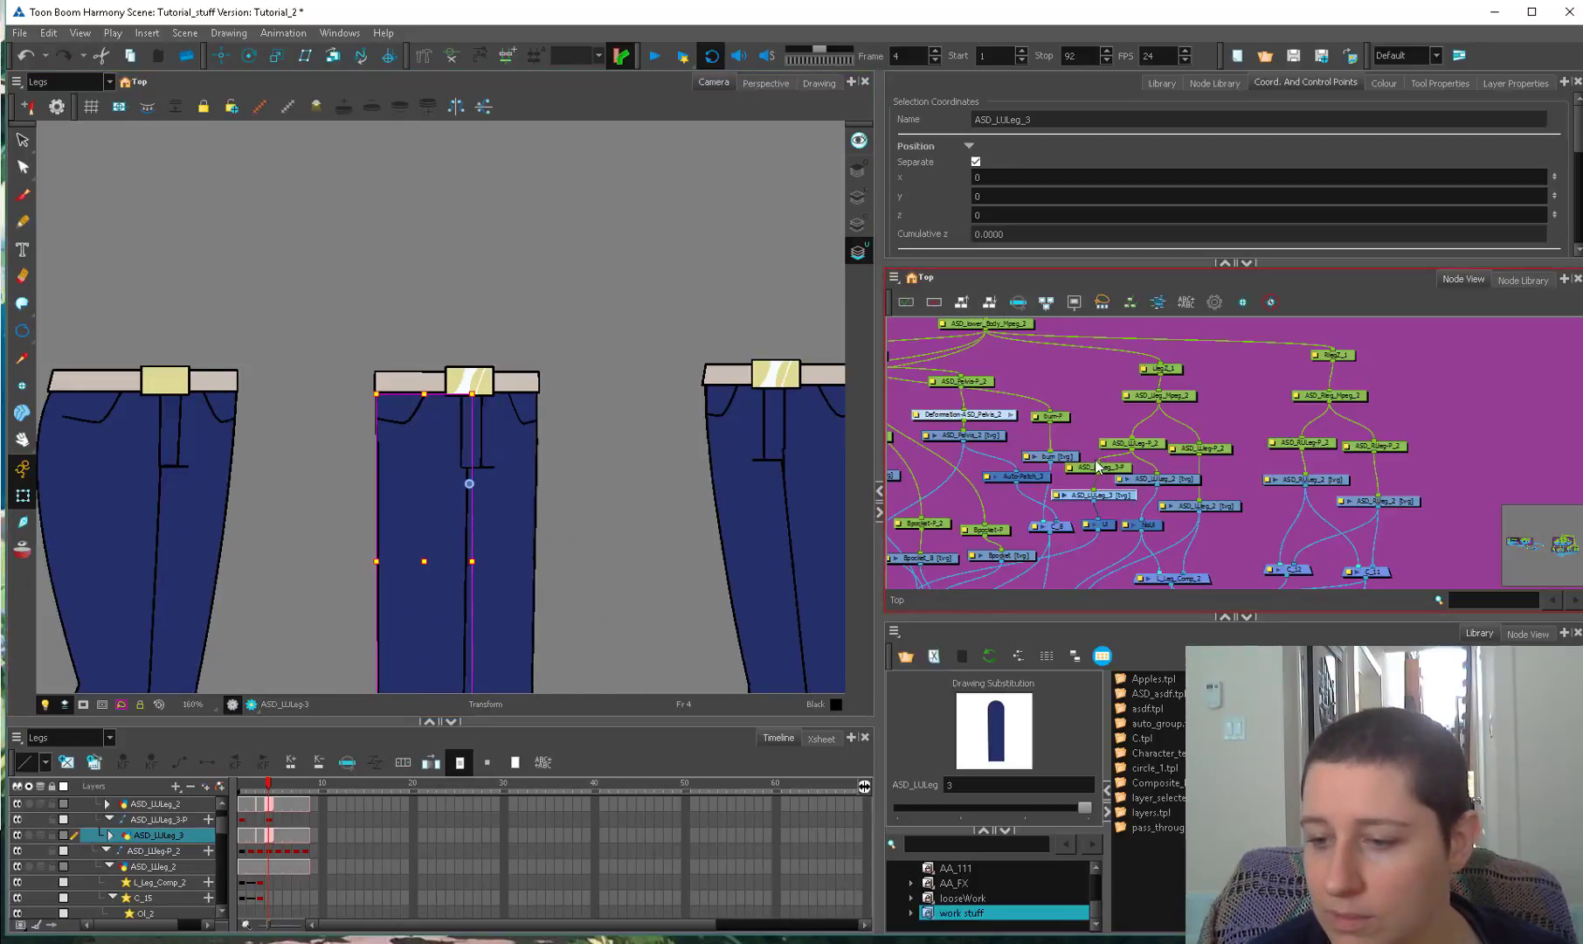
key(Delete)
scroll(516, 537, down, 1)
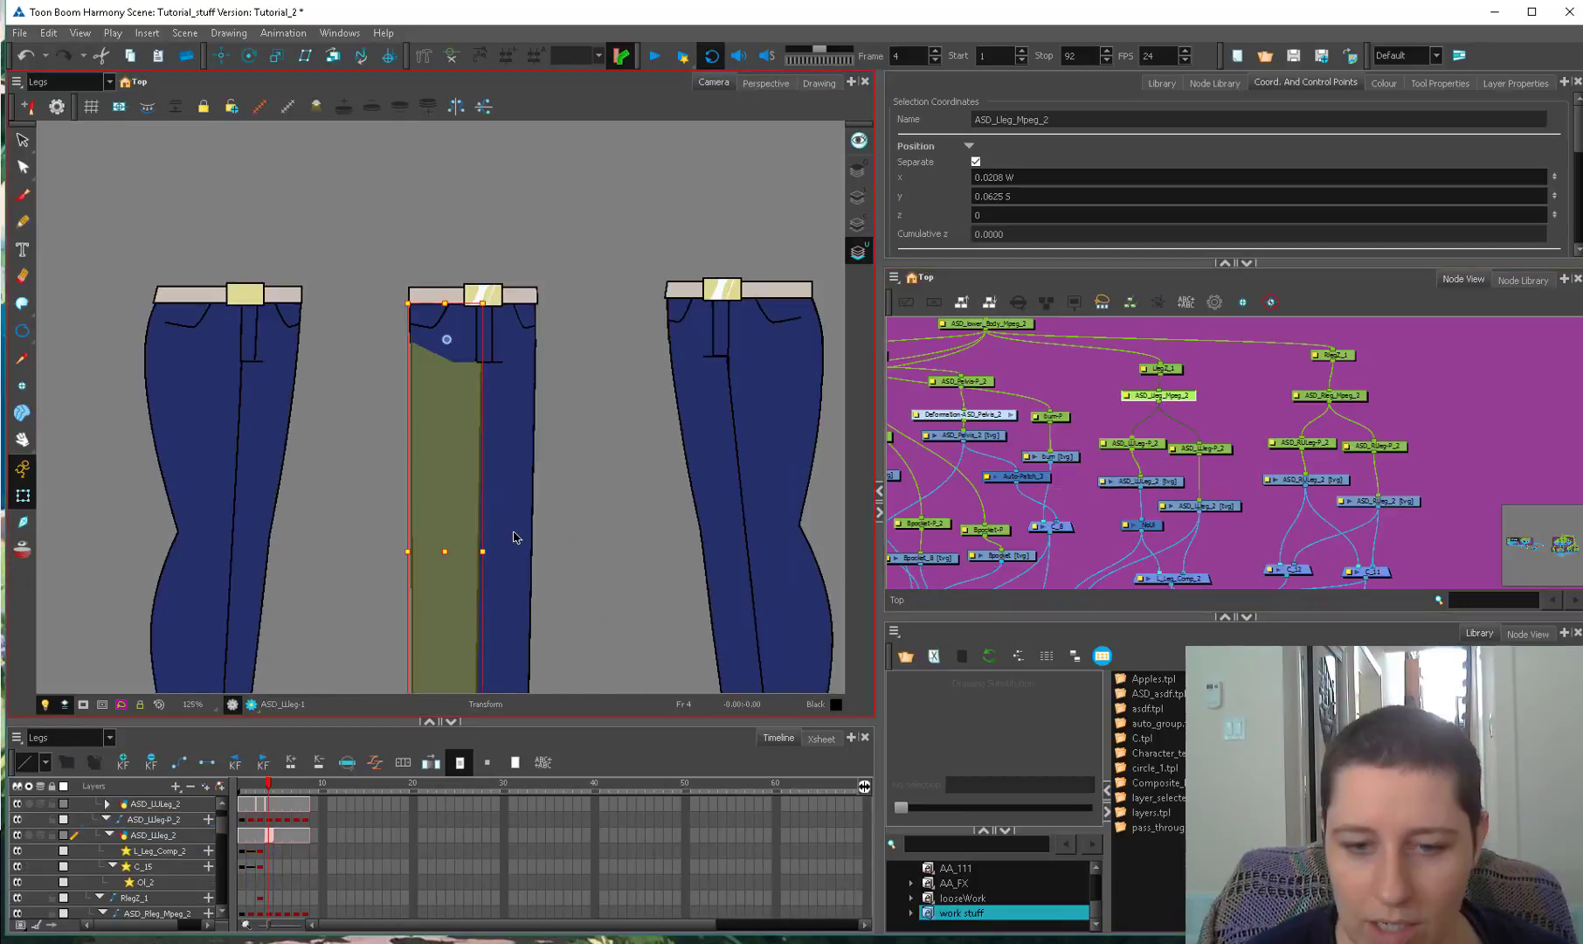
Rotate the straight pants' left leg across the right leg using ASD_Lleg_Mpeg_2.
scroll(528, 492, up, 2)
drag(472, 489, 611, 454)
scroll(630, 479, up, 1)
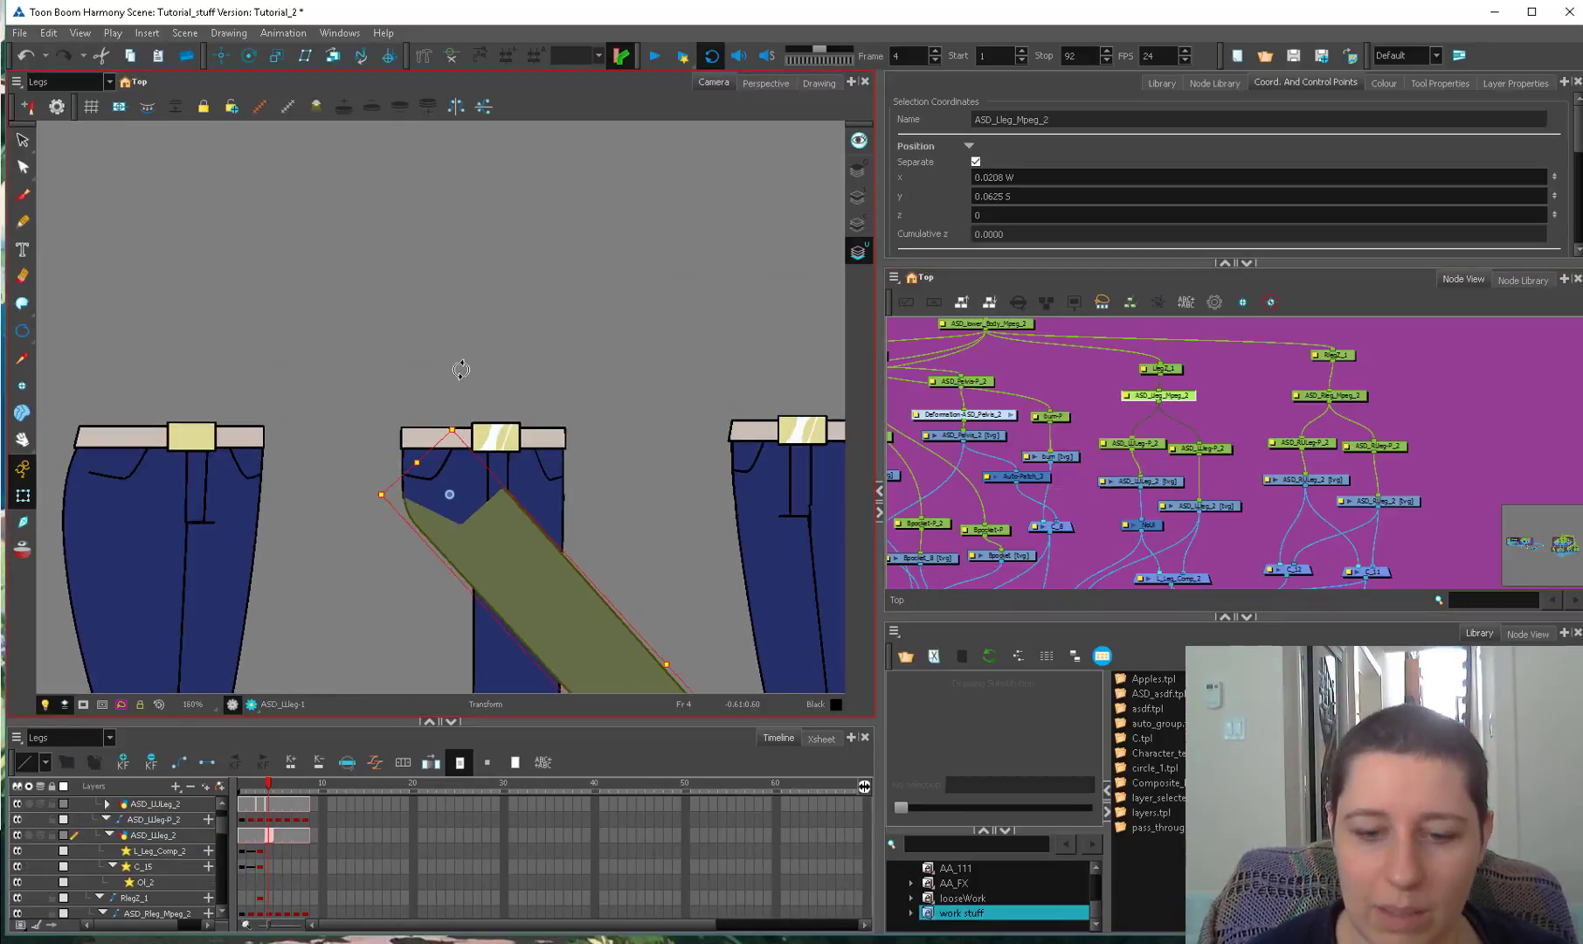
scroll(524, 476, up, 1)
Shift the zip, front pocket and buckle sideways on the pelvis toward the right leg, and clear the selection.
click(530, 489)
scroll(531, 489, down, 1)
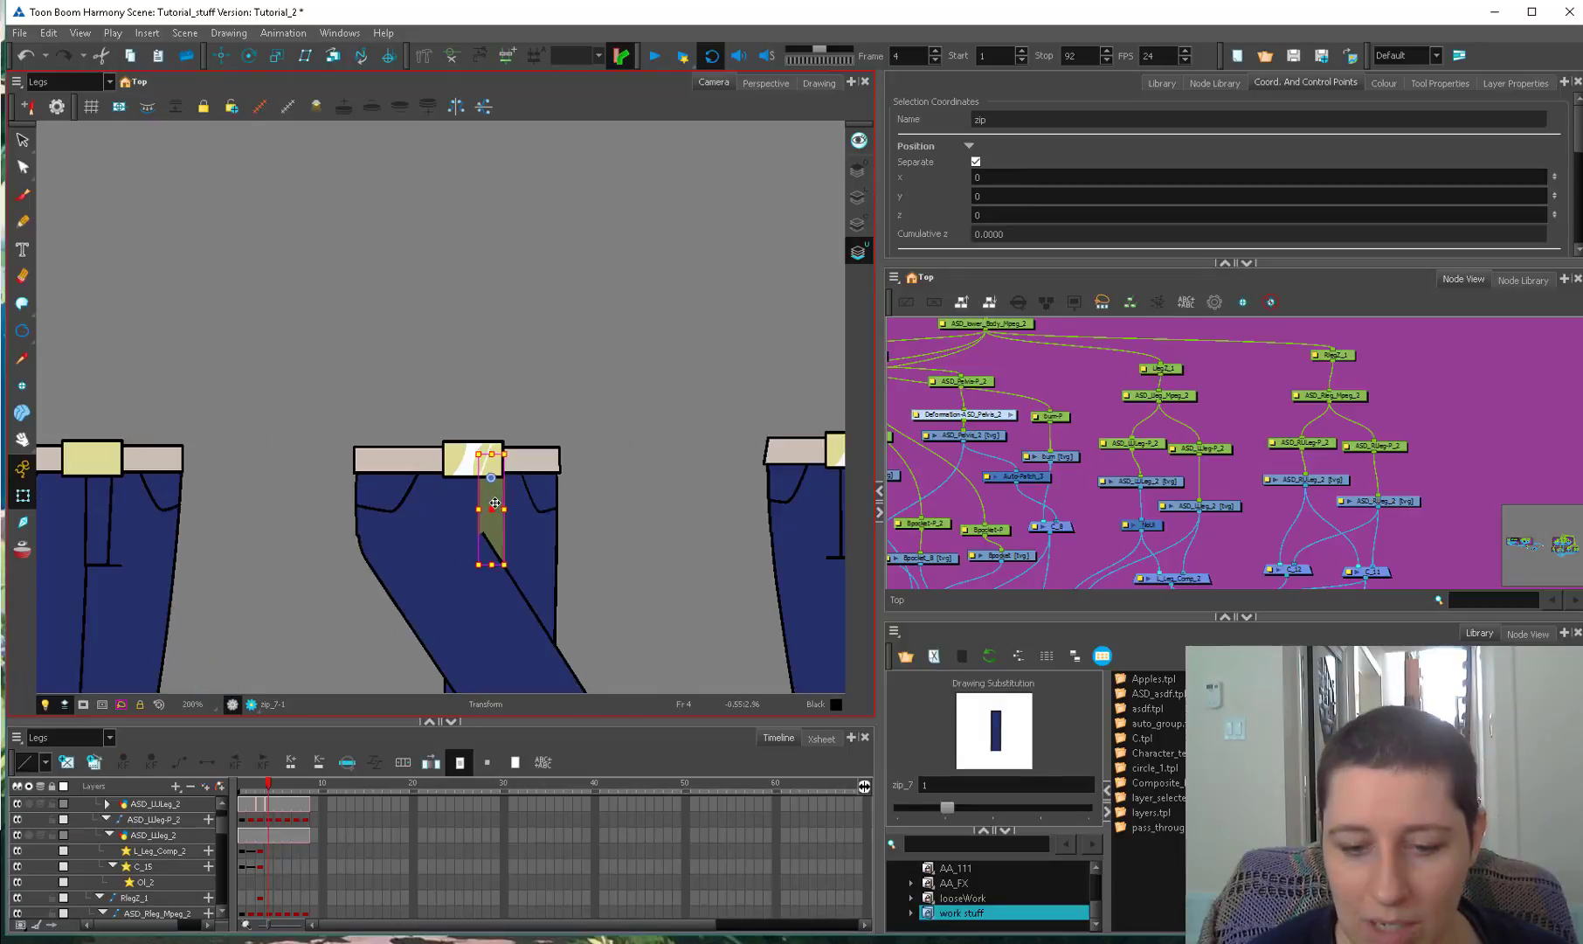
click(439, 505)
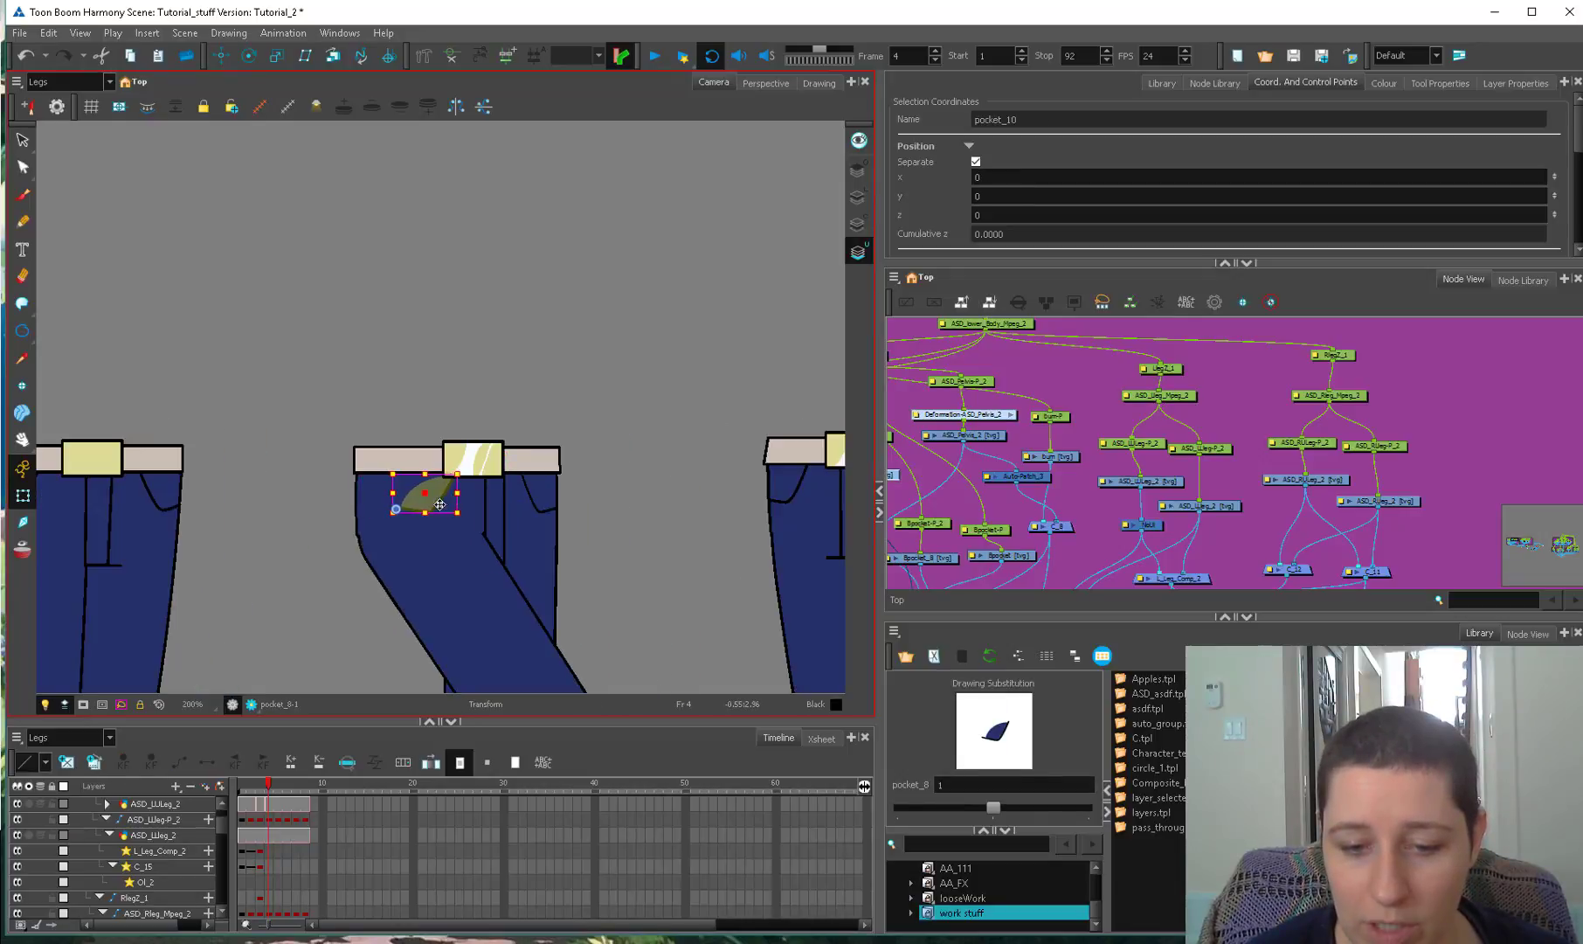
drag(497, 471, 516, 469)
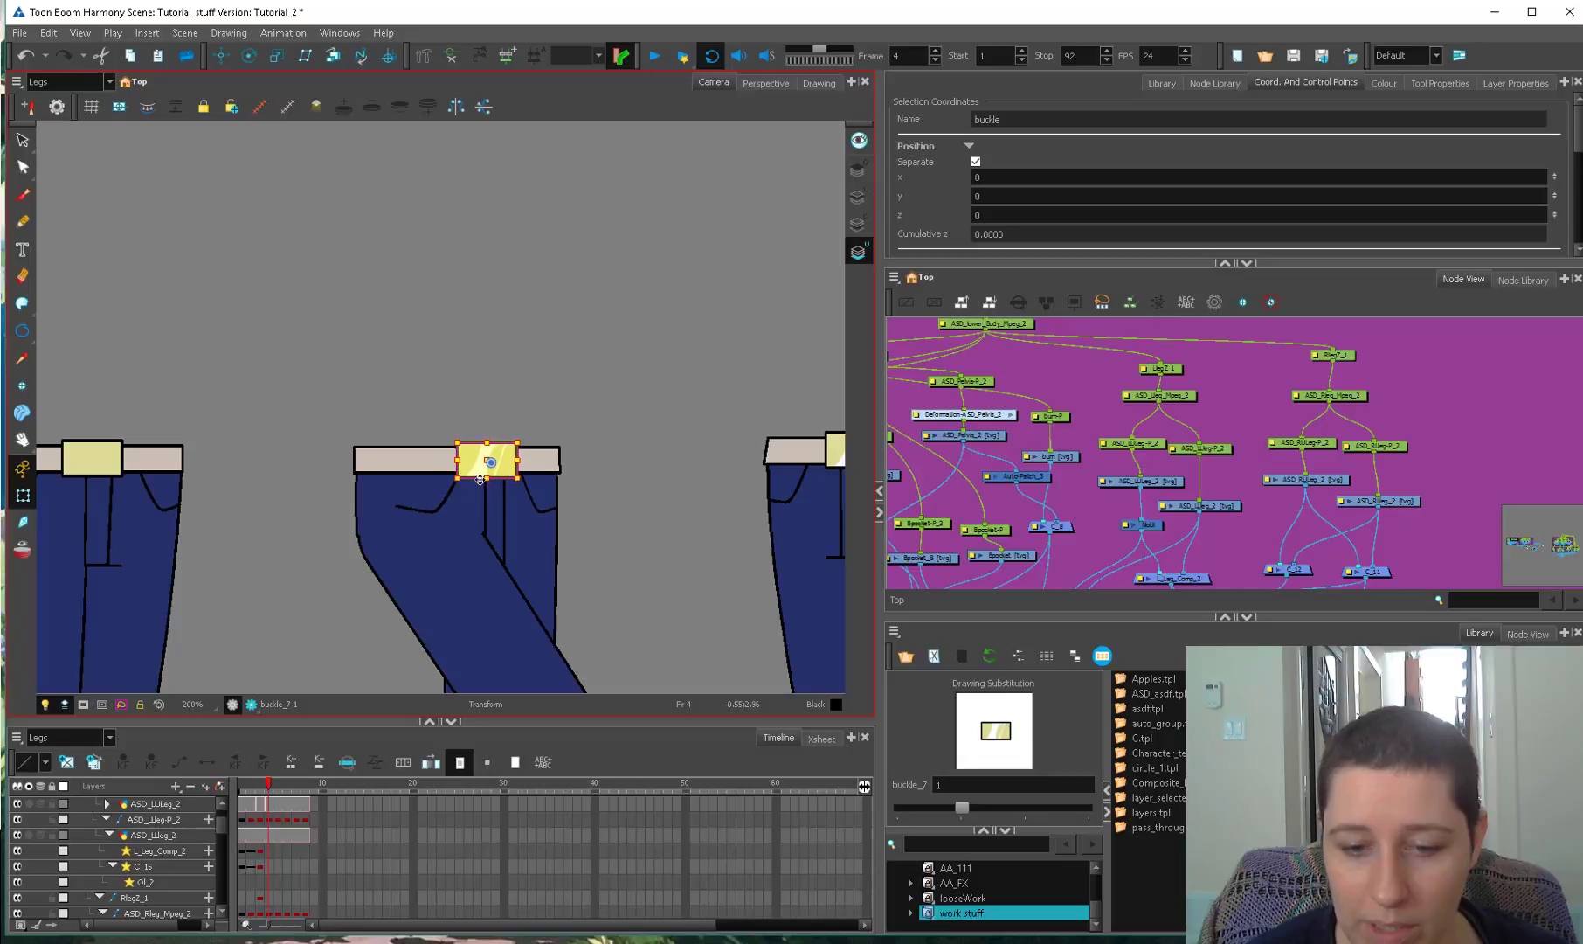
click(489, 524)
click(503, 598)
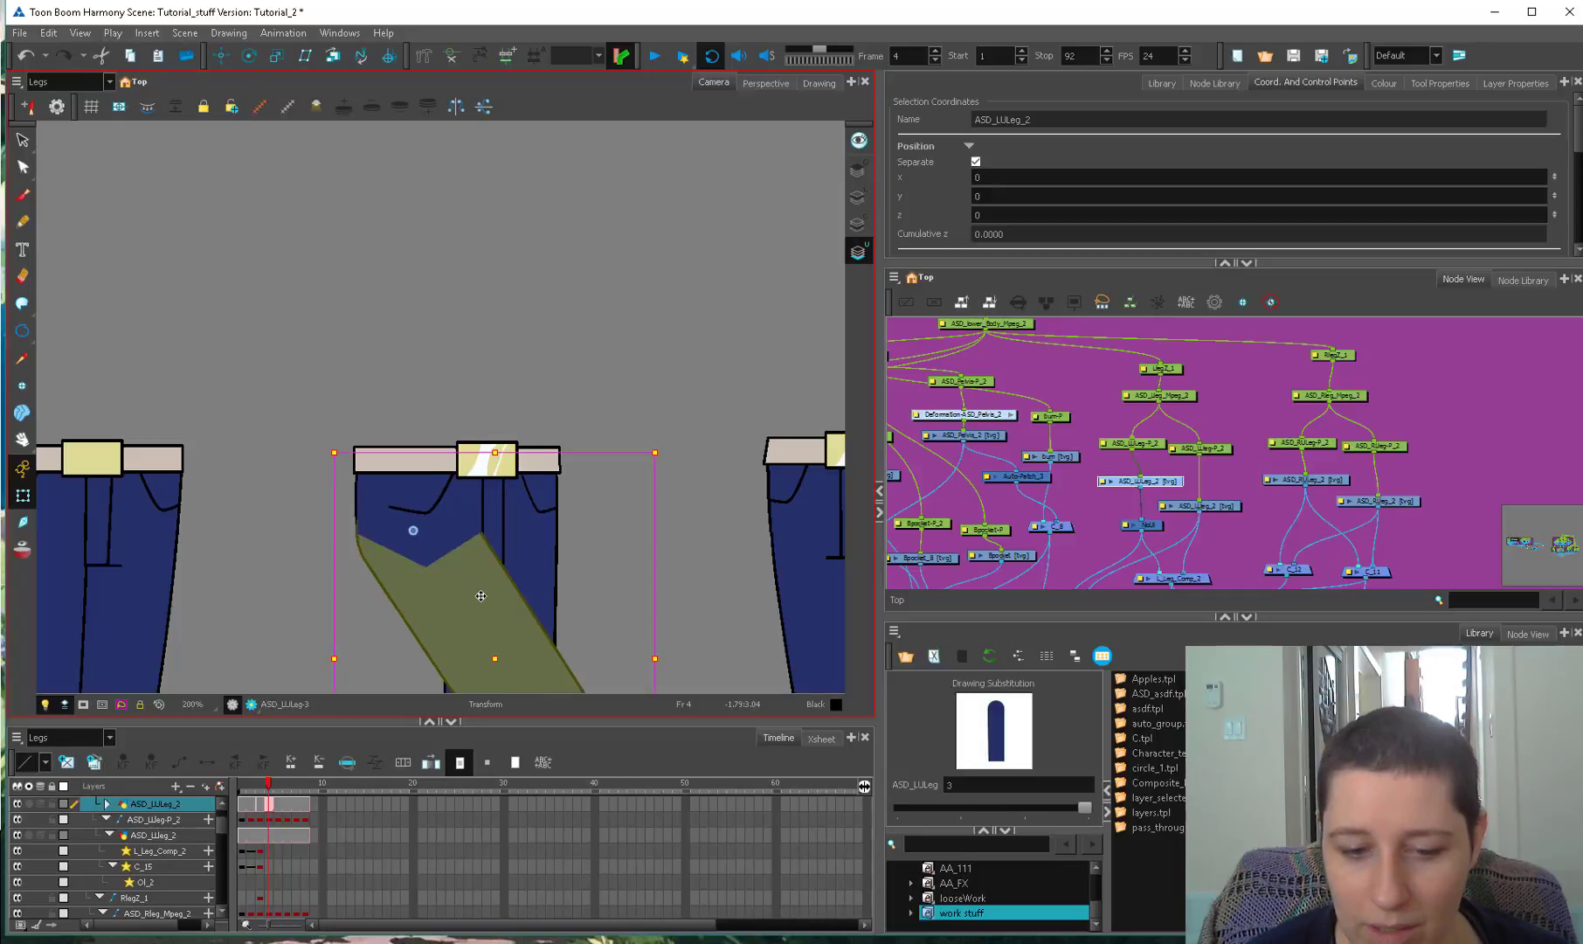
scroll(536, 616, down, 1)
key(Escape)
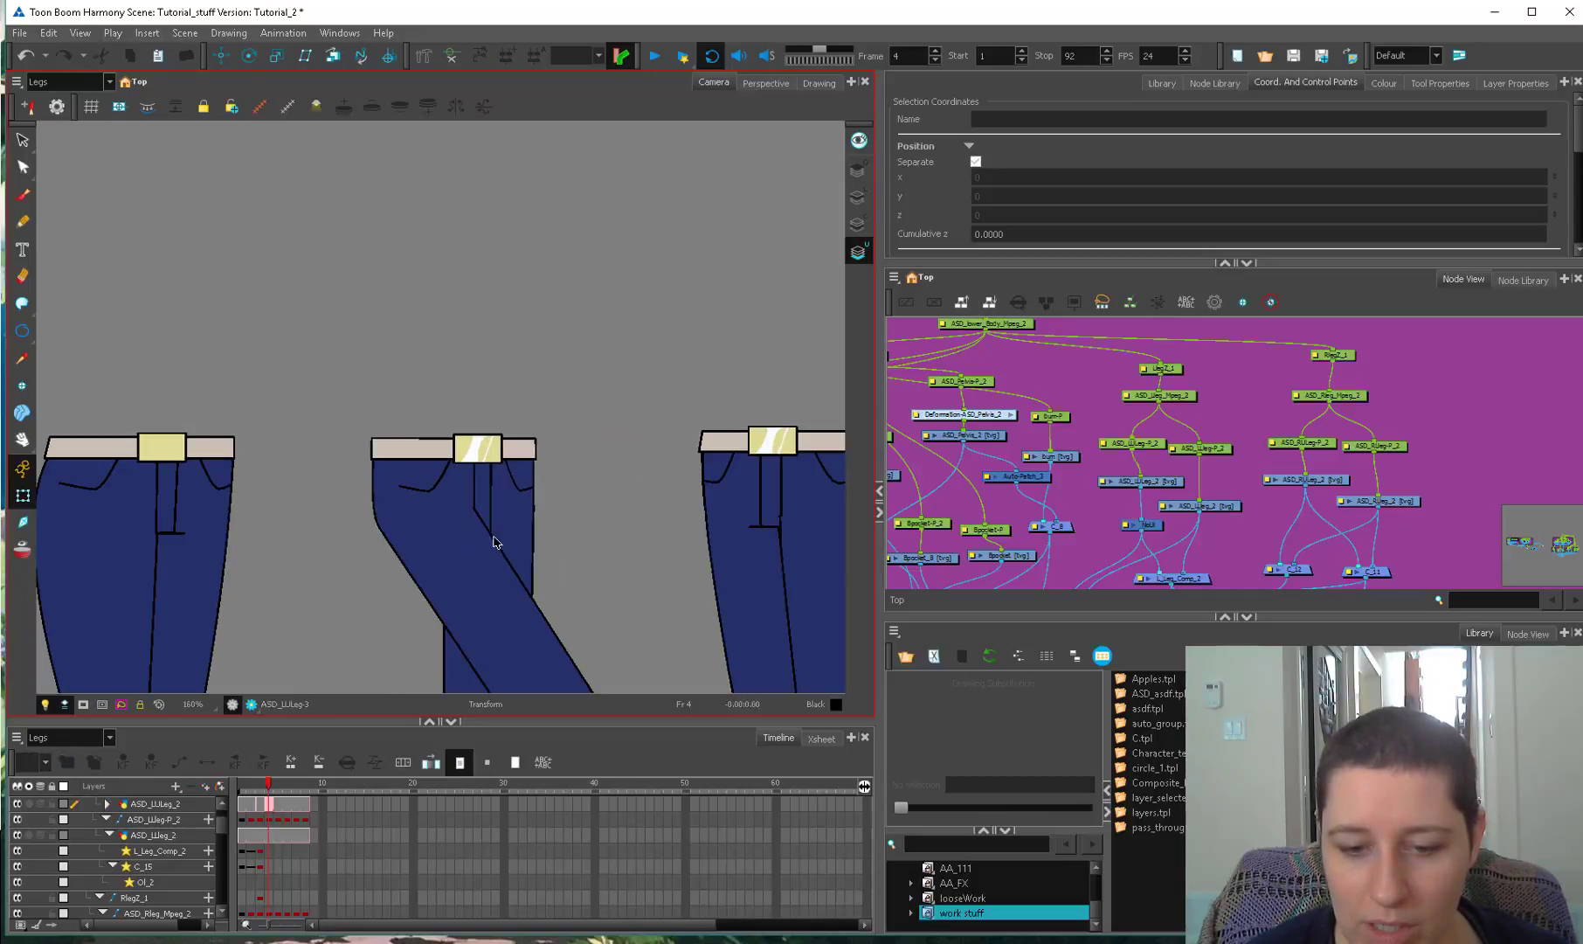
scroll(434, 511, up, 1)
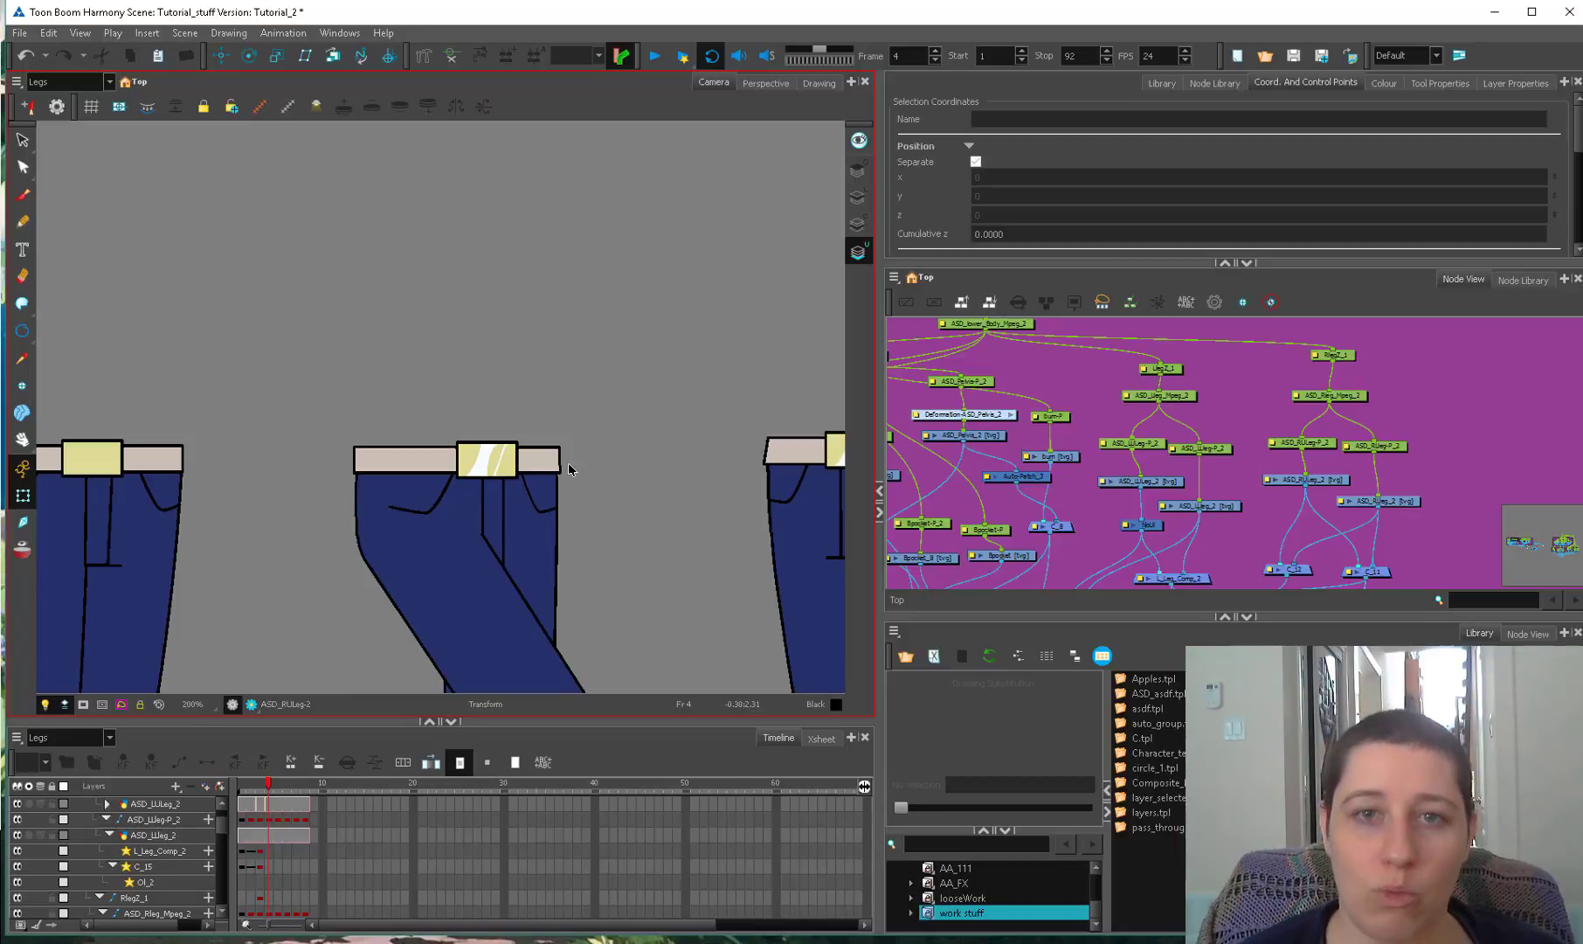
Scrub through the walk animation between frames 32 and 73 and examine how the legs join the pelvis.
click(1167, 367)
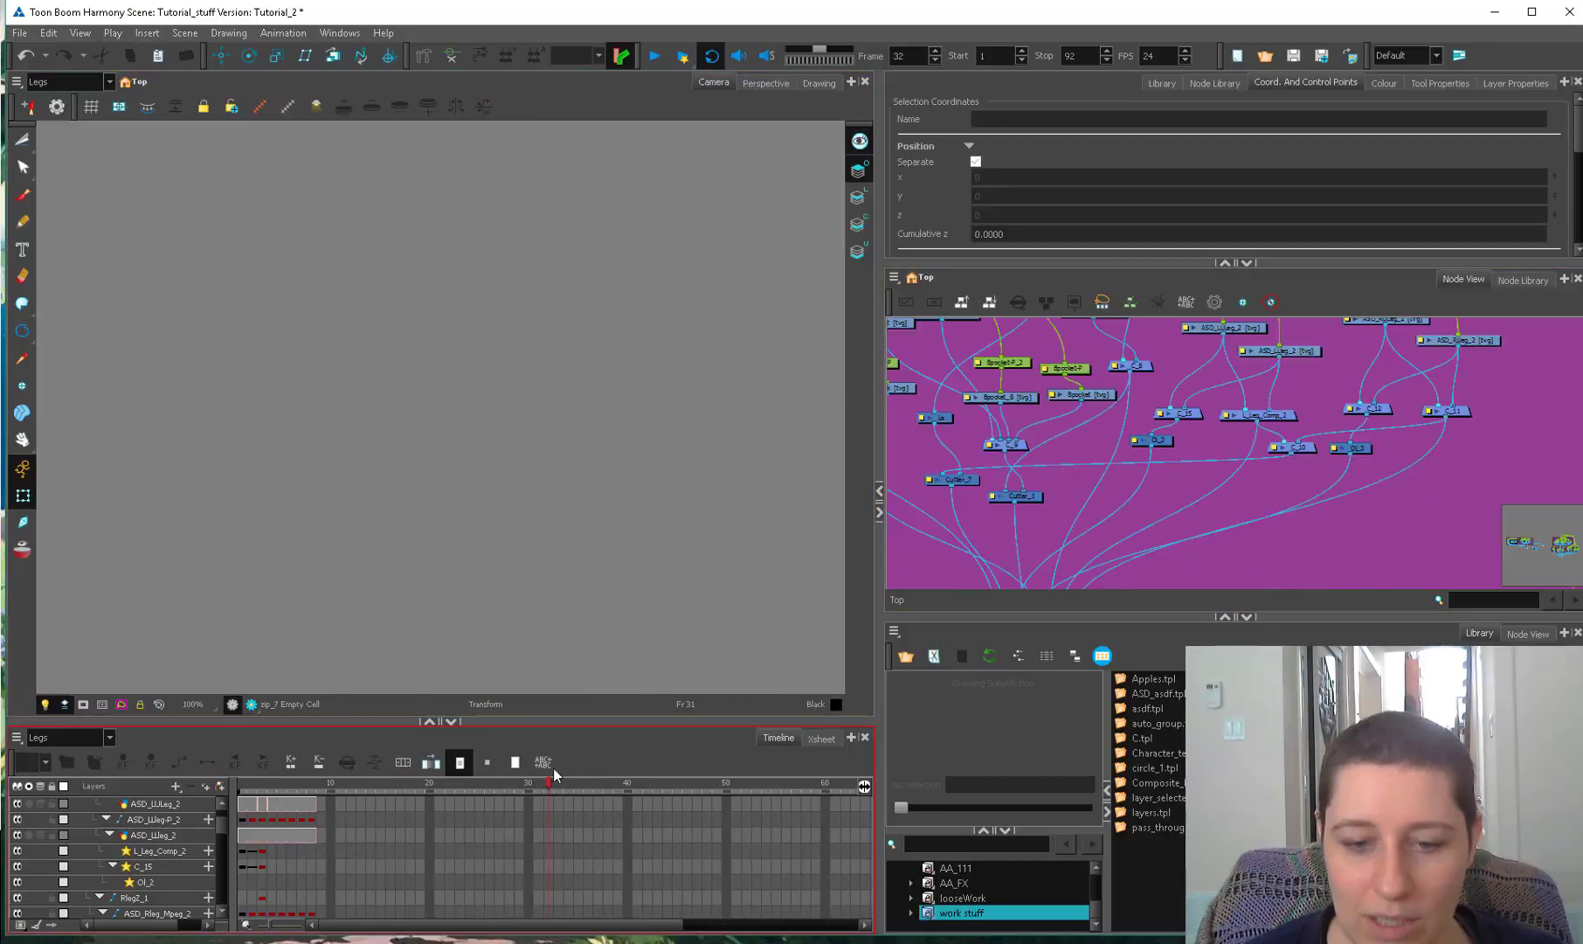
mouse_move(551, 784)
mouse_down()
mouse_move(667, 791)
mouse_move(531, 784)
mouse_move(830, 797)
mouse_move(783, 813)
mouse_up()
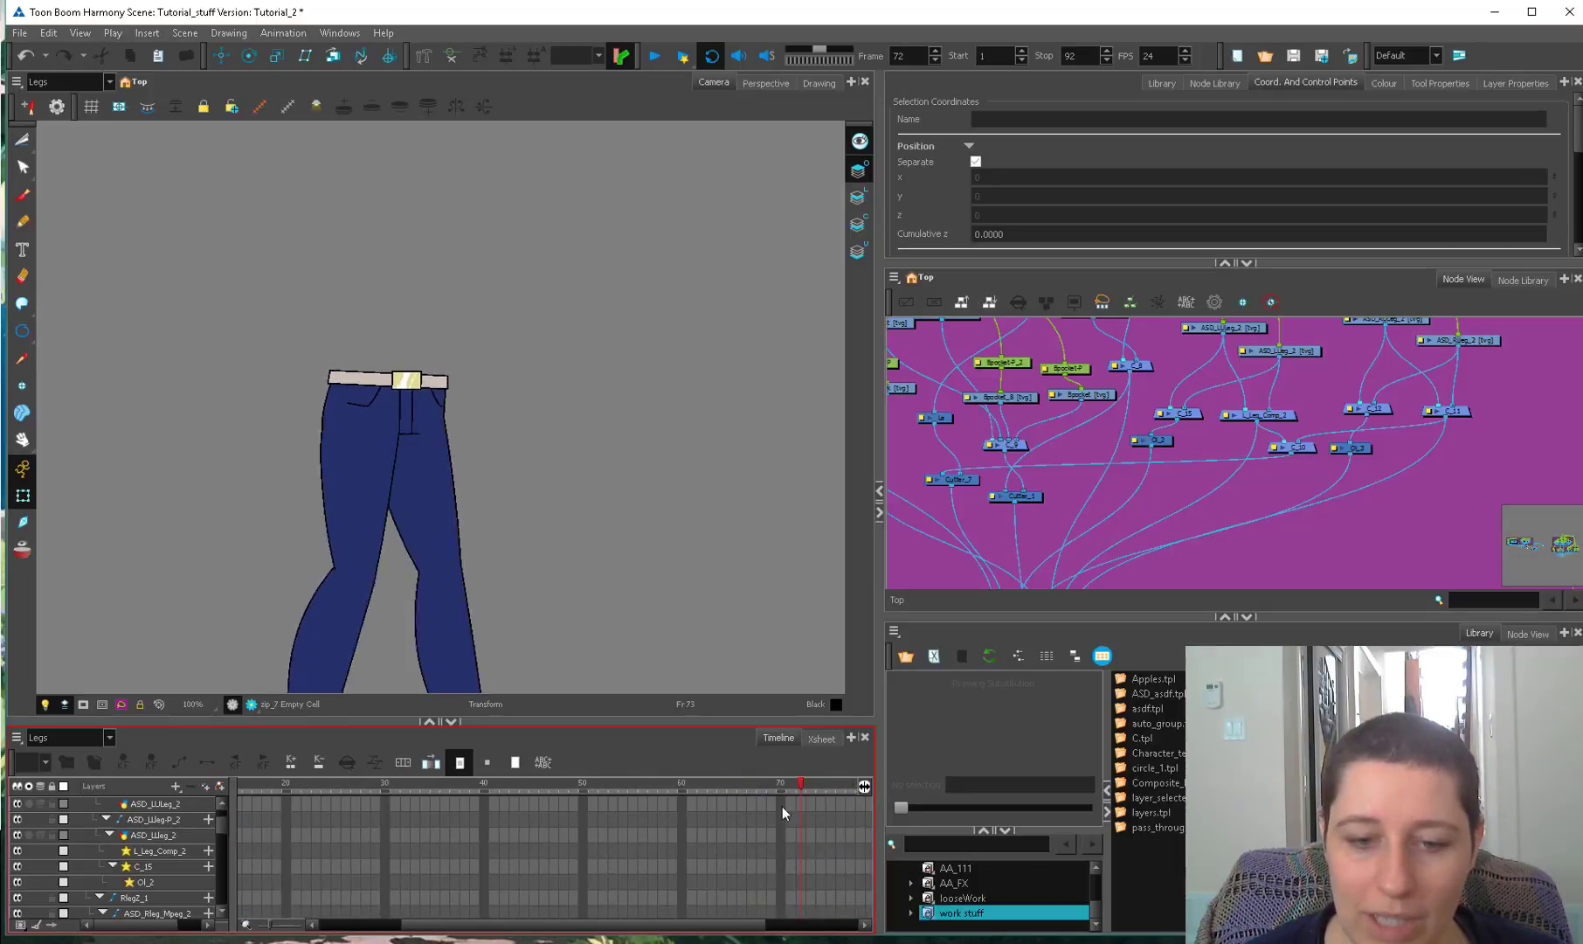
scroll(548, 531, up, 3)
click(437, 785)
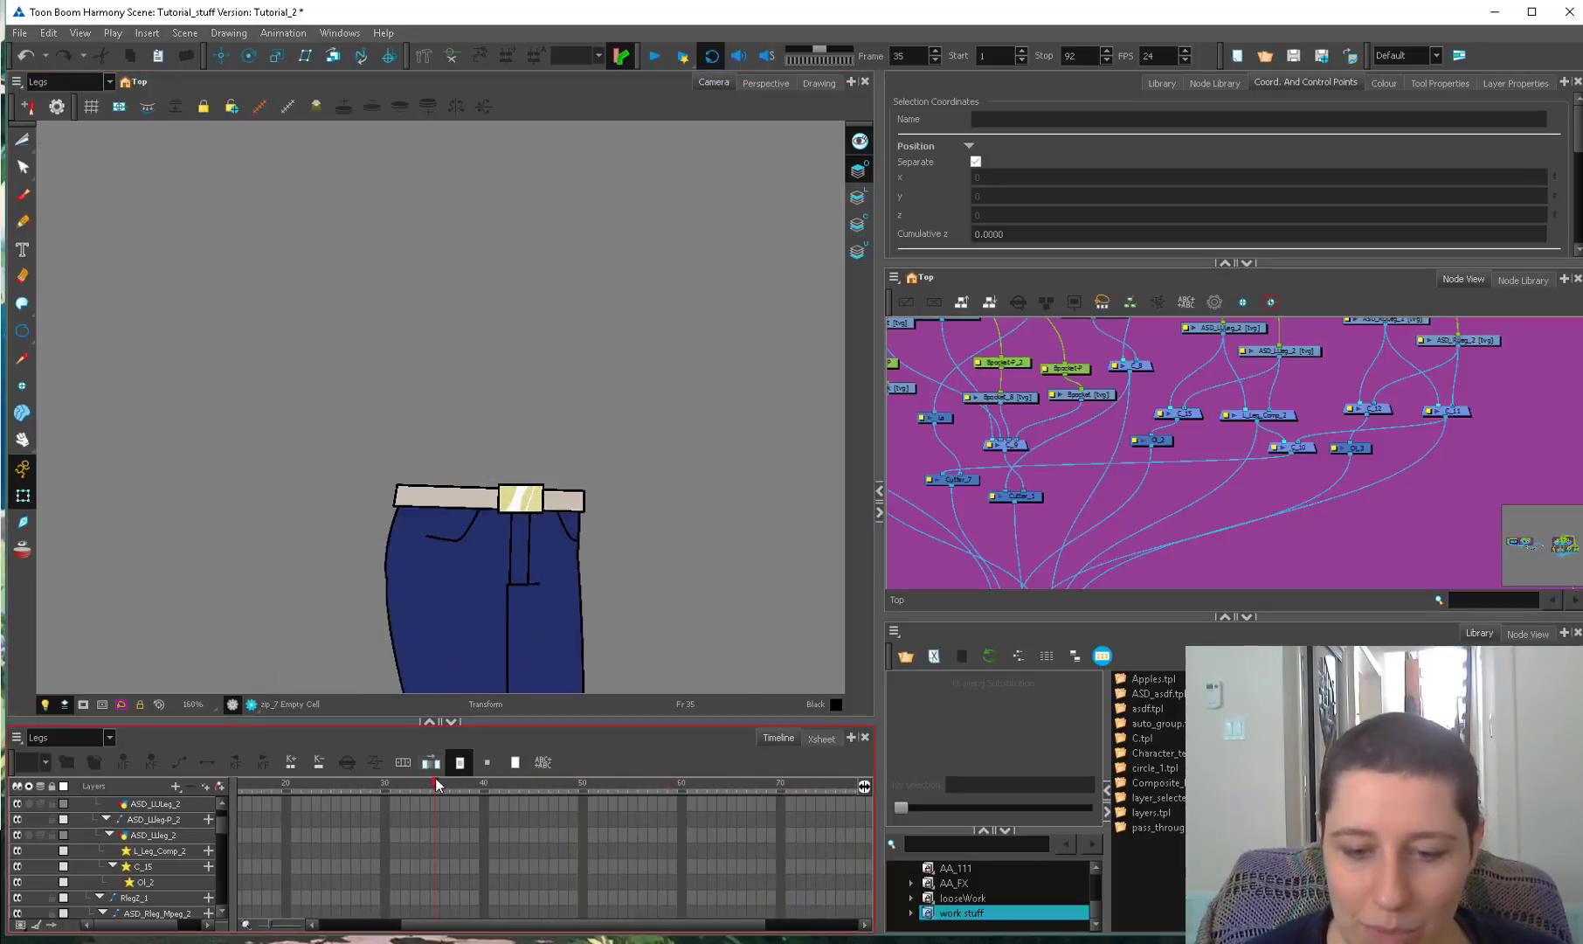
drag(437, 785, 767, 762)
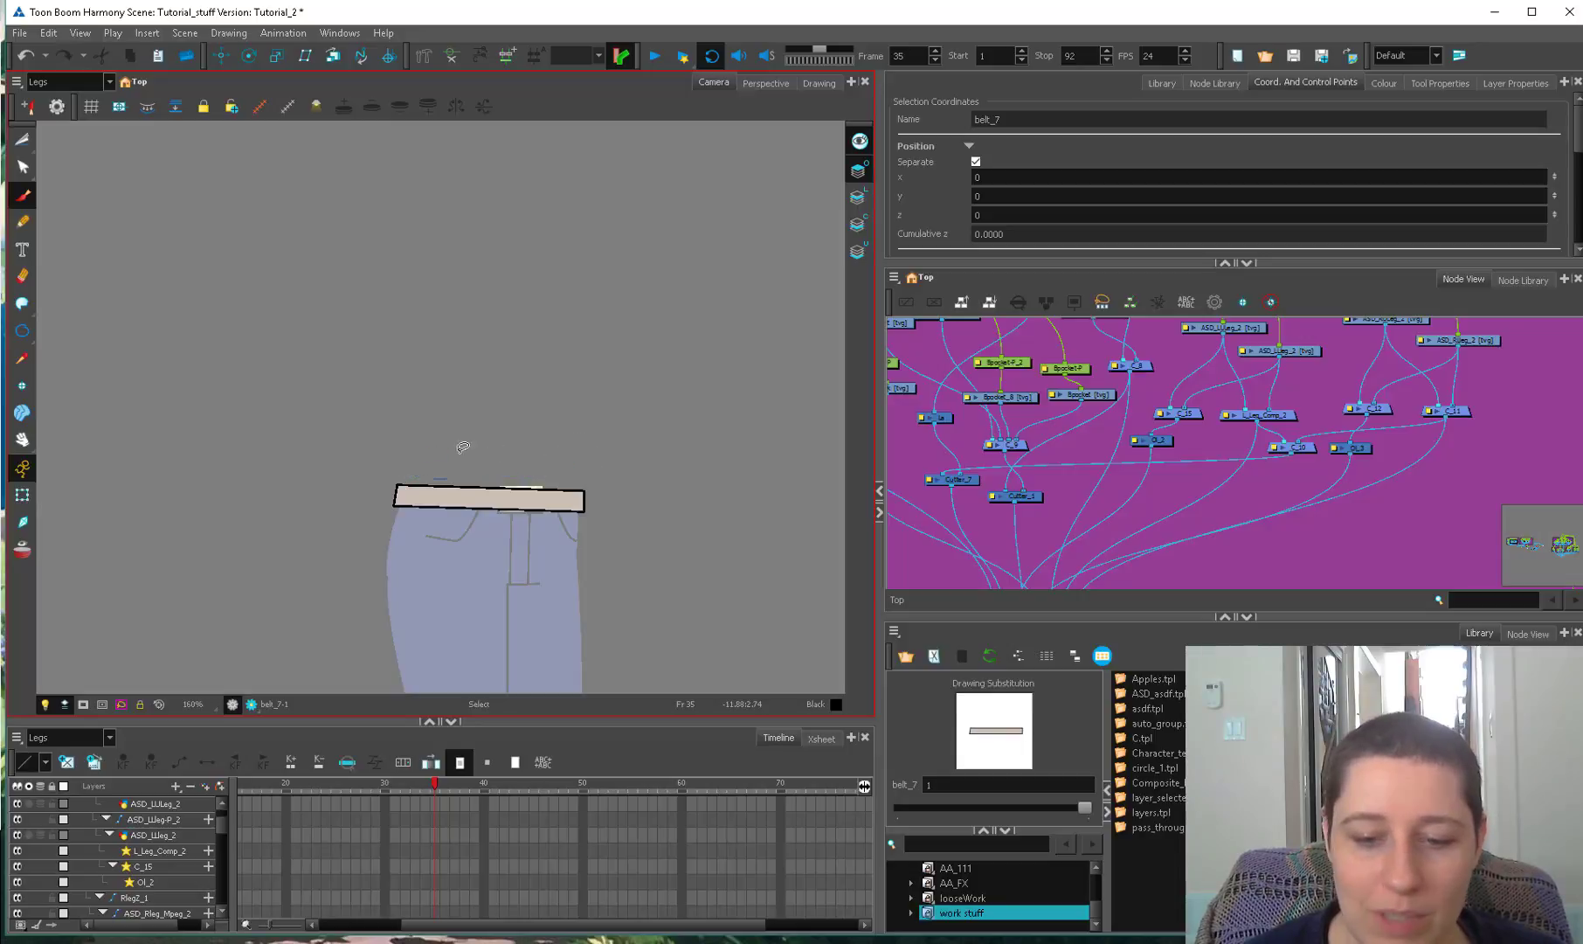
key(shift+t)
scroll(608, 524, down, 4)
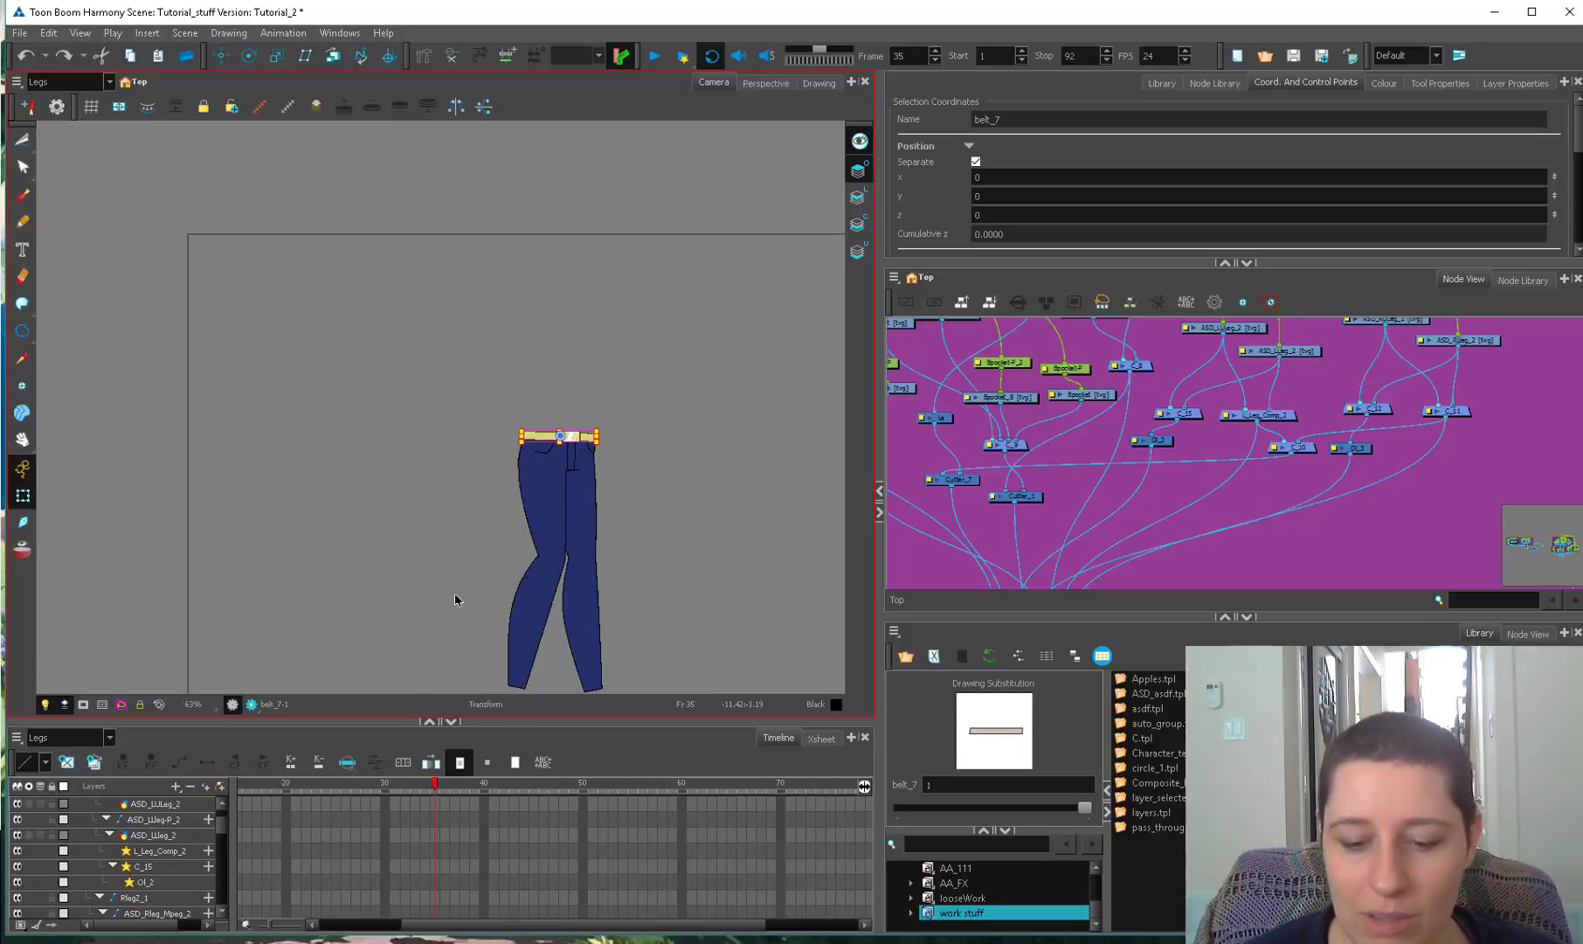
Return to frame 1 and step forward to the back view of the pants on frame 6.
drag(400, 785, 204, 804)
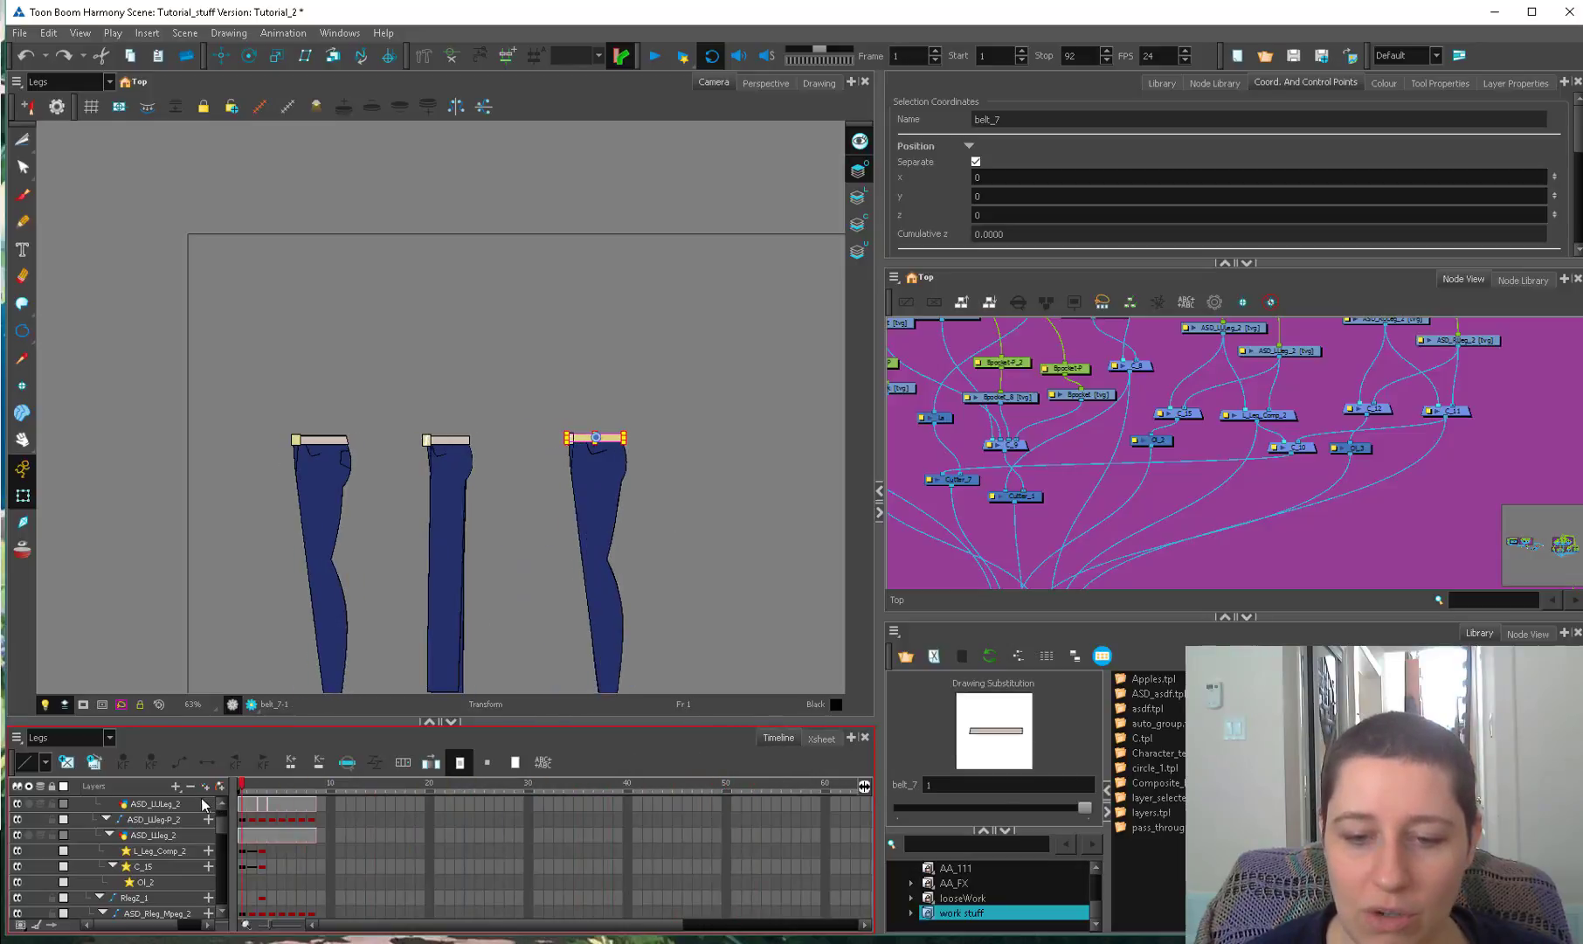
click(503, 563)
key(2)
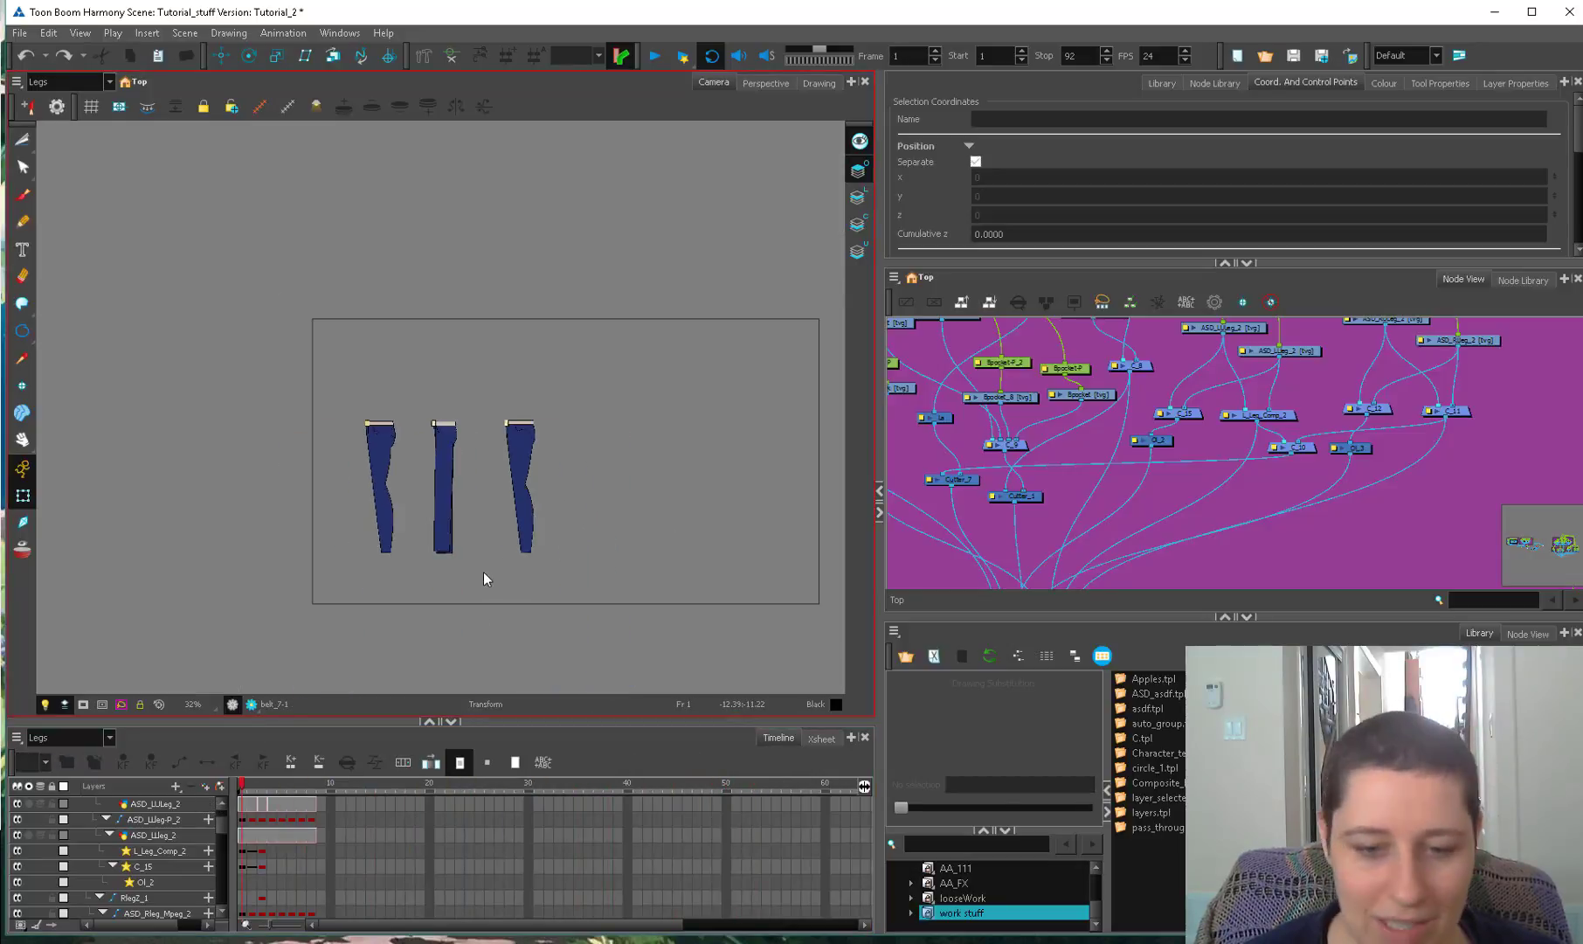
key(1)
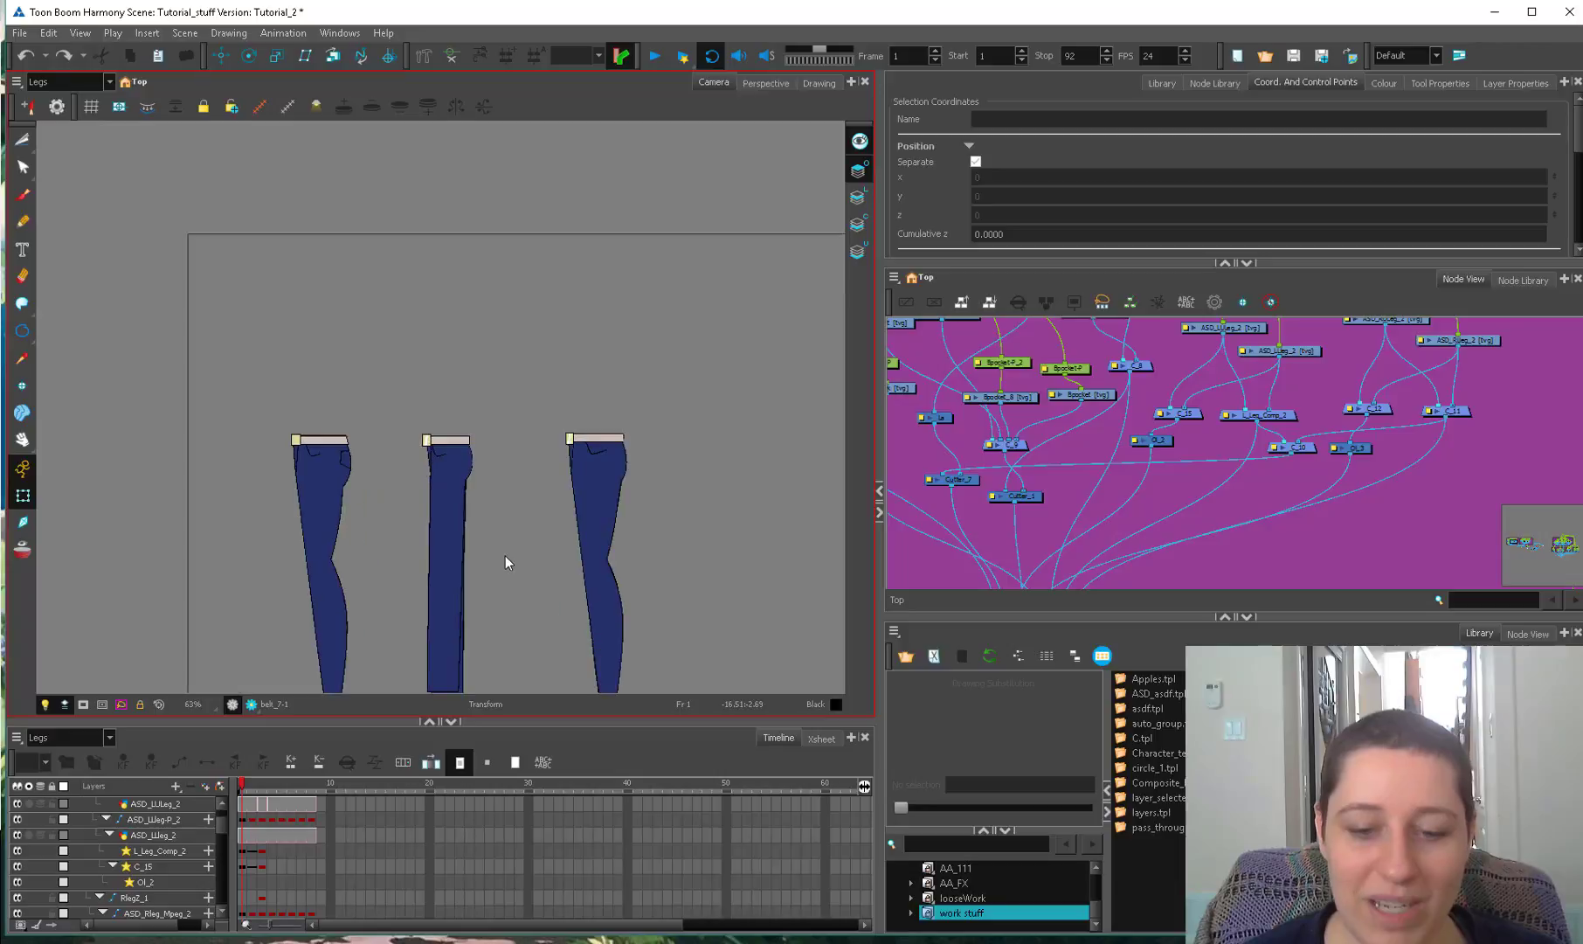
key(period)
key(period)
key(period)
key(period)
key(period)
scroll(572, 546, up, 7)
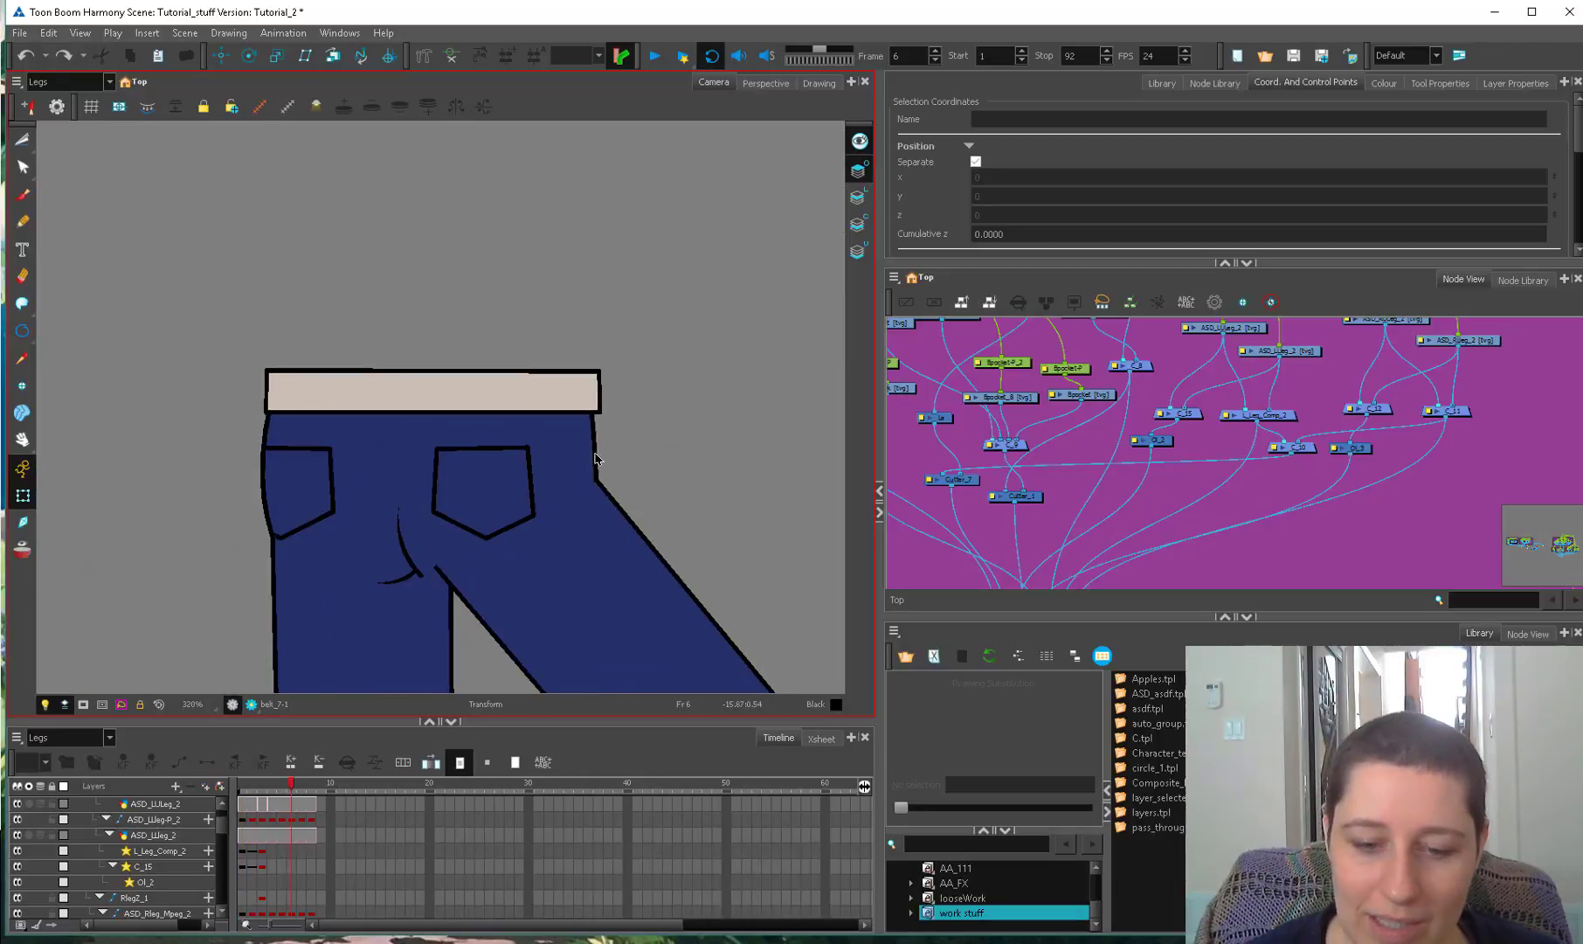
Select the bum drawing at the back of the pelvis and open it in the Drawing view.
click(411, 560)
click(439, 584)
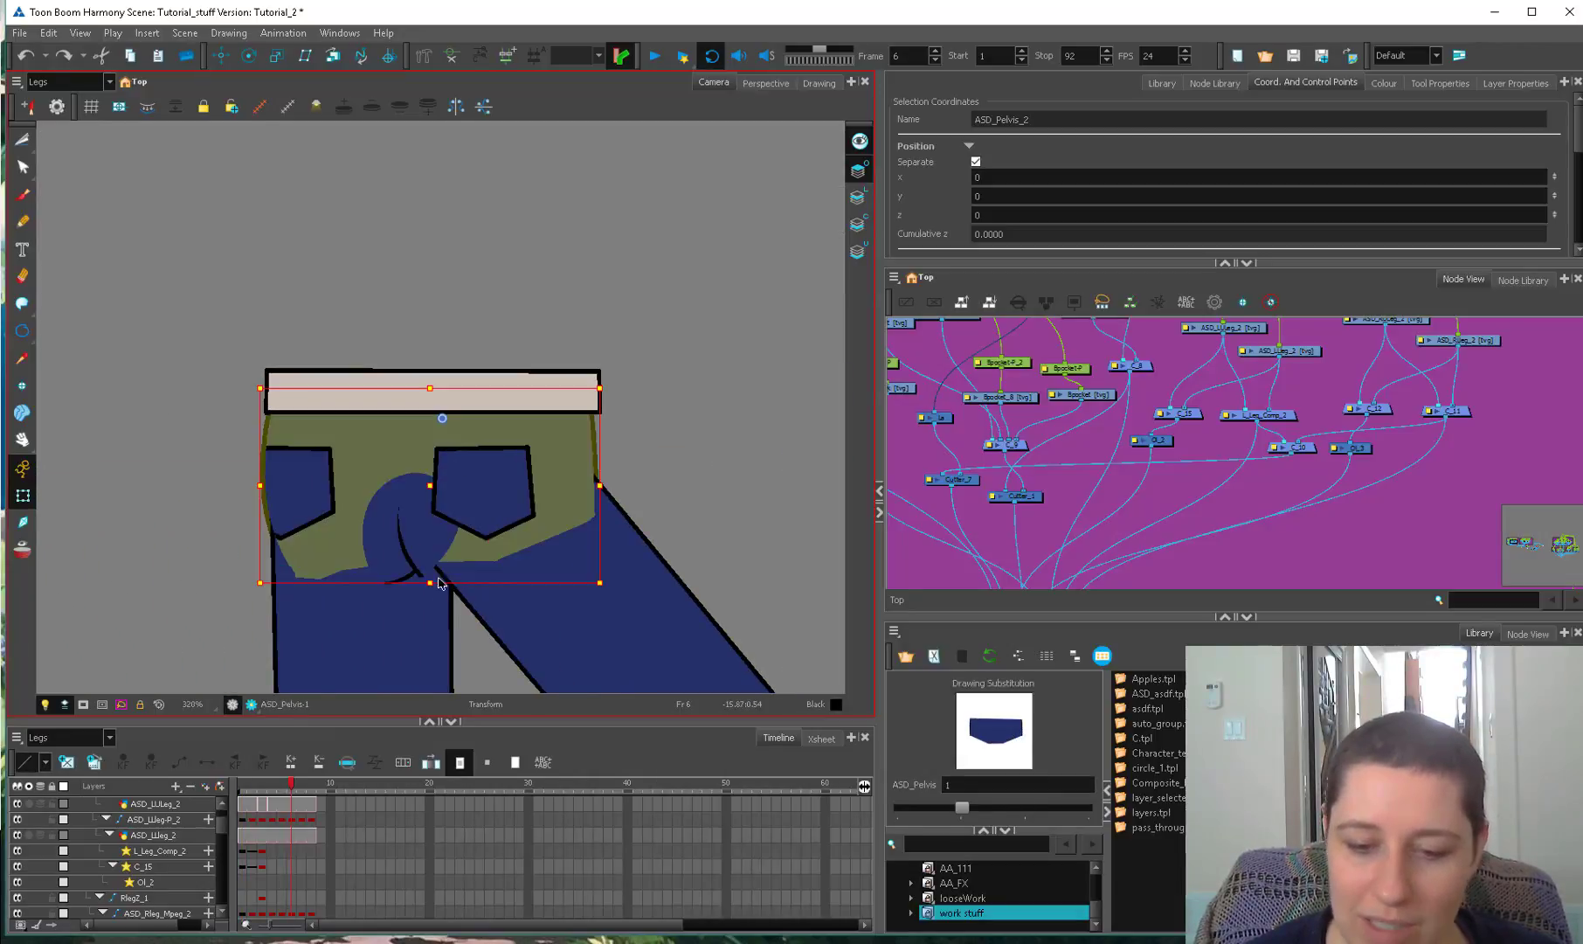
click(413, 553)
scroll(1176, 470, up, 4)
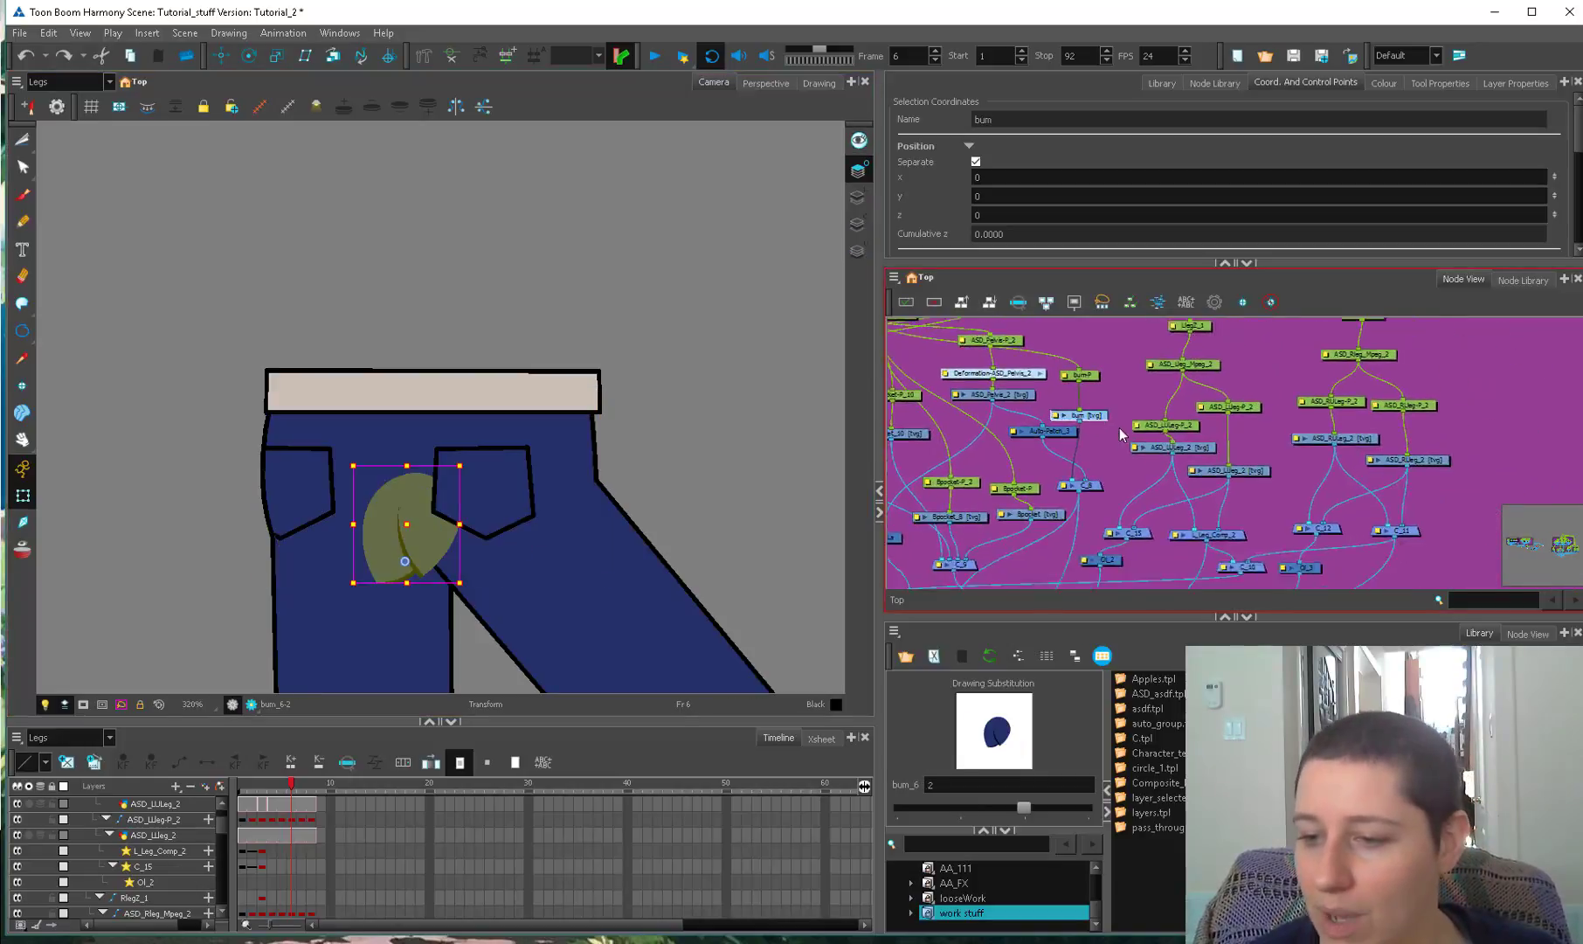
drag(1052, 409, 1036, 474)
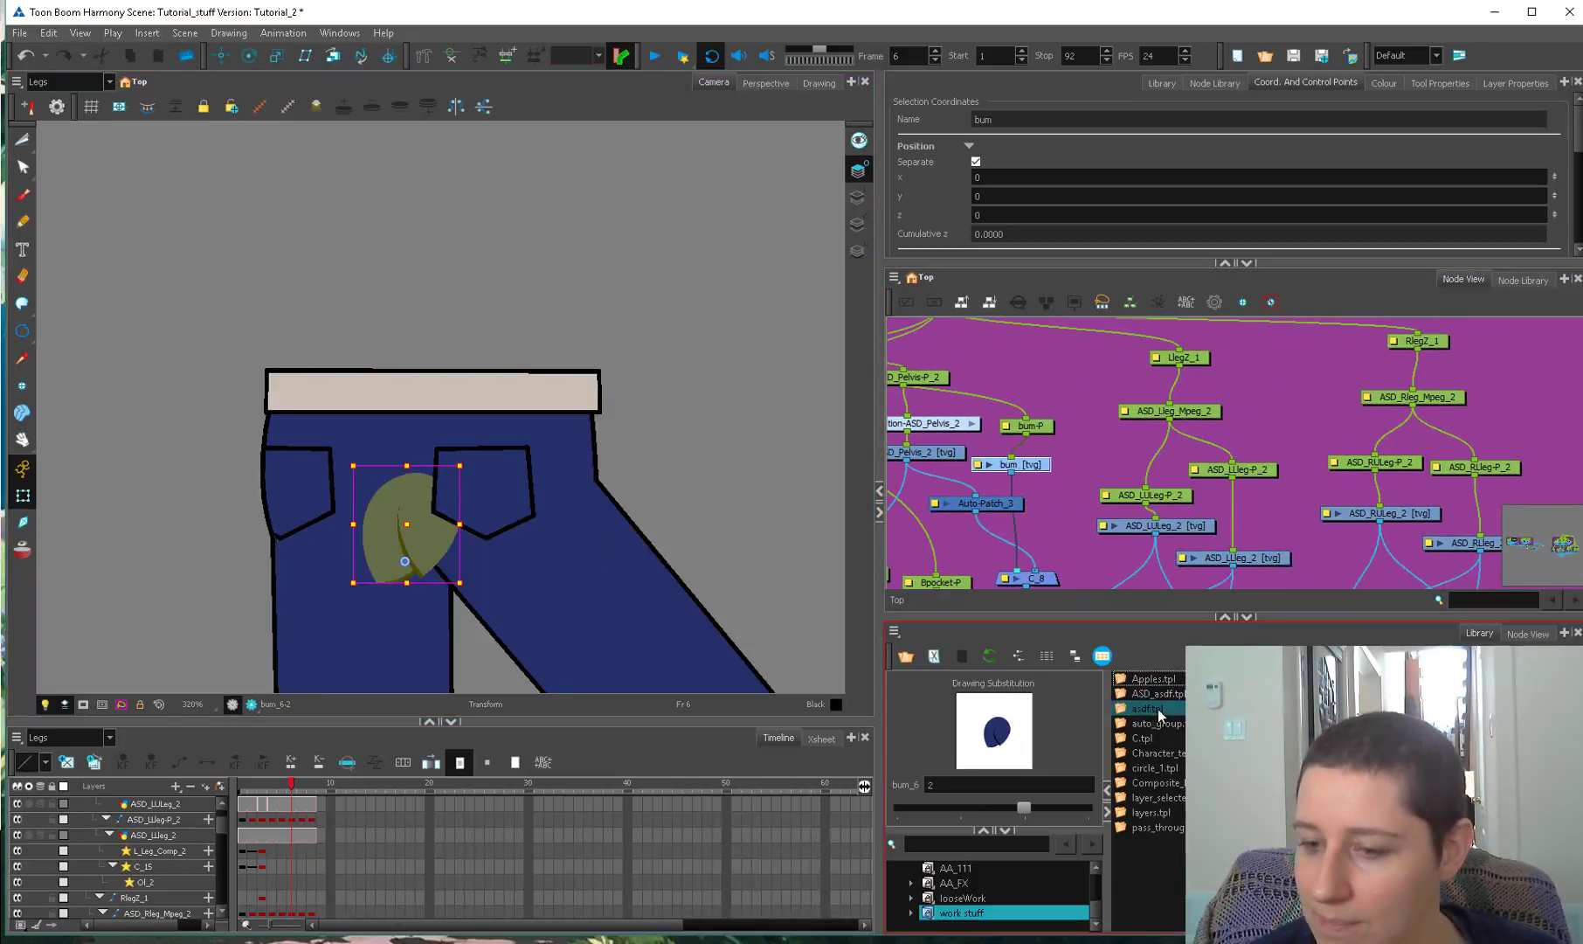
click(820, 82)
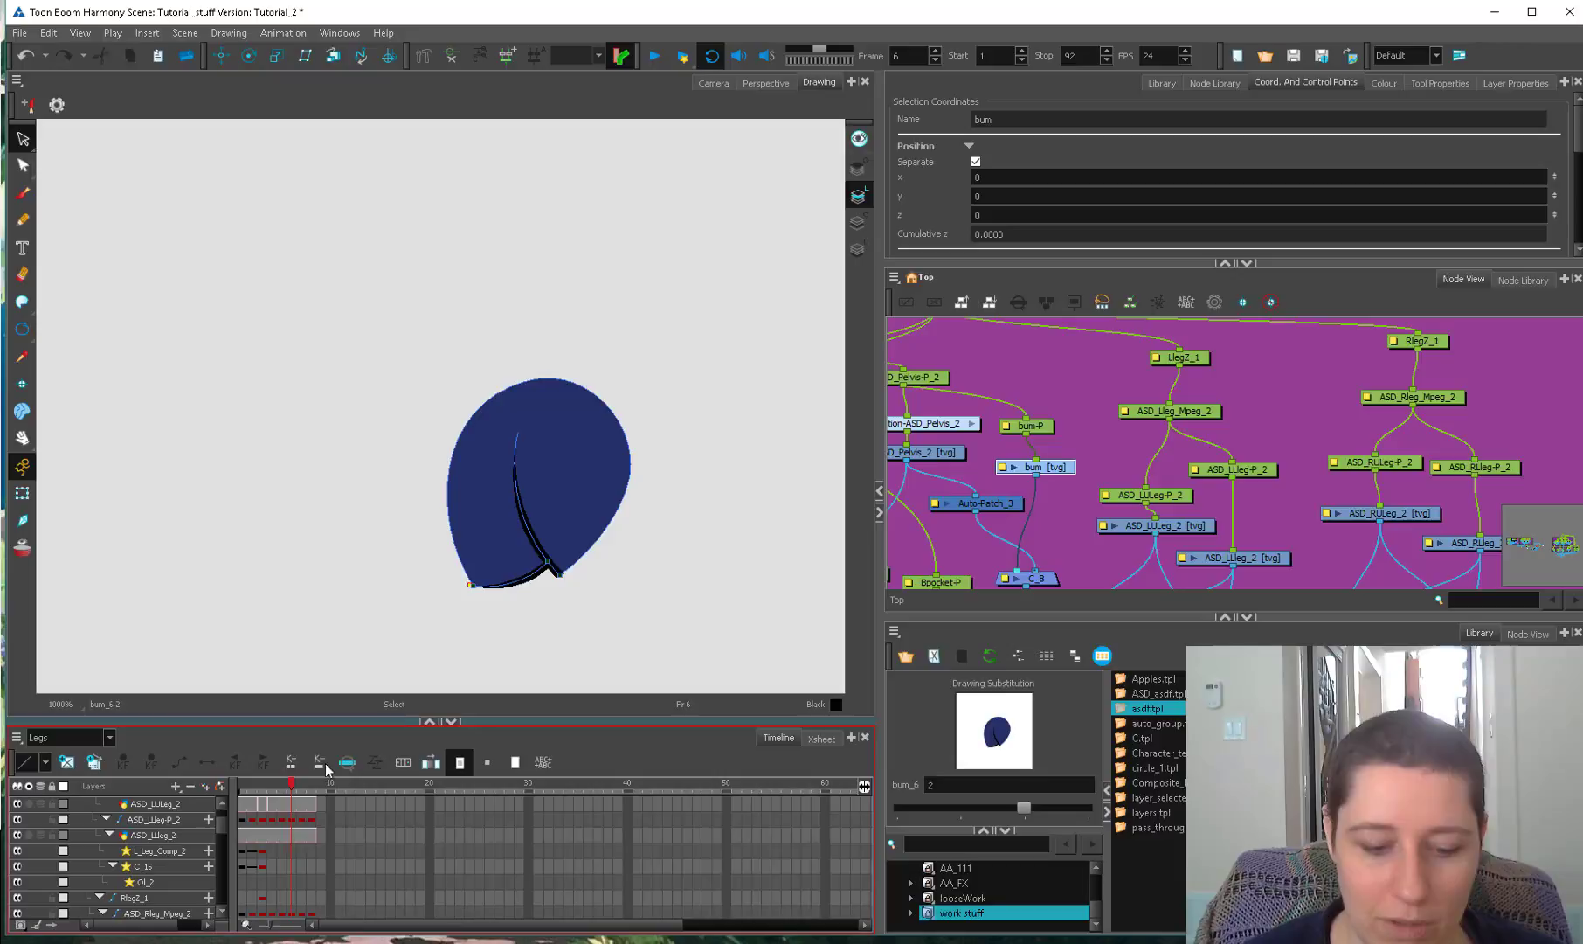
Examine the frame 7 bum drawing's strokes and art layers with the Contour Editor.
click(302, 784)
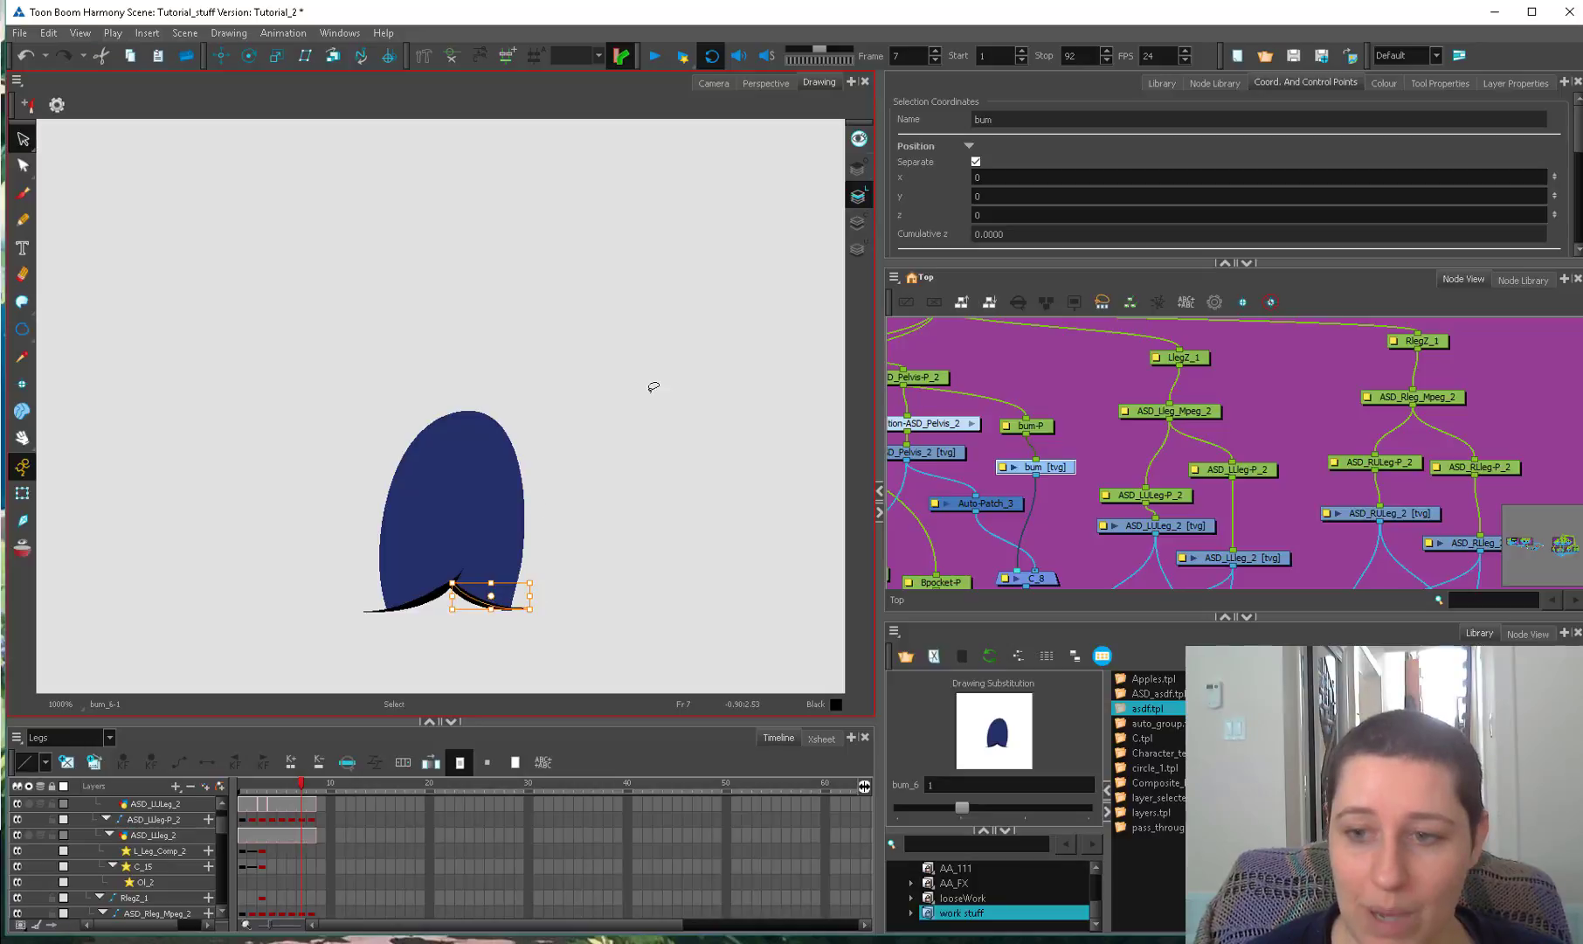
click(858, 222)
click(857, 202)
key(alt+q)
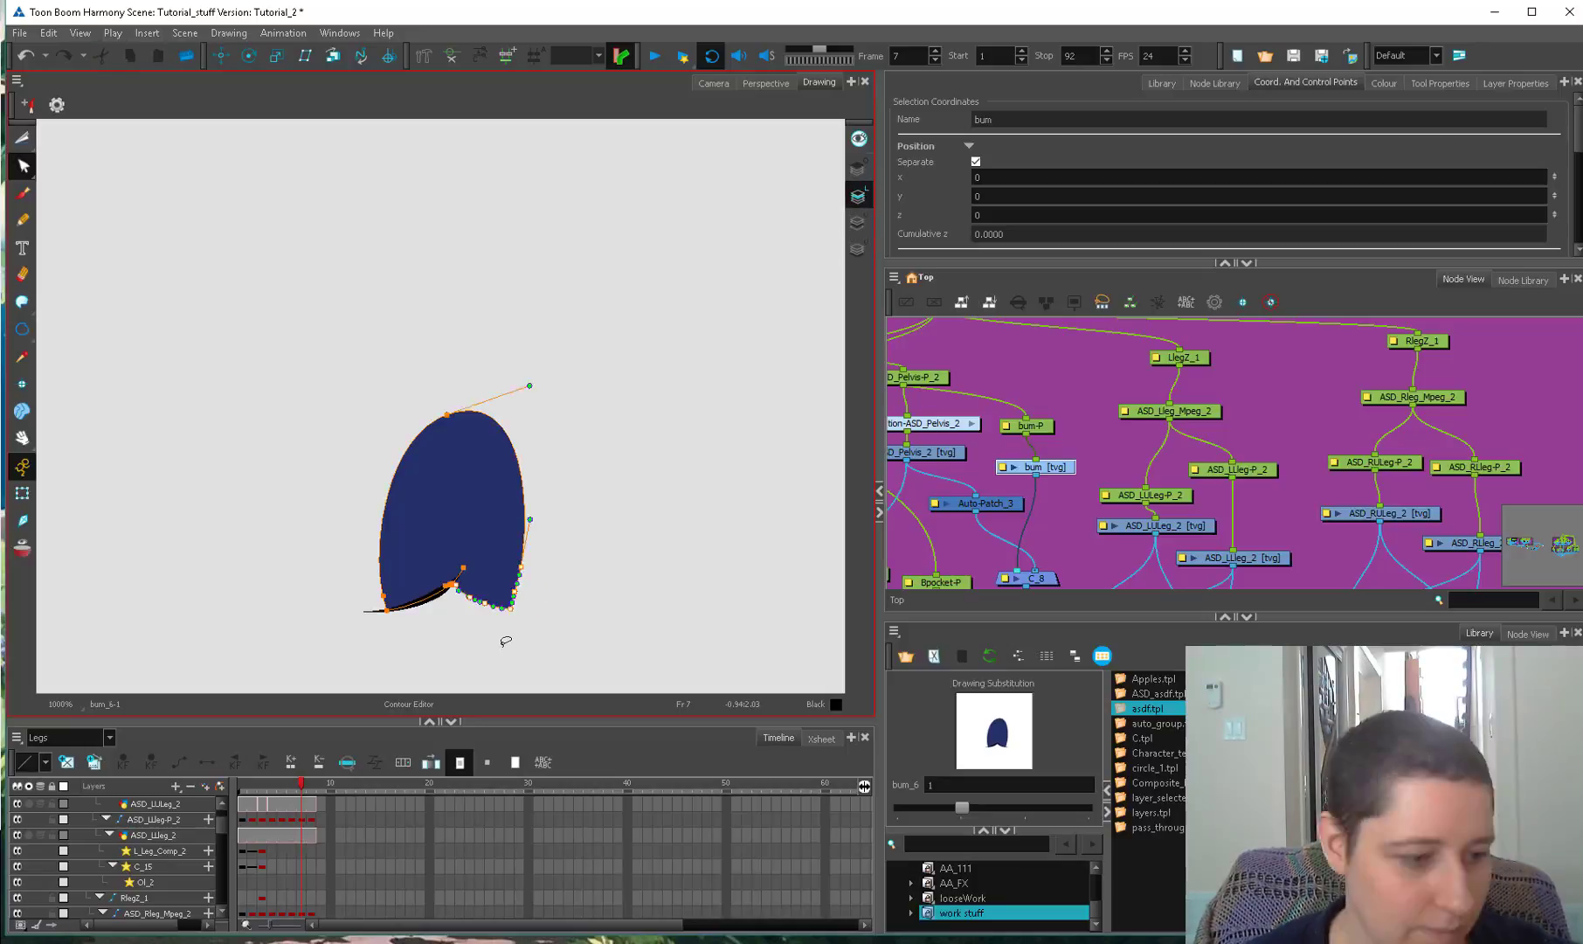
Return to frame 6 and inspect the bum drawing's crease strokes and blue fill with the Select tool.
click(306, 785)
drag(306, 785, 295, 791)
key(alt+s)
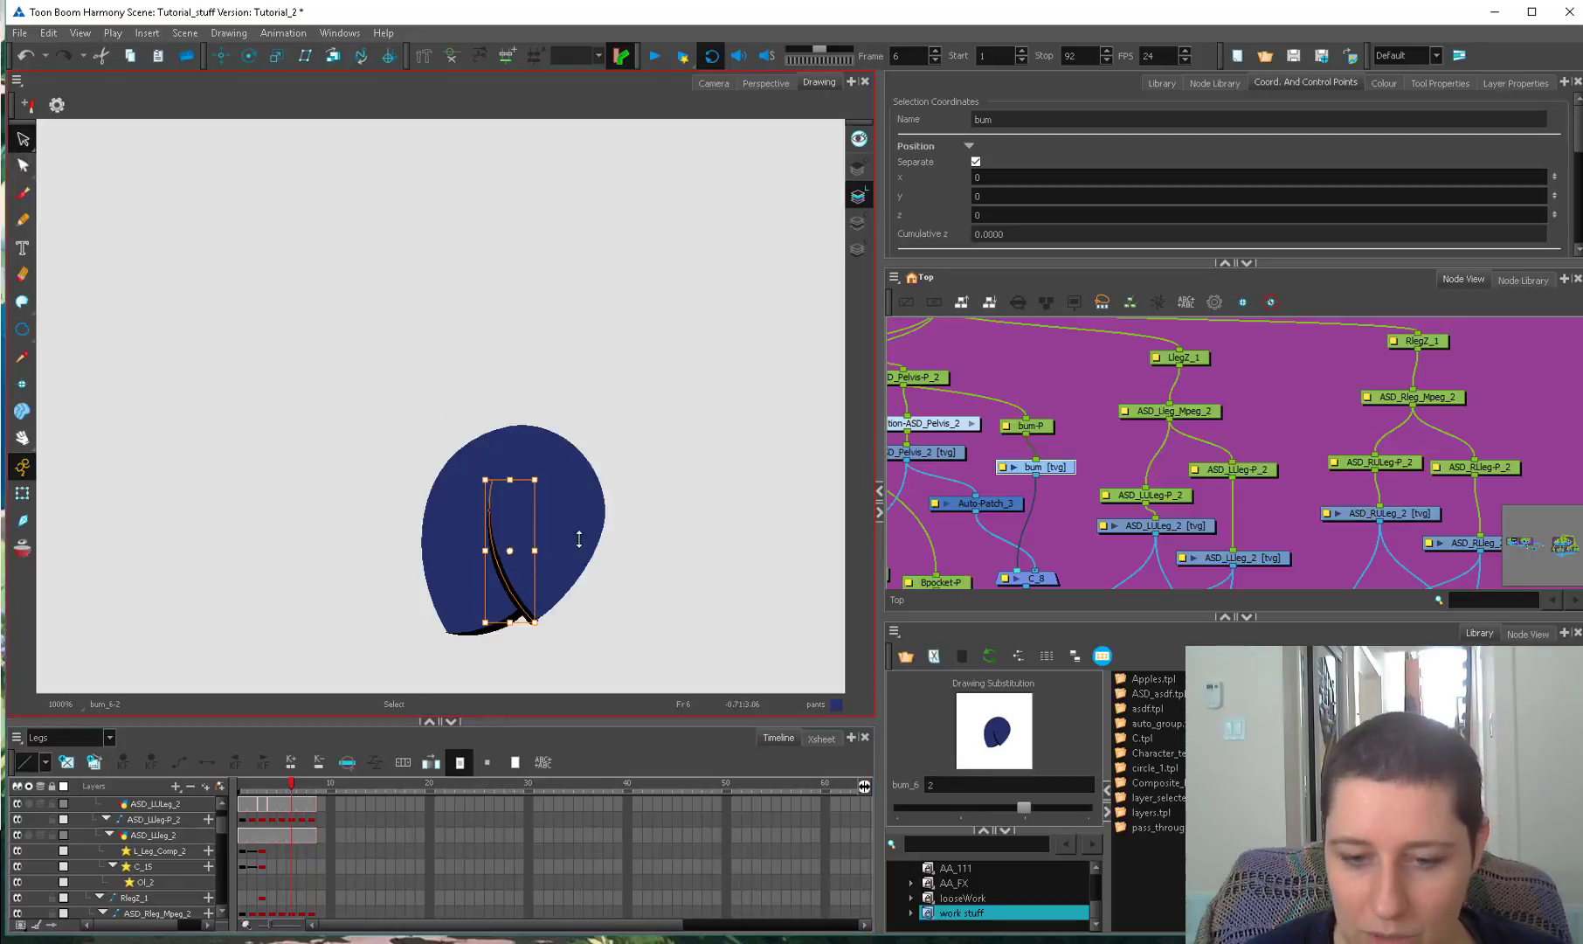
click(588, 535)
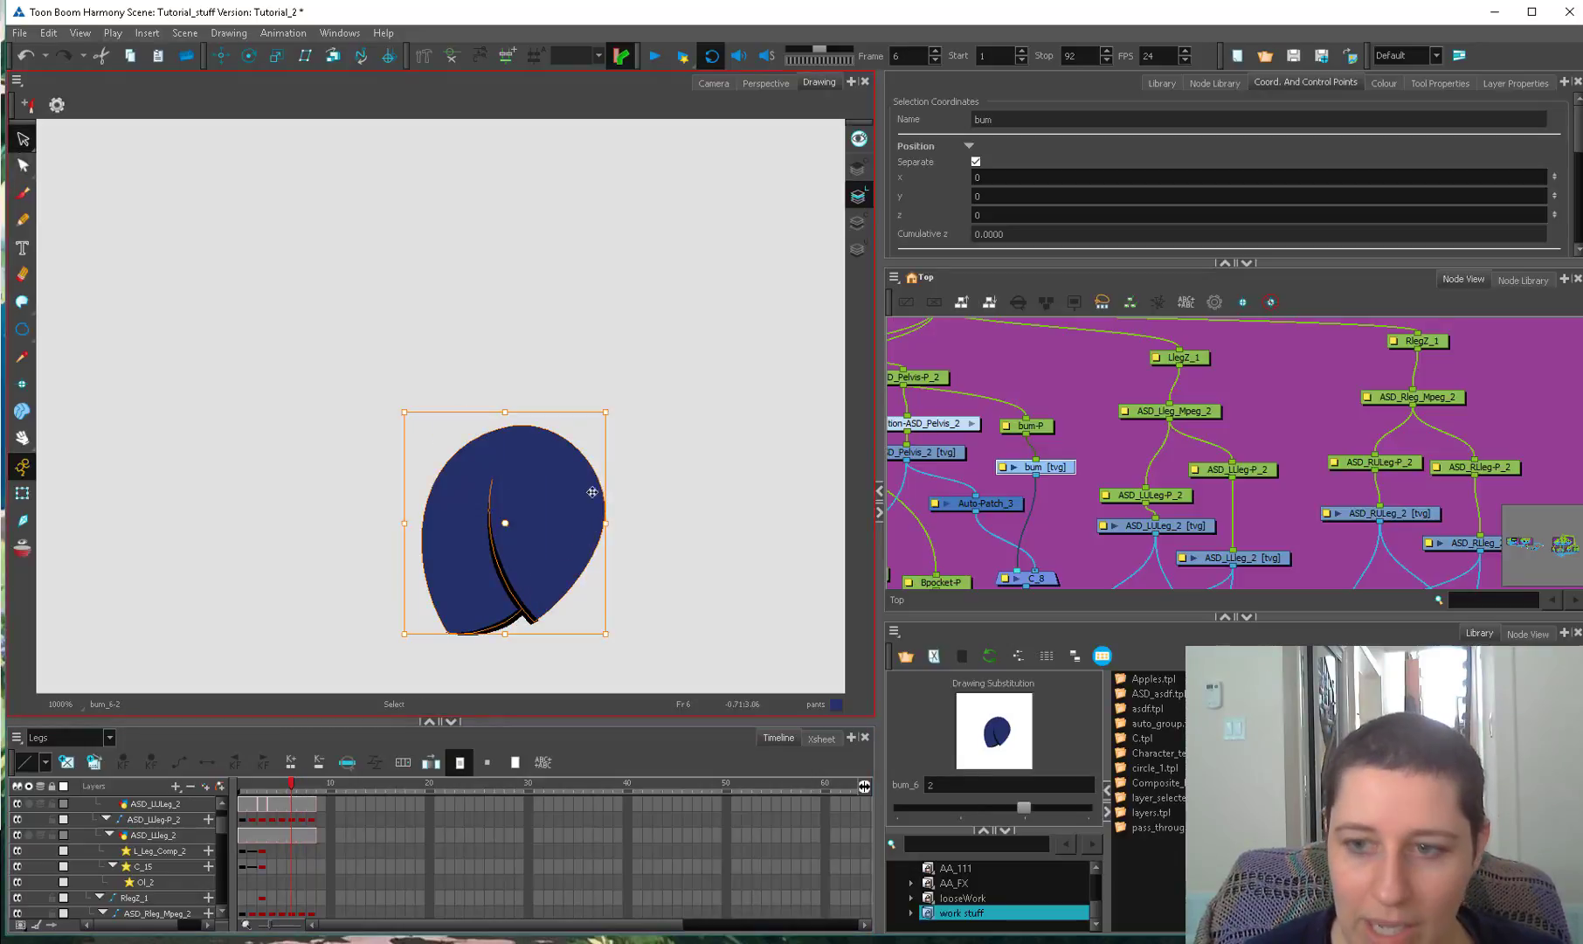
click(512, 623)
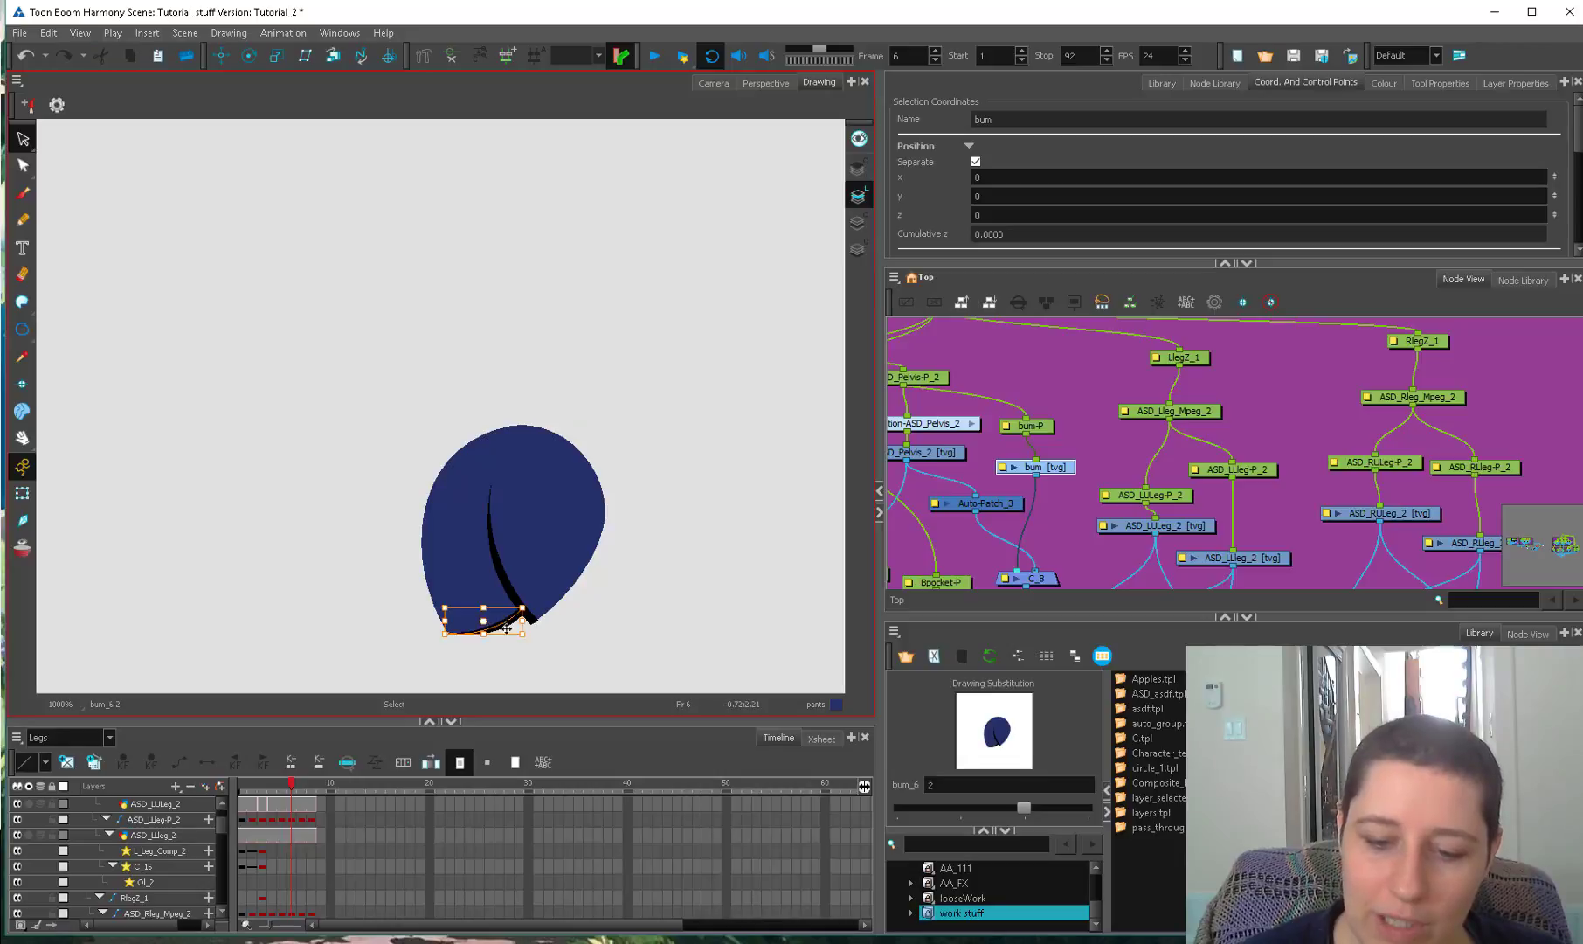
Delete the bum drawing's blue fill and lower crease stroke, and undo both deletions.
click(474, 557)
key(Delete)
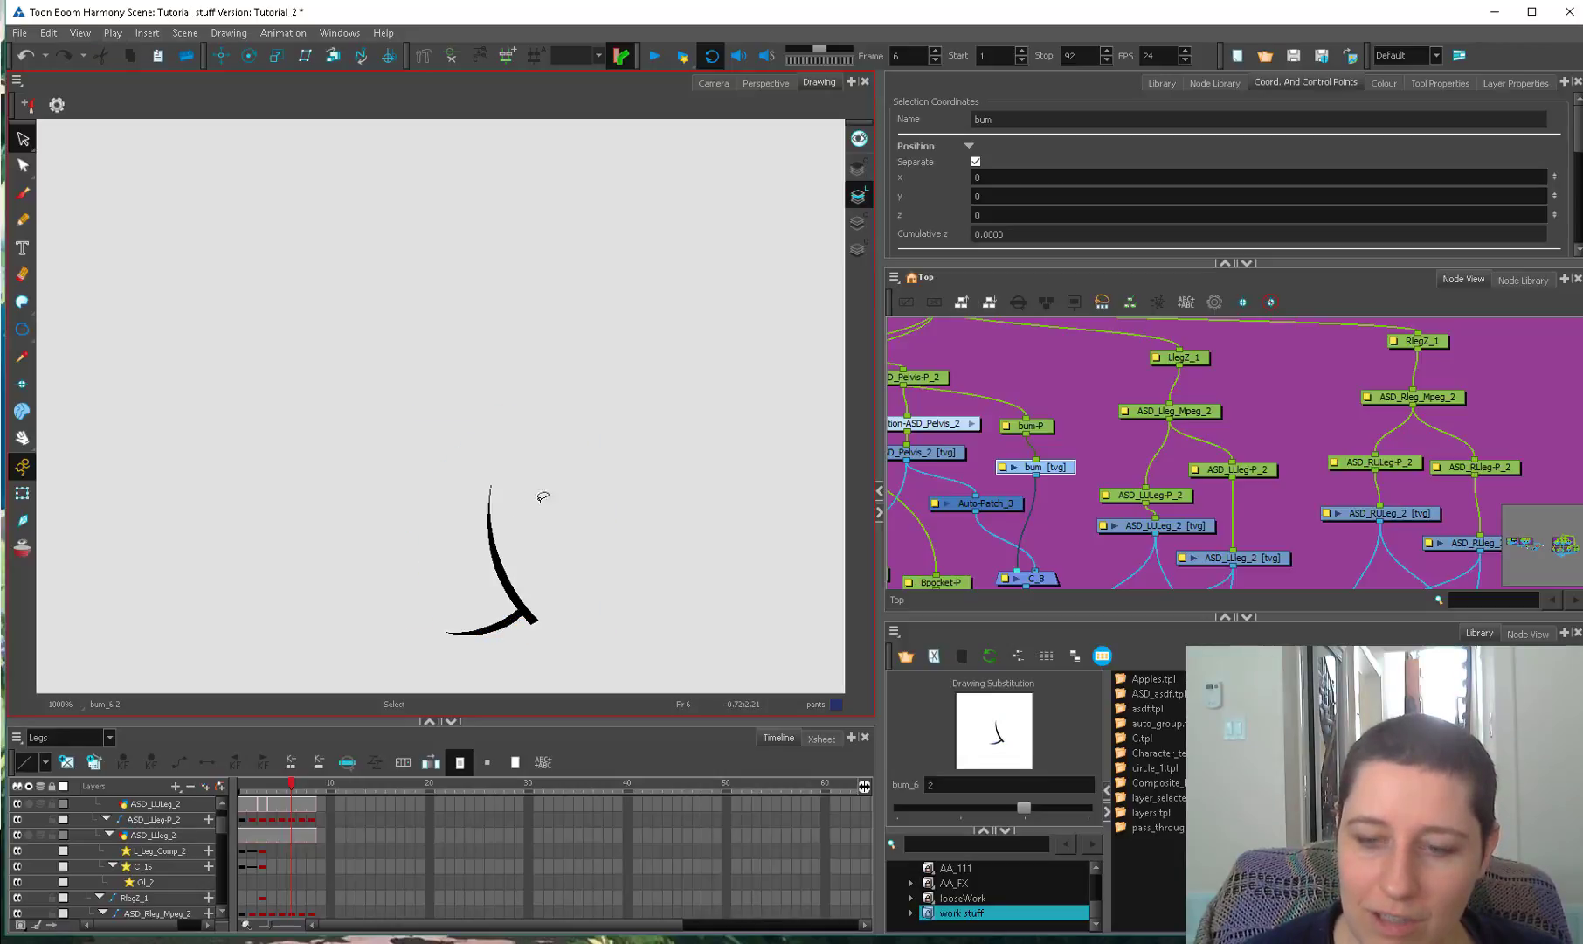
click(524, 617)
key(Delete)
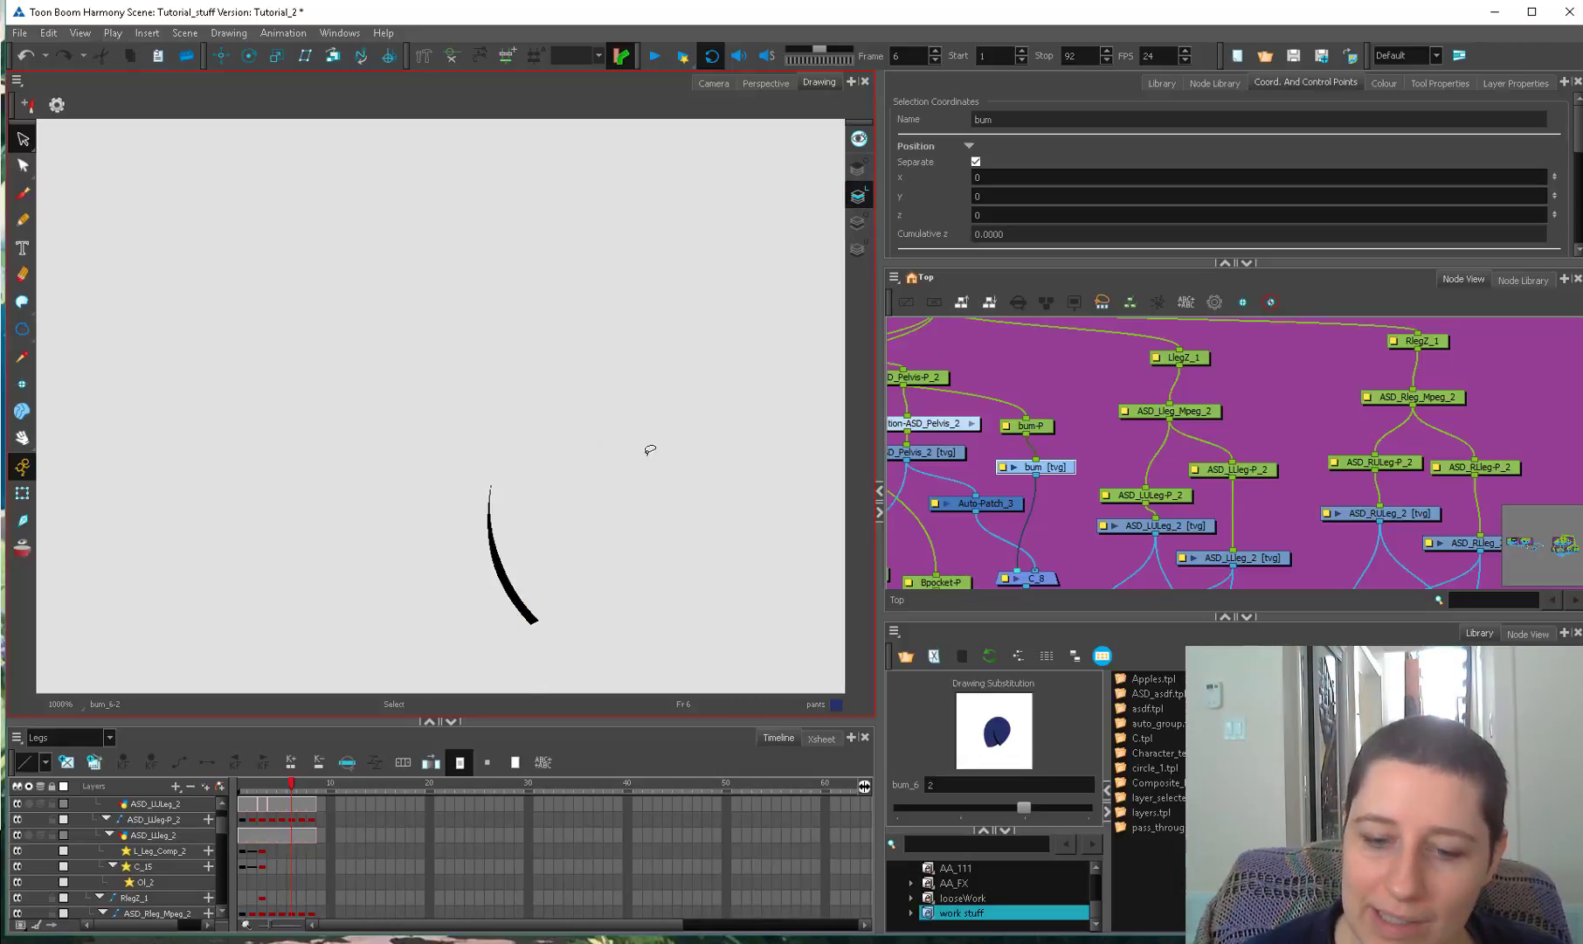
key(ctrl+z)
key(ctrl+z)
Extend the frame 6 bum drawing's lower crease stroke along the blue fill's lower right edge with the Contour Editor.
key(alt+q)
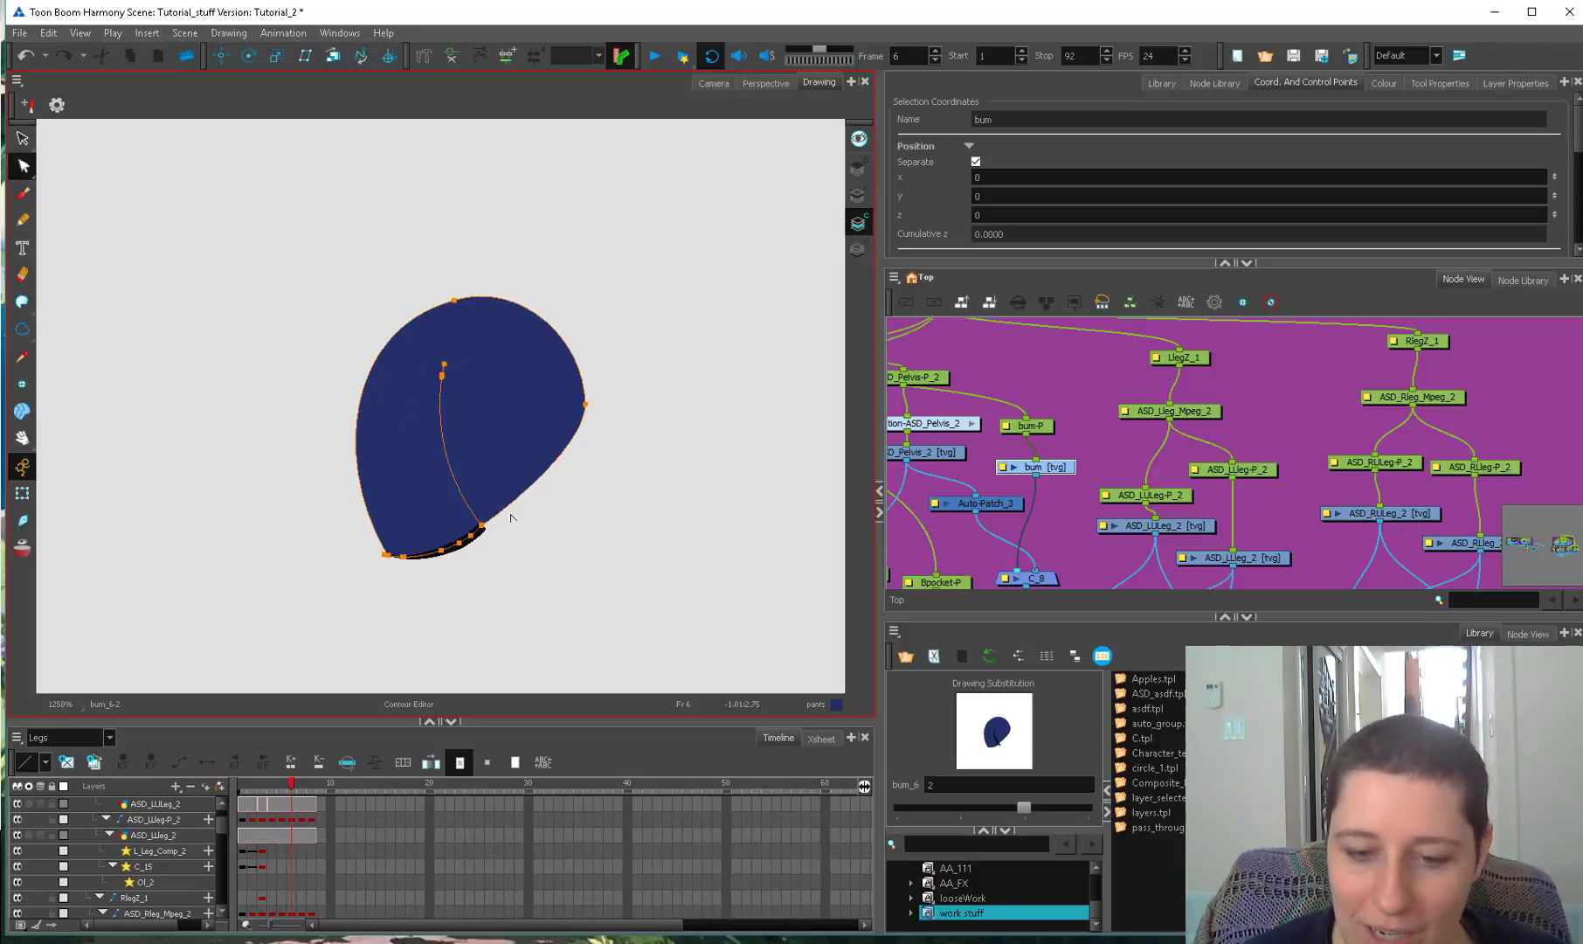
scroll(529, 616, up, 3)
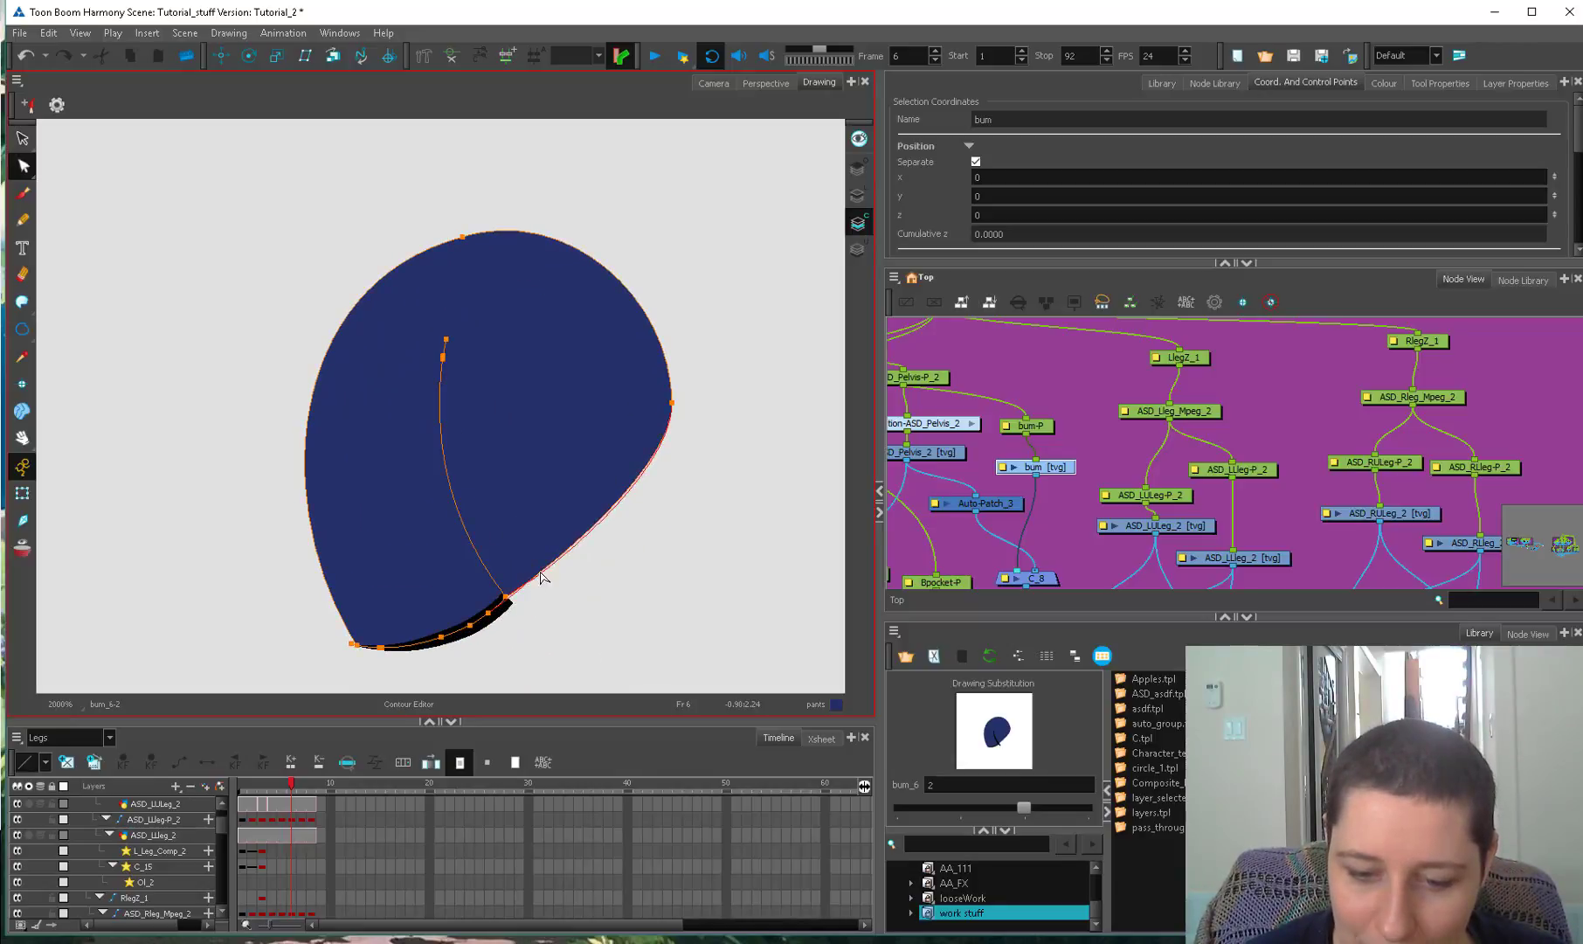
drag(554, 564, 577, 556)
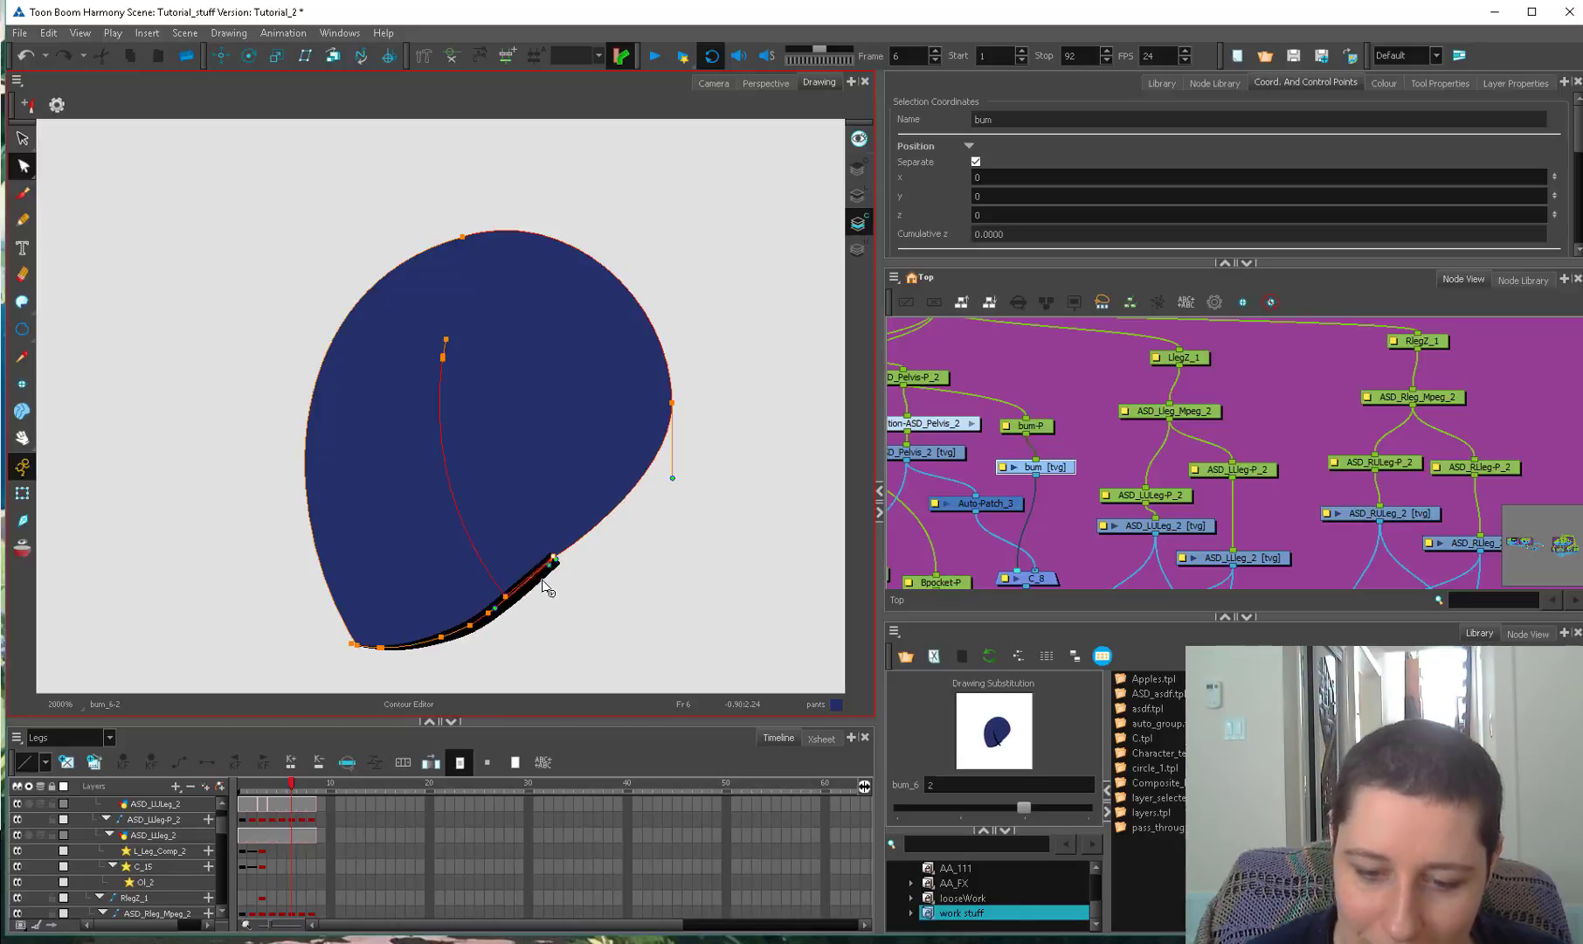
scroll(587, 530, down, 2)
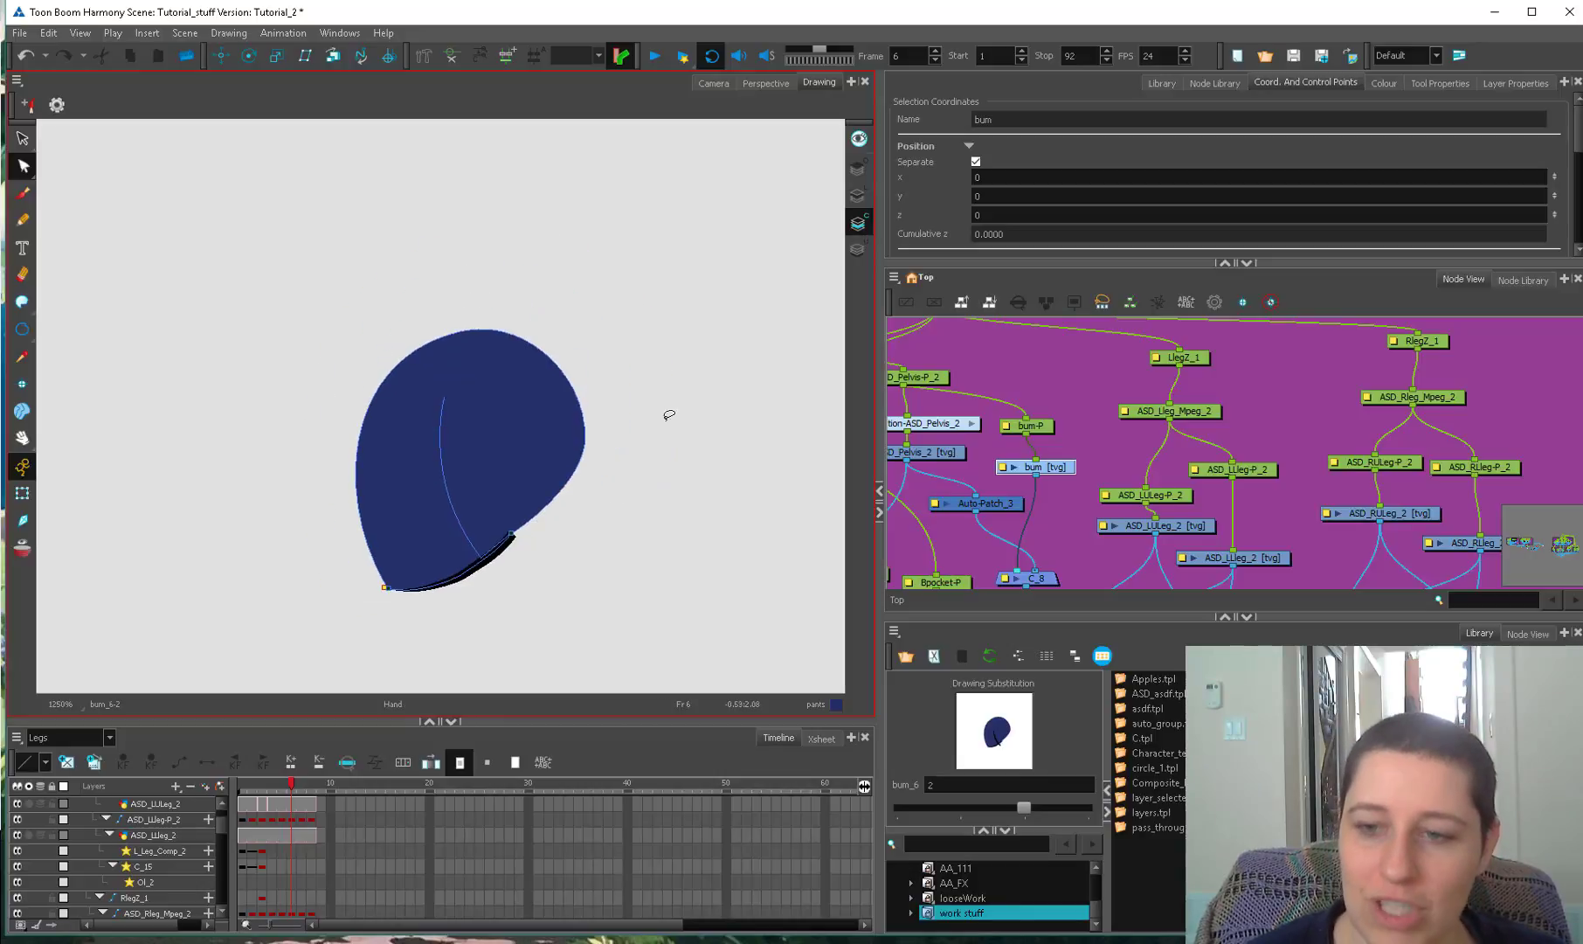
Show all art layers and lengthen the curved crease stroke on the line art layer beyond the blue fill's lower edge with the Contour Editor.
click(841, 197)
key(alt+s)
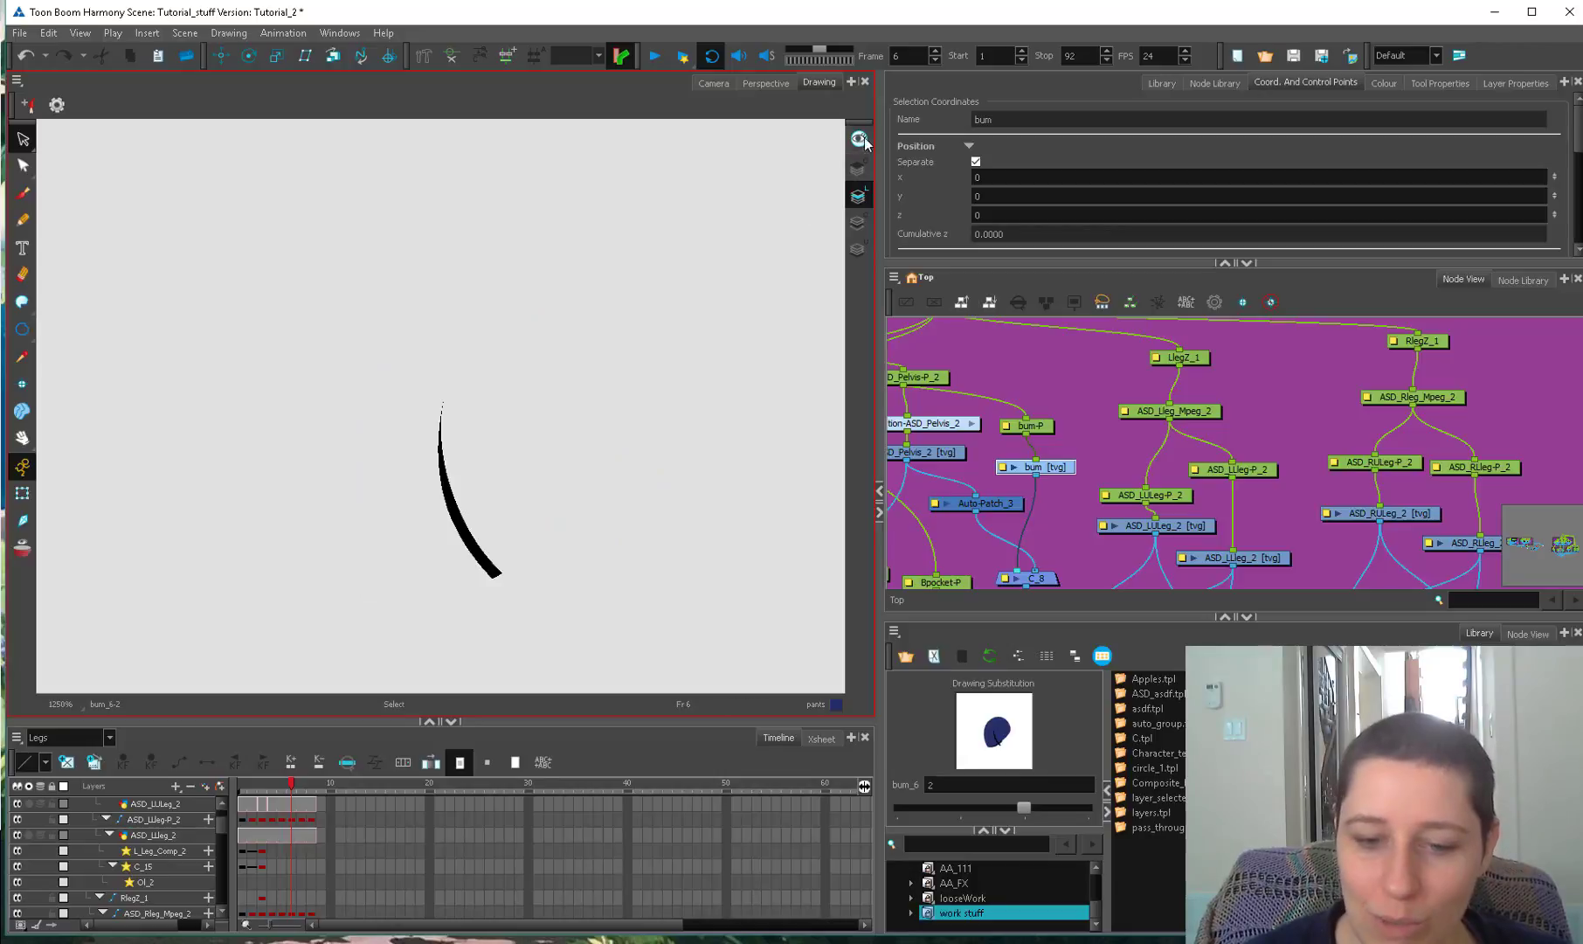
click(854, 163)
key(alt+q)
click(536, 596)
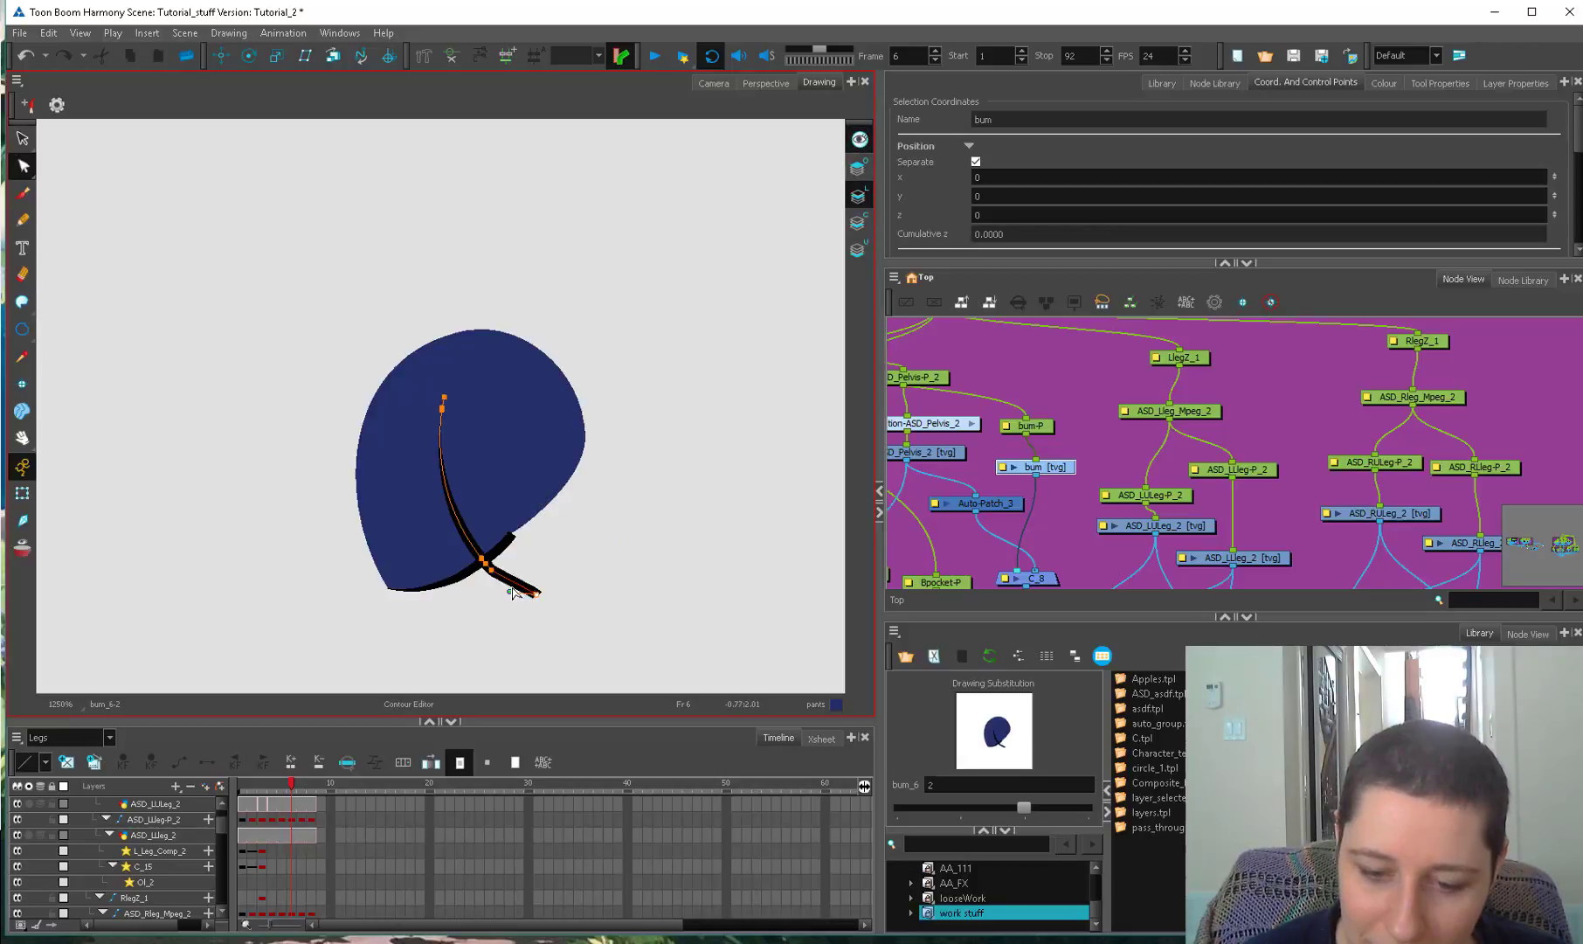
key(alt+e)
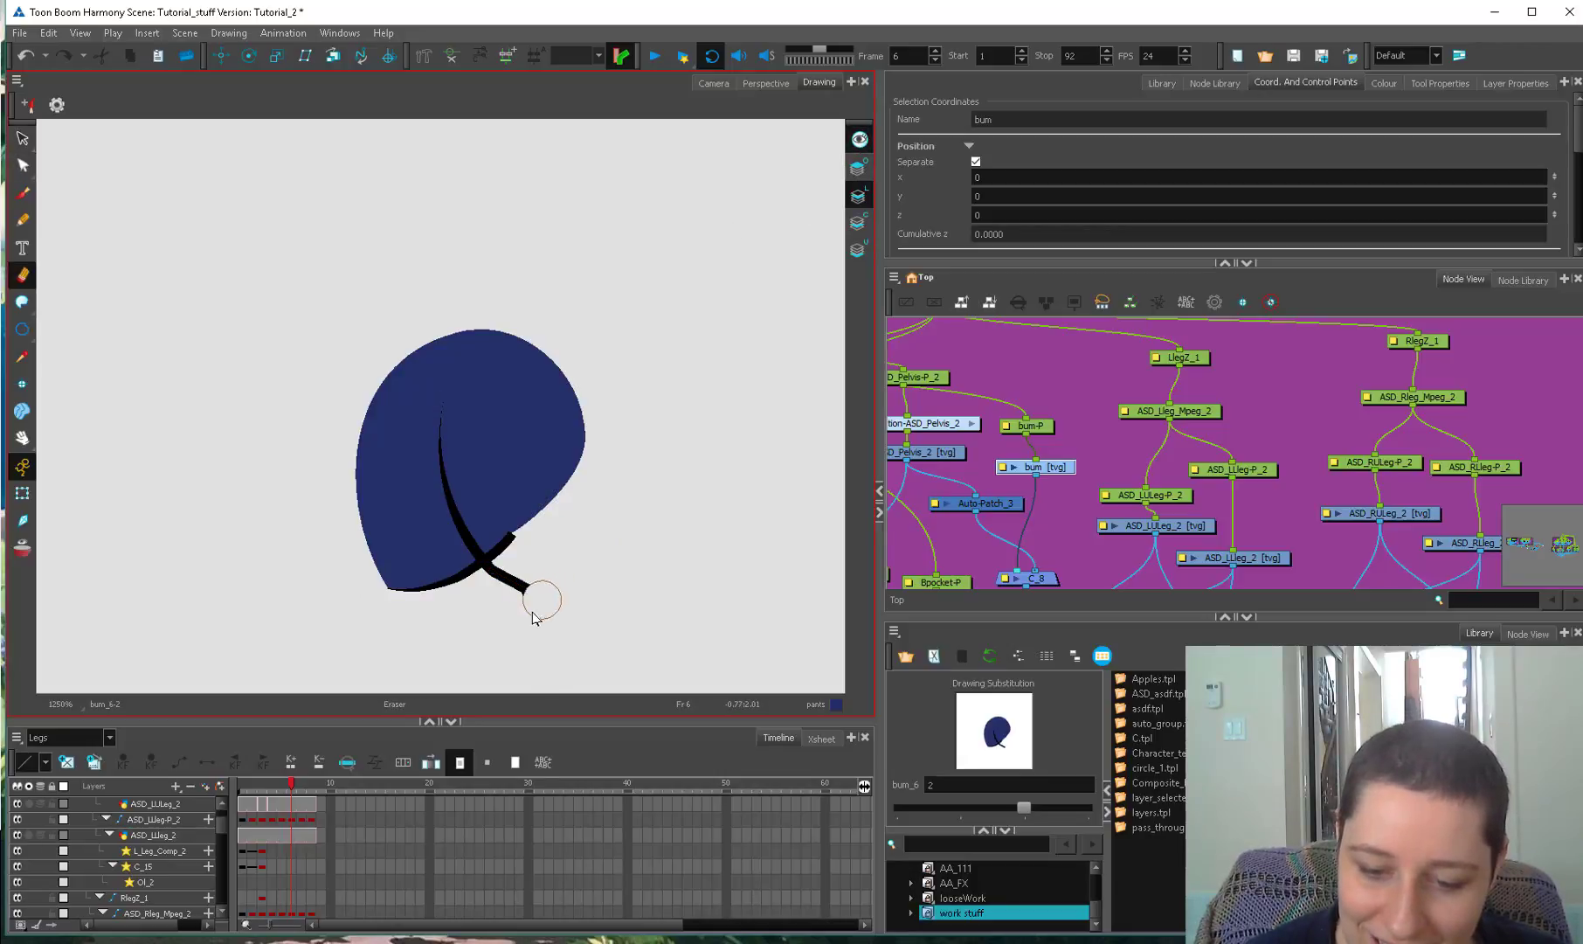
key(alt+q)
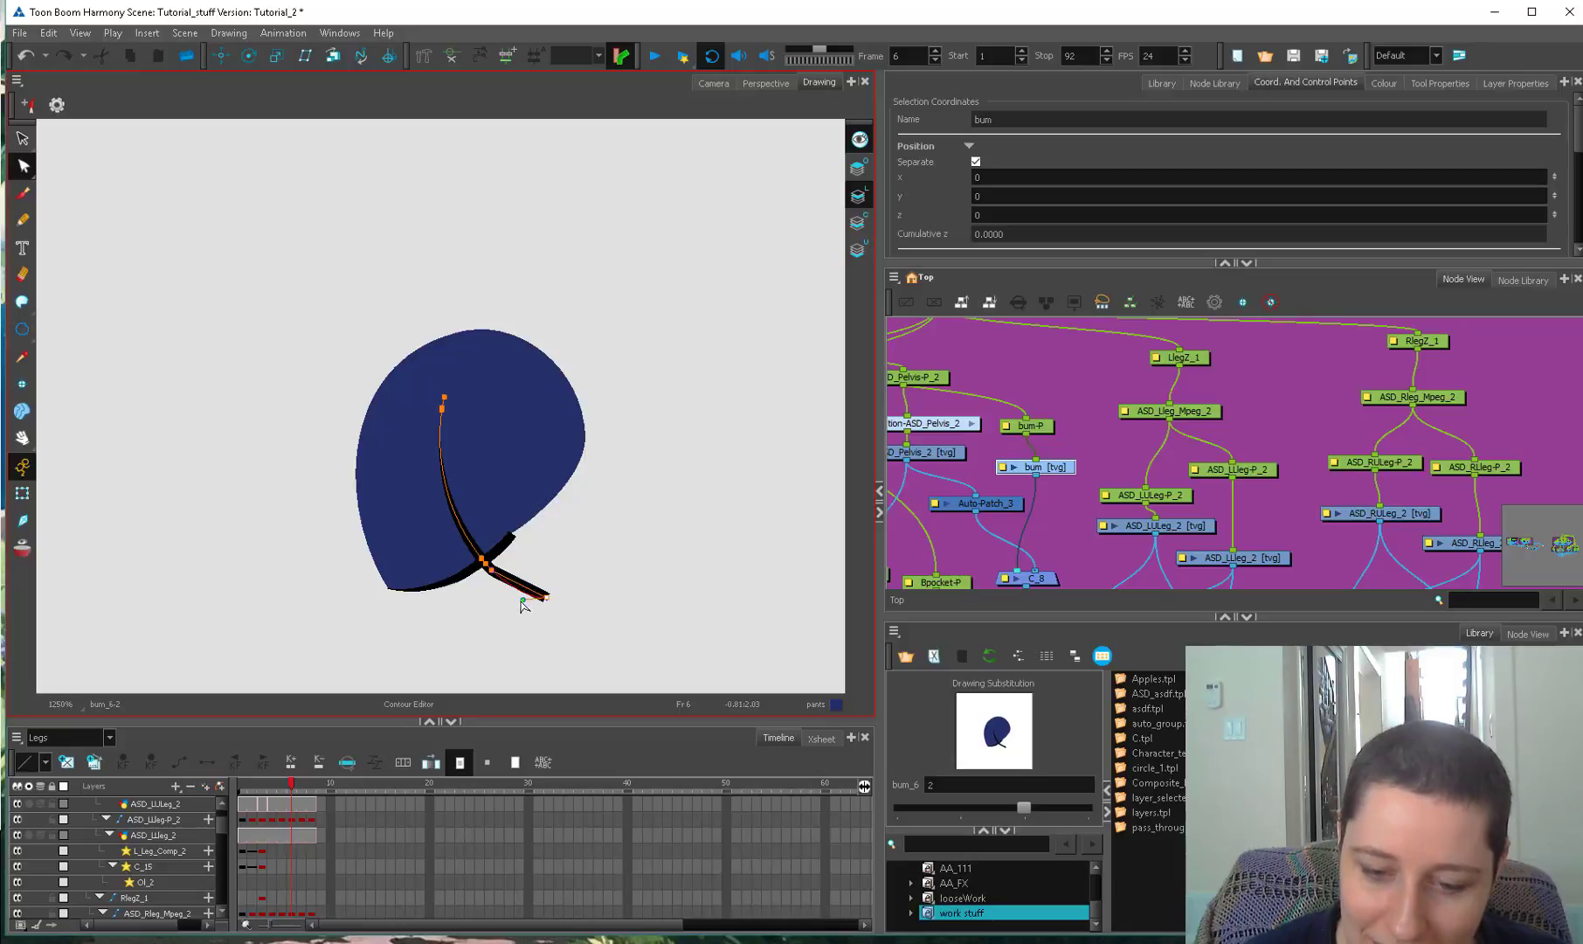
Outline a second bum lobe on the right of the crease with the Stroke tool and fill it with the blue pants colour.
key(alt+k)
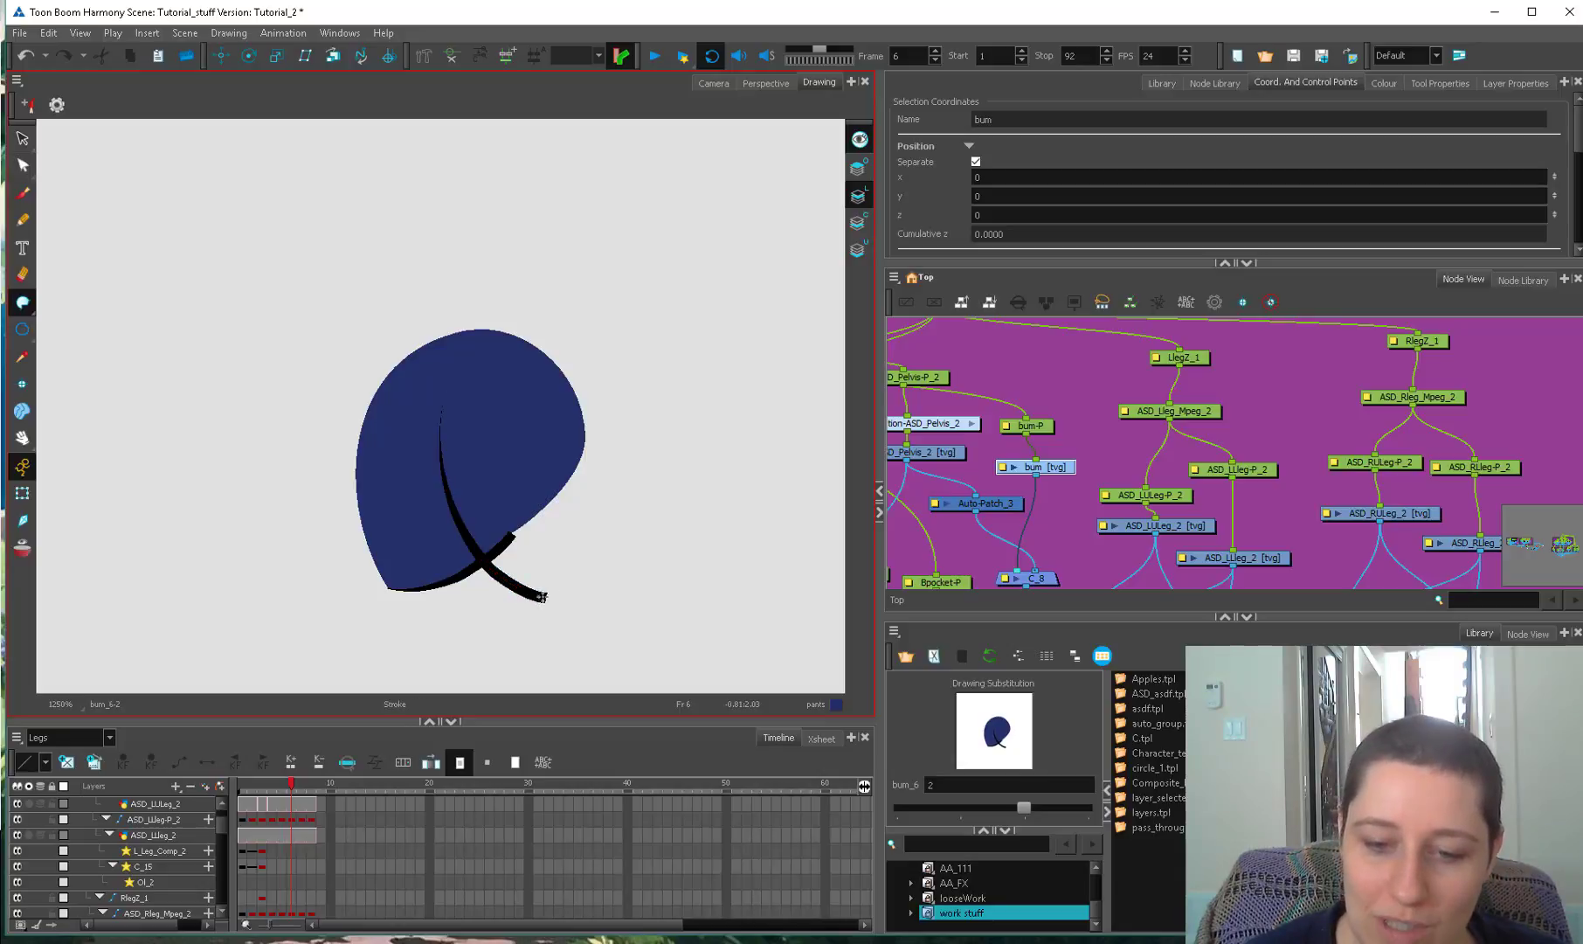
key(d)
click(532, 513)
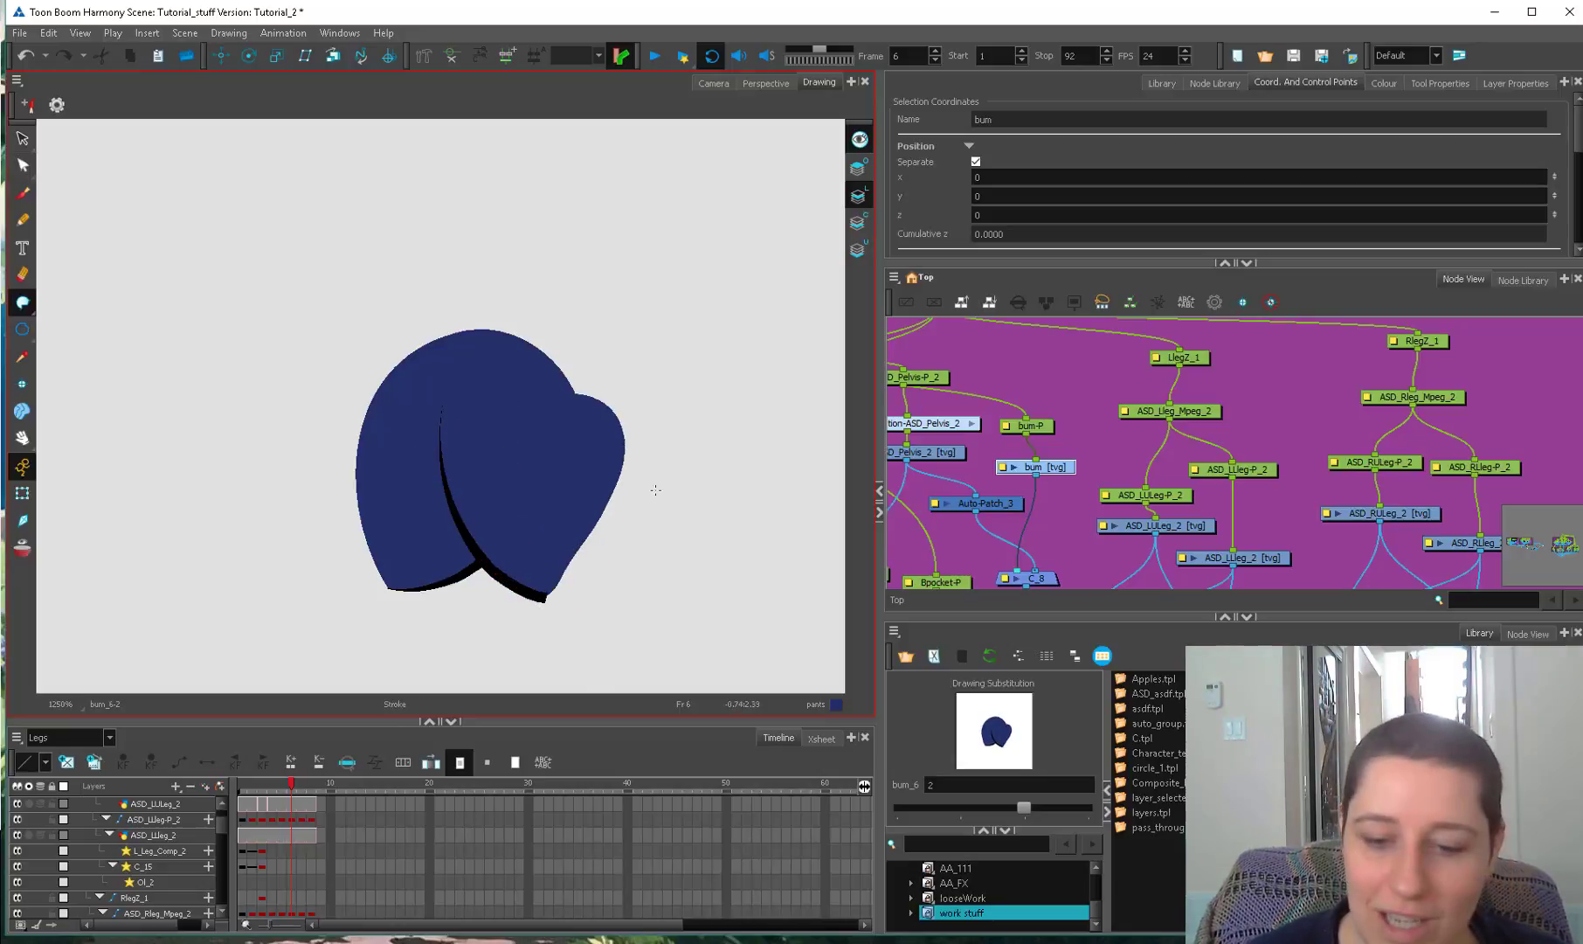
Go to frame 8, inspect the bum drawing's crease strokes, and delete its blue fill and undo the deletion.
drag(295, 786, 311, 787)
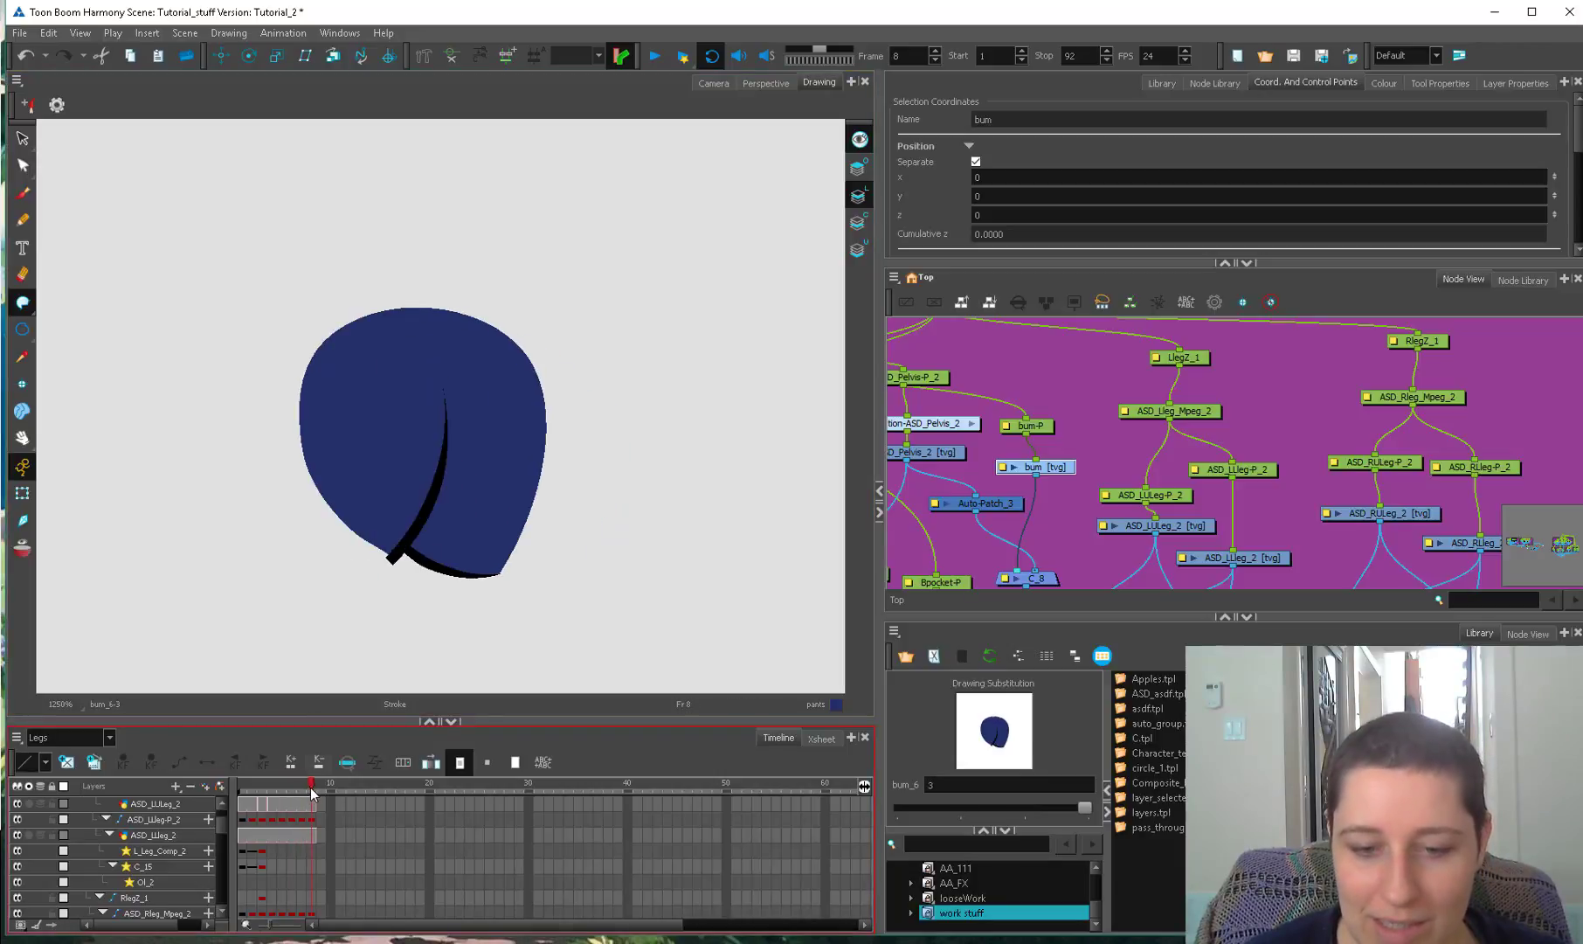
key(alt+s)
click(436, 471)
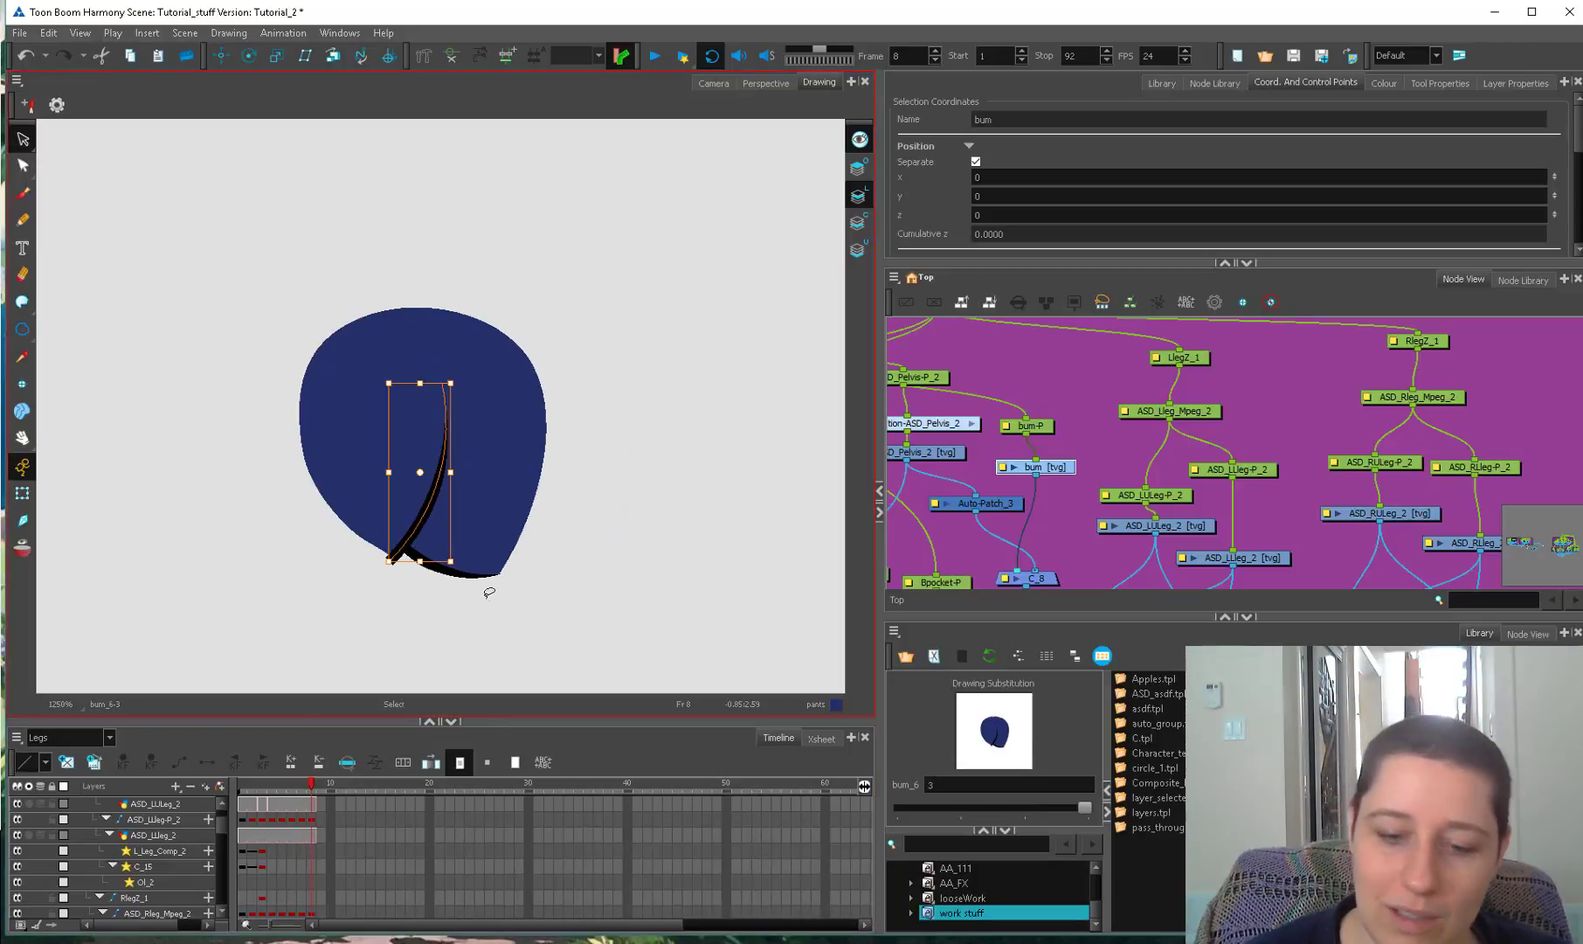
click(476, 568)
click(513, 500)
key(Delete)
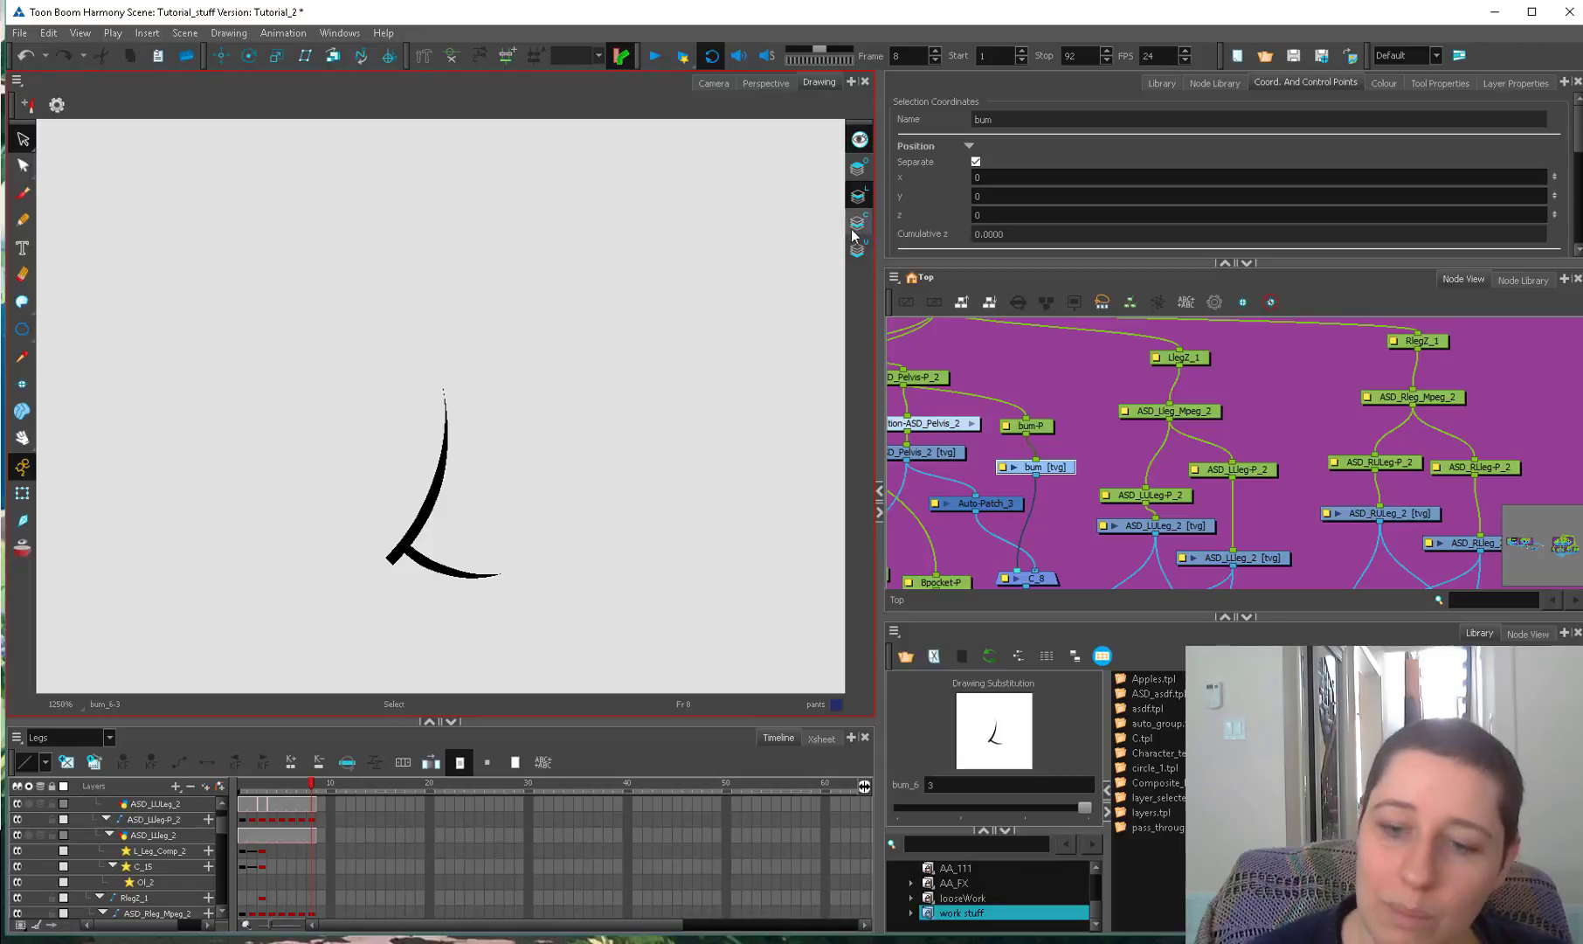
key(ctrl+z)
Extend the frame 8 bum drawing's curved crease down to the left and add an overlapping blue lobe on that side.
key(alt+q)
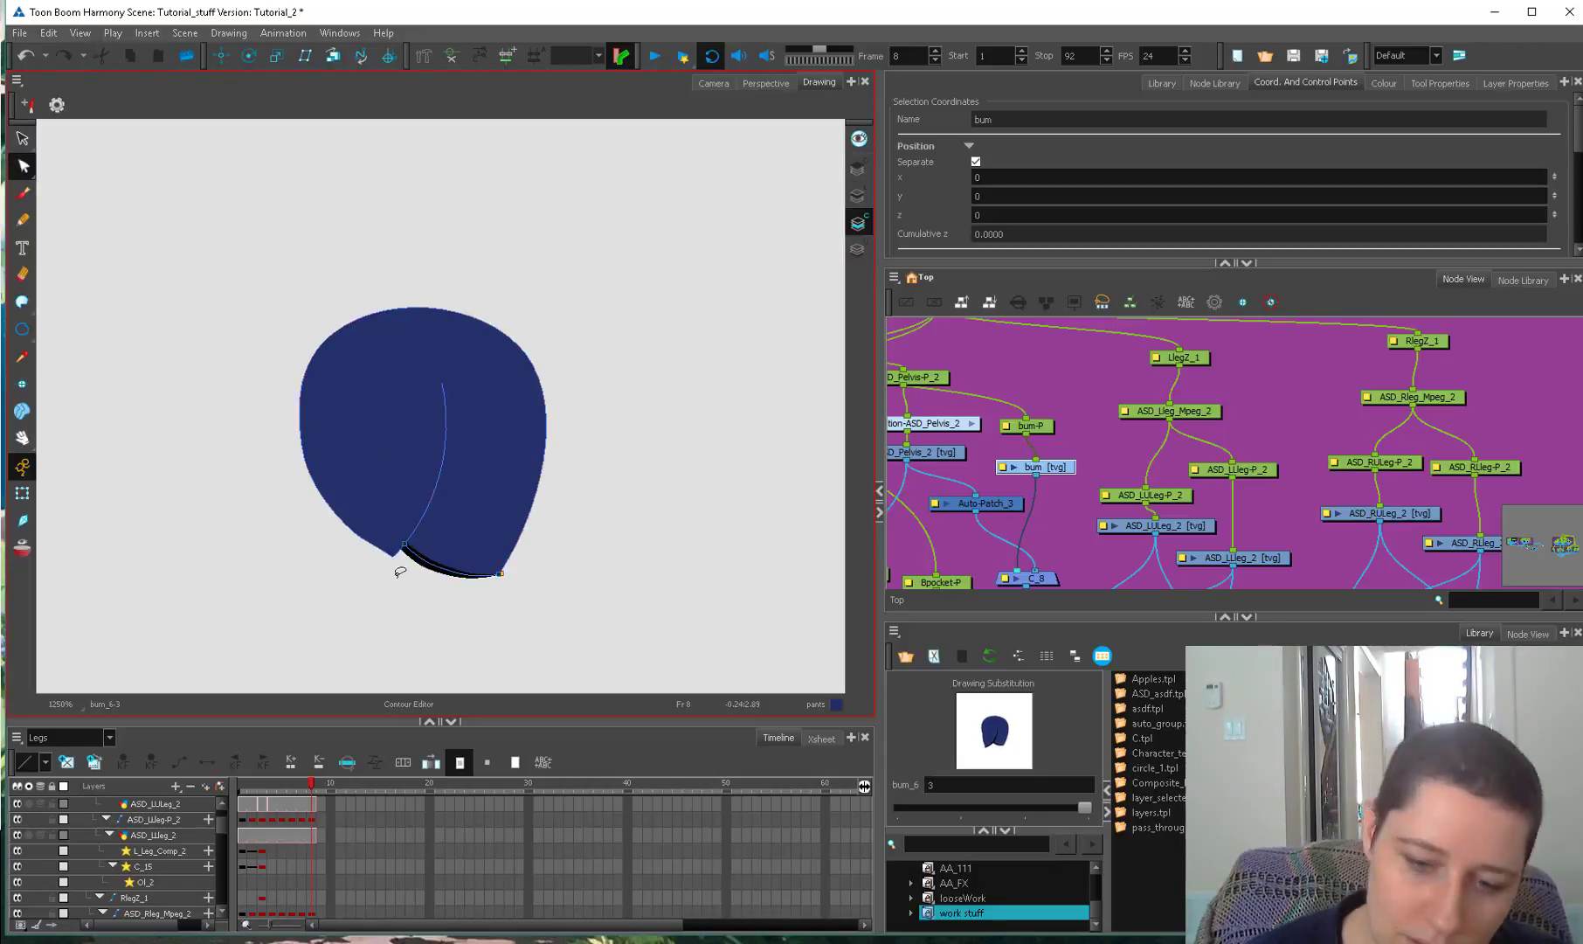
drag(401, 571, 748, 195)
drag(372, 483, 367, 548)
key(2)
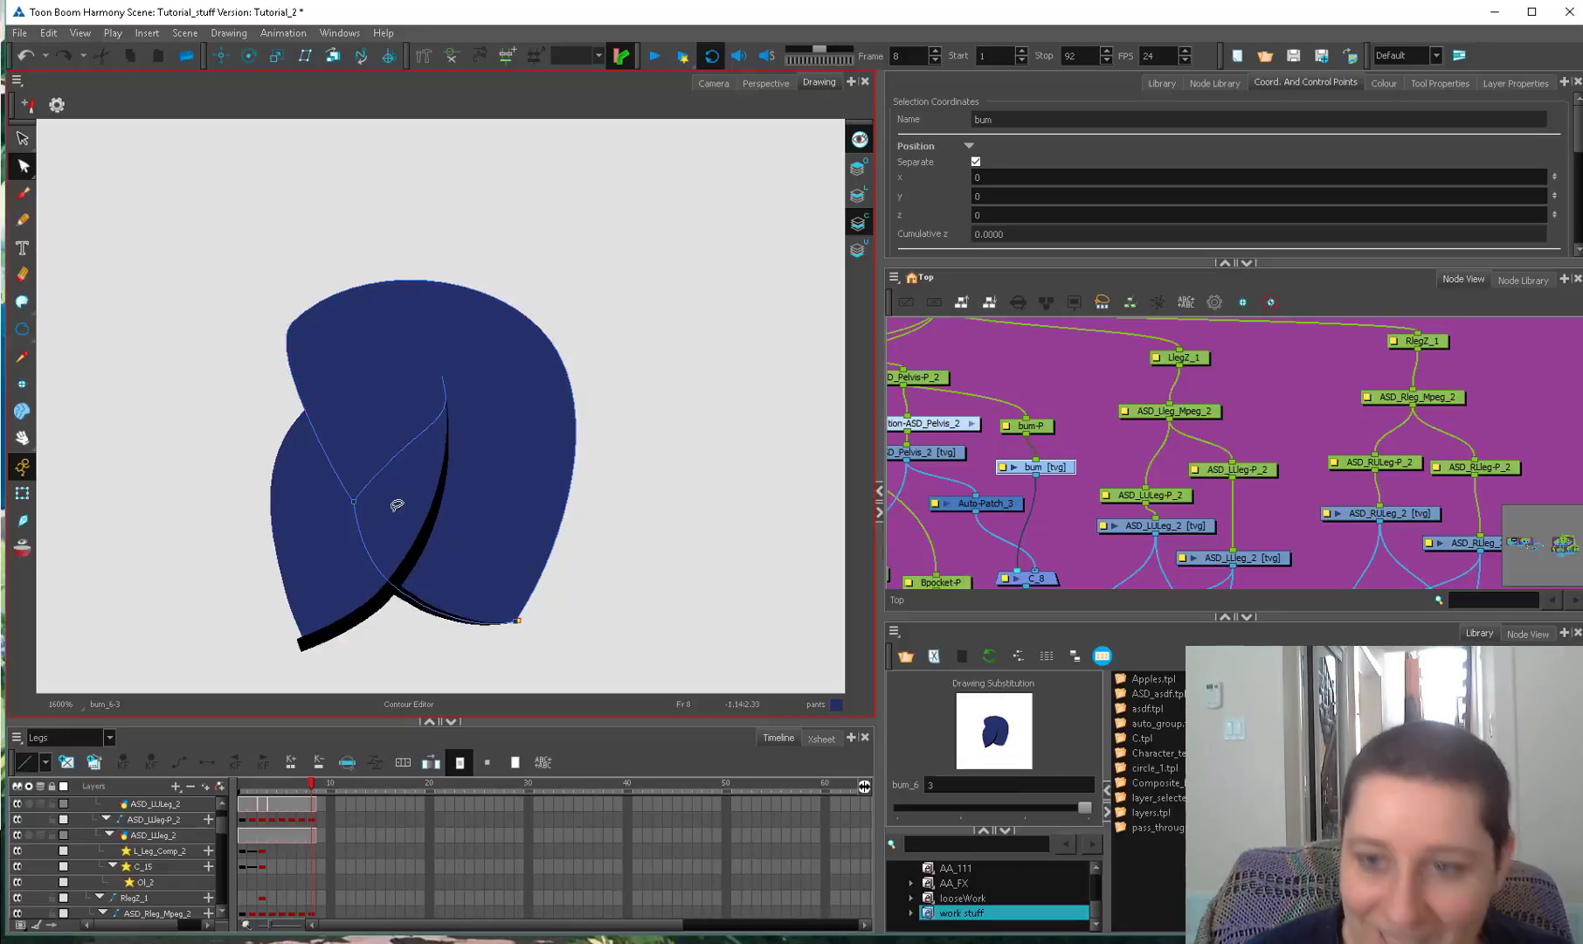
Return to the Camera view and clone the bum drawing node, placing the clone beside the original.
click(713, 84)
mouse_move(1035, 467)
mouse_down()
mouse_move(1105, 465)
mouse_move(973, 491)
mouse_up()
click(969, 486)
click(1009, 492)
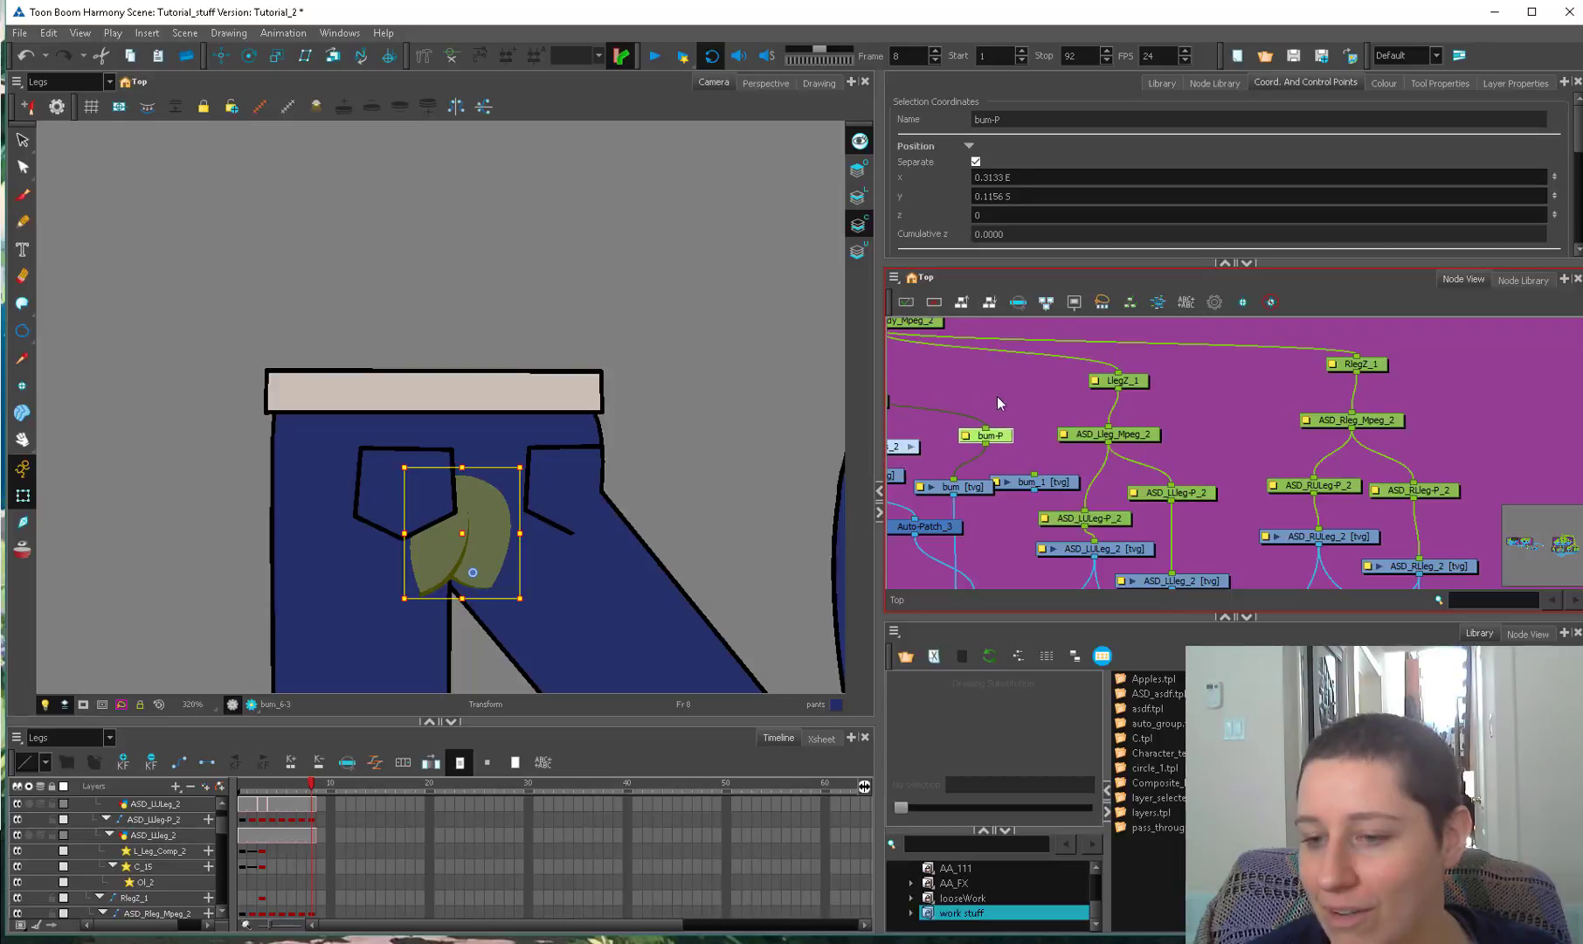
Add a separate parent peg above the original bum drawing and another above its clone, beneath bum-P.
key(ctrl+p)
click(1049, 483)
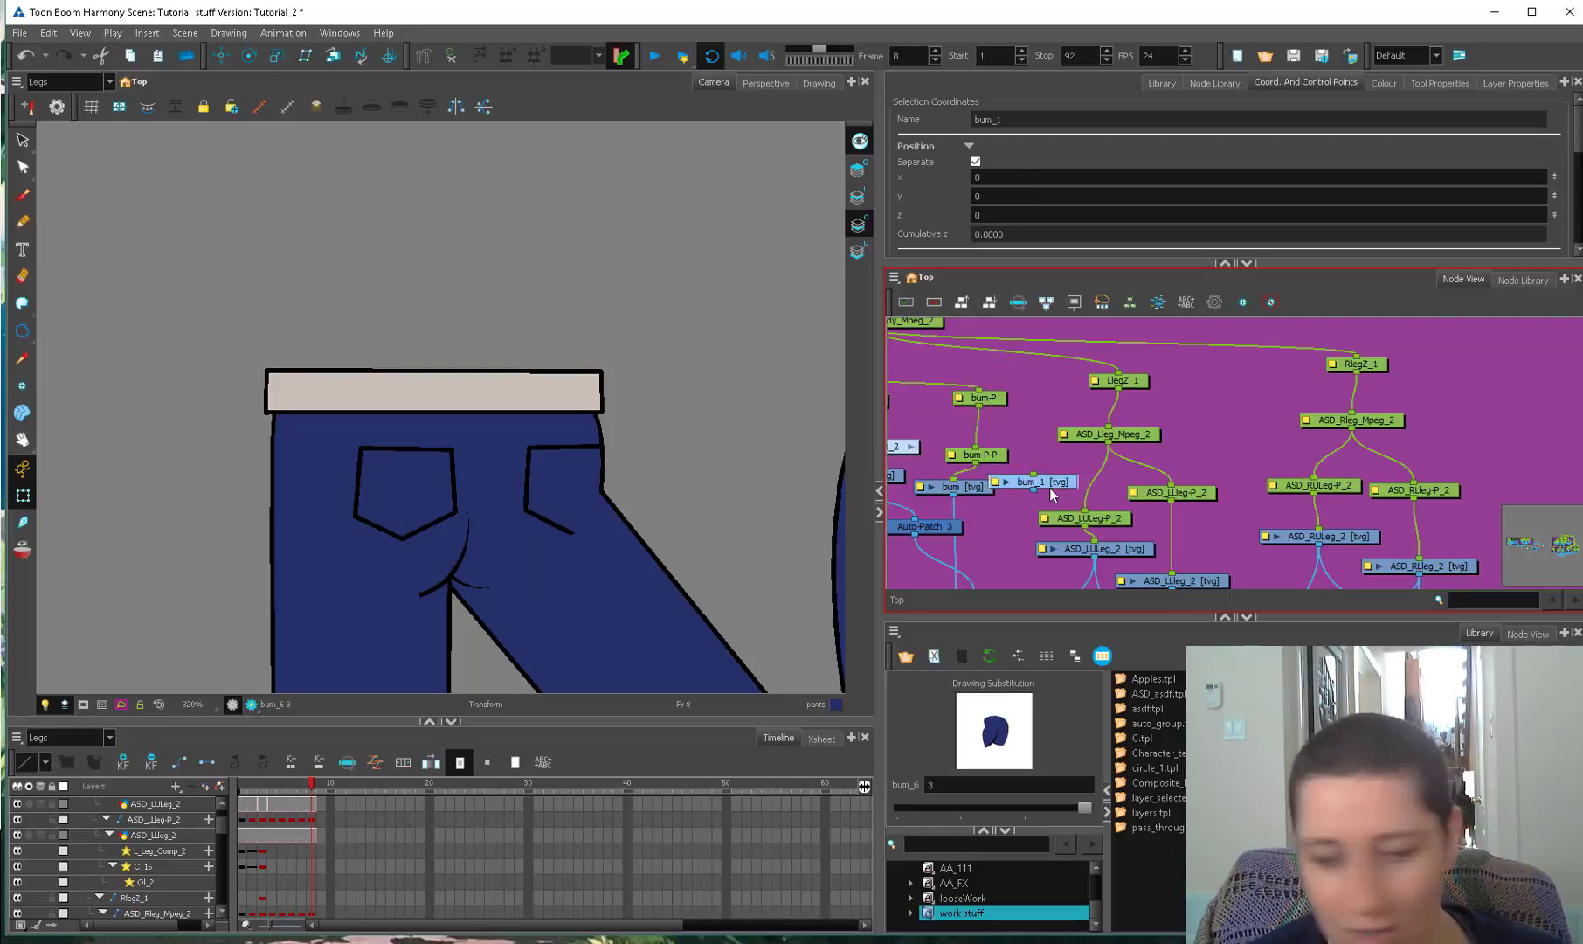
key(ctrl+p)
drag(1021, 510, 1038, 434)
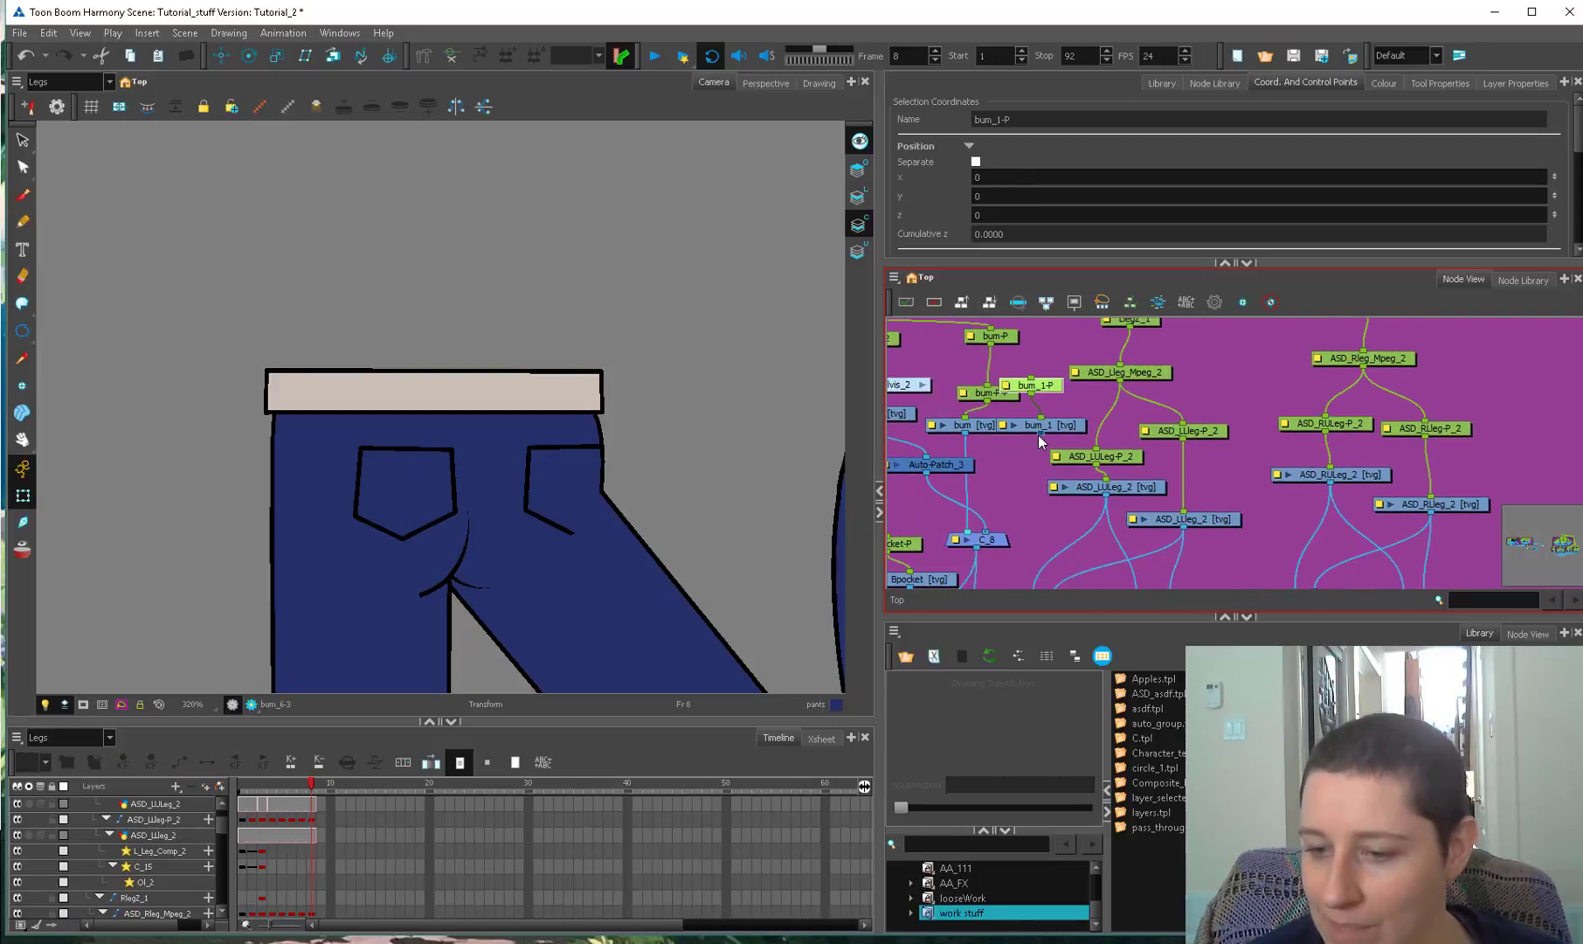
Copy the La_3 and Ca_1 art layer nodes and connect the bum drawing through La_3 and its clone through Ca_1 into composite C_8.
click(1062, 505)
scroll(1061, 506, down, 5)
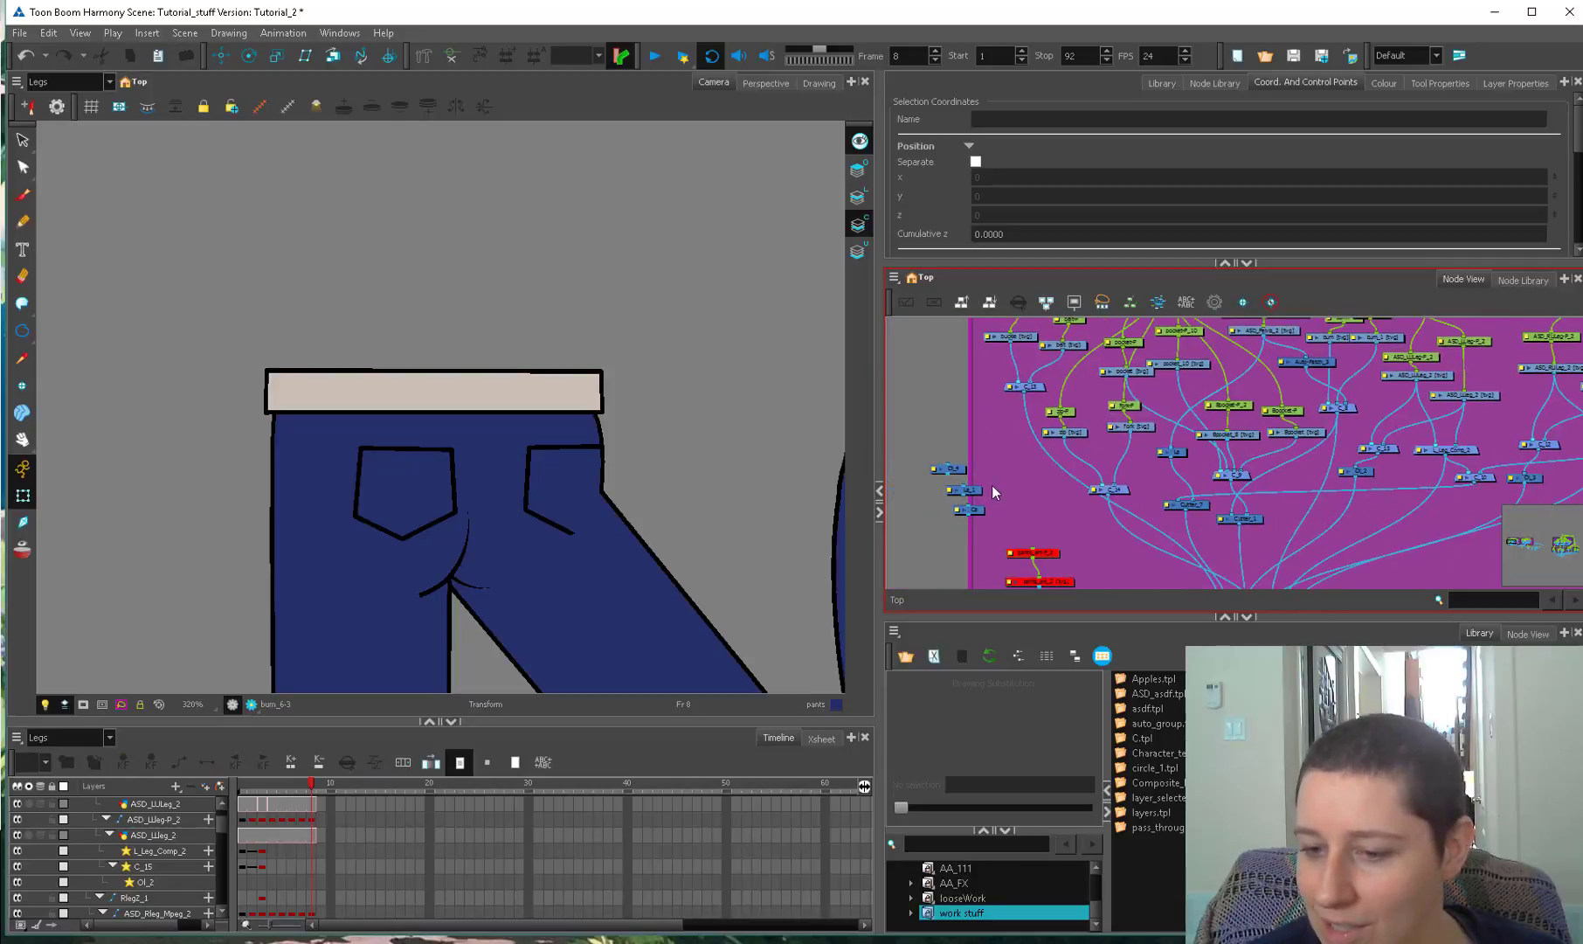
scroll(1055, 479, up, 5)
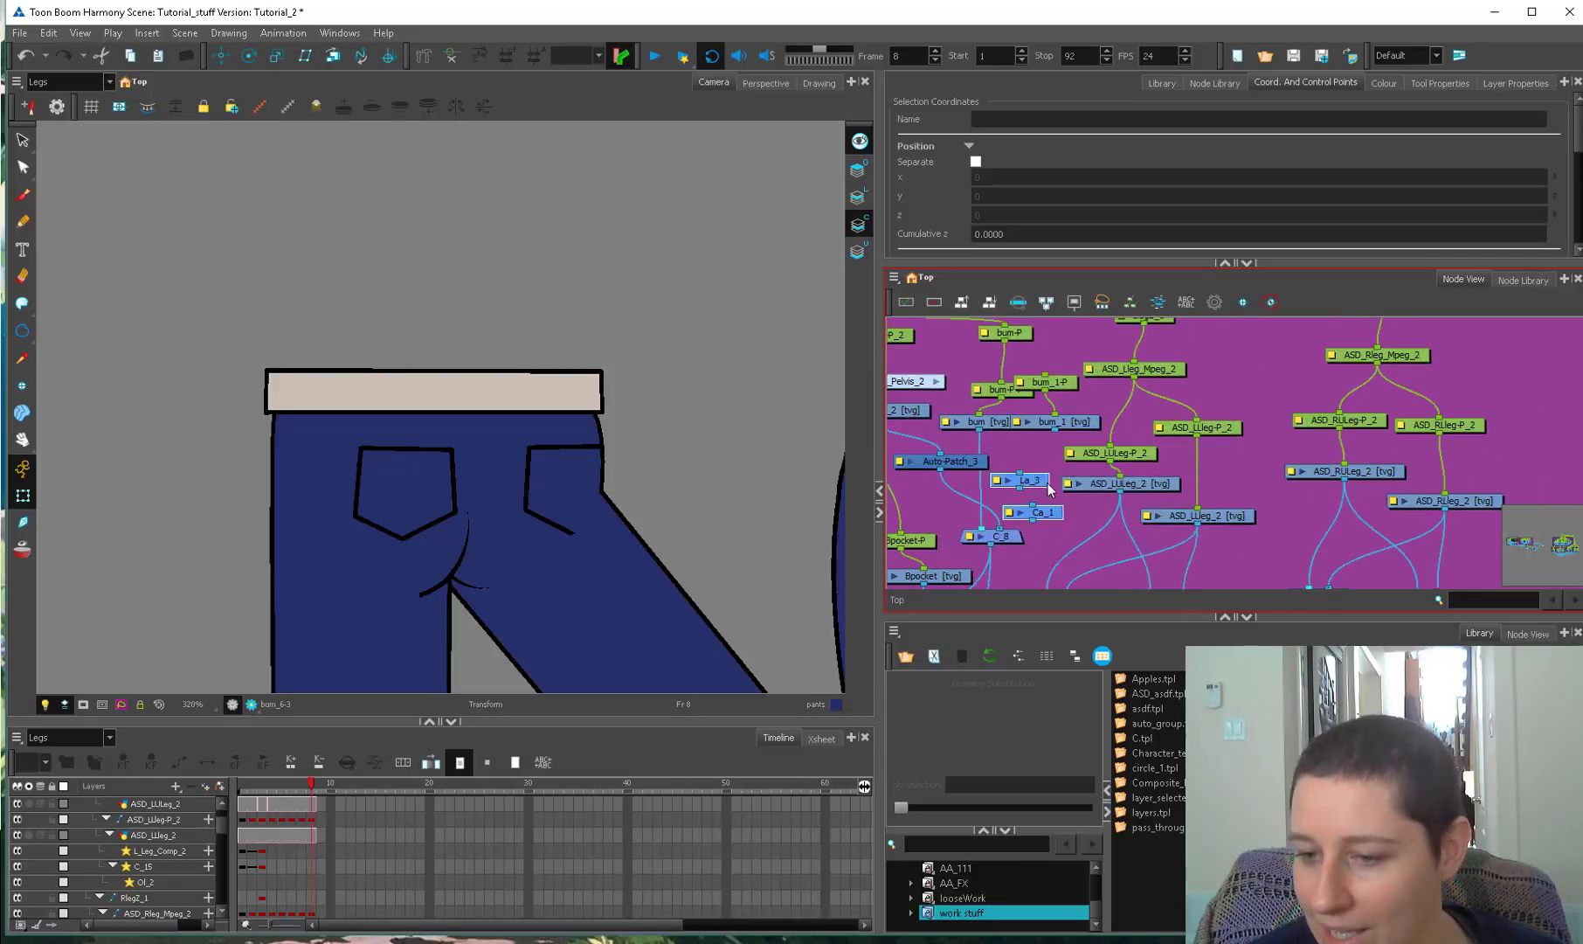
mouse_move(1027, 474)
mouse_down()
mouse_move(991, 482)
mouse_move(1040, 474)
mouse_up()
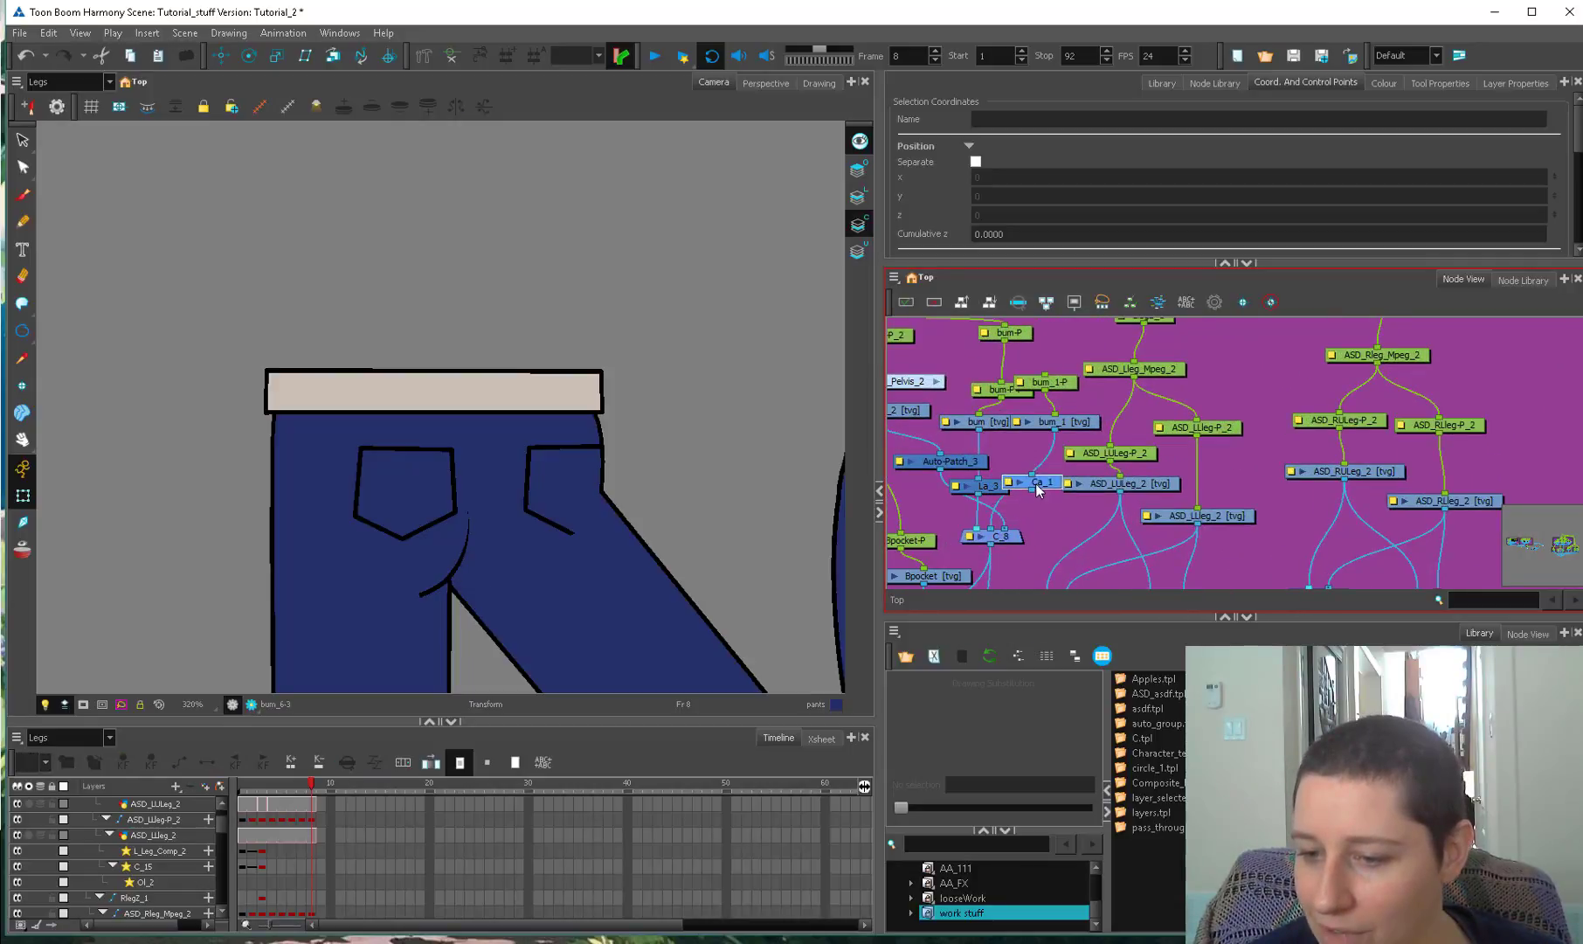
Select the two new bum pegs and move their pivots onto the bum patch with the Rotate tool.
click(990, 388)
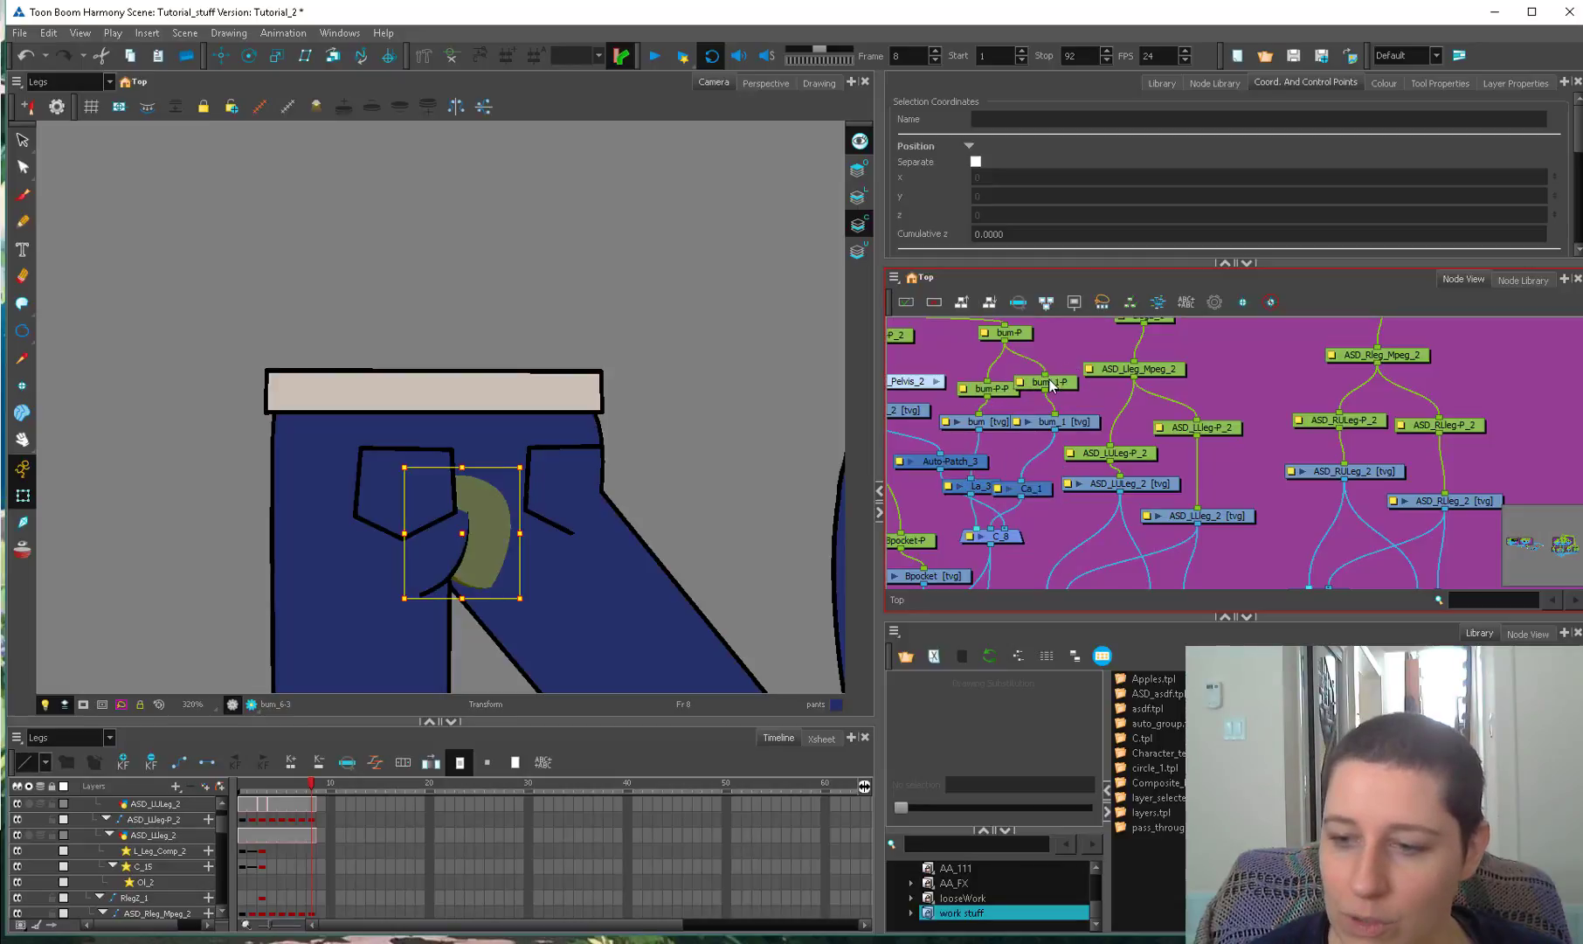
scroll(448, 231, down, 2)
scroll(448, 231, down, 2)
key(alt+3)
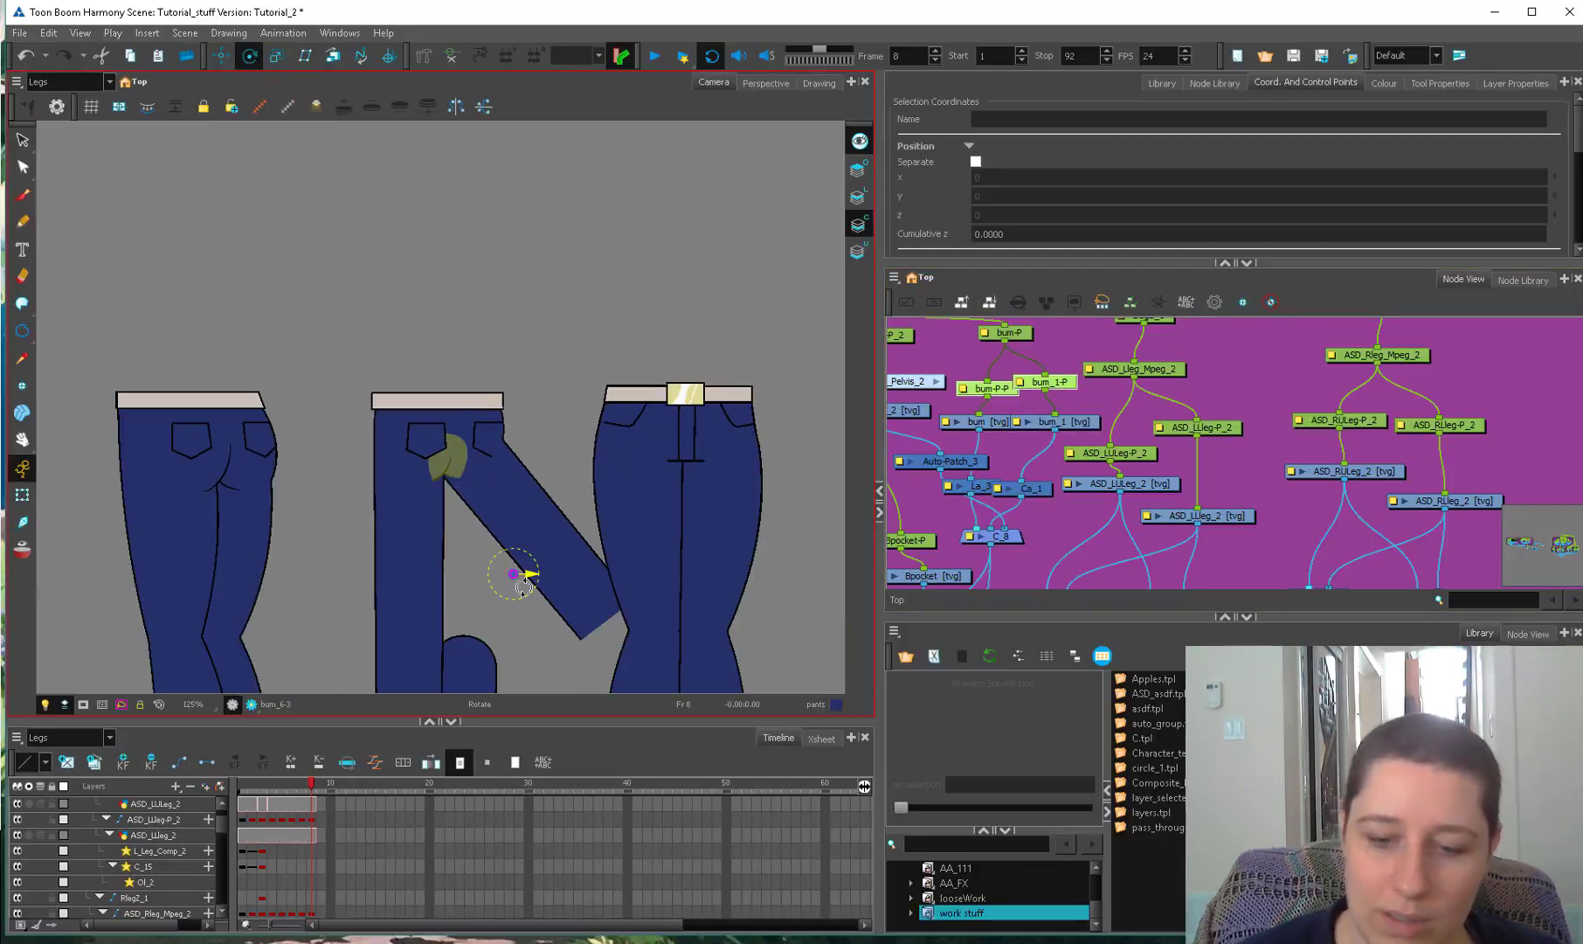
key(shift+t)
scroll(565, 597, up, 2)
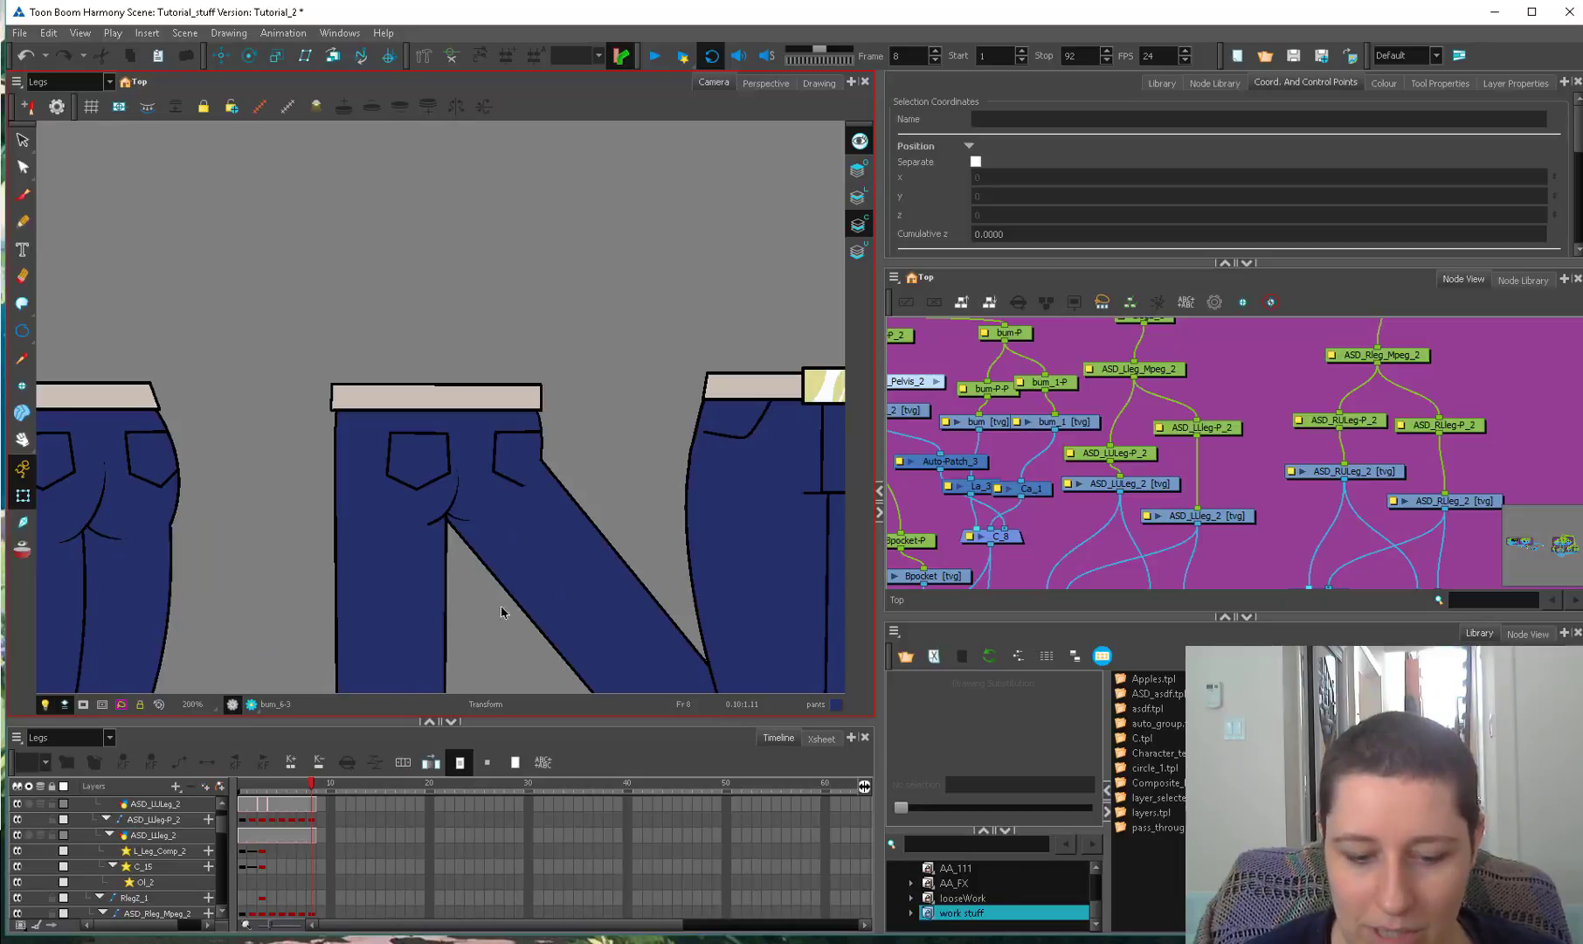
On frame 7, widen the right bum patch through its peg bum_1-P so it reaches over the raised left leg.
click(301, 782)
click(459, 489)
scroll(494, 562, up, 2)
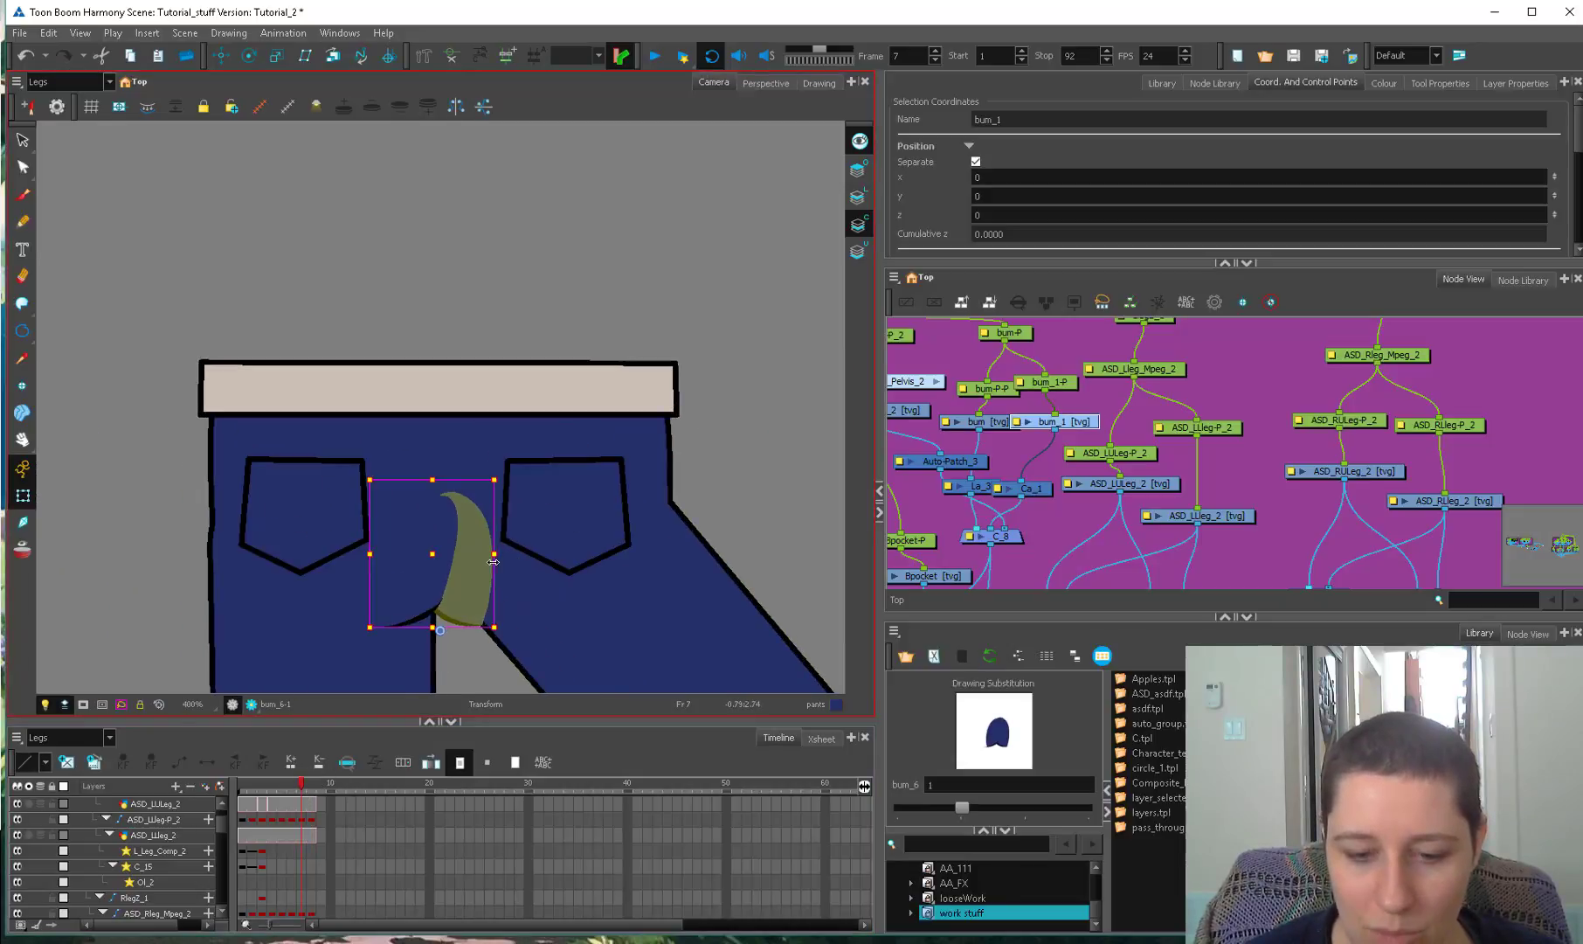
click(490, 624)
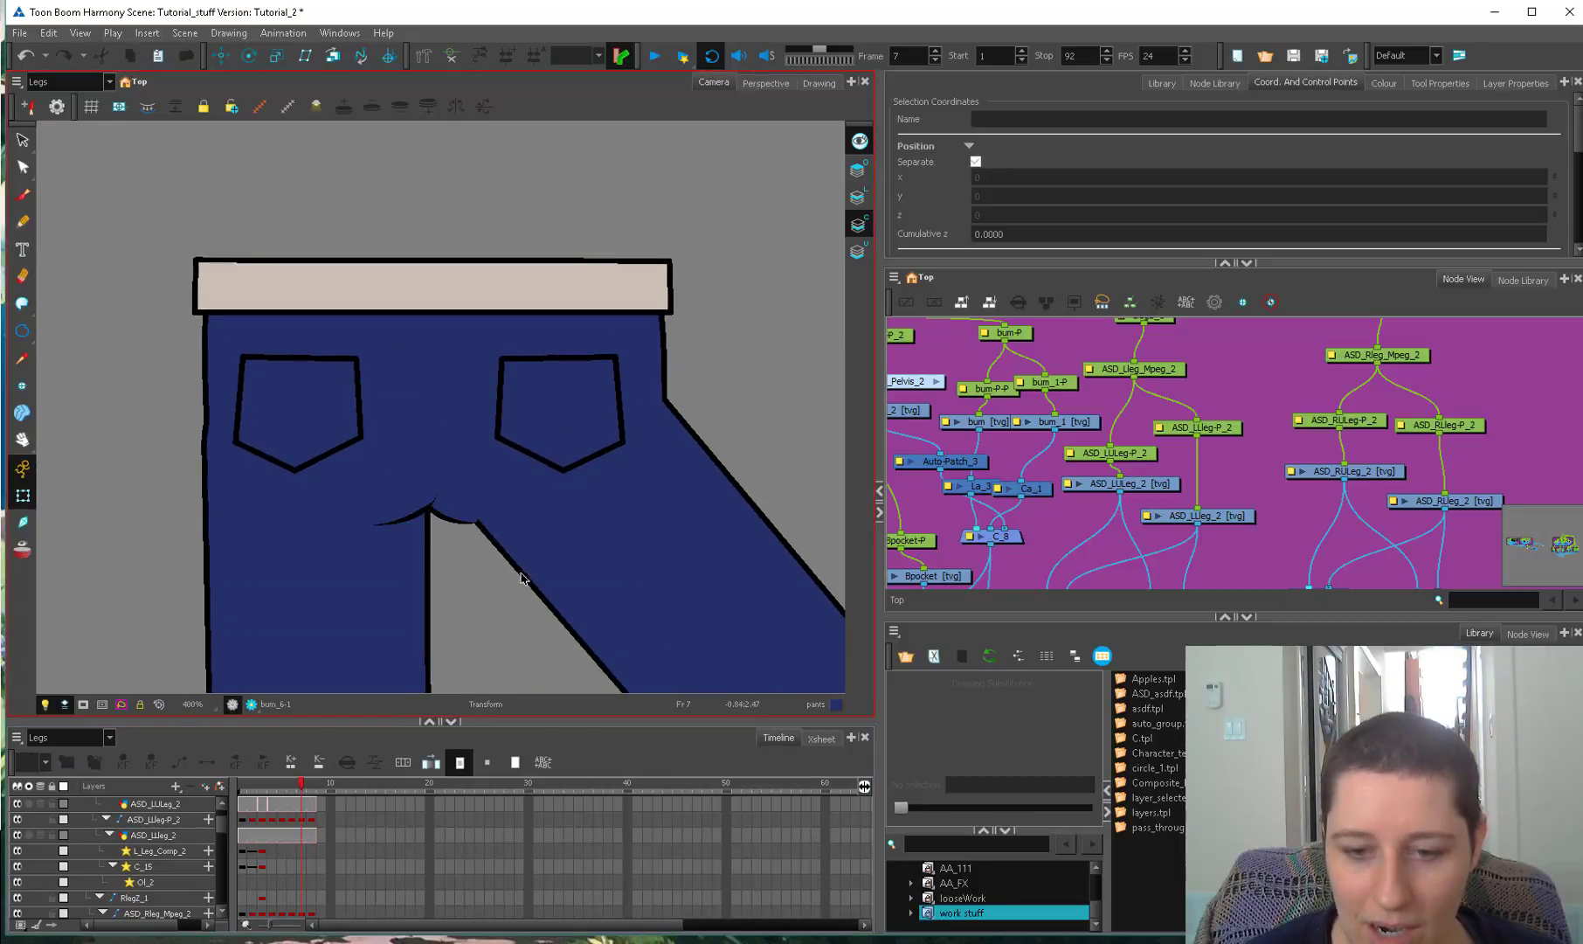
click(523, 578)
key(1)
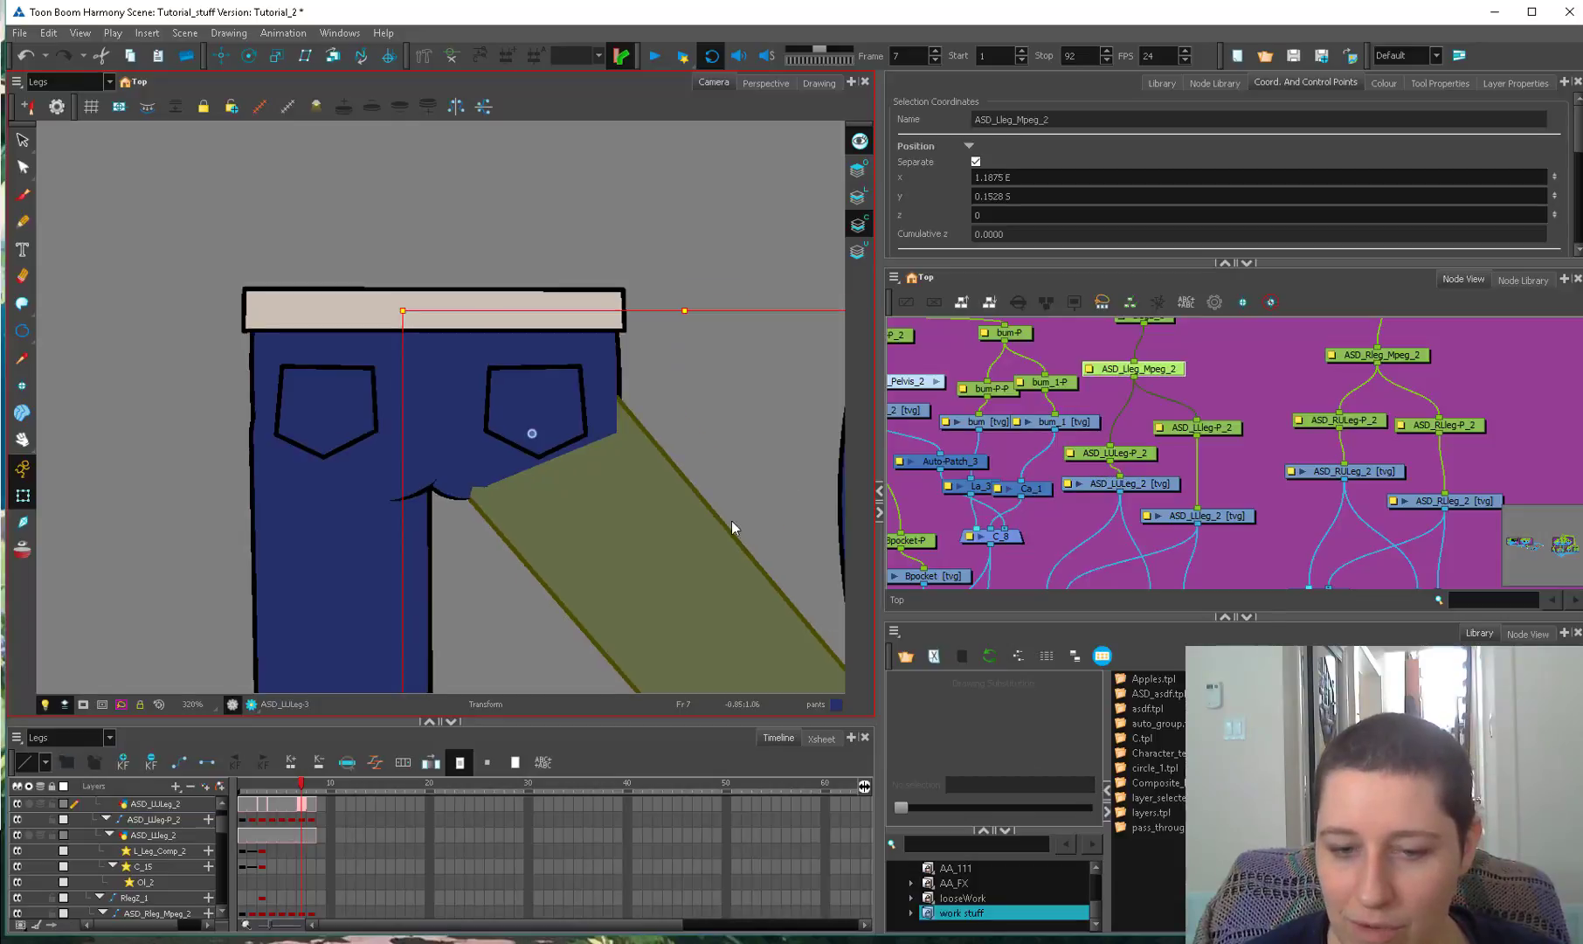
key(1)
key(1)
key(2)
key(2)
click(455, 468)
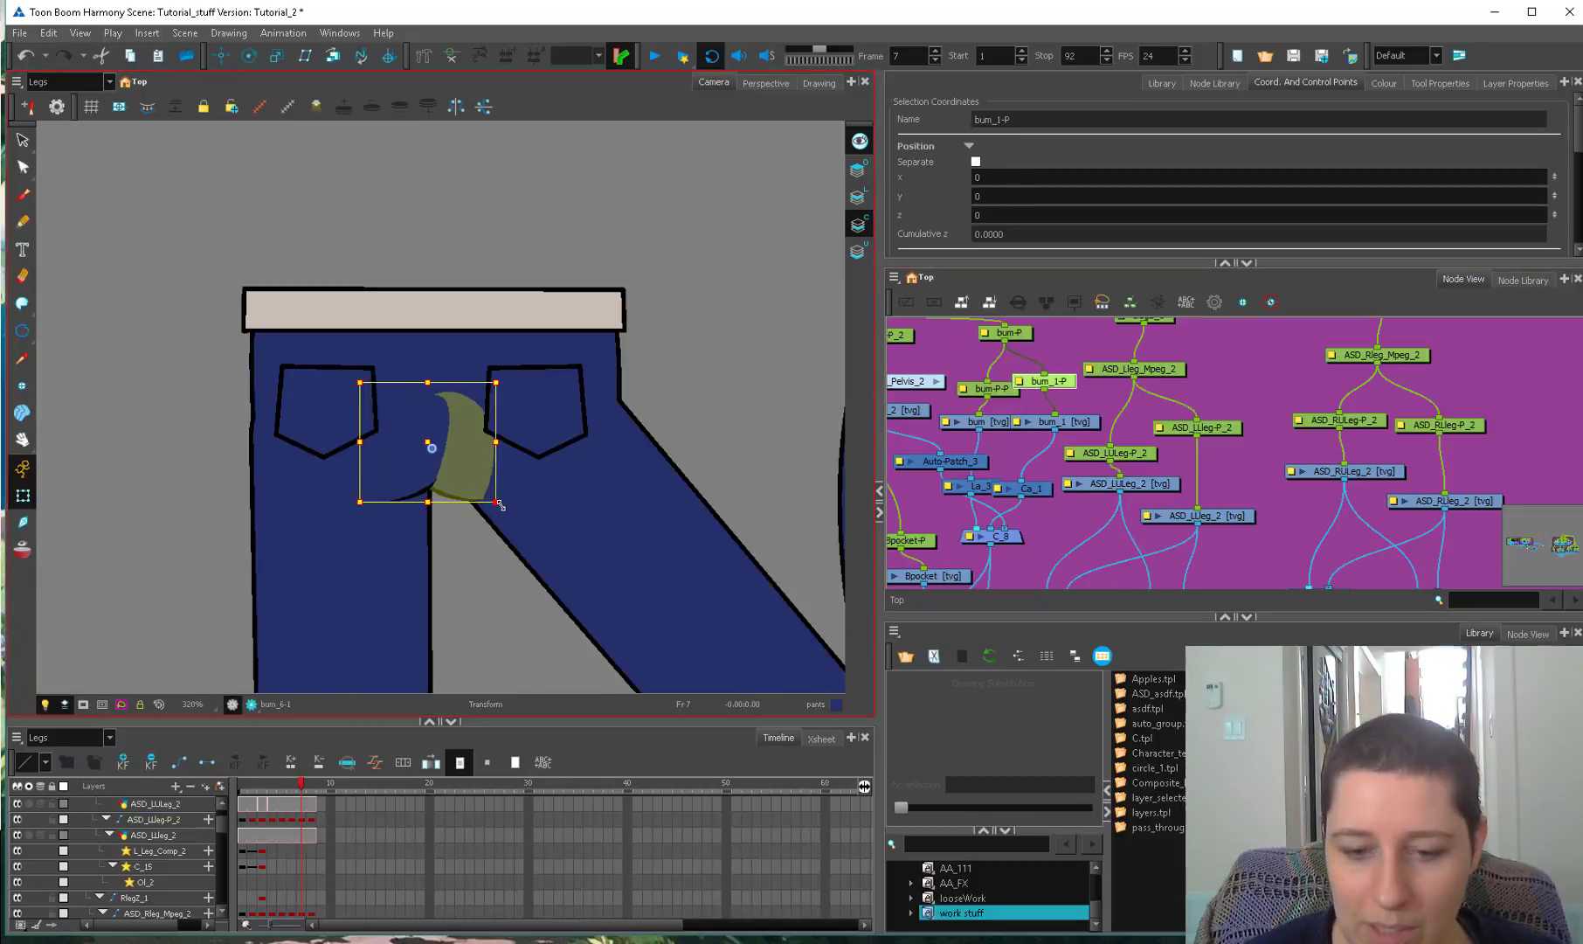
click(661, 421)
Select the left upper leg on frame 7 and rotate it slightly inward beneath the right bum patch.
key(1)
key(1)
key(1)
key(1)
click(597, 546)
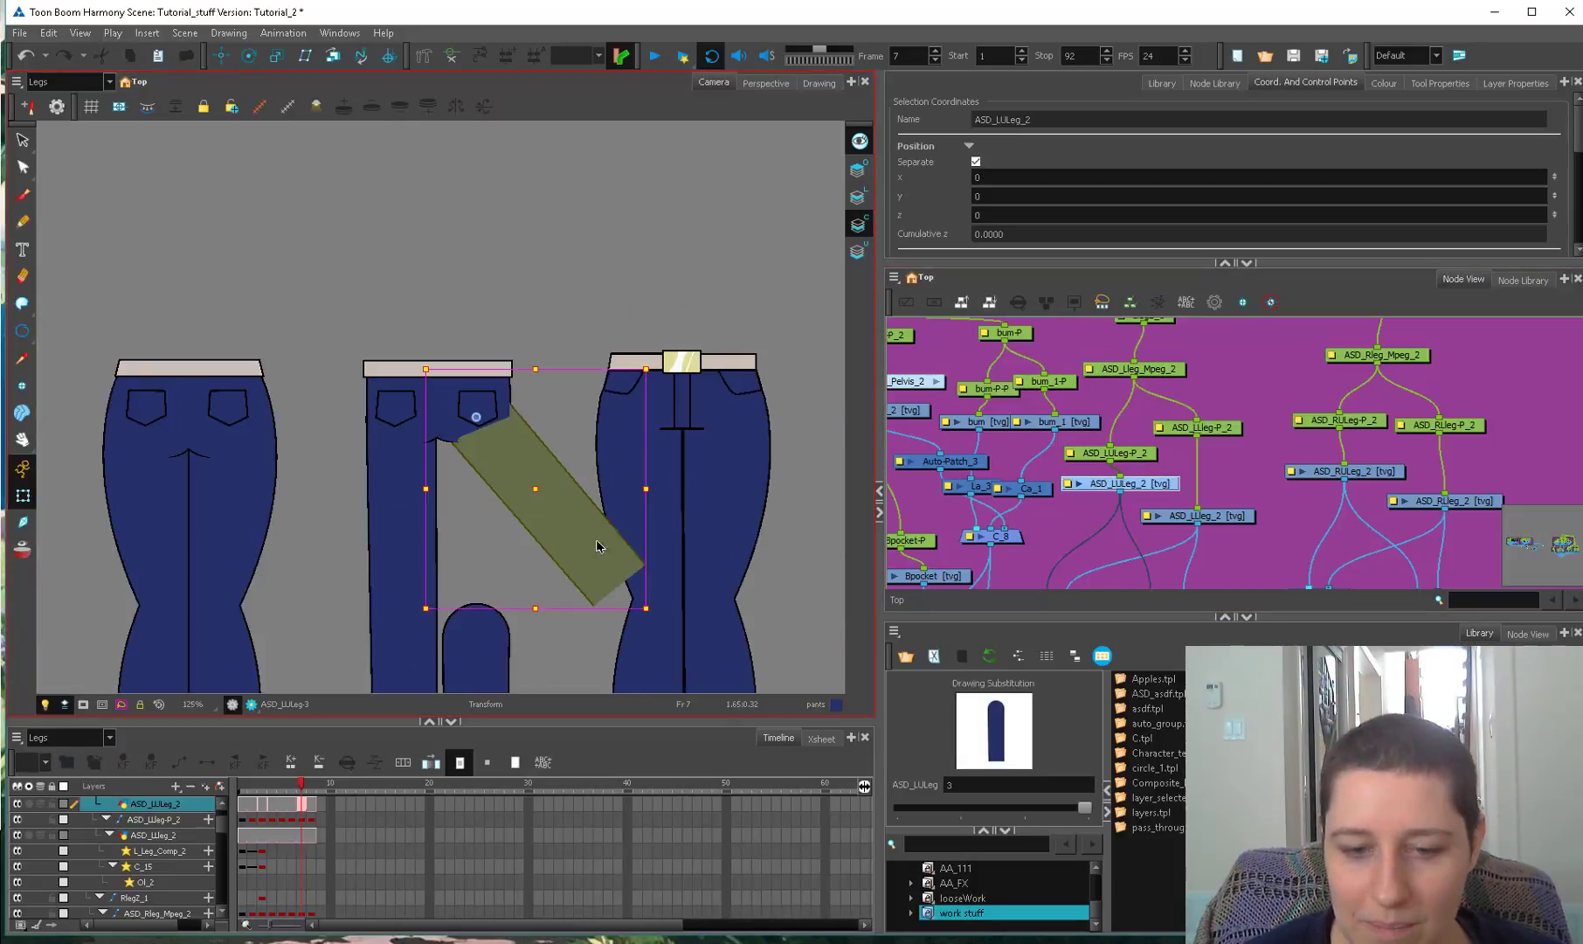
key(2)
key(2)
key(2)
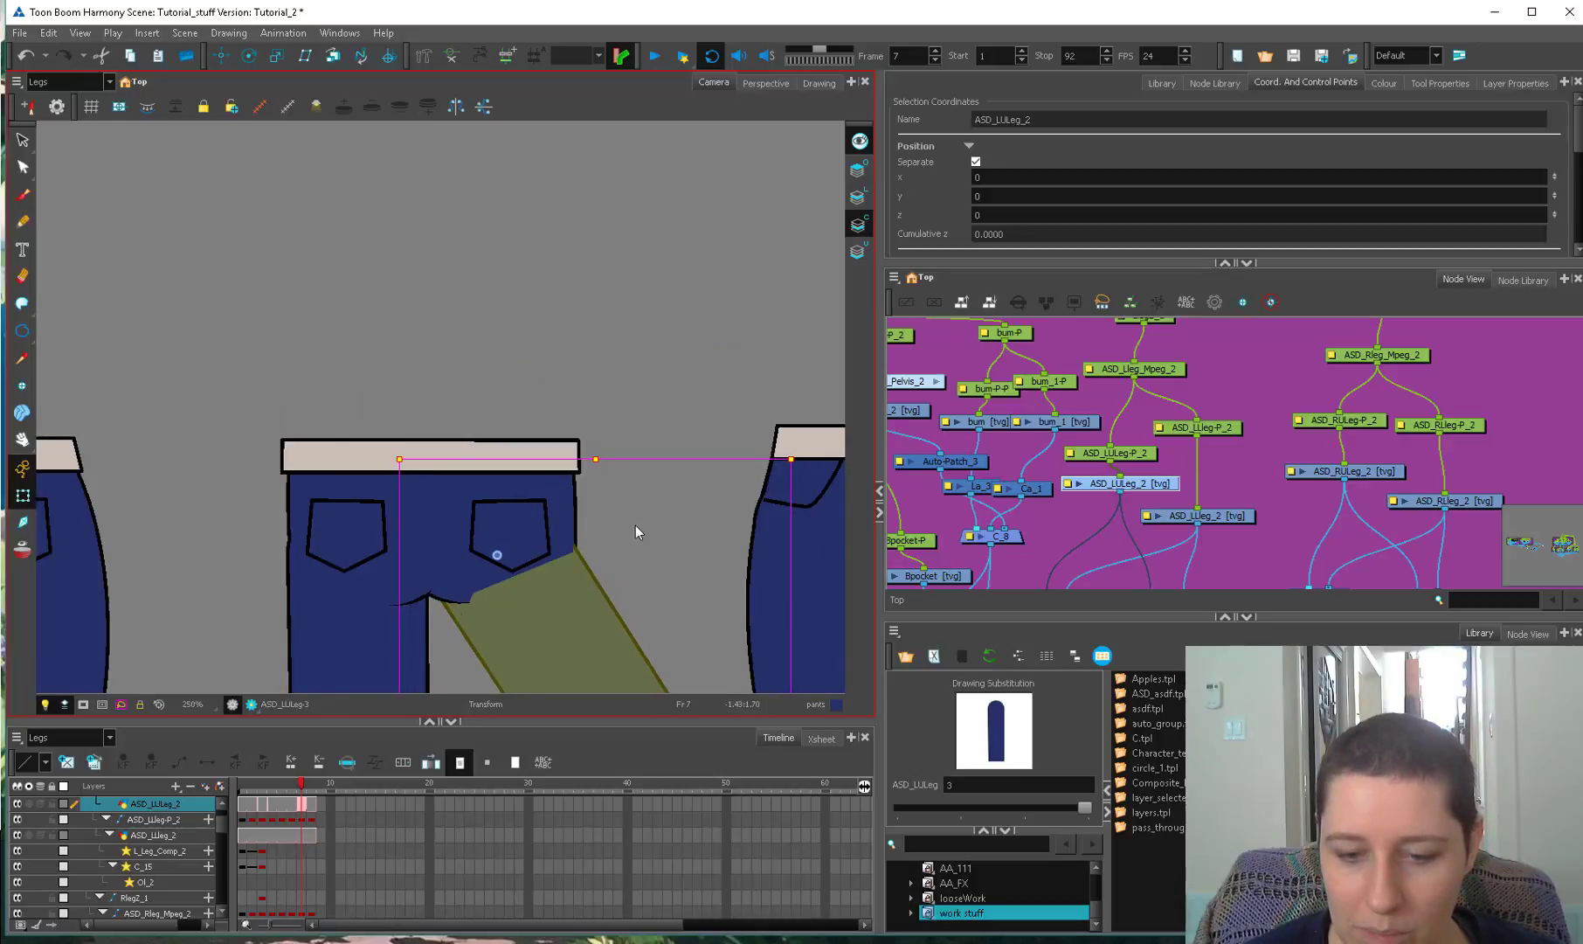
key(1)
key(1)
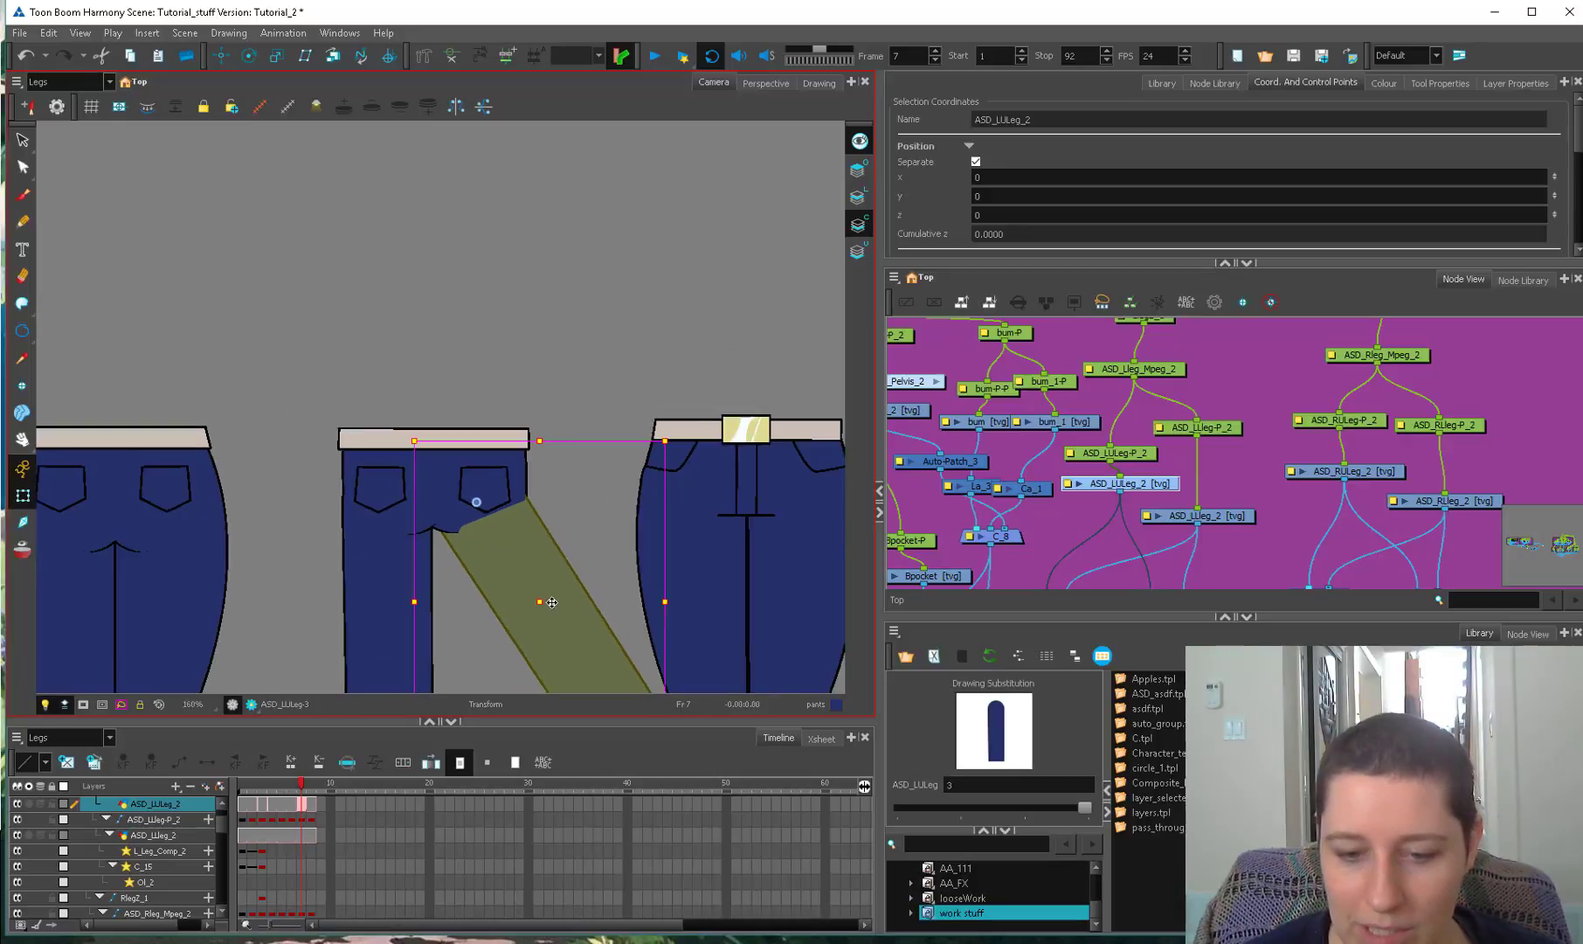
key(Escape)
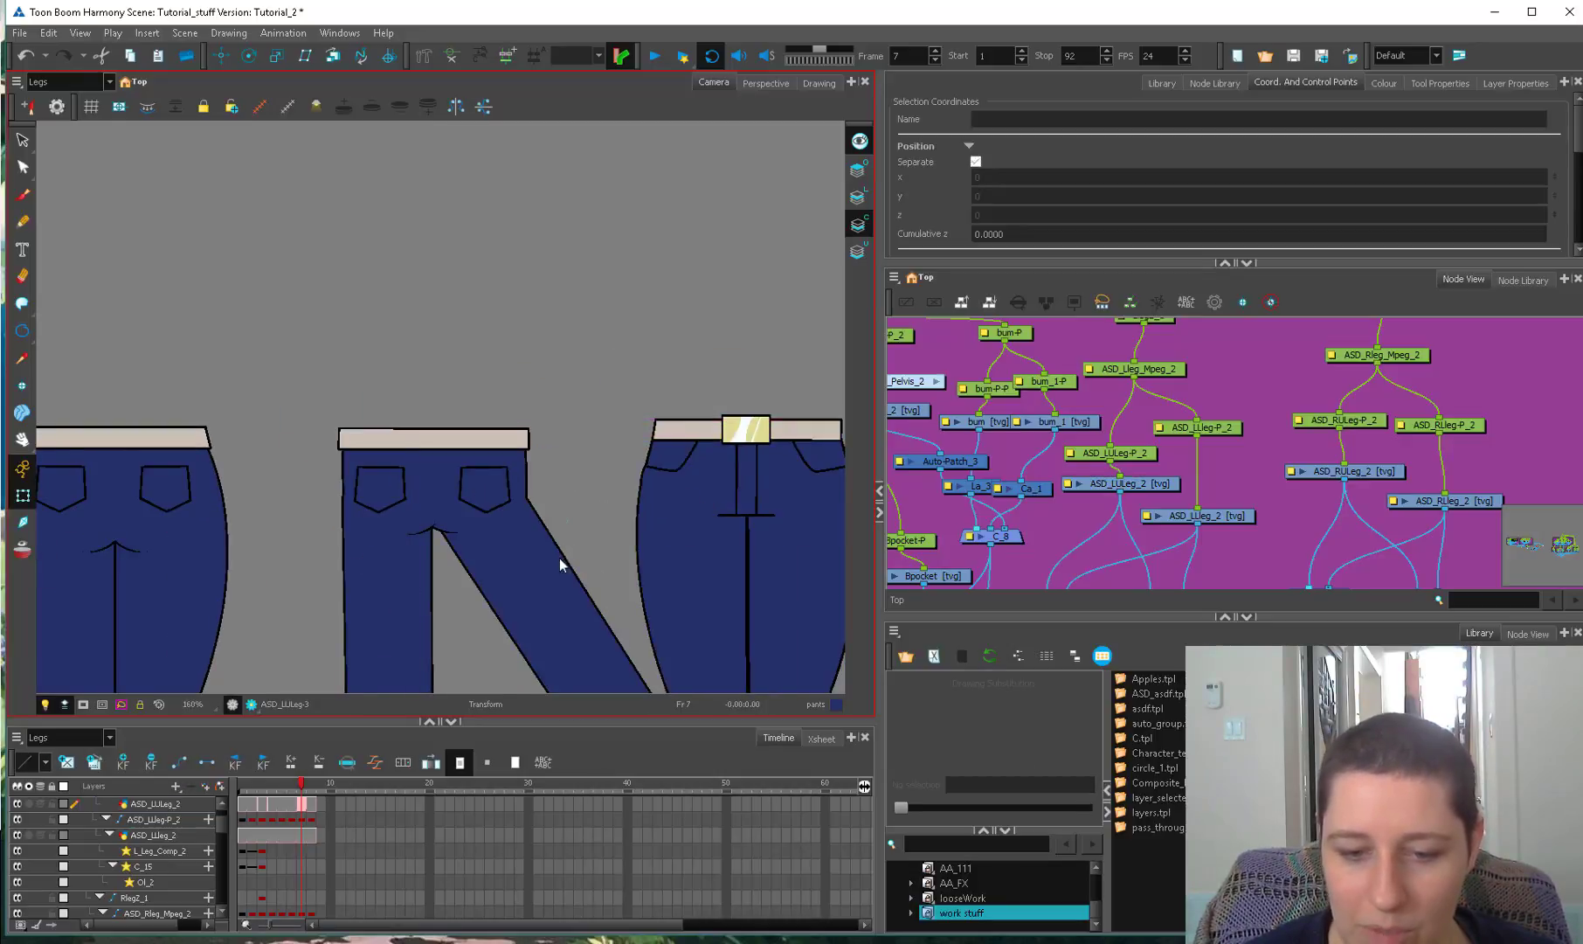
Select the left upper leg's peg ASD_LULeg-P_2, check the leg against the bum patch, and go to frame 6.
key(1)
key(1)
key(1)
click(516, 555)
key(2)
key(2)
key(2)
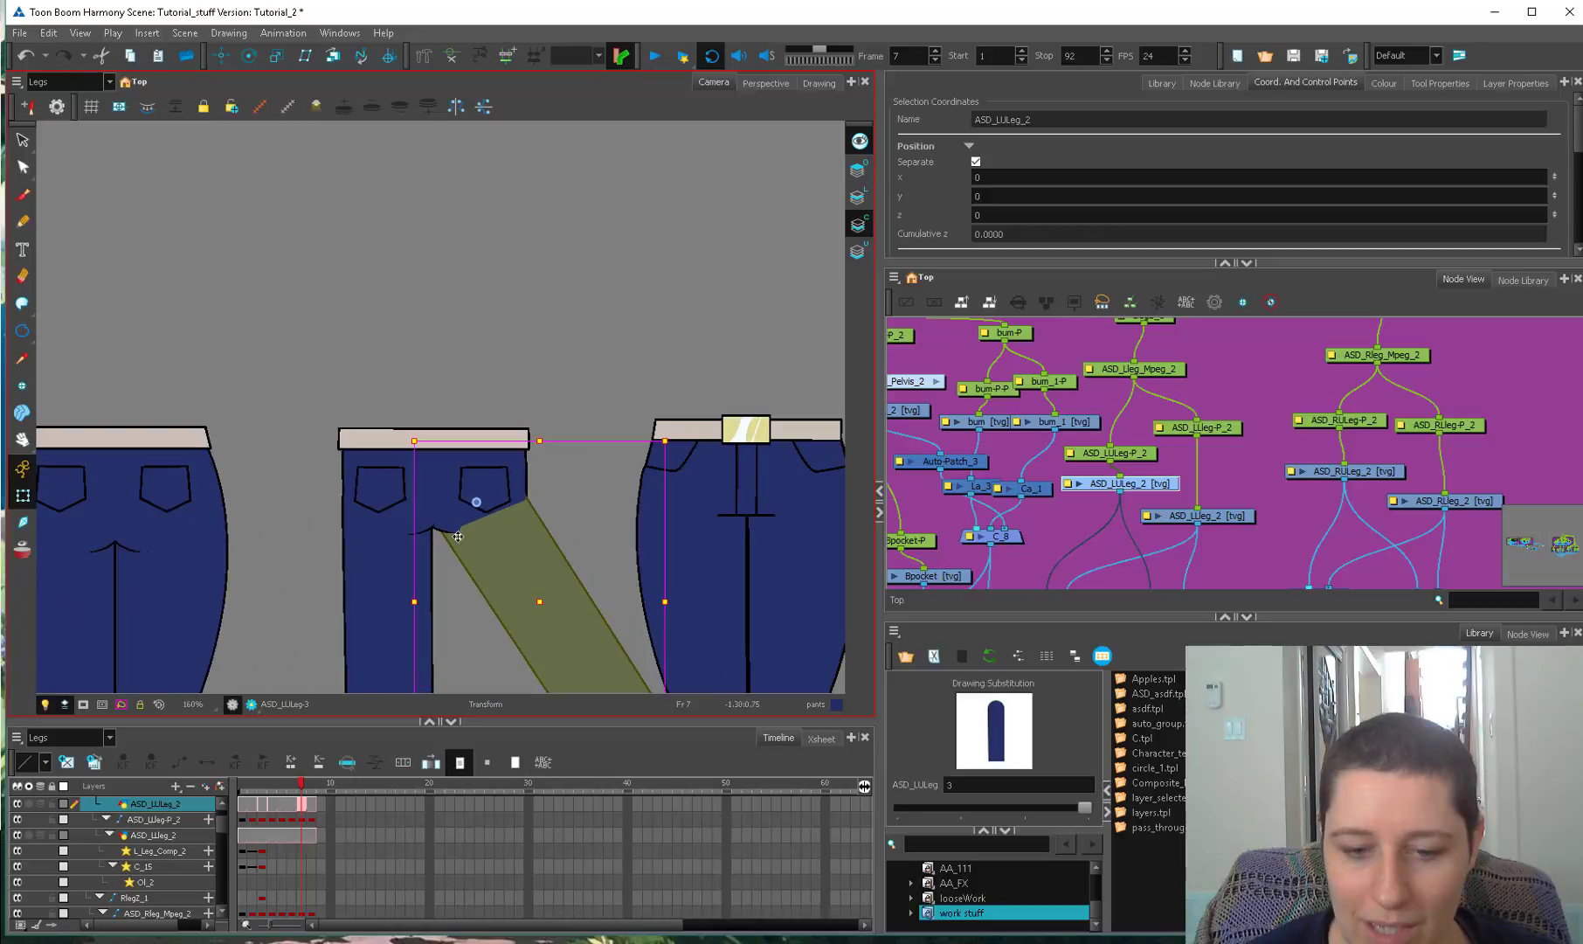
click(463, 516)
key(2)
click(449, 560)
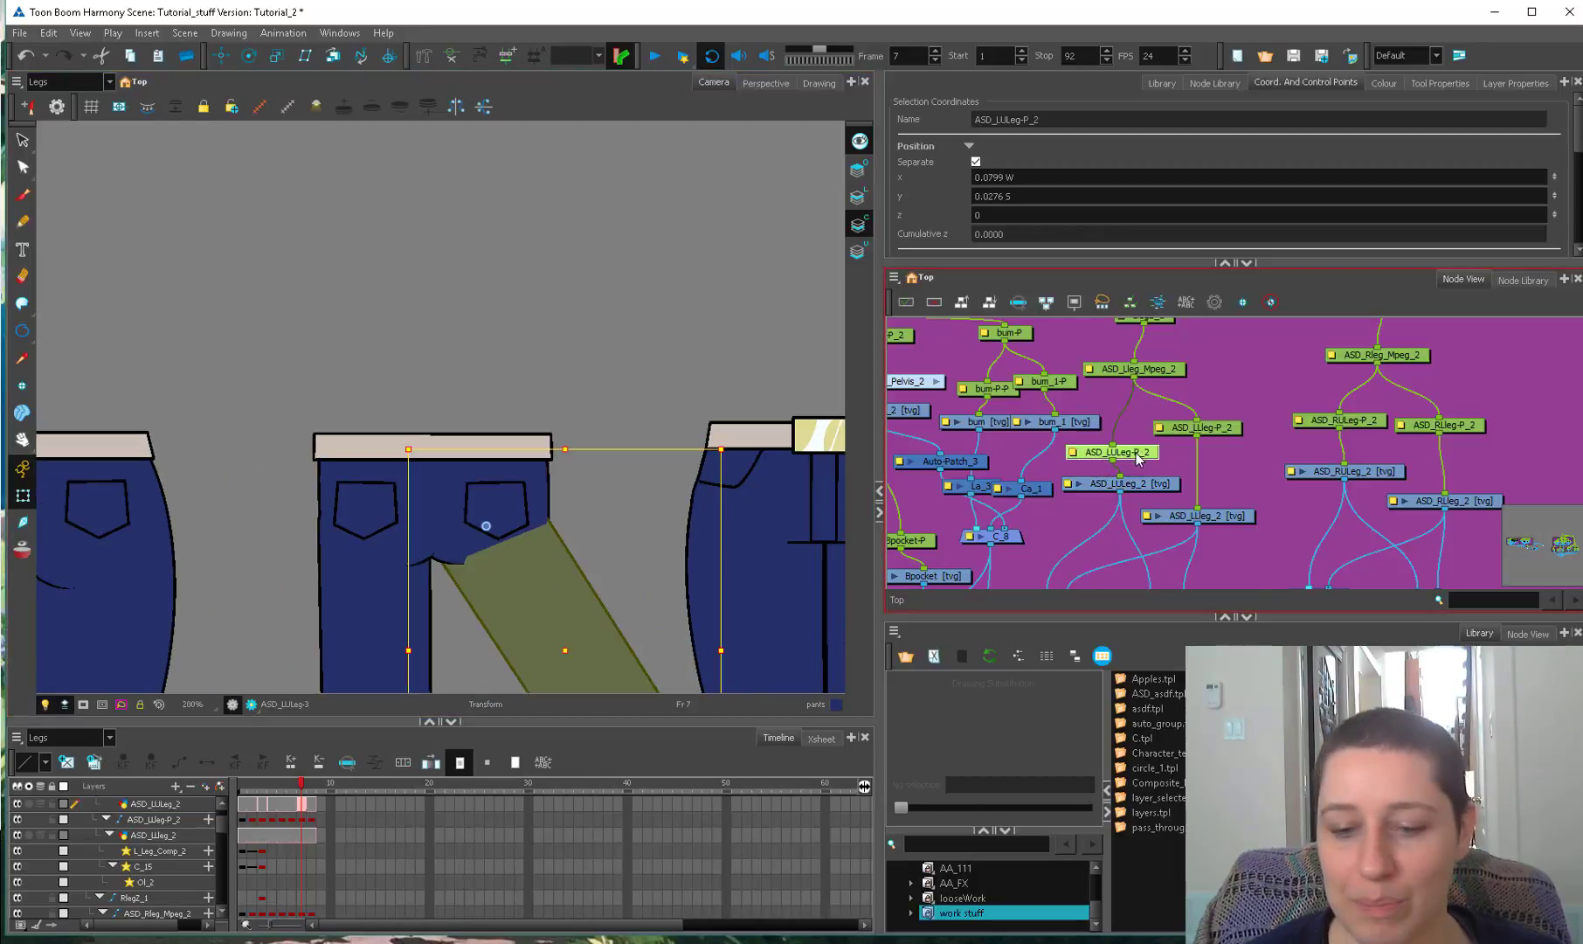
drag(577, 611, 565, 529)
click(293, 792)
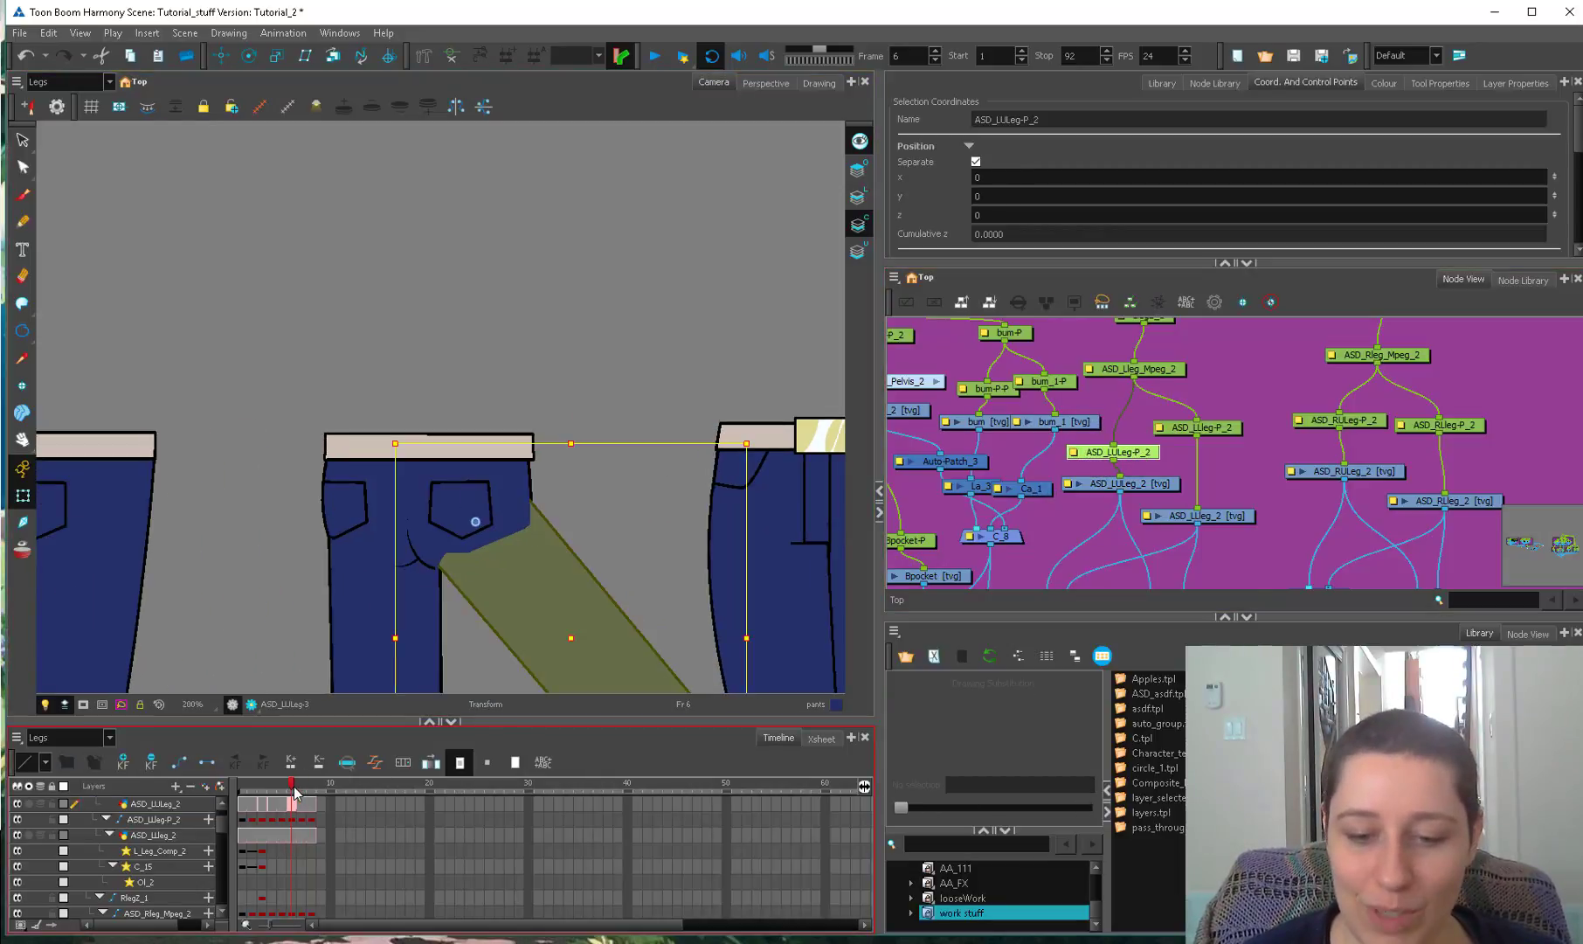
On frame 6, inspect the bum patch and rotate the left upper leg inward so it crosses the right leg.
click(448, 573)
click(444, 583)
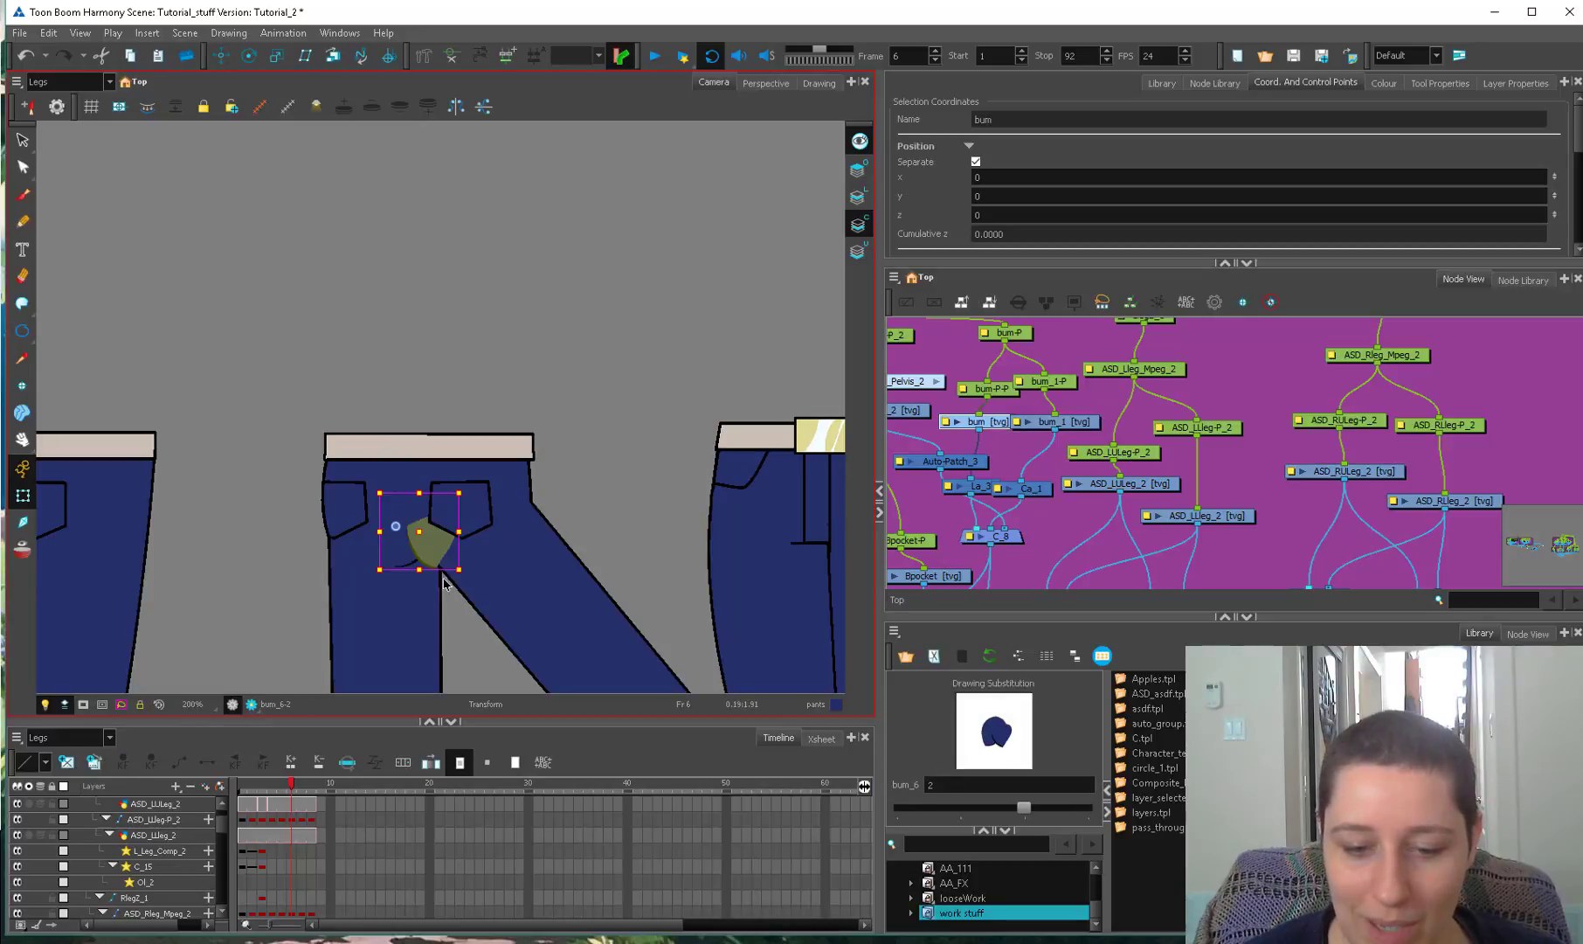
click(577, 506)
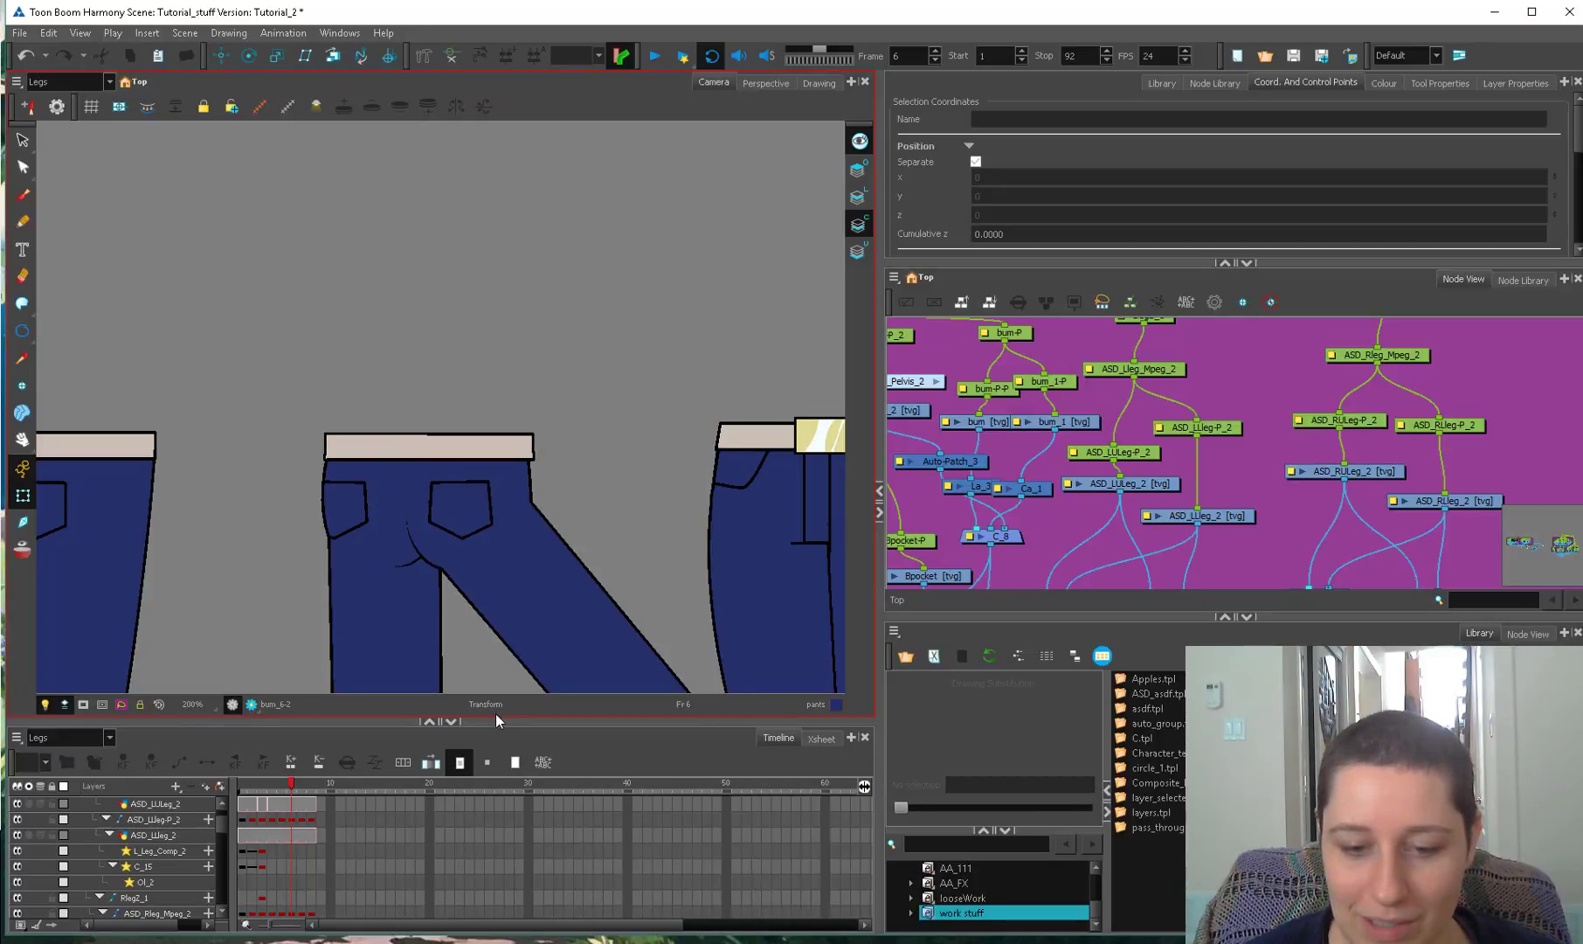
click(595, 612)
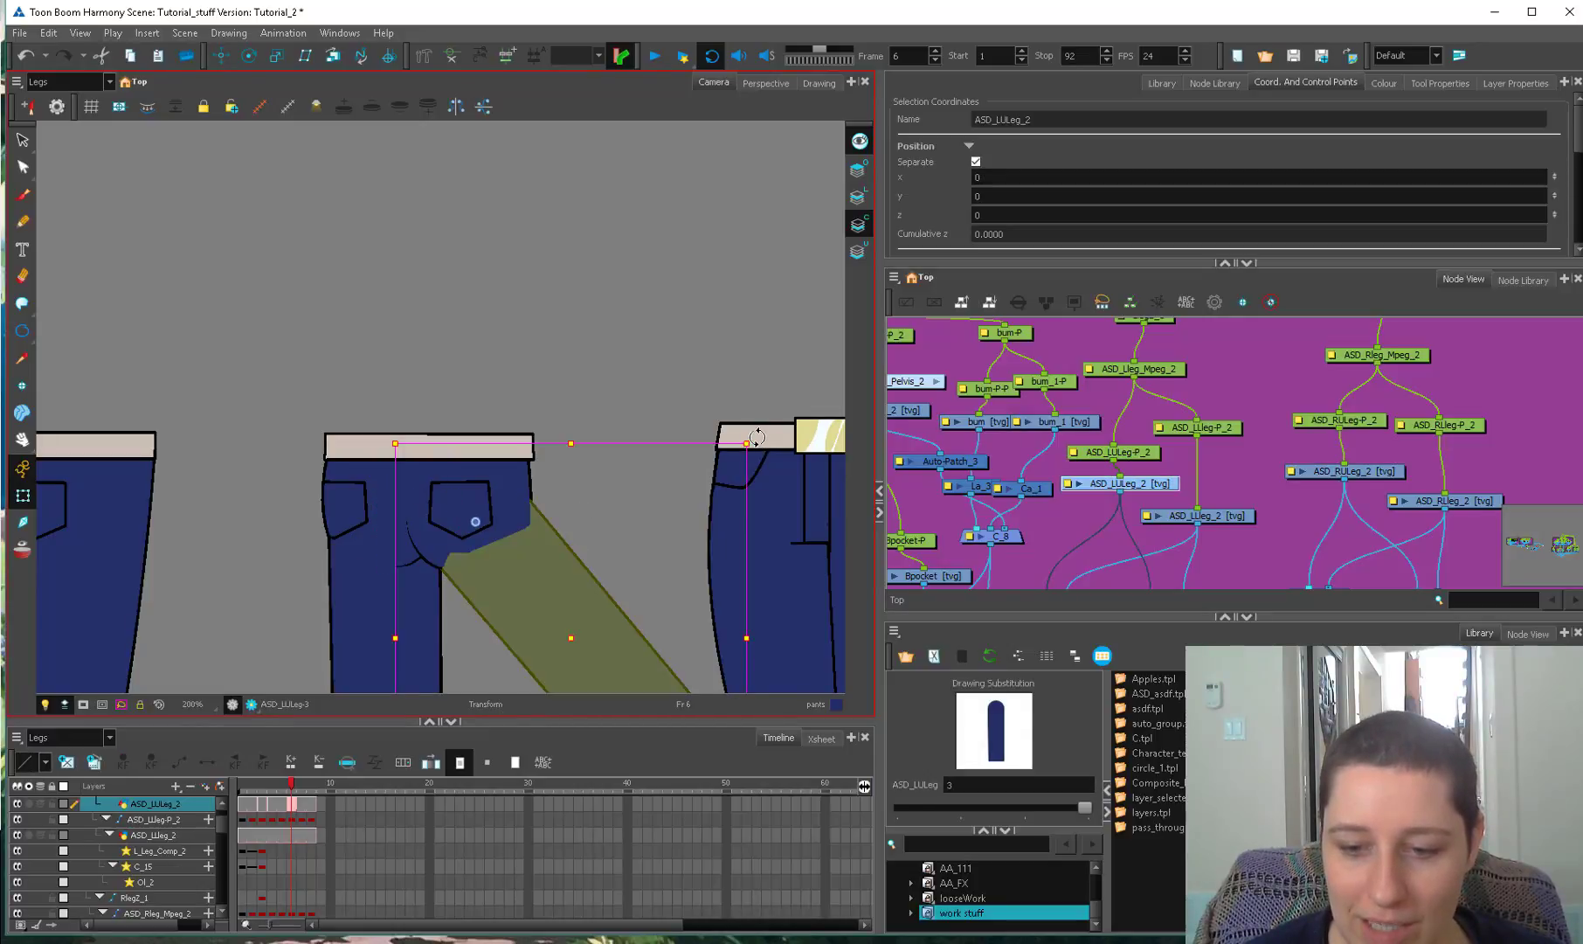
mouse_move(756, 437)
mouse_down()
mouse_move(477, 653)
mouse_move(558, 636)
mouse_up()
key(2)
Select the bum patch's colour peg bum-P-P and bring it forward to a z position of 0.0001.
click(443, 537)
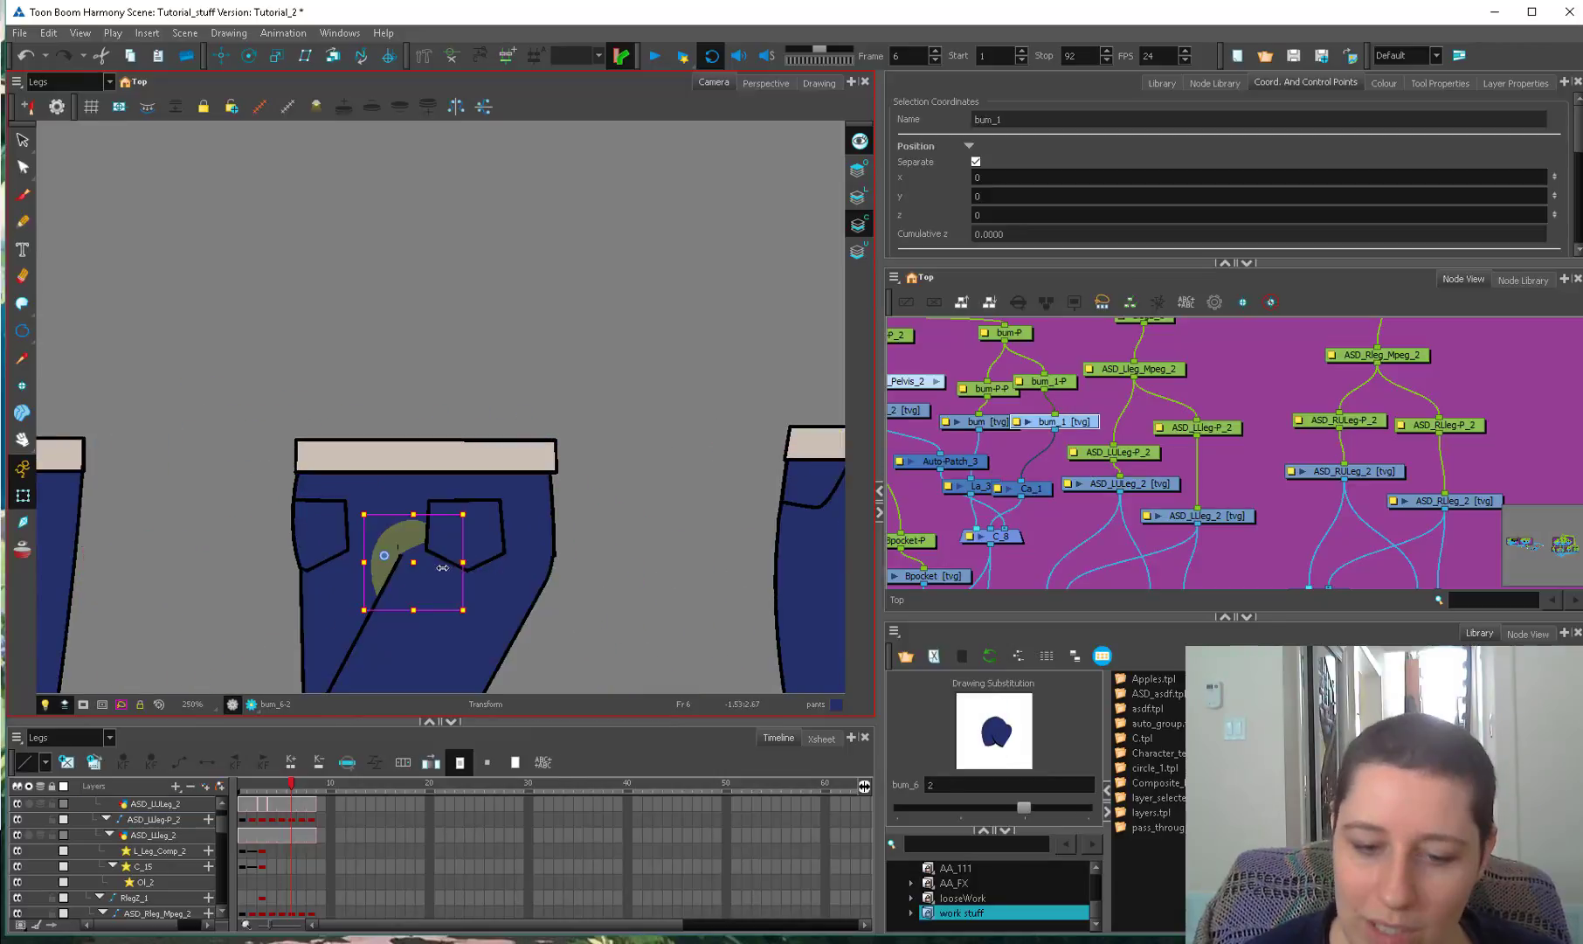
click(988, 387)
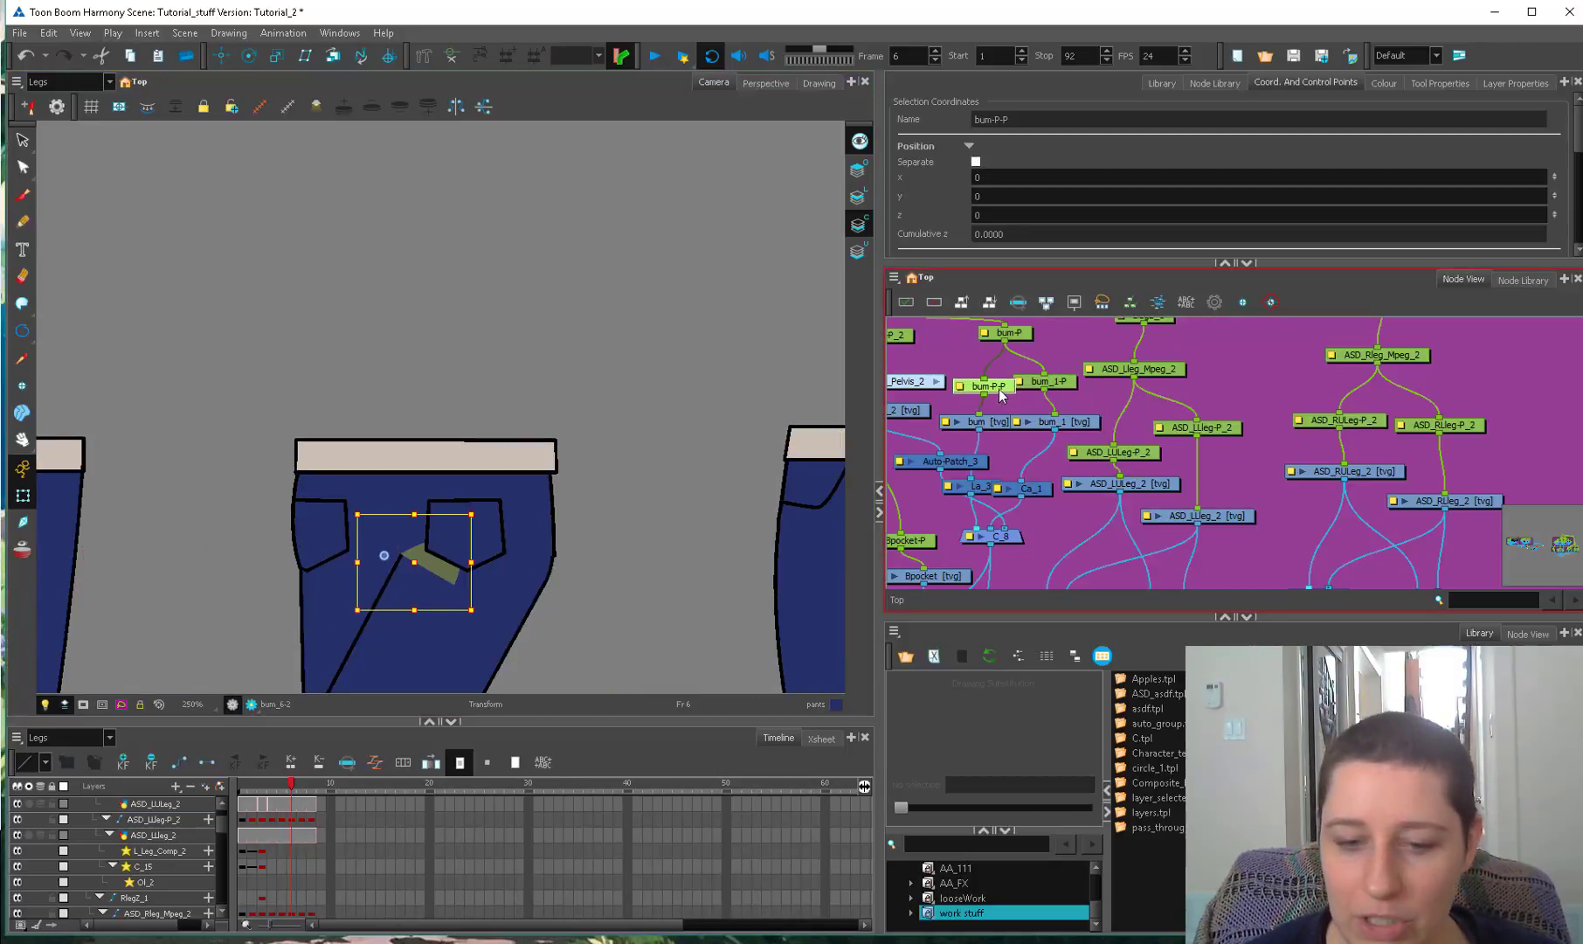
click(1003, 215)
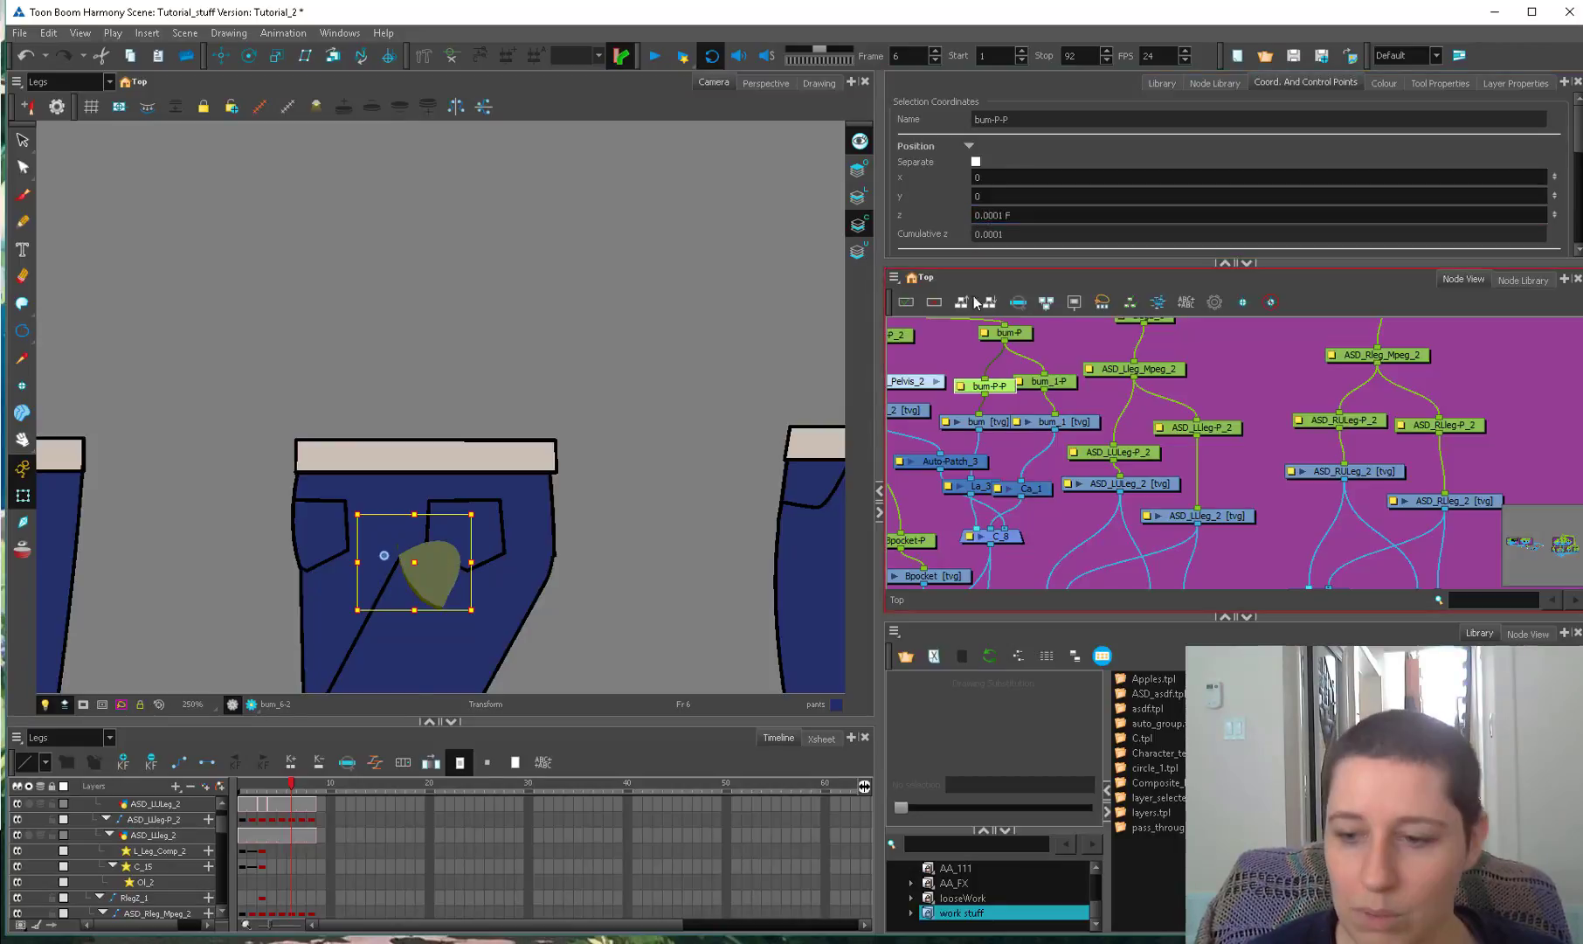
Open the bum patch's drawing 4 in the Contour Editor on frame 6 and review its shape against the crossed leg.
click(418, 559)
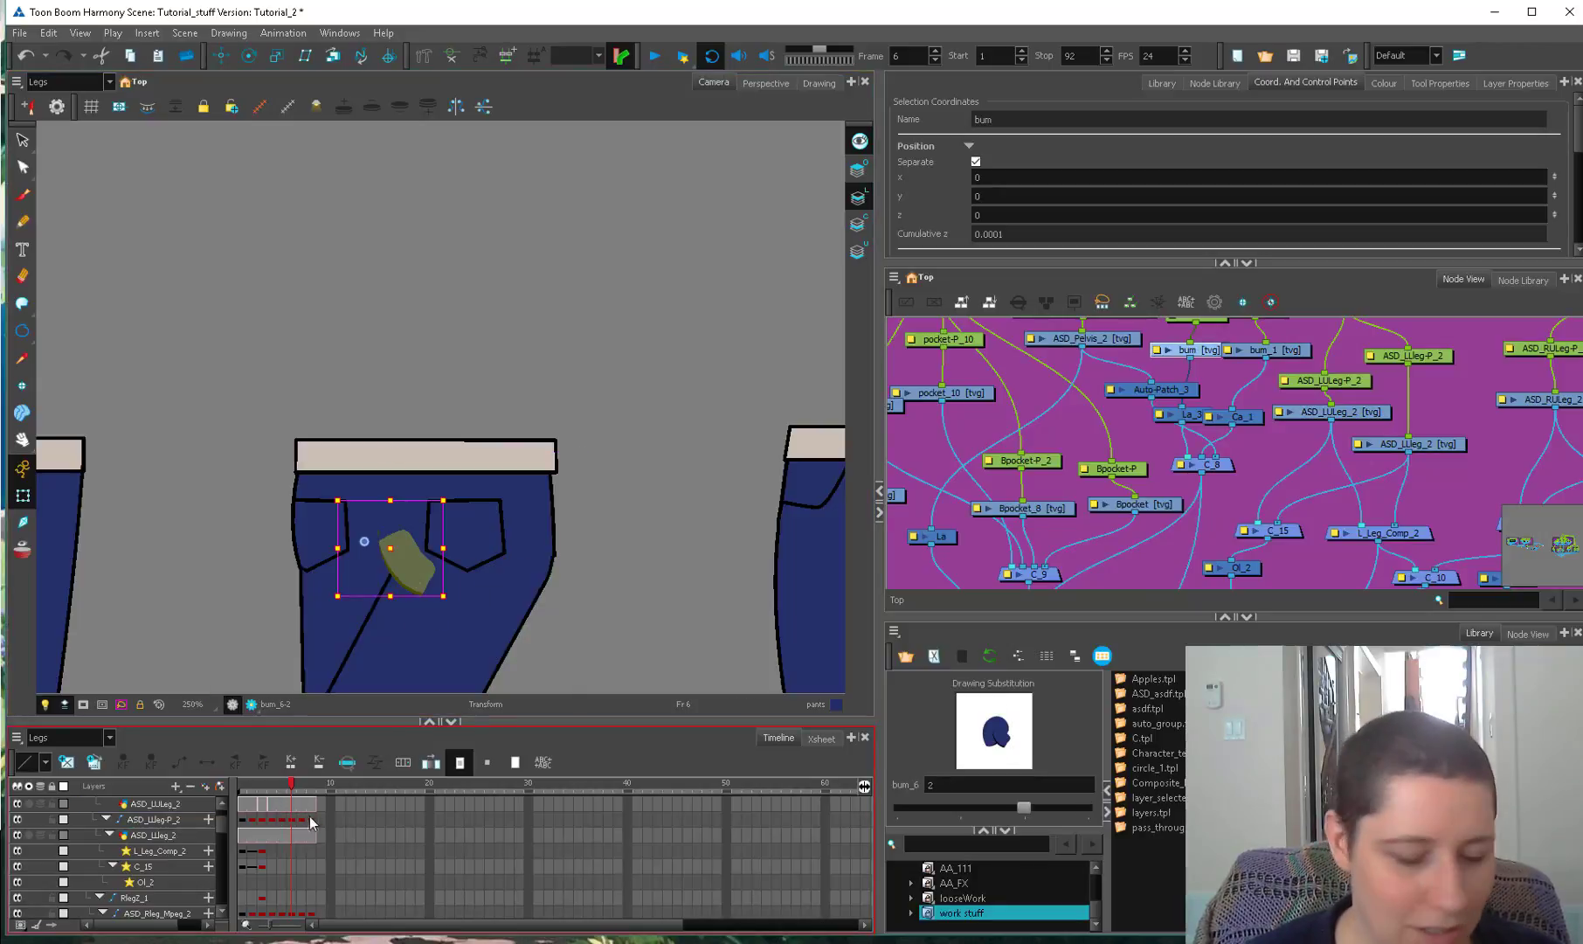
key(alt+q)
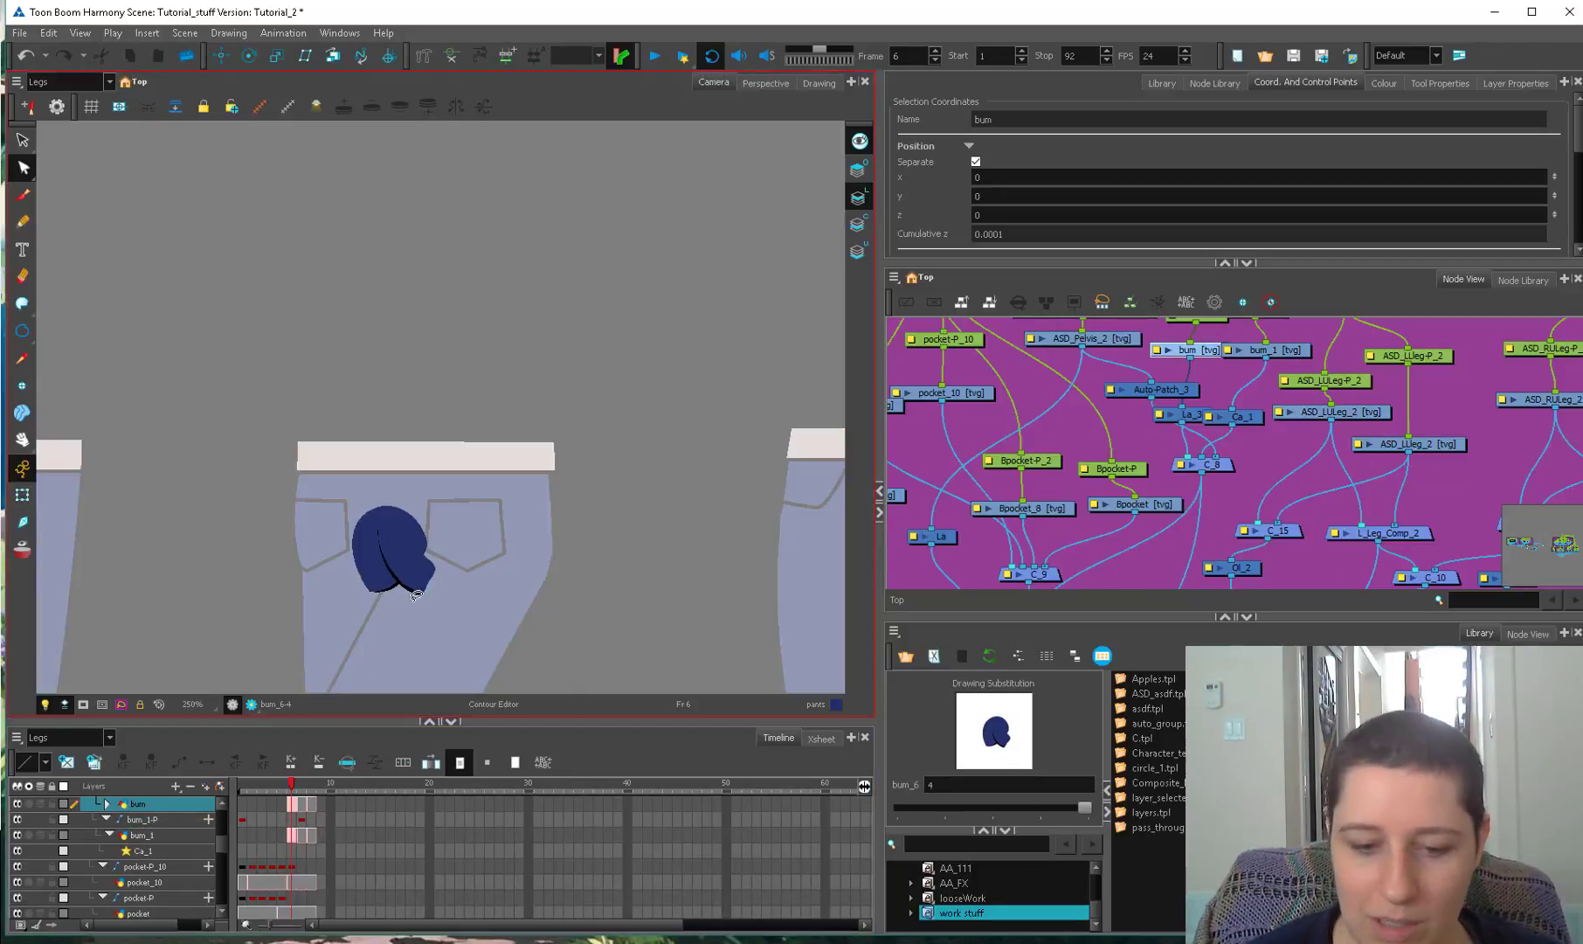
scroll(399, 616, up, 2)
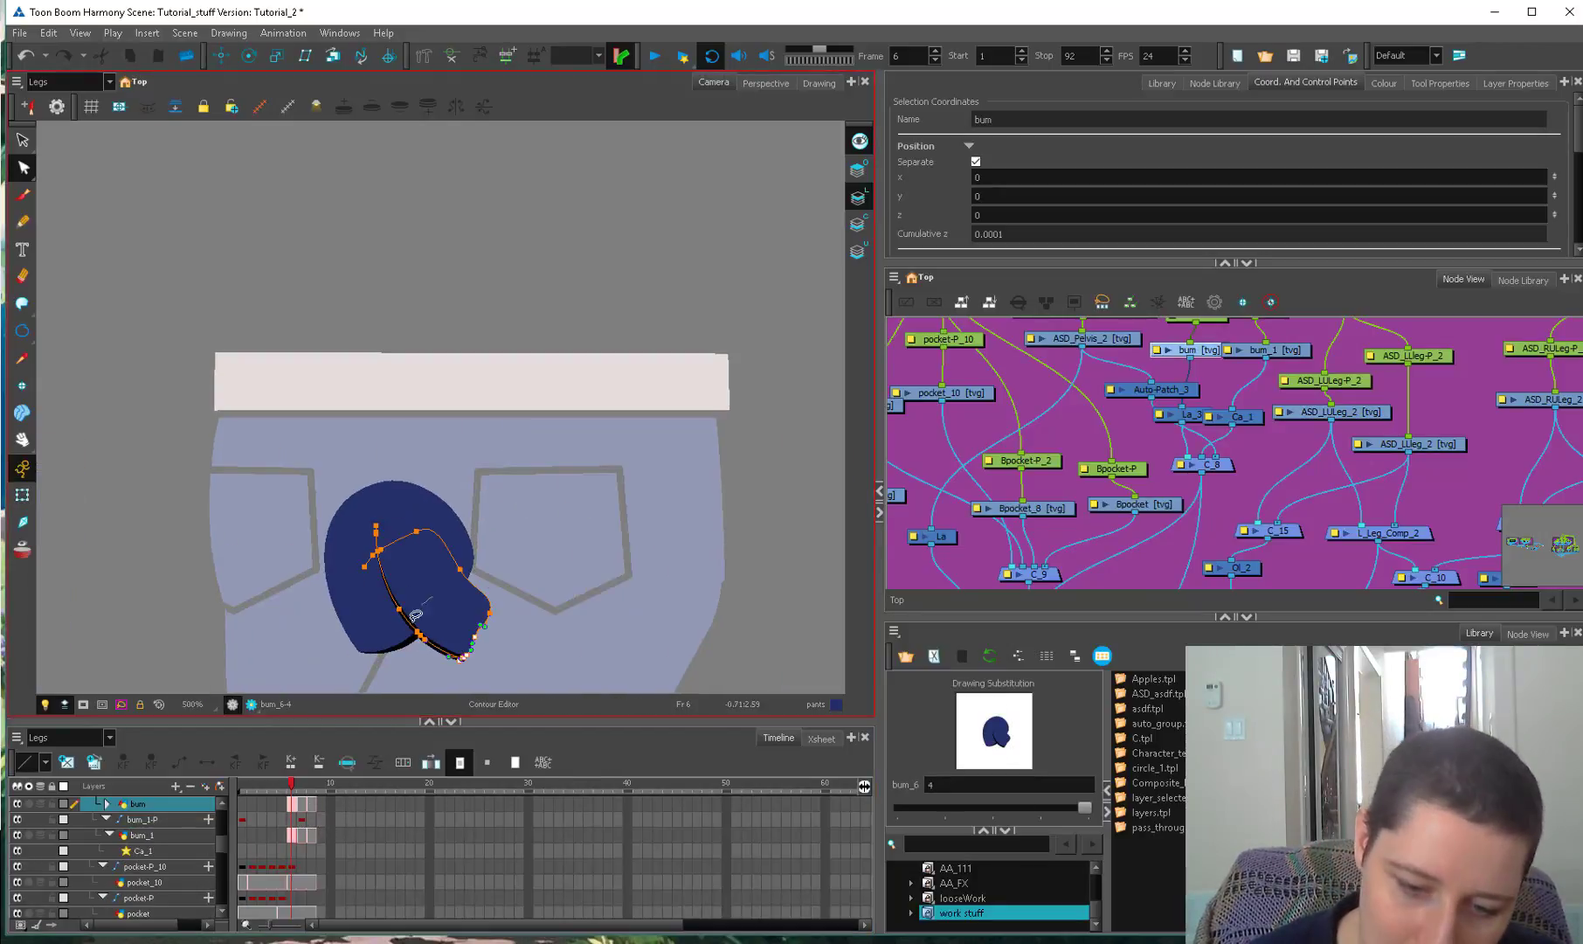
key(shift+t)
scroll(469, 678, down, 5)
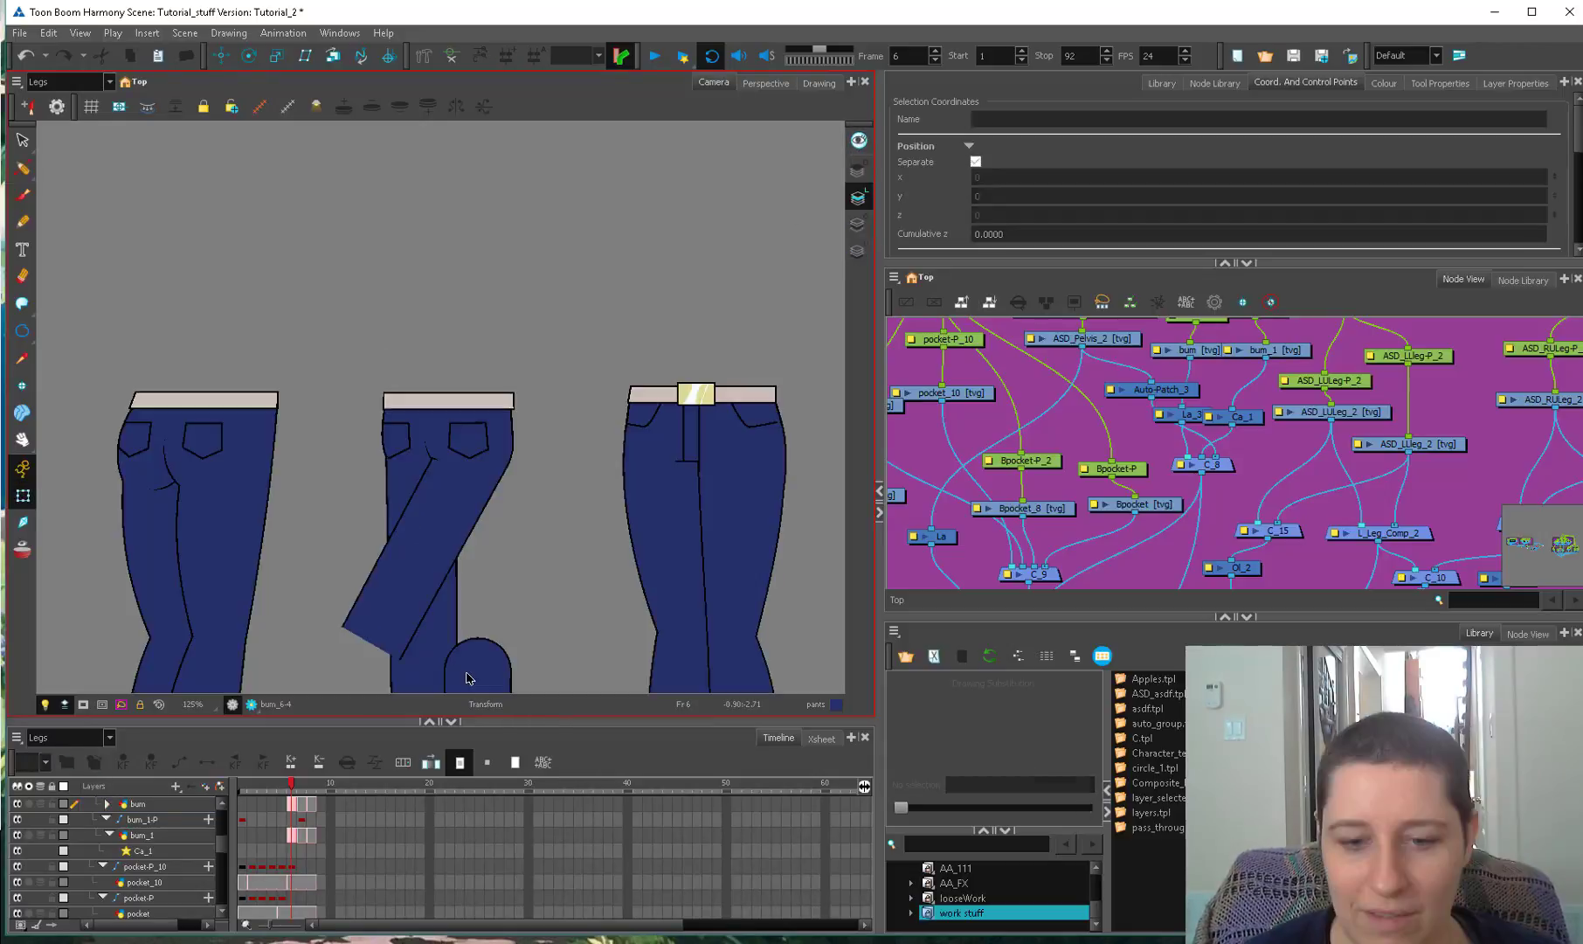
scroll(429, 474, up, 2)
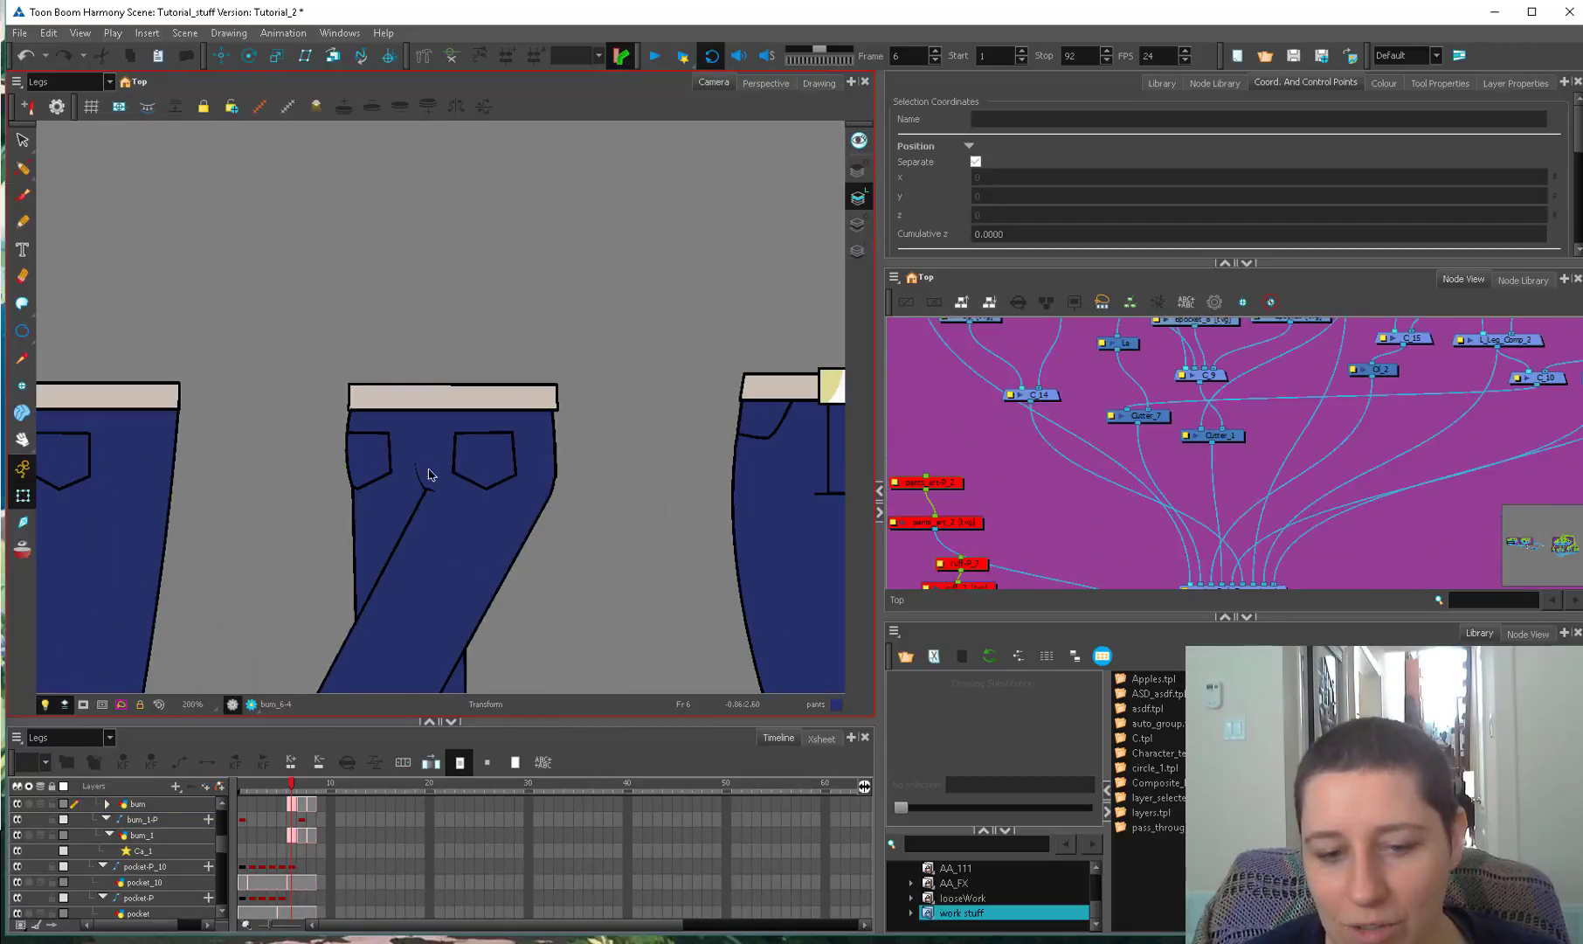
On frame 7, switch the left upper leg's drawing substitution to 2.
click(429, 487)
key(period)
scroll(429, 486, up, 3)
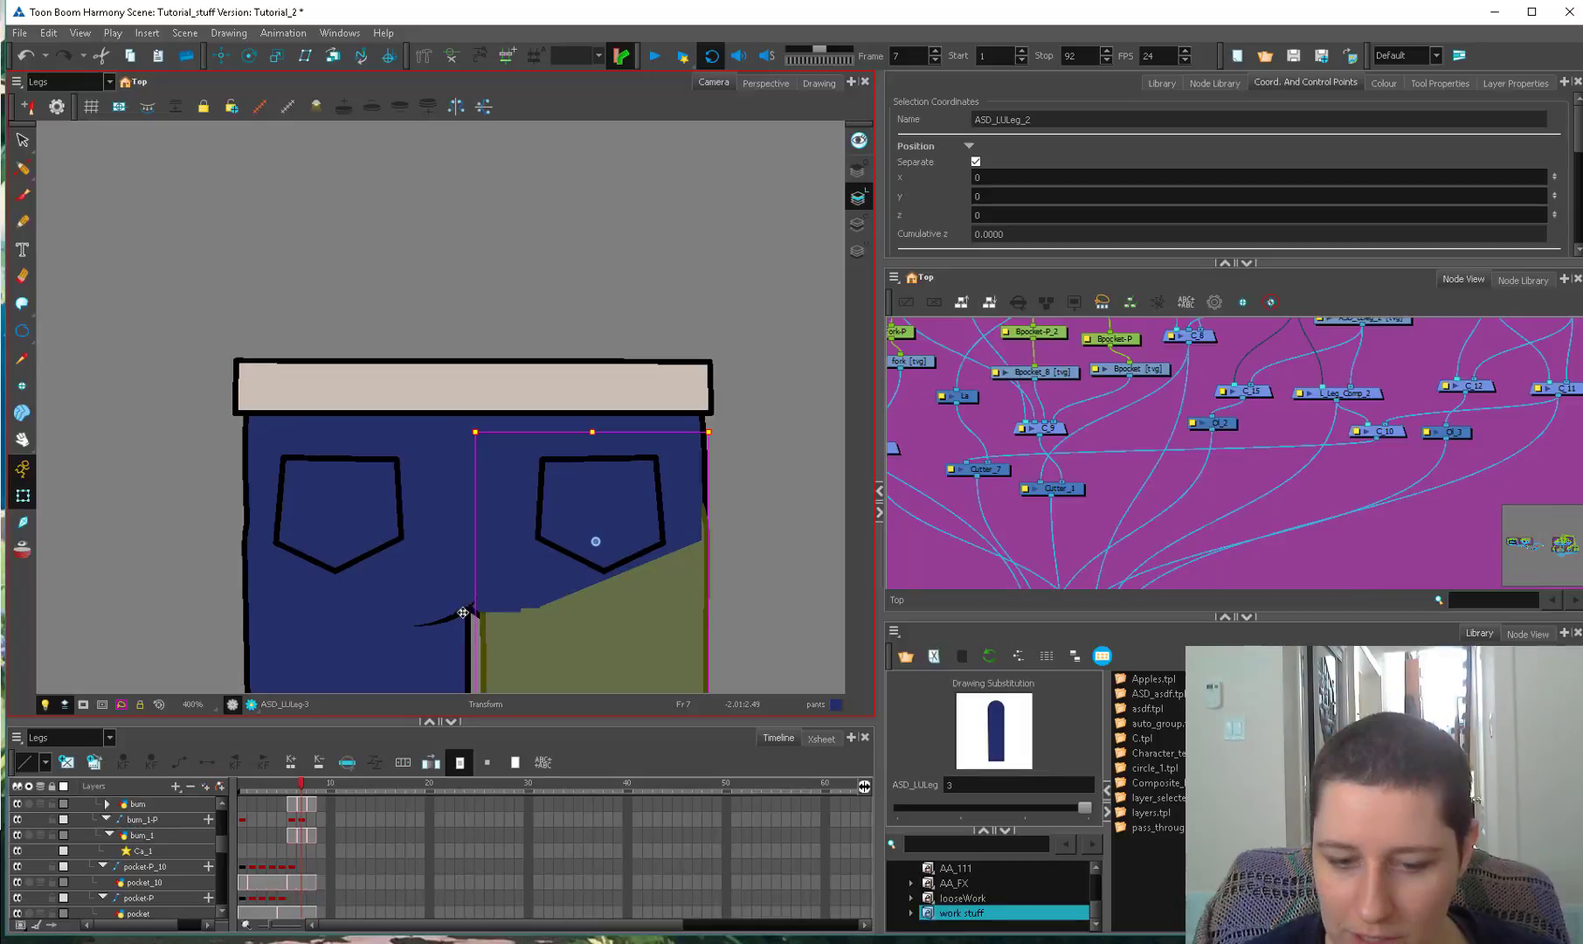
key(Escape)
scroll(513, 595, down, 1)
click(509, 612)
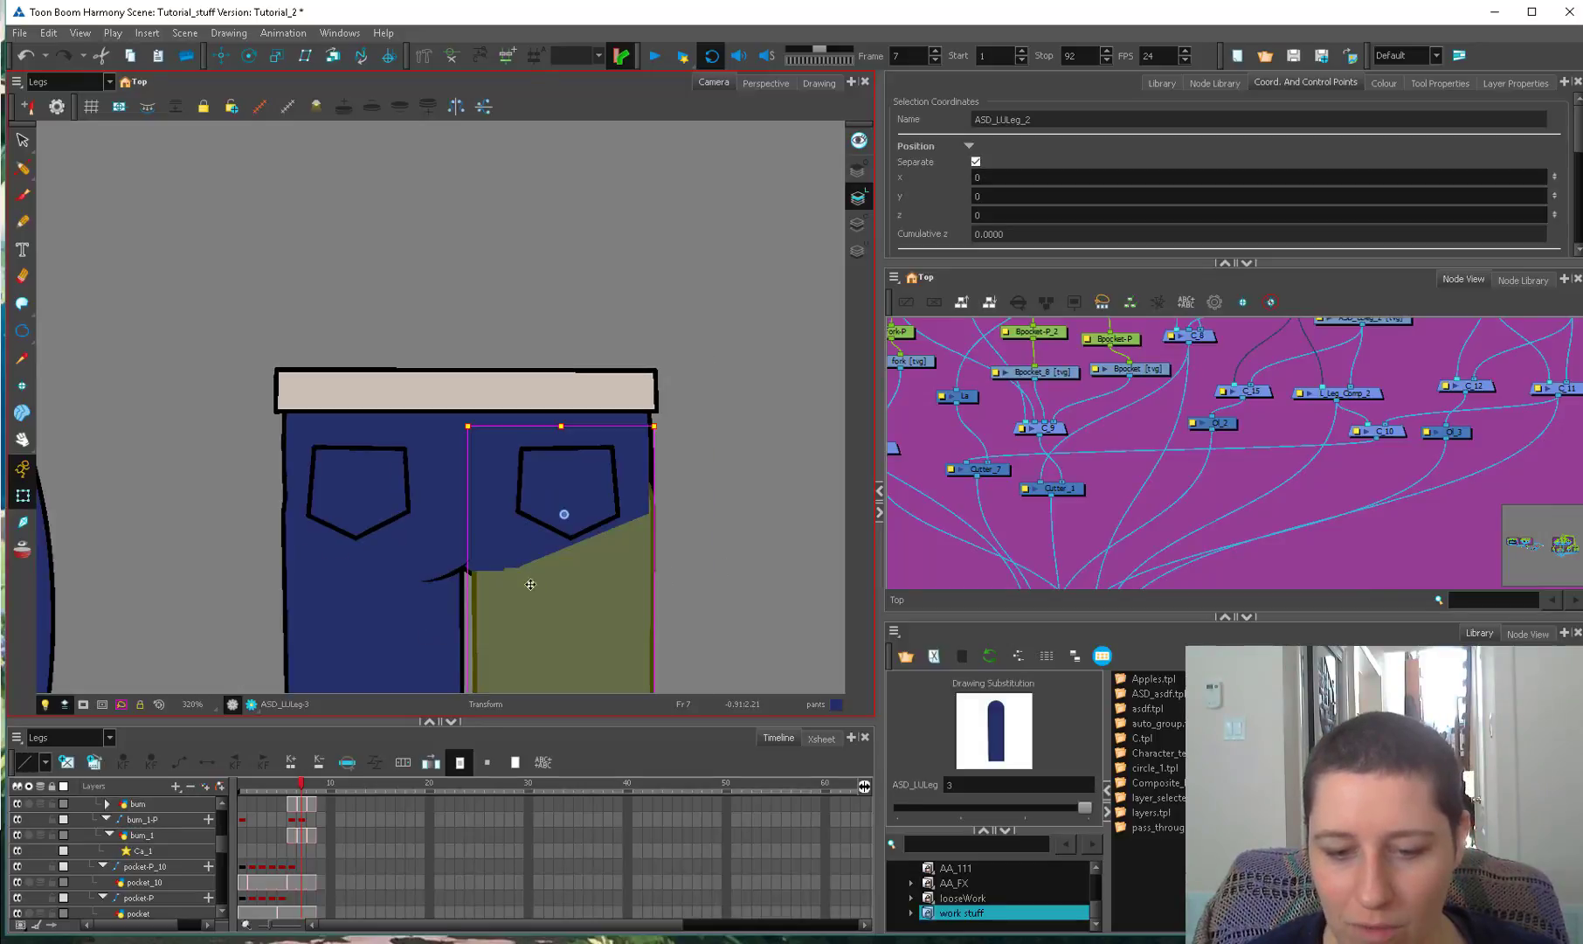
click(1036, 812)
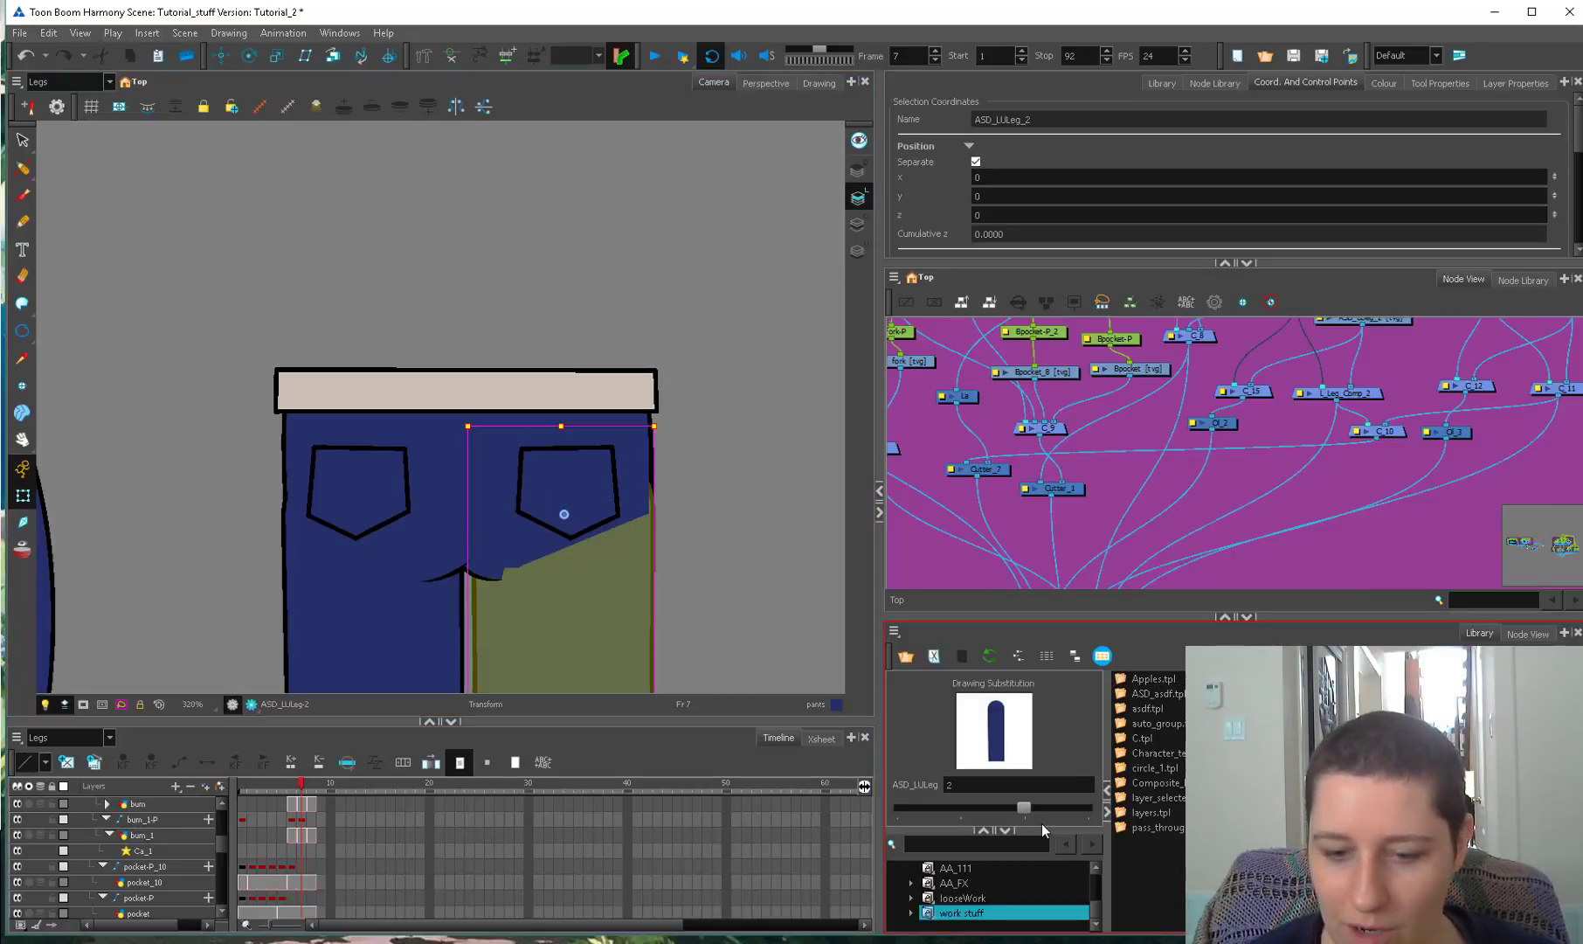
click(483, 572)
key(comma)
key(comma)
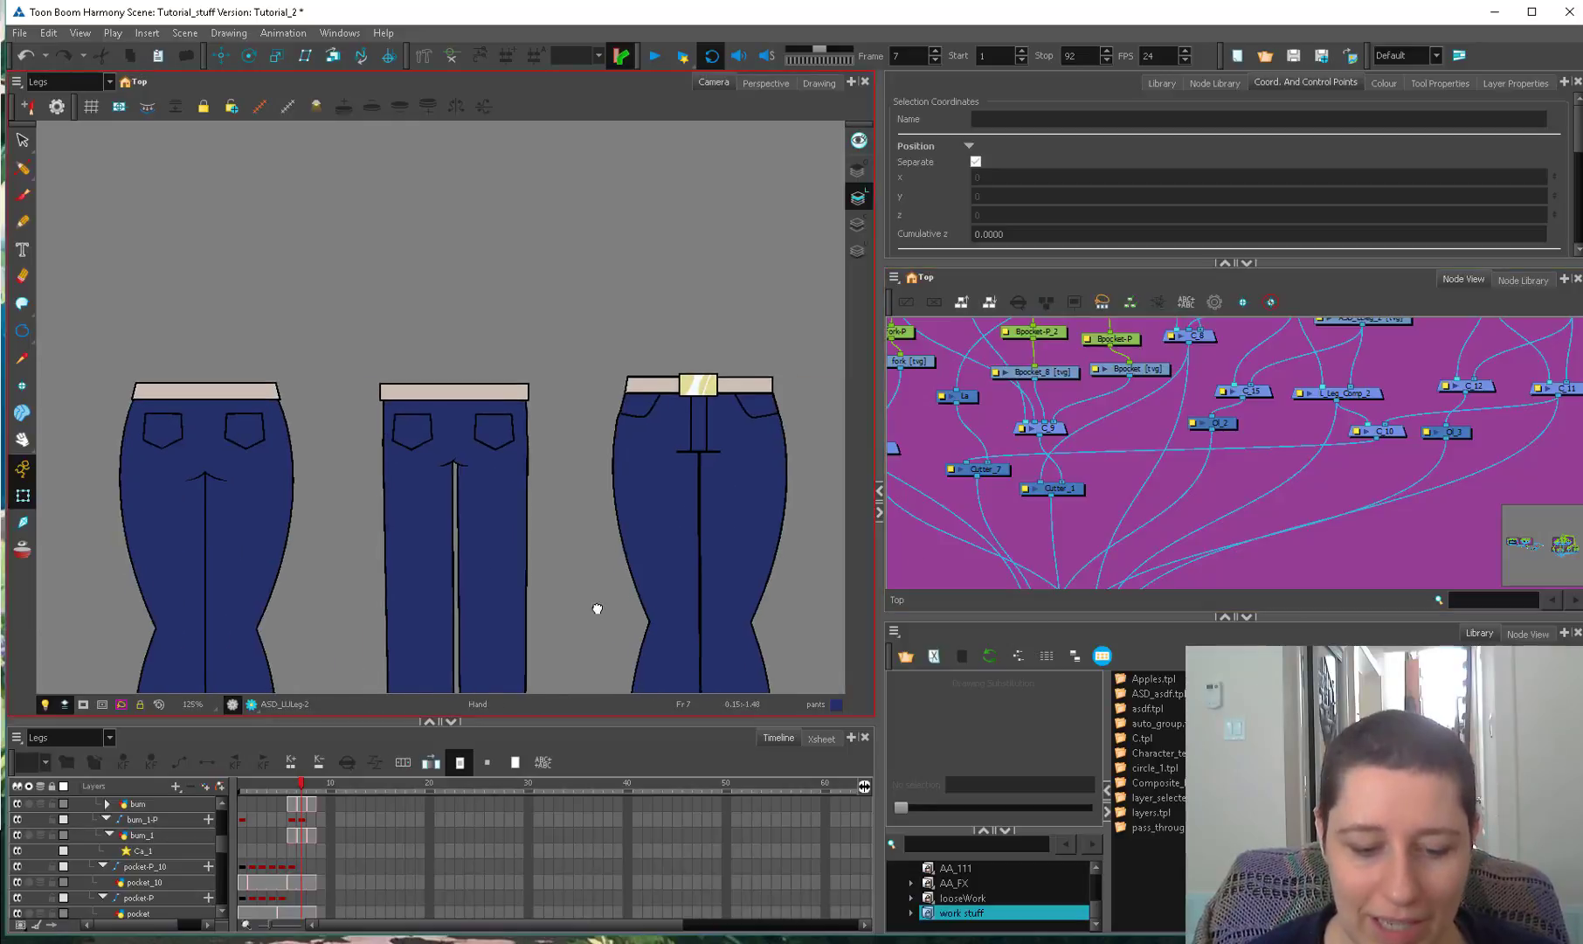
On frame 2, try cutting away parts of the right upper leg with the Cutter, including on the overlay art layer.
drag(294, 792, 293, 794)
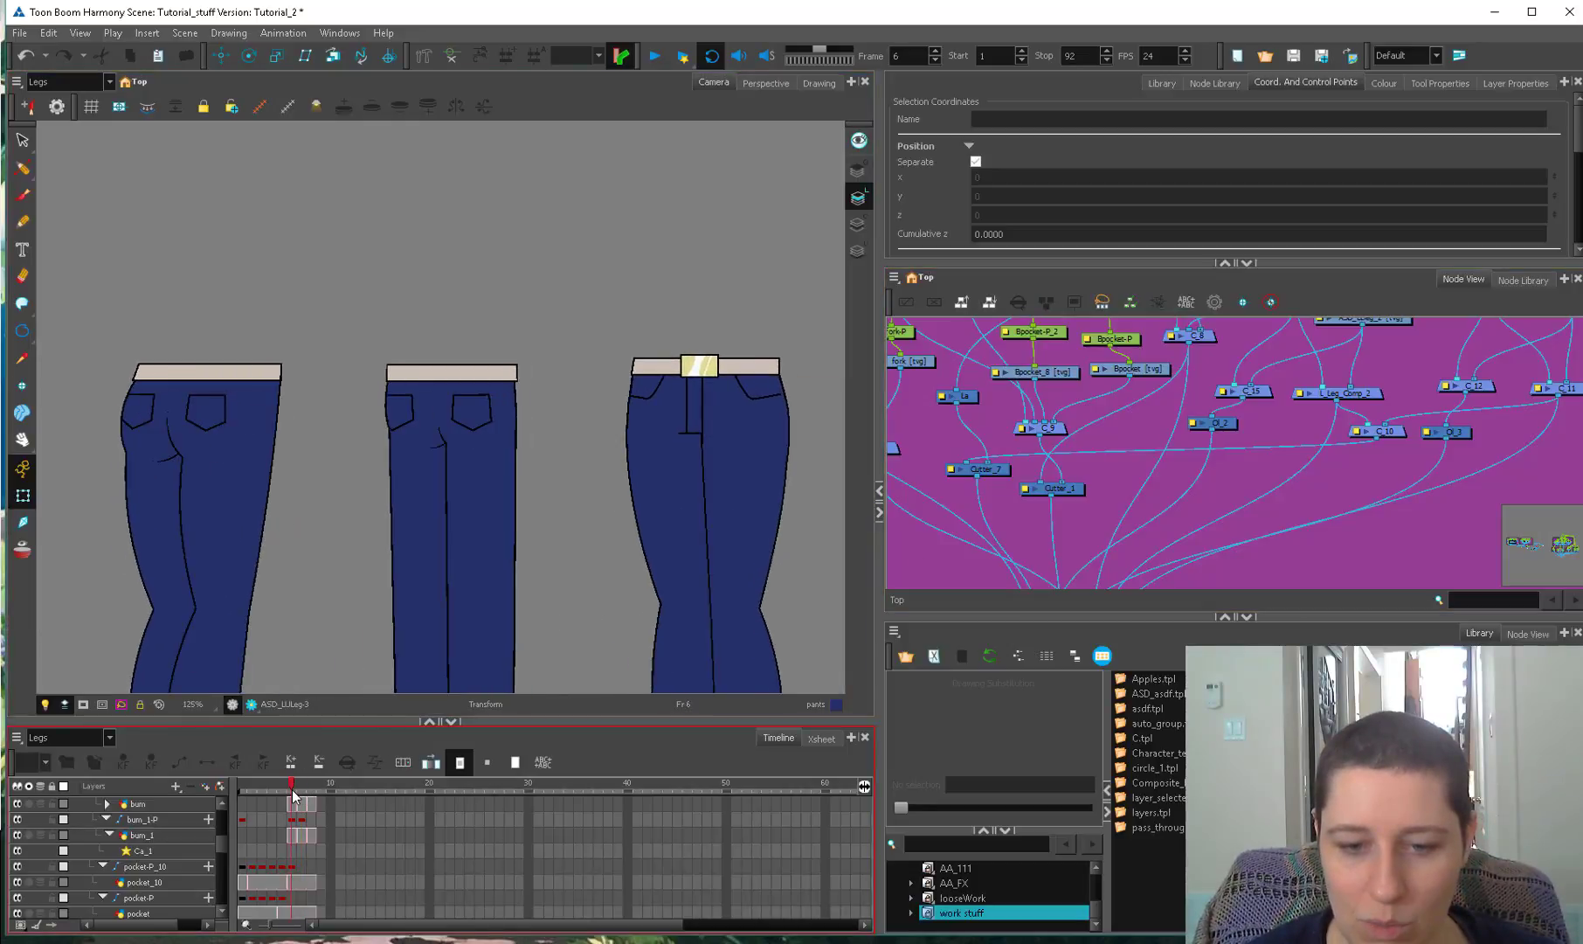
click(470, 602)
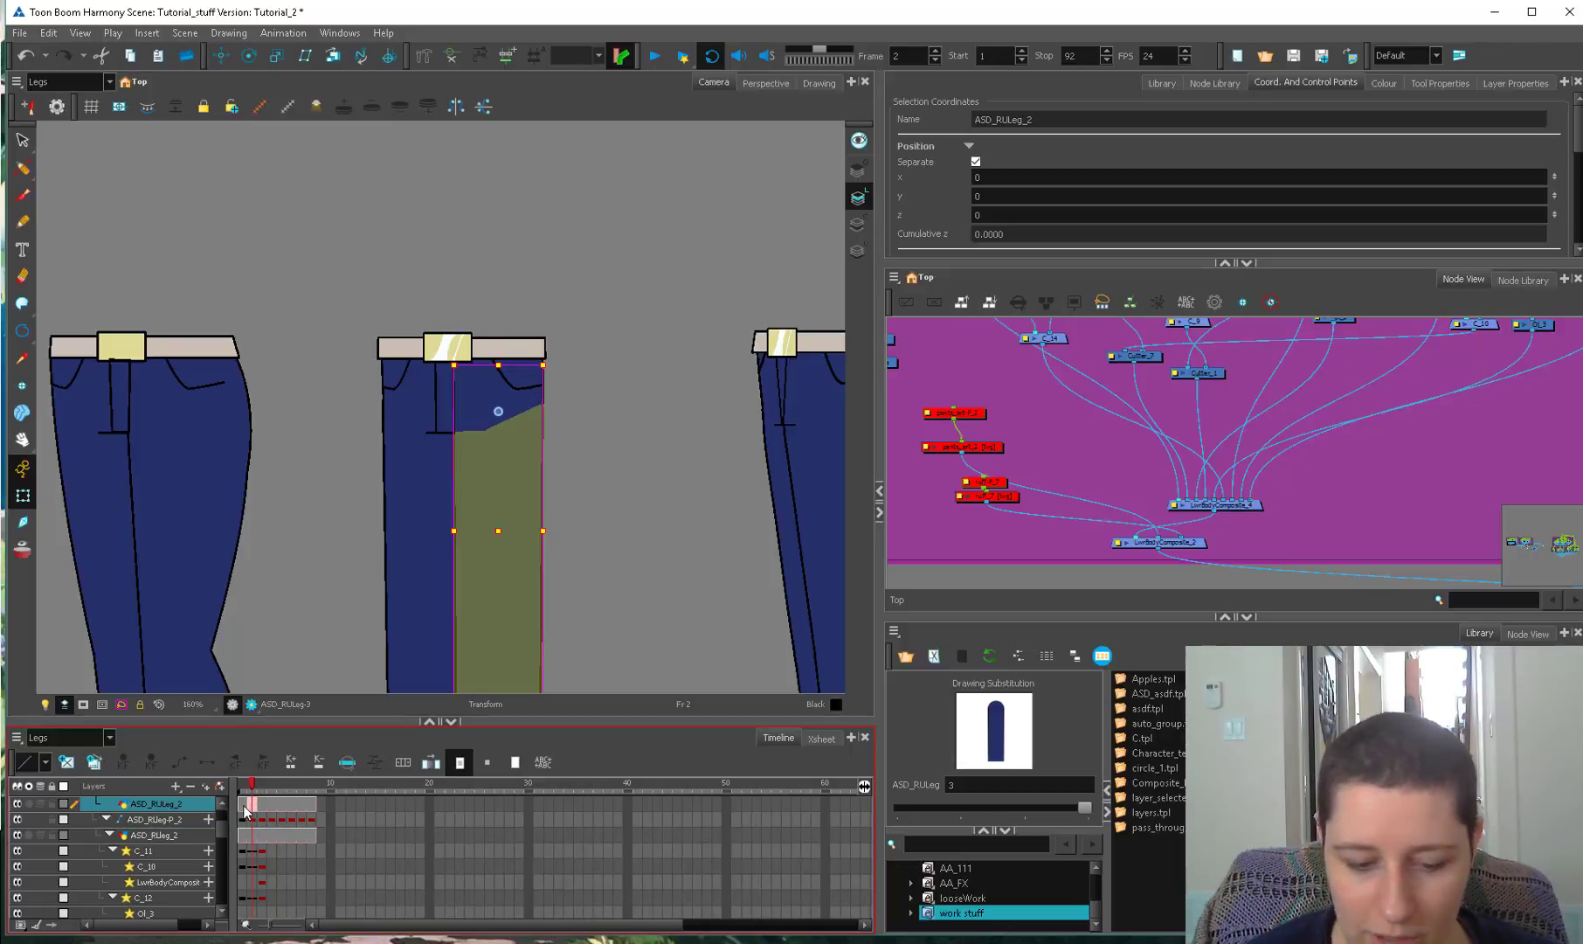
mouse_move(245, 810)
mouse_down()
mouse_move(273, 819)
mouse_move(258, 803)
mouse_up()
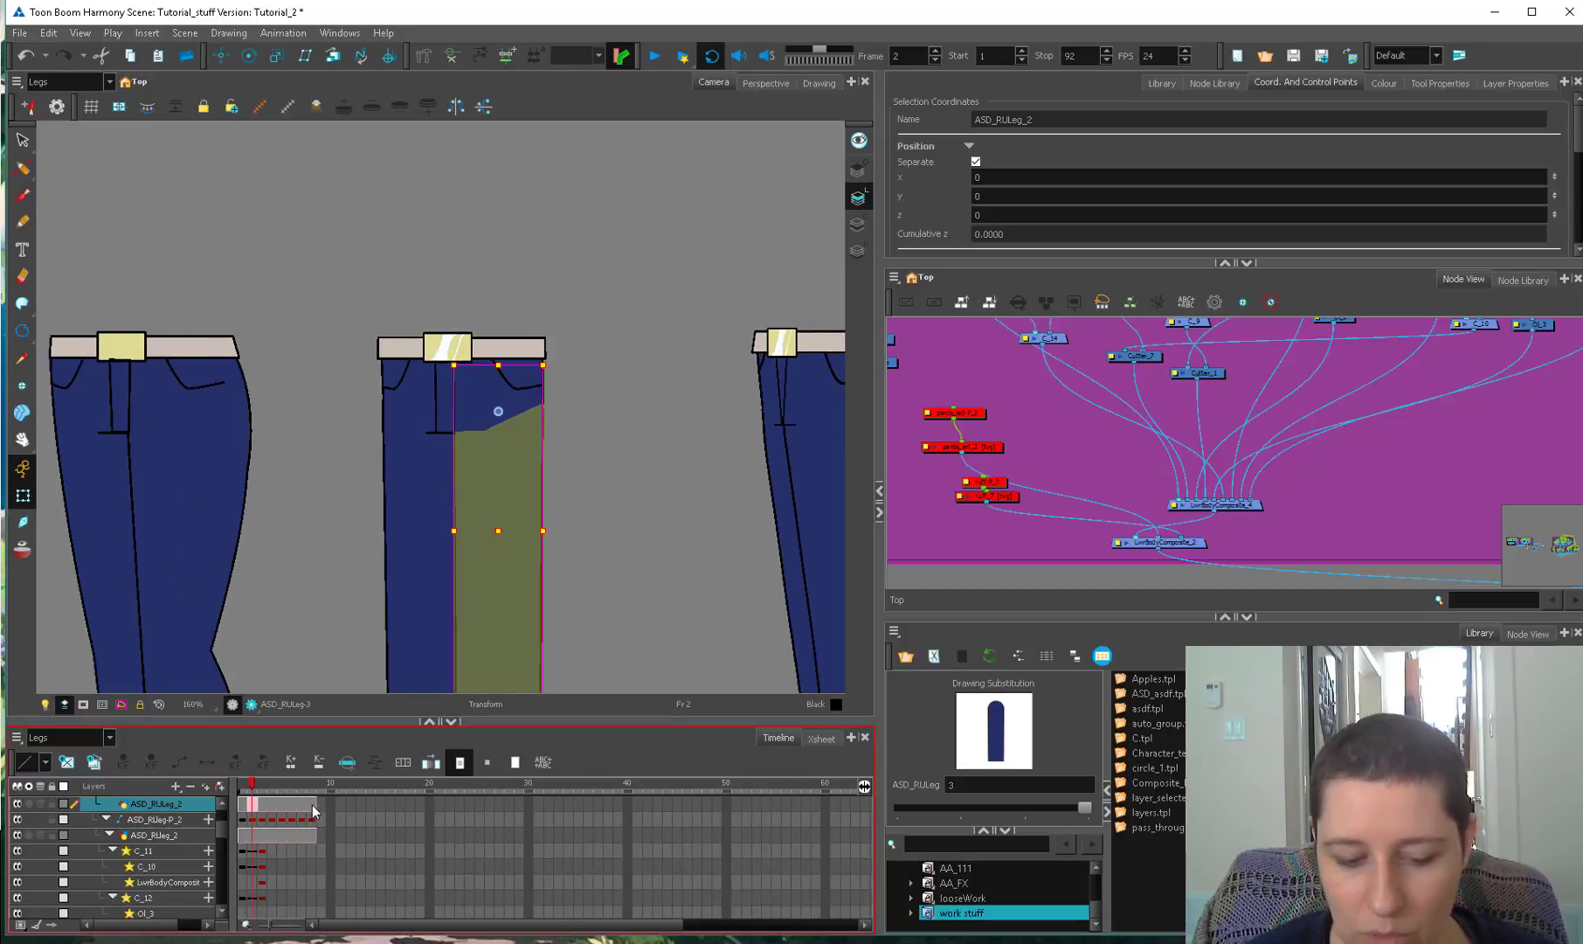
mouse_move(251, 816)
mouse_down()
mouse_move(266, 804)
mouse_move(252, 807)
mouse_up()
right_click(563, 459)
click(681, 712)
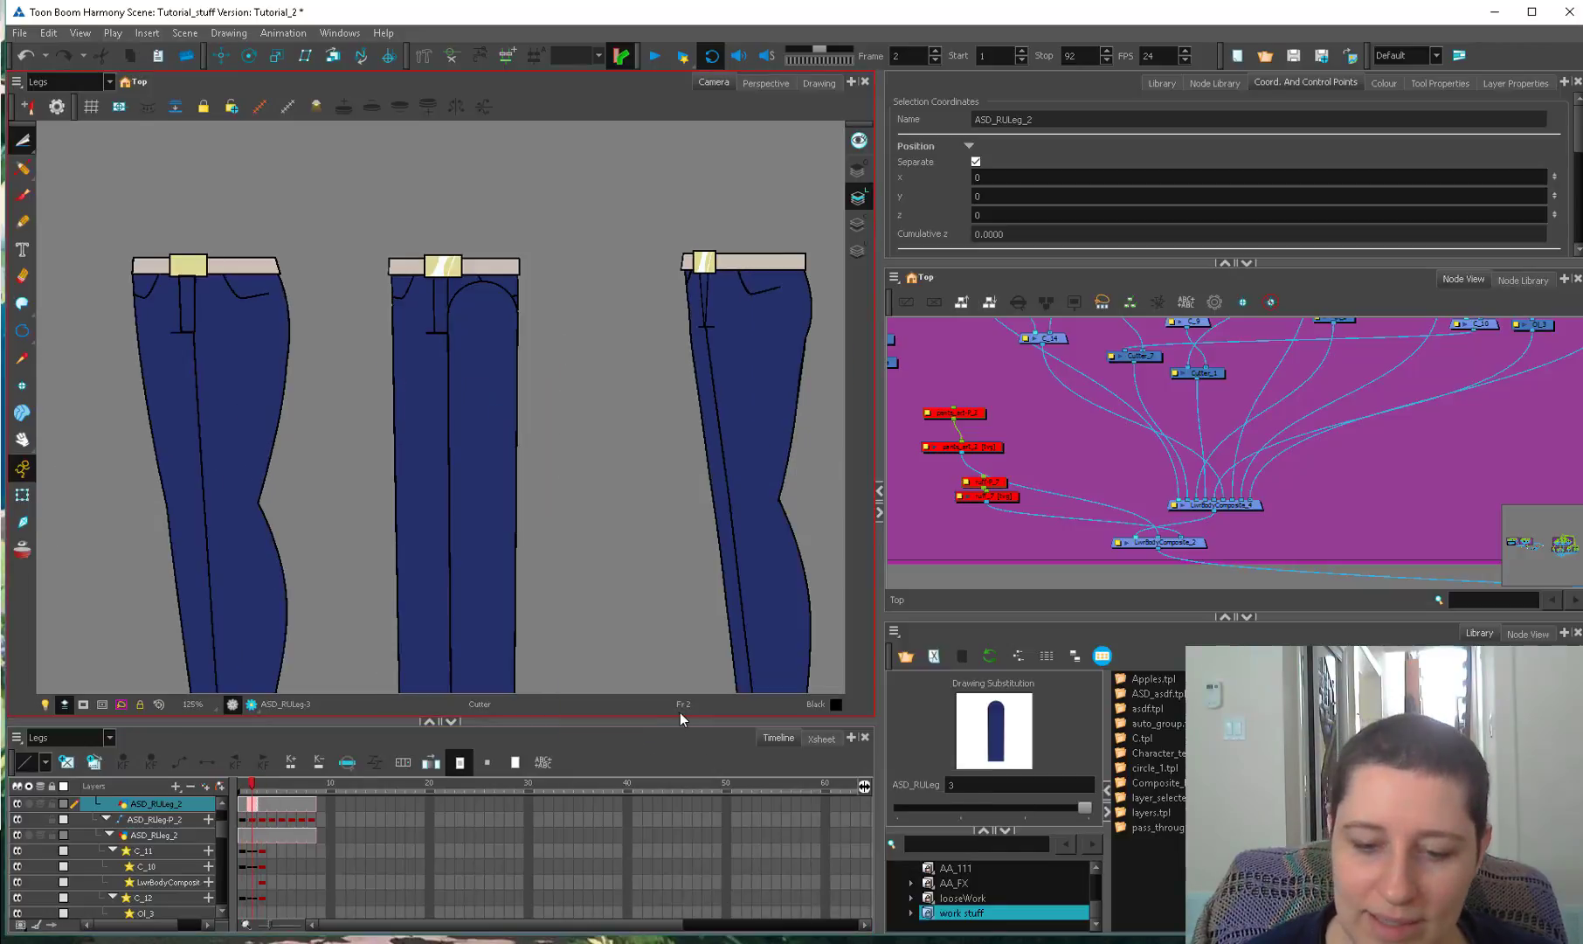
drag(407, 615, 572, 332)
key(Delete)
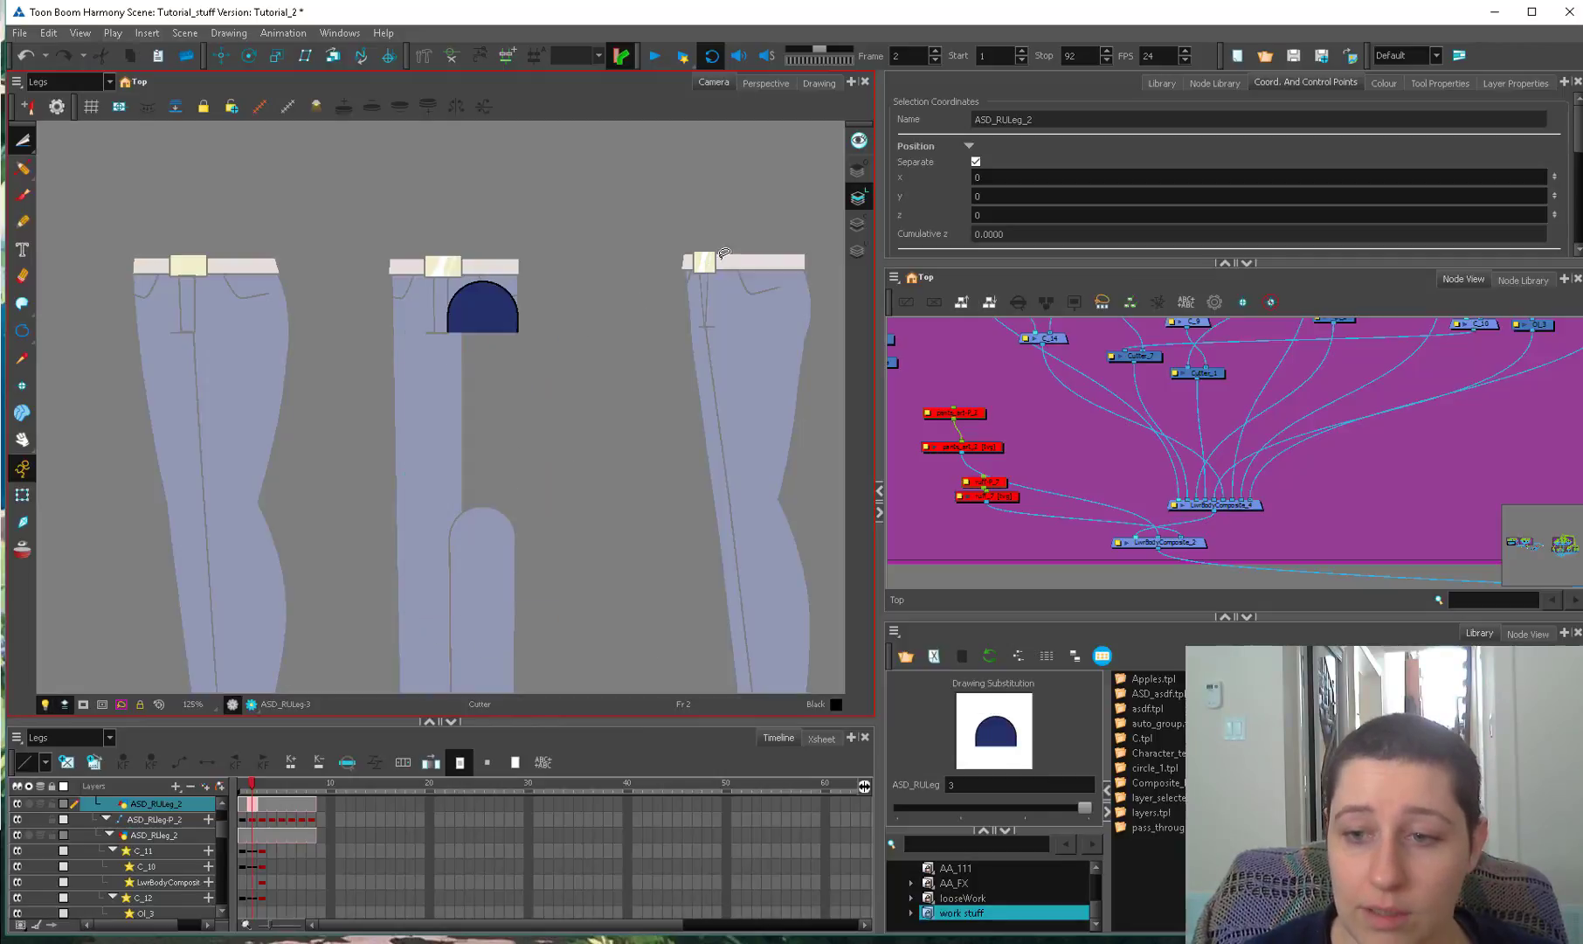
key(ctrl+z)
click(859, 172)
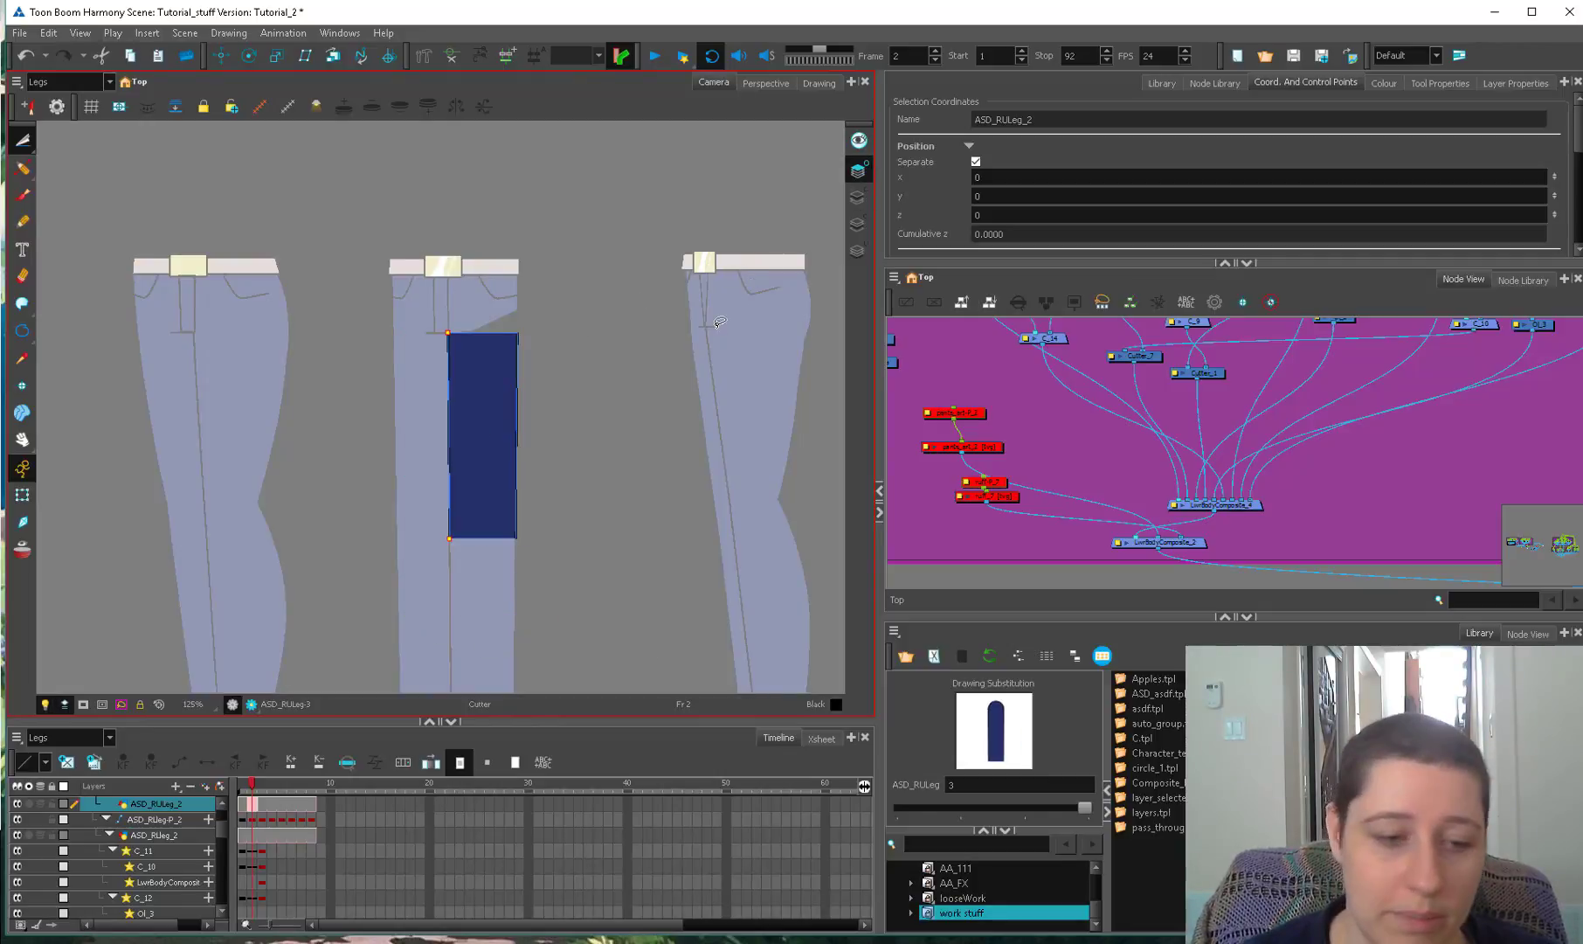
drag(570, 425, 567, 472)
Test-rotate the right upper leg up across the other leg on frame 2 to check how its rounded top meets the pelvis.
key(2)
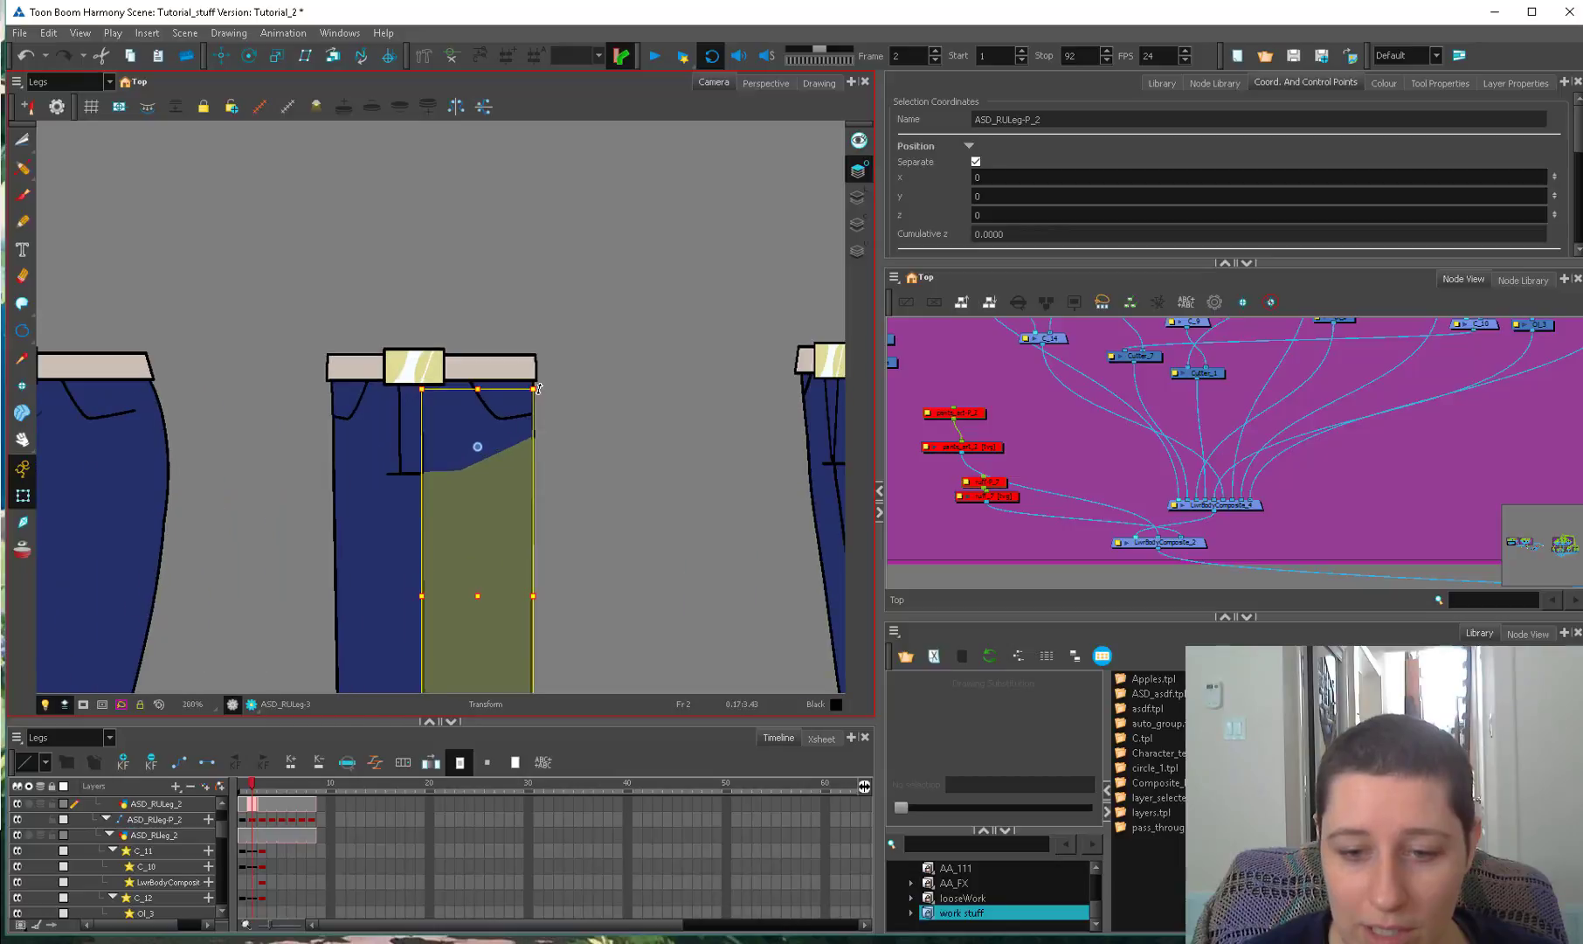
click(539, 455)
key(2)
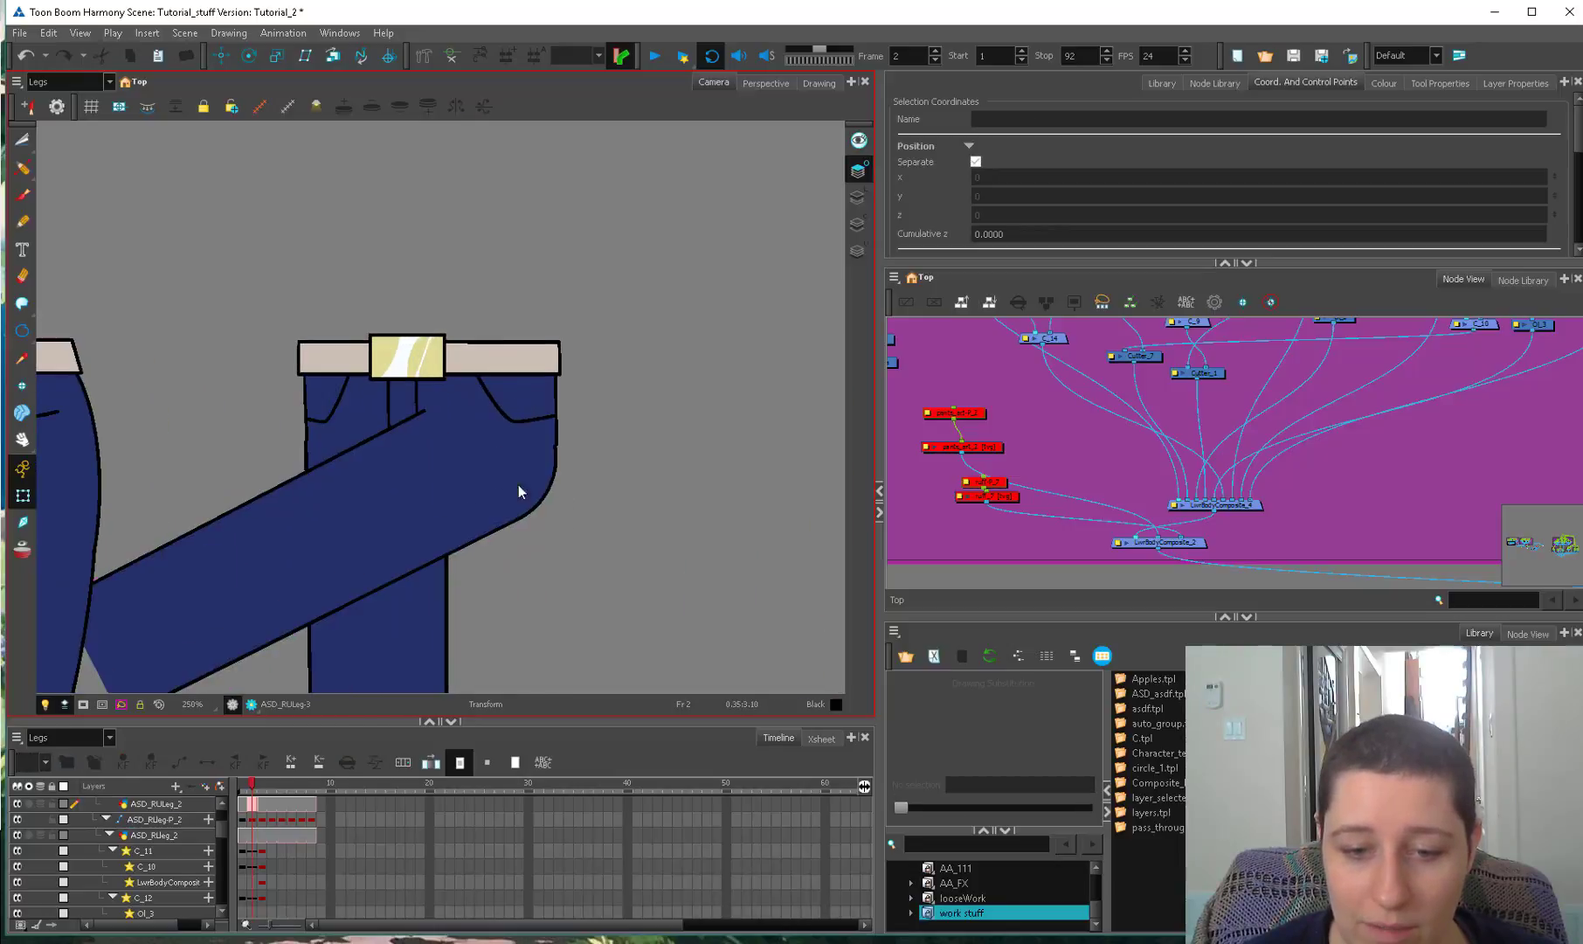
click(632, 511)
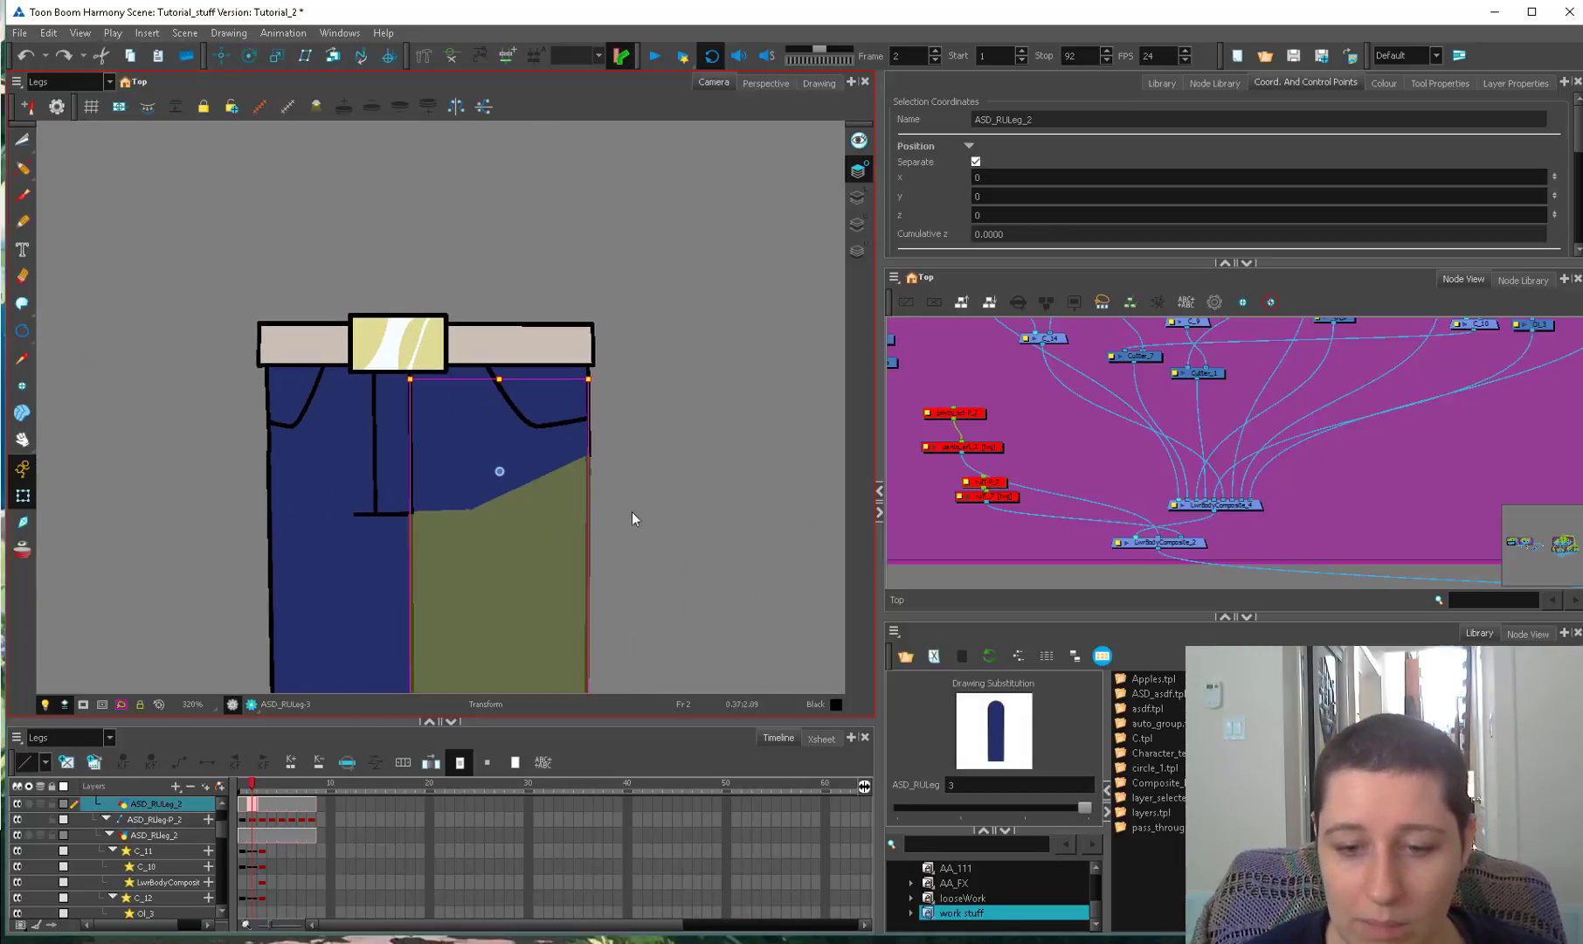
key(2)
drag(677, 412, 670, 476)
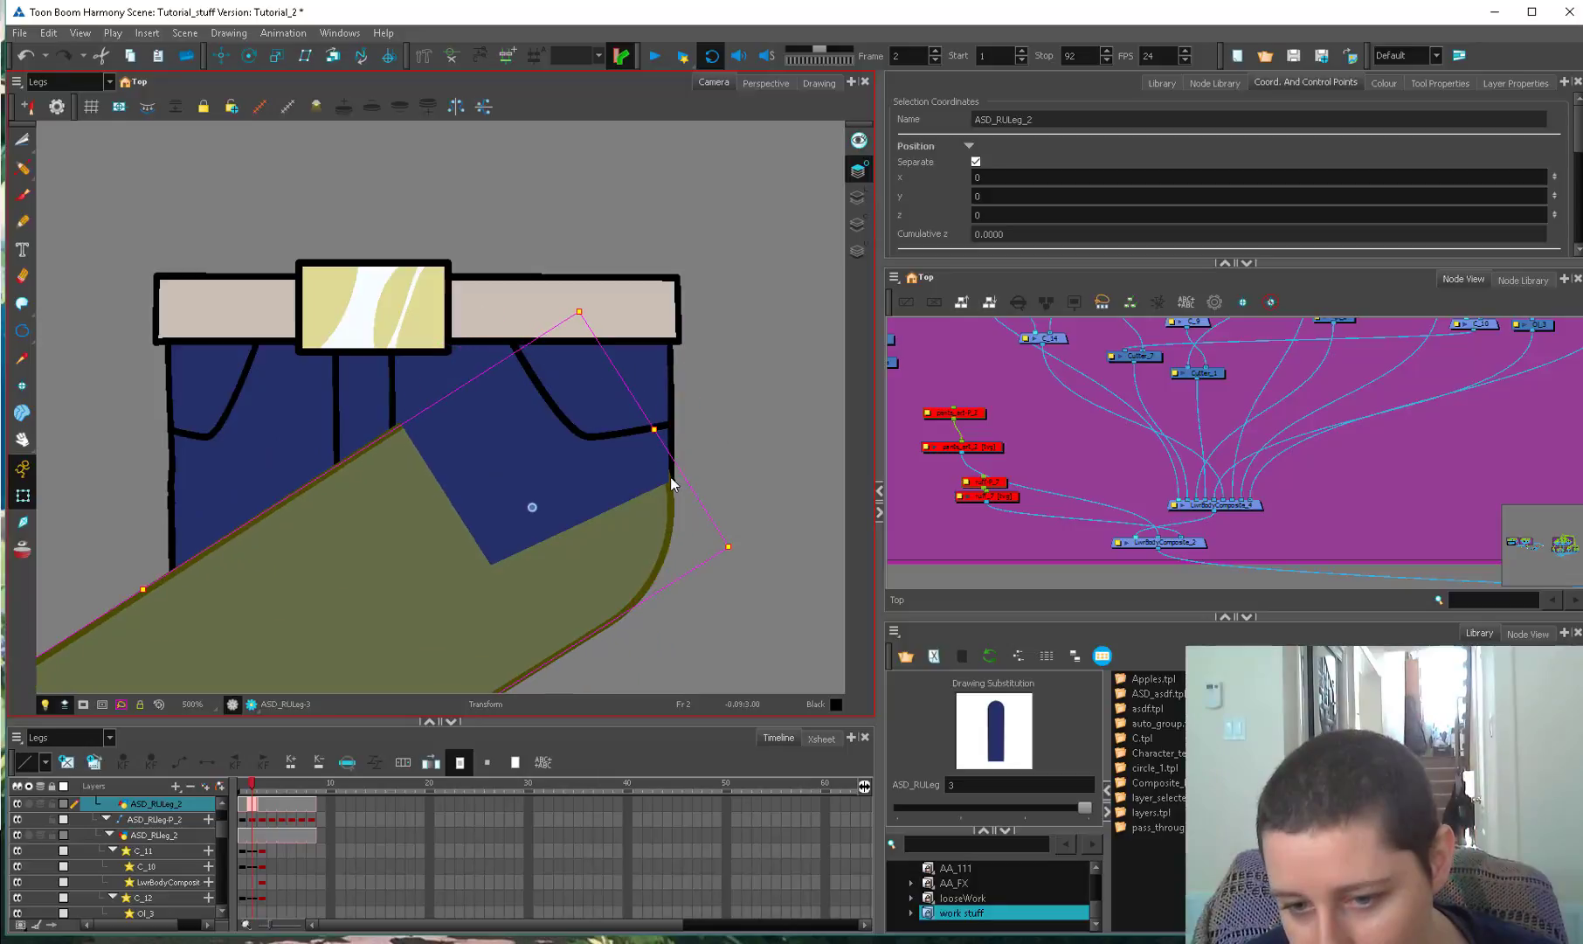
click(712, 526)
Adjust the side points of the pelvis deformation curve on frame 2 so the hip edges line up with the leg outlines.
click(676, 504)
scroll(676, 504, up, 2)
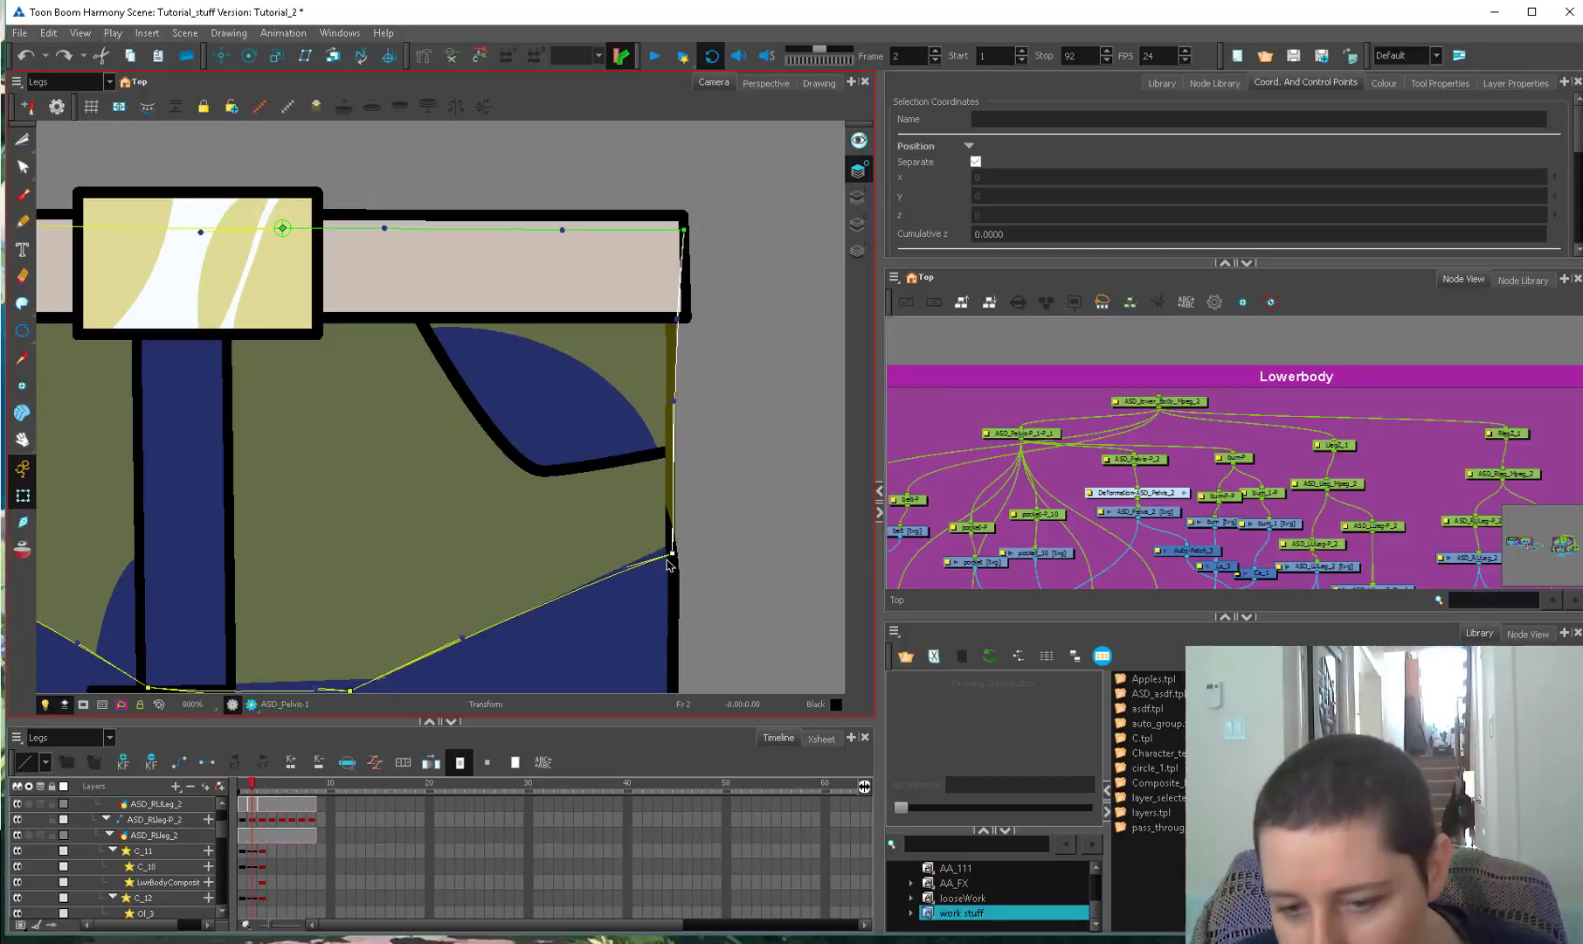
scroll(389, 594, down, 2)
scroll(264, 574, up, 2)
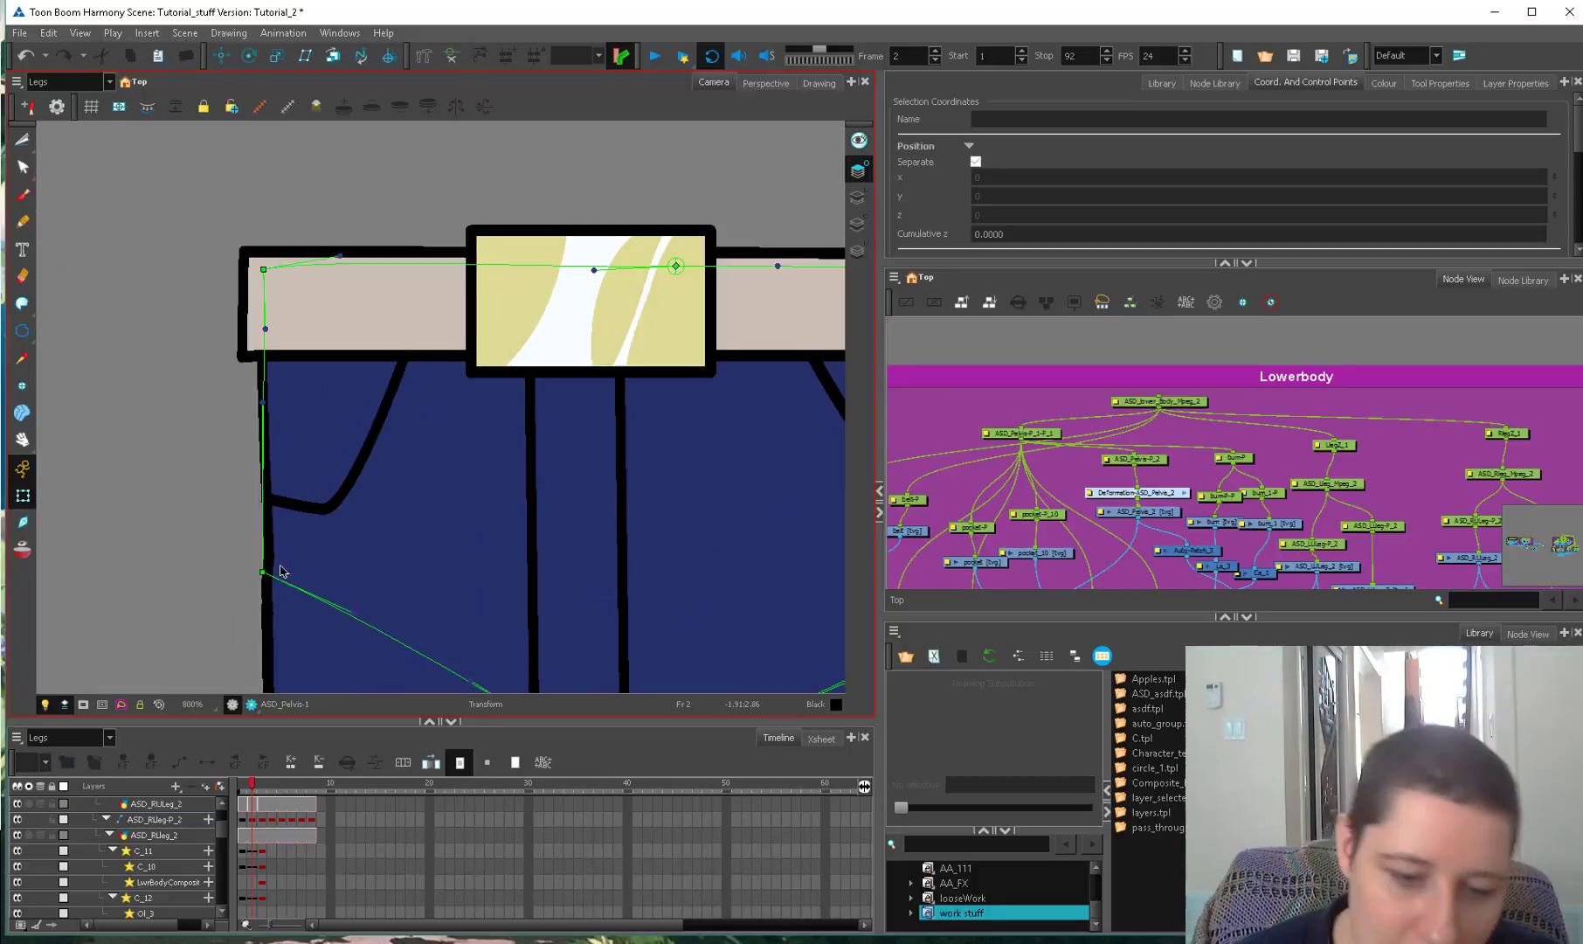
click(263, 575)
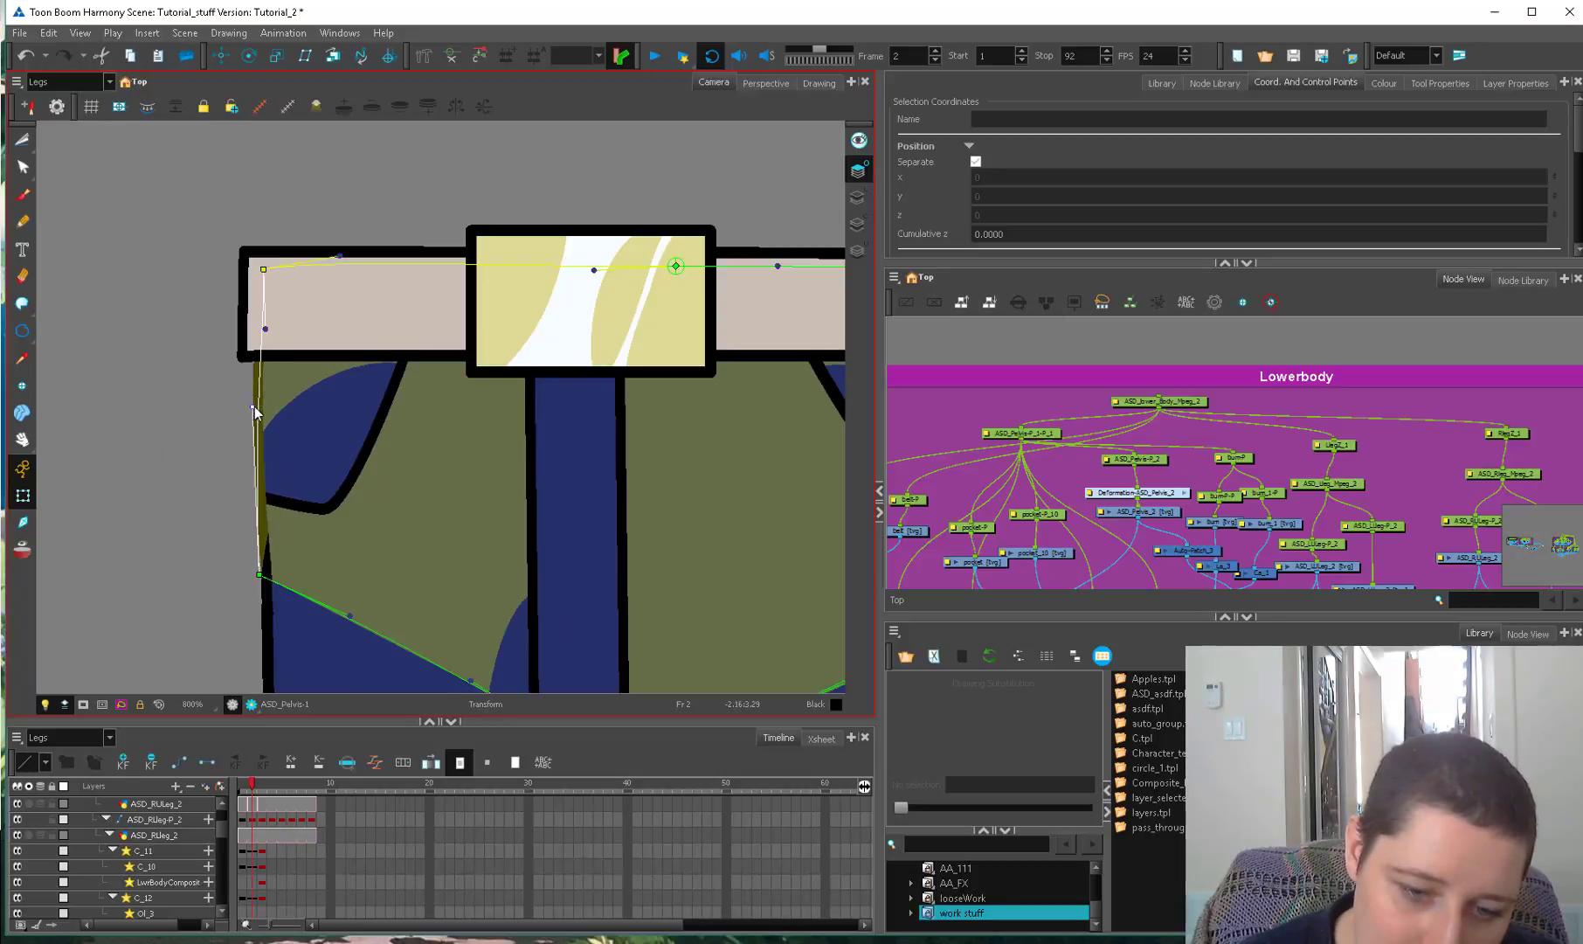
click(23, 521)
scroll(566, 470, down, 5)
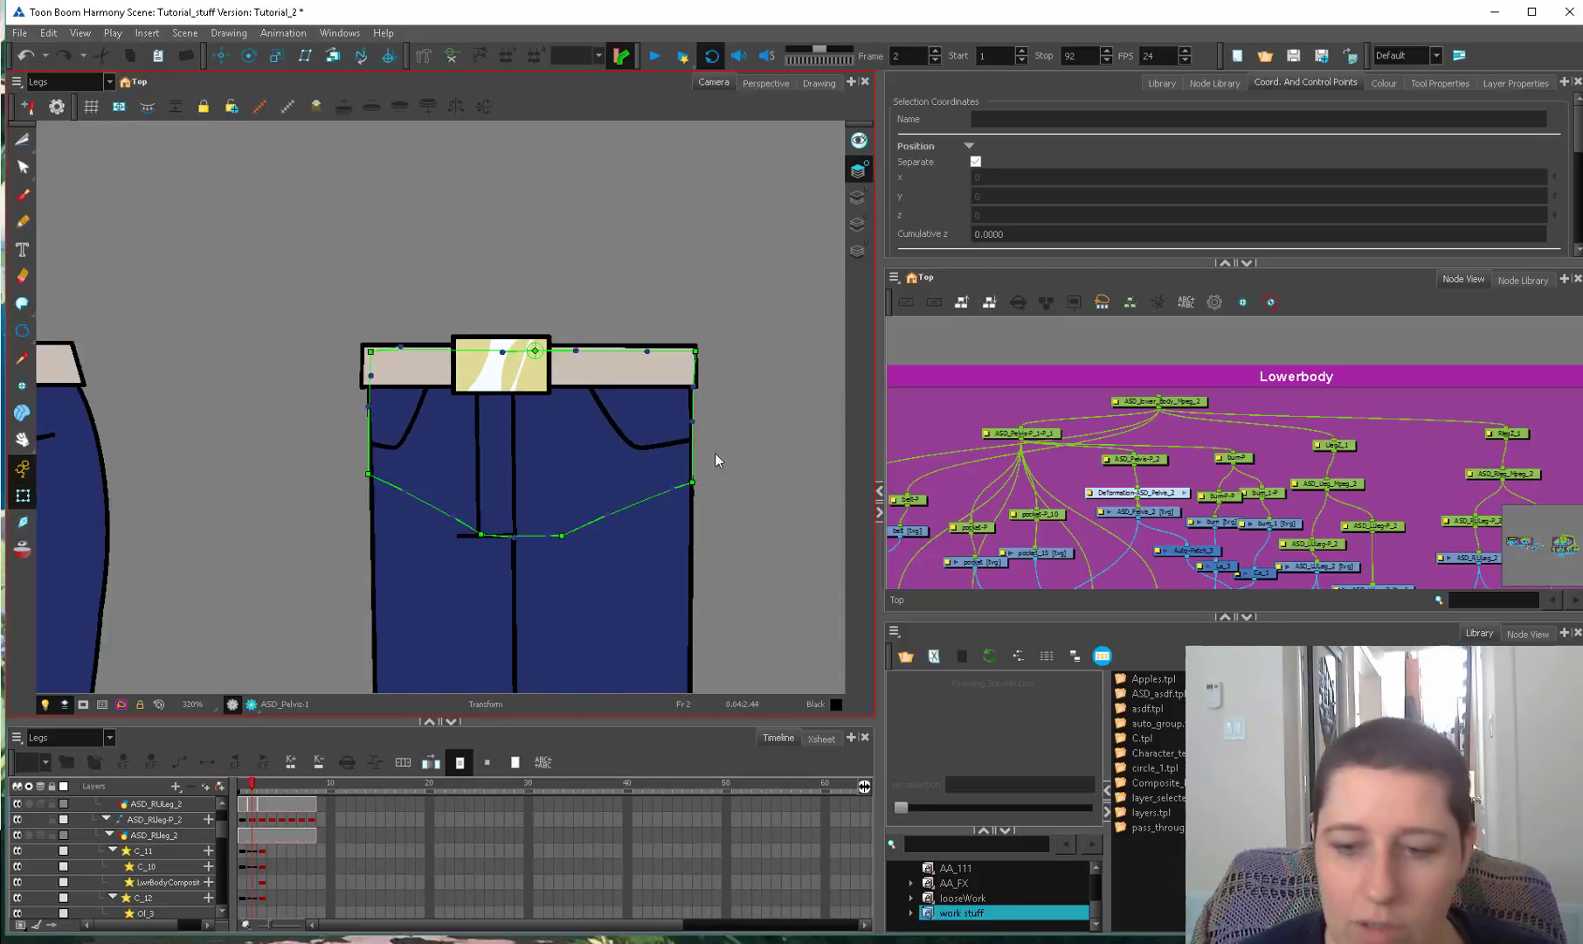
Review how the pelvis deformation curve follows the pants on frames 1, 2 and 5.
click(244, 784)
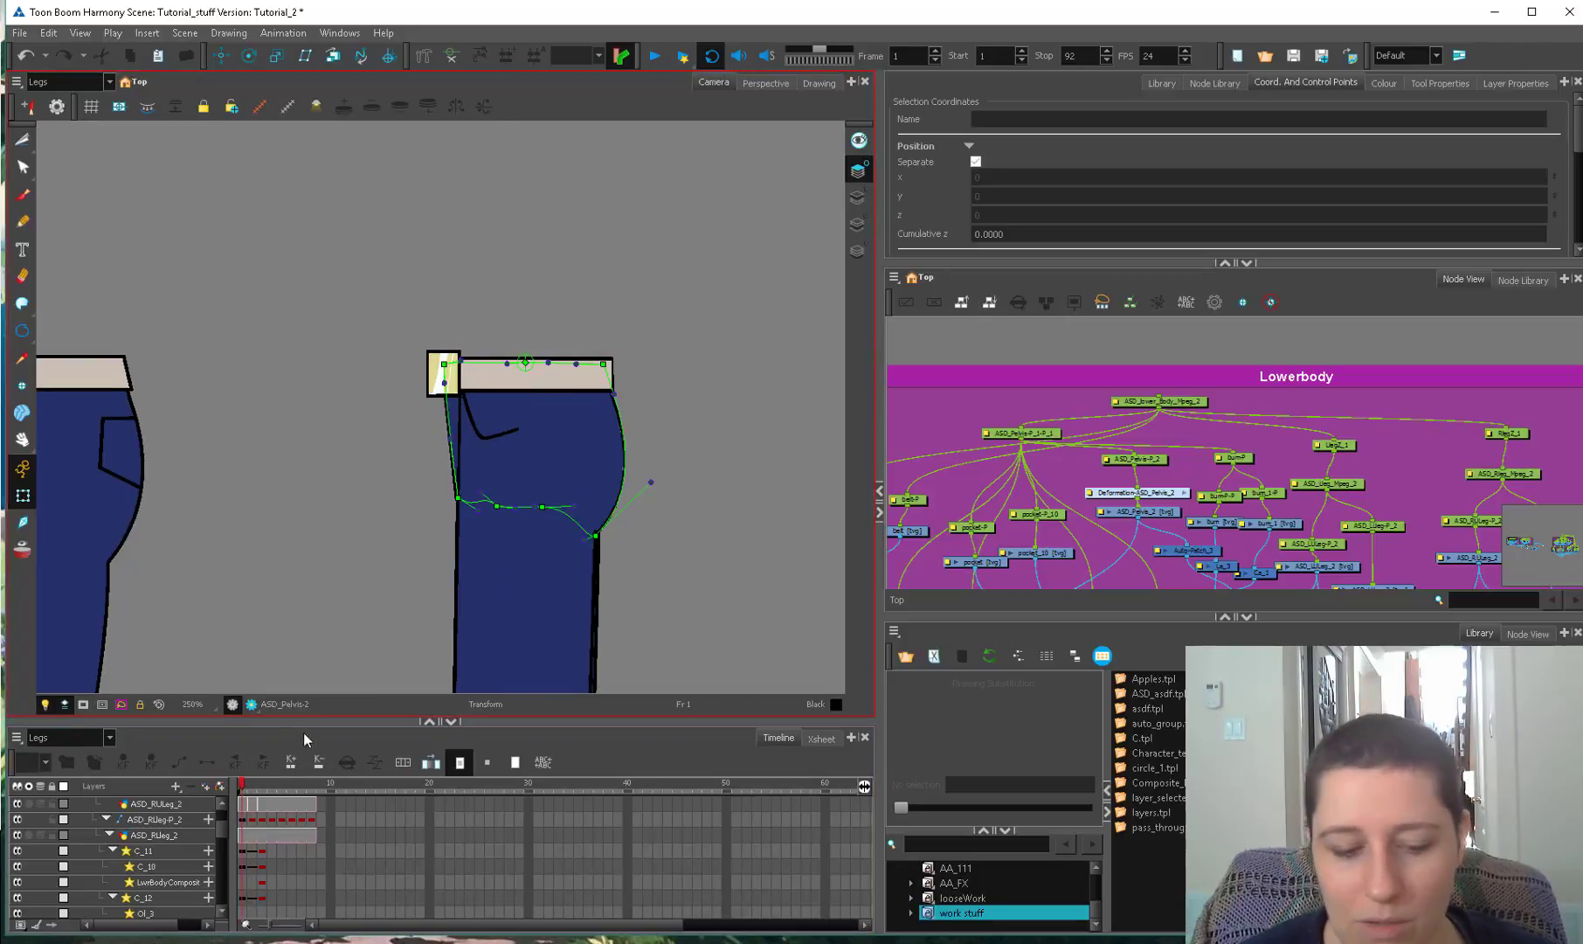
click(251, 784)
scroll(668, 381, up, 1)
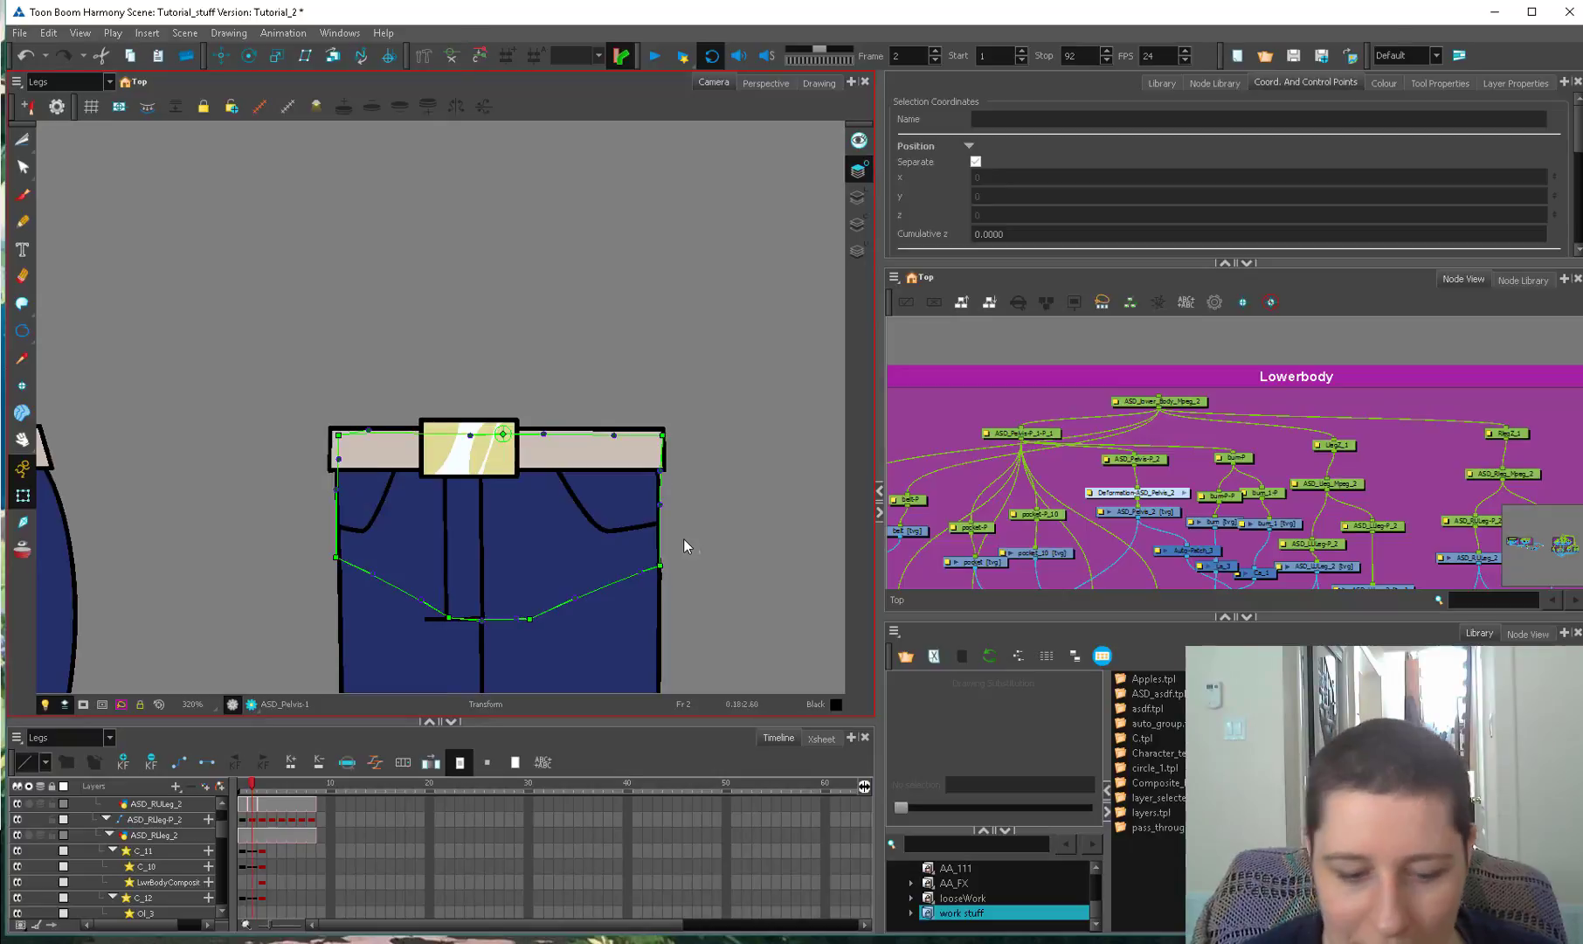
click(261, 784)
click(283, 791)
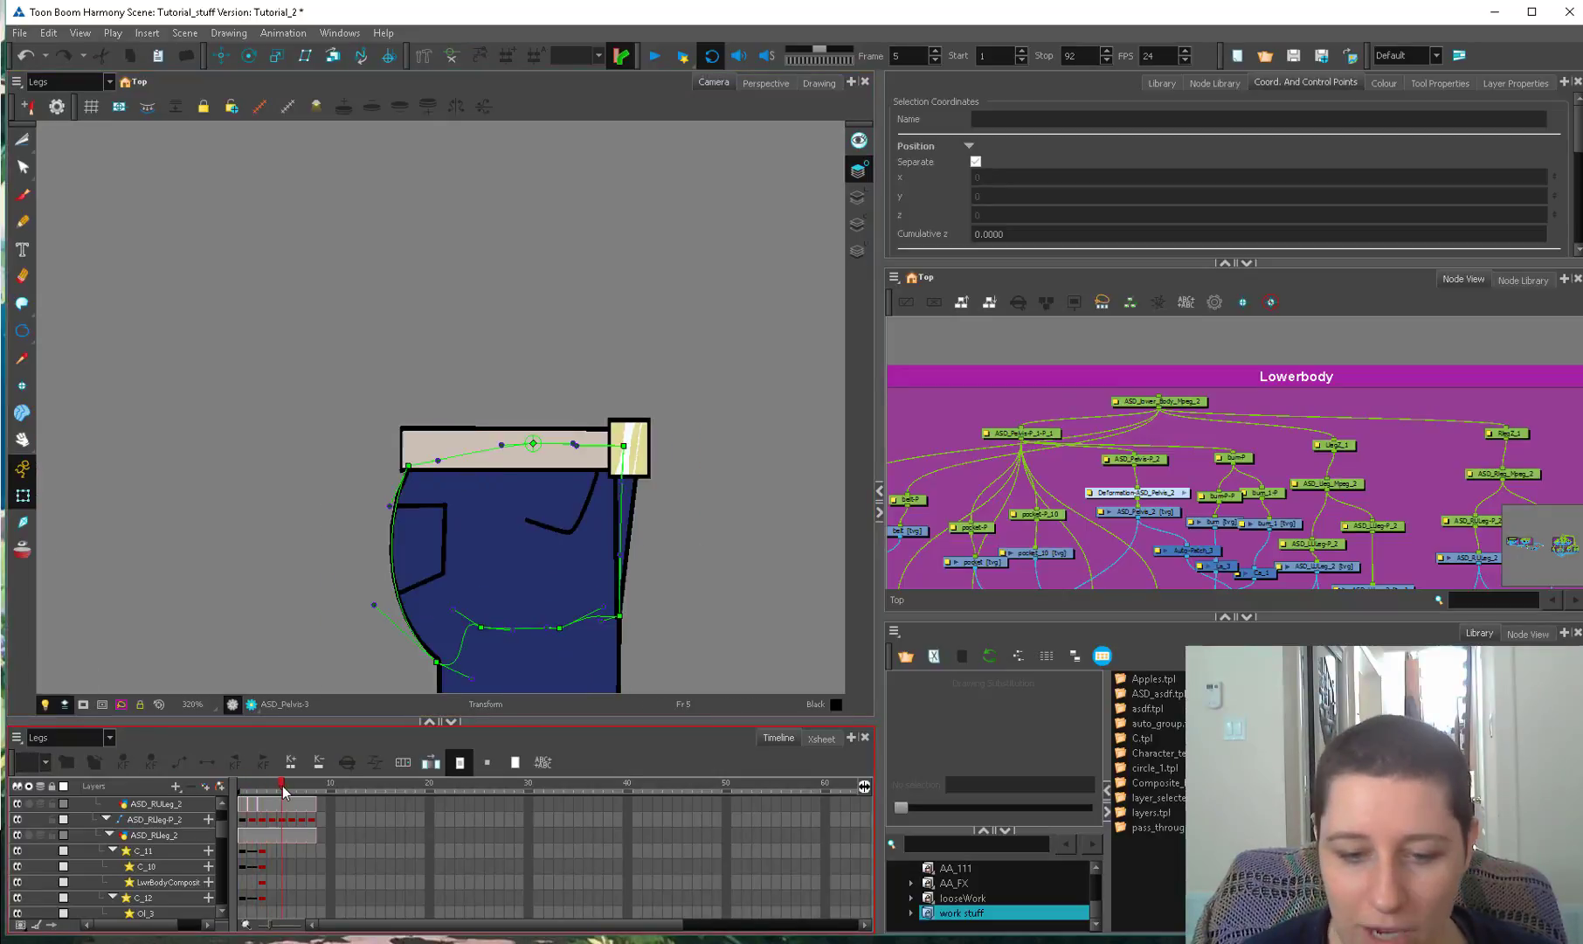
Test-rotate the left upper leg forward on frame 5 to check its join with the pelvis, and undo the rotation.
key(2)
key(2)
key(2)
click(489, 525)
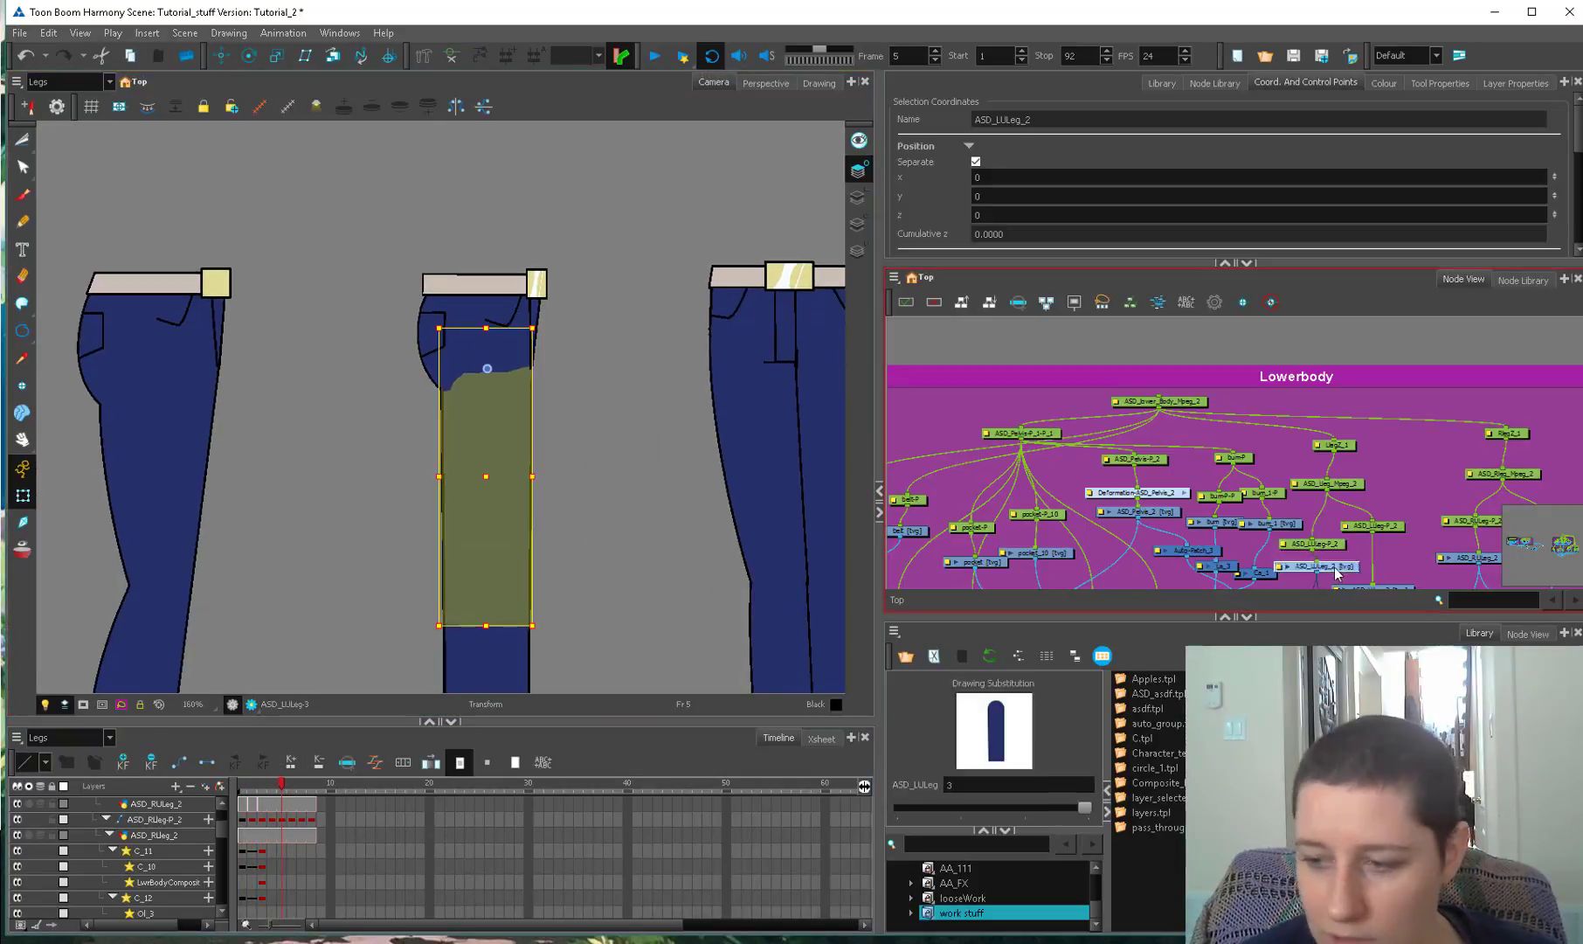
drag(534, 631, 470, 336)
key(ctrl+z)
key(2)
key(2)
key(2)
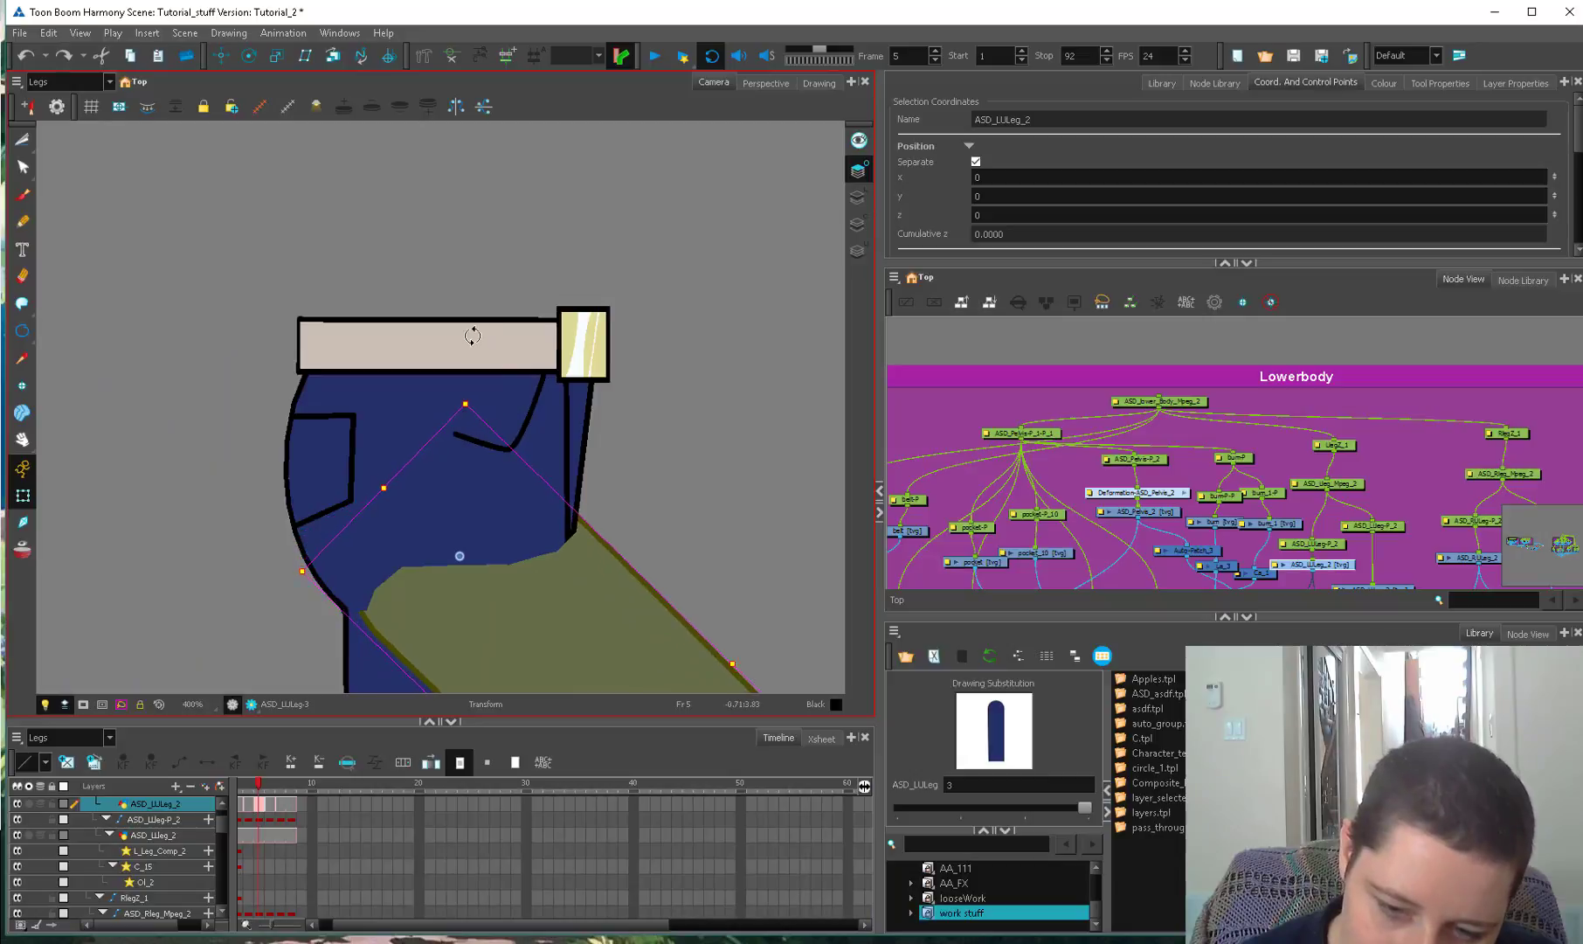
key(ctrl+z)
Switch the left upper leg on frame 5 to drawing substitution 4.
key(1)
key(1)
key(bracketright)
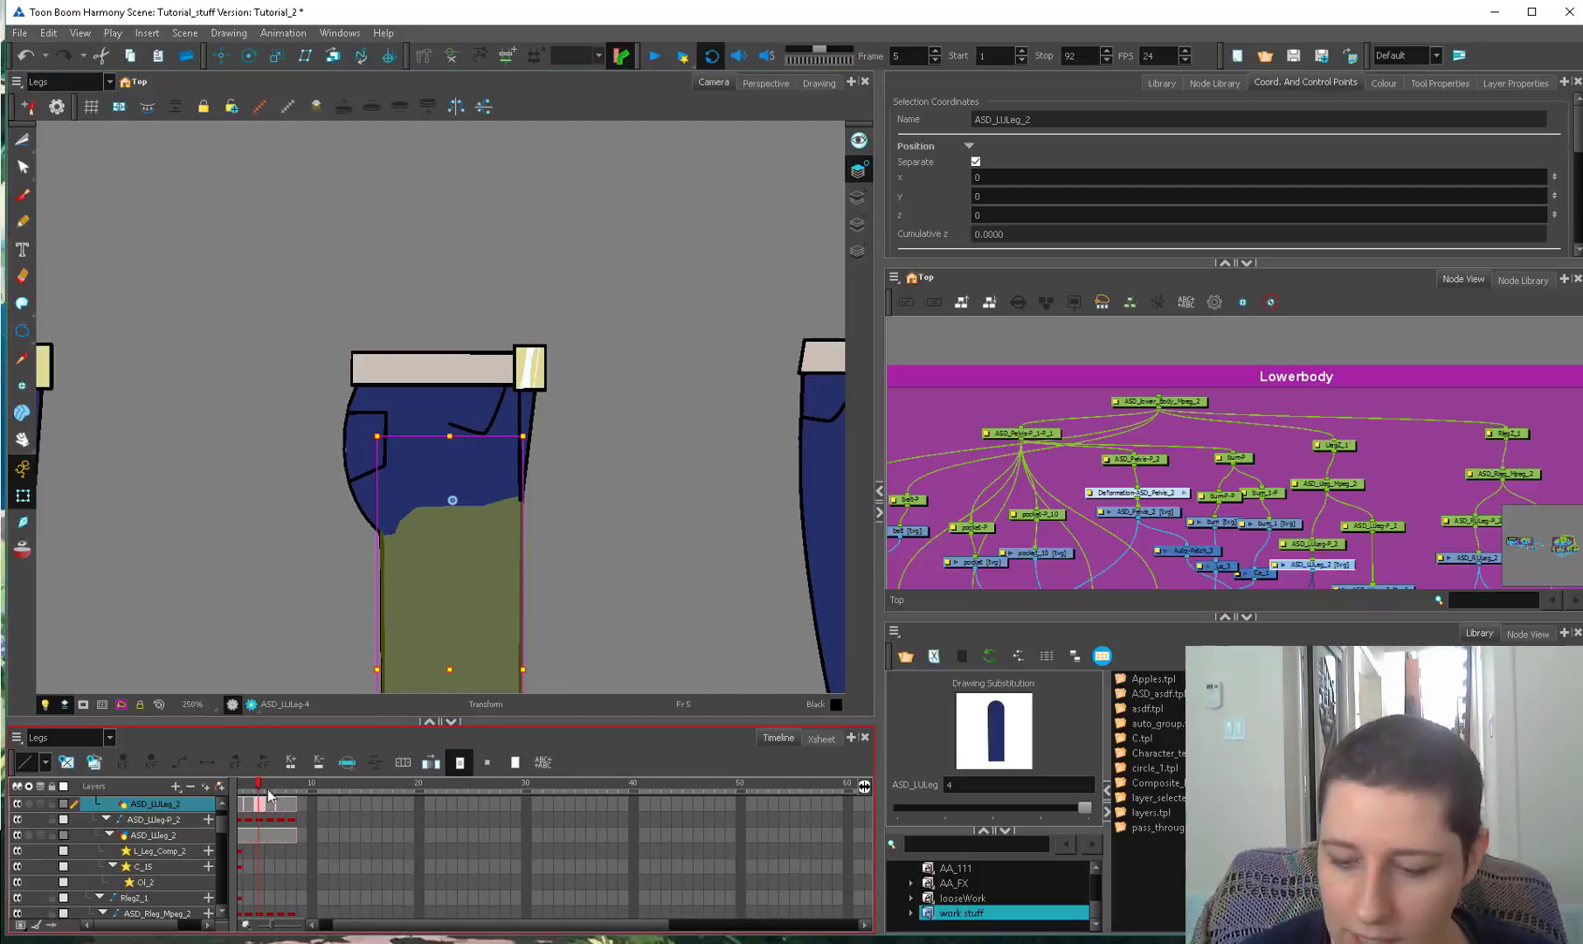
Delete the existing overlay artwork from the left upper leg drawing on frame 5.
key(shift+l)
key(alt+s)
key(Delete)
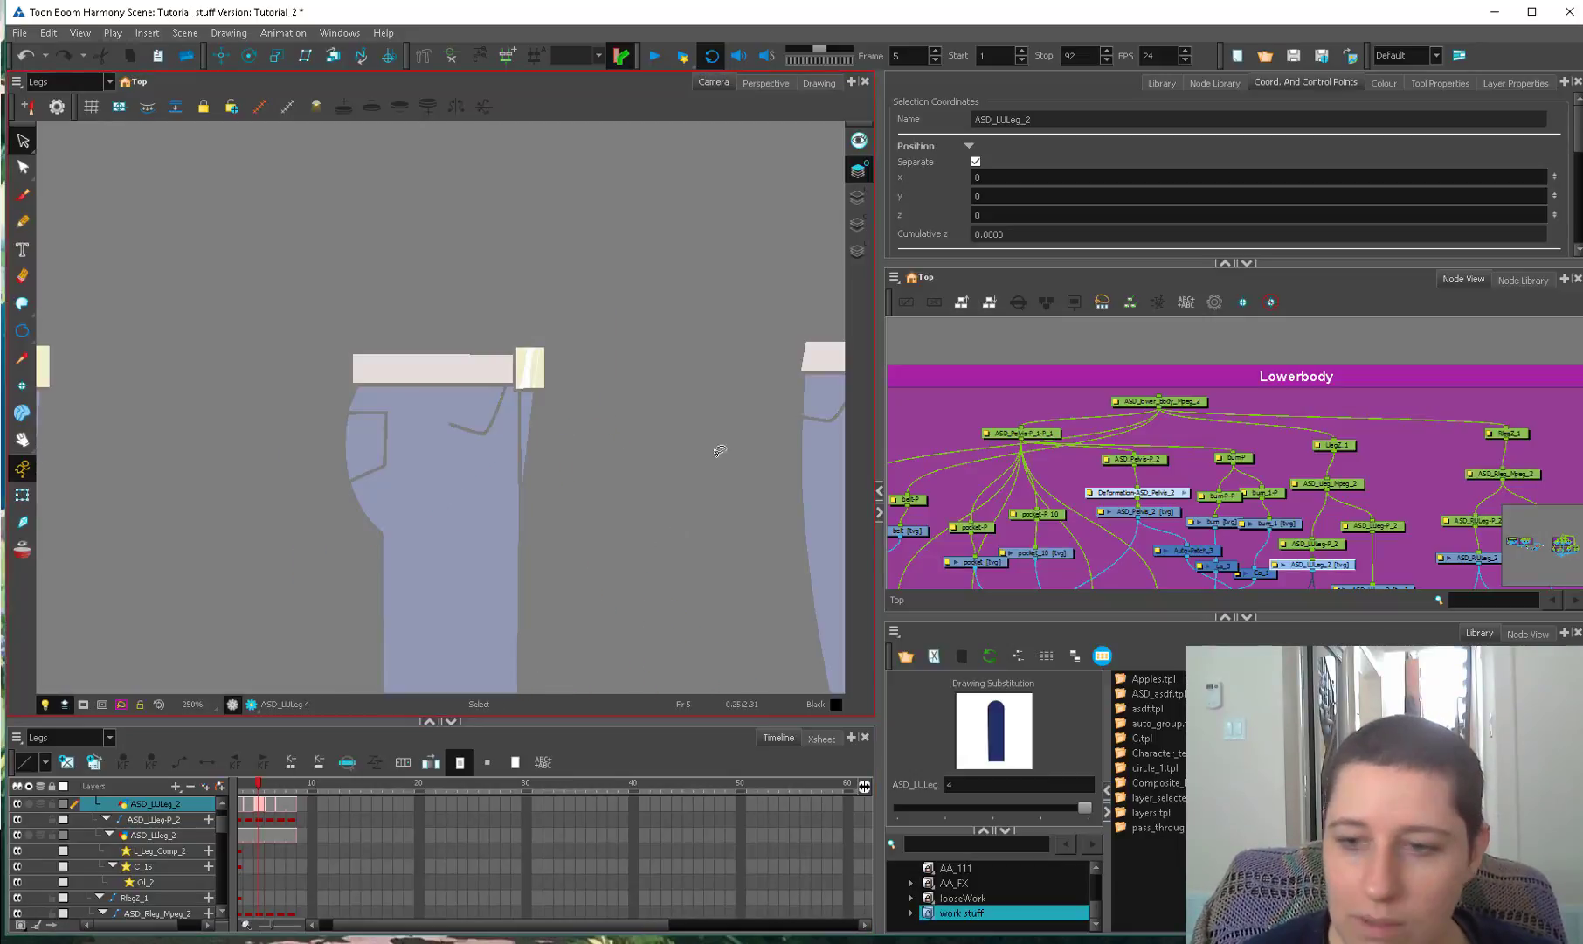
Isolate the straight part of the left upper leg below its rounded top and paste it onto the drawing's overlay art.
scroll(1189, 505, down, 3)
click(1188, 505)
click(1143, 487)
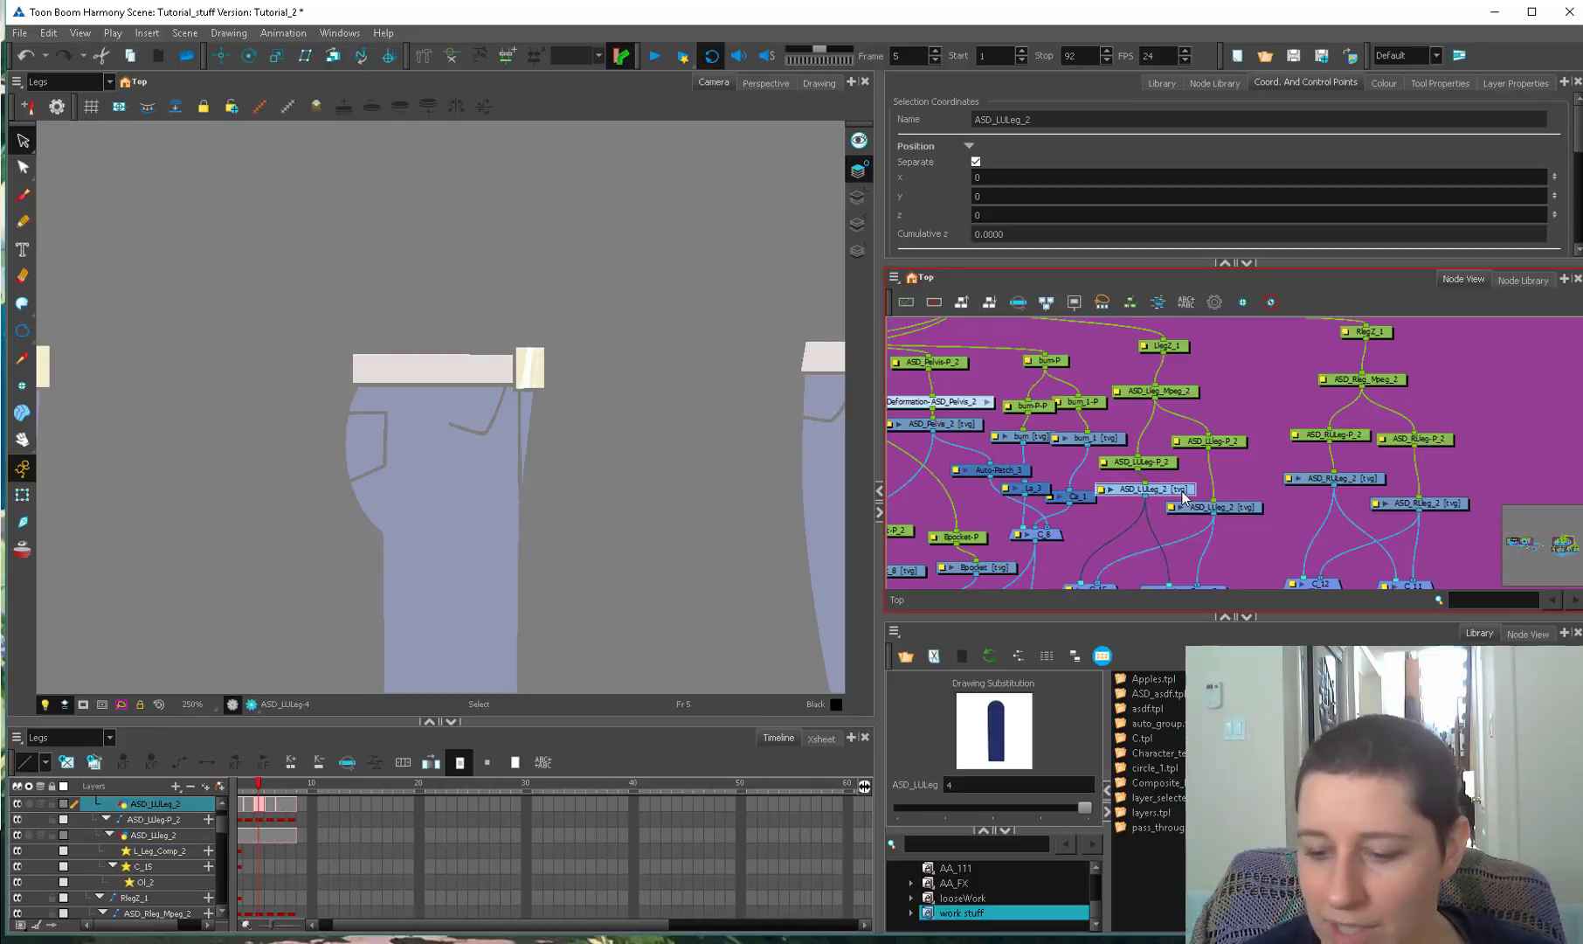
key(alt+t)
key(2)
drag(364, 674, 571, 336)
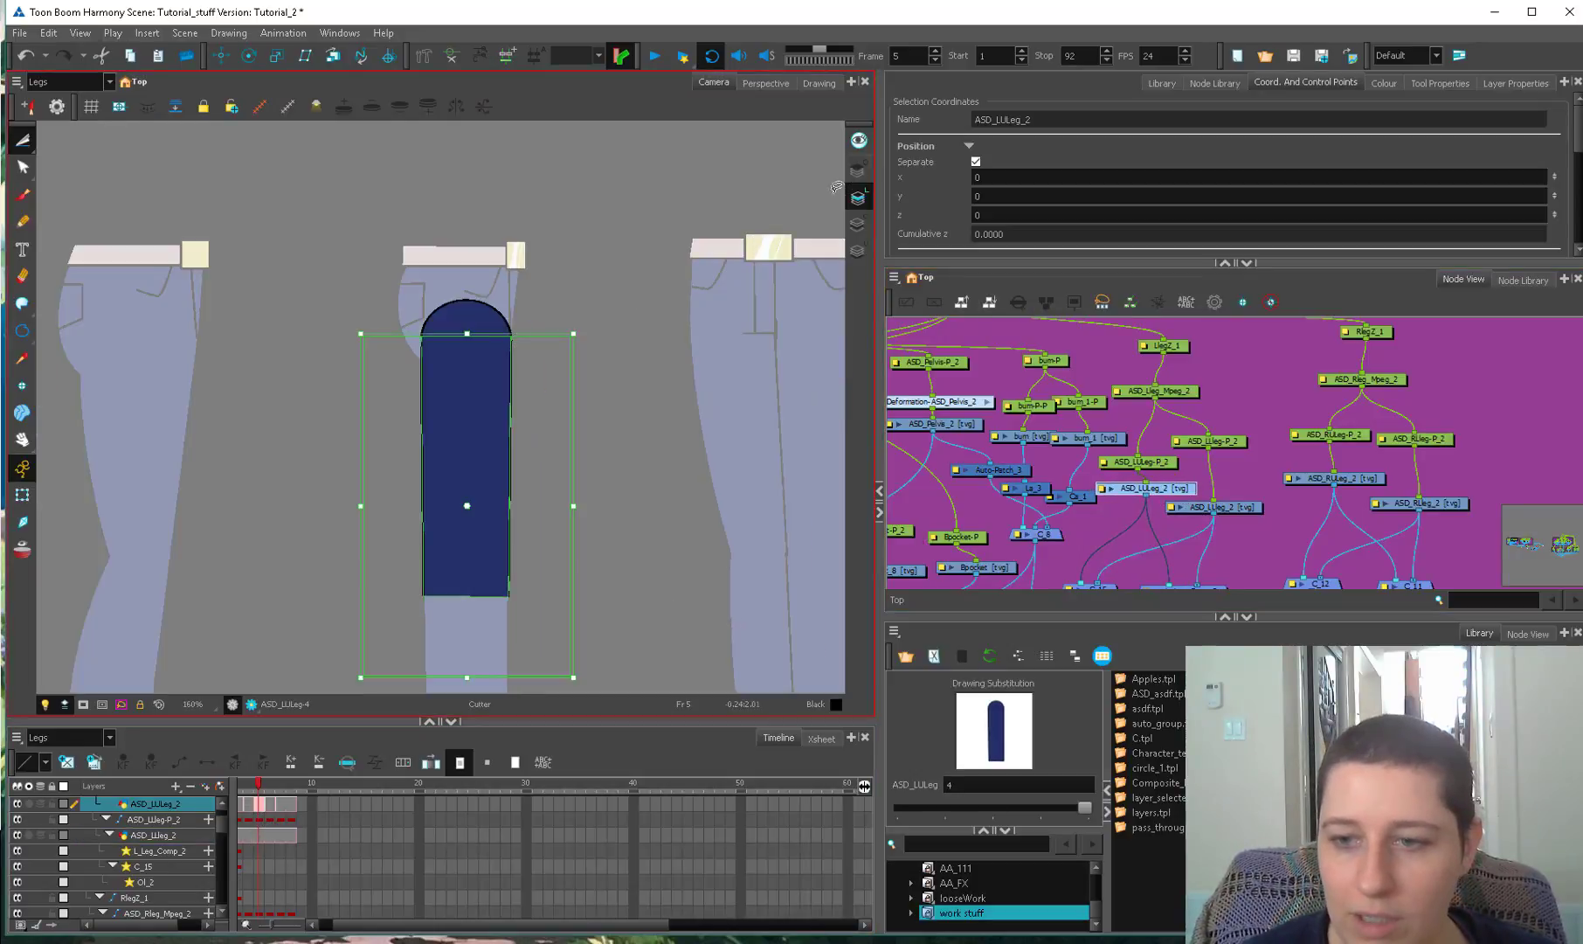
key(ctrl+x)
key(ctrl+v)
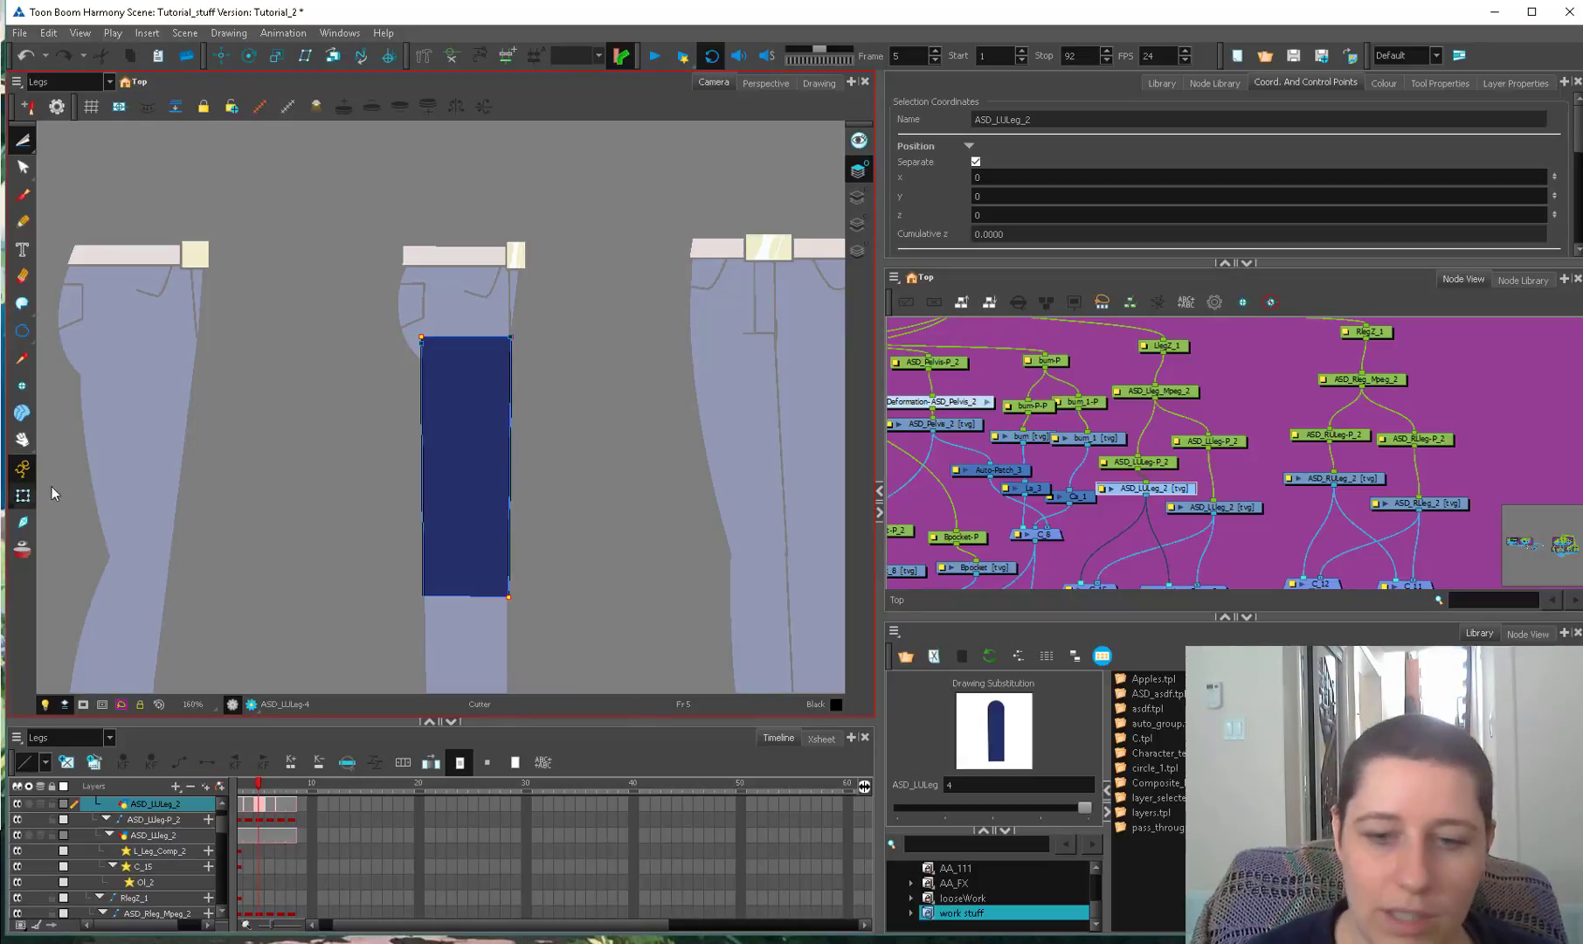
Test-rotate the left leg forward on frame 5 to check how its flat-topped overlay meets the pelvis.
click(23, 496)
click(515, 494)
scroll(551, 484, up, 3)
drag(551, 484, 454, 367)
click(615, 431)
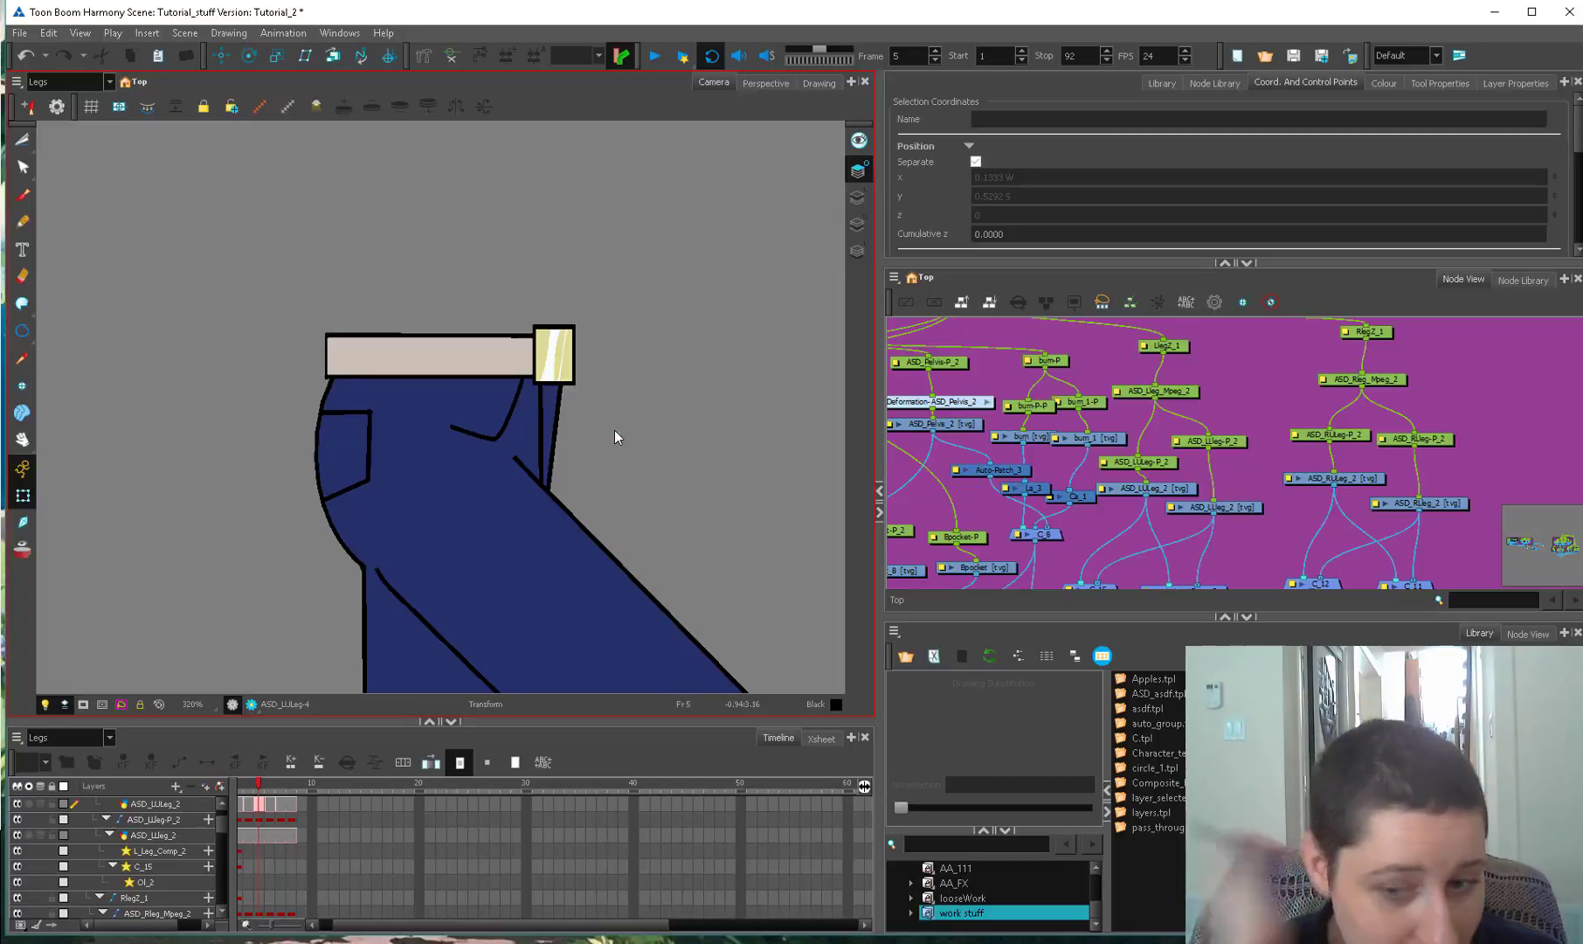
click(521, 602)
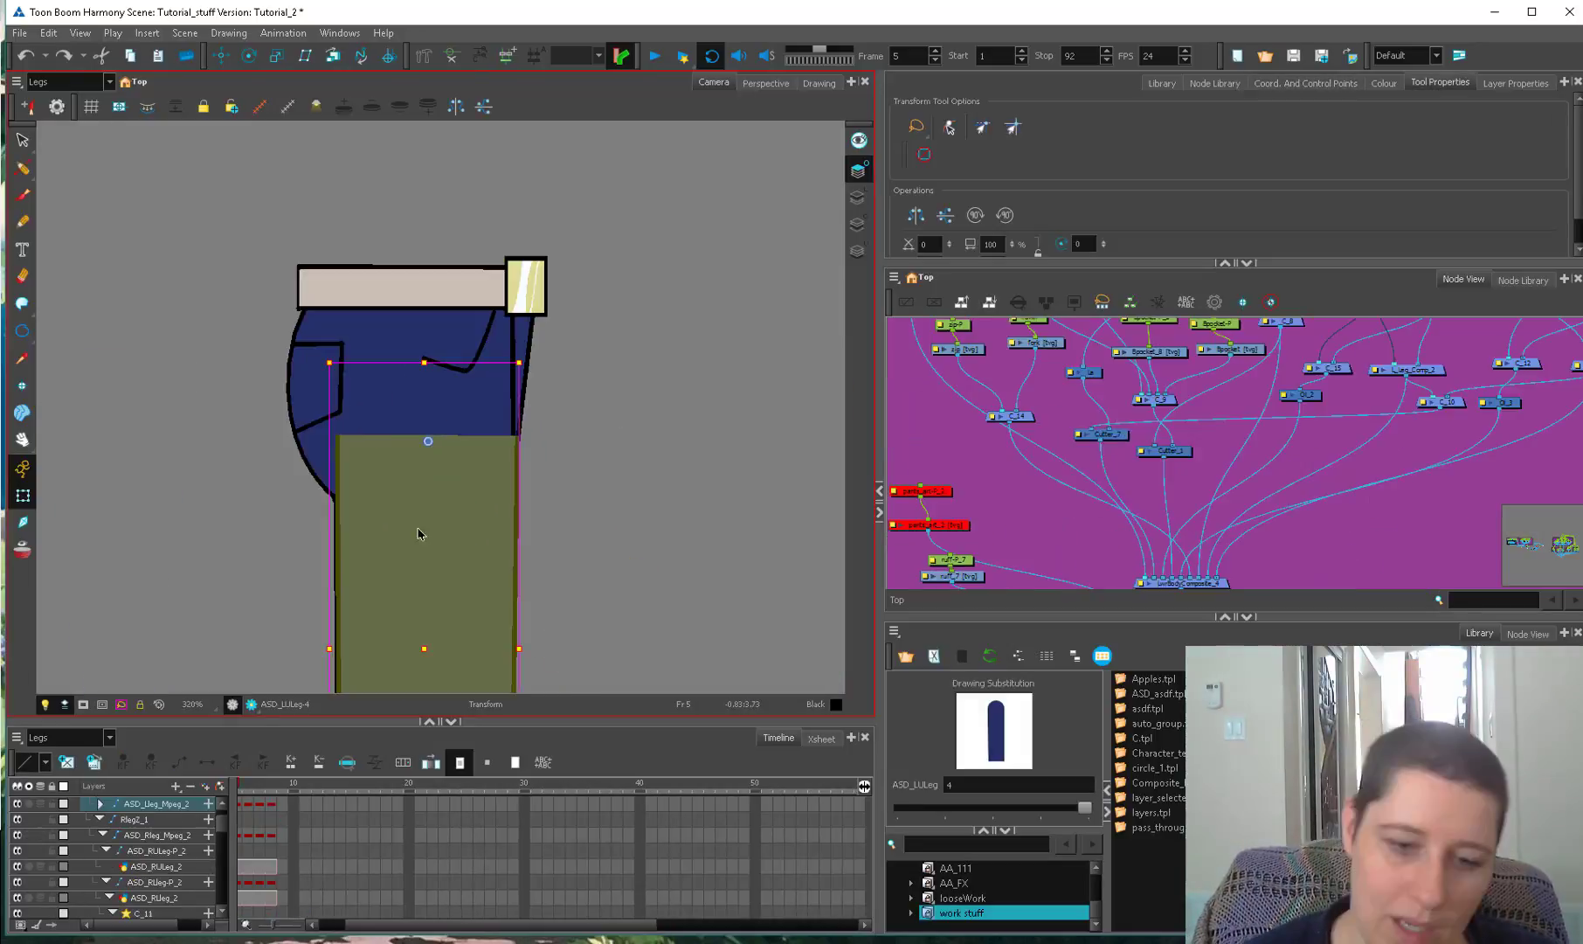
Try to separate the upper back corner of the leg overlay with a straight diagonal eraser stroke.
key(alt+e)
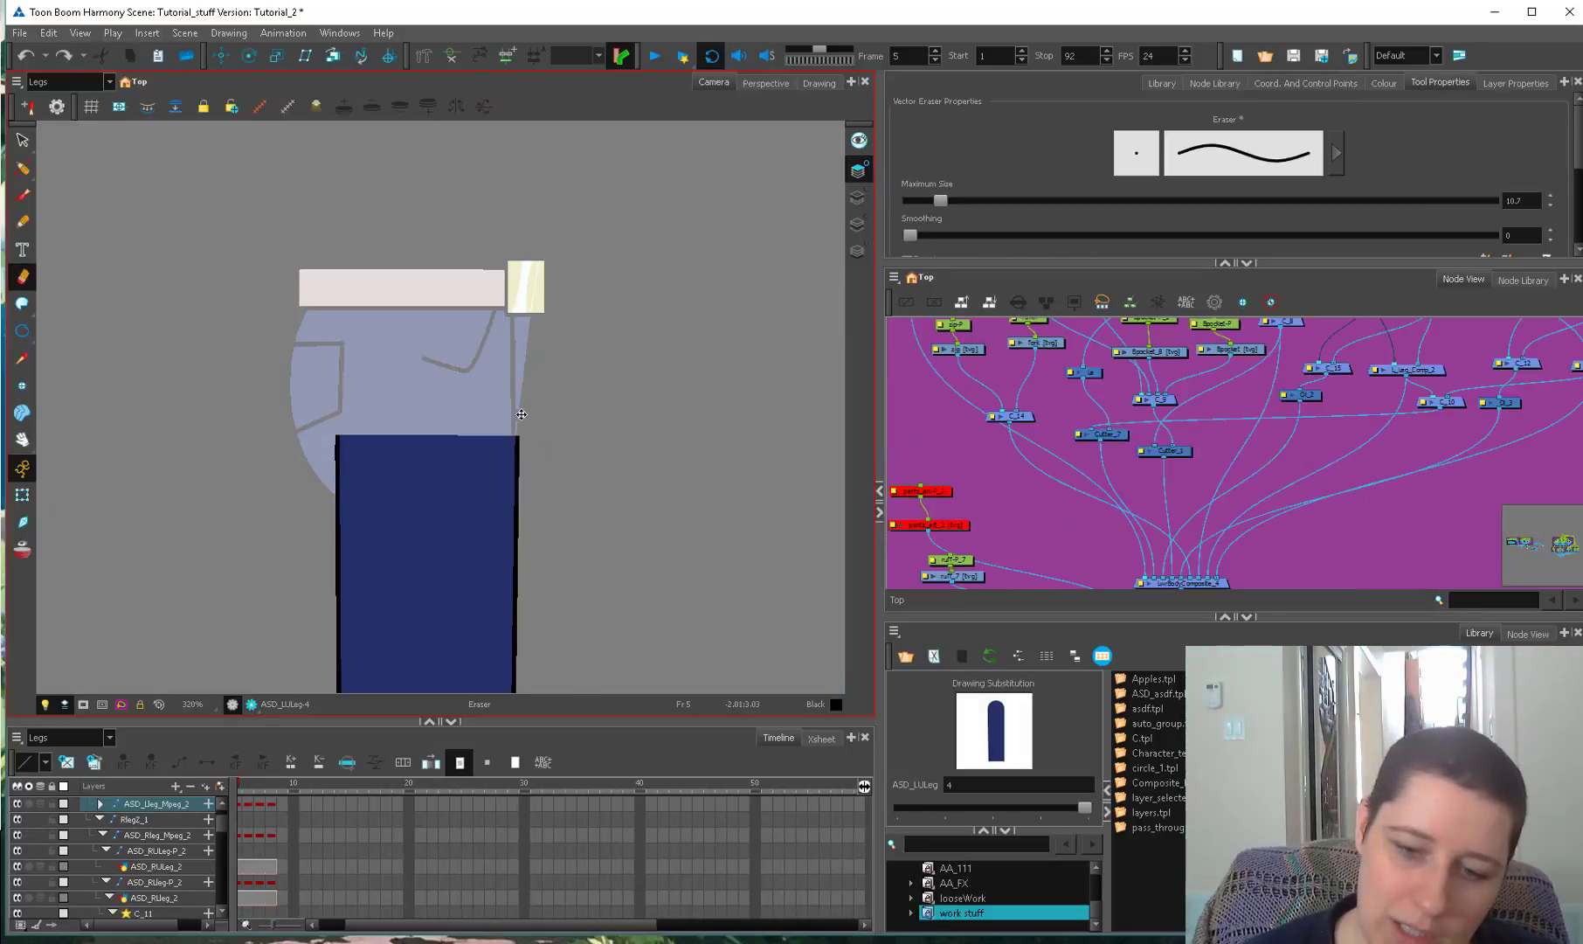
drag(444, 483, 238, 583)
key(alt+s)
click(463, 501)
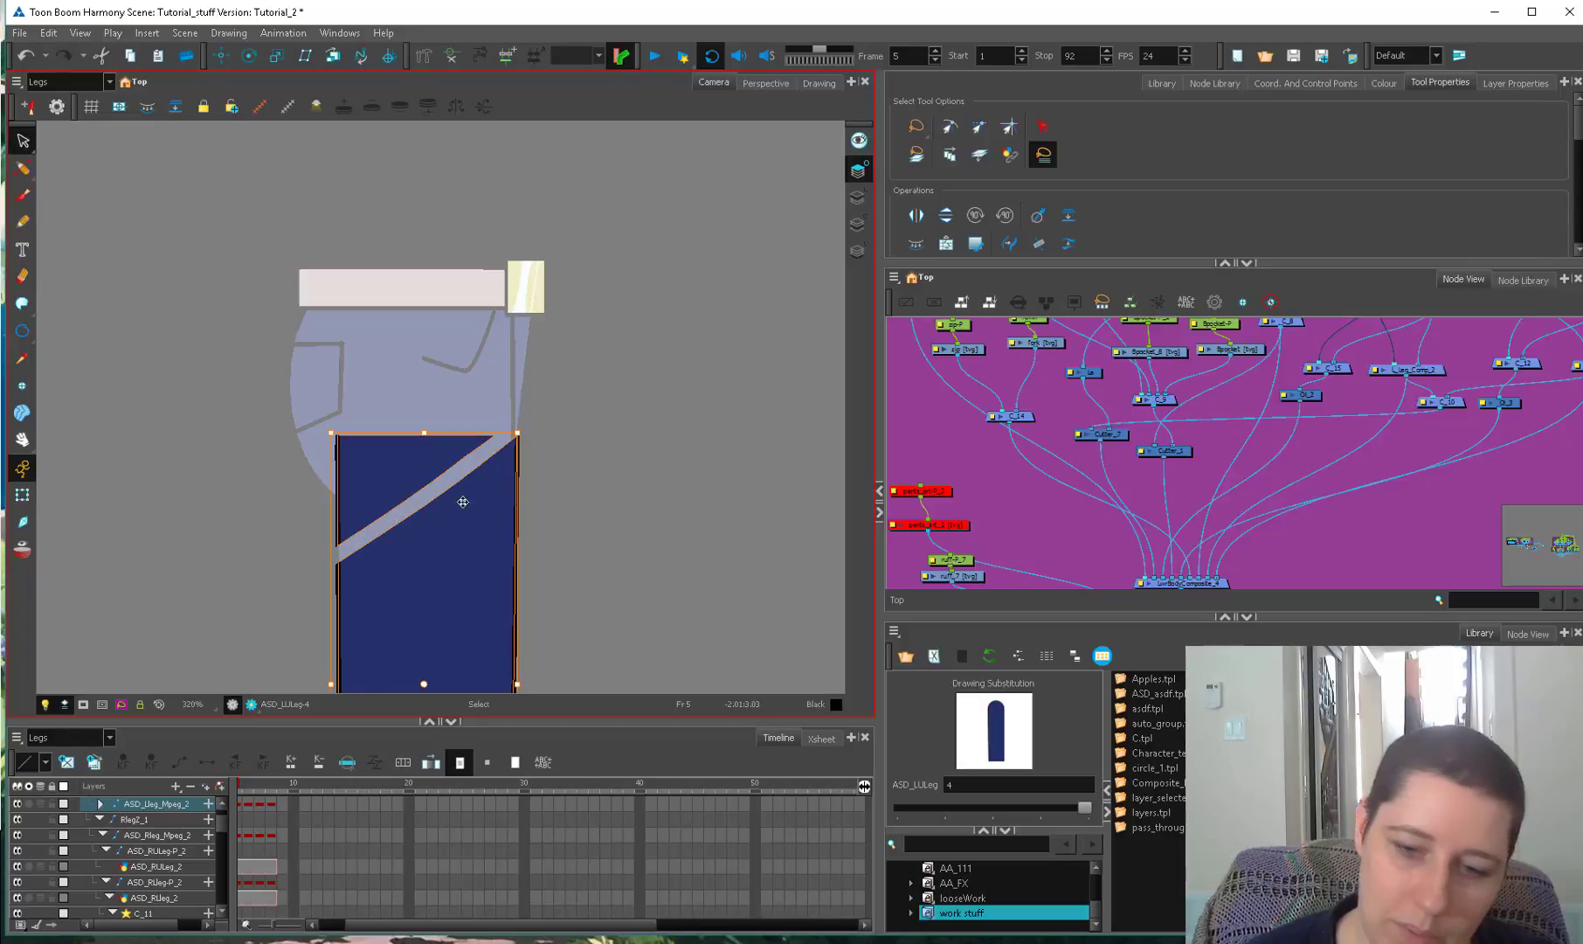
click(417, 495)
key(Delete)
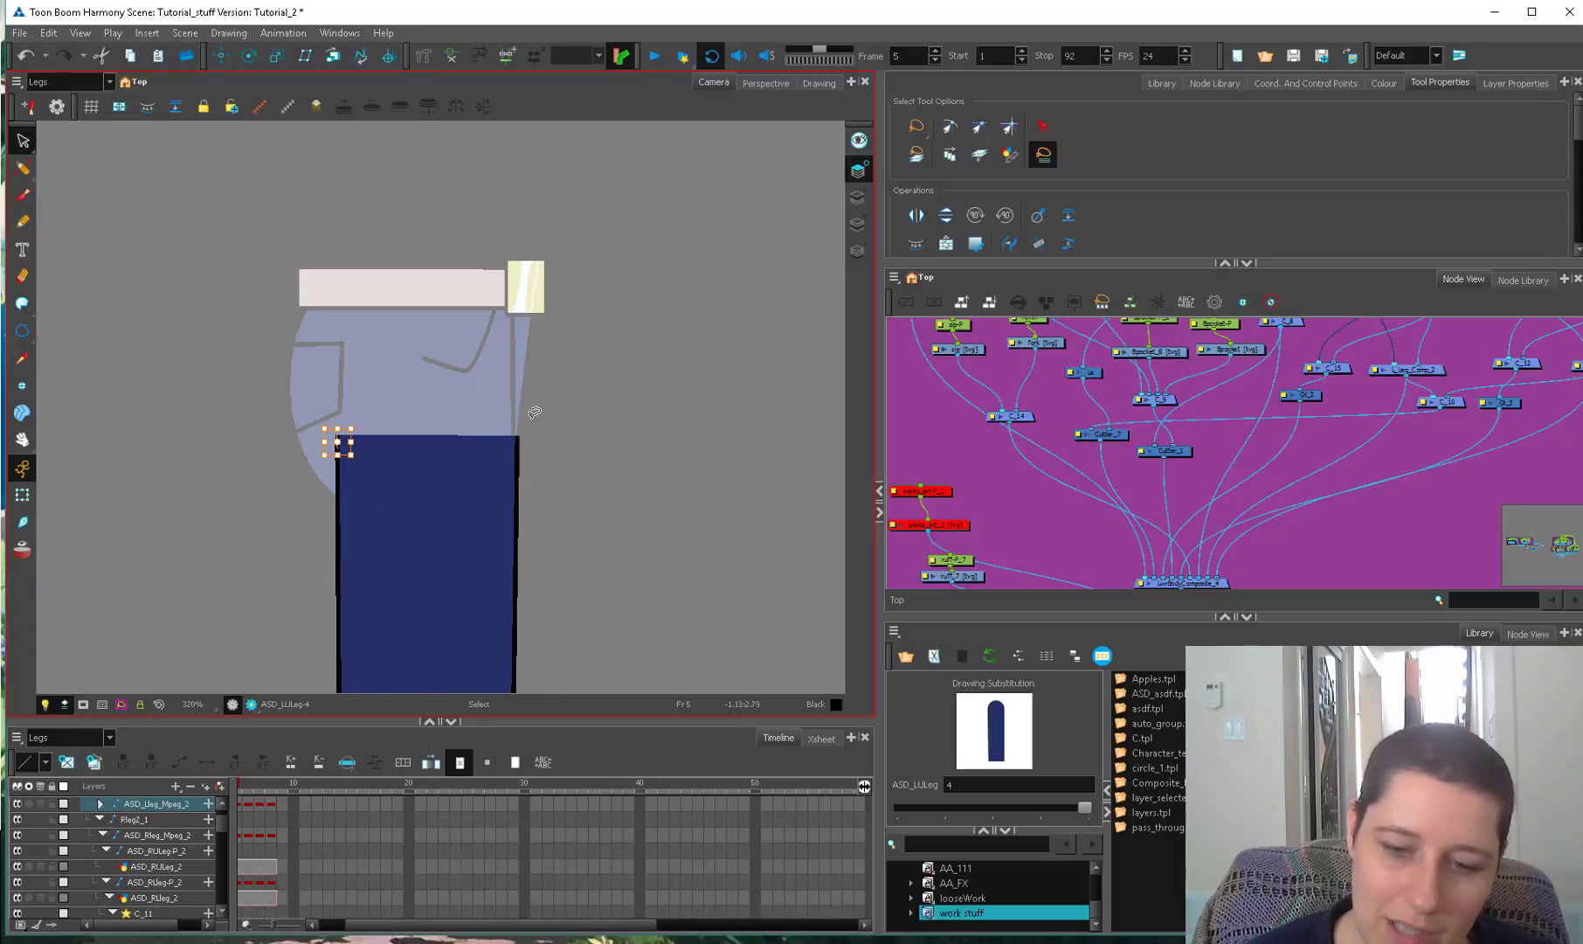
Erase a curved strip across the upper back corner of the leg overlay, delete the separated corner piece, and clean the edge.
key(alt+e)
mouse_move(430, 414)
mouse_down()
mouse_move(409, 478)
mouse_move(328, 549)
mouse_up()
key(alt+s)
click(372, 481)
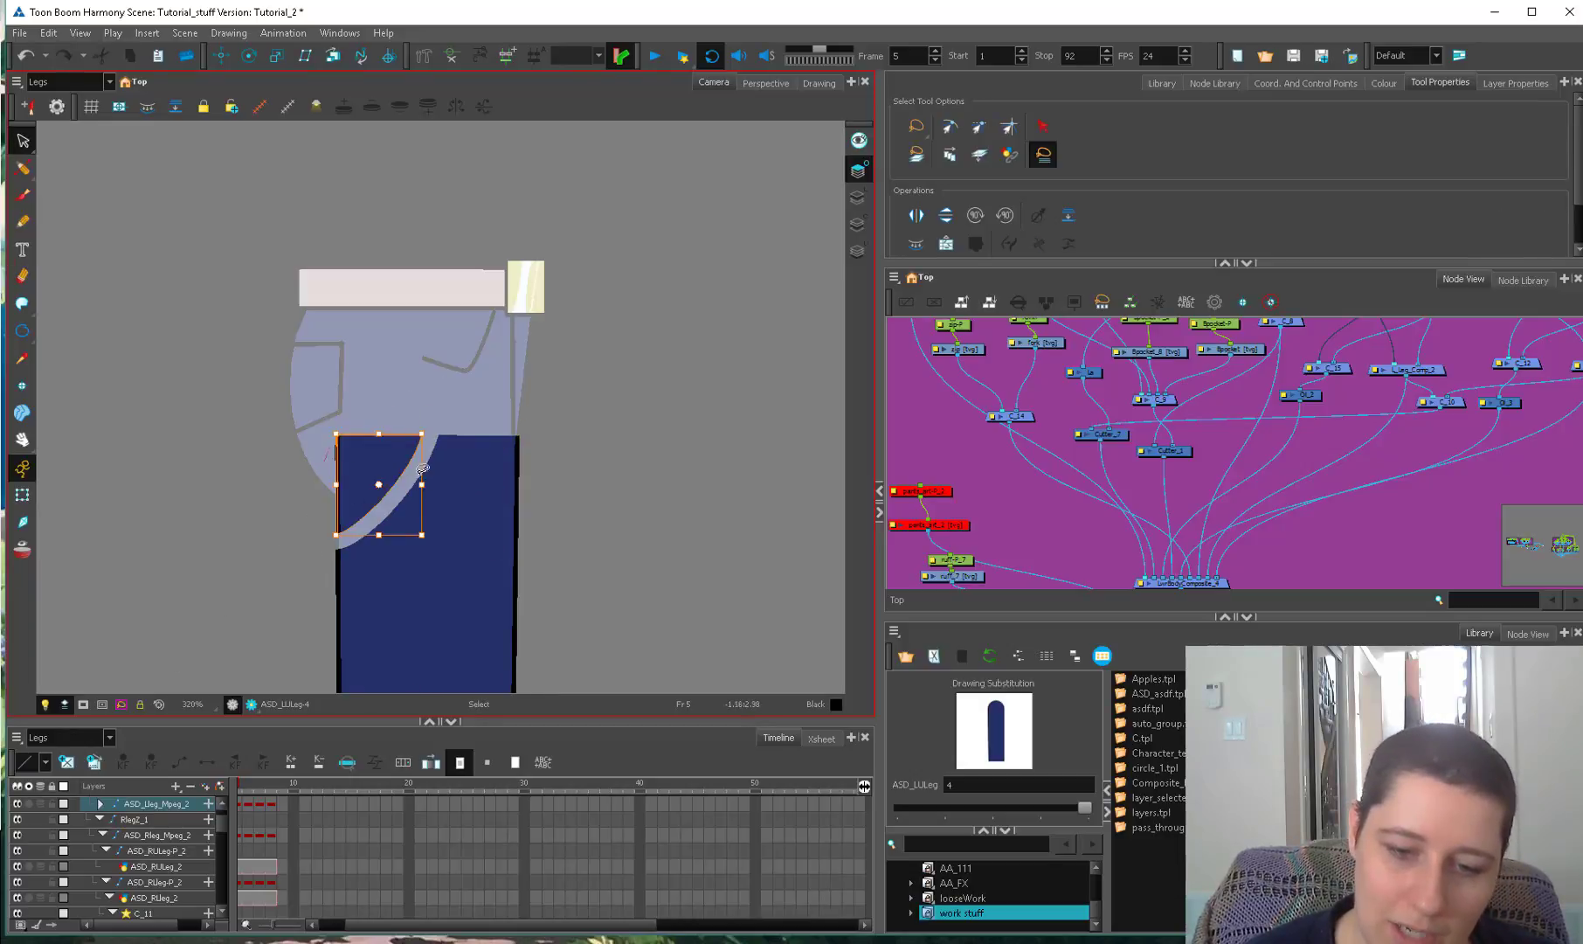
key(Delete)
key(alt+e)
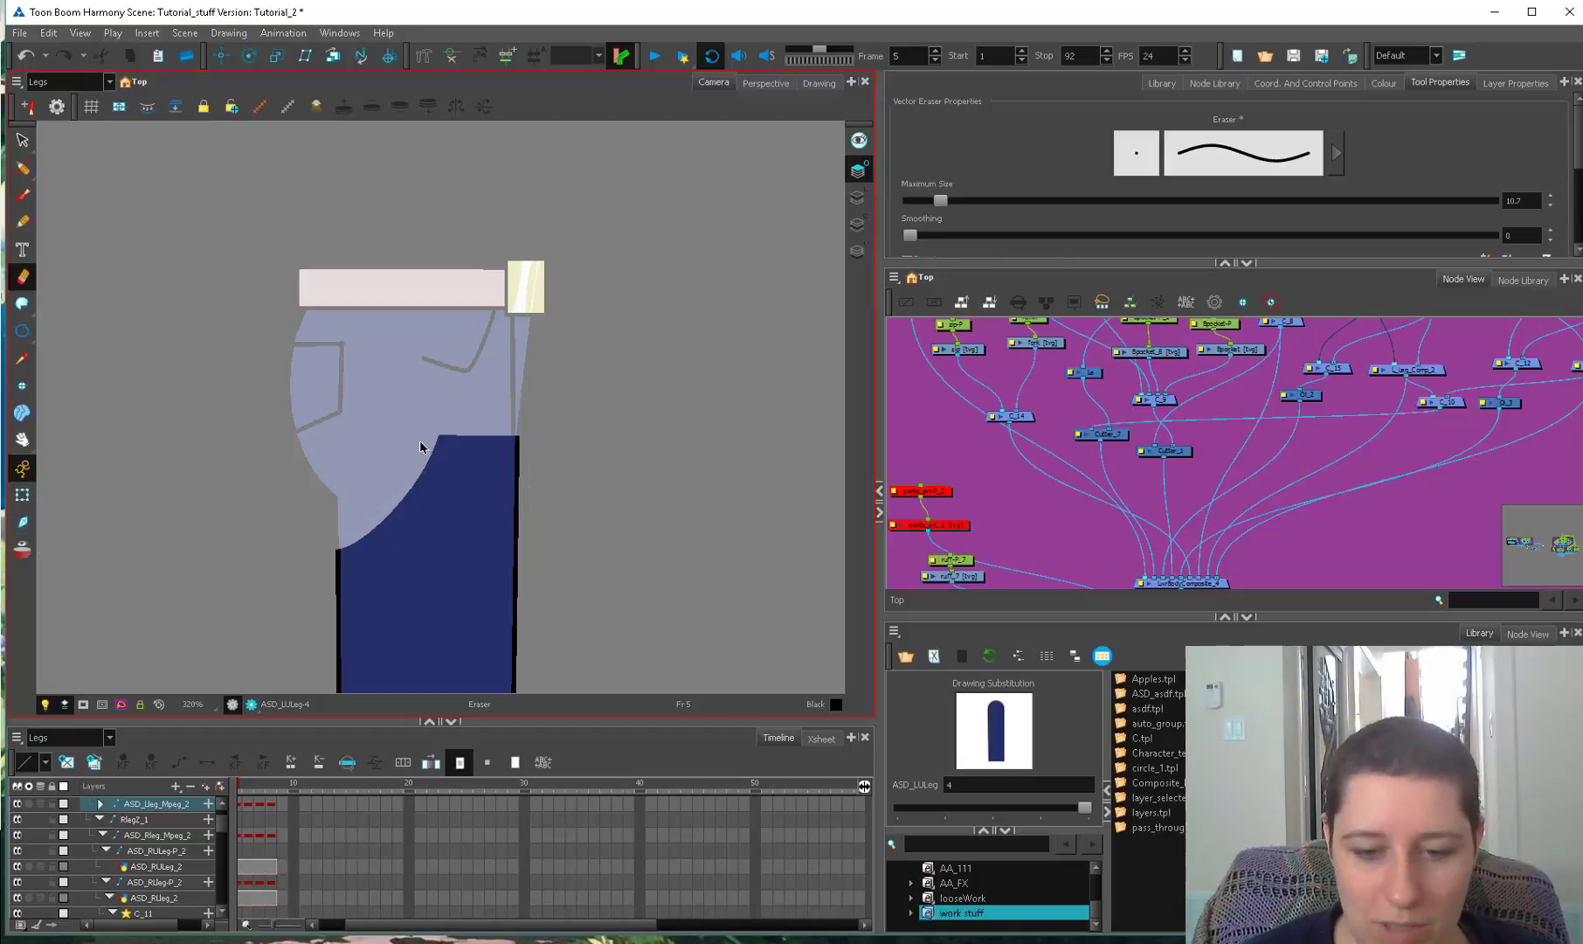
mouse_move(425, 437)
mouse_down()
mouse_move(346, 605)
mouse_move(320, 601)
mouse_up()
Rotate the left leg forward on frame 5 and open the underlay art of the pelvis drawing for editing.
key(shift+t)
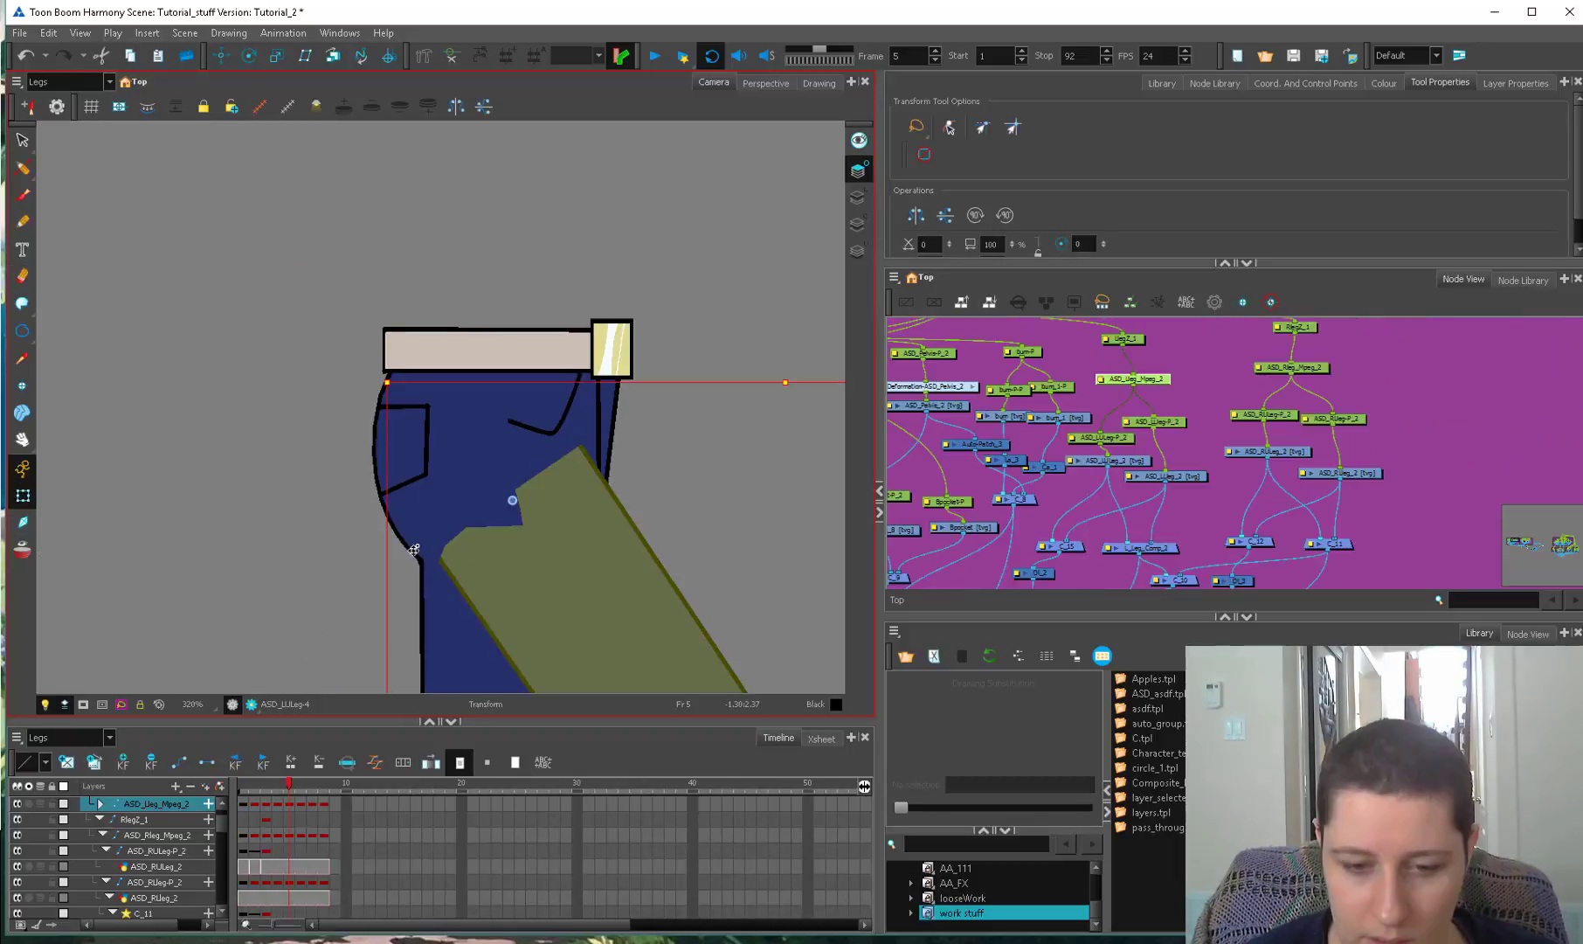
click(441, 564)
drag(961, 559, 1062, 465)
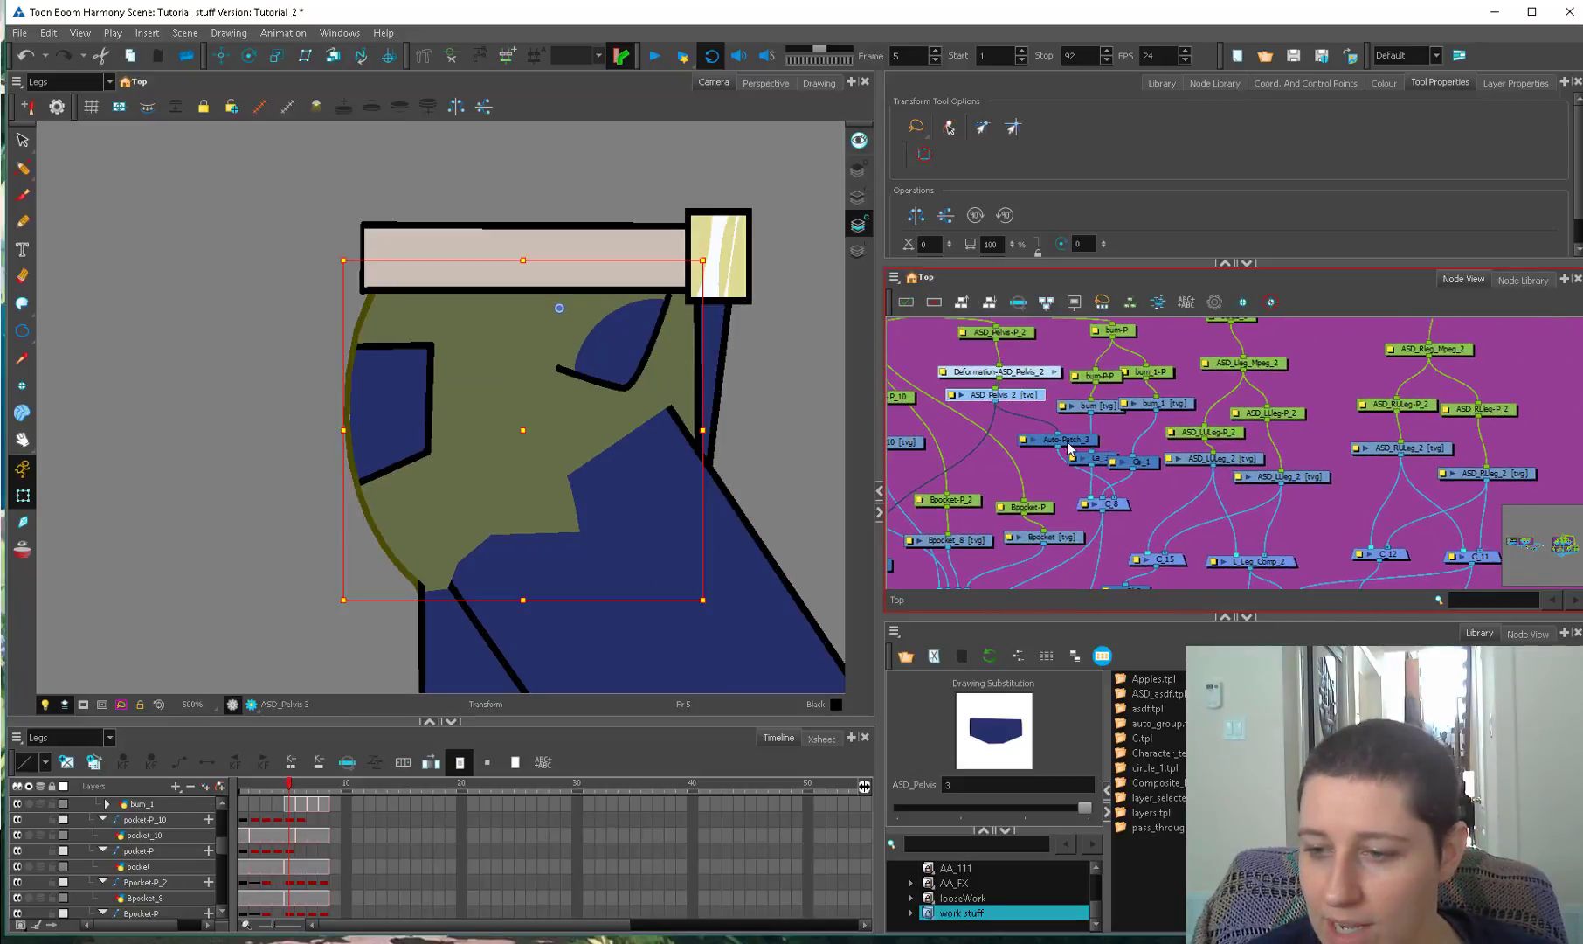
key(alt+s)
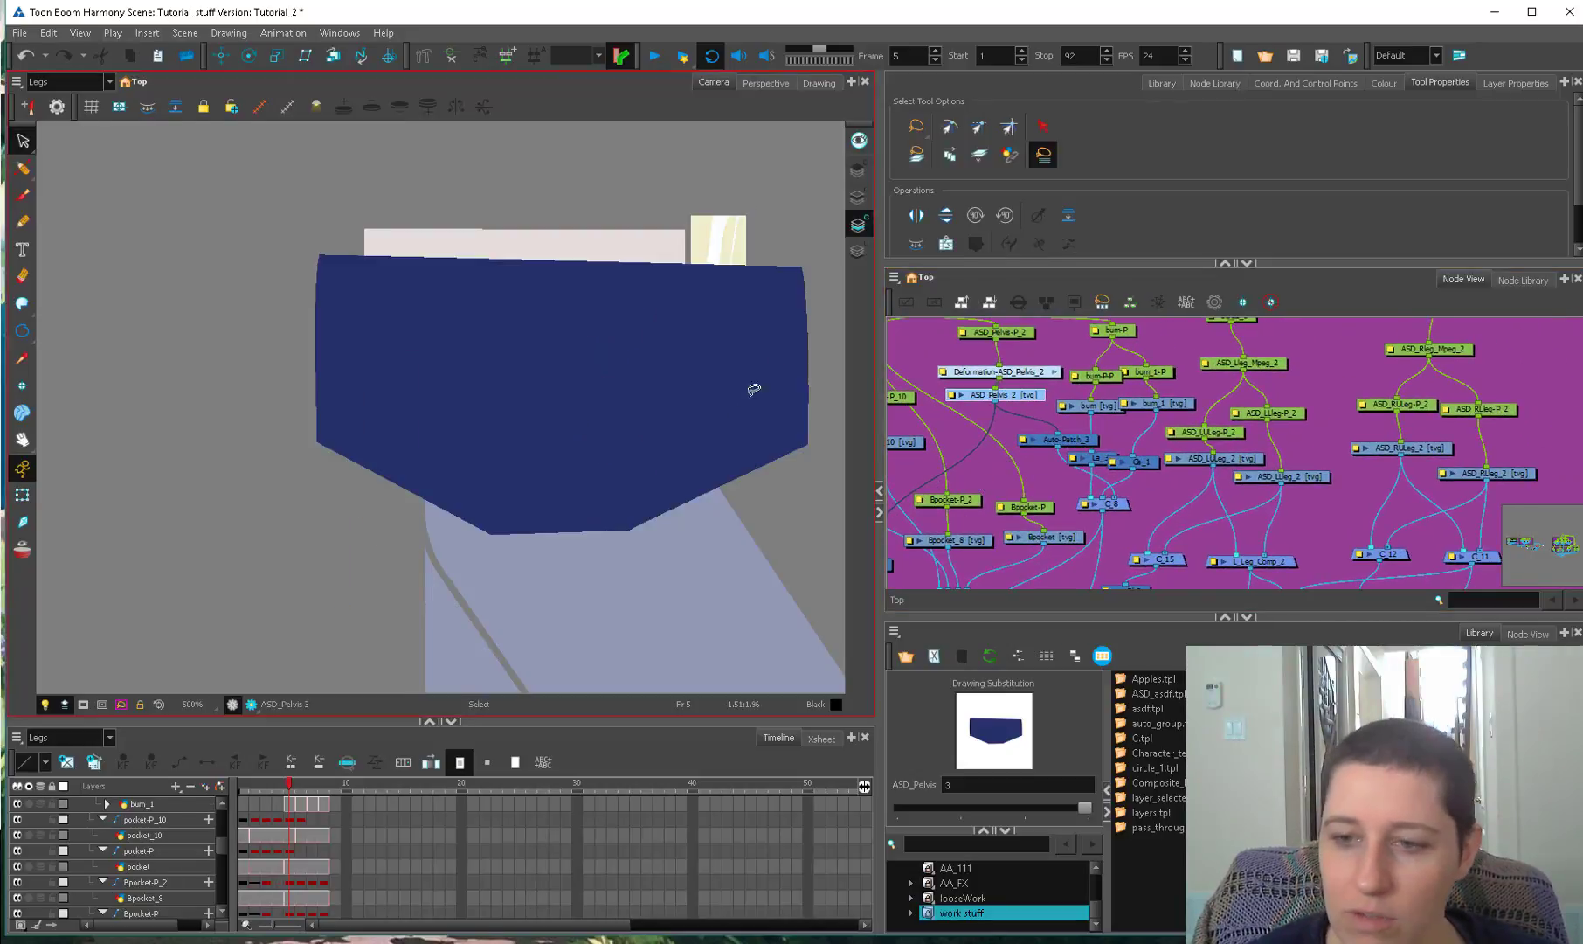
click(859, 253)
Reshape the line on the pelvis underlay art so it follows the pelvis's lower edge from the back corner along the bottom.
key(ctrl+a)
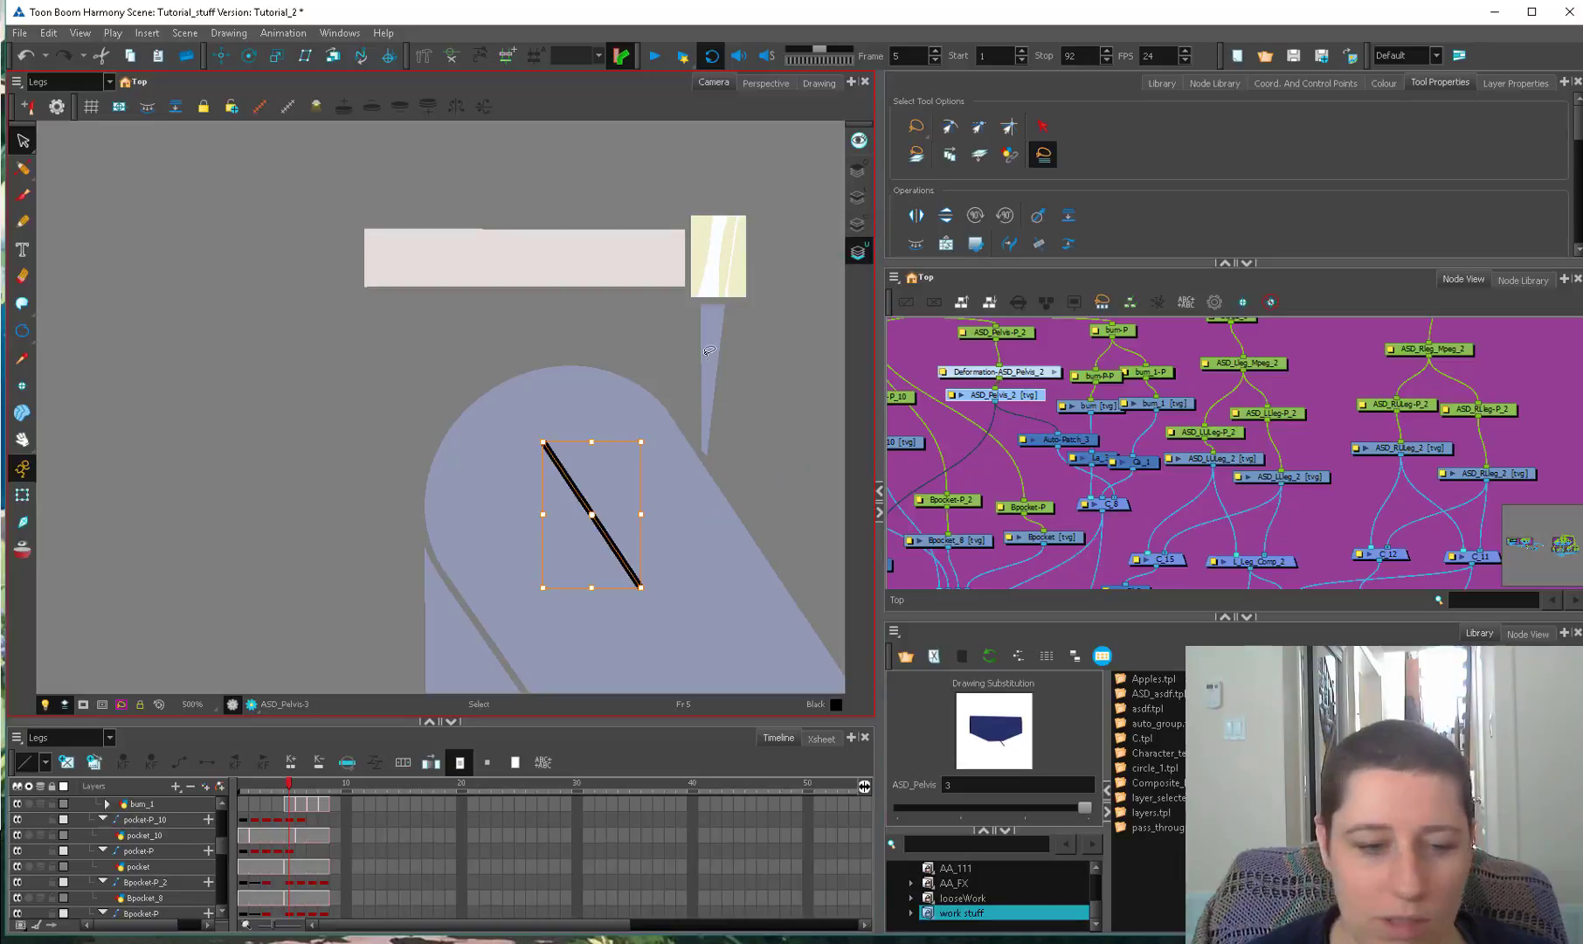
key(alt+q)
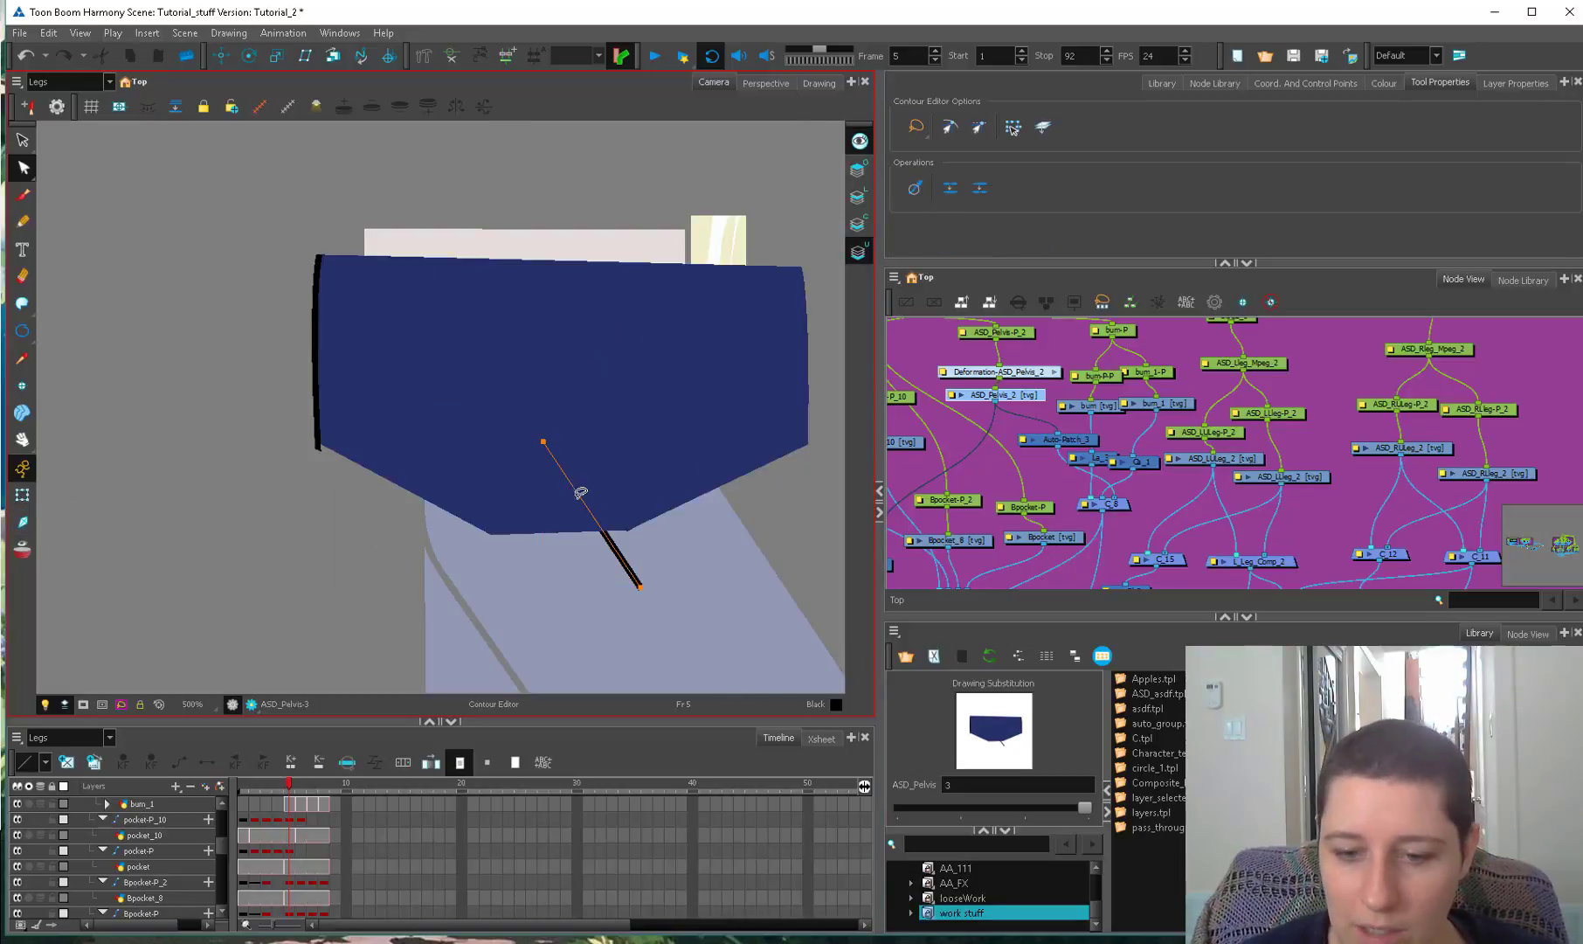
drag(437, 539, 400, 549)
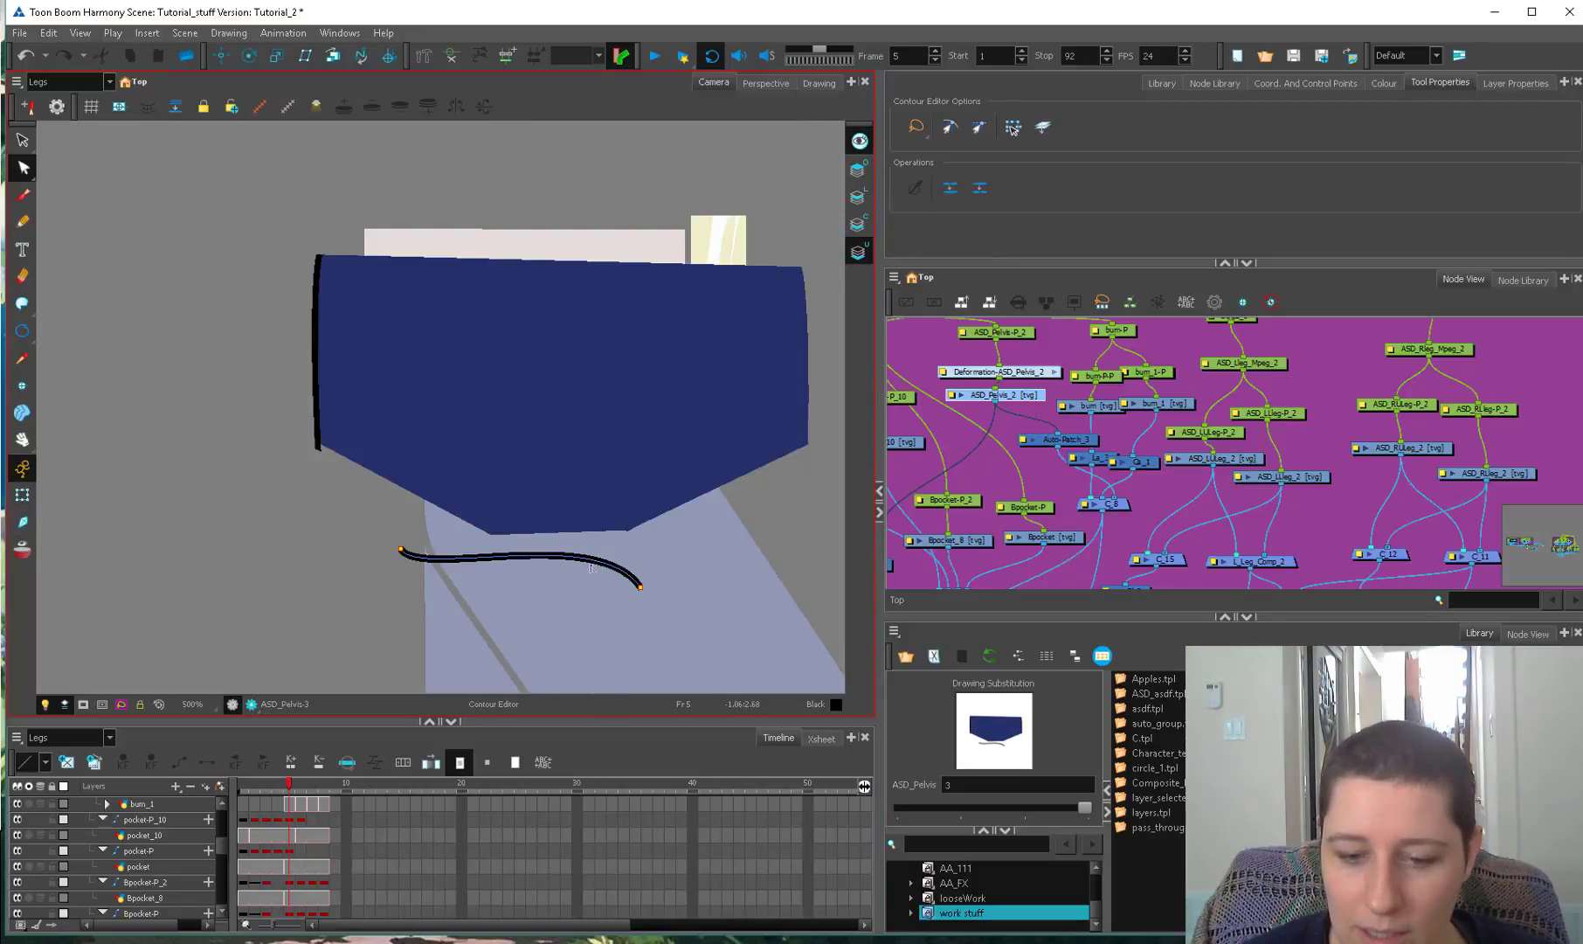
key(ctrl+z)
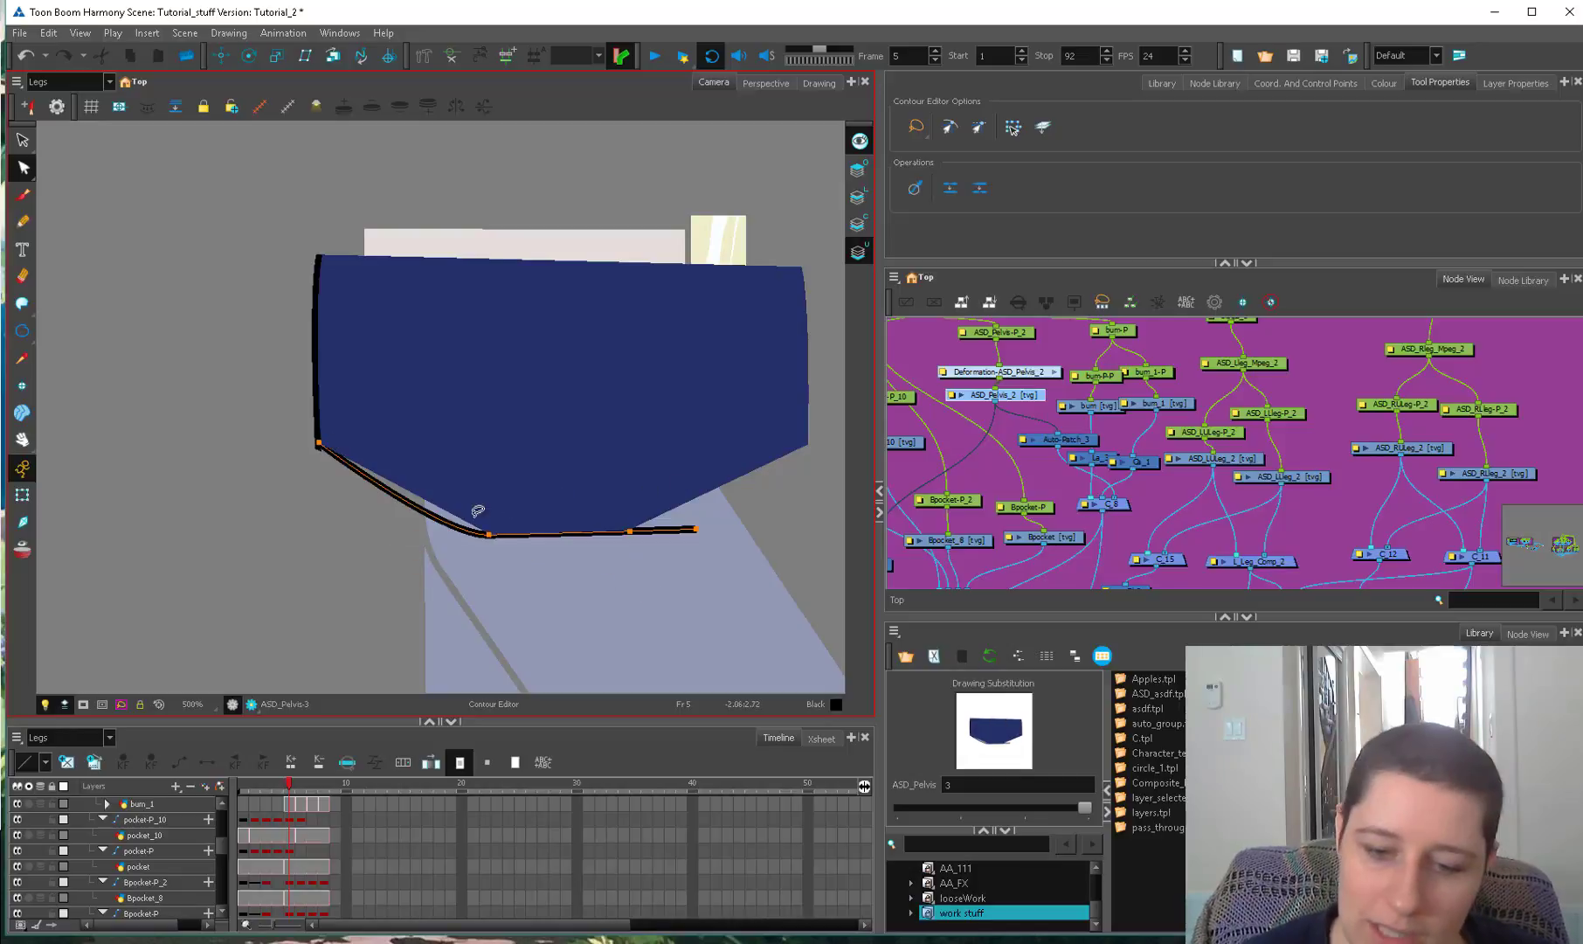
drag(487, 518, 466, 501)
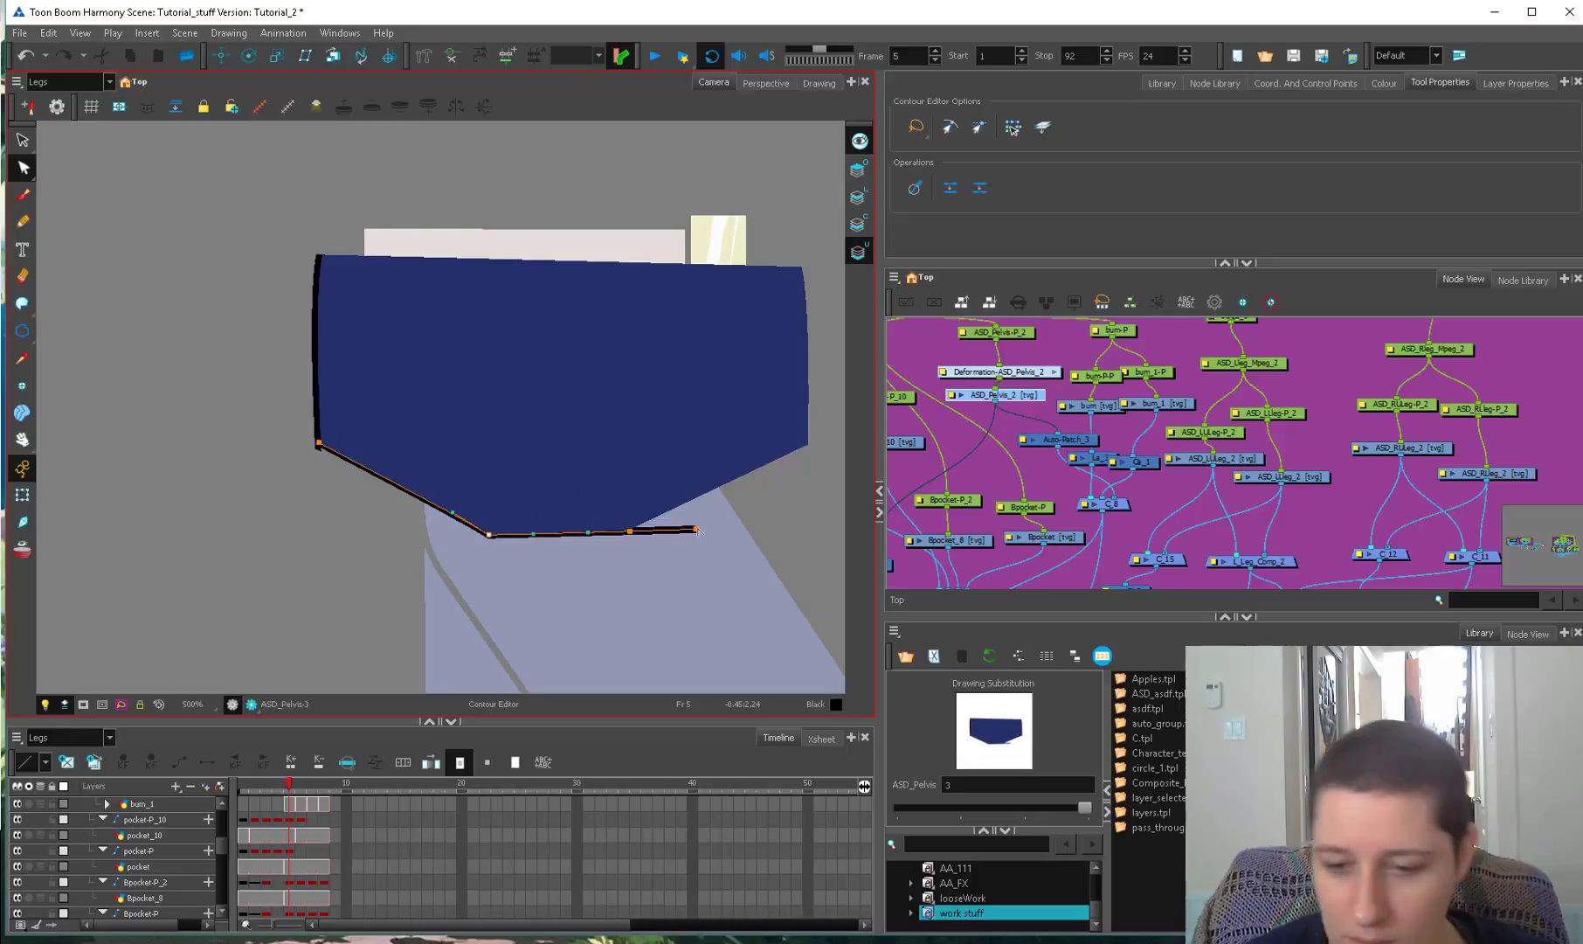
Trim the excess end of the underlay line at the front corner of the pelvis's bottom edge.
key(alt+t)
mouse_move(319, 442)
mouse_down()
mouse_move(696, 531)
mouse_move(624, 555)
mouse_up()
key(alt+e)
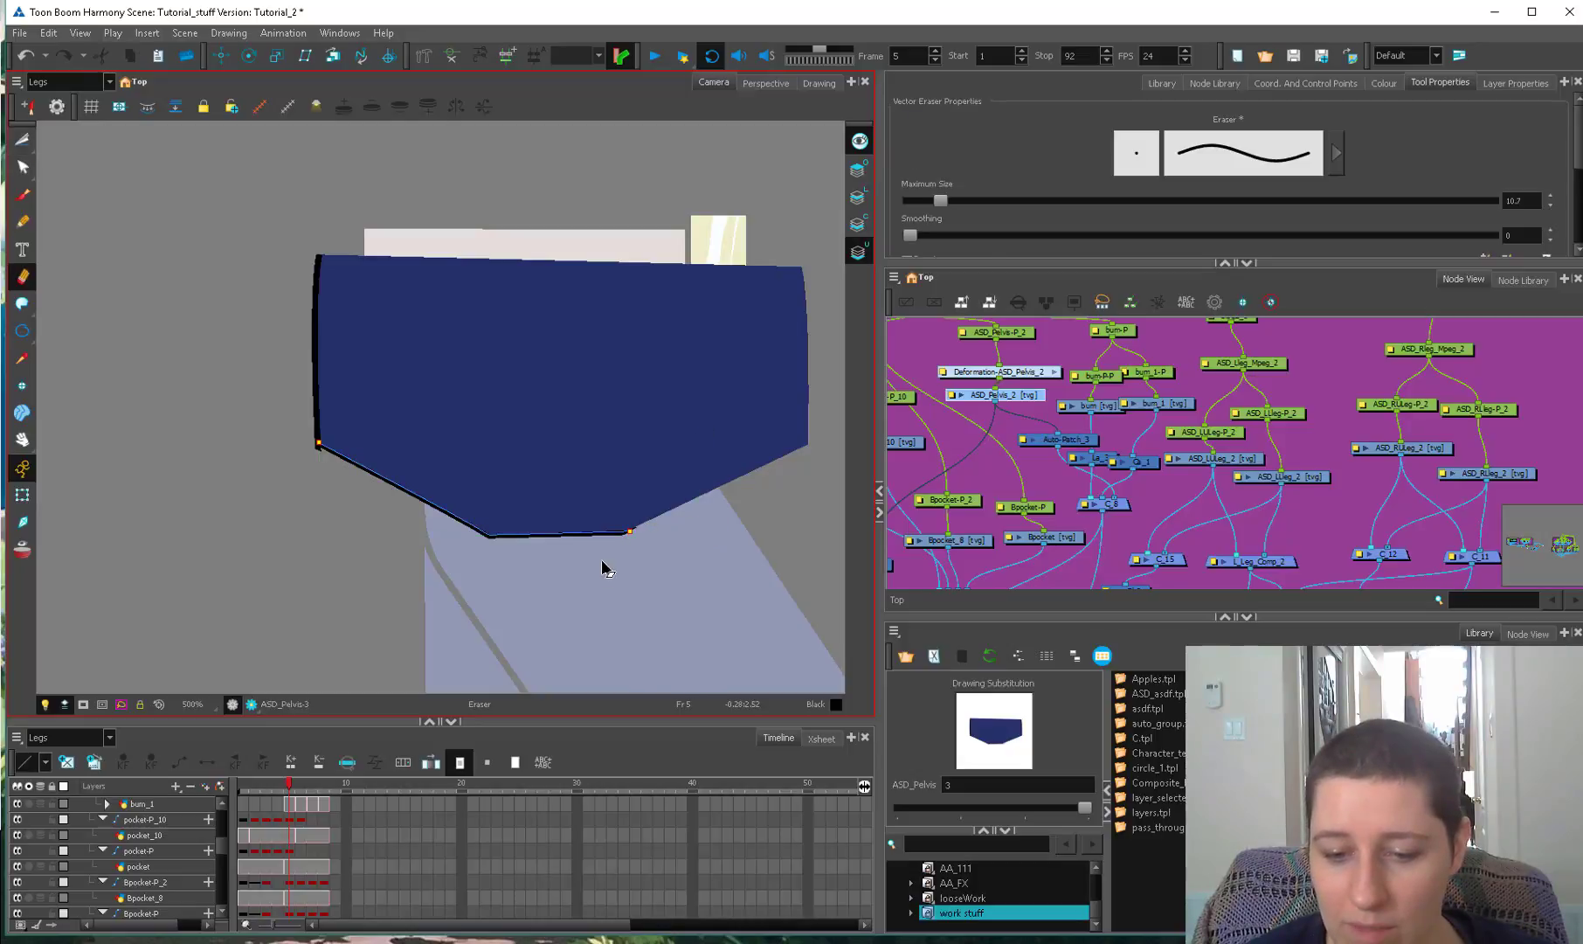
key(alt+s)
click(612, 522)
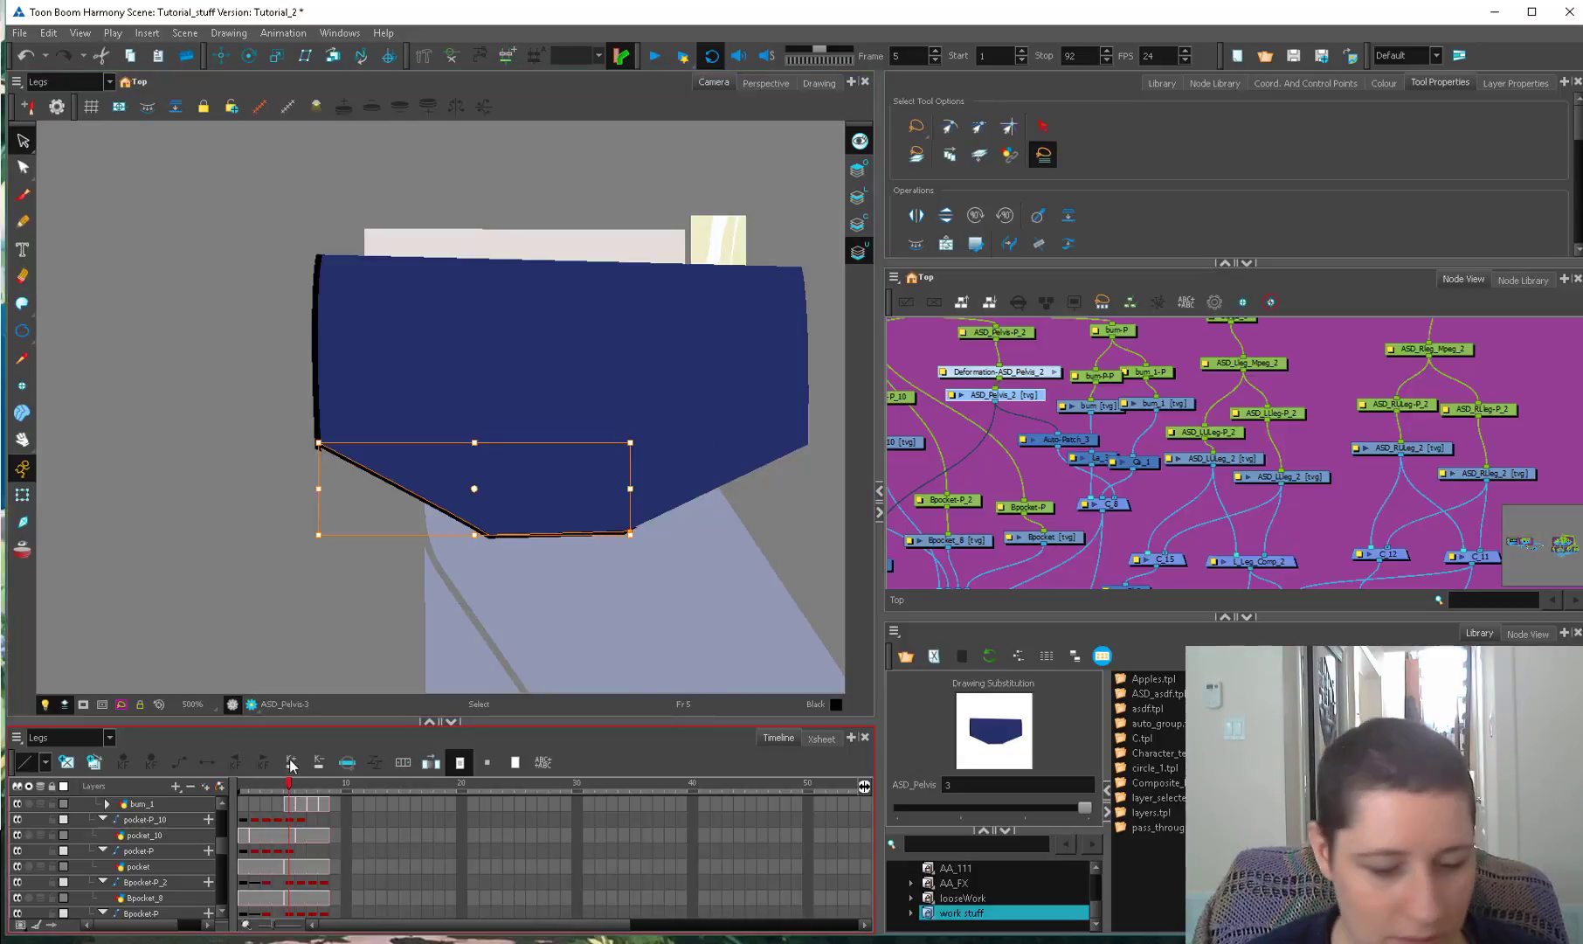
Add an underlay selector node from layer_selecters.tpl below the pelvis drawing node and connect the pelvis drawing to it.
click(23, 495)
click(1107, 491)
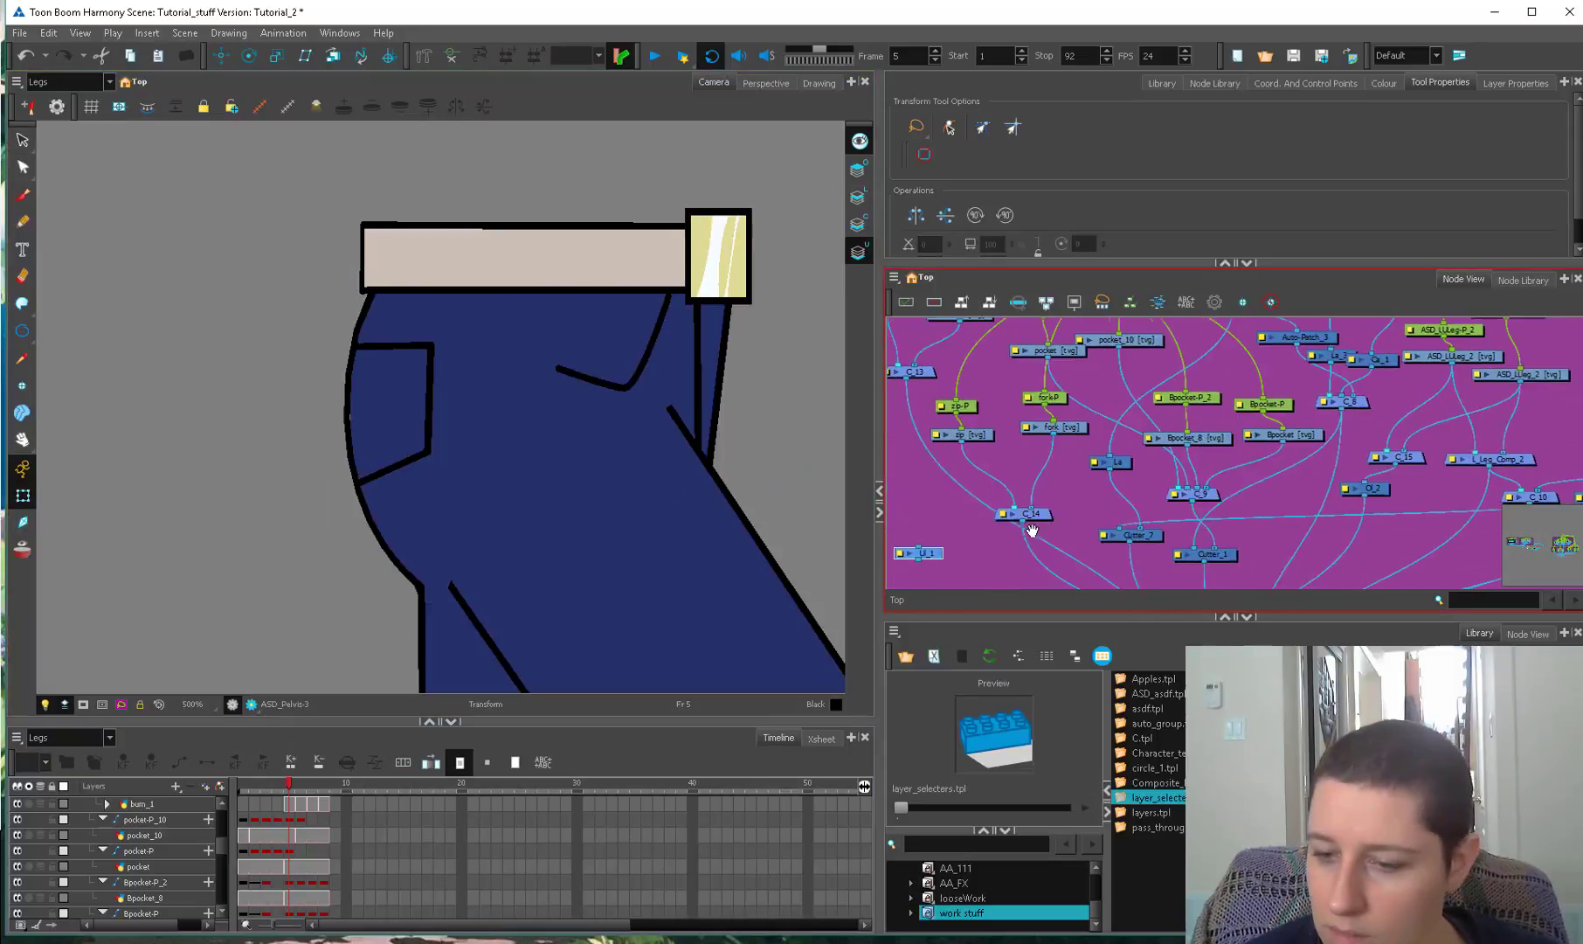
scroll(1209, 548, left, 3)
drag(1210, 548, 1118, 443)
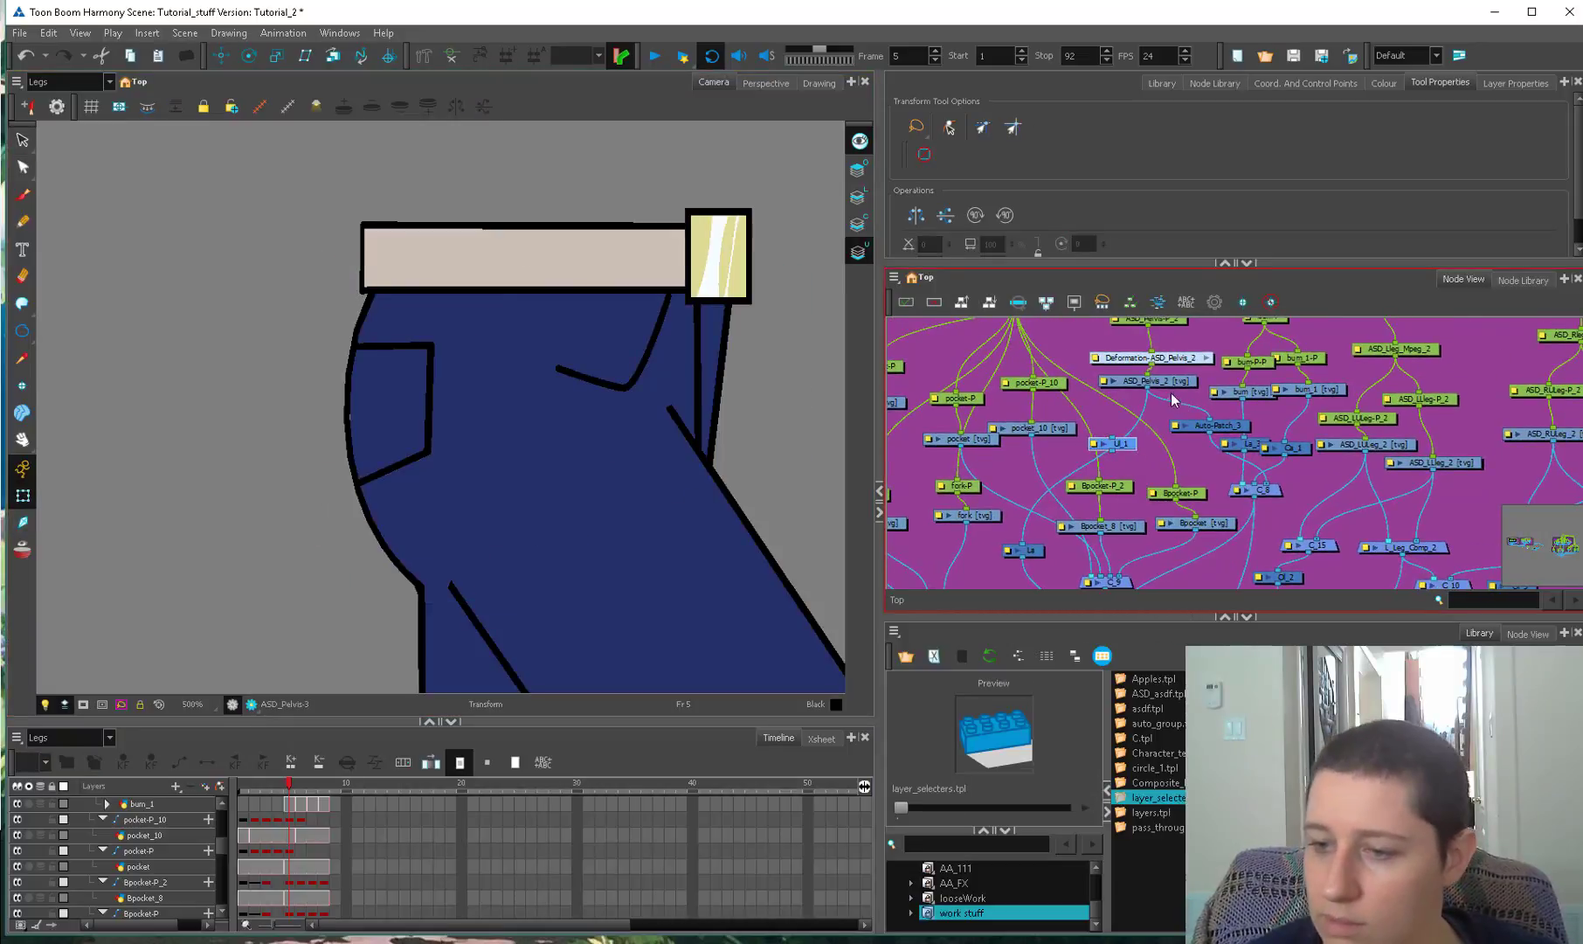
click(1150, 377)
scroll(1123, 450, right, 2)
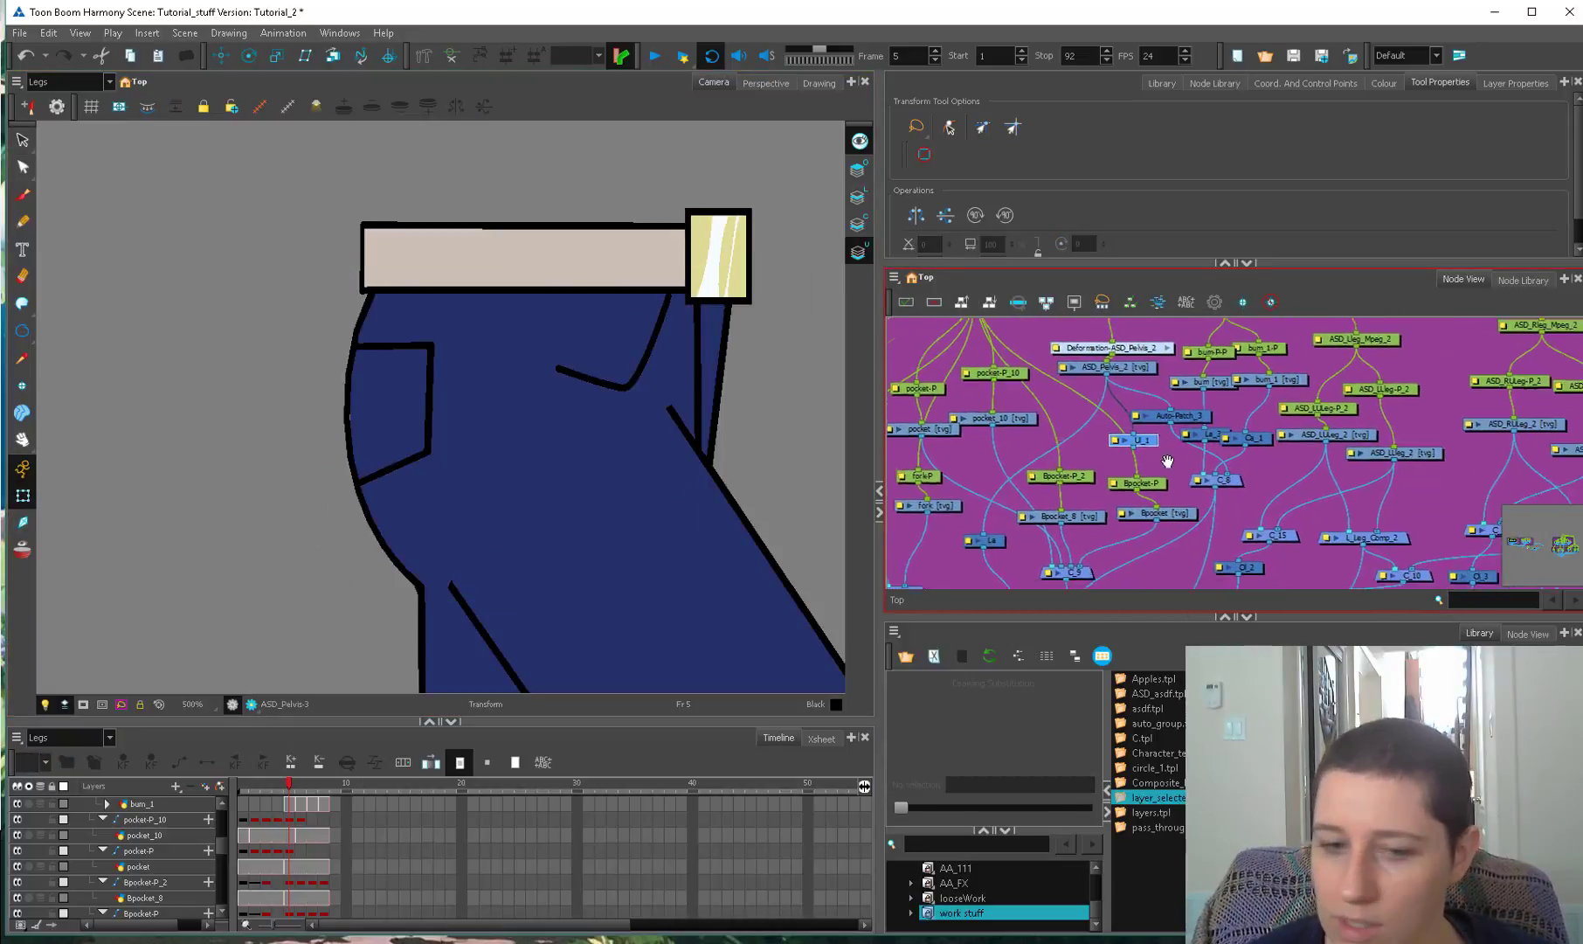
Connect the underlay selector node to the lower-body composite so the pelvis underlay line renders over the left leg.
click(474, 583)
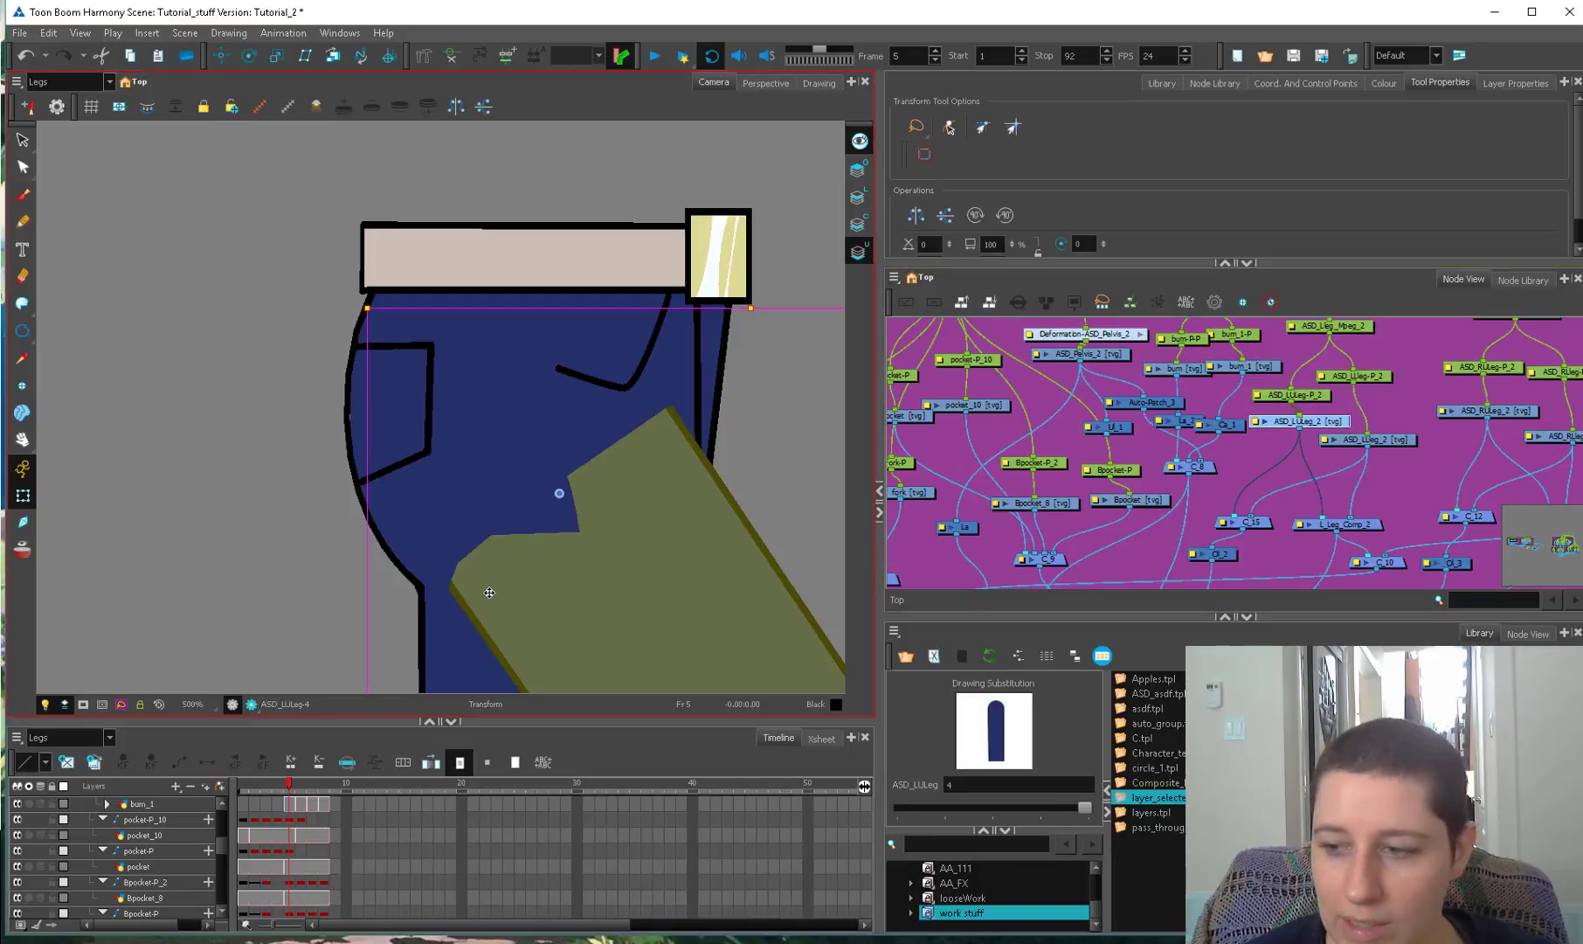
click(1203, 489)
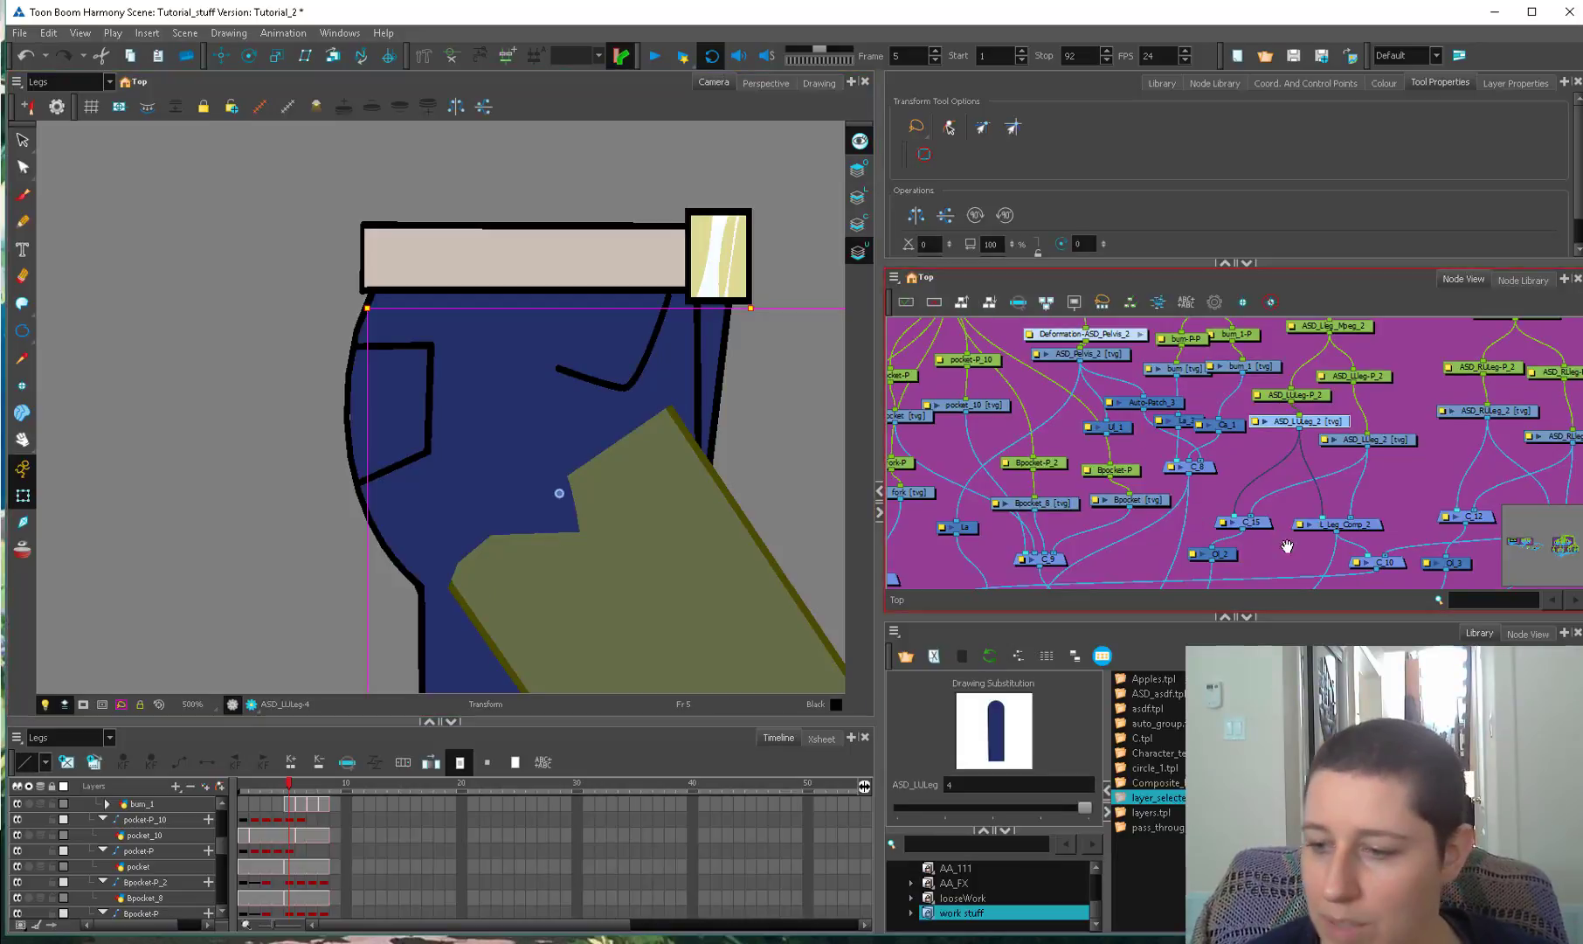
scroll(1203, 484, down, 3)
scroll(1203, 484, up, 2)
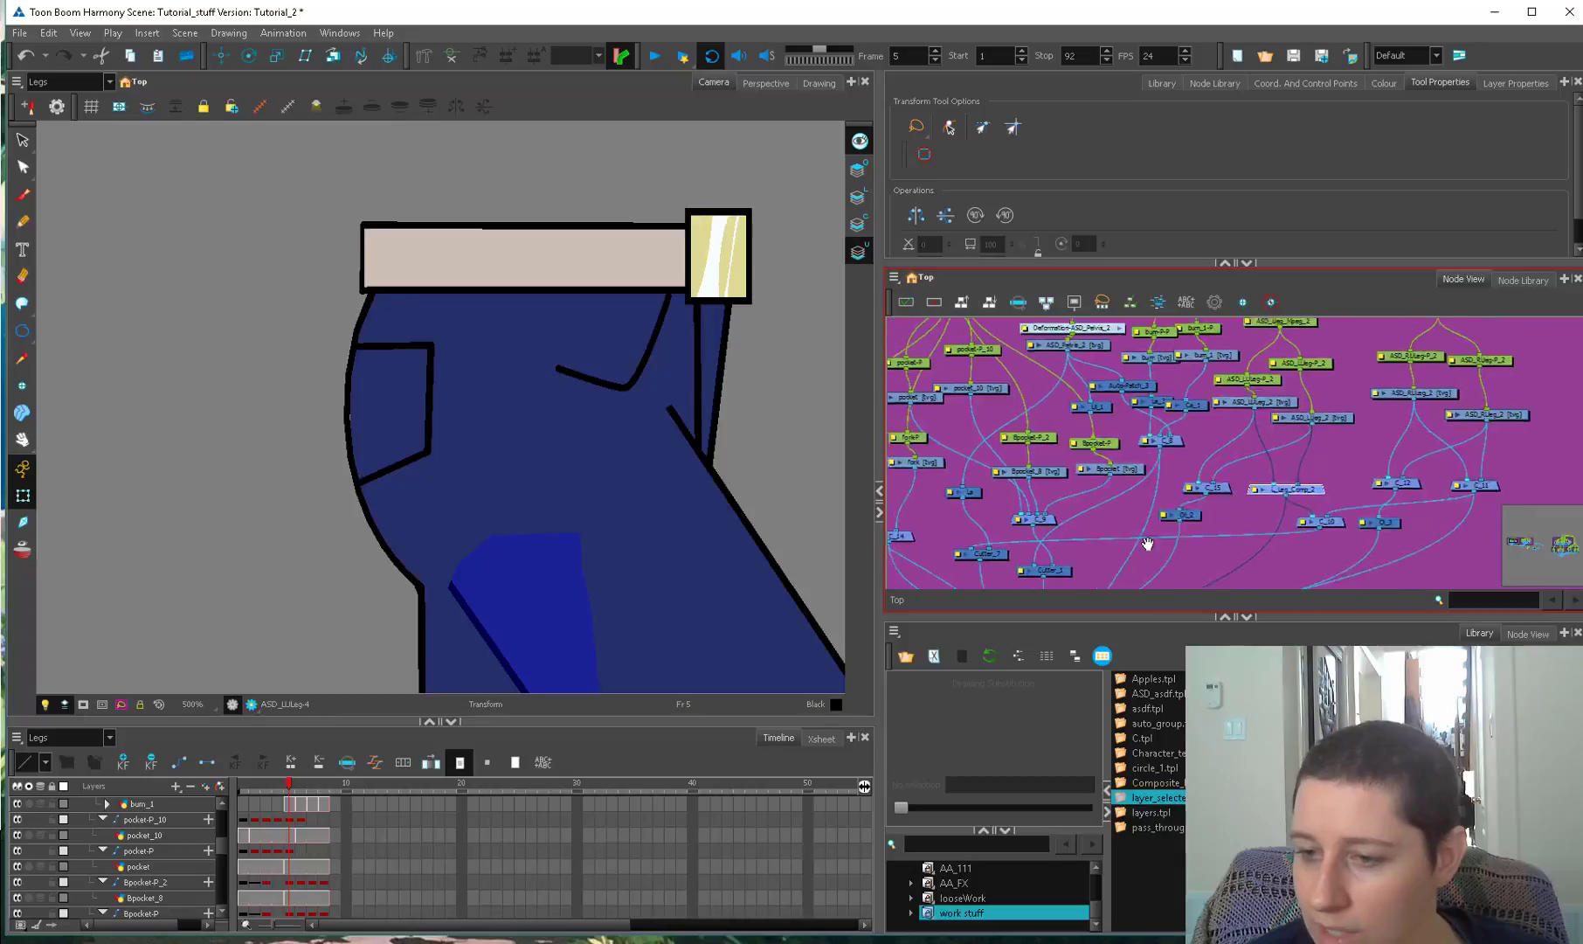
scroll(1203, 484, left, 2)
click(1180, 446)
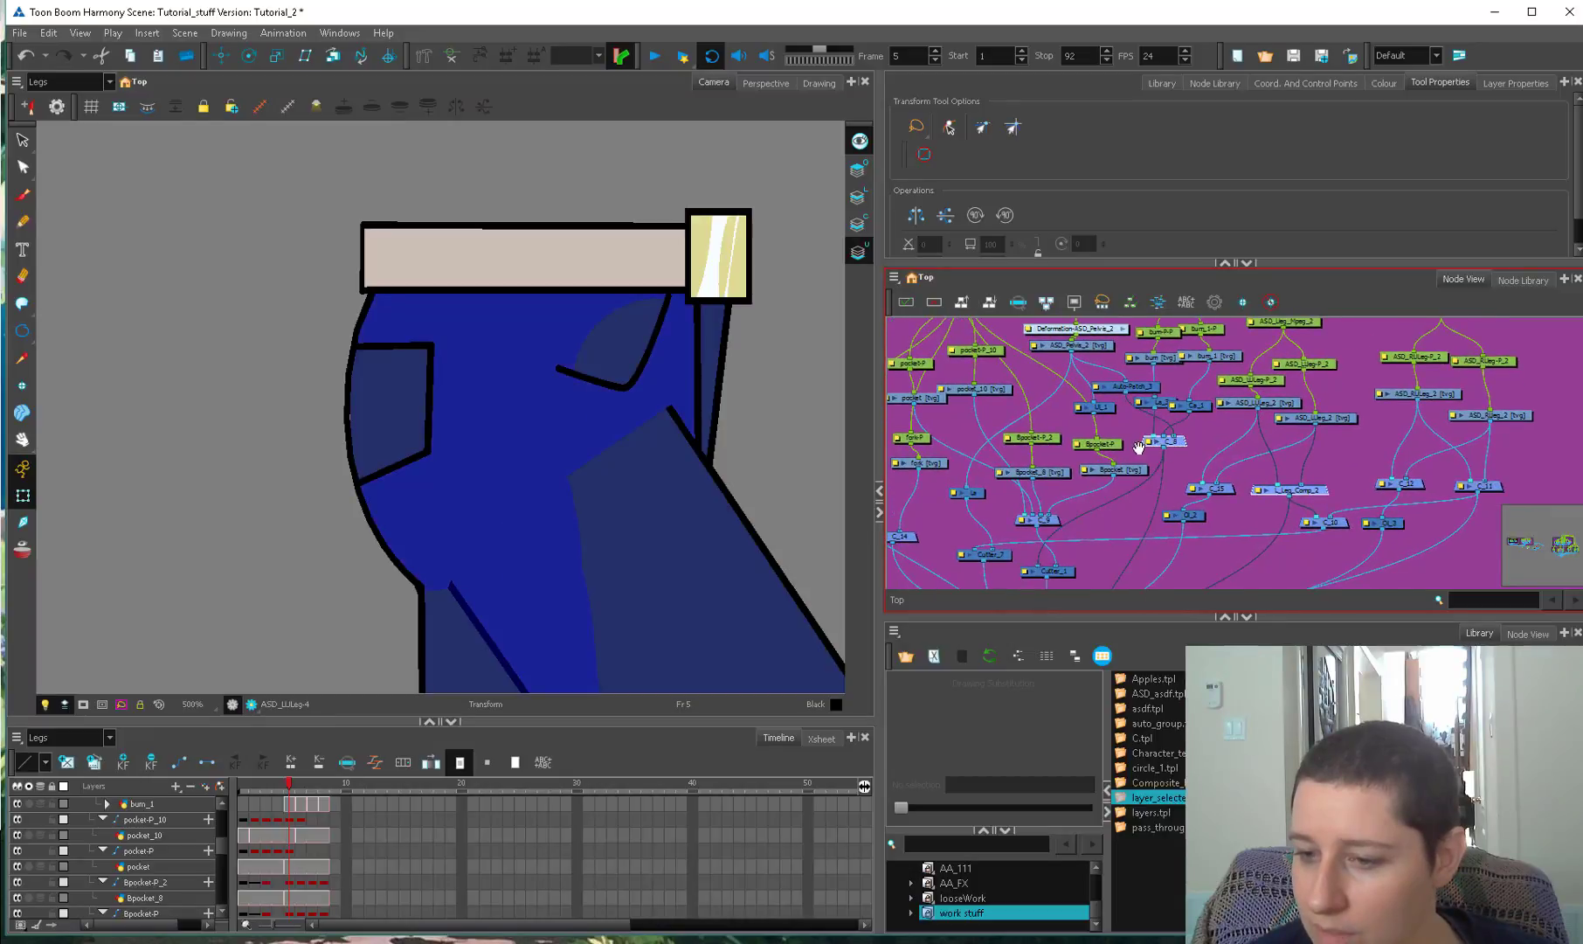
scroll(1138, 447, up, 1)
scroll(1092, 515, down, 3)
click(1053, 577)
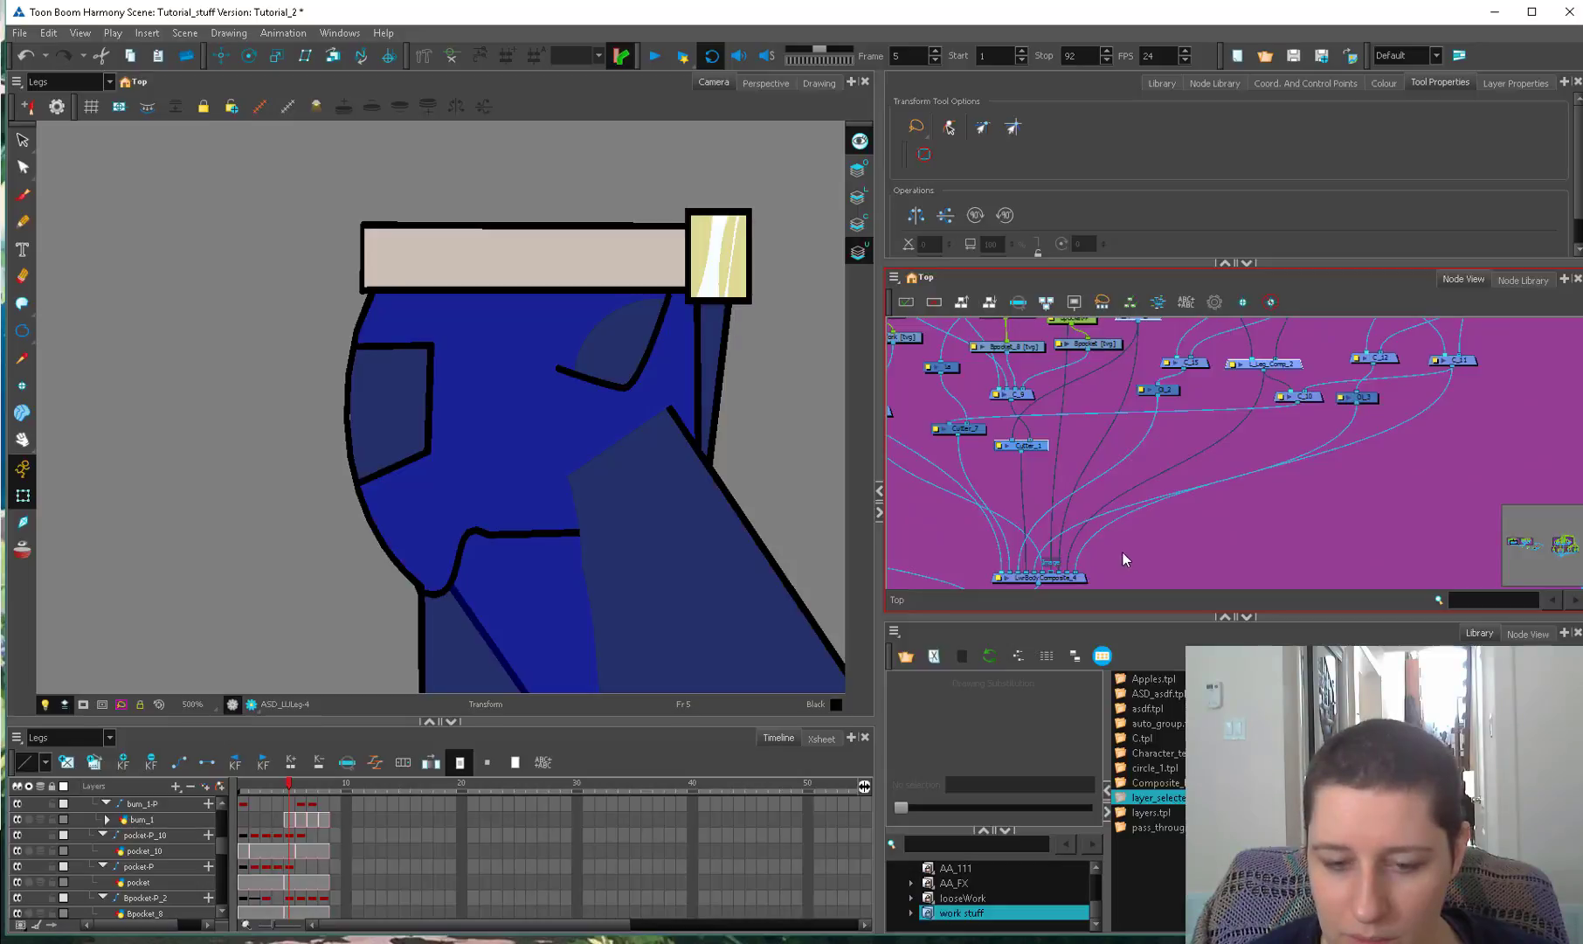
Reshape the bottom of the pelvis deformation curve on frame 5 into a smooth rounded bum line over the leg.
click(505, 176)
drag(512, 531, 527, 603)
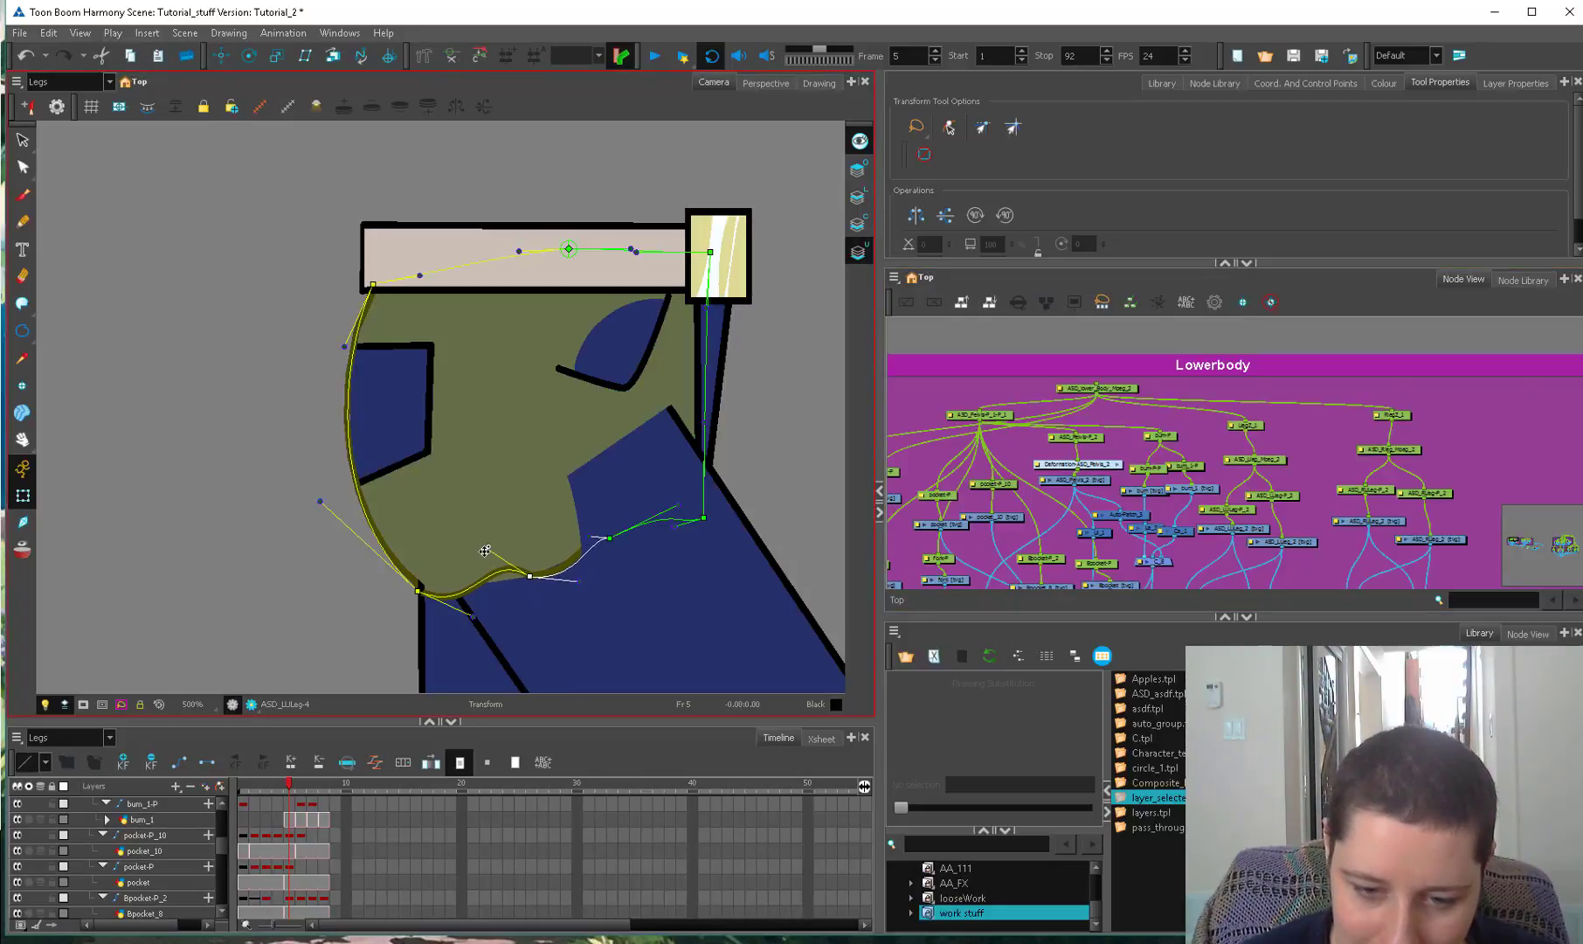
drag(485, 552, 478, 603)
drag(577, 561, 547, 589)
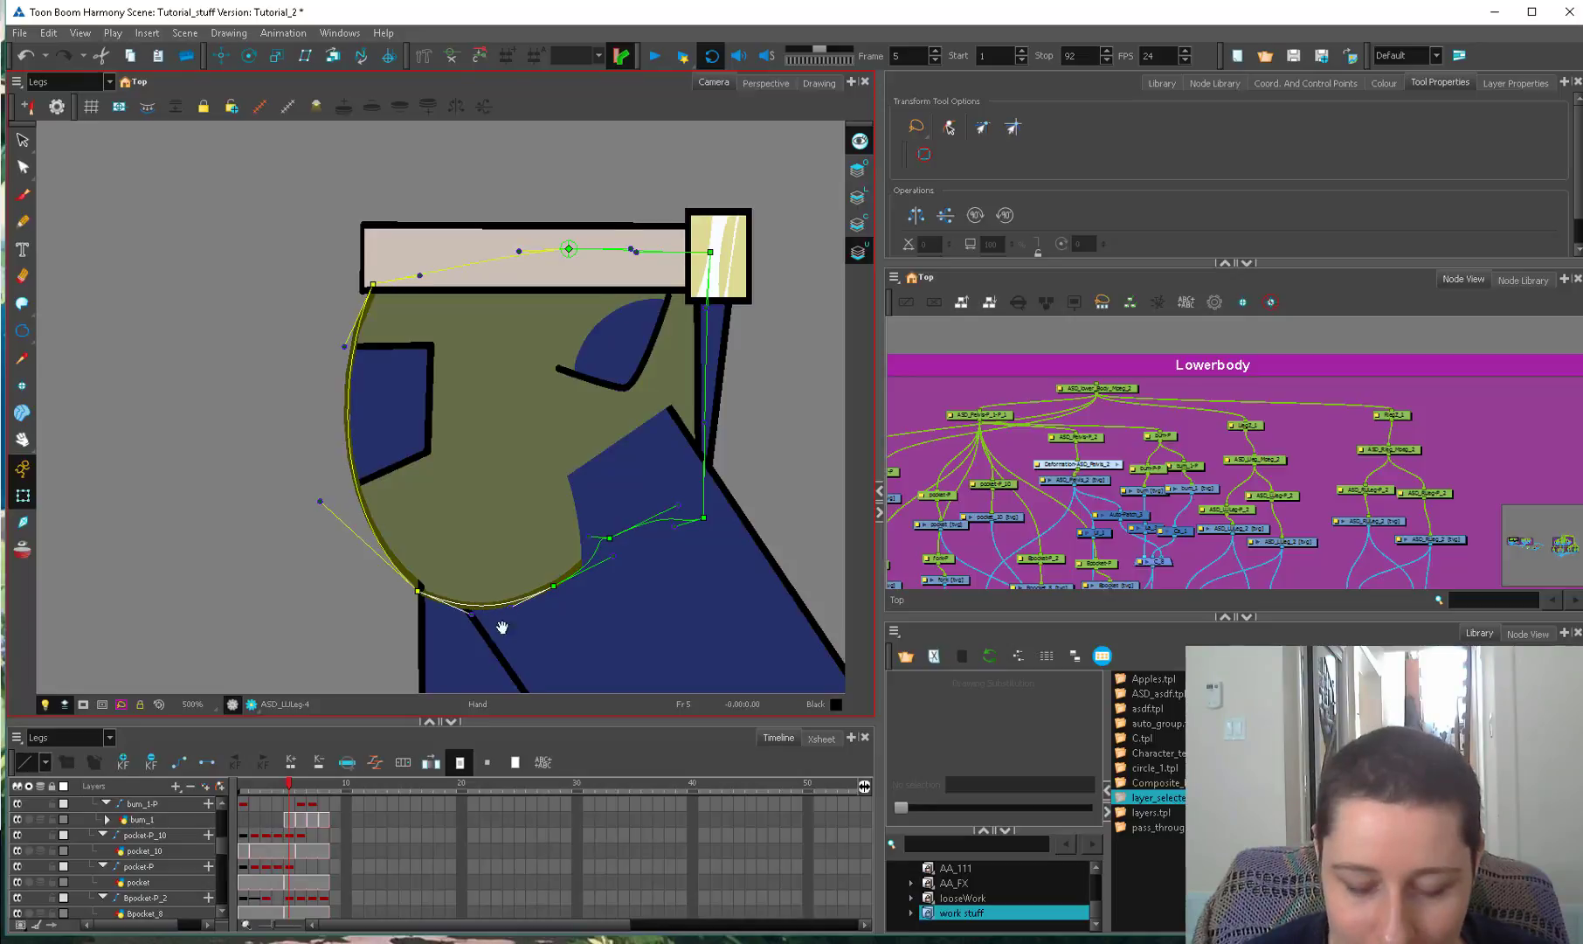
Adjust the end point of the pelvis underlay line at the back corner of the pelvis's bottom edge on frame 5.
scroll(418, 595, up, 2)
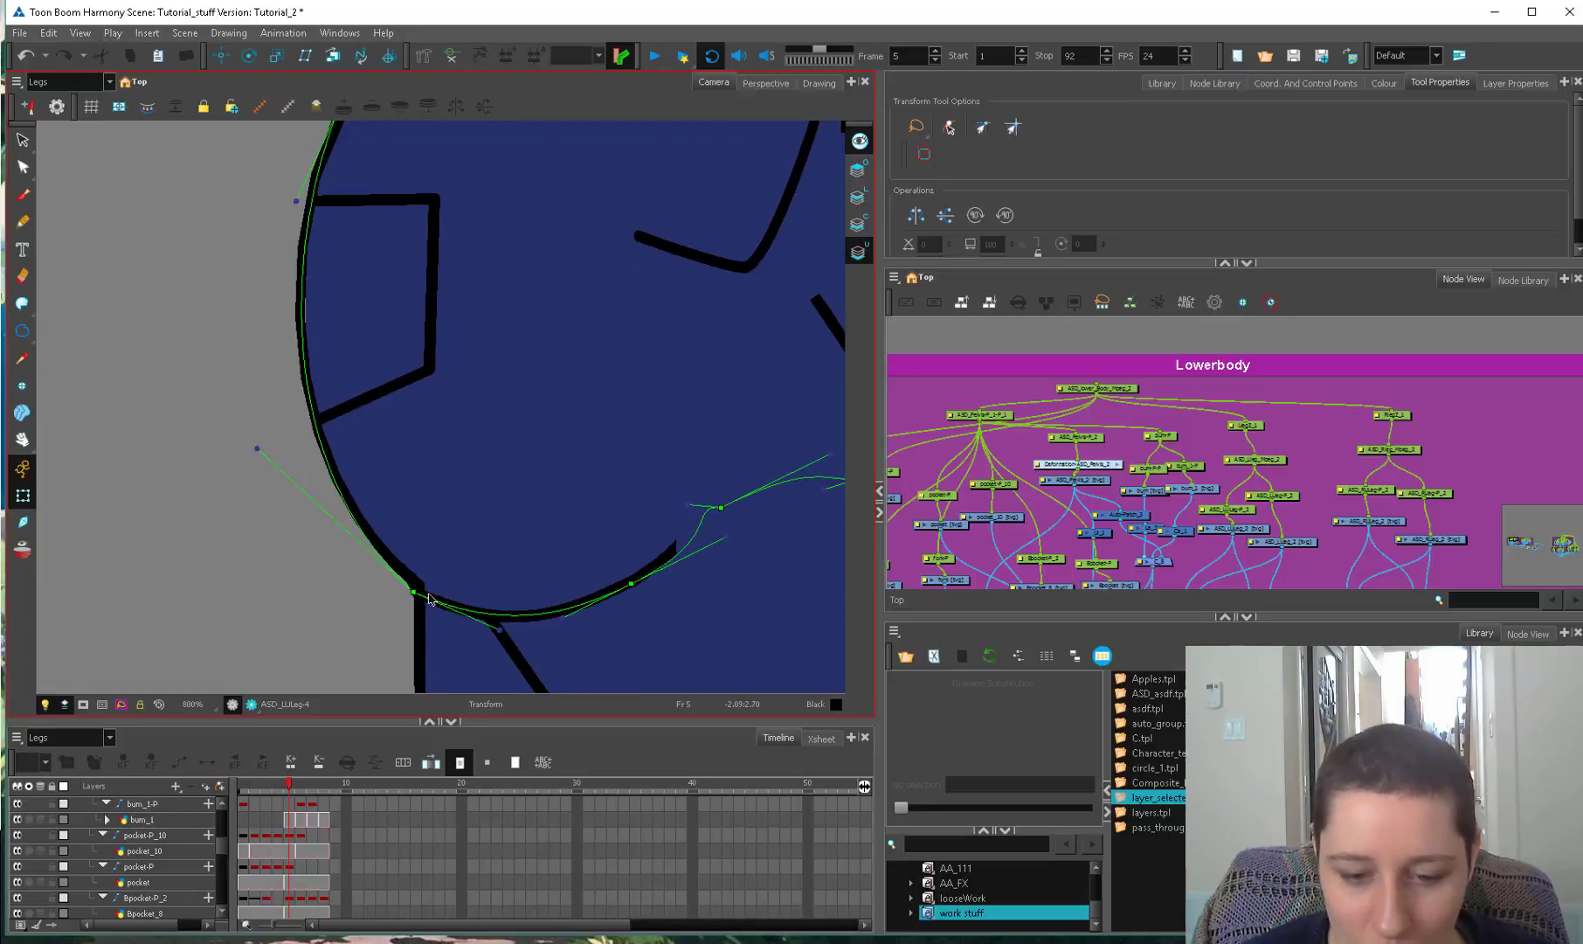
scroll(428, 598, up, 1)
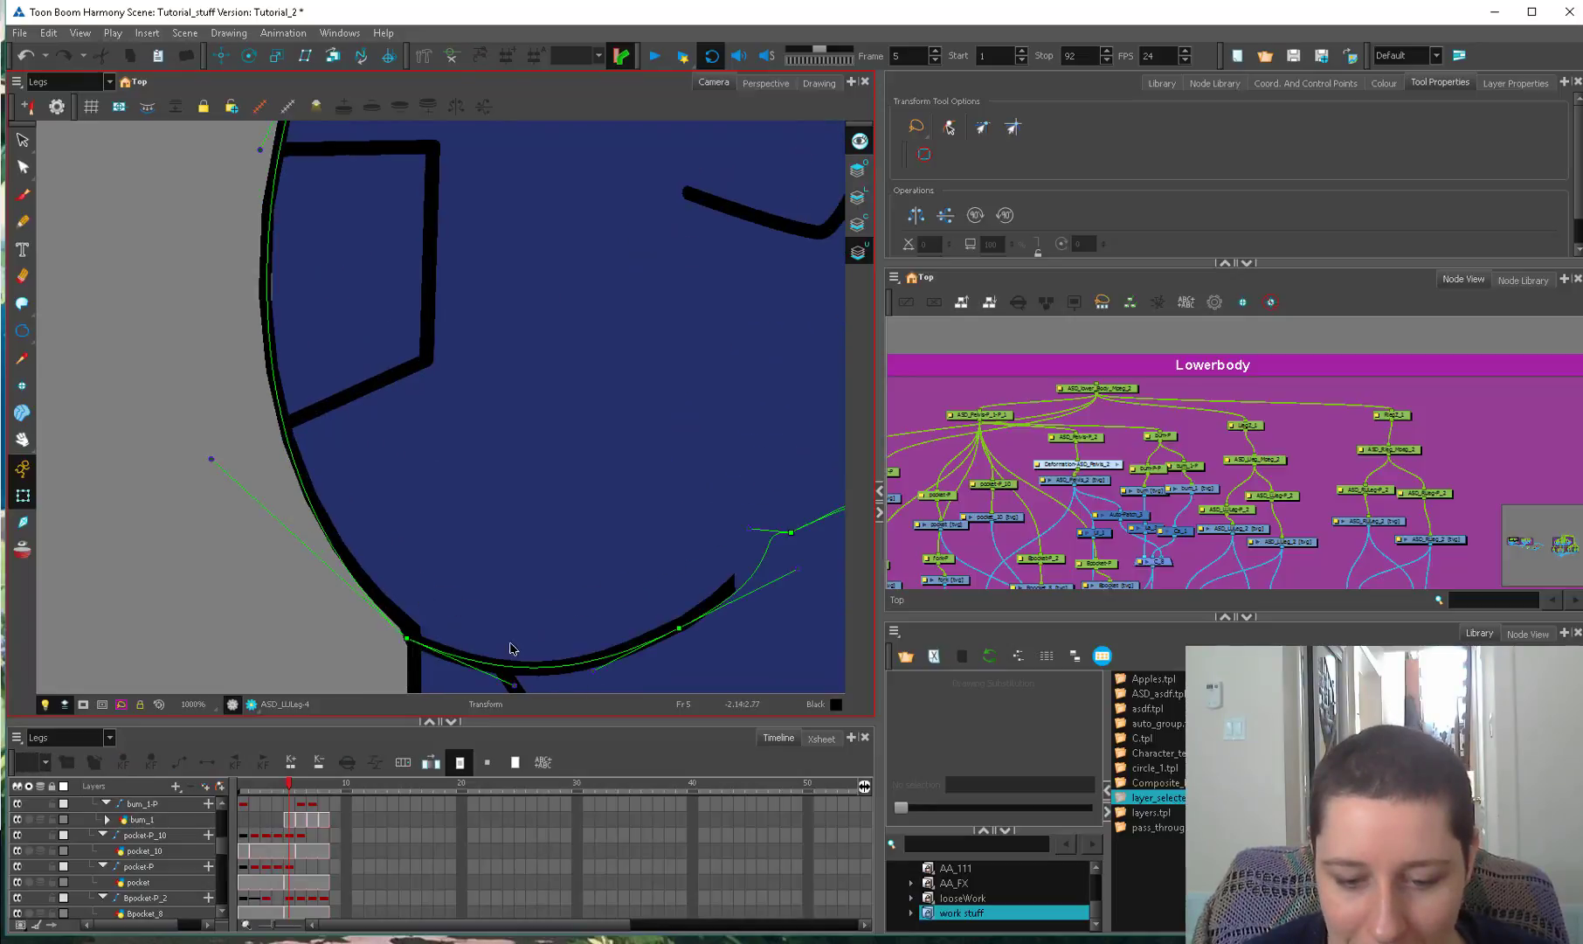
click(408, 635)
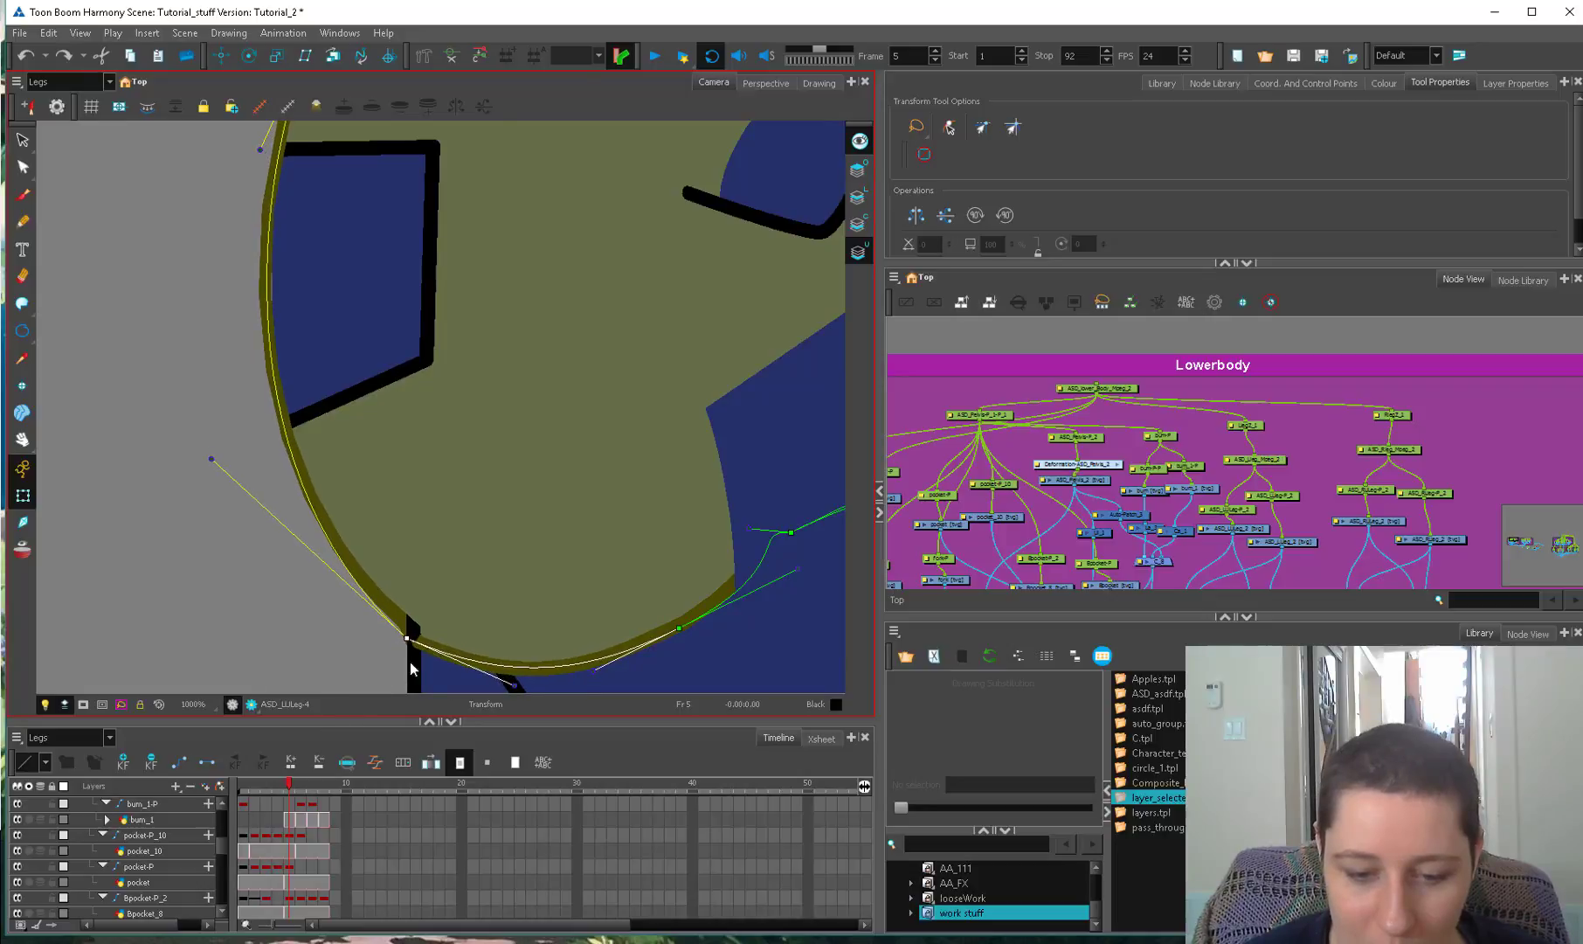
key(alt+s)
click(663, 480)
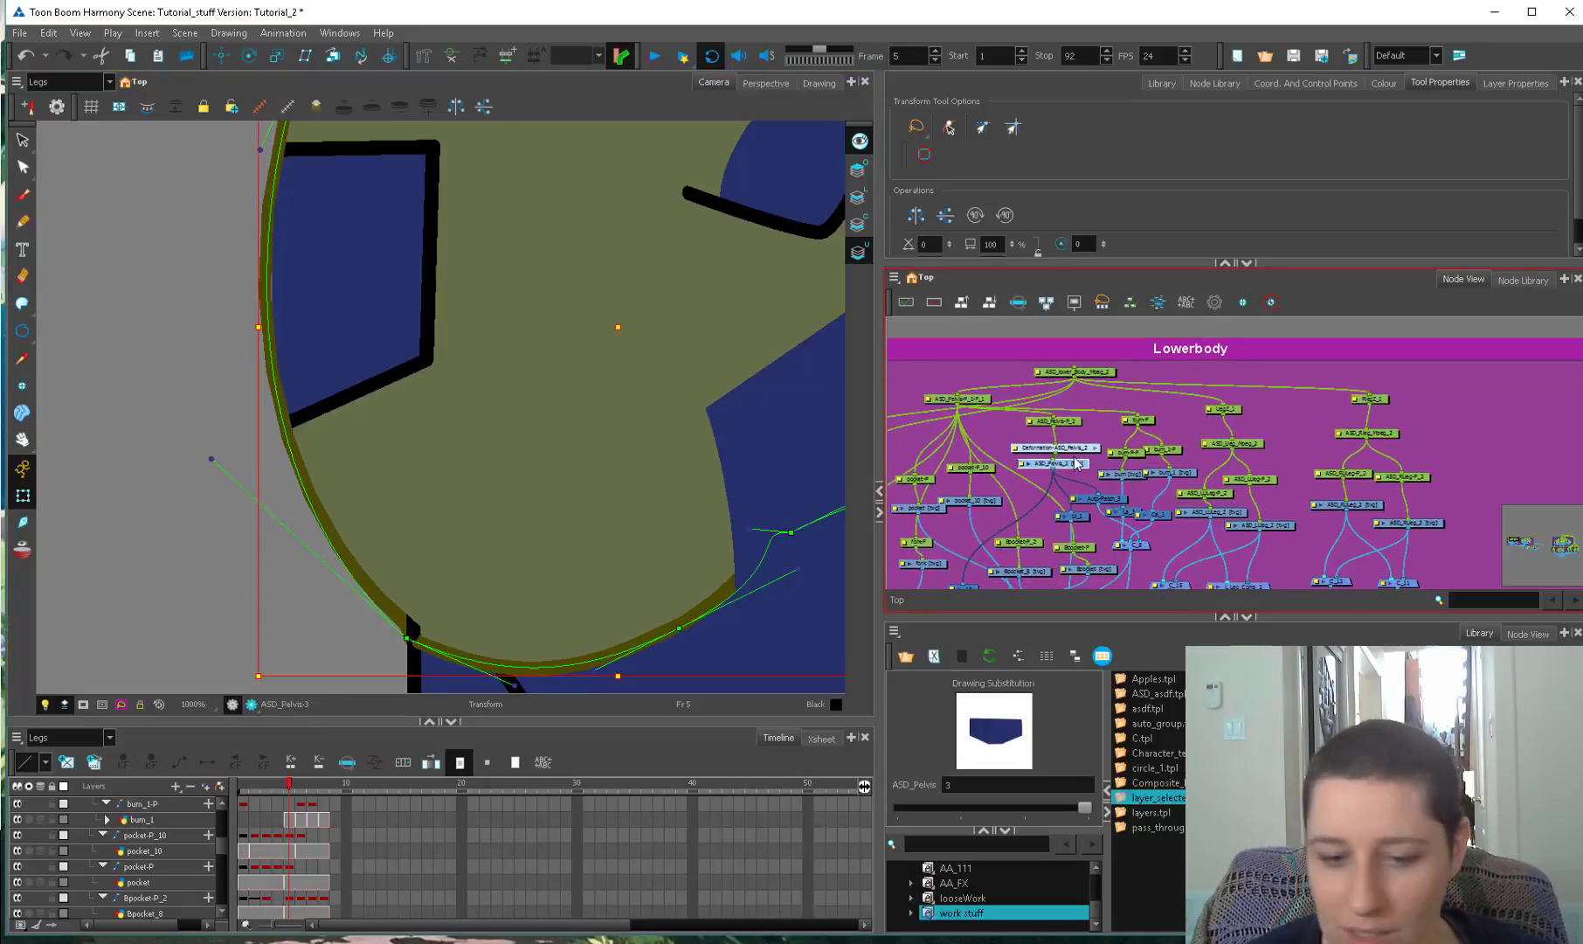
scroll(407, 496, up, 1)
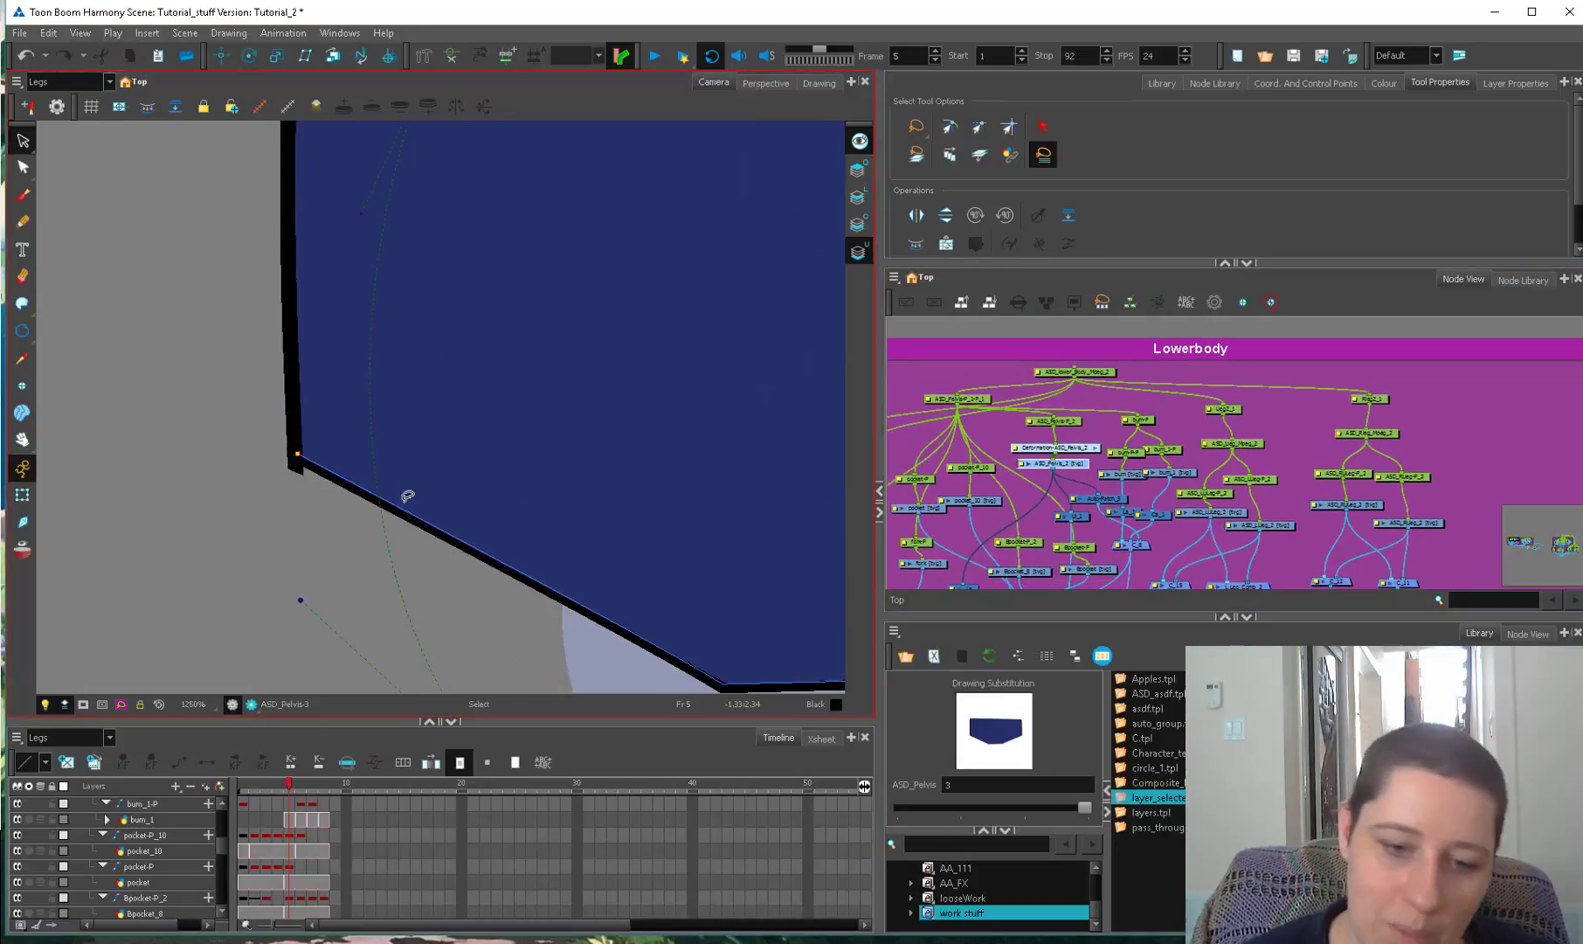
click(301, 450)
key(alt+q)
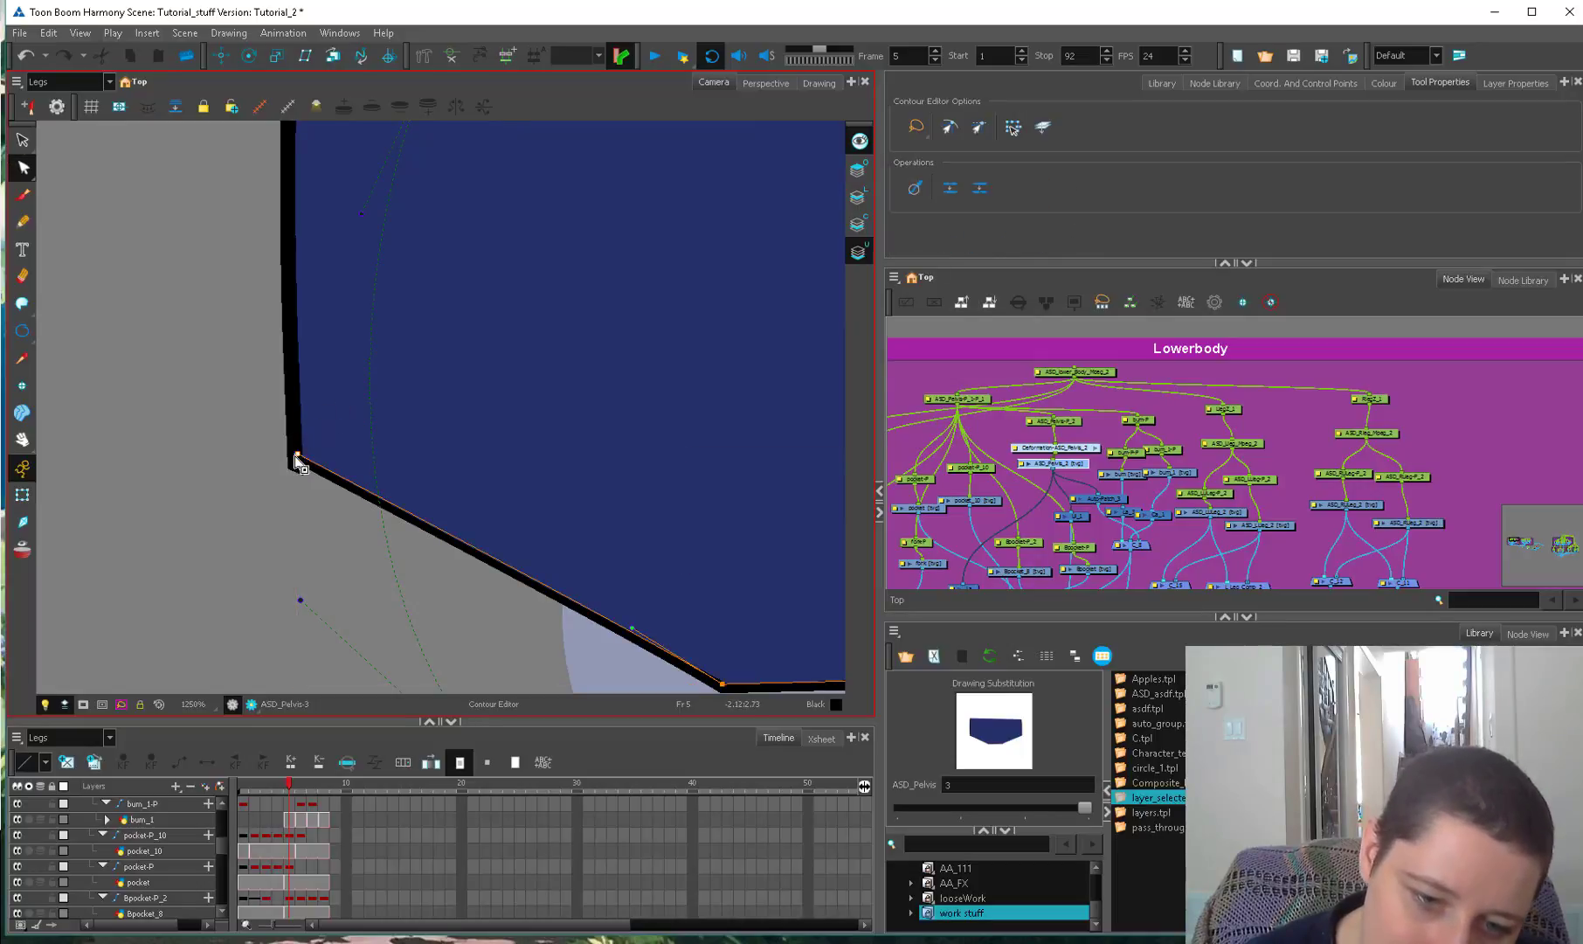
click(296, 456)
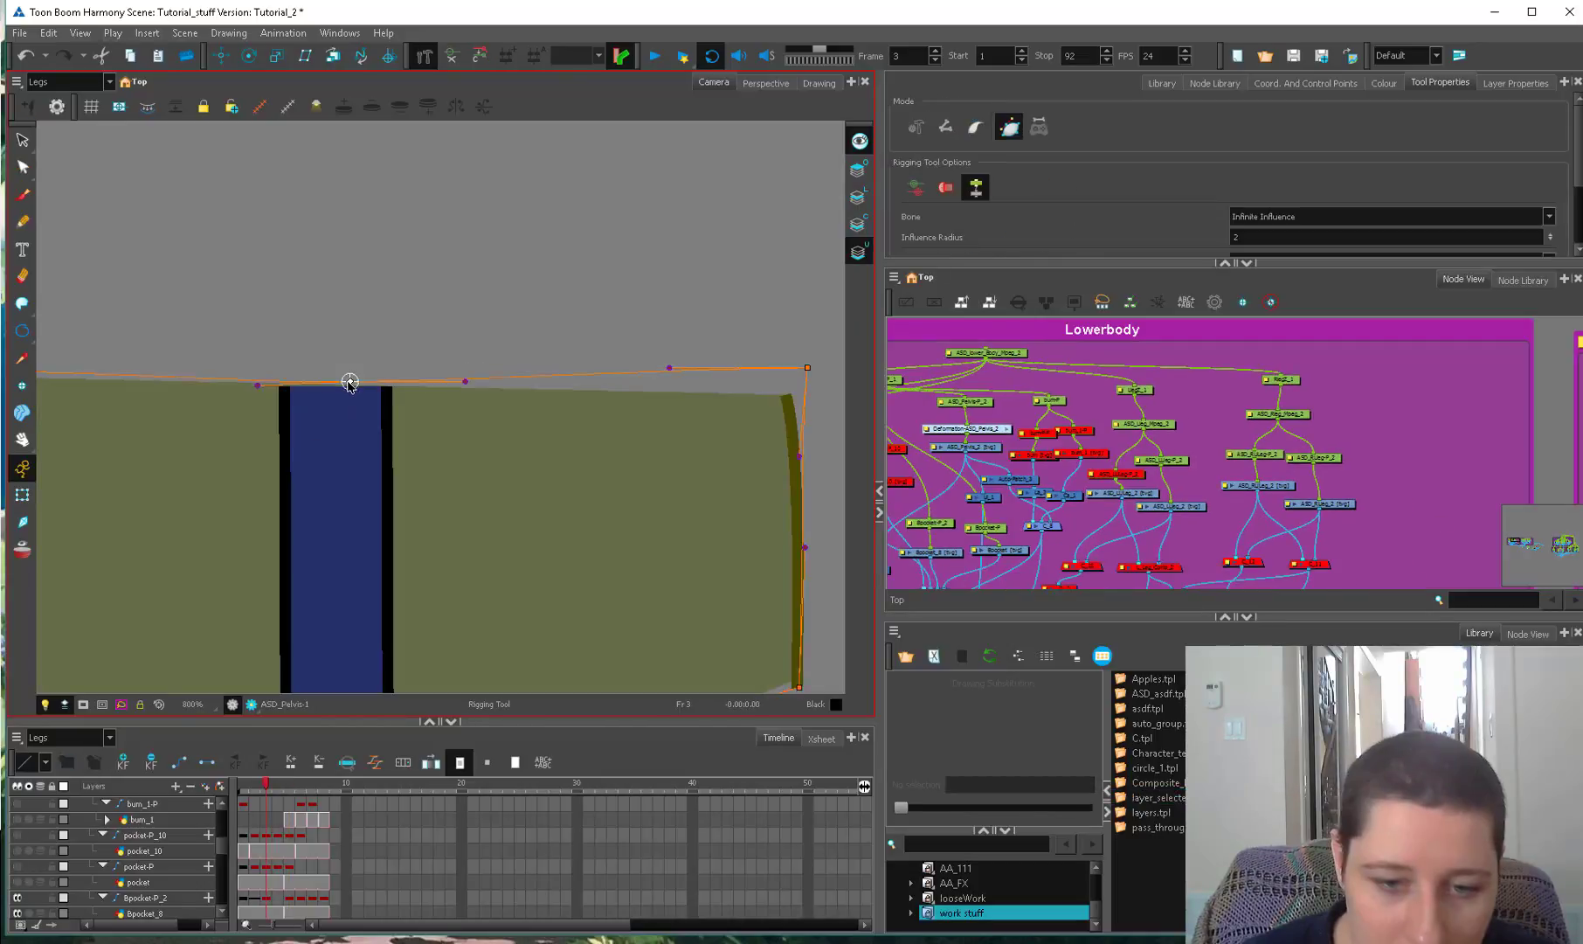
Refit the pelvis deformation curve's corner points and handles to the pelvis outline on frame 3 with the Rigging tool.
scroll(617, 400, up, 1)
click(617, 423)
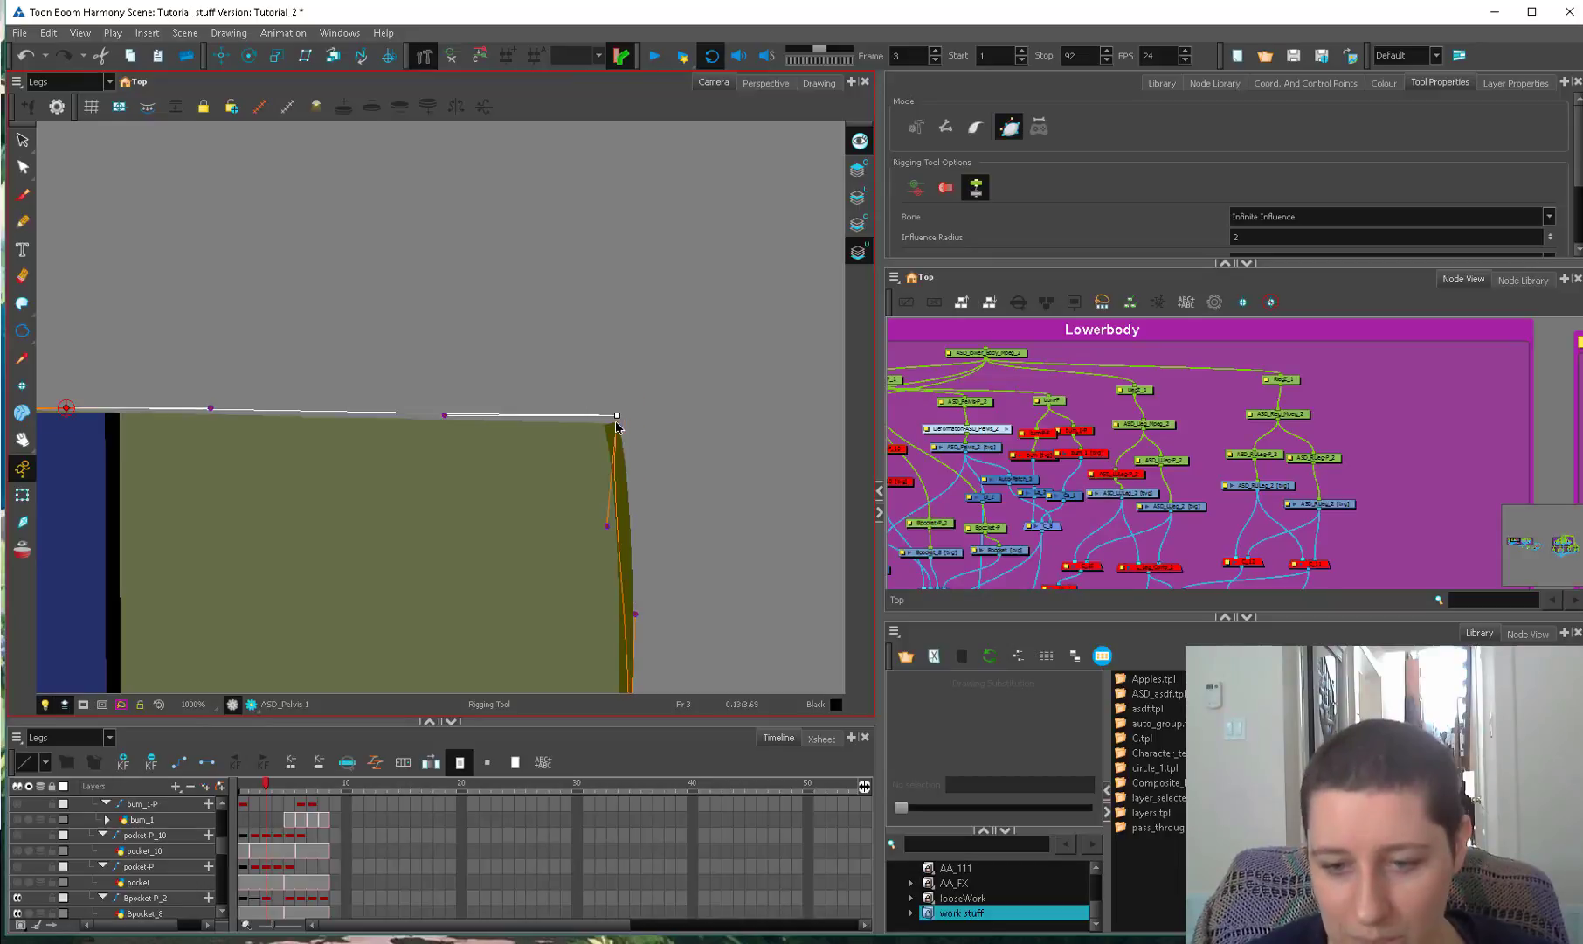
scroll(632, 531, down, 3)
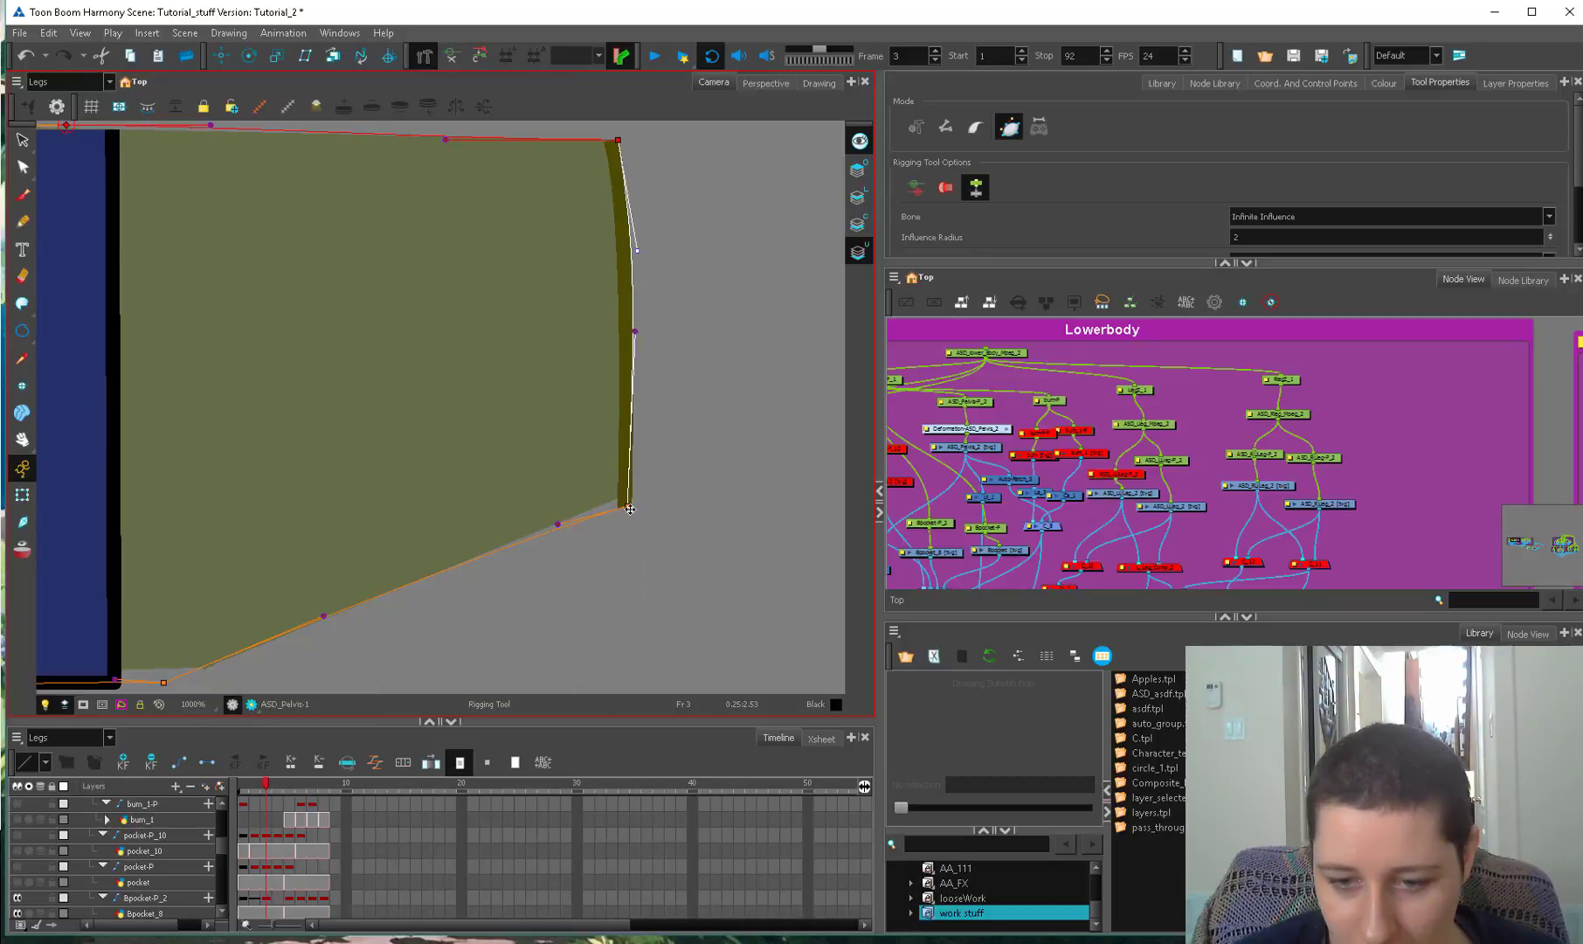
click(633, 509)
drag(323, 615, 657, 535)
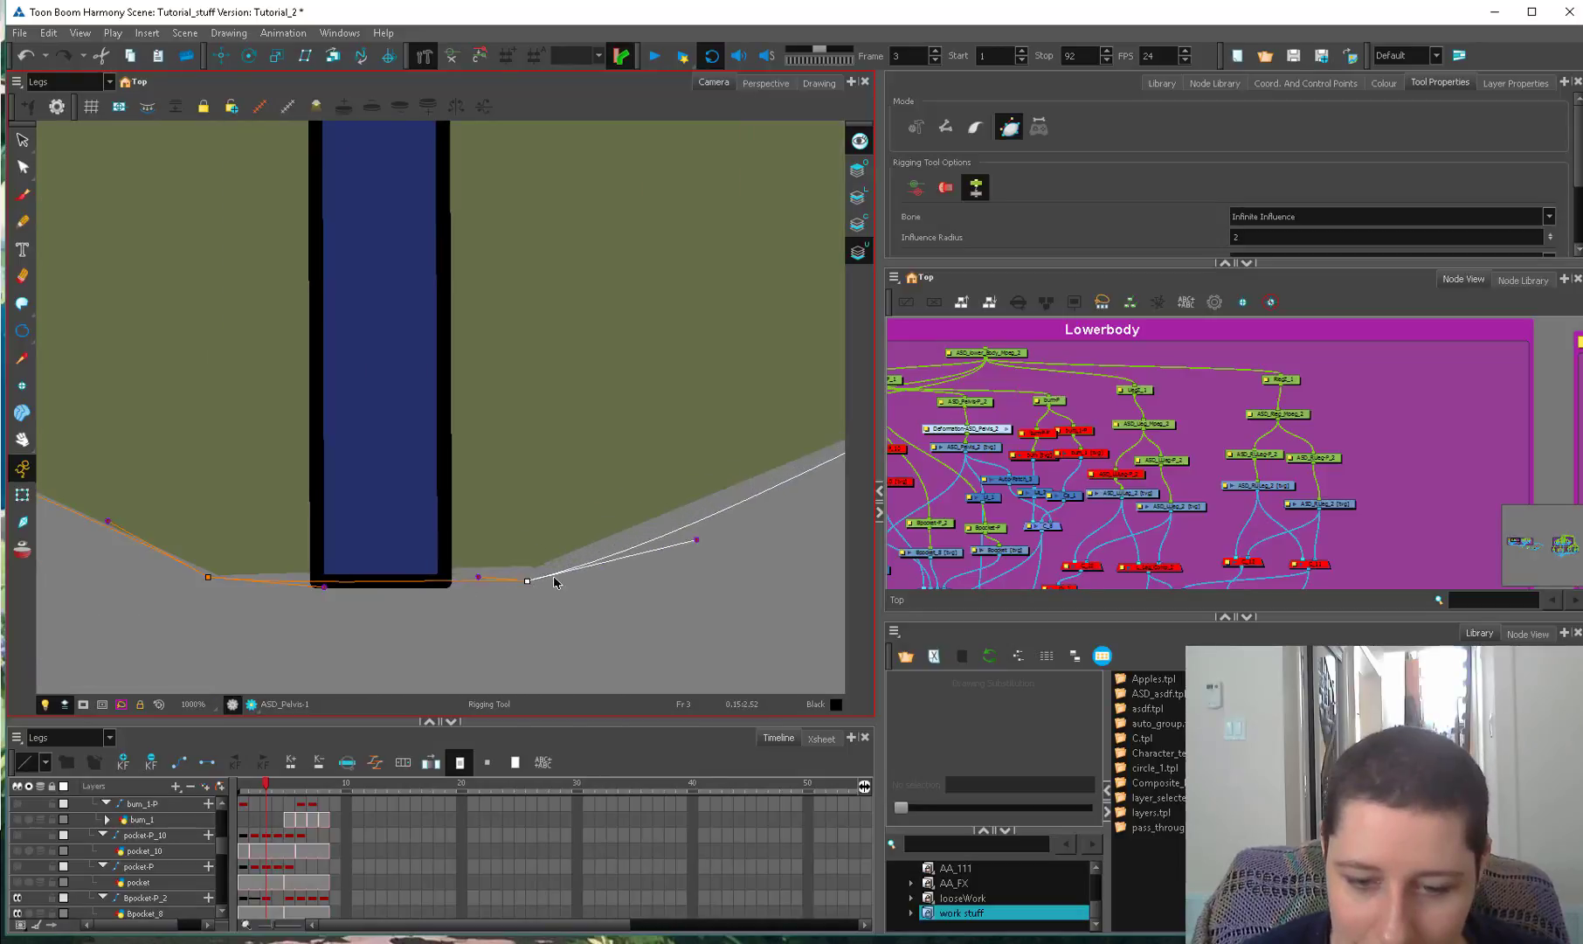
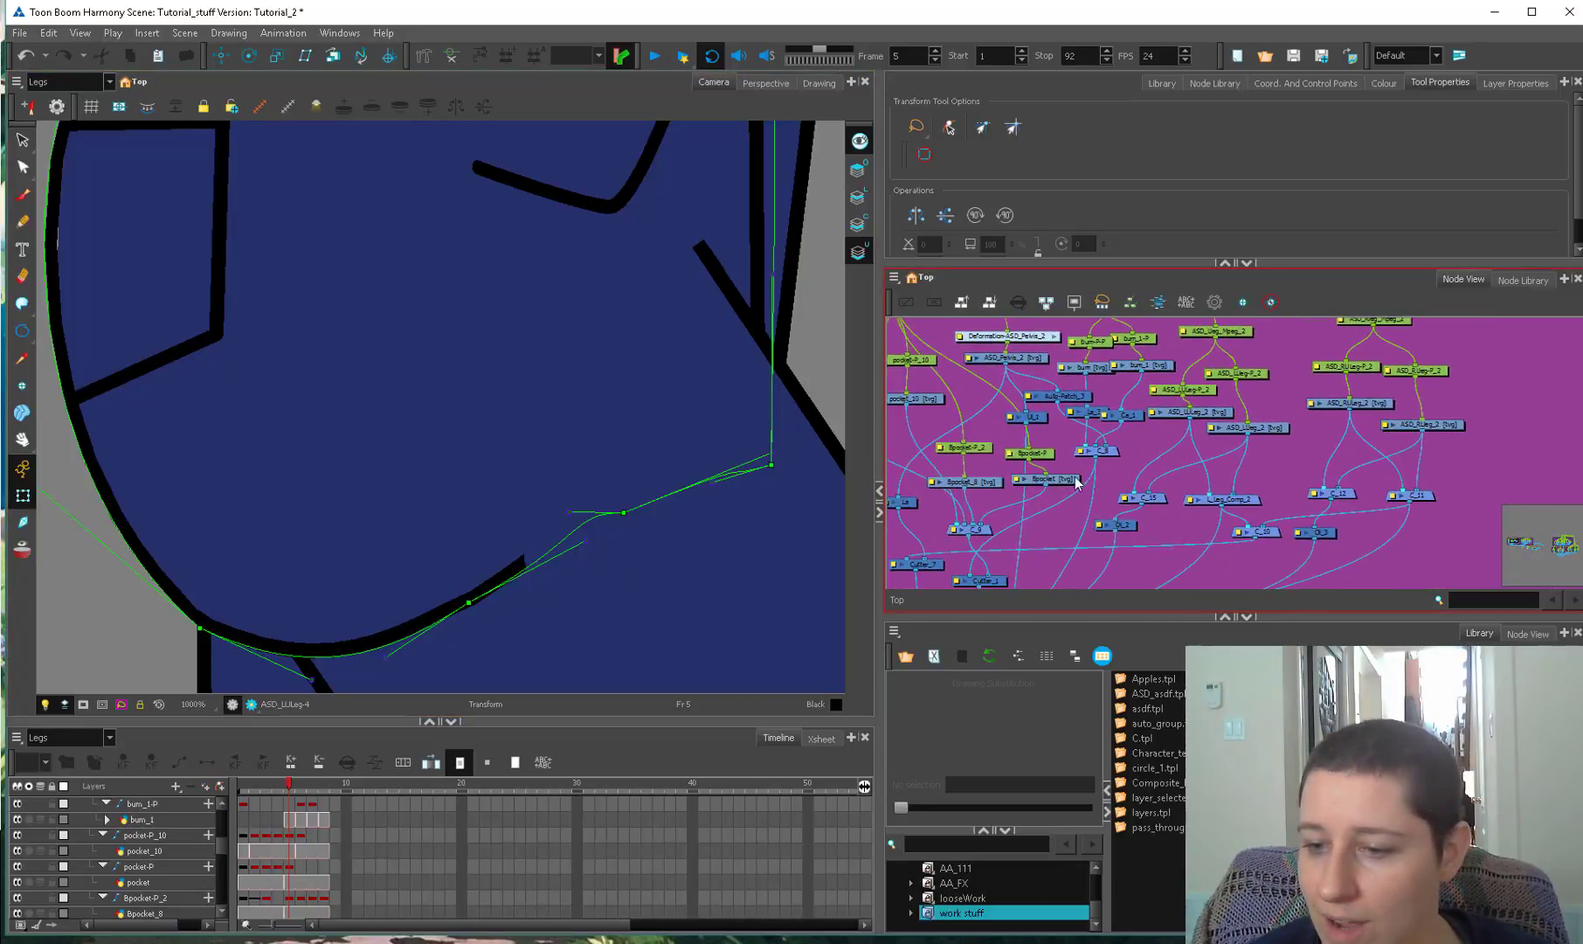
Add a Cutter node below the underlay selector, use the left-leg composite as its matte, and open its layer properties.
click(1022, 507)
click(1025, 516)
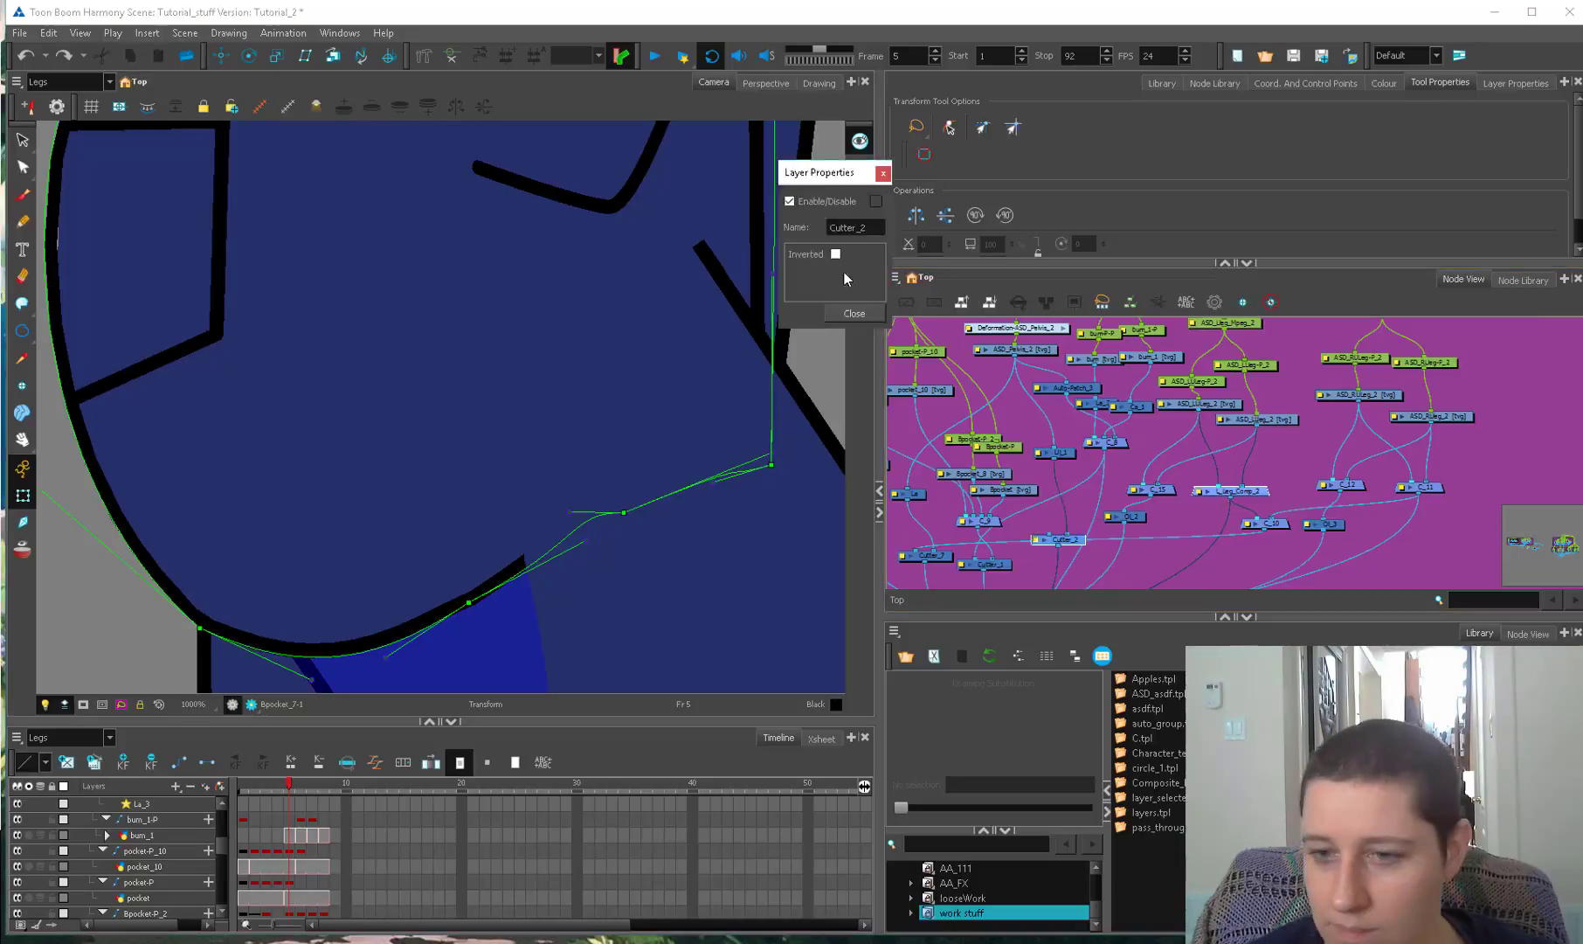
Rotate the left leg further forward about the hip on frame 5 to test the join with the pelvis.
scroll(622, 617, down, 6)
click(622, 616)
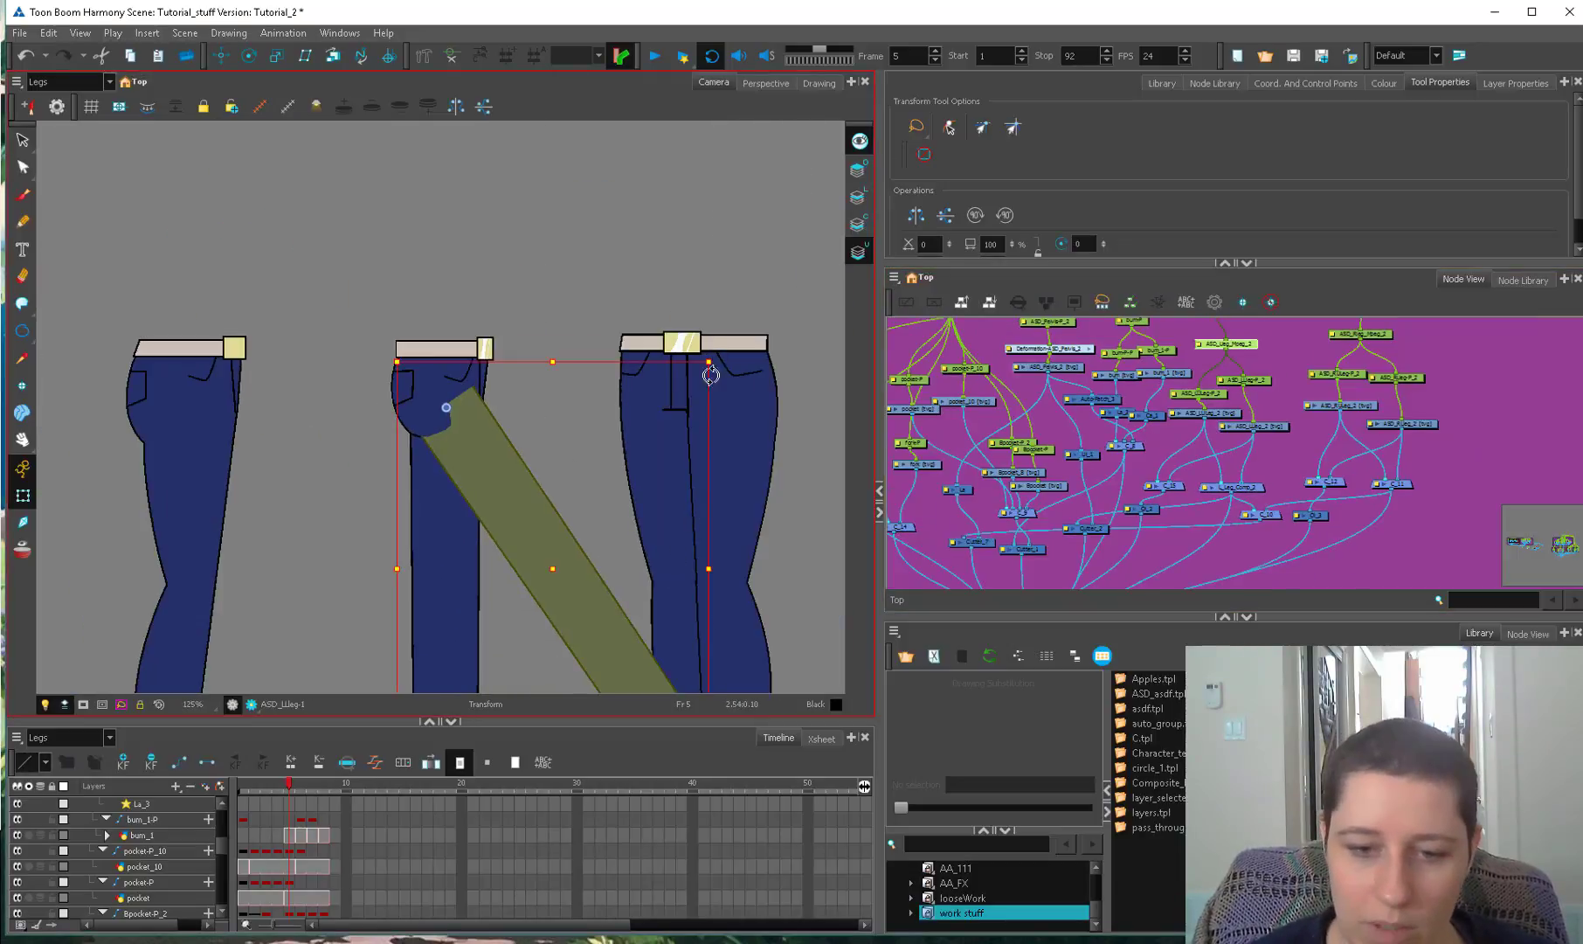
mouse_move(710, 374)
mouse_down()
mouse_move(692, 512)
mouse_move(571, 644)
mouse_move(463, 450)
mouse_up()
scroll(435, 445, up, 2)
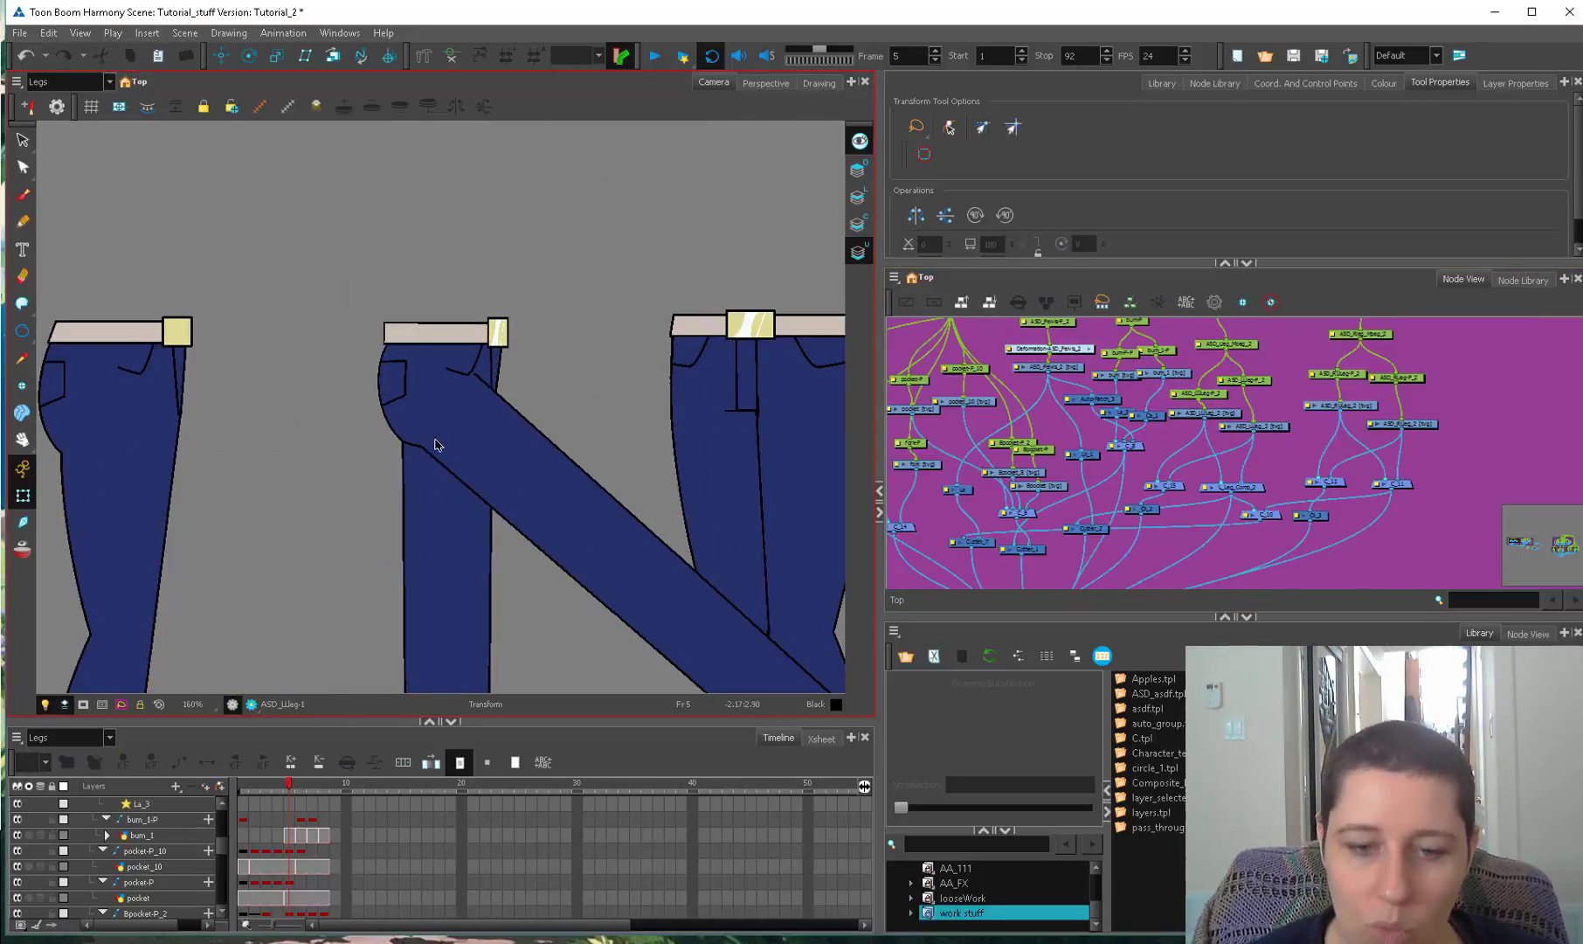
Adjust the bottom back corner of the pelvis deformation curve on frame 5 so the bum line meets the raised leg.
drag(245, 803, 242, 809)
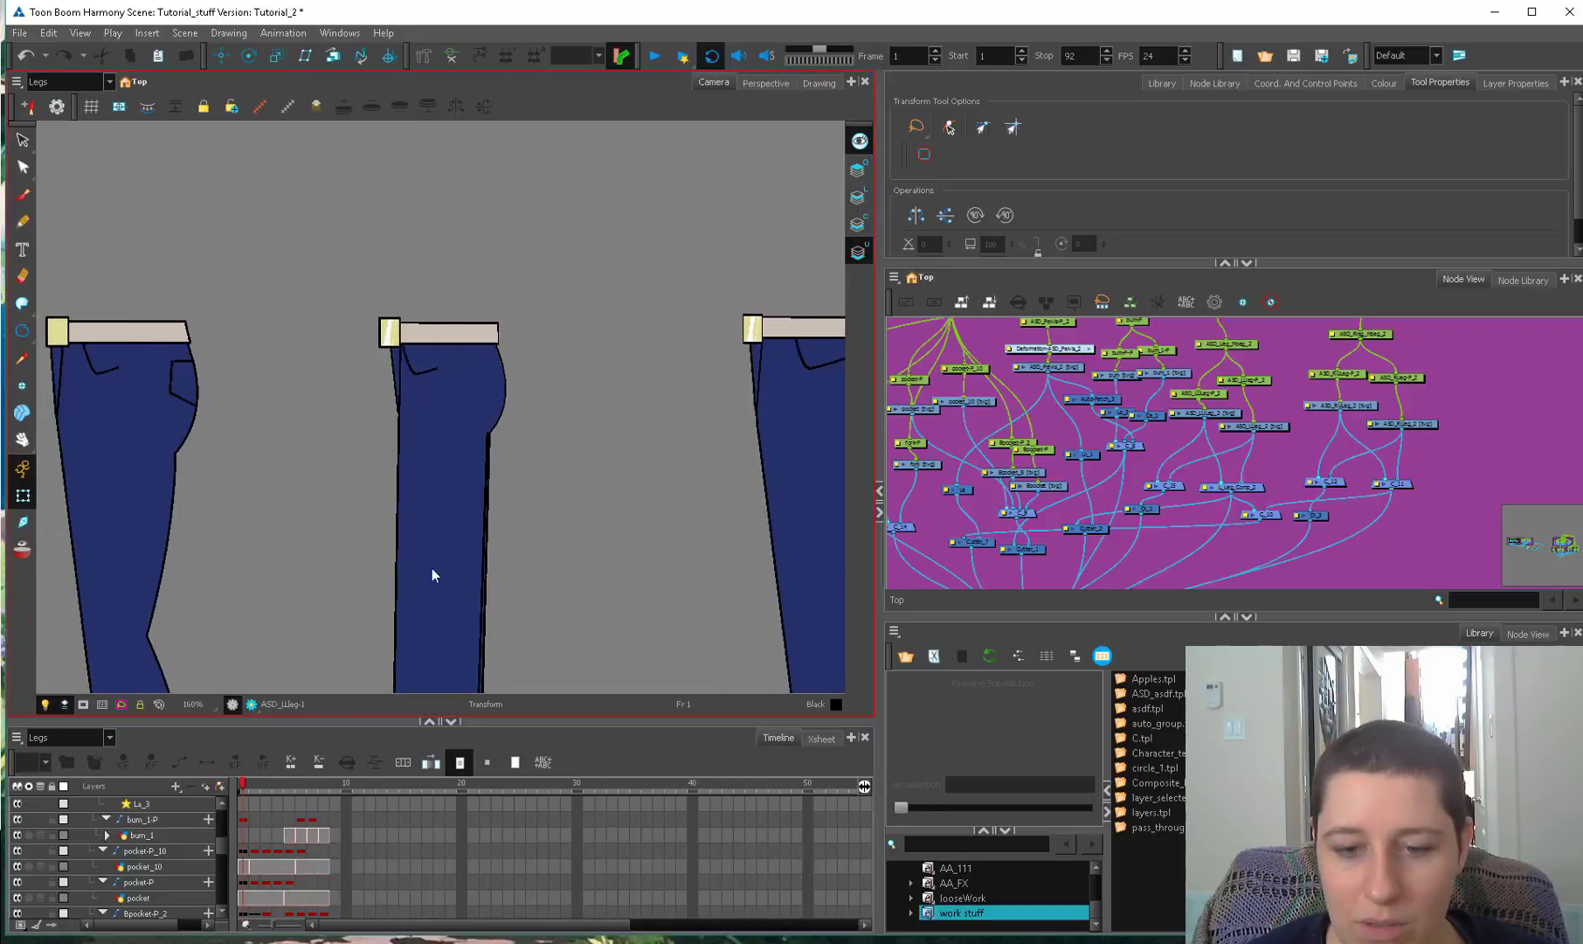
scroll(432, 568, up, 5)
scroll(653, 580, down, 4)
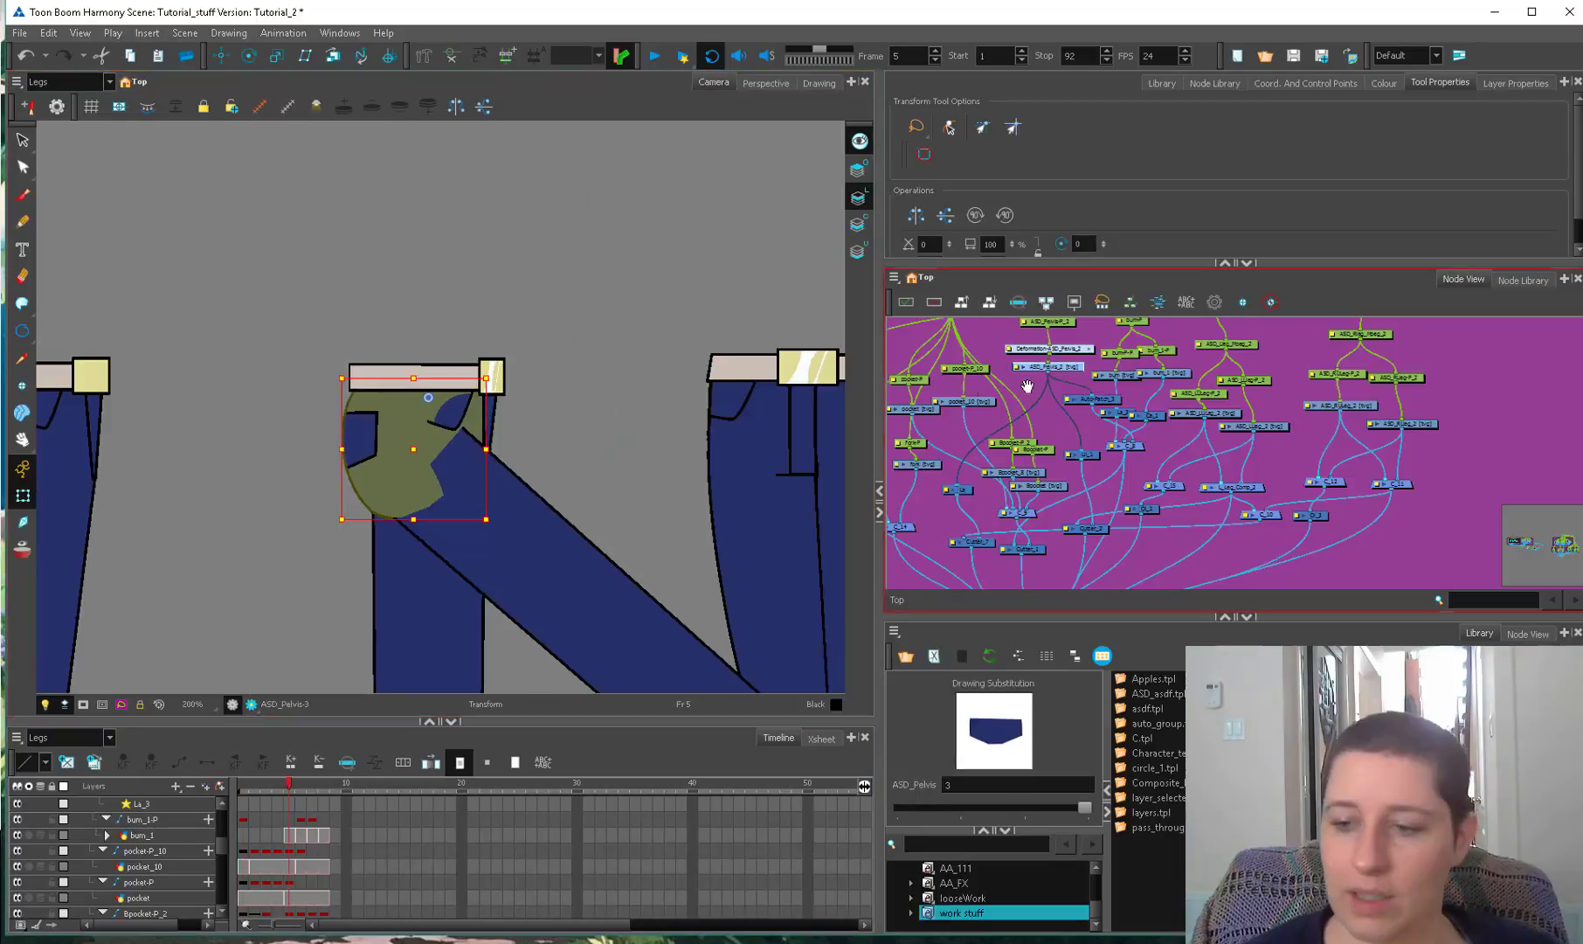
scroll(1083, 395, up, 1)
click(460, 463)
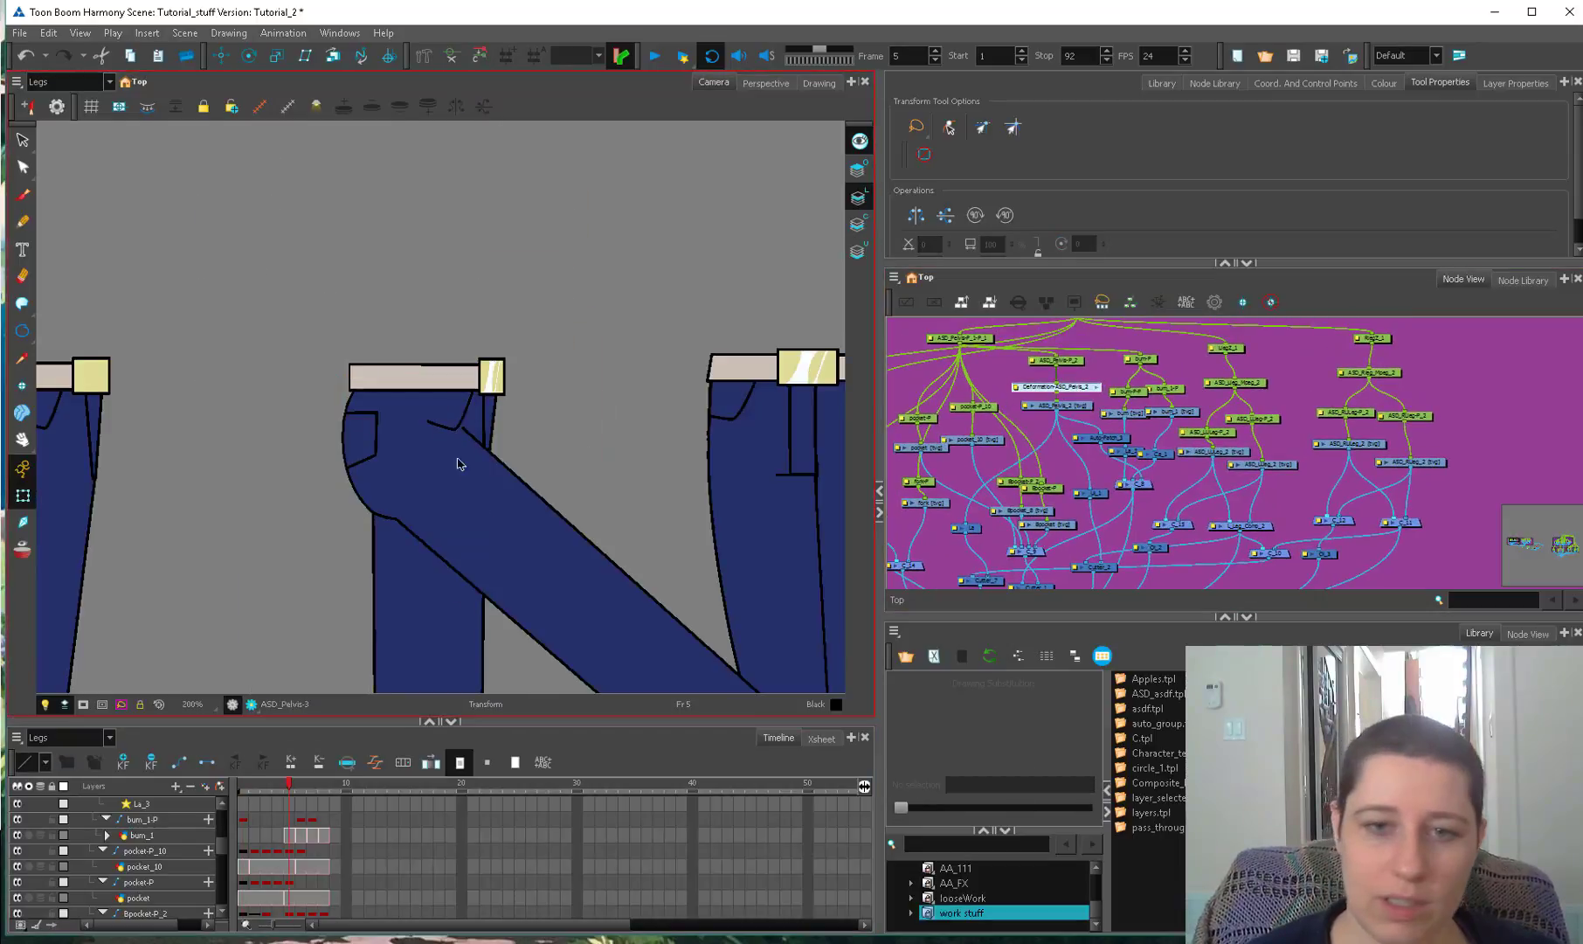
click(396, 528)
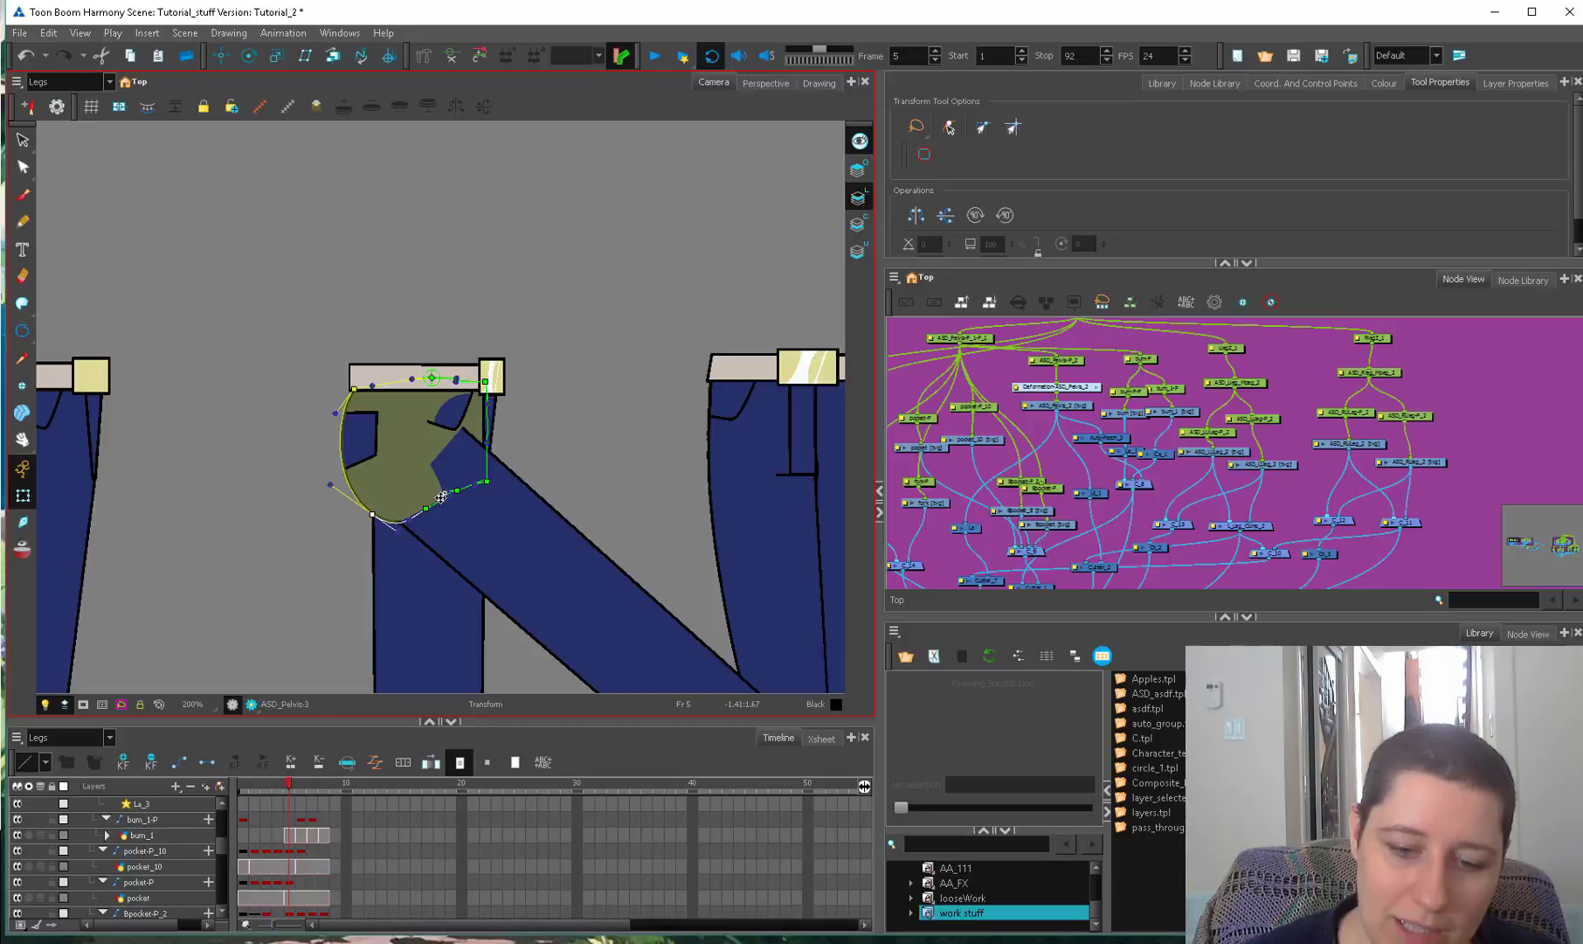
scroll(441, 504, down, 4)
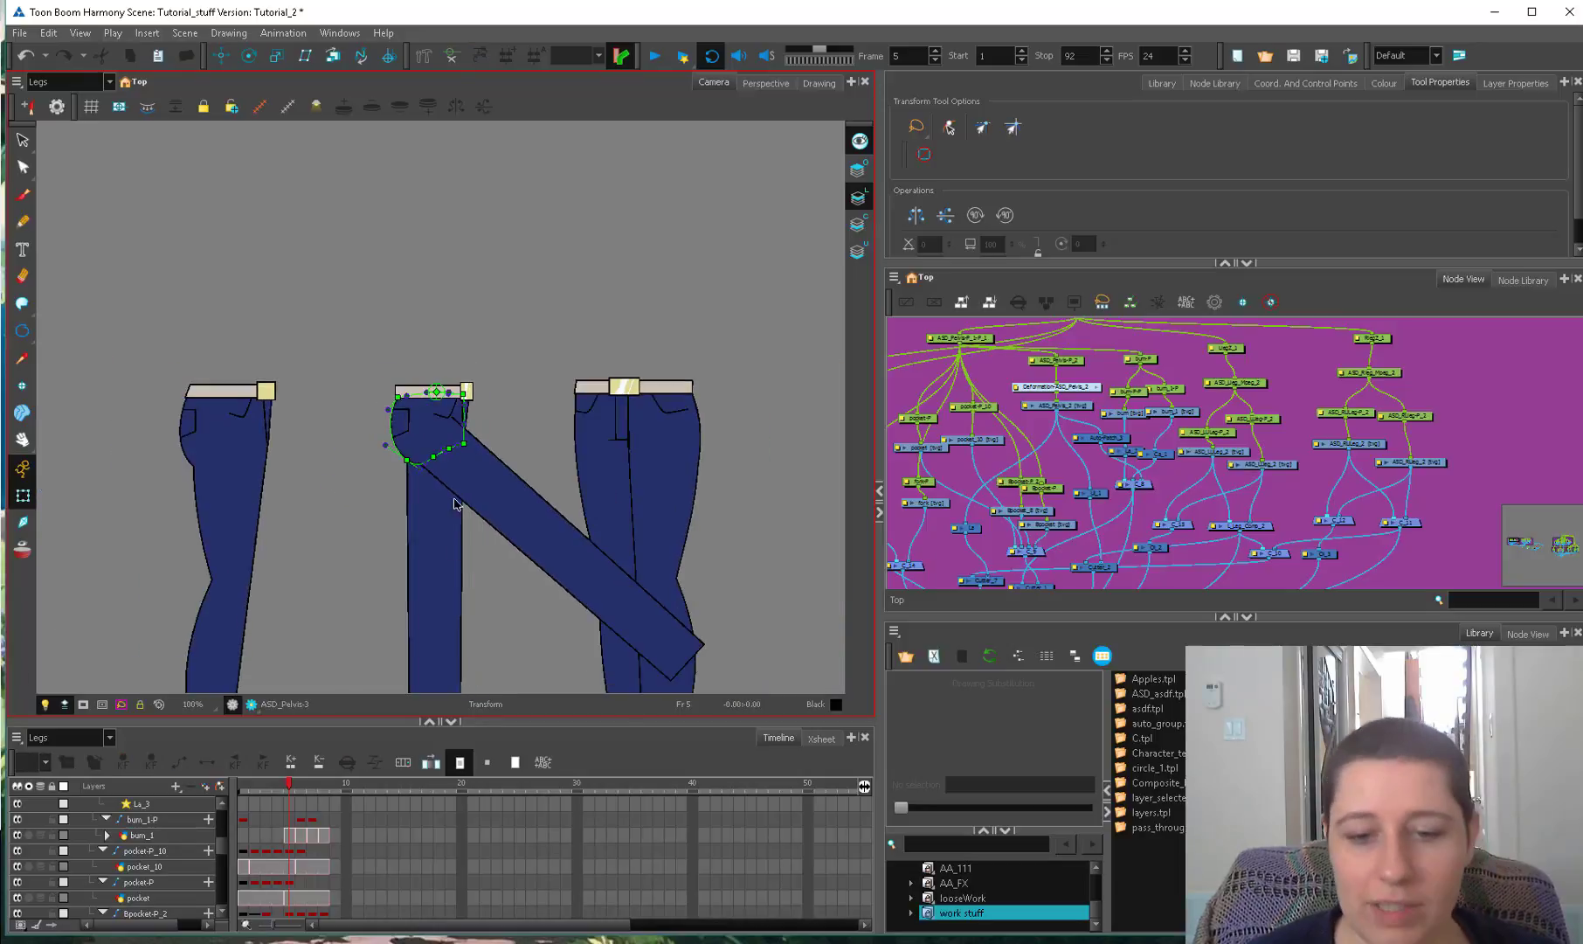
Reshape the contour of the pelvis underlay line along the pelvis's bottom edge on frame 1.
key(comma)
key(comma)
key(comma)
key(comma)
scroll(482, 525, up, 2)
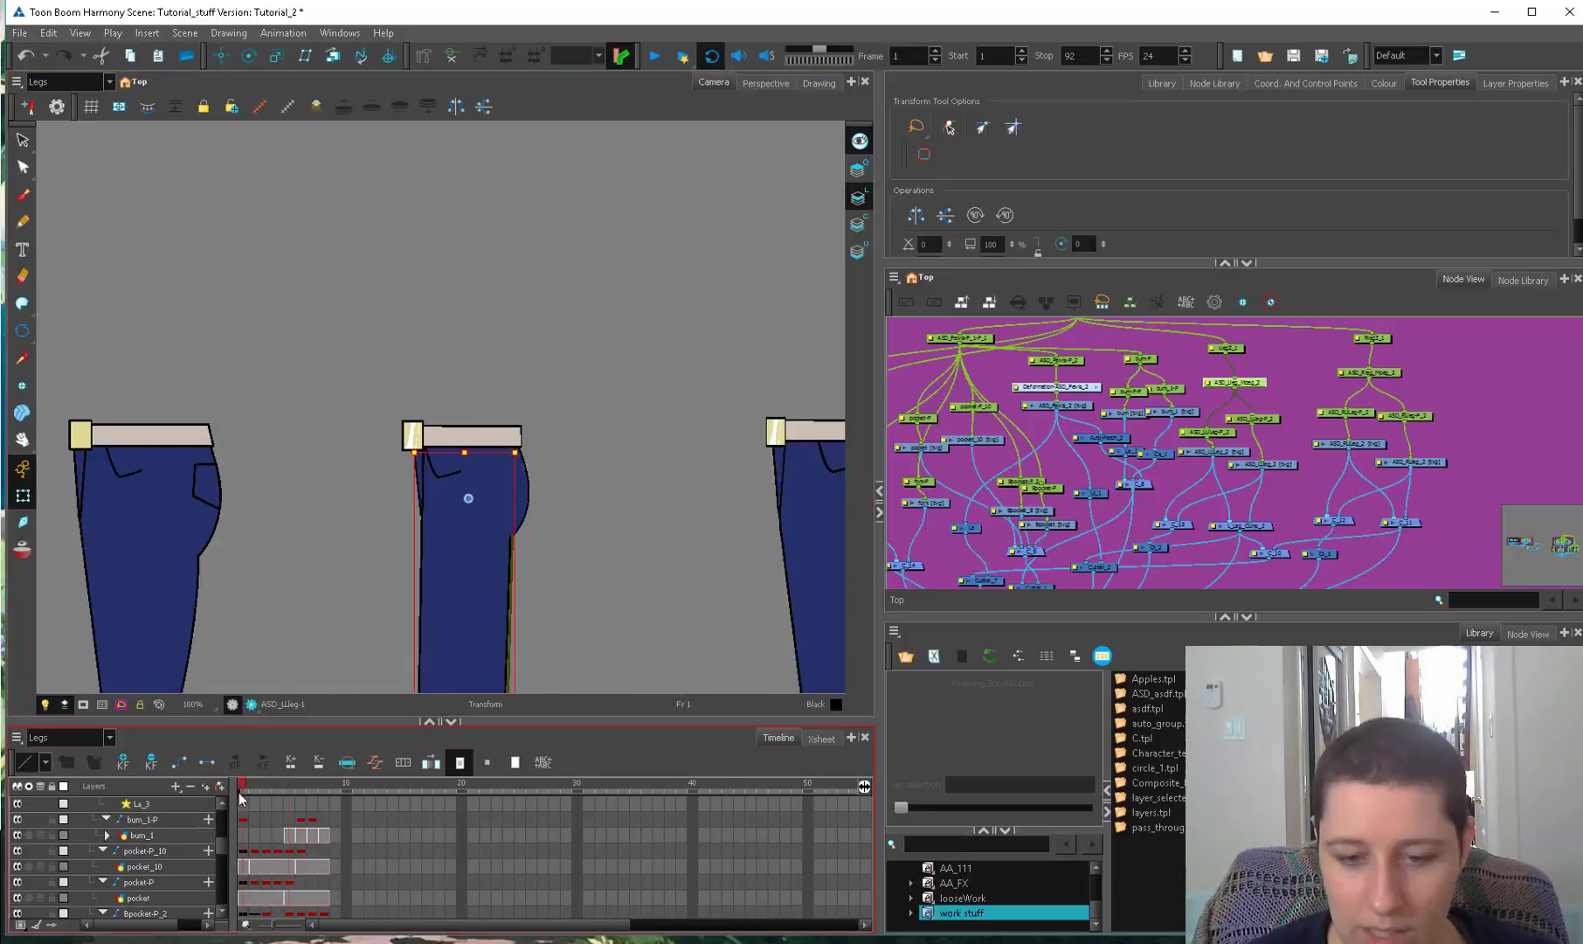
click(529, 459)
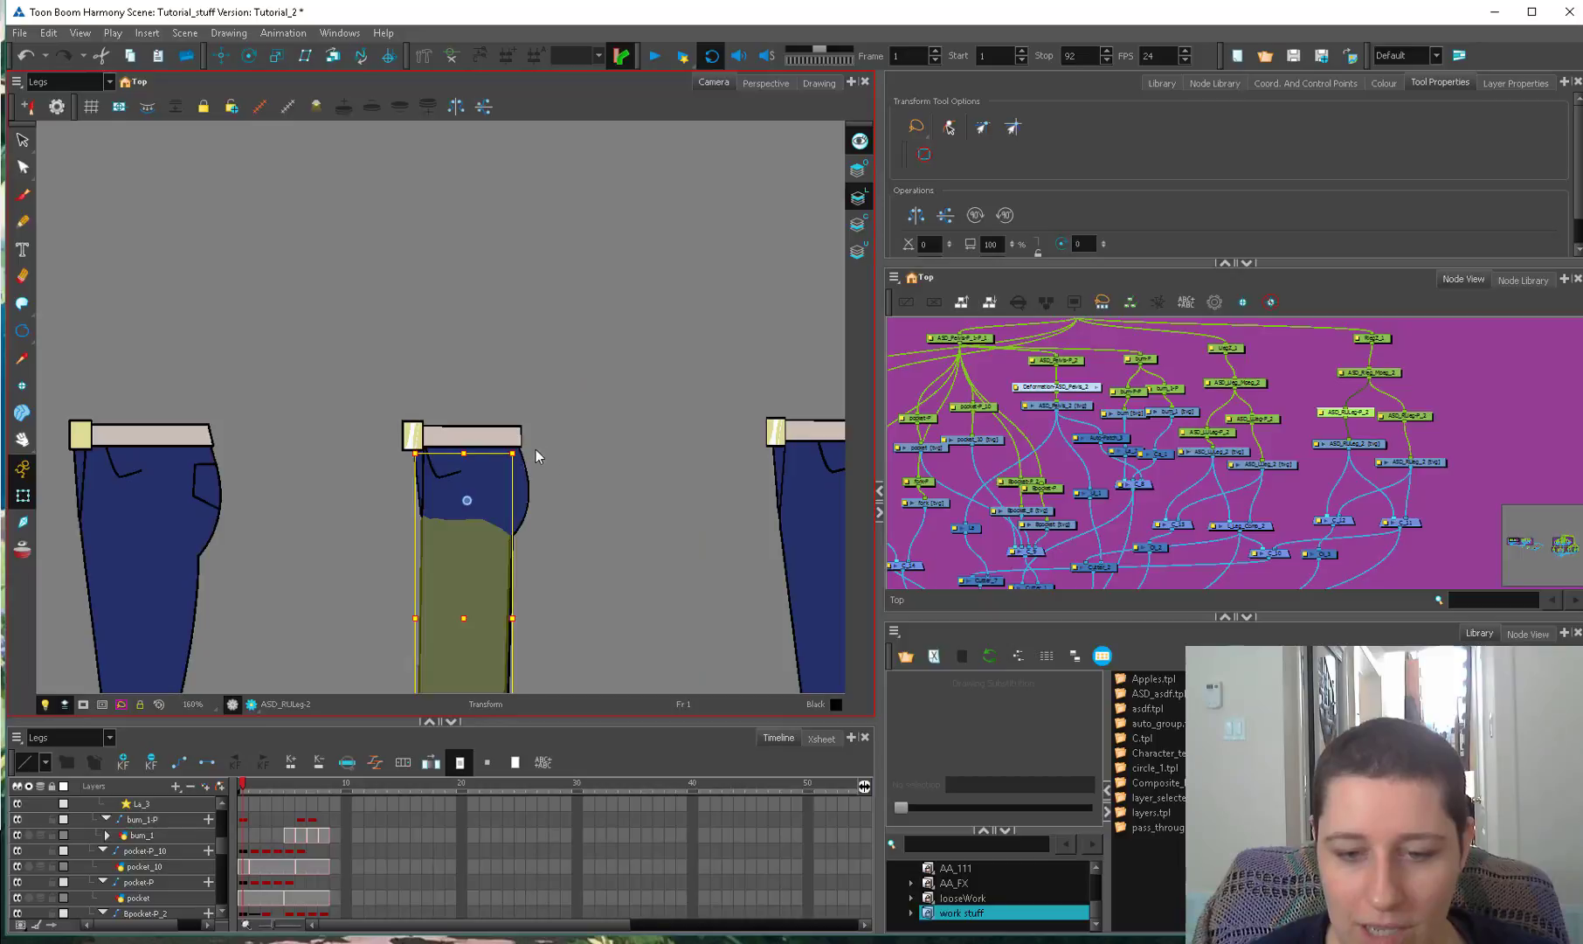
mouse_move(535, 456)
mouse_down()
mouse_move(530, 582)
mouse_move(544, 572)
mouse_up()
scroll(544, 573, up, 6)
key(alt+q)
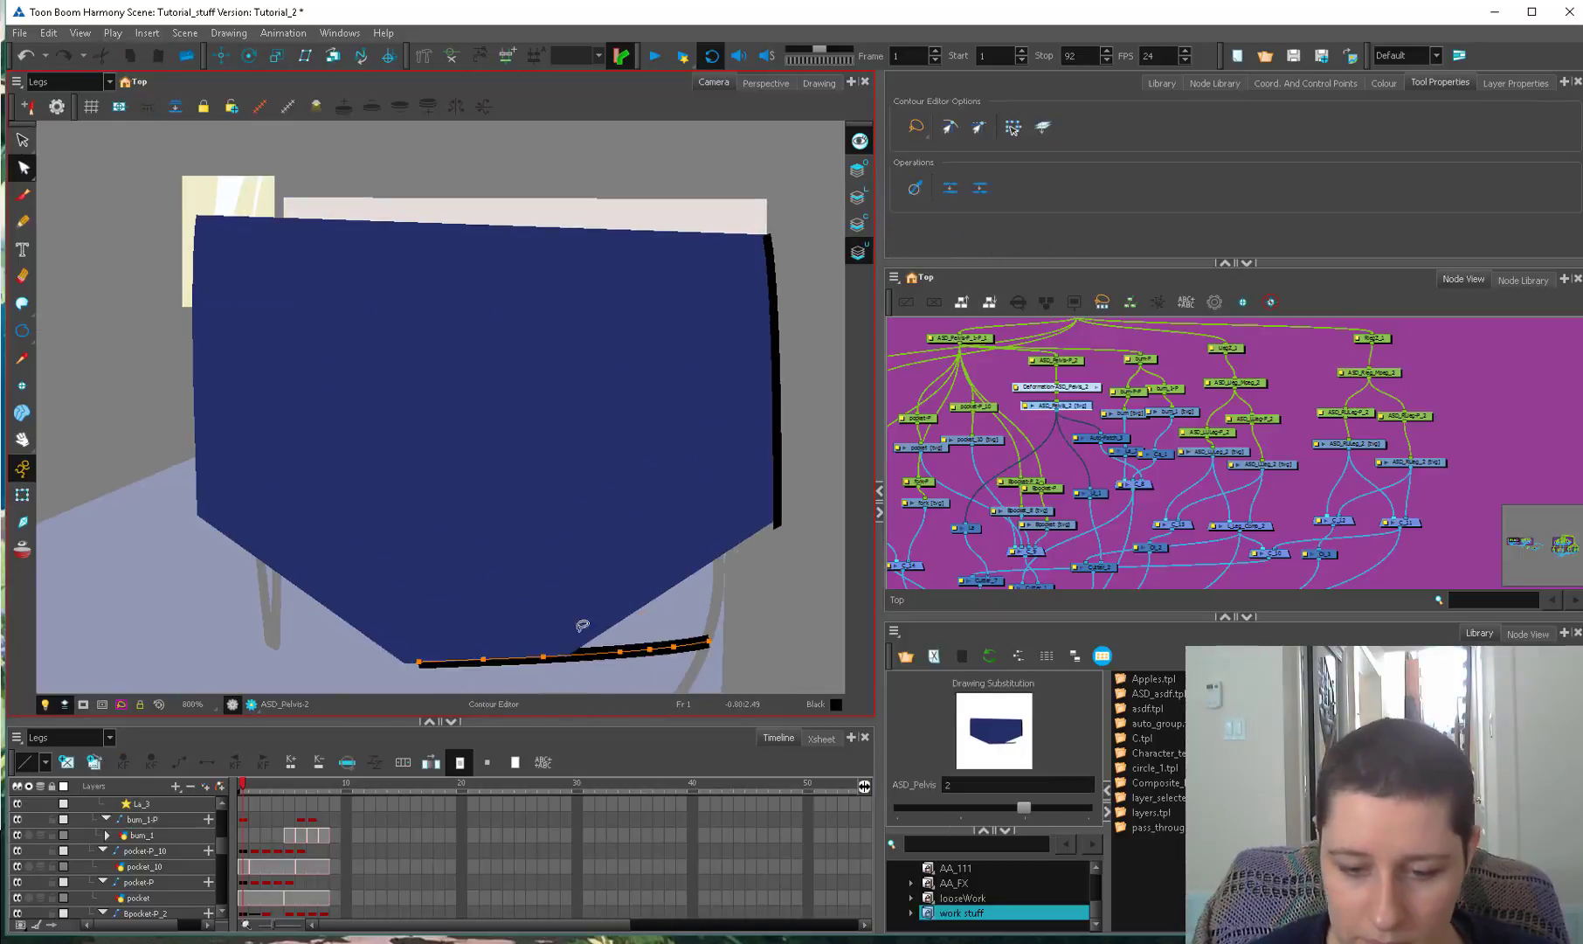
click(335, 673)
drag(334, 673, 410, 664)
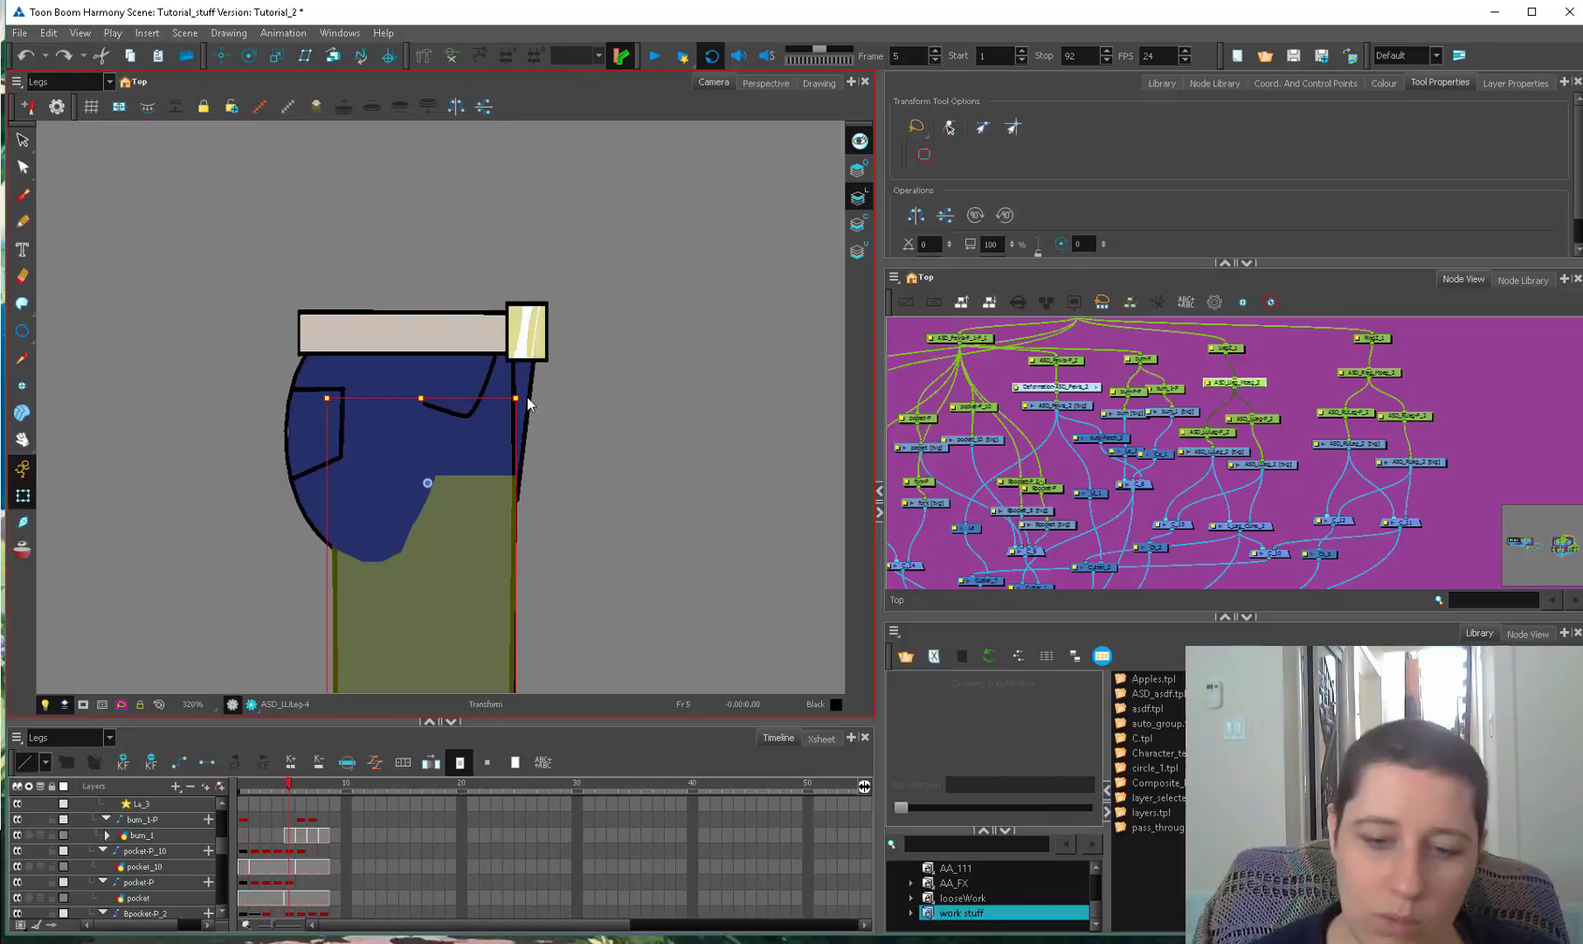
Rotate the left leg forward about the hip on frame 5 and undo the rotation.
mouse_move(528, 403)
mouse_down()
mouse_move(471, 307)
mouse_move(442, 293)
mouse_move(457, 309)
mouse_up()
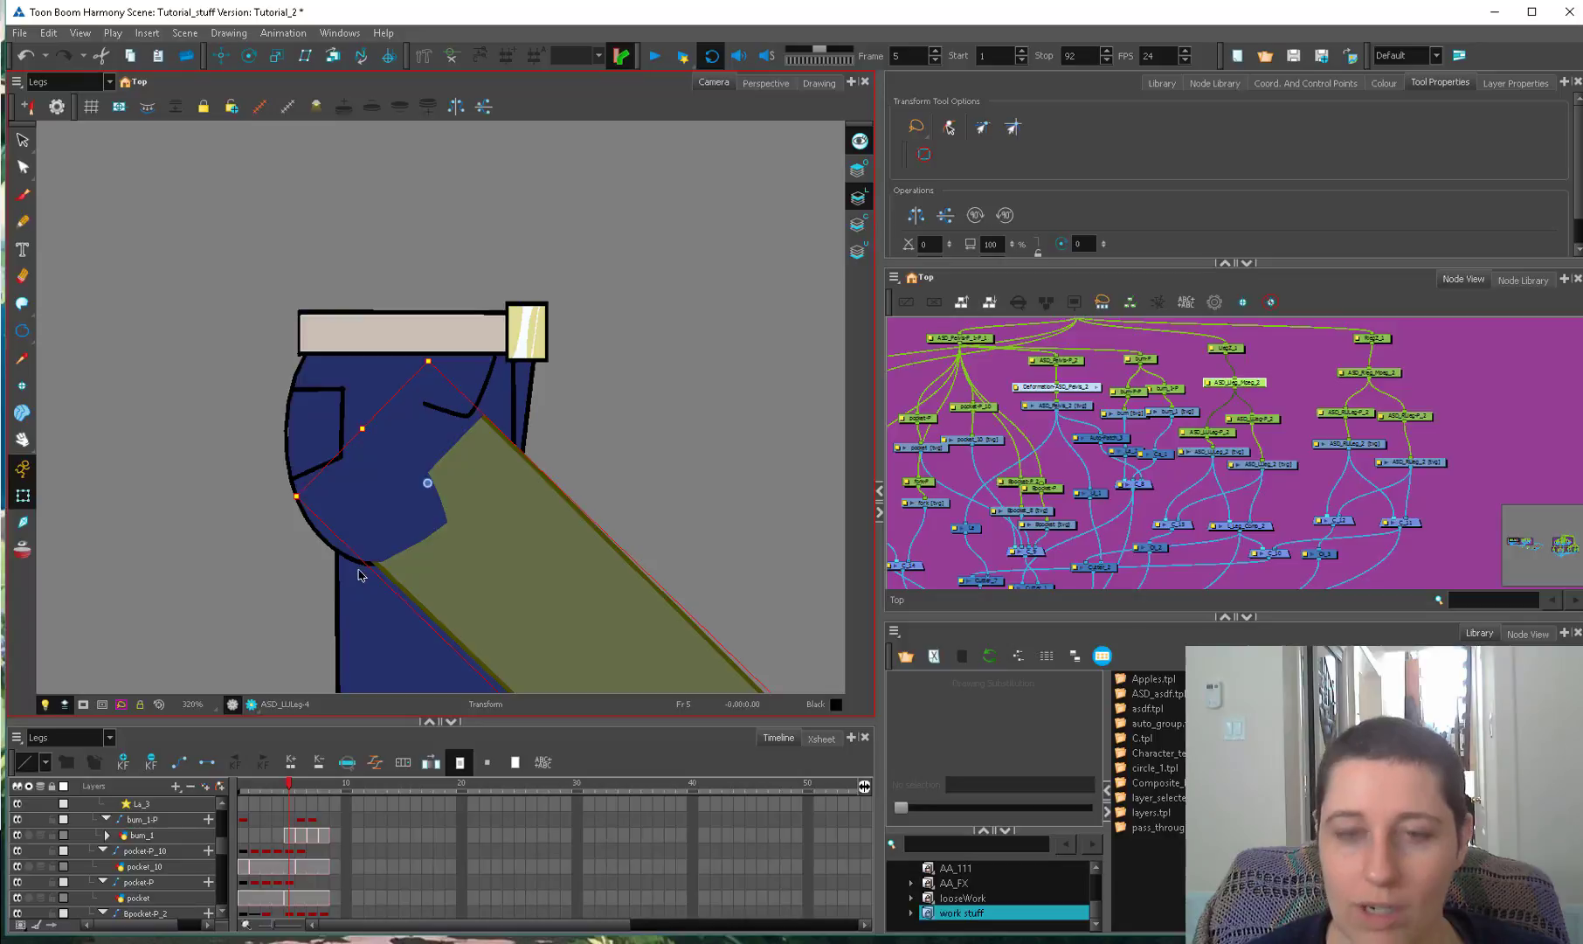
key(ctrl+z)
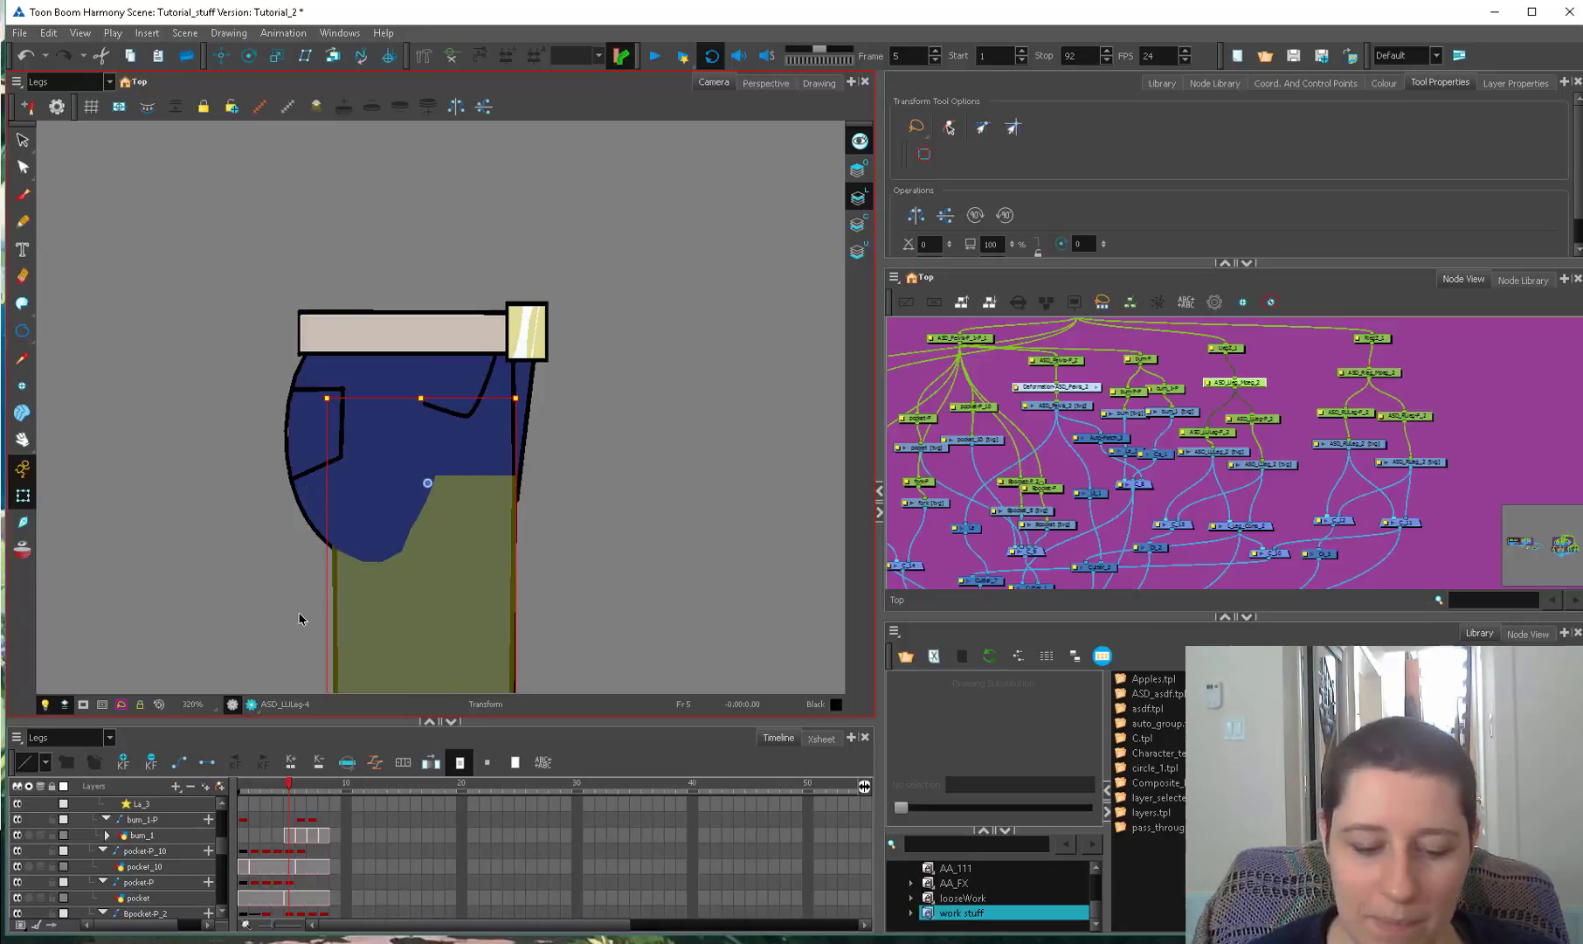
Move the outline along the pelvis drawing's bottom edge on frame 1 from the underlay art to the overlay art.
click(243, 799)
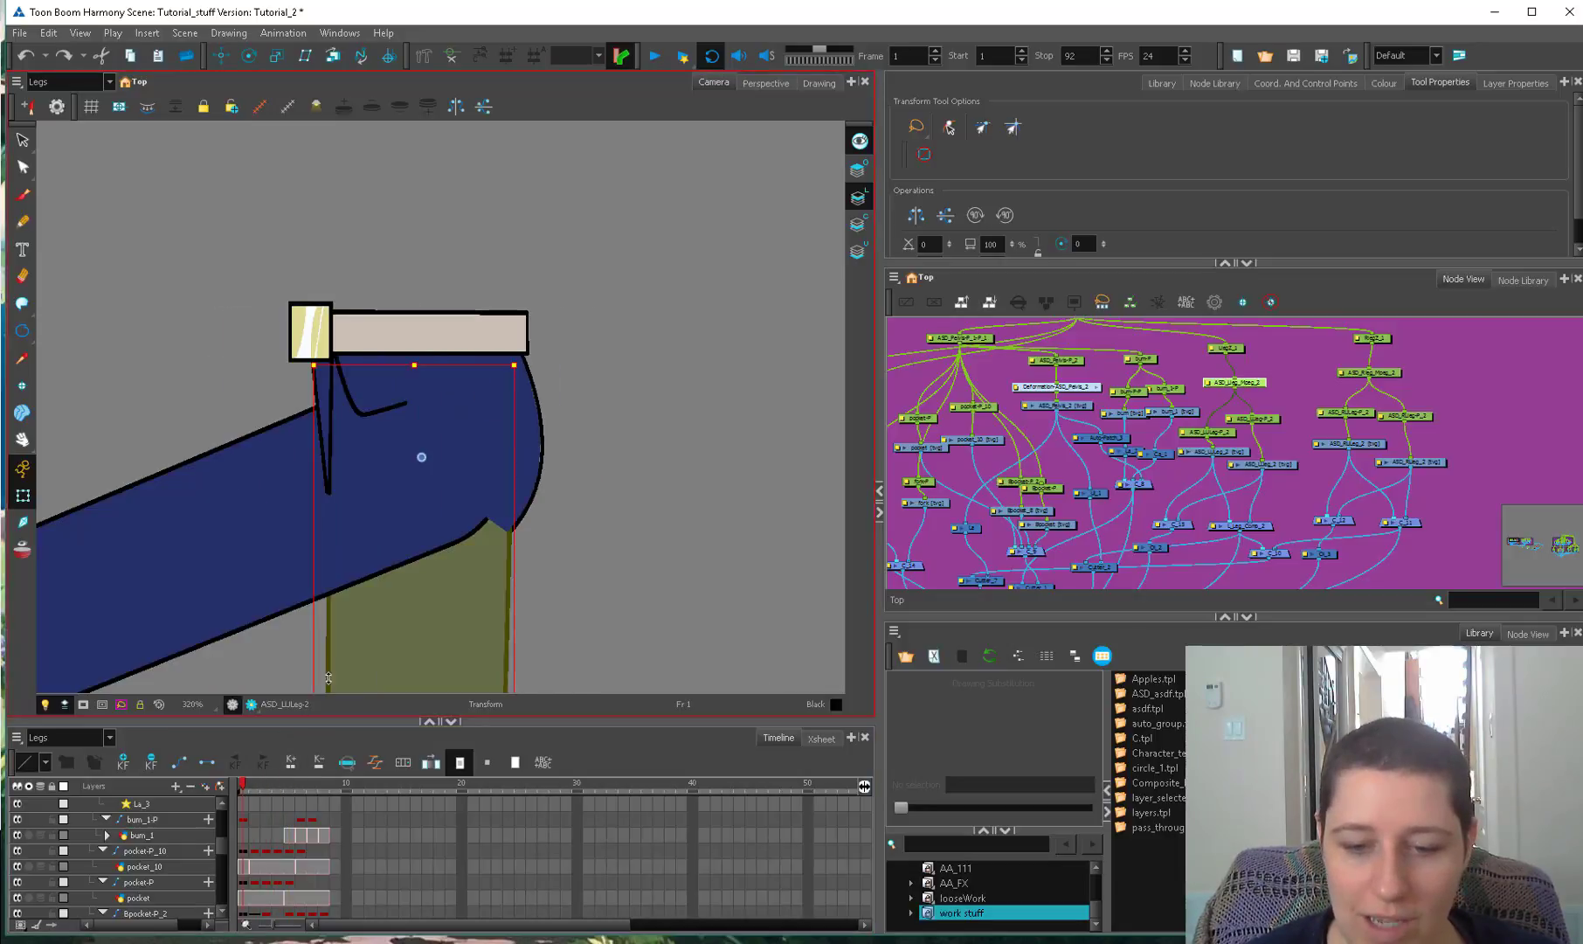
click(500, 585)
click(1073, 456)
click(1047, 407)
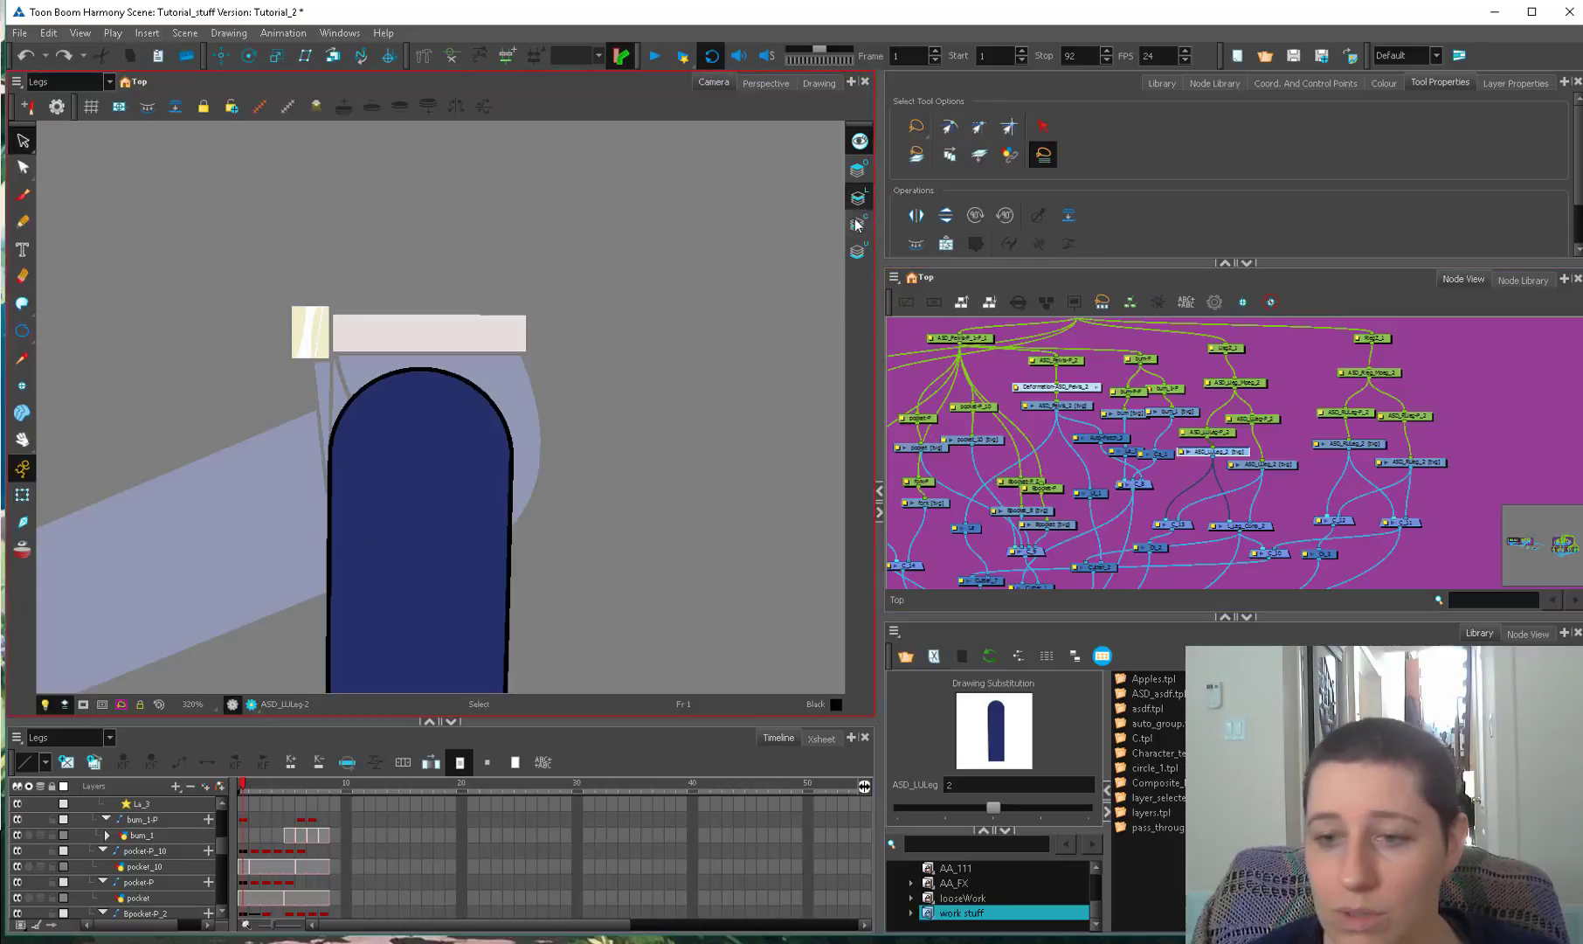
key(alt+s)
scroll(508, 438, up, 4)
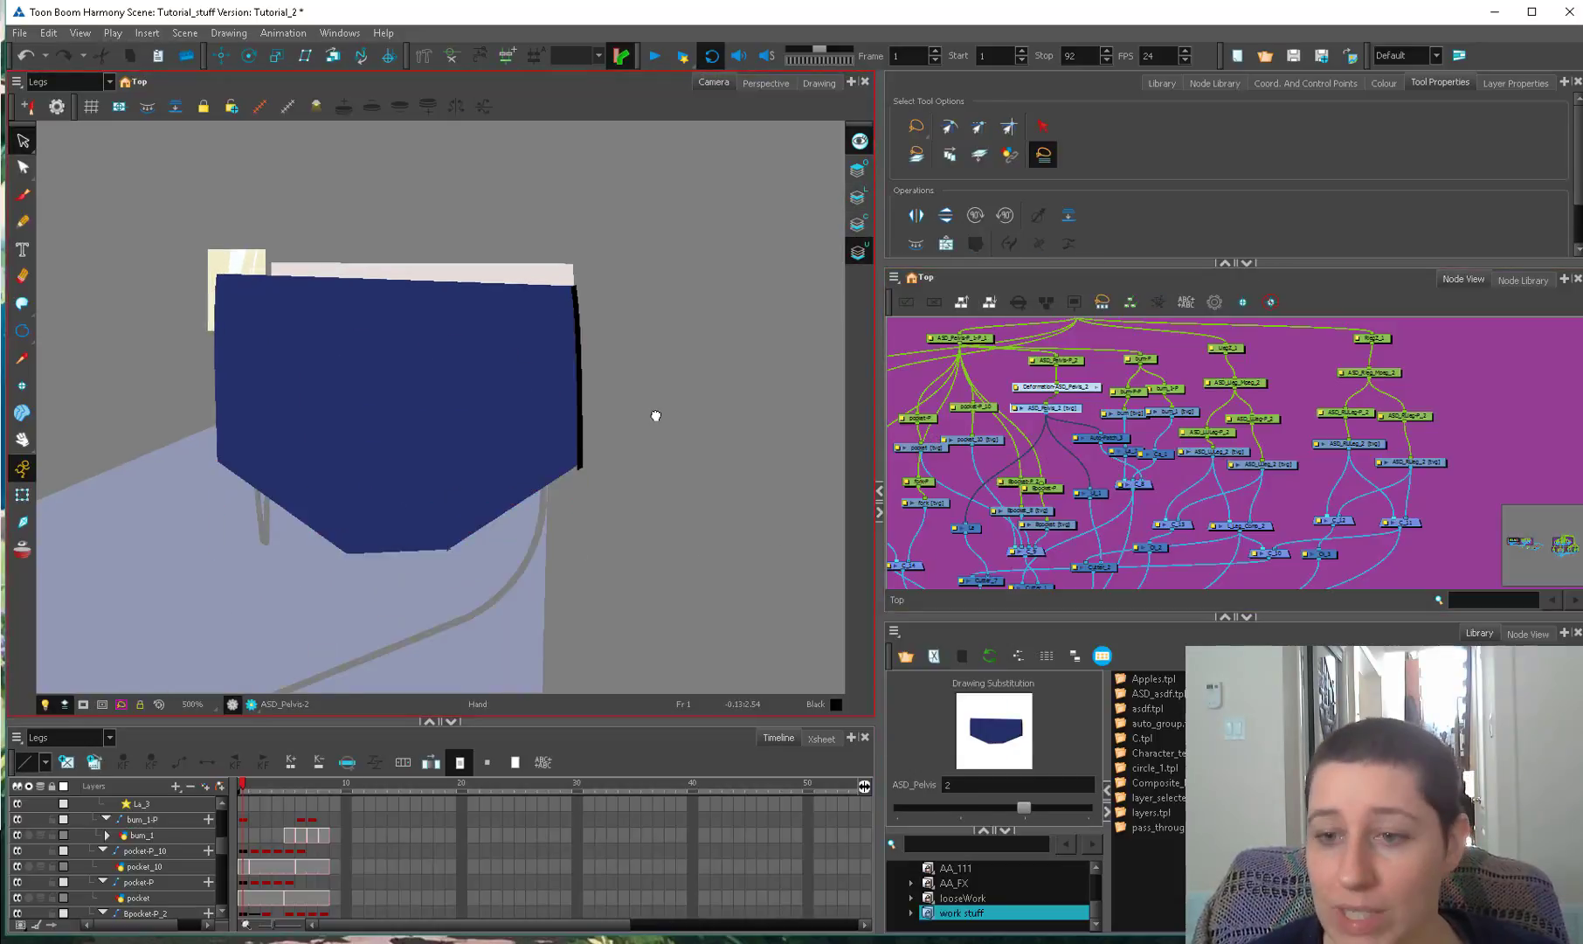
key(ctrl+a)
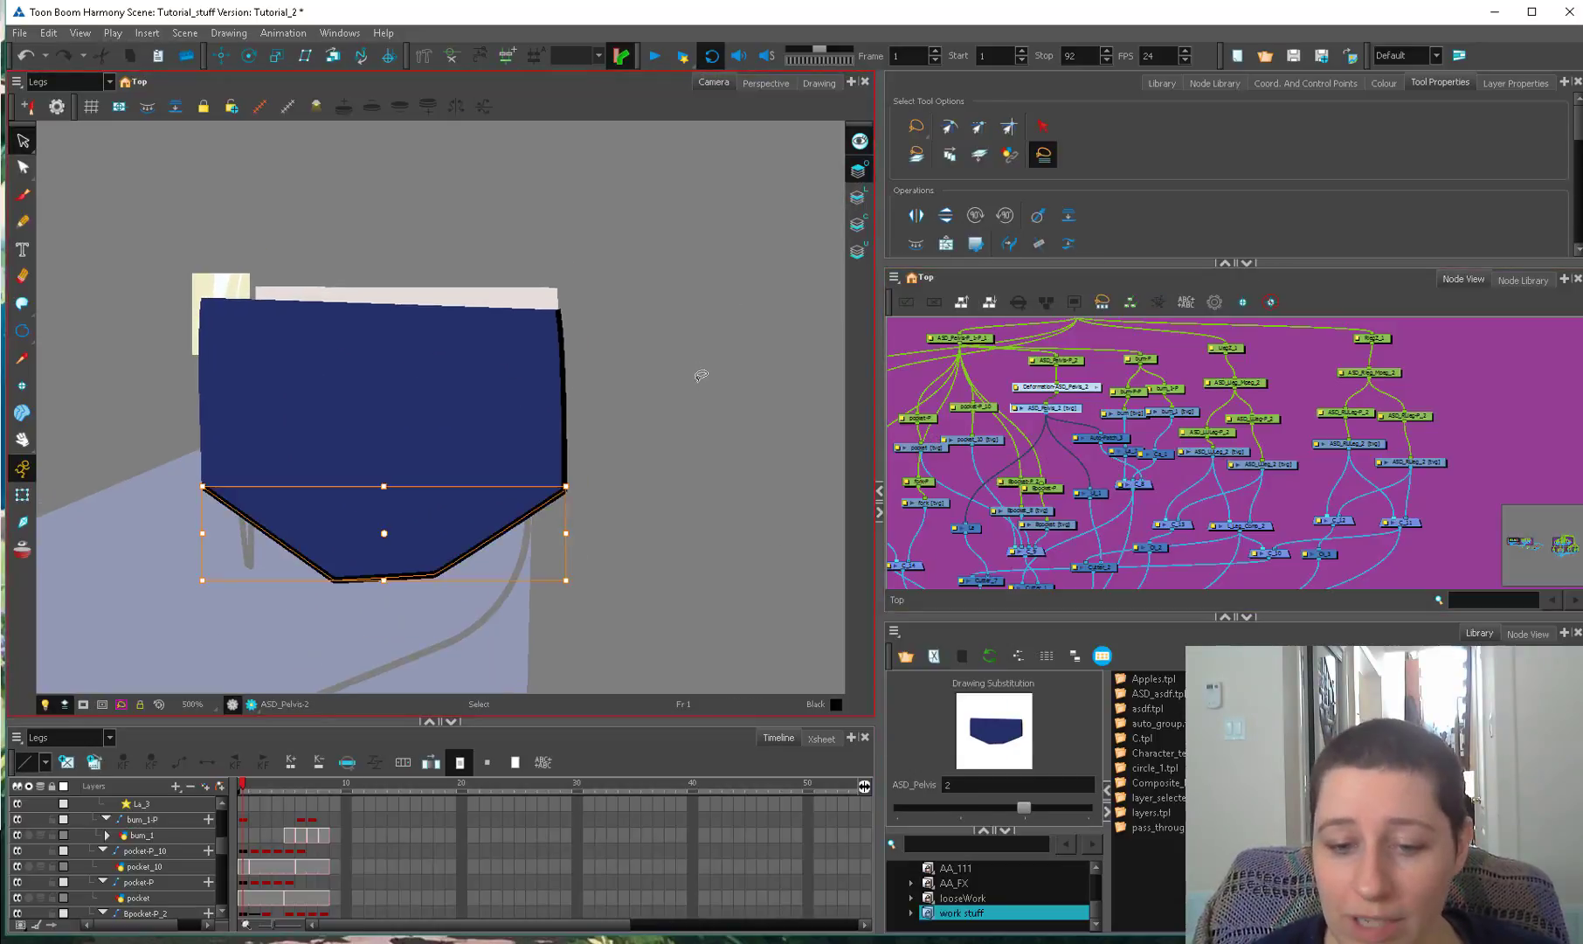
click(687, 413)
Place the Ol_6 overlay selector node beside the Ul_1 underlay selector and connect the pelvis drawing to it.
drag(878, 608, 1061, 498)
drag(1213, 490, 1065, 541)
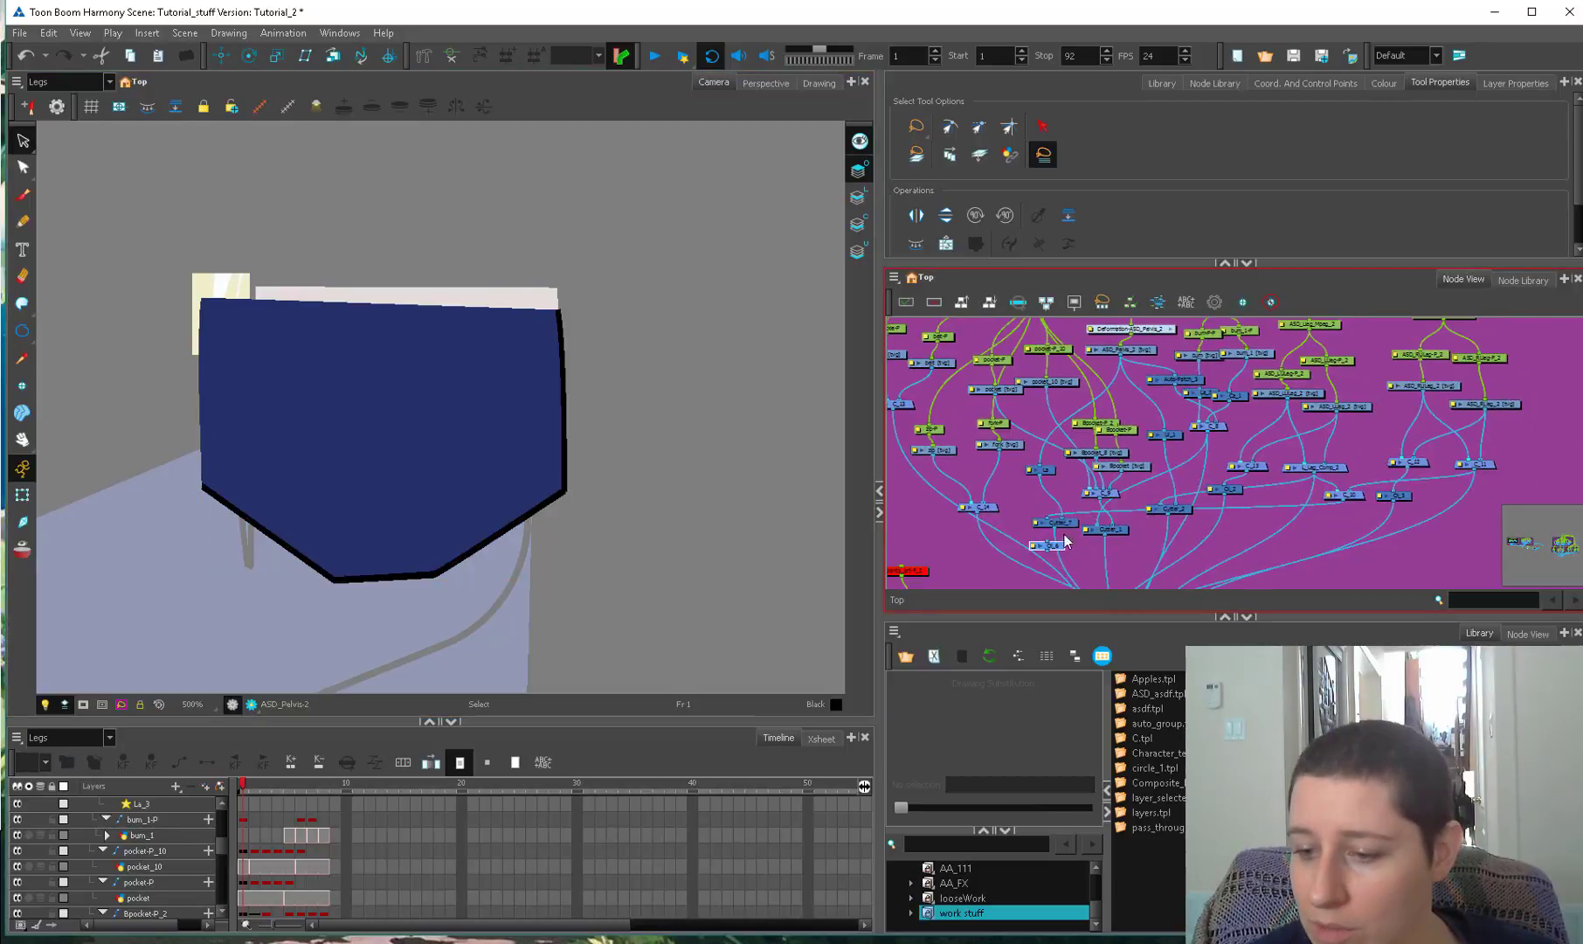
scroll(1136, 437, up, 2)
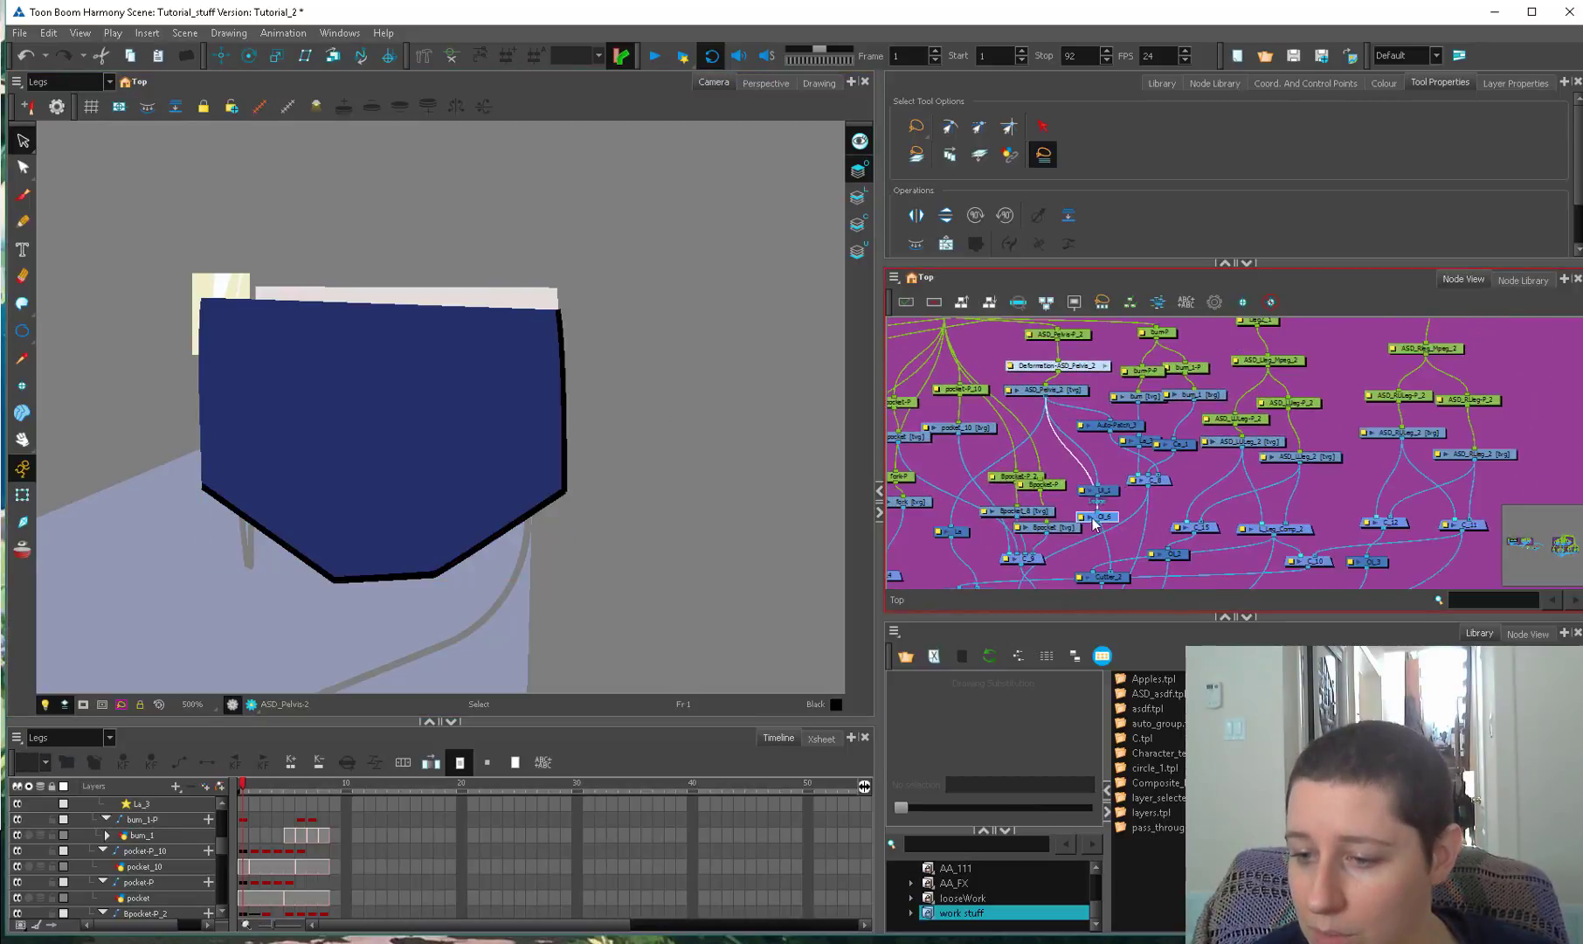
scroll(1133, 508, up, 2)
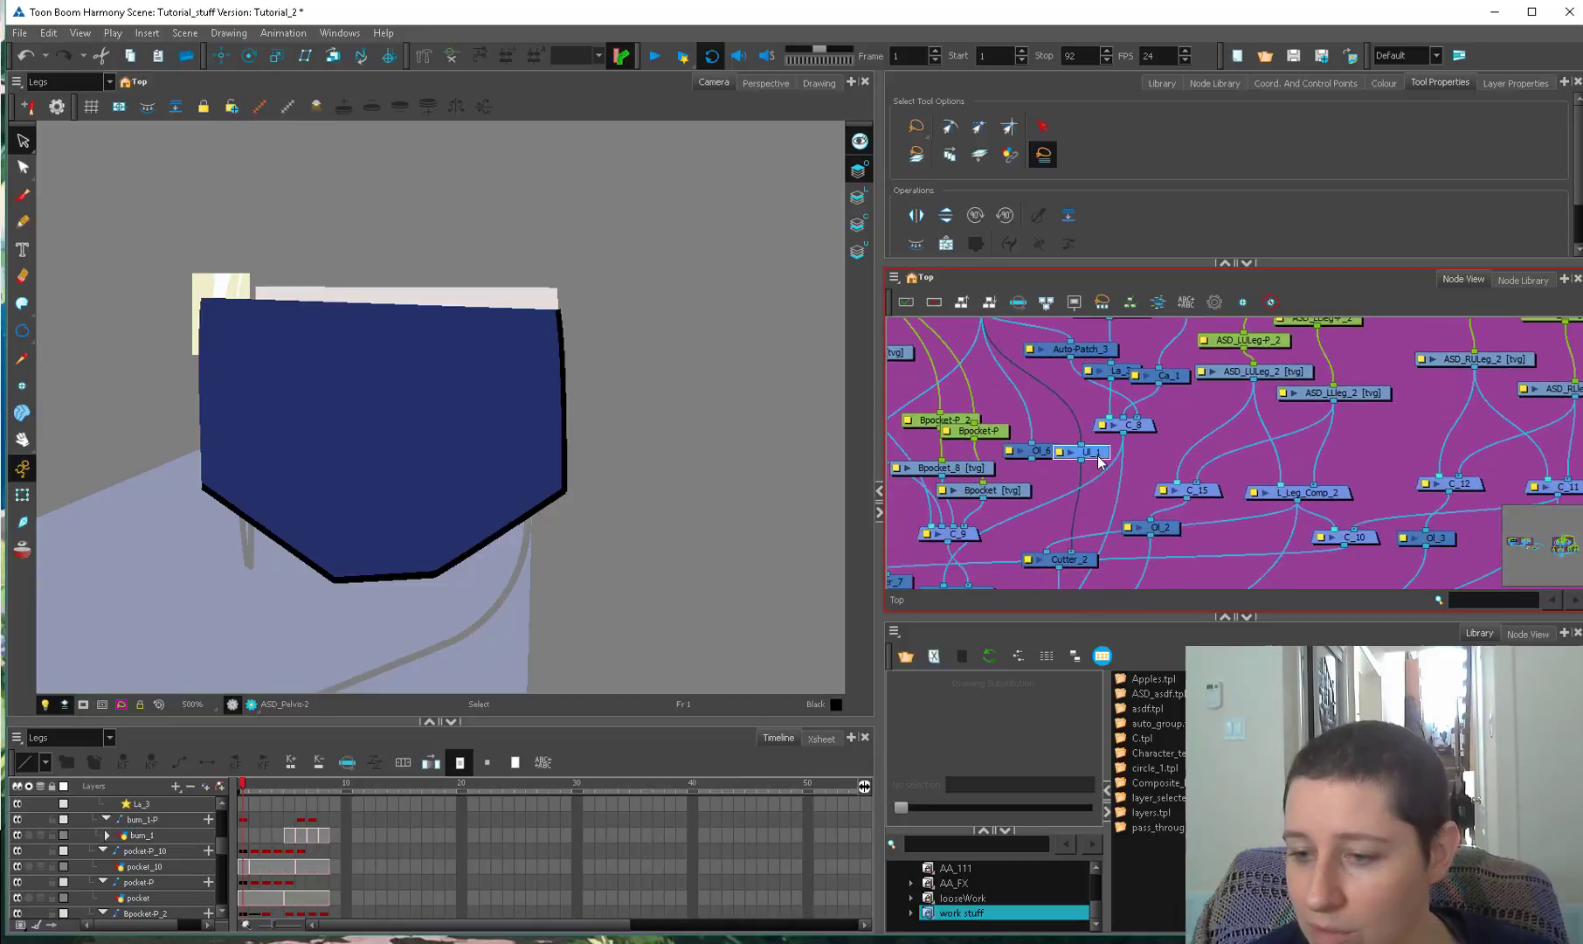
click(1042, 453)
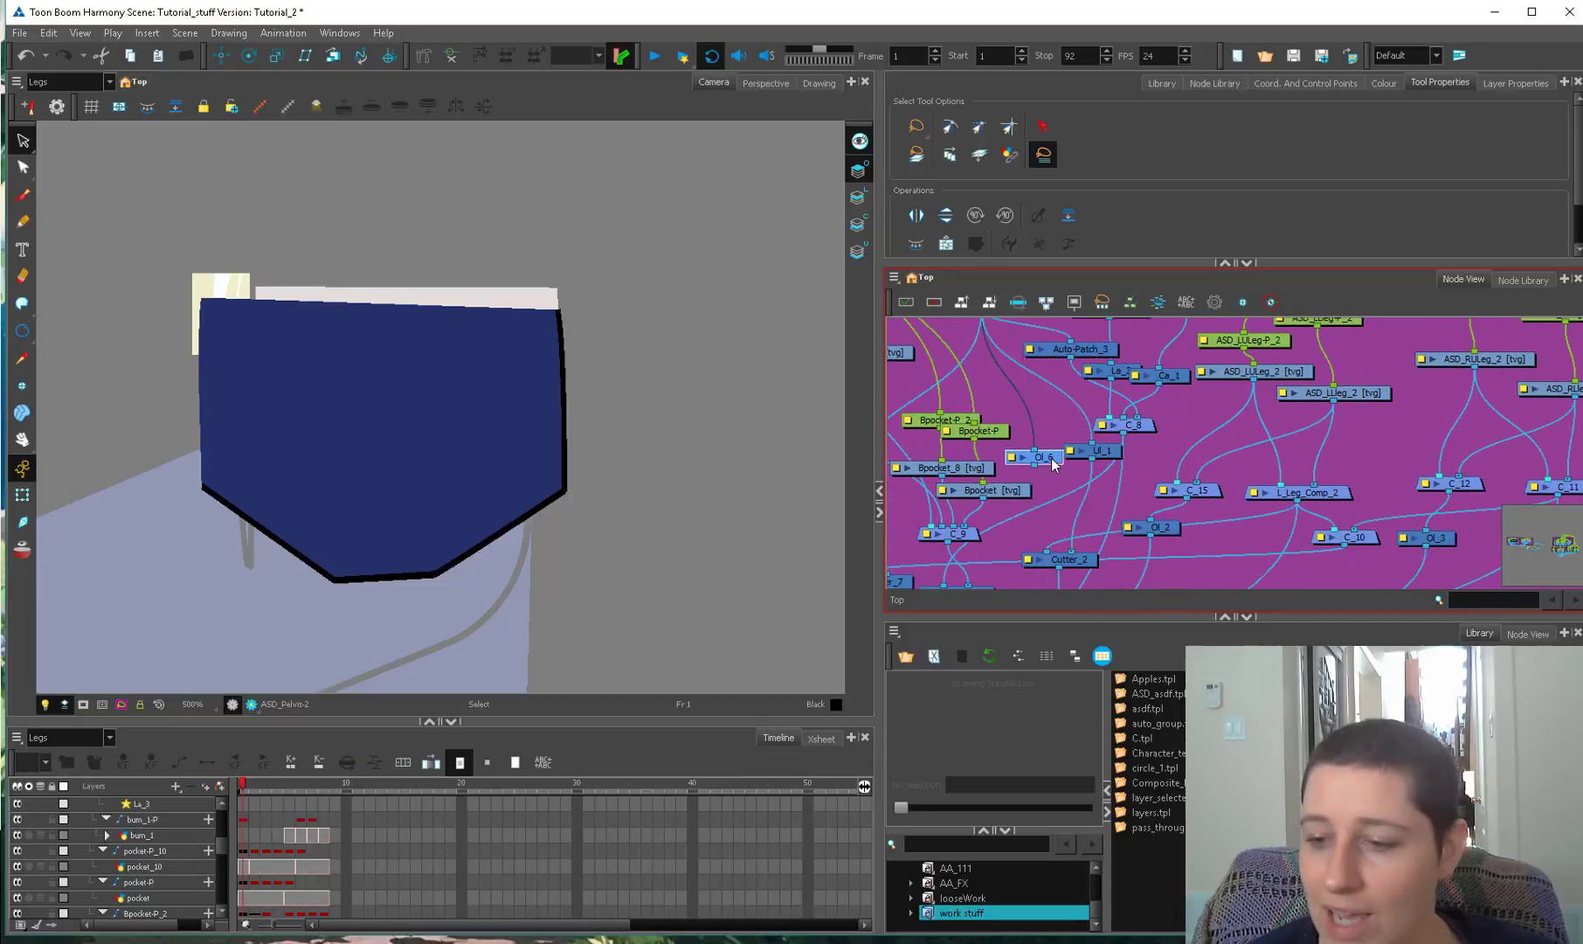
Add a copy of the cutter node under the Ol_6 overlay and connect Ol_6 and the C_11 leg composite to it.
scroll(1075, 481, down, 2)
click(1078, 486)
scroll(1078, 437, down, 4)
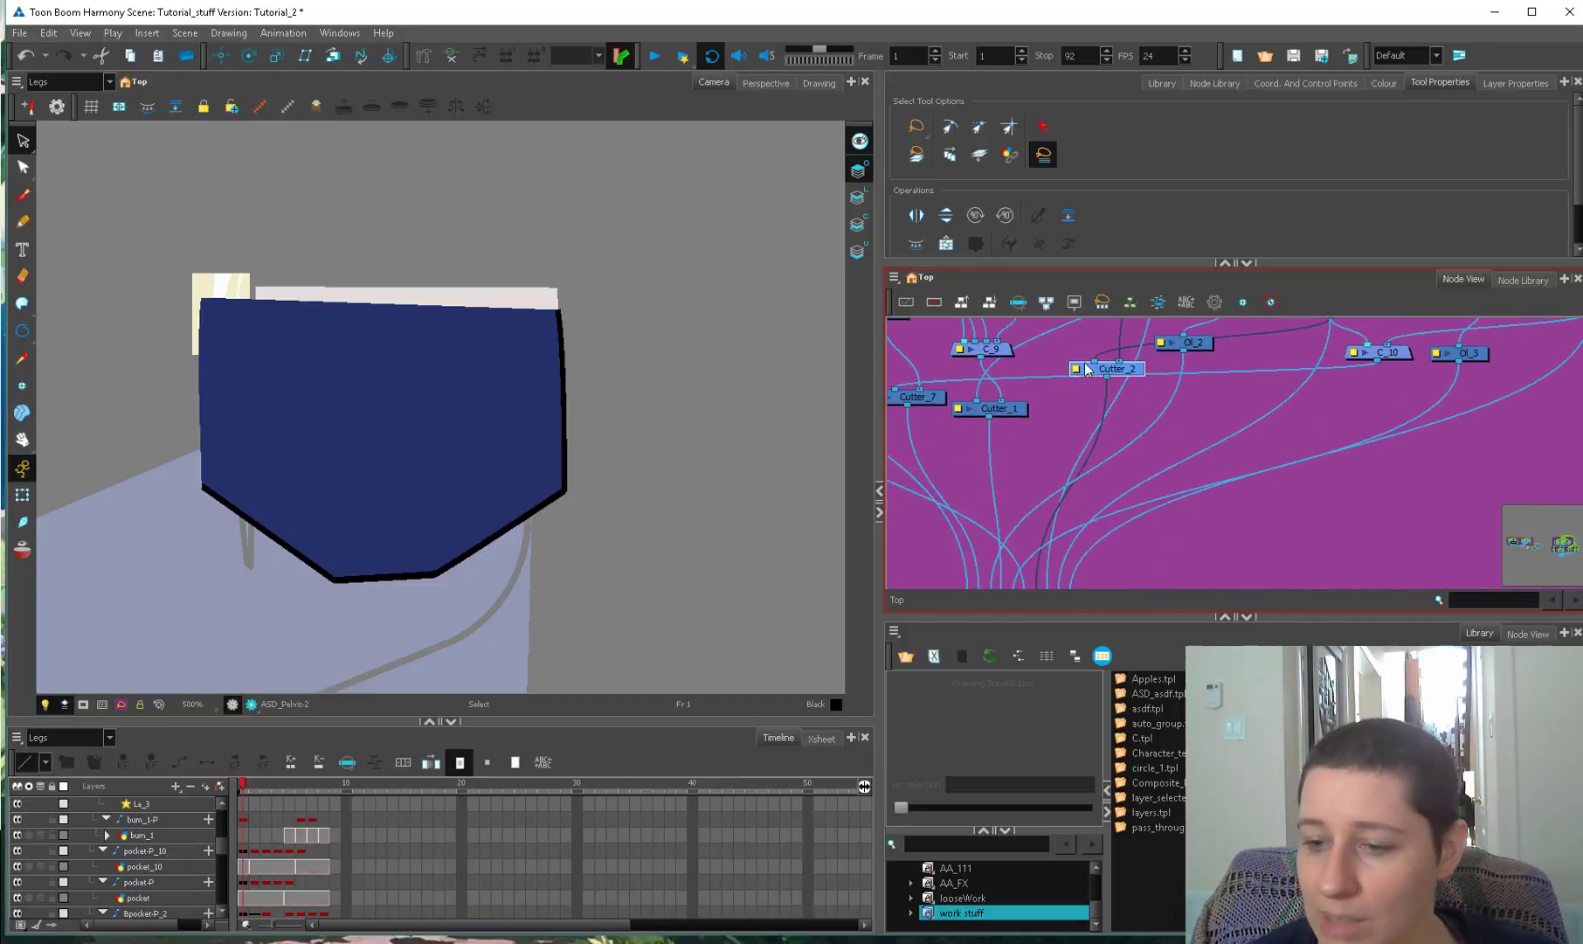
scroll(1078, 358, down, 2)
click(1257, 412)
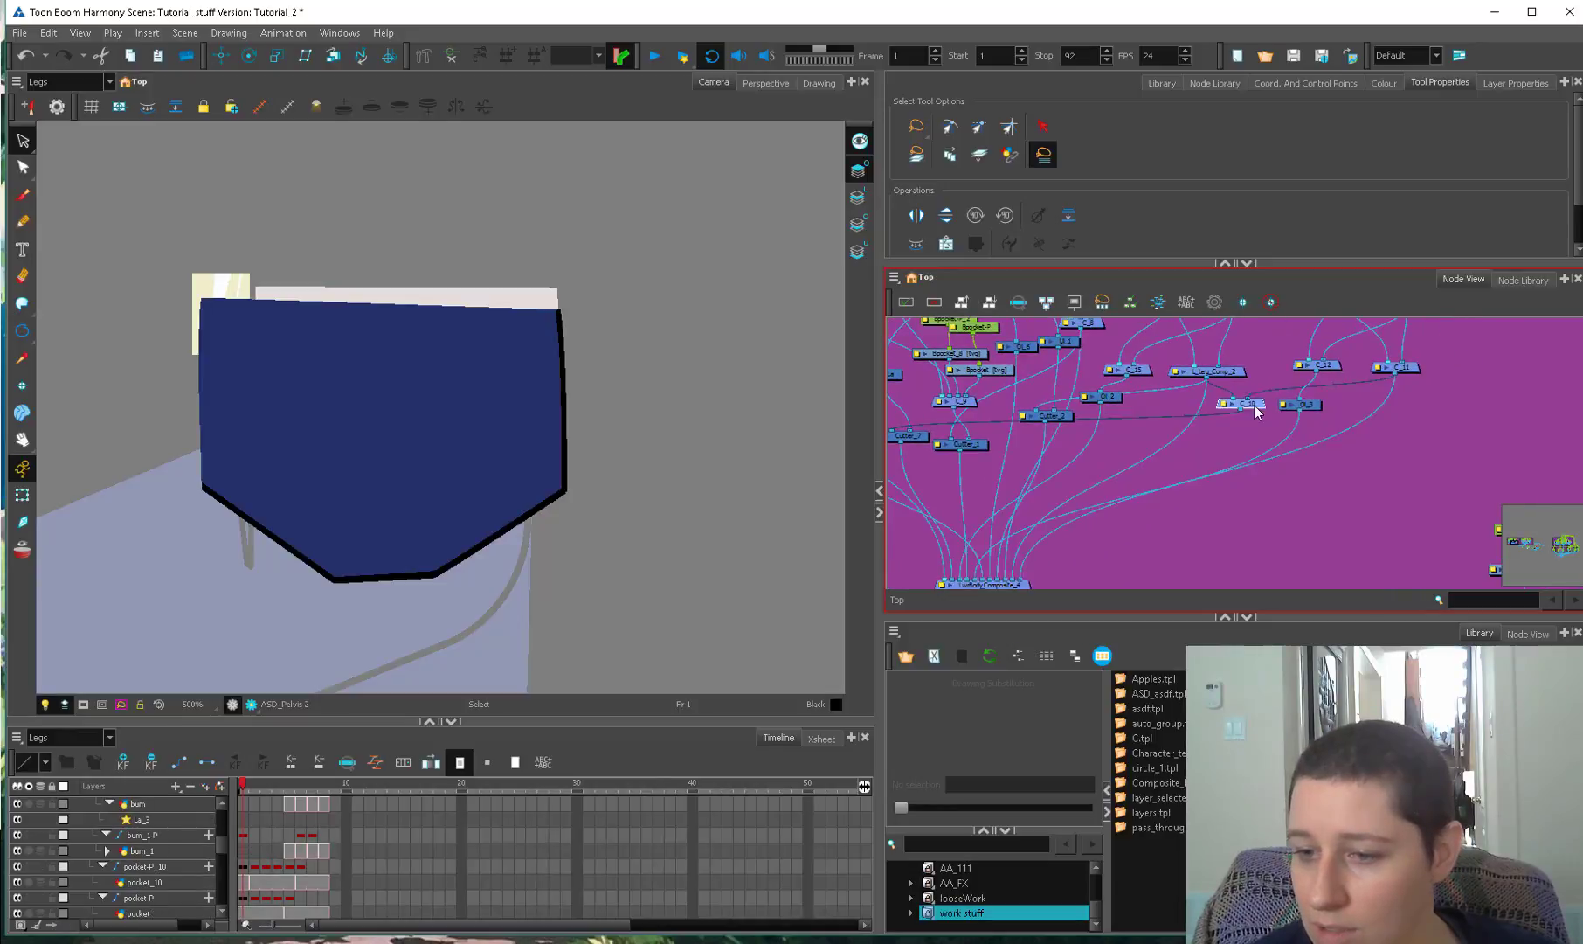
scroll(1016, 455, up, 3)
click(1326, 464)
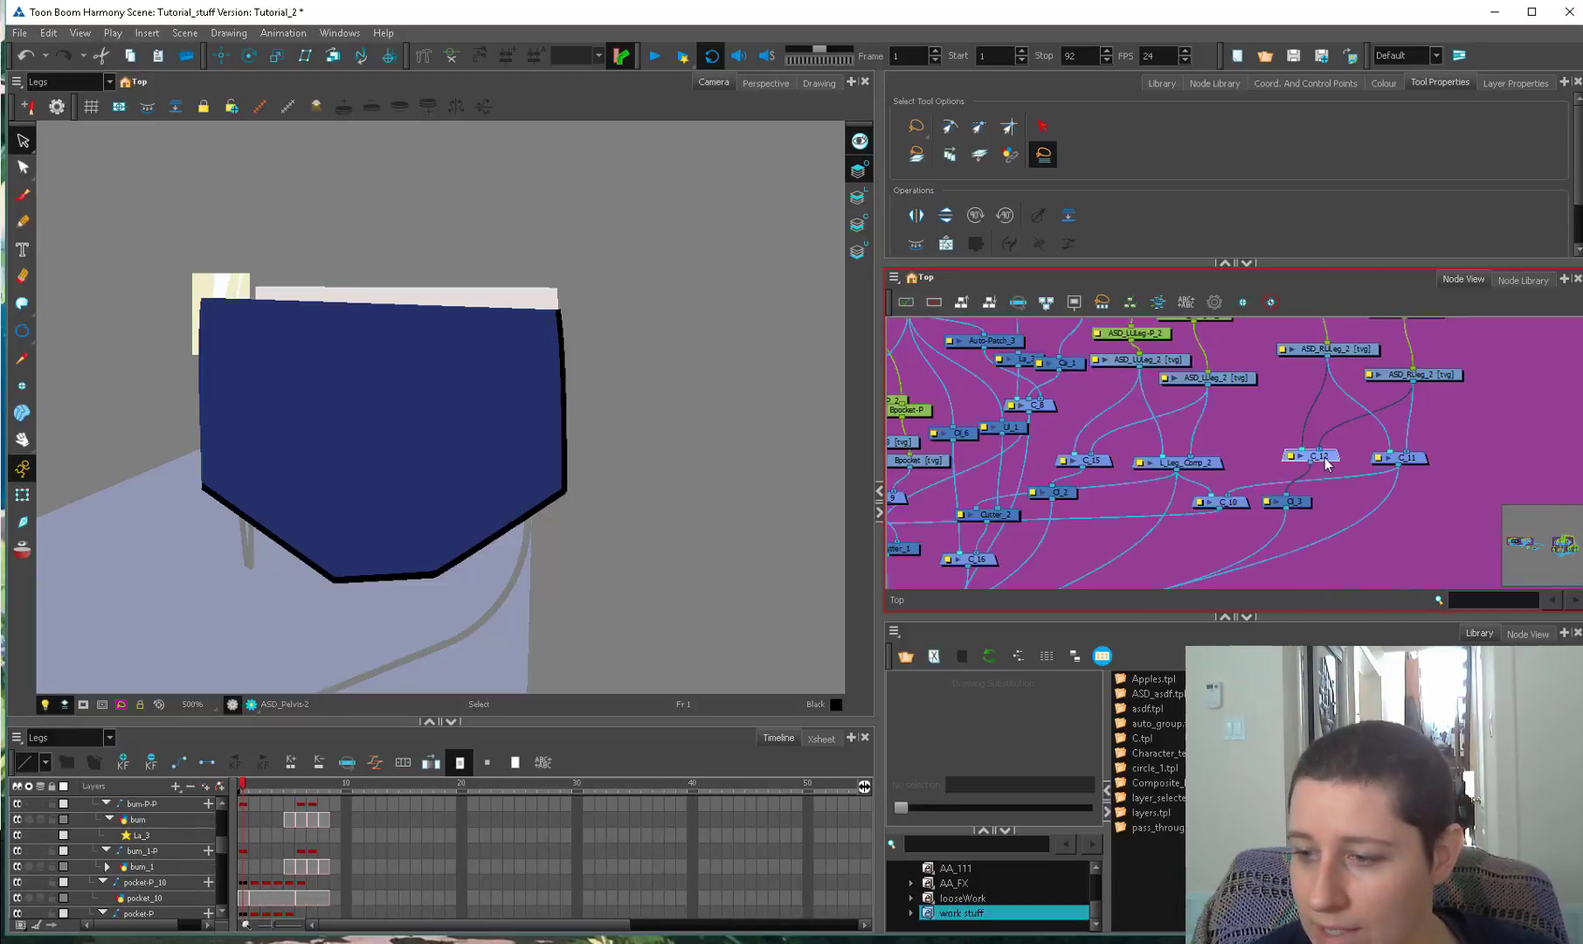
drag(1414, 465, 1418, 468)
drag(1214, 468, 1216, 462)
key(ctrl+v)
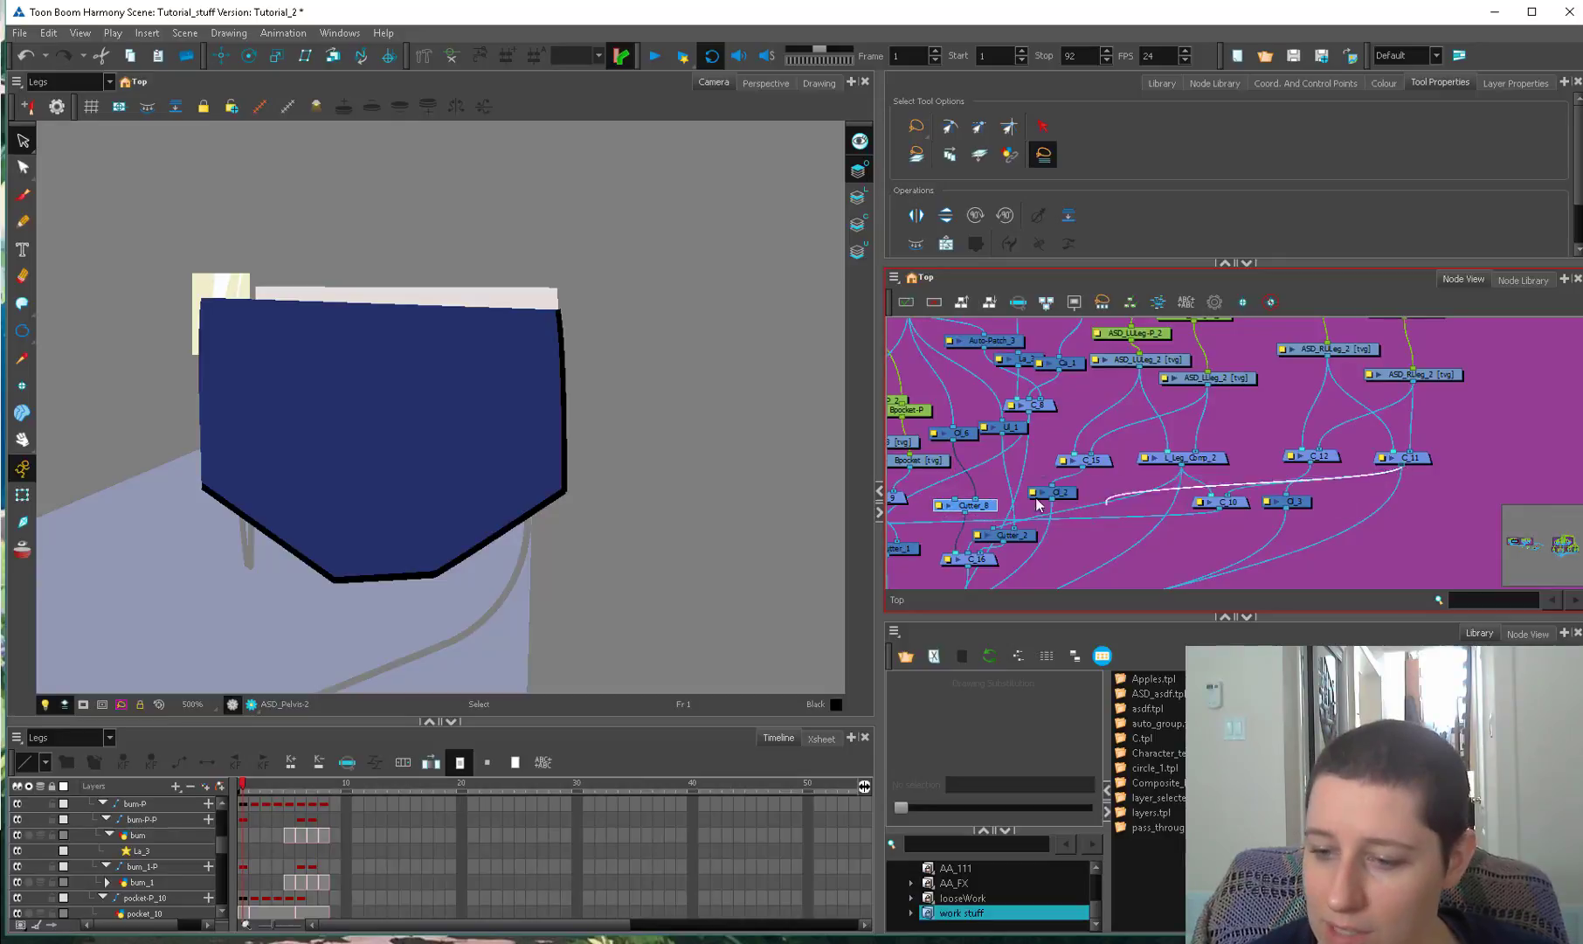
Pull the lower points of the pelvis deformation curve down on frame 1 into a rounded bottom edge.
key(shift+t)
click(560, 562)
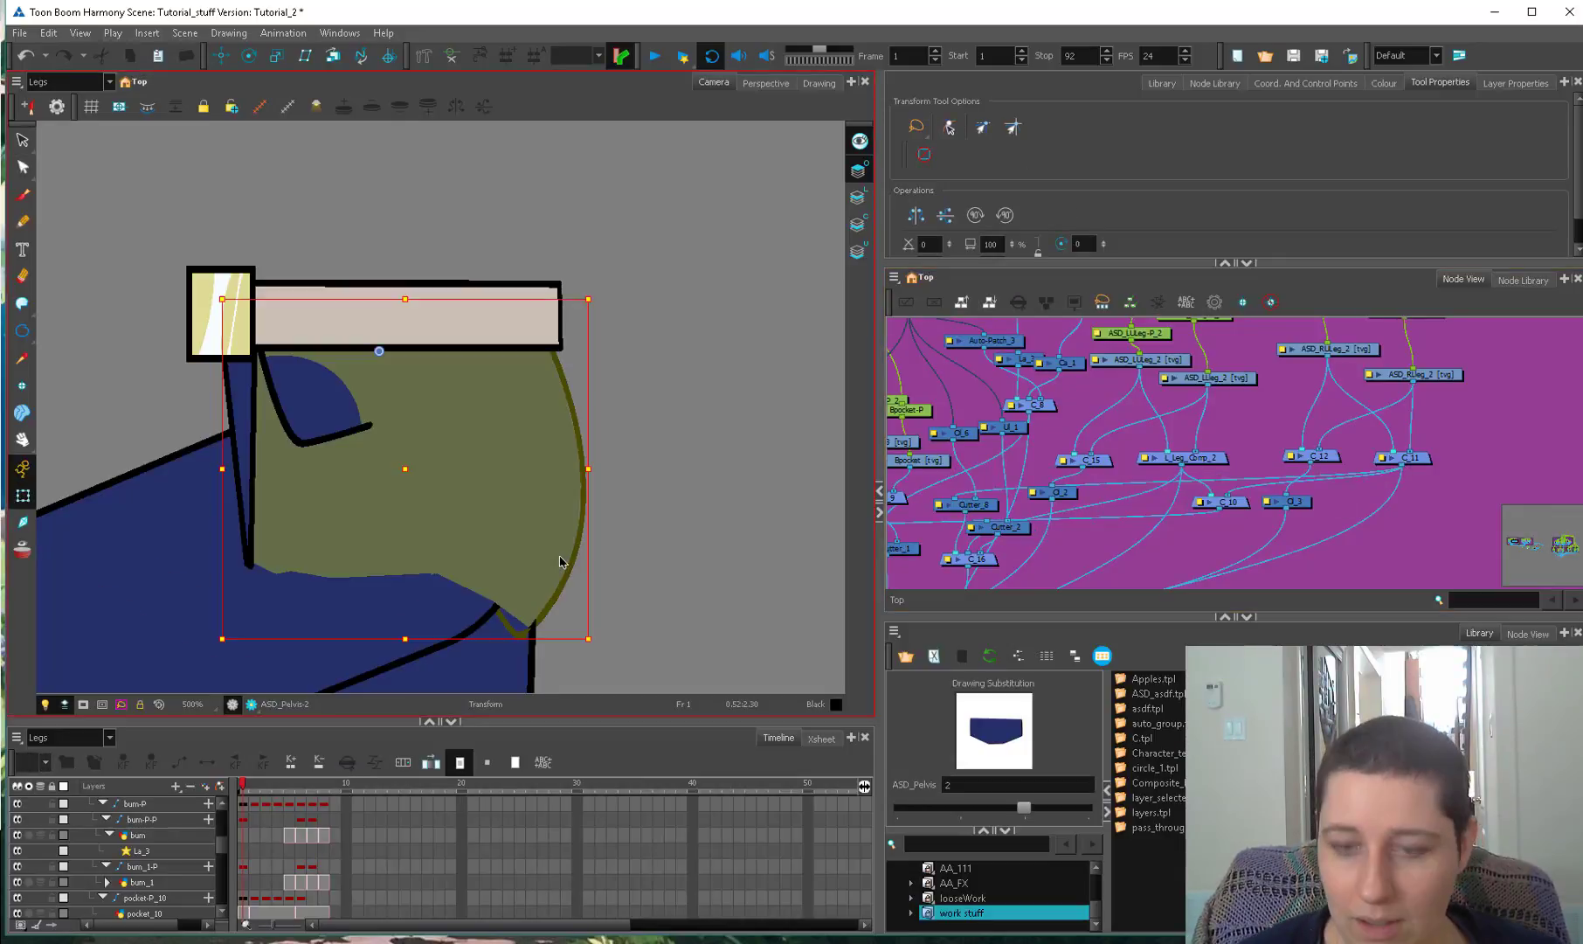
click(451, 58)
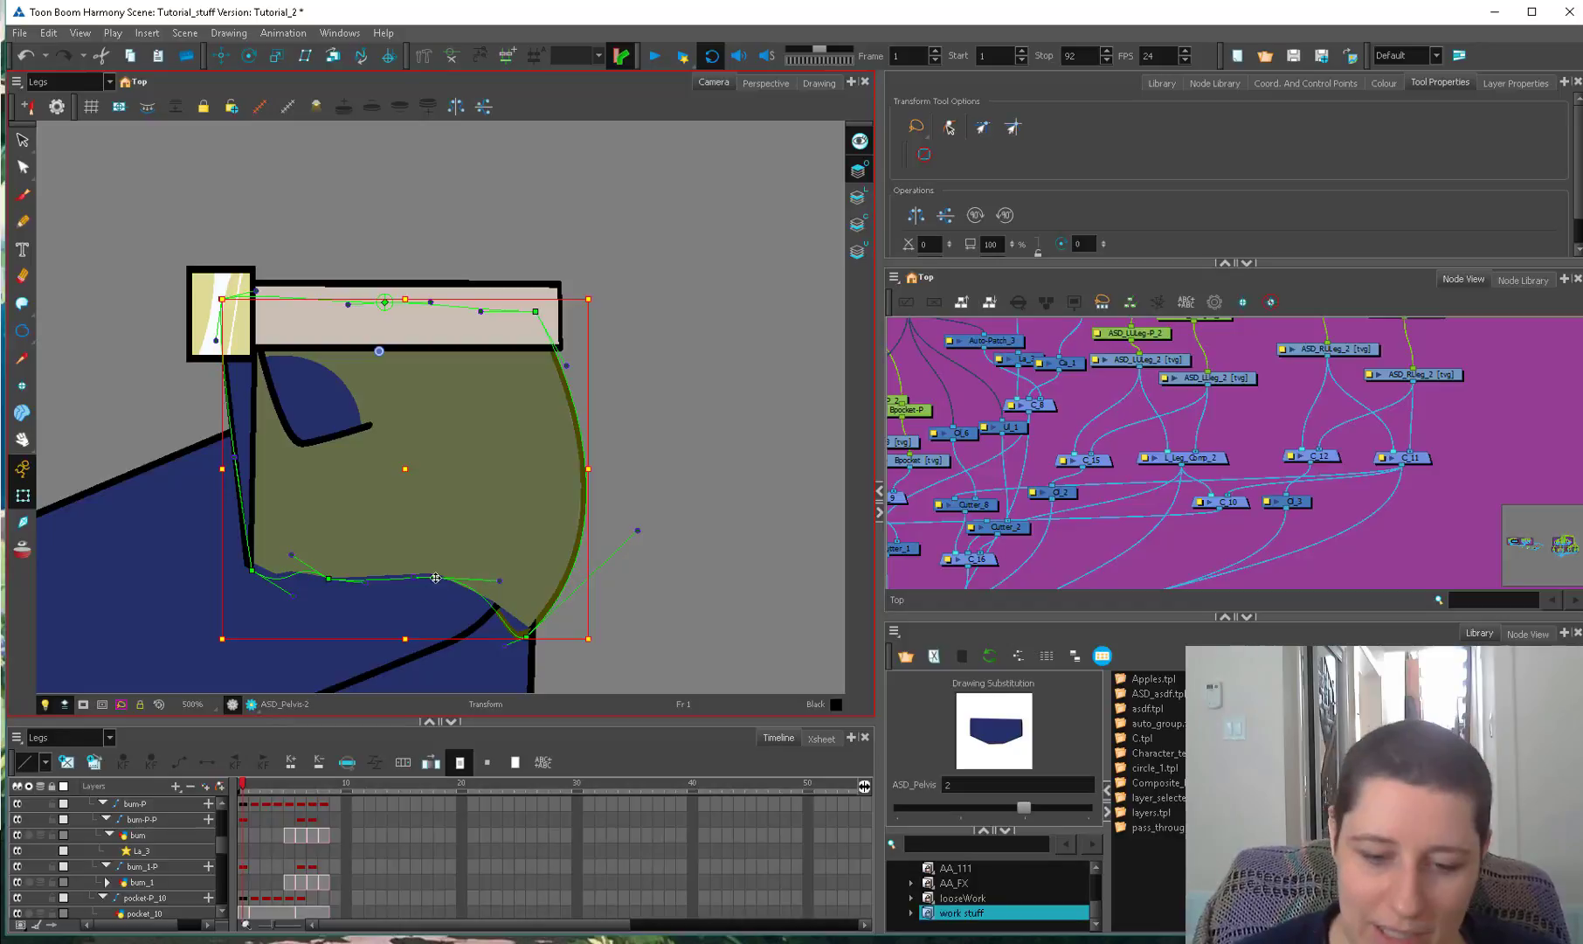
mouse_move(436, 578)
mouse_down()
mouse_move(418, 643)
mouse_move(503, 656)
mouse_up()
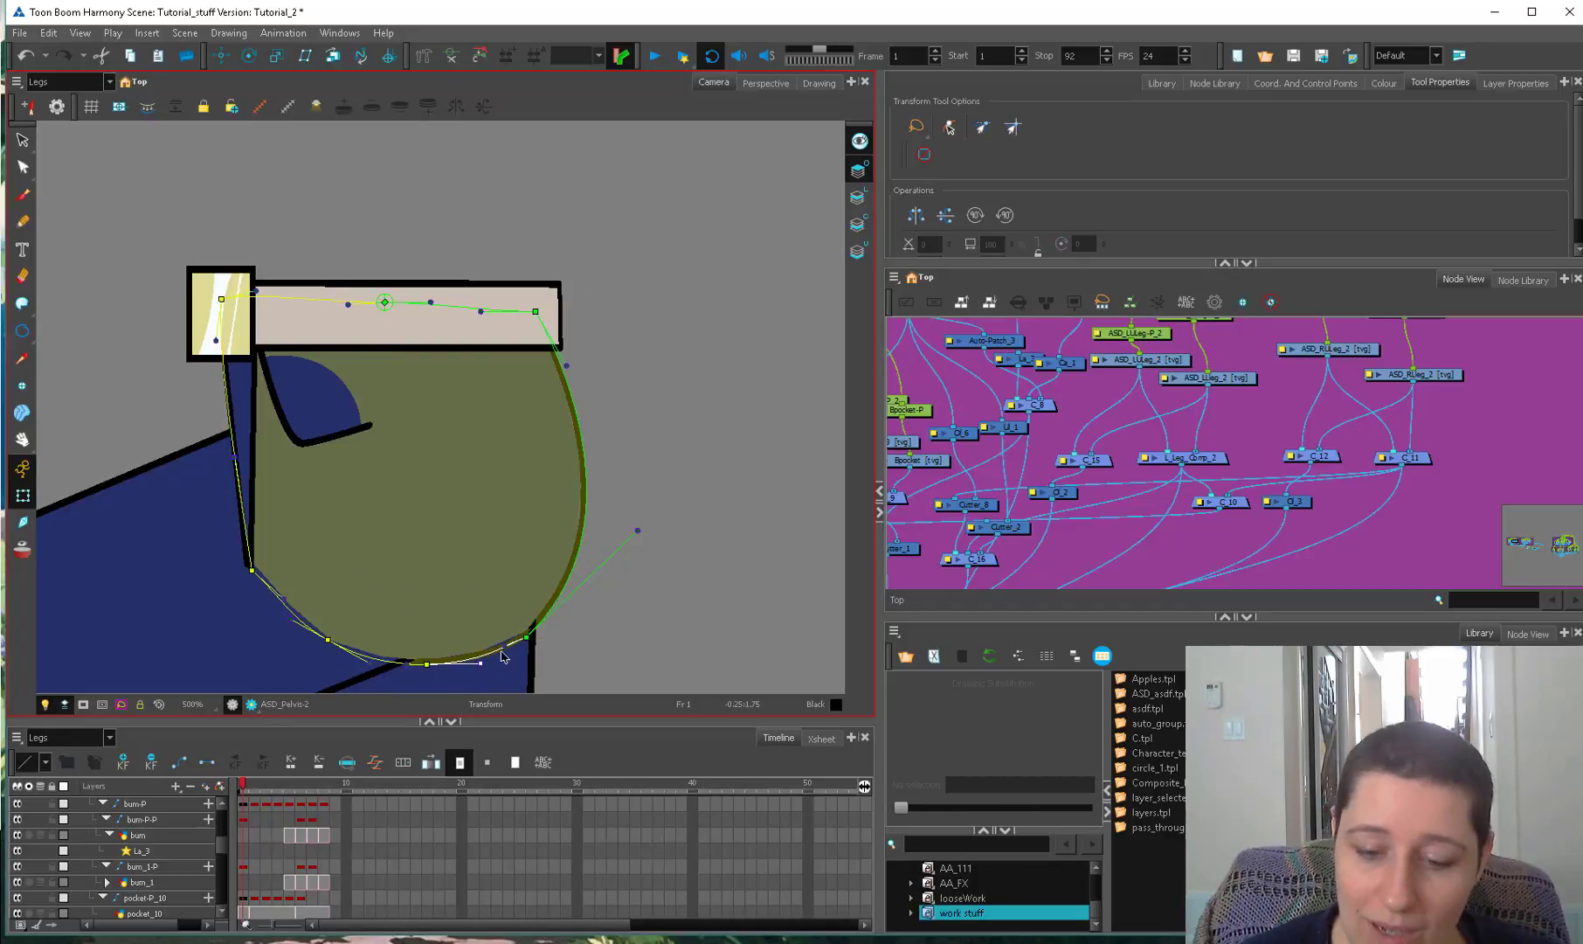
key(2)
key(2)
key(2)
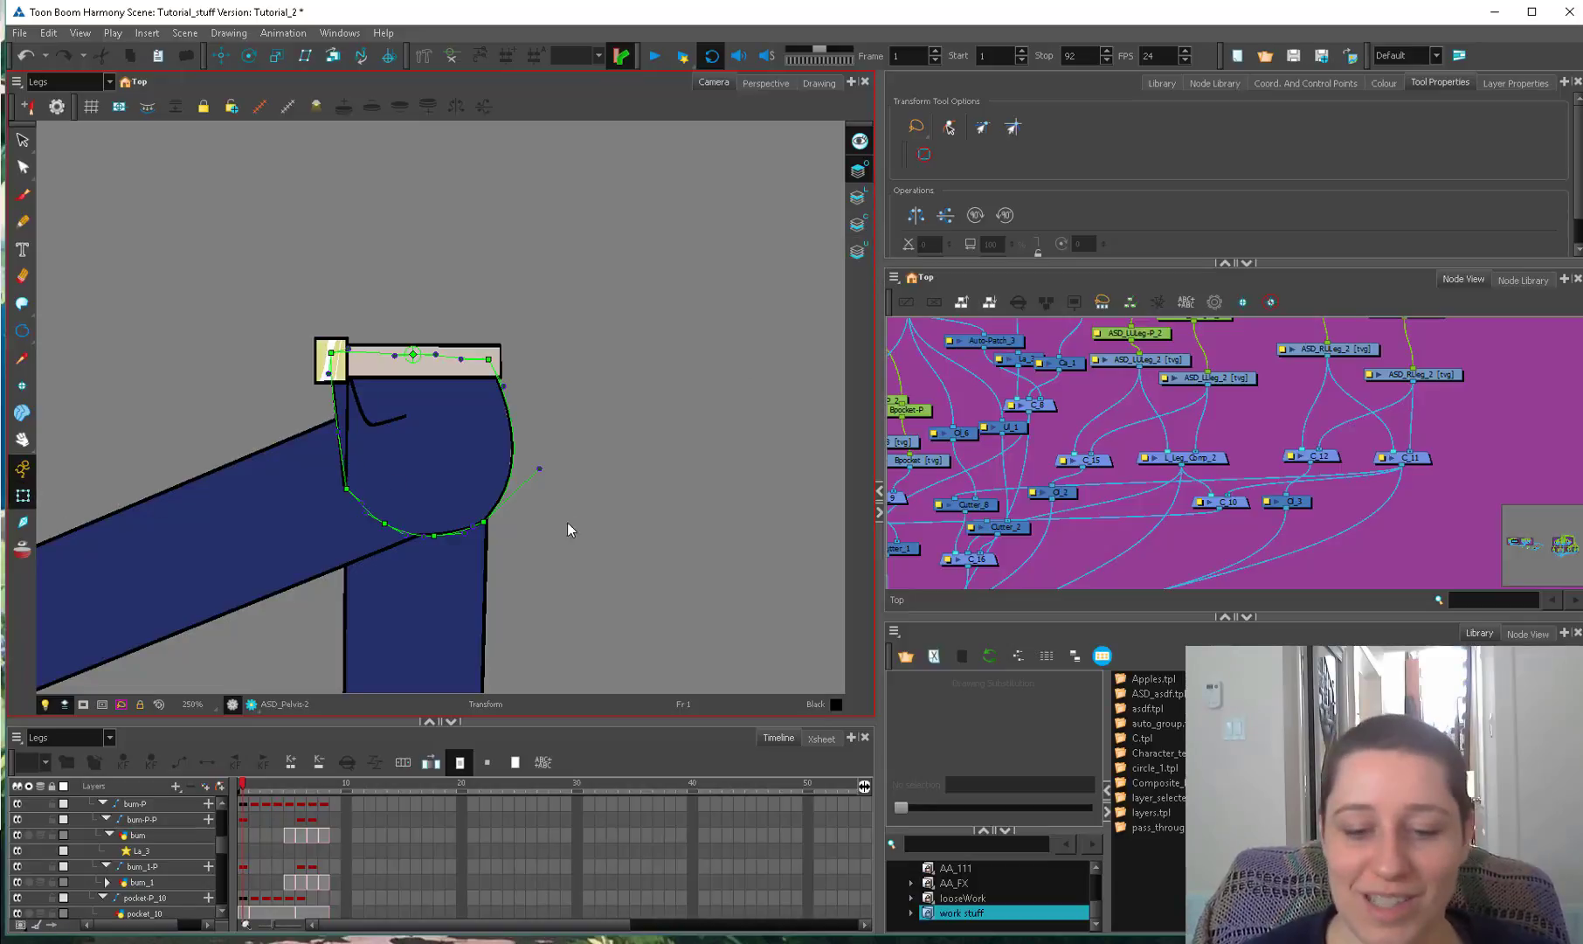
click(518, 465)
click(538, 465)
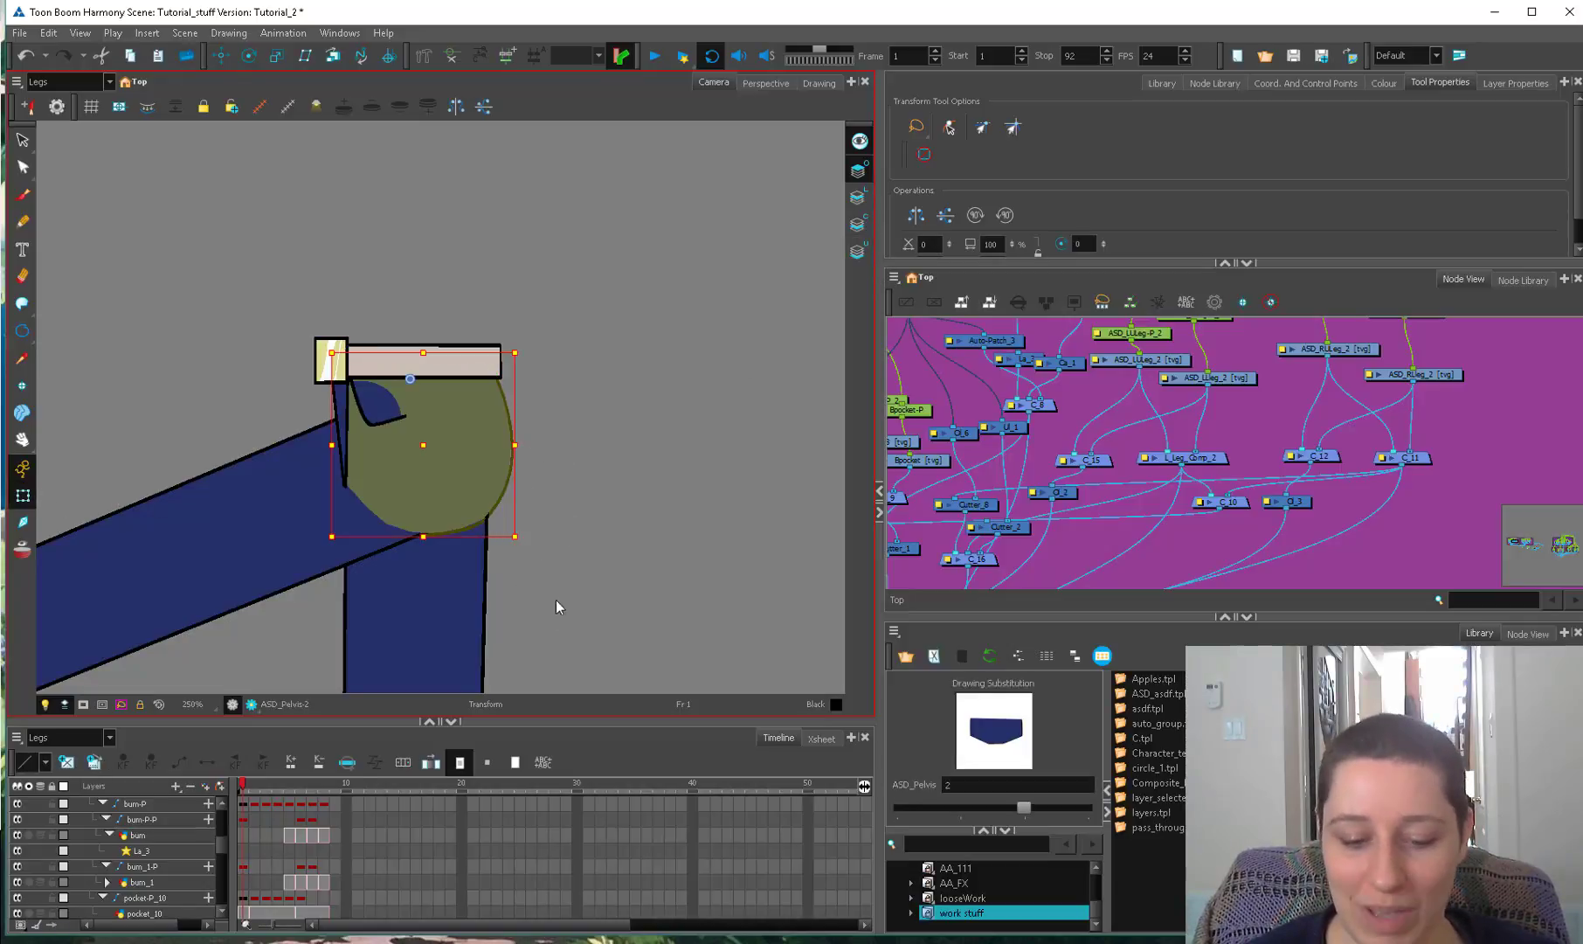
Examine how the pelvis meets the upper legs on frames 3 and 5 of the pants.
mouse_move(244, 785)
mouse_down()
mouse_move(288, 793)
mouse_move(266, 795)
mouse_up()
click(354, 642)
drag(357, 644, 382, 654)
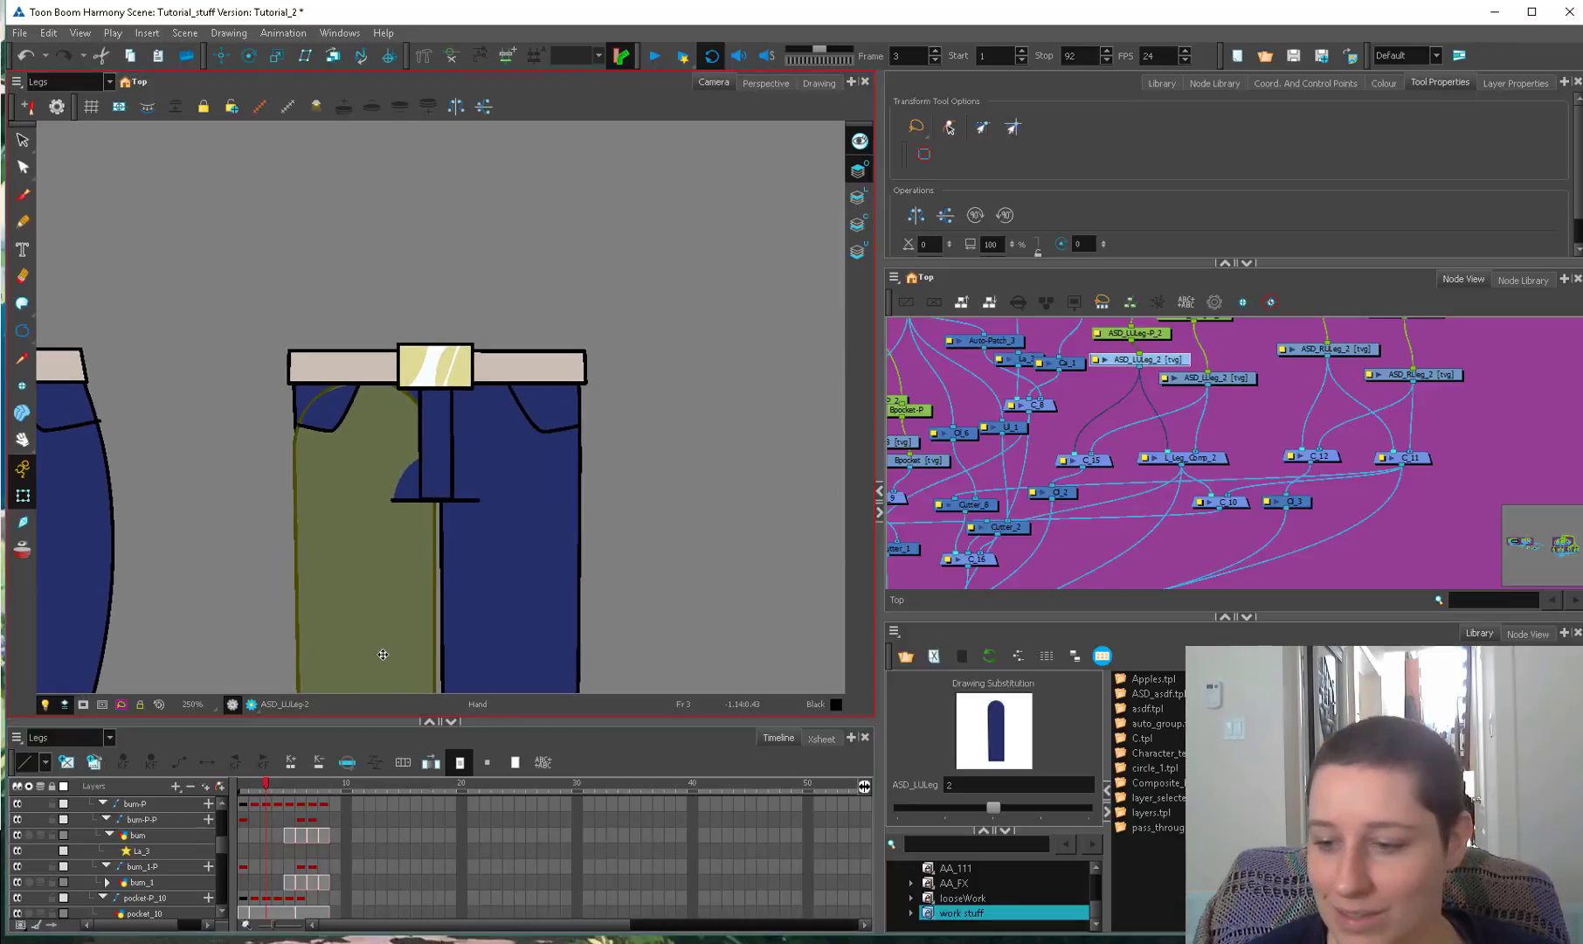
scroll(383, 655, down, 3)
key(period)
key(period)
click(437, 494)
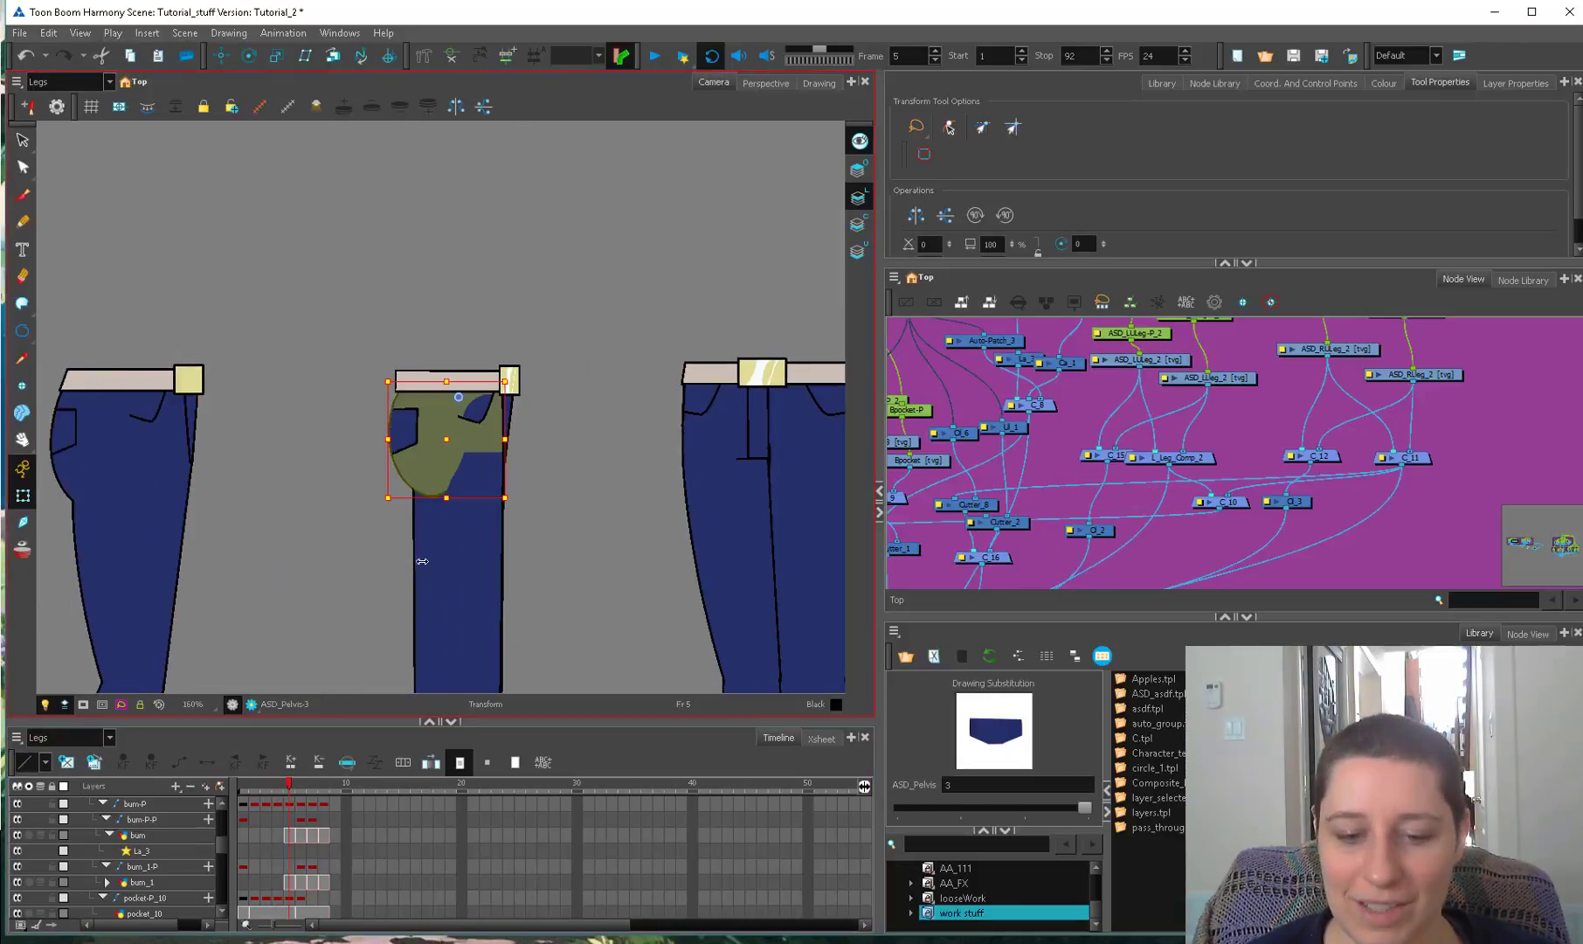
key(comma)
key(comma)
key(comma)
key(comma)
Shift the right upper leg slightly beneath the rounded pelvis edge on frame 1.
click(489, 585)
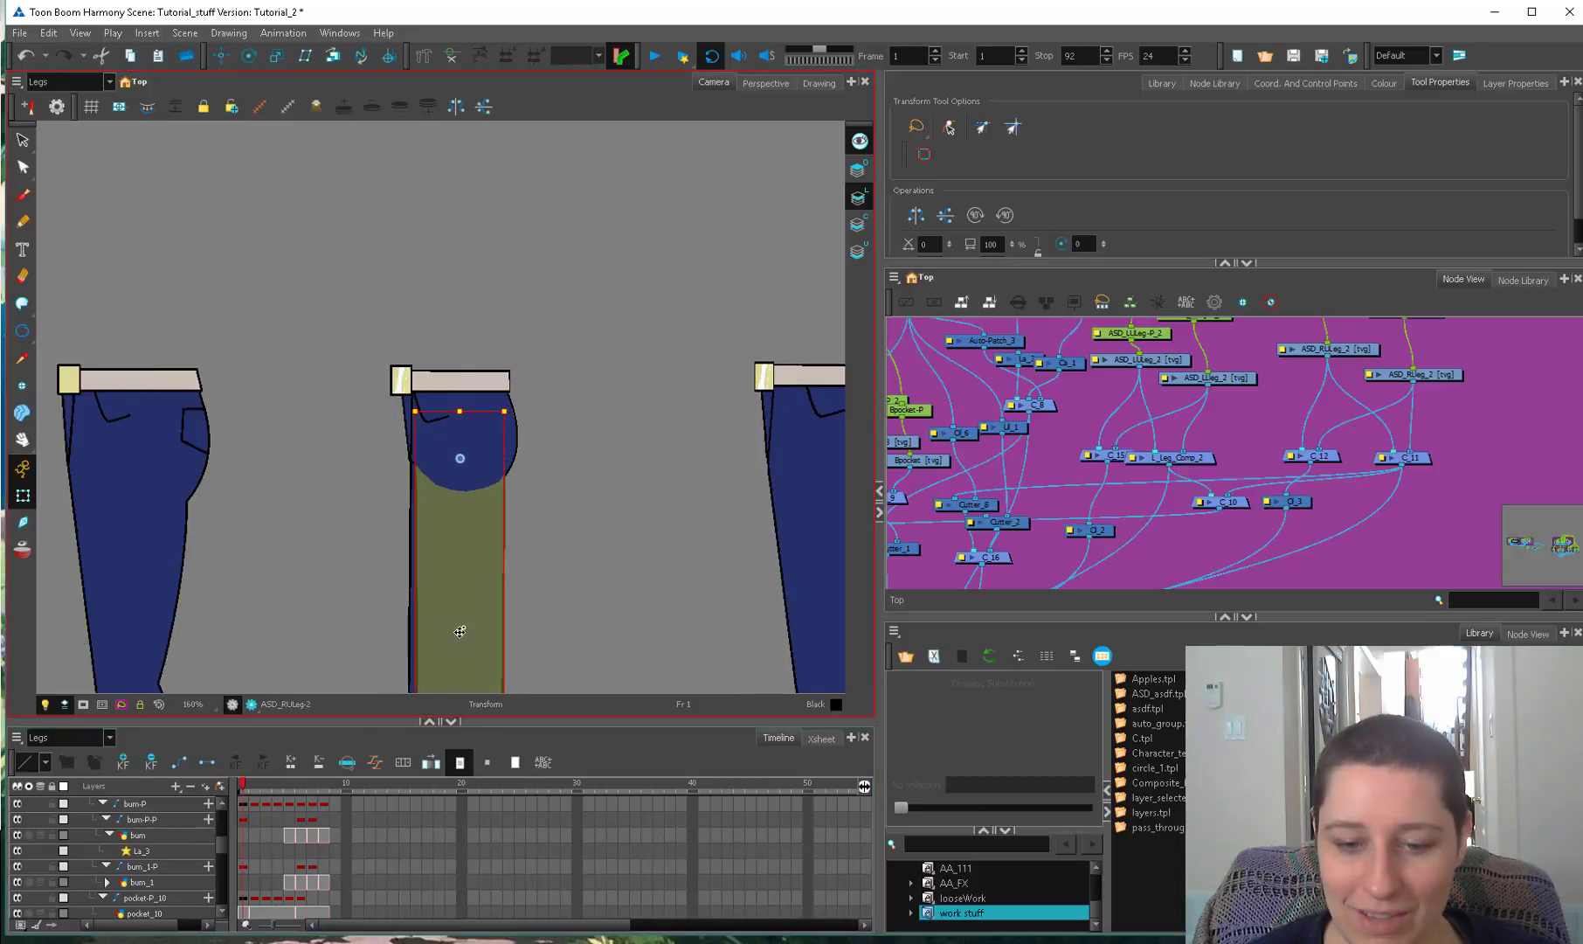
drag(461, 633, 457, 634)
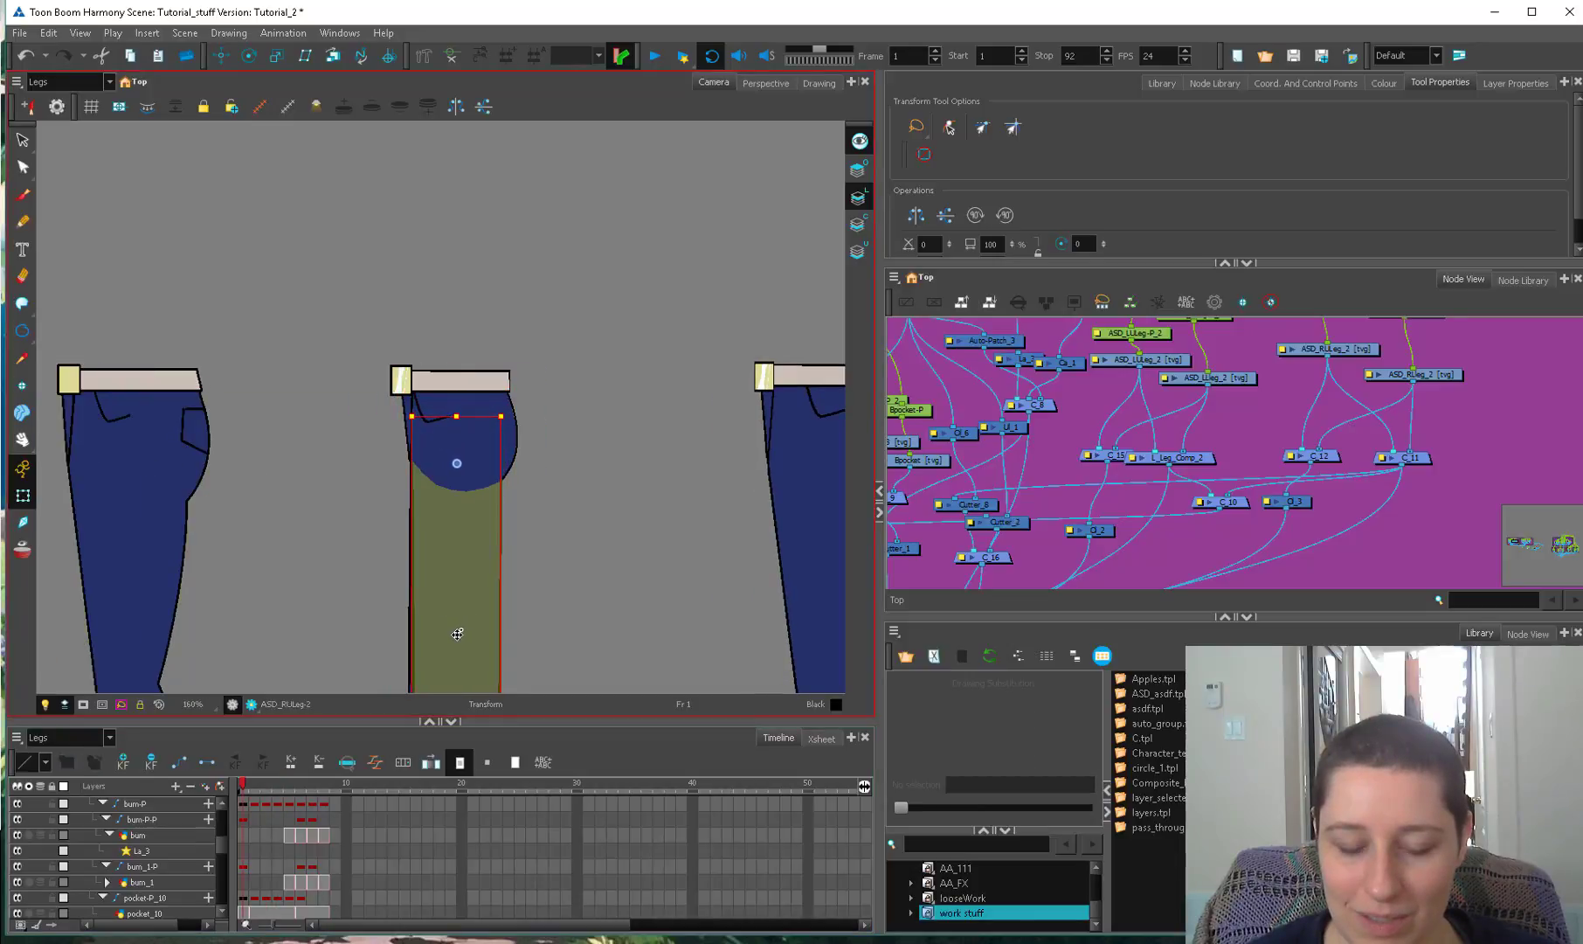
key(b)
drag(554, 599, 410, 601)
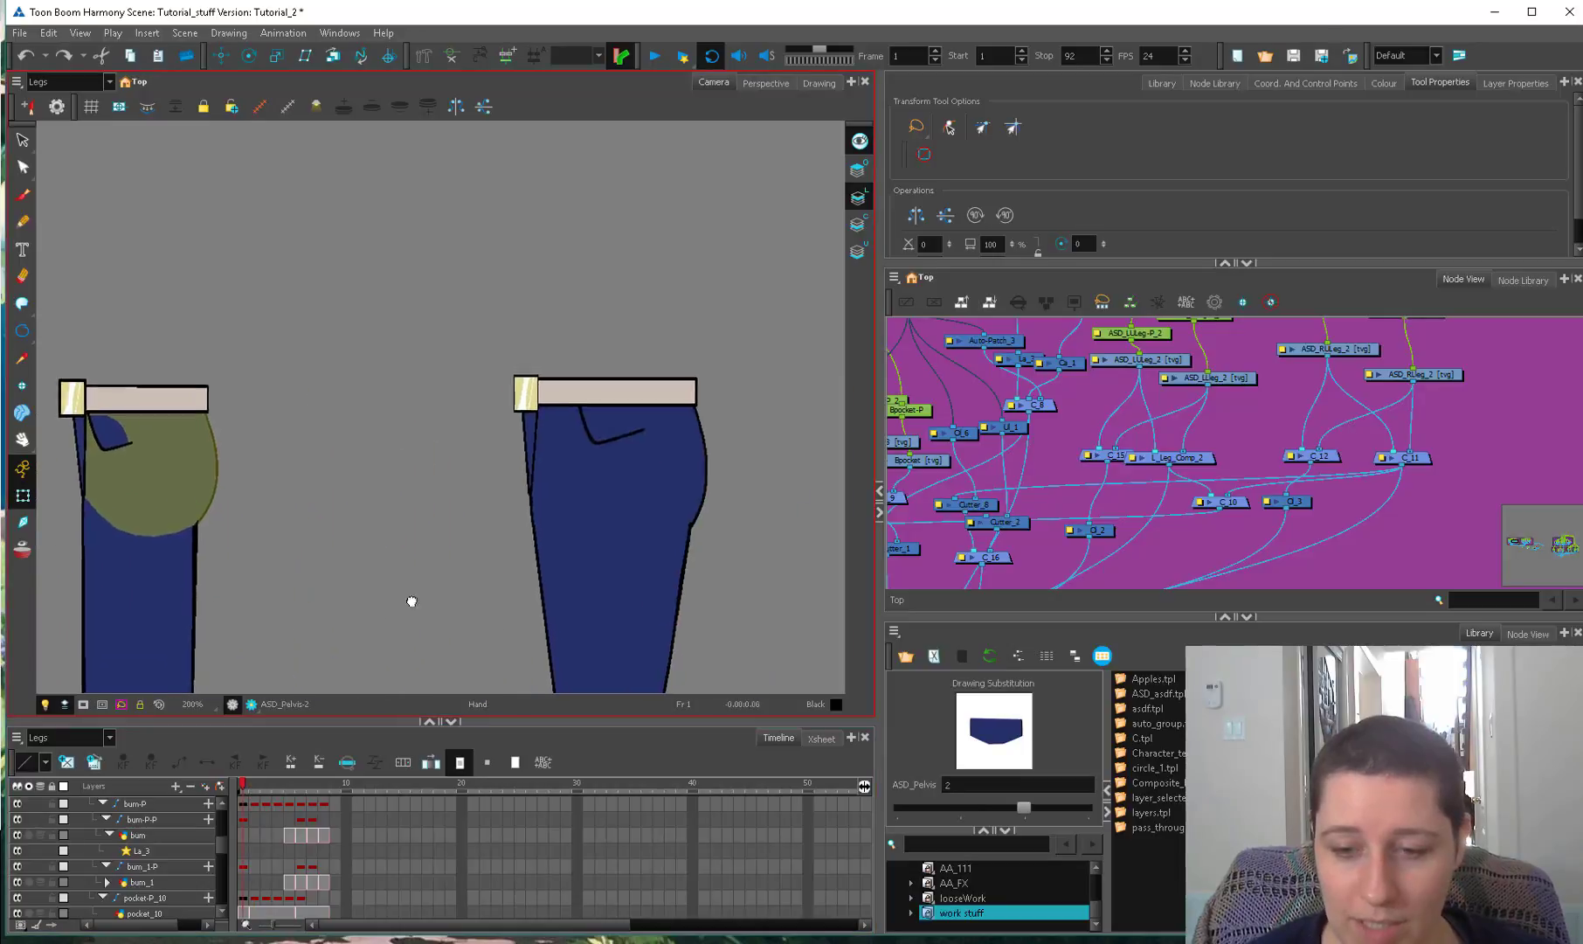
scroll(640, 584, down, 2)
Rotate the whole right leg forward across the body about the hip on frame 5.
key(period)
key(period)
key(period)
key(period)
key(shift+b)
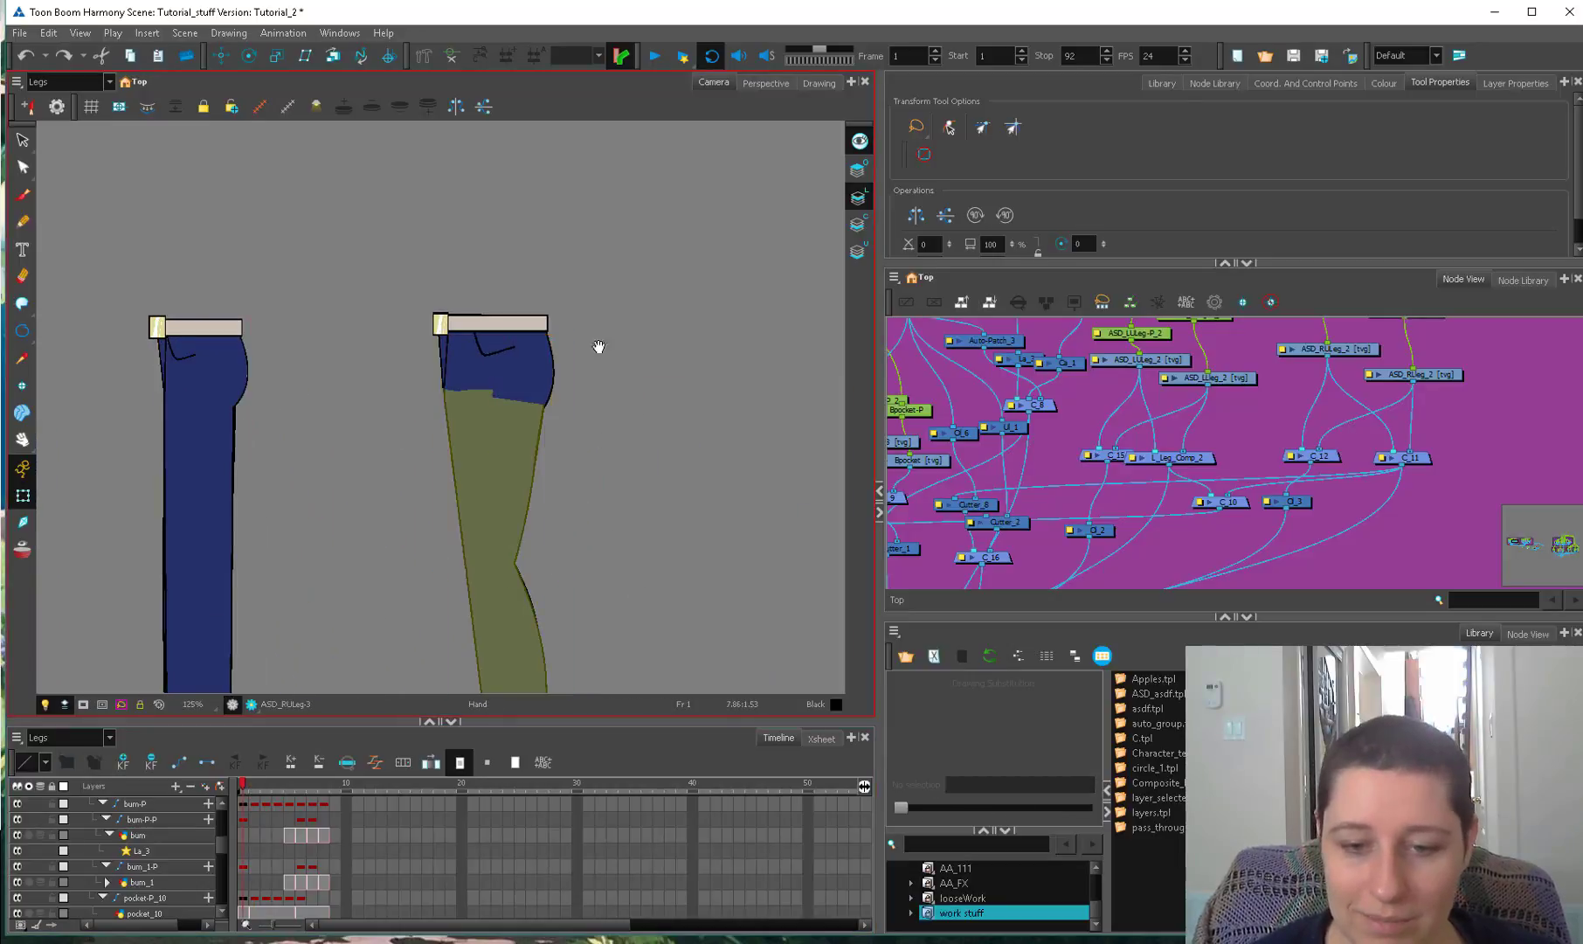
scroll(608, 382, up, 2)
drag(608, 383, 575, 646)
scroll(575, 646, up, 2)
drag(616, 434, 570, 579)
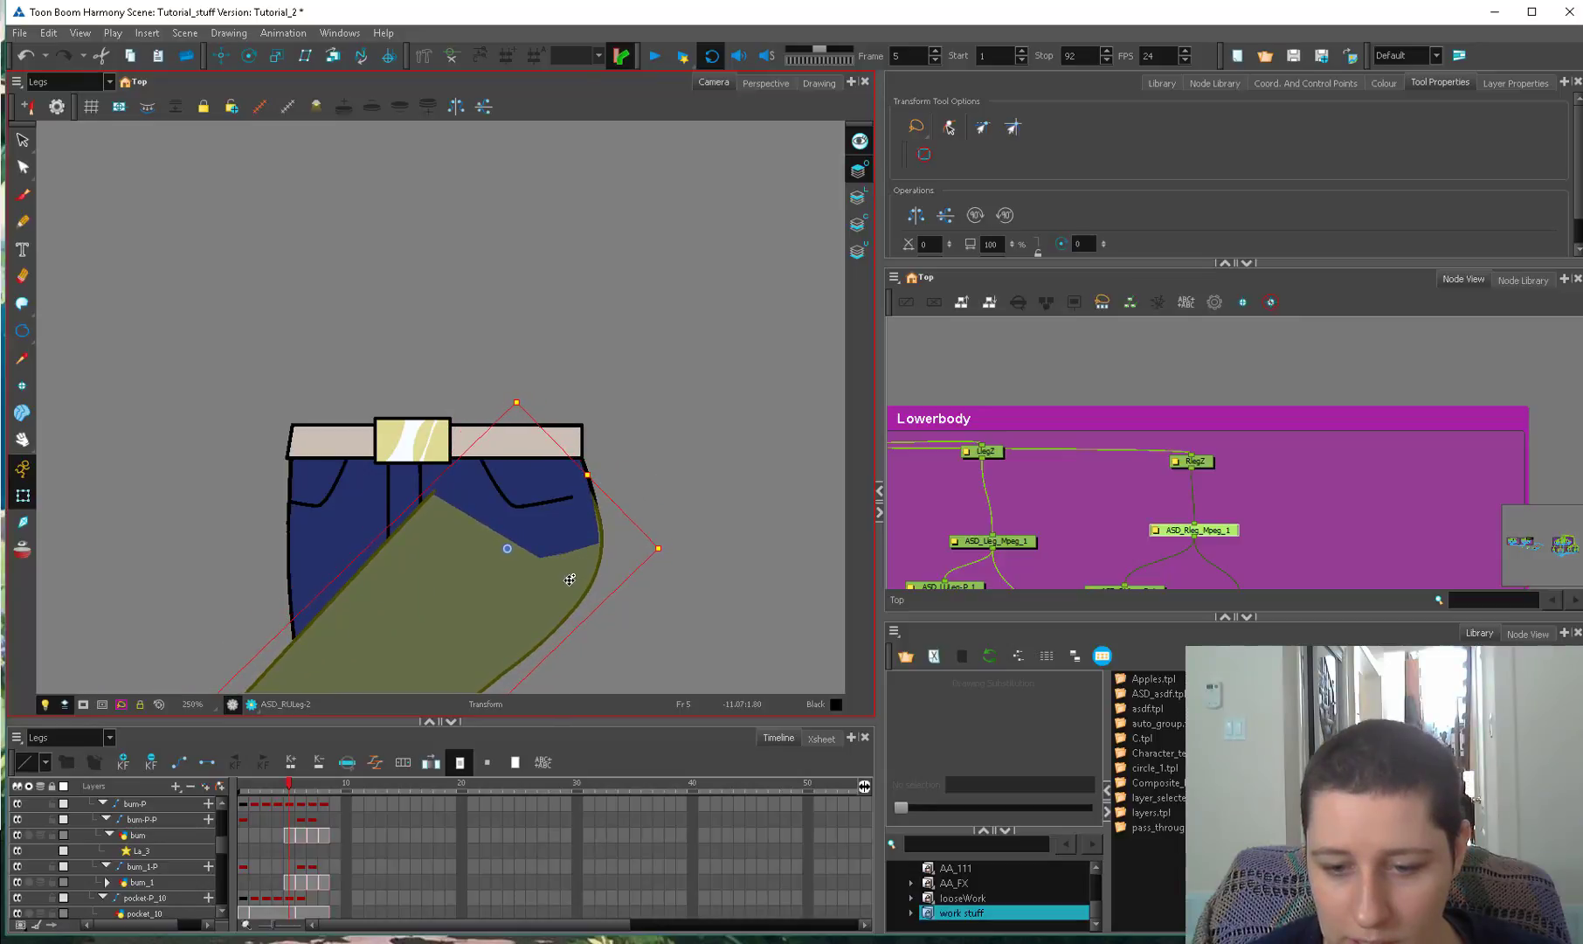
Rotate the right leg outward about the hip on frame 5 and inspect its join with the pelvis.
key(shift+z)
click(525, 459)
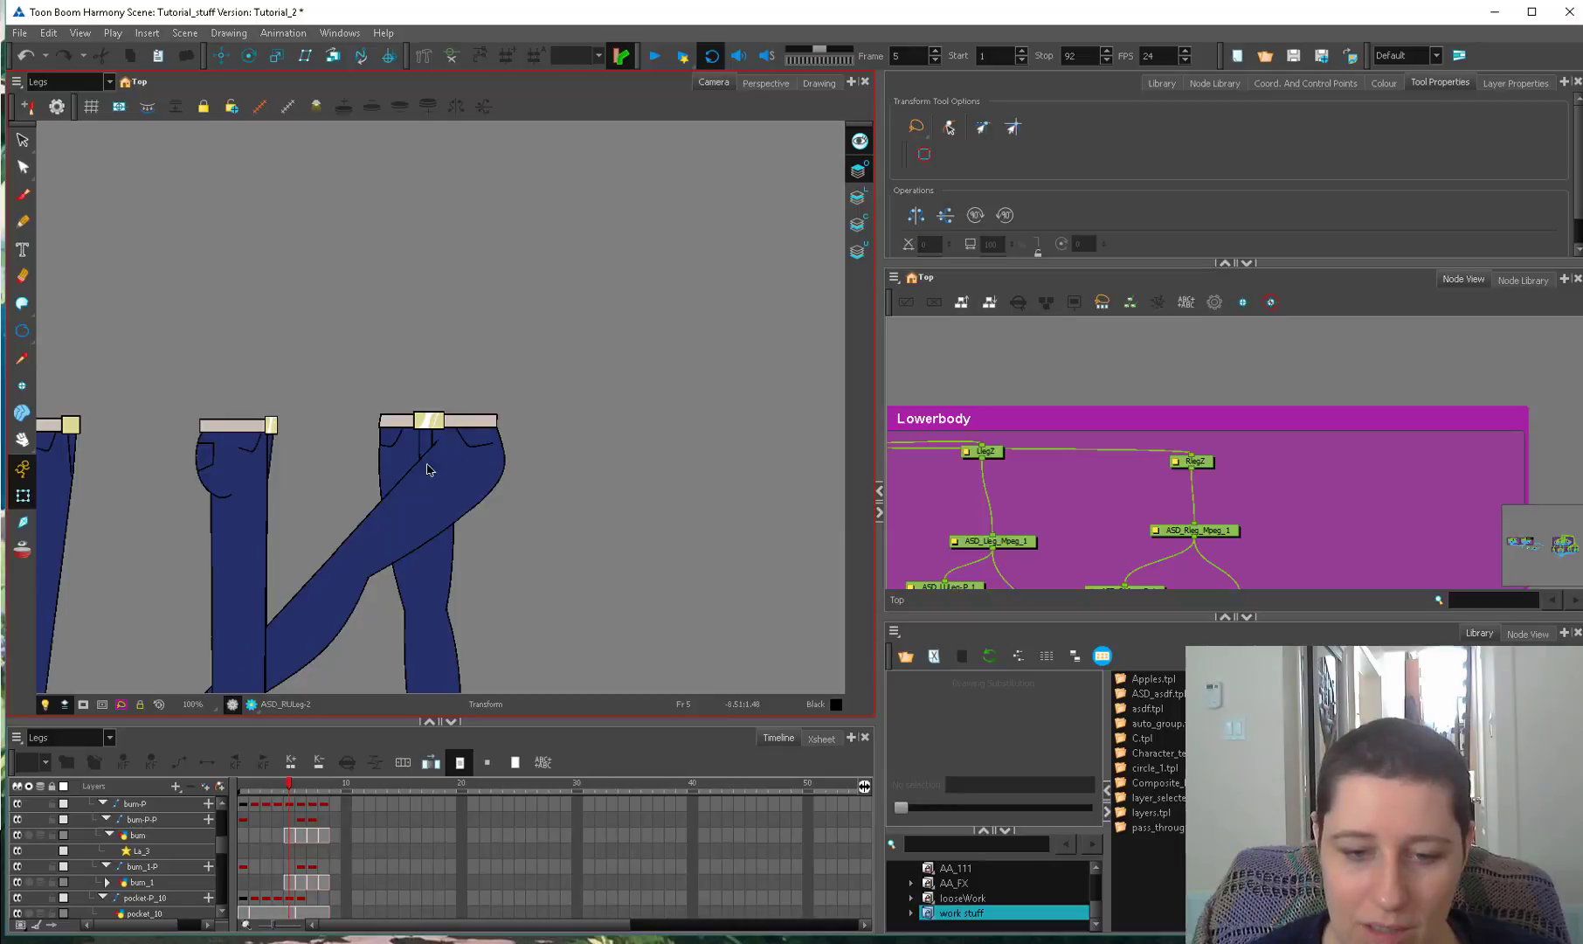
click(463, 502)
drag(552, 562, 541, 491)
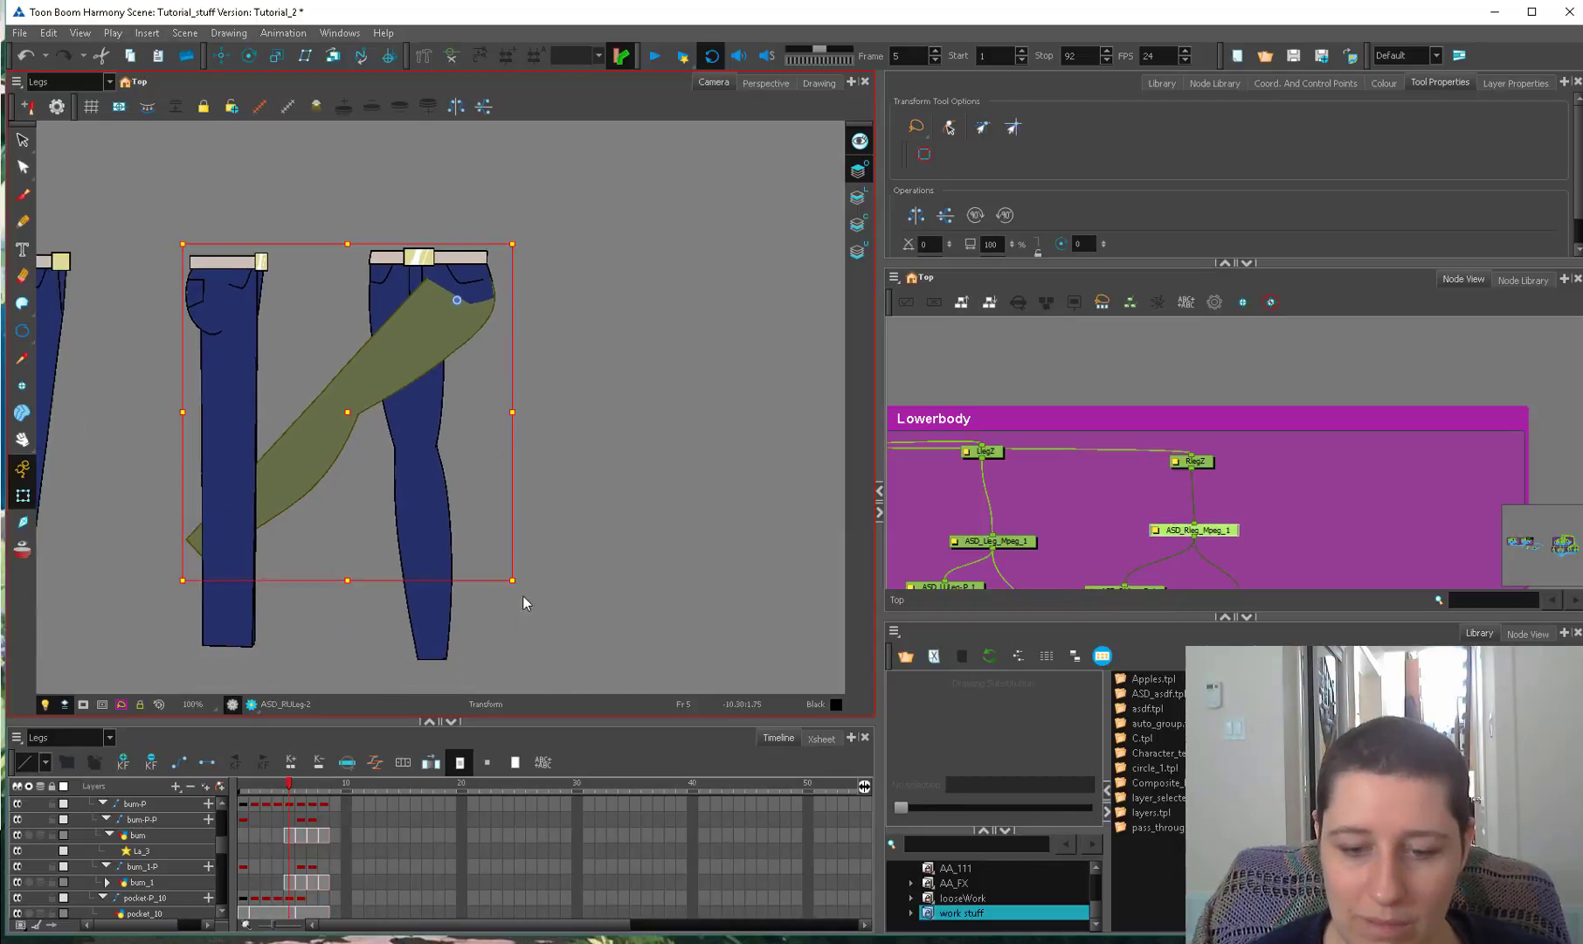
drag(523, 596, 674, 296)
scroll(613, 357, up, 5)
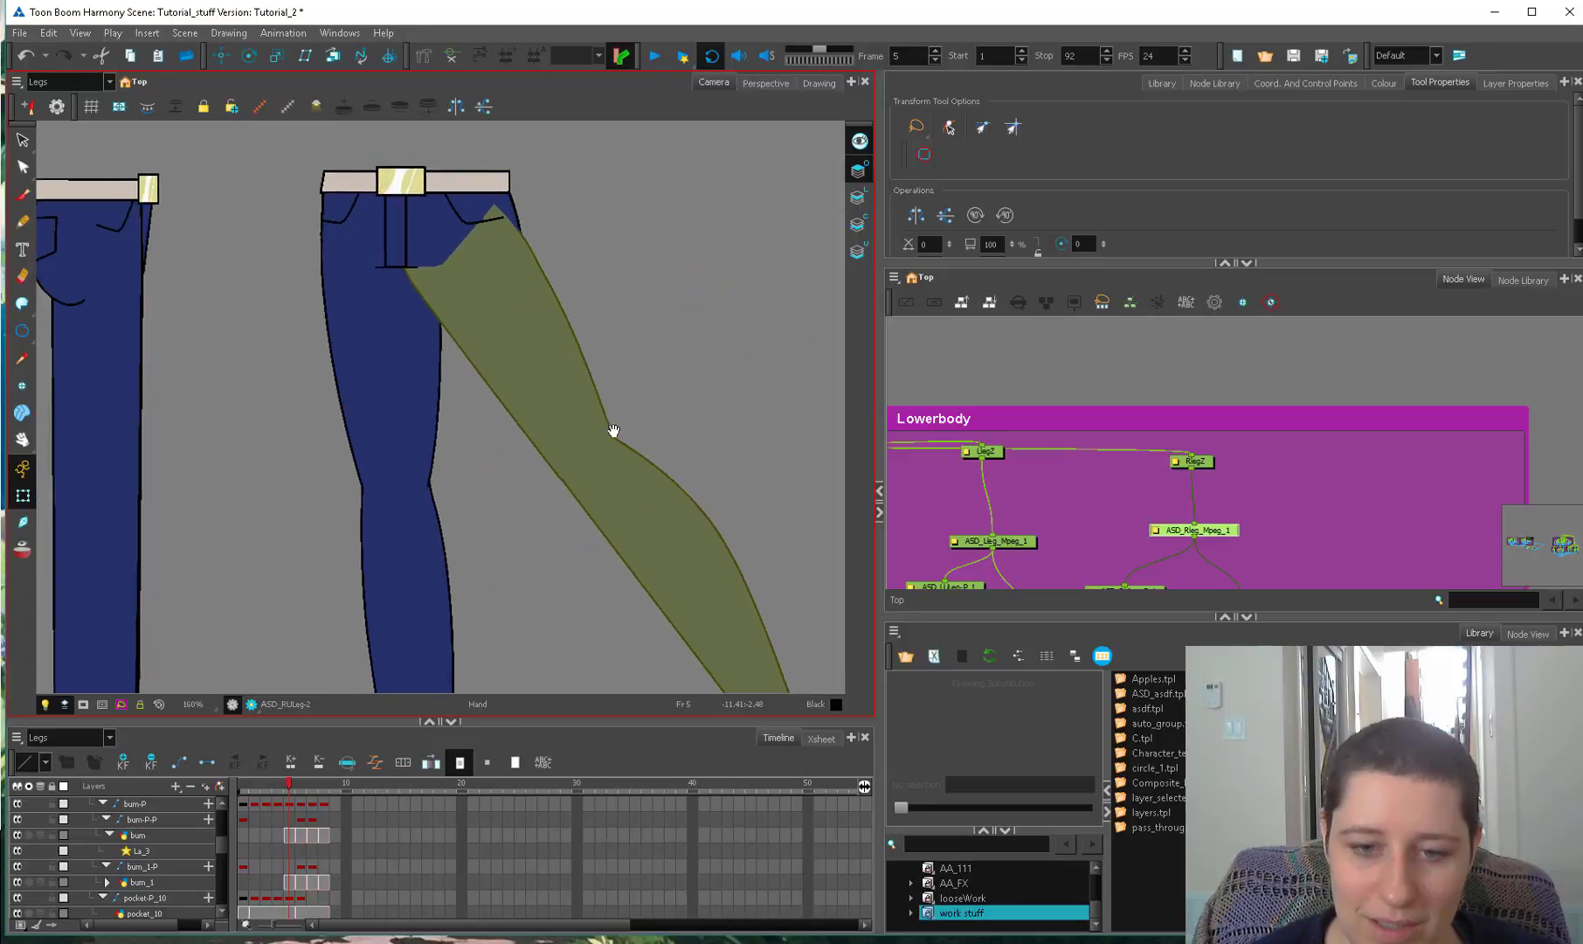
key(2)
drag(579, 575, 581, 570)
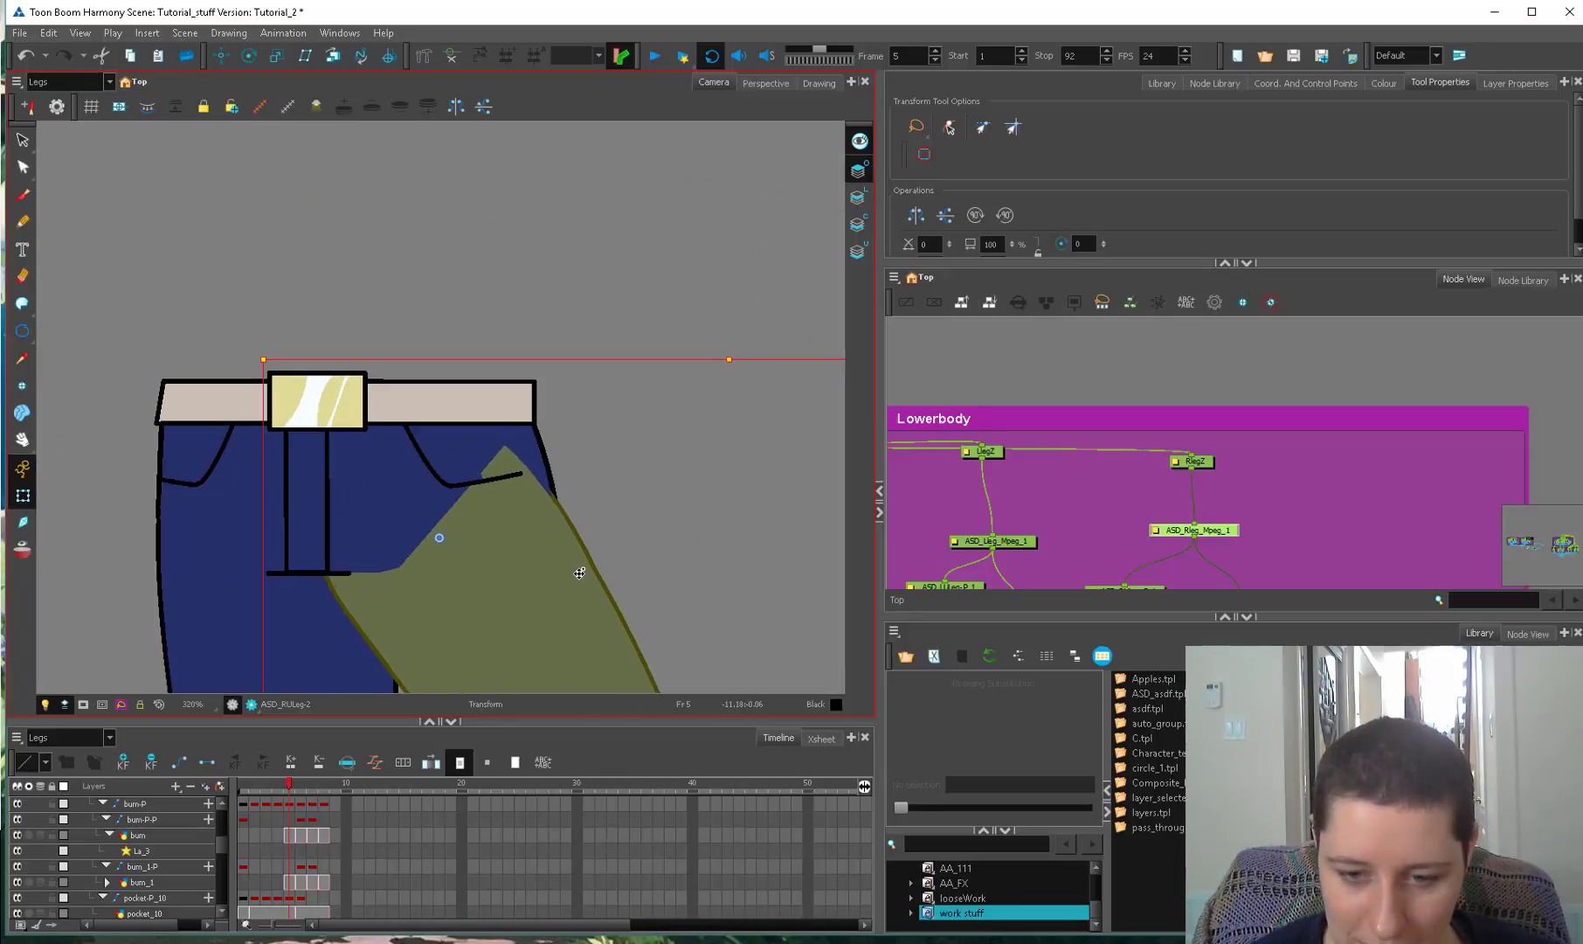
click(612, 601)
key(1)
key(1)
key(1)
click(548, 594)
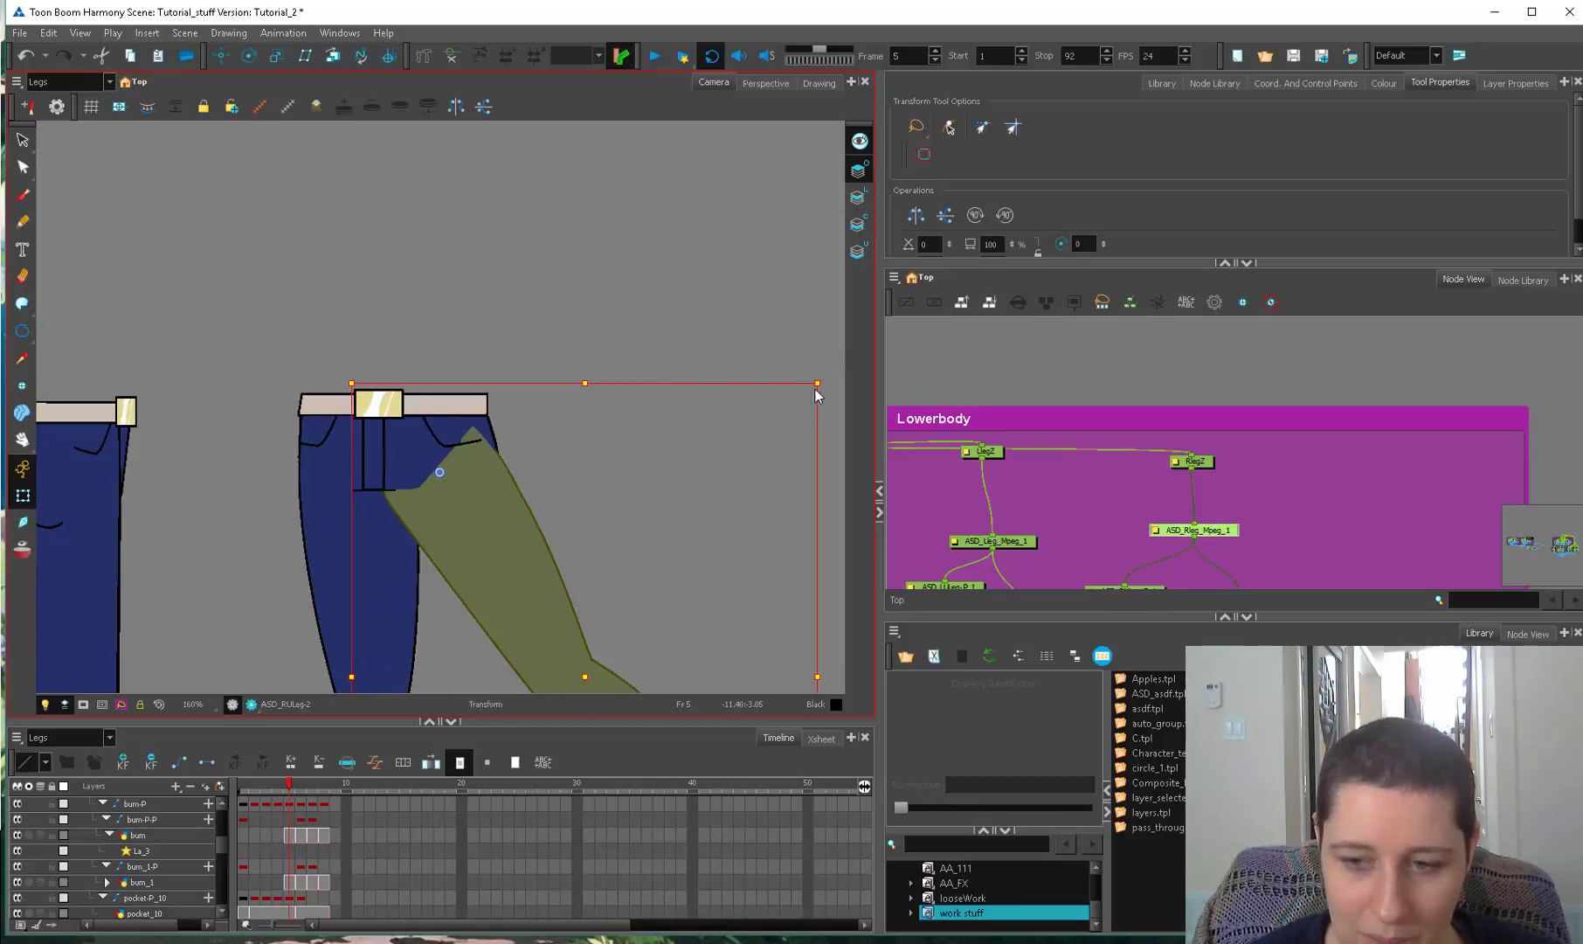
Rotate the right leg back to a near-standing pose on frame 5 and undo the last adjustment.
drag(816, 396, 629, 590)
key(2)
drag(502, 517, 505, 515)
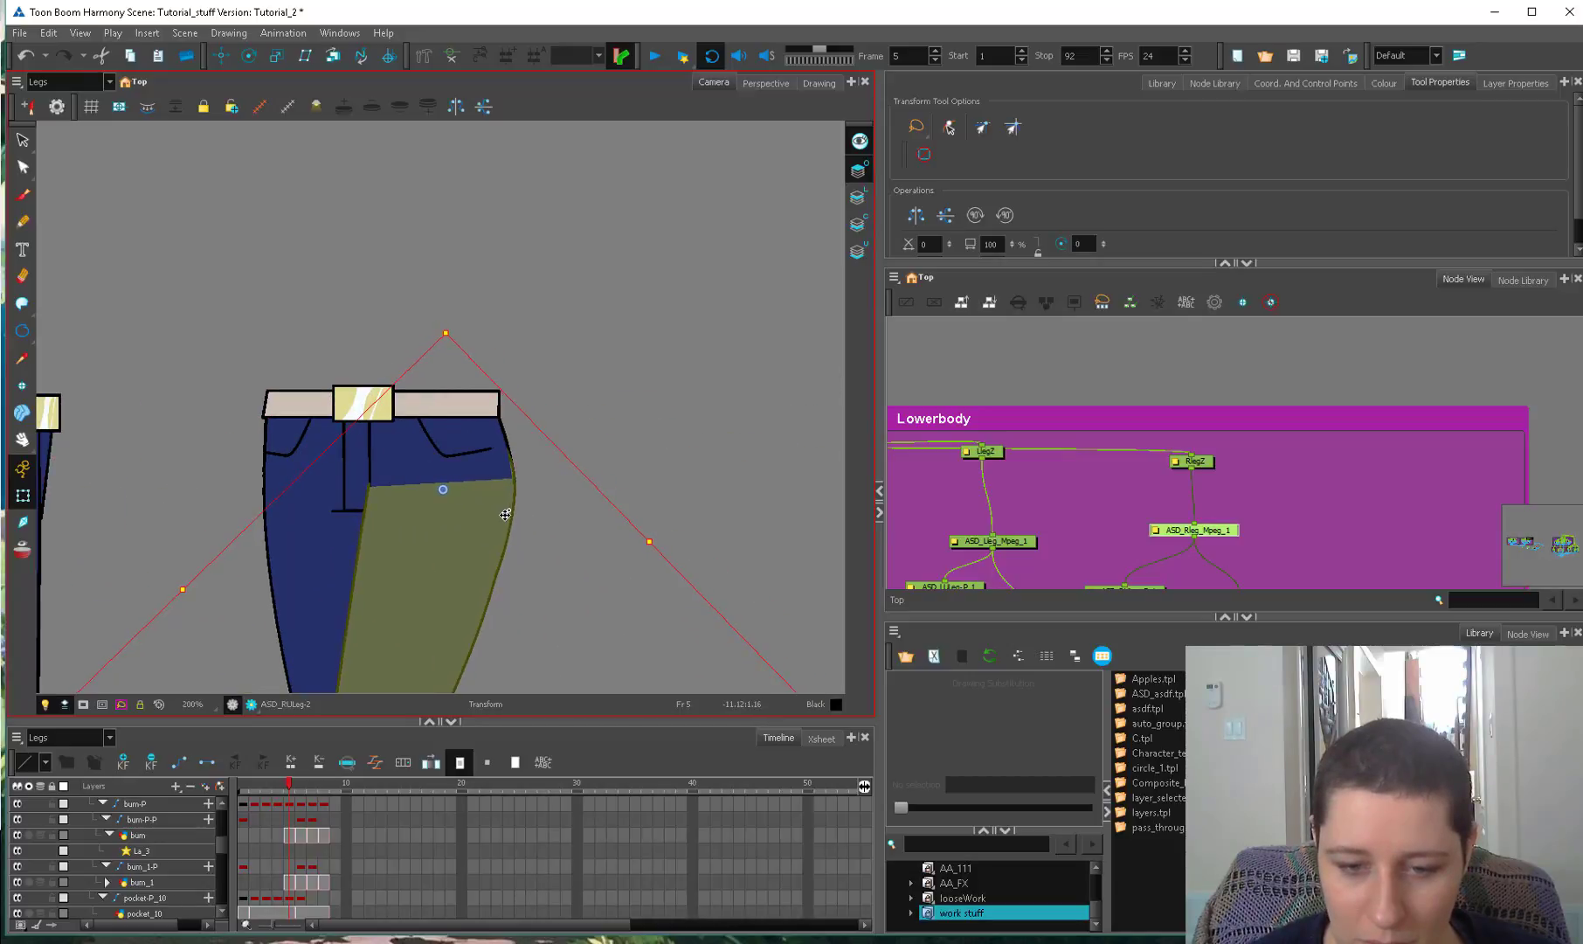
key(ctrl+z)
key(1)
key(1)
key(1)
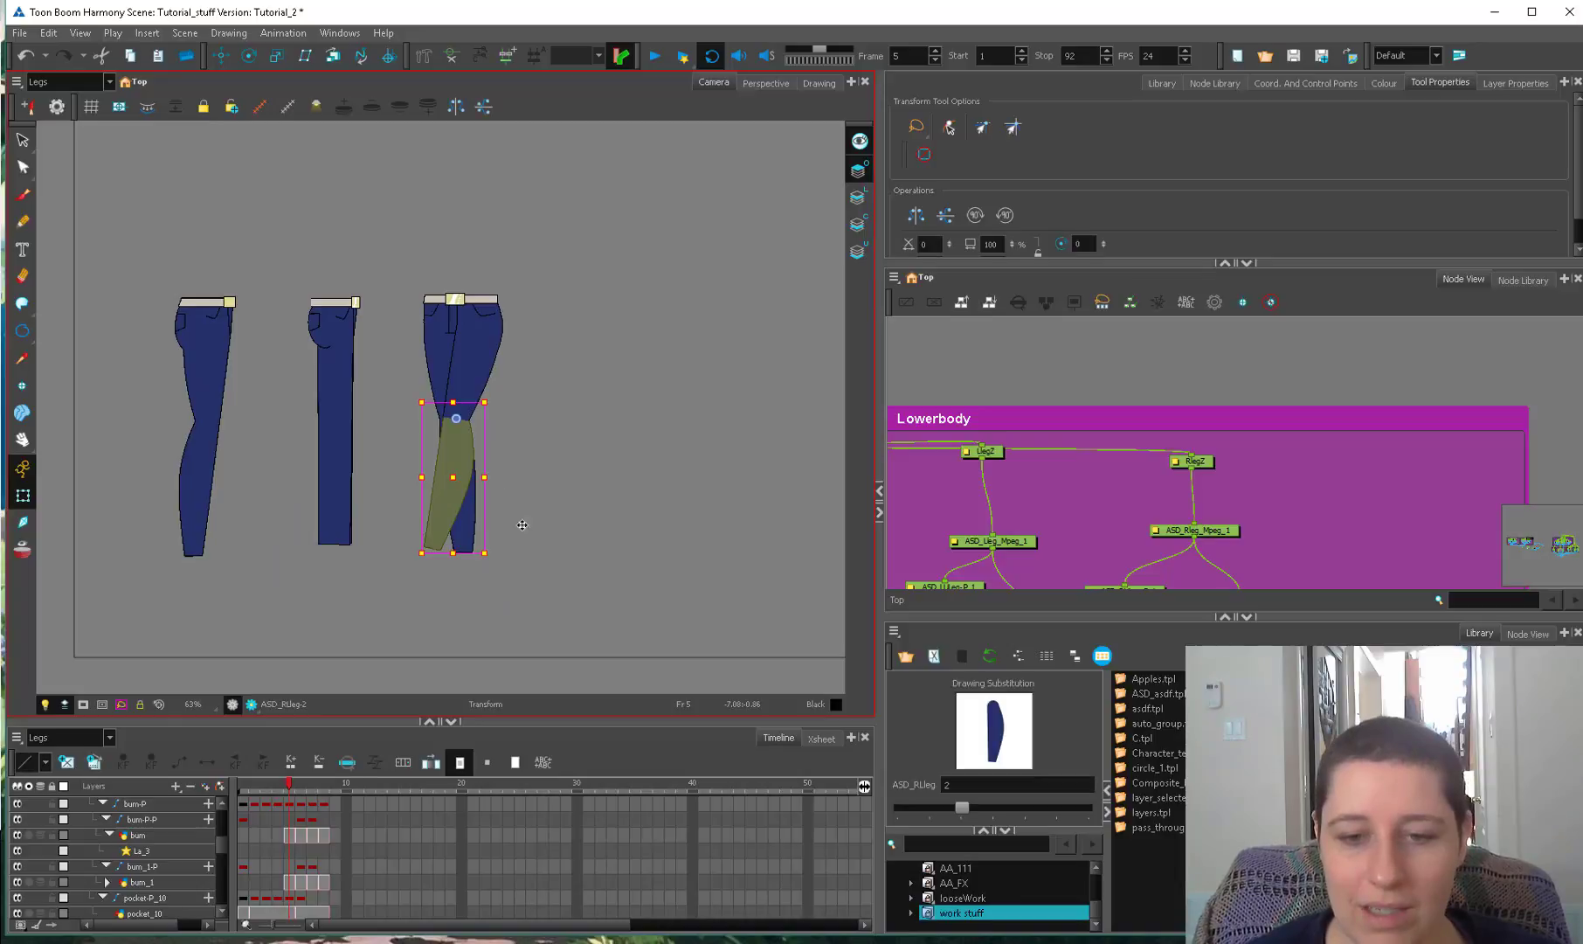
Raise the right thigh forward on frame 5 and bend the lower leg backward at the knee.
drag(494, 561, 575, 363)
key(2)
key(2)
click(564, 581)
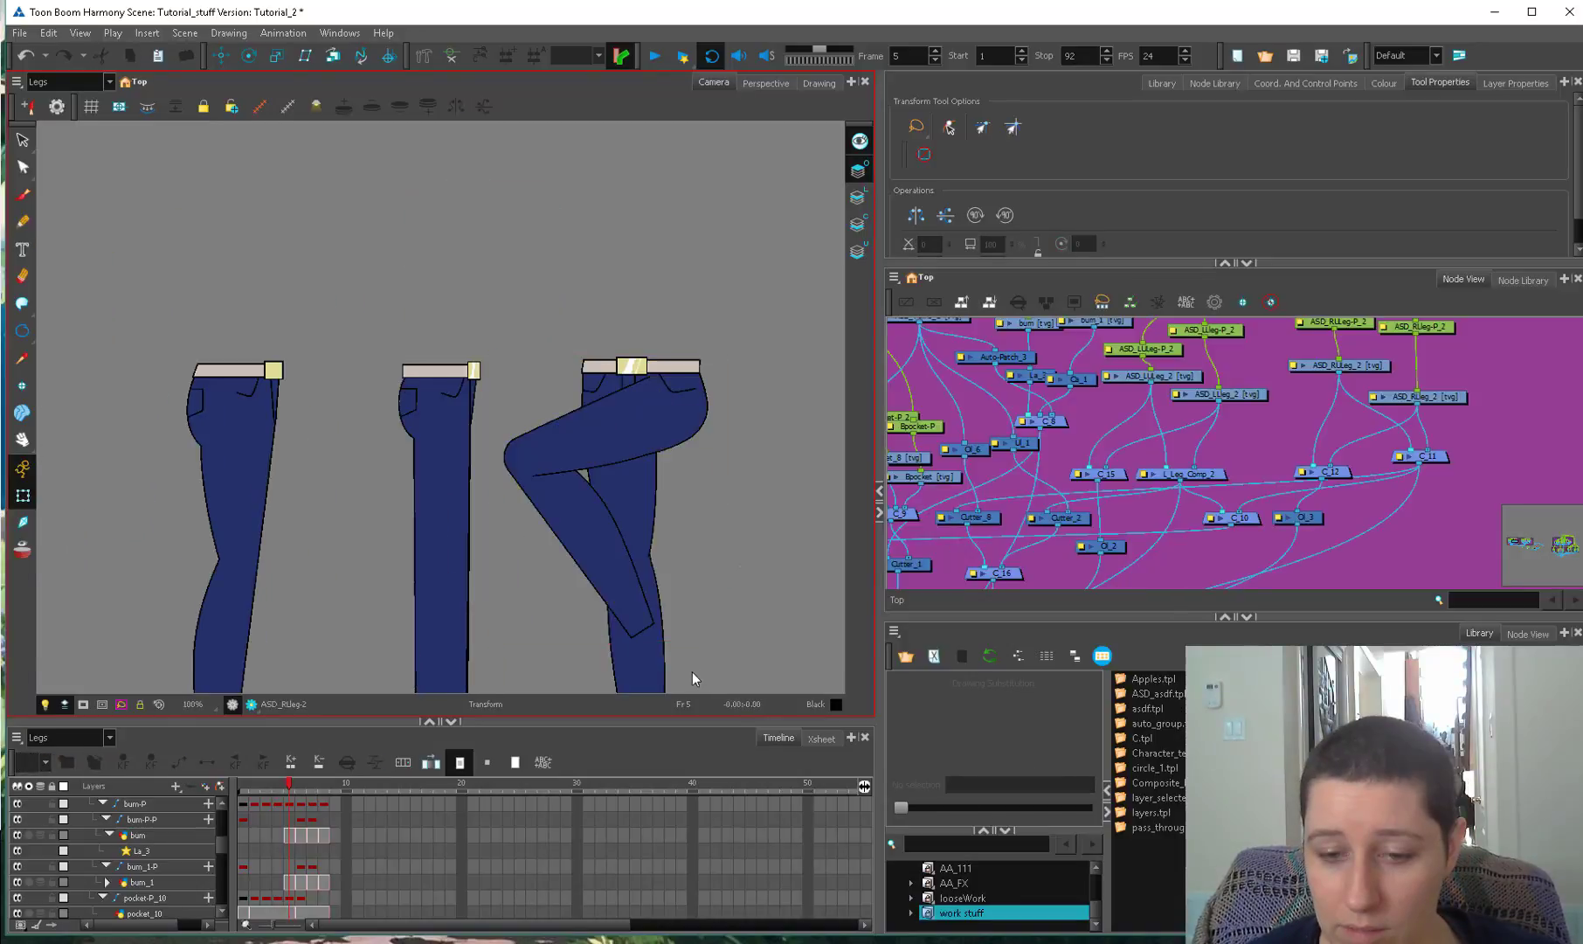
Swap the right leg's drawings on frame 5 to 8 for the upper leg and 7 for the lower leg.
click(691, 672)
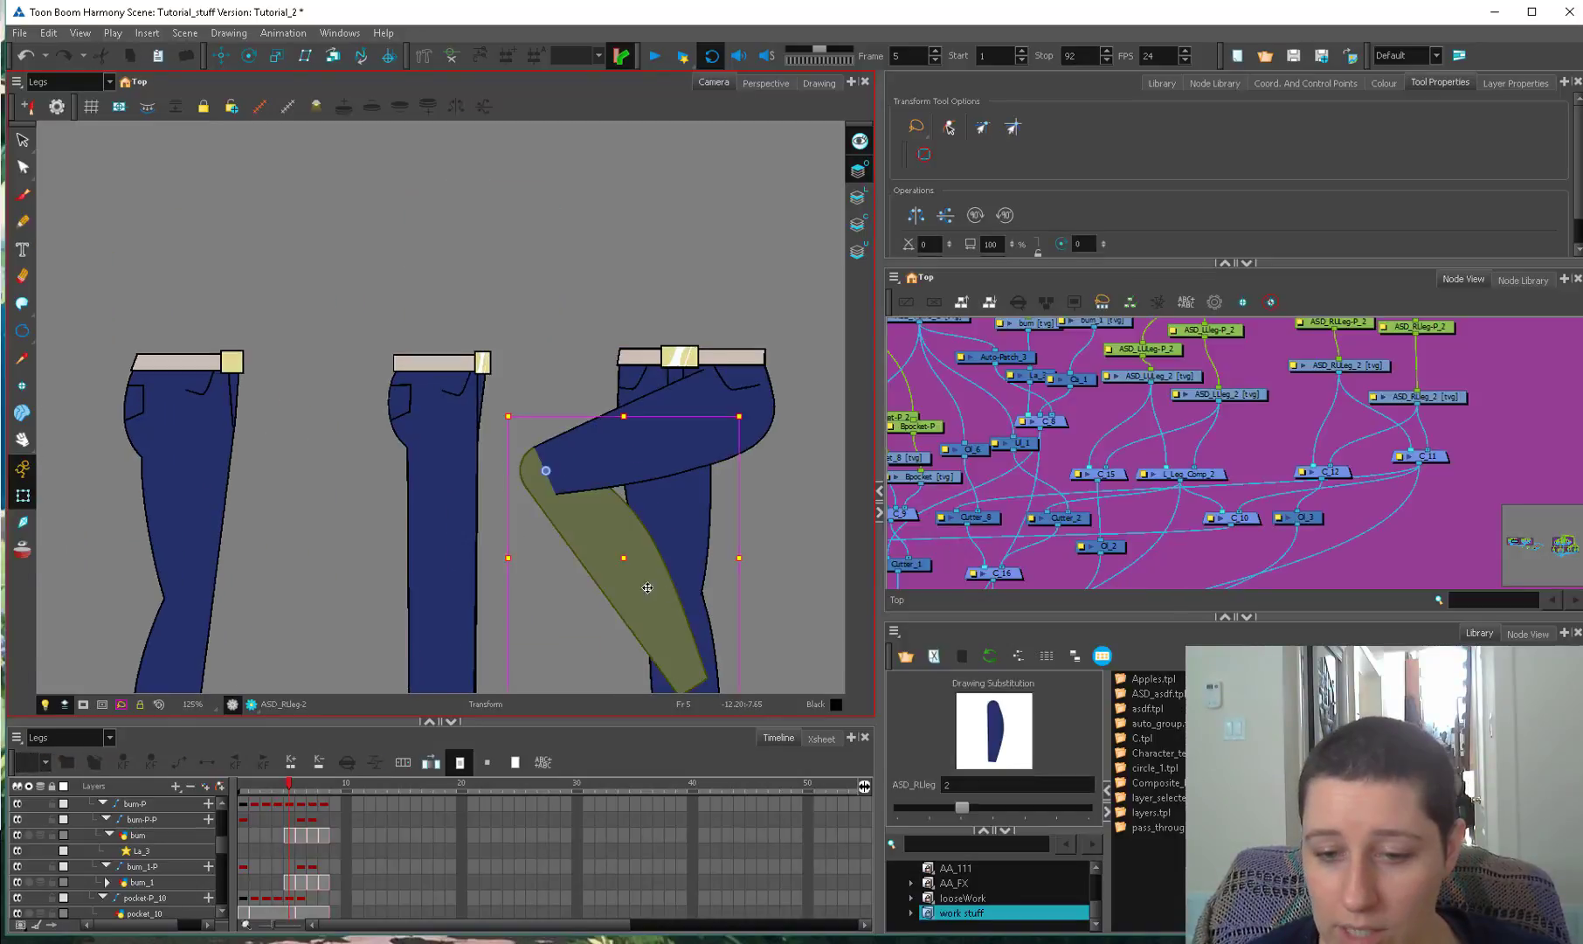
drag(666, 571, 631, 568)
click(377, 741)
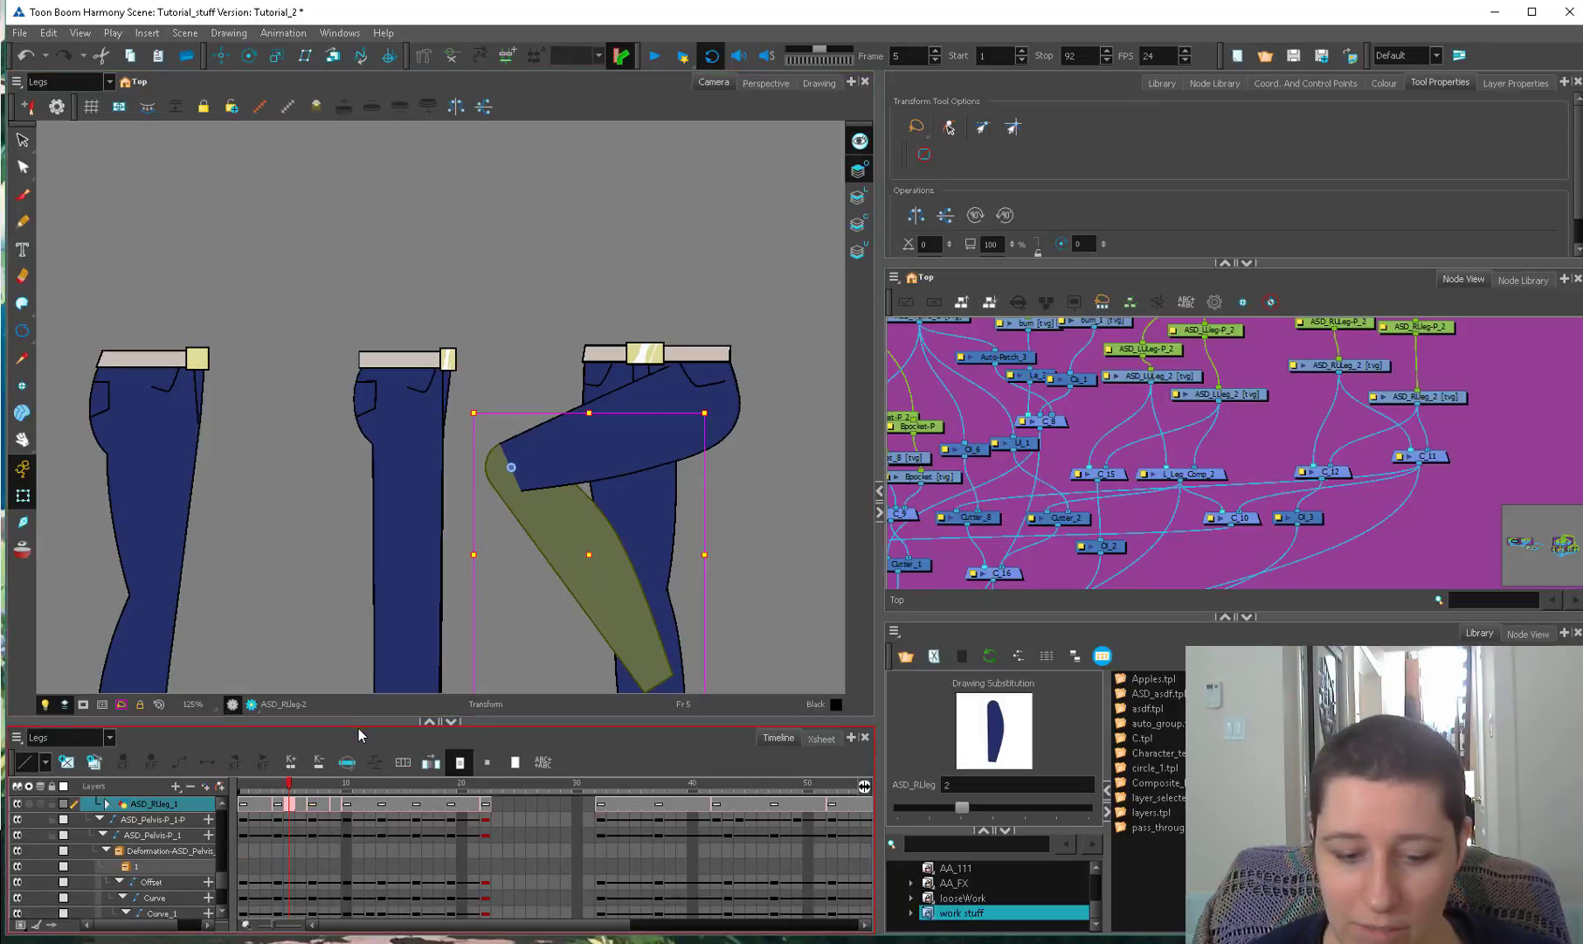
click(482, 561)
key(2)
key(2)
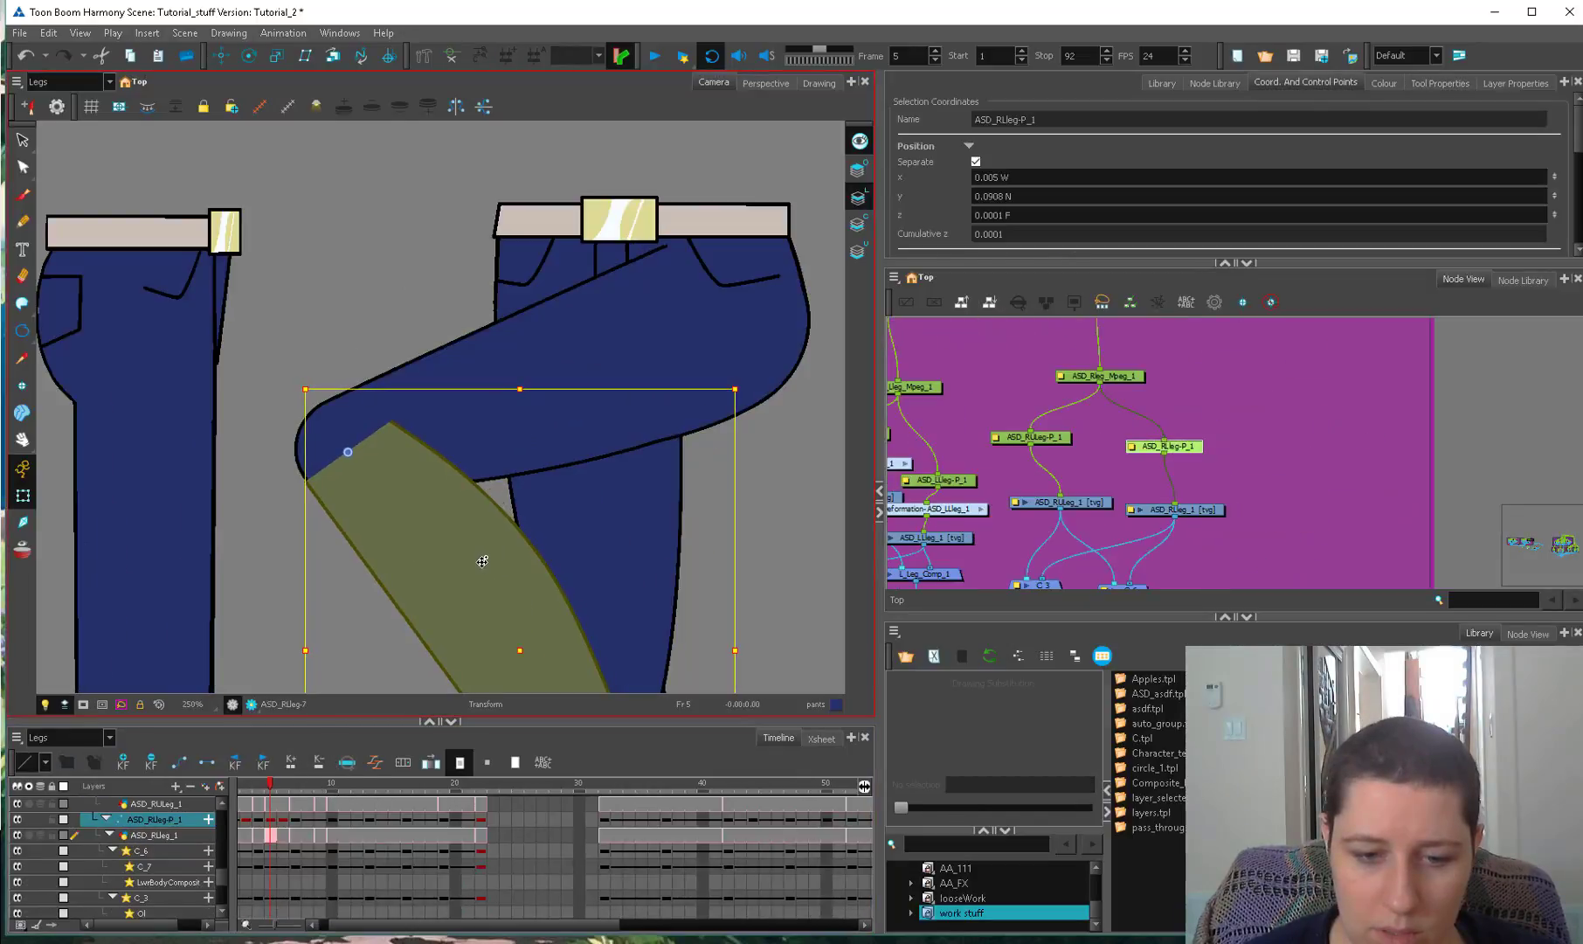
Reposition the right lower leg on frame 5 so its flat top edge fits against the rounded knee.
key(1)
key(1)
click(405, 643)
click(499, 542)
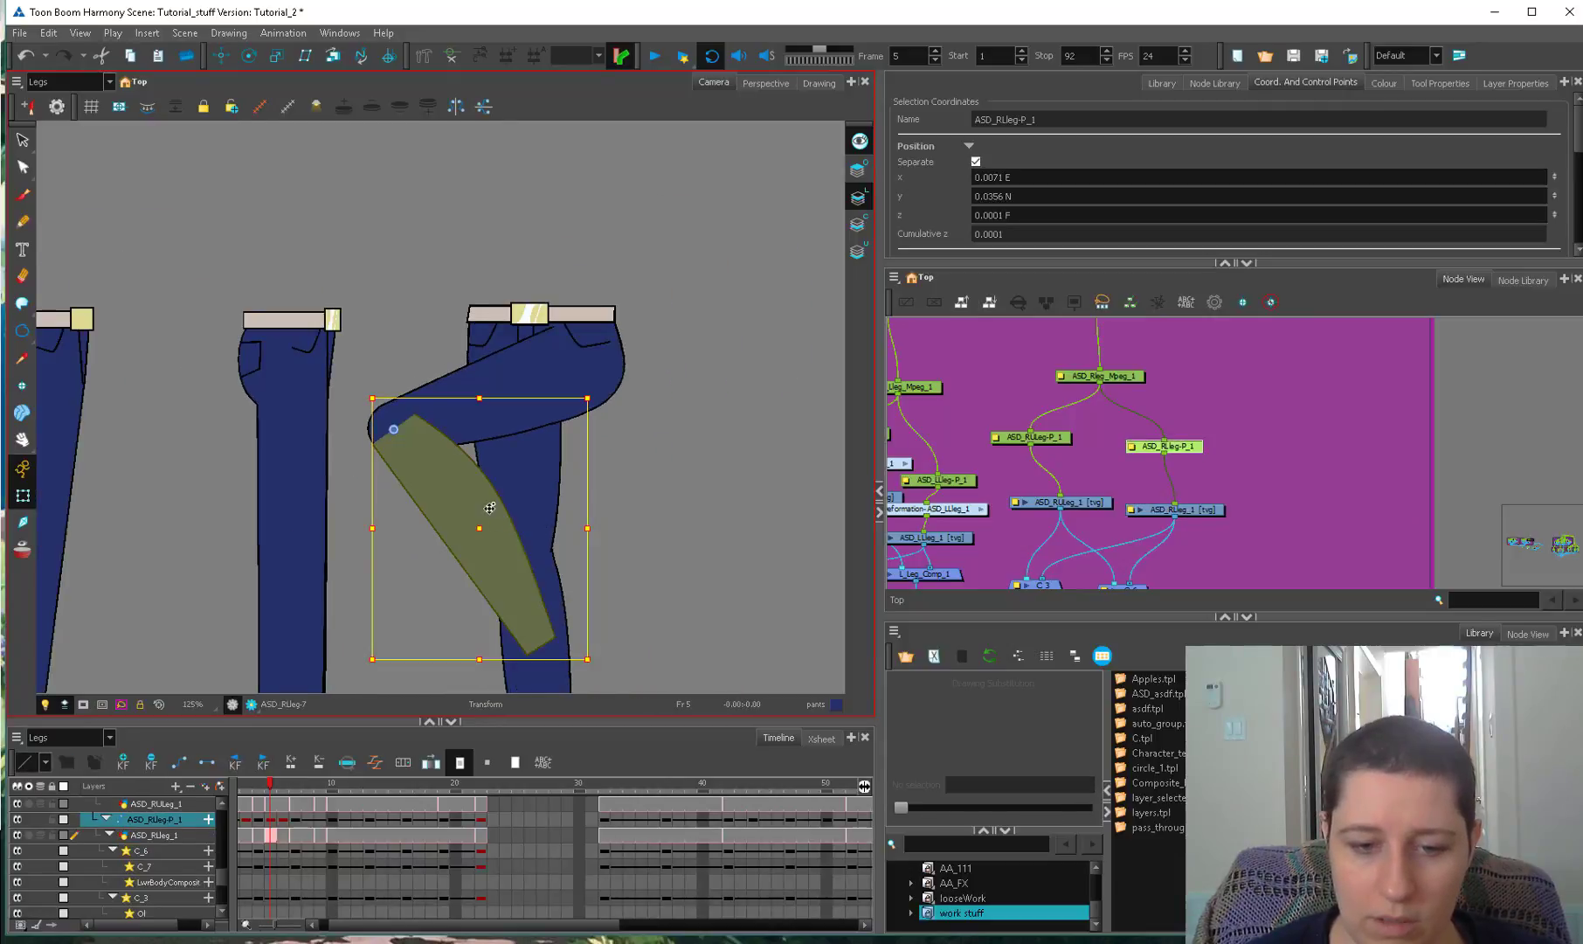
key(2)
key(2)
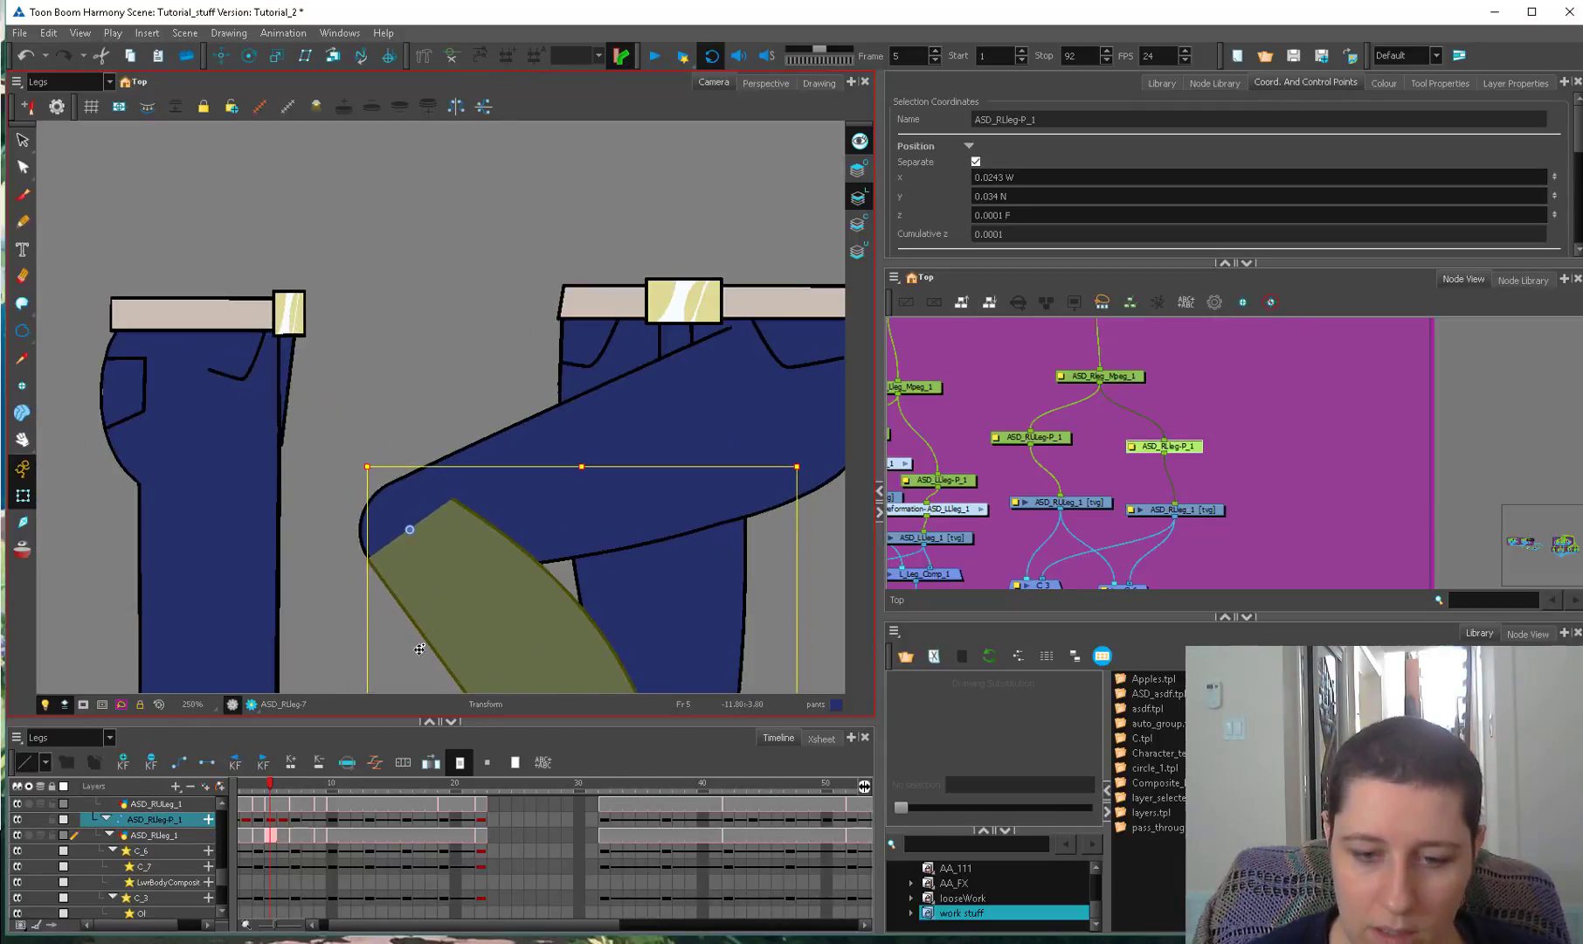
click(640, 565)
Foreshorten the raised right thigh on frame 5 and turn the lower leg to hang straight down from the knee.
key(1)
key(1)
key(1)
click(579, 450)
drag(579, 450, 560, 533)
scroll(555, 424, up, 3)
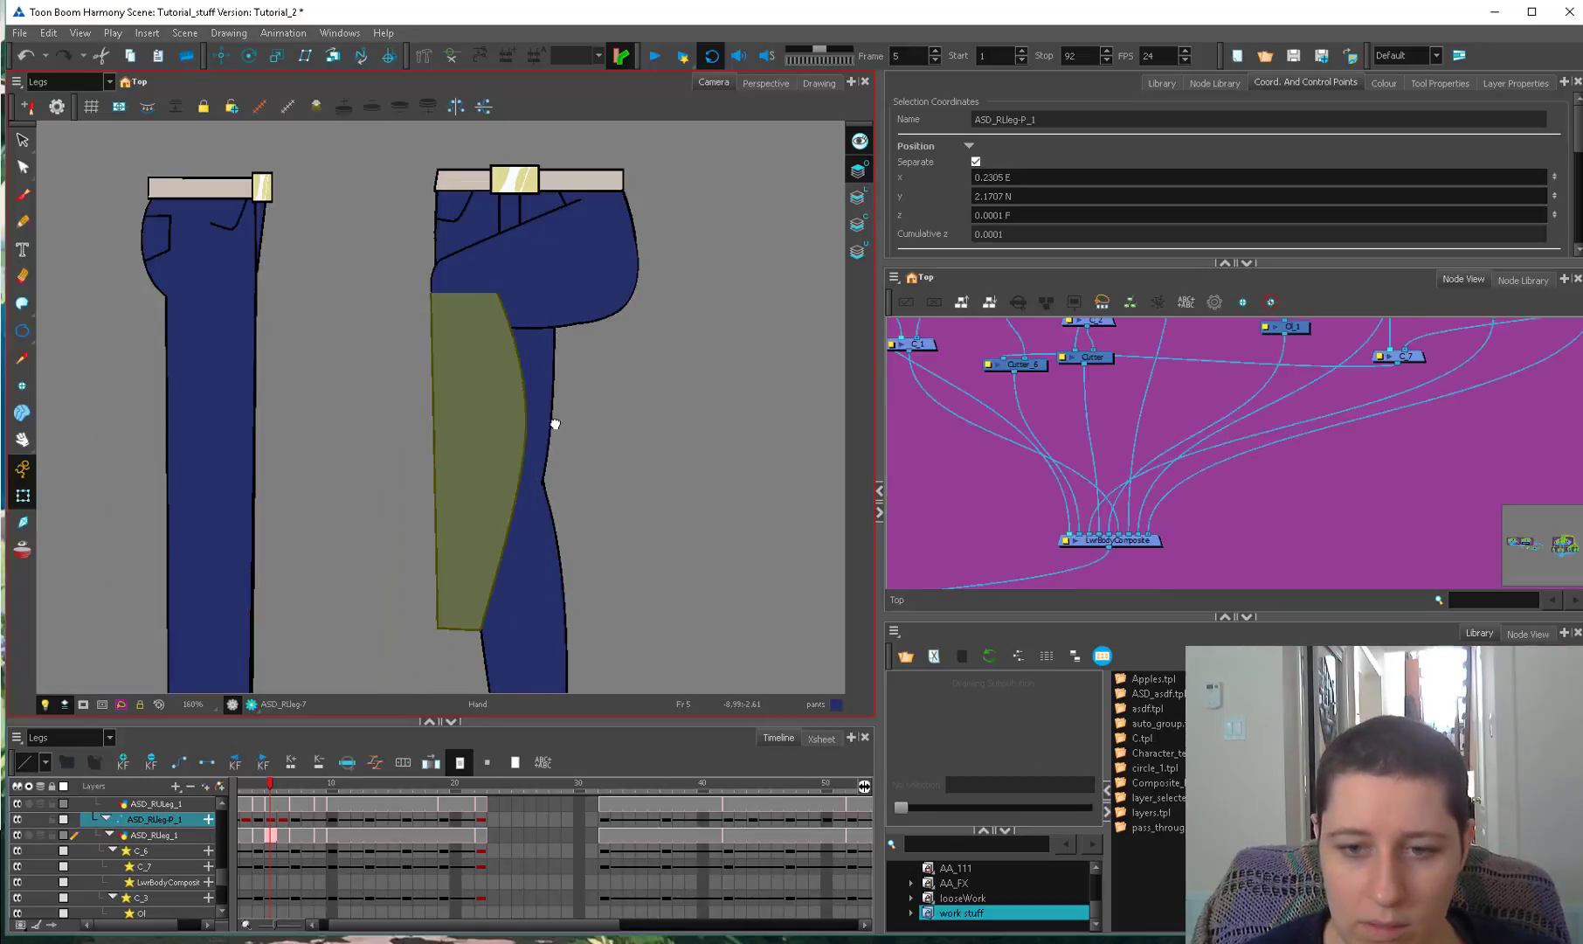
drag(555, 424, 551, 569)
Lengthen the right thigh slightly on frame 5 and shift the lower leg forward to line up with the knee.
click(484, 441)
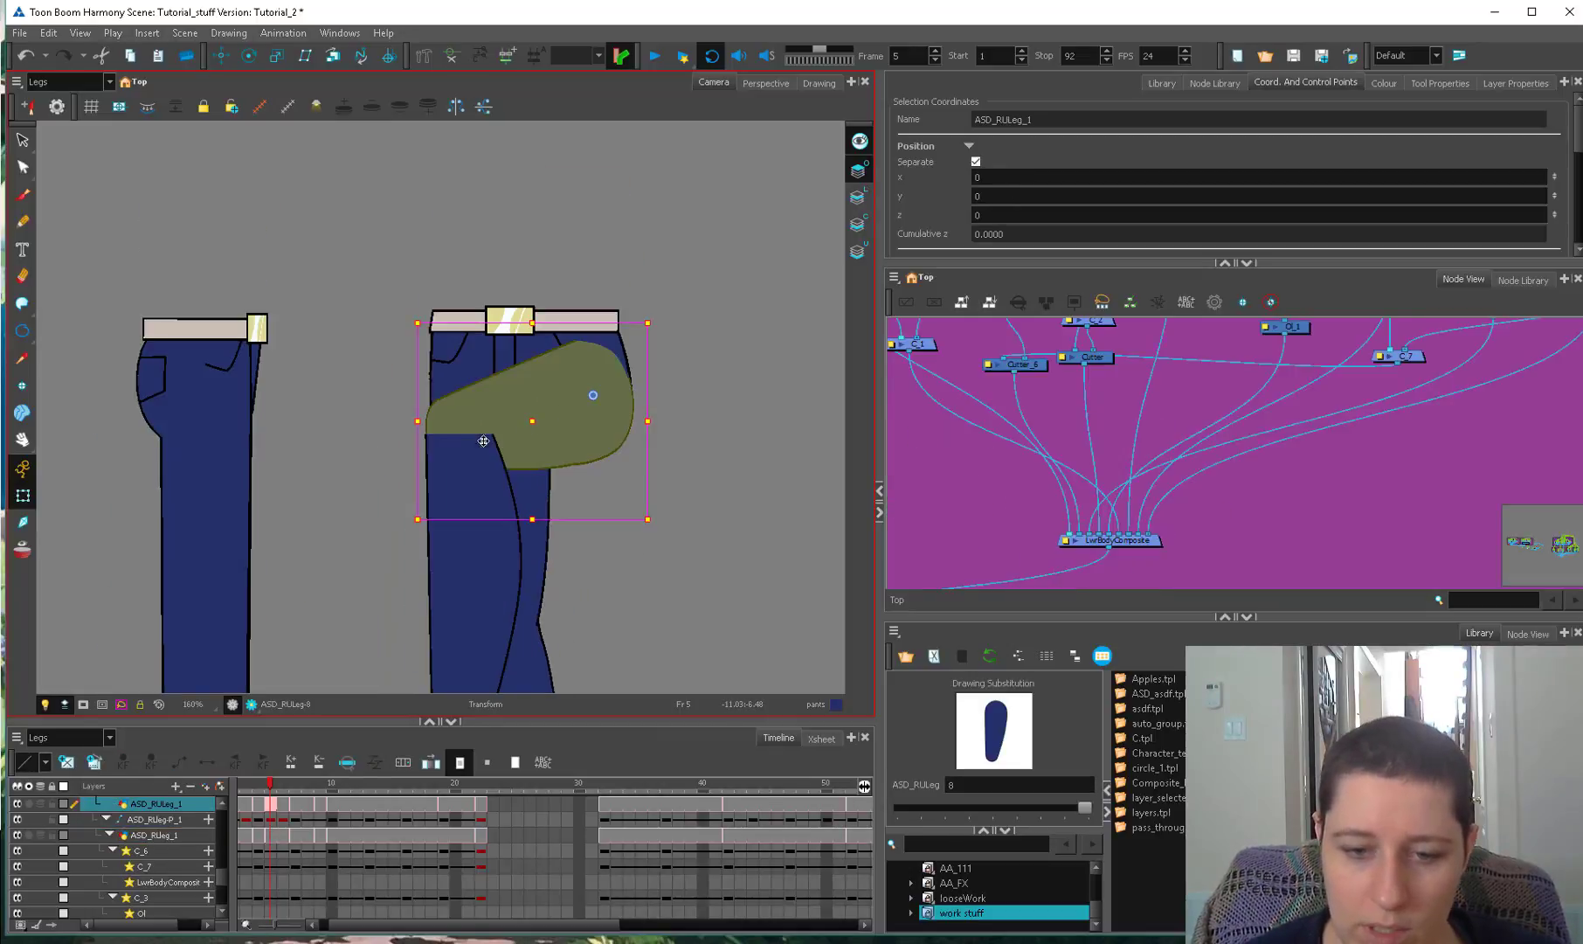
click(475, 482)
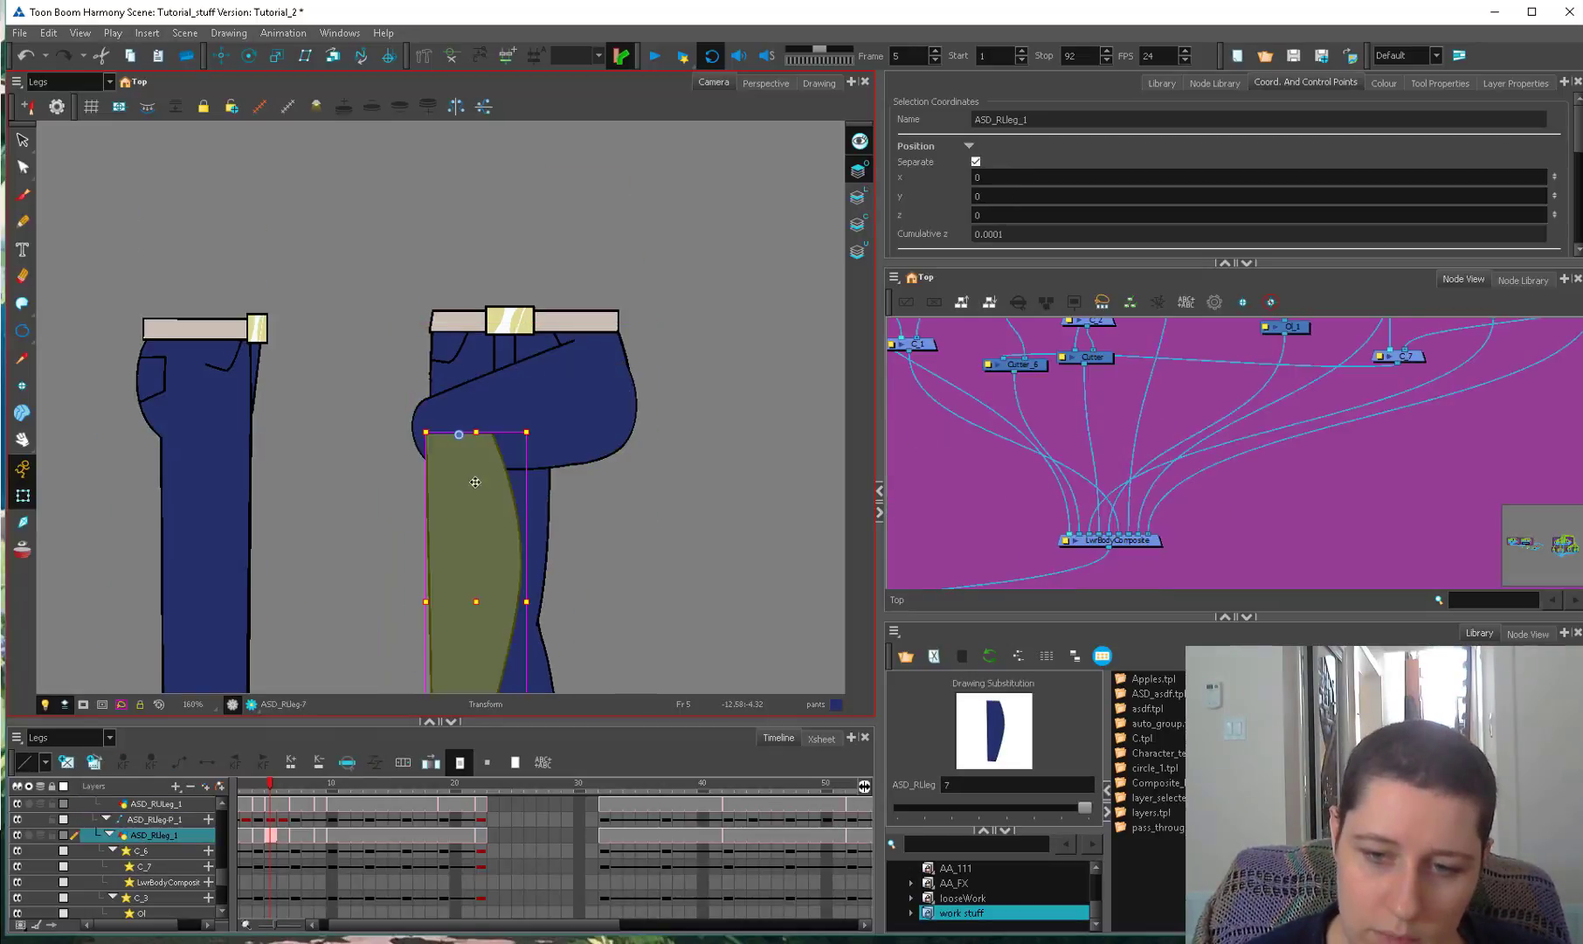
click(609, 440)
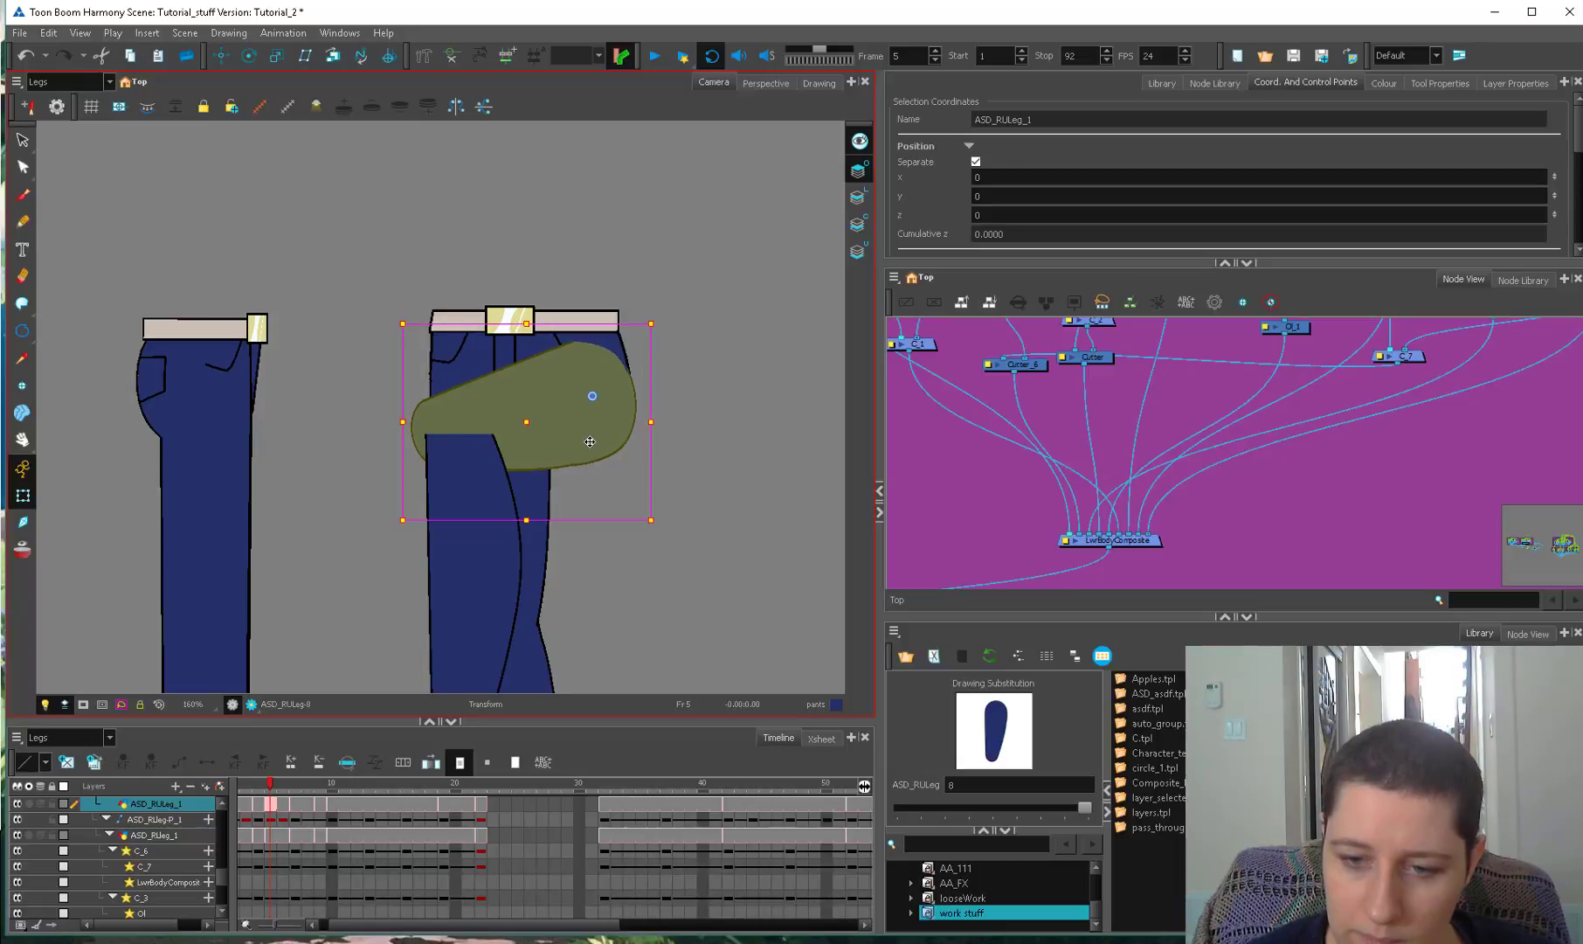
click(523, 486)
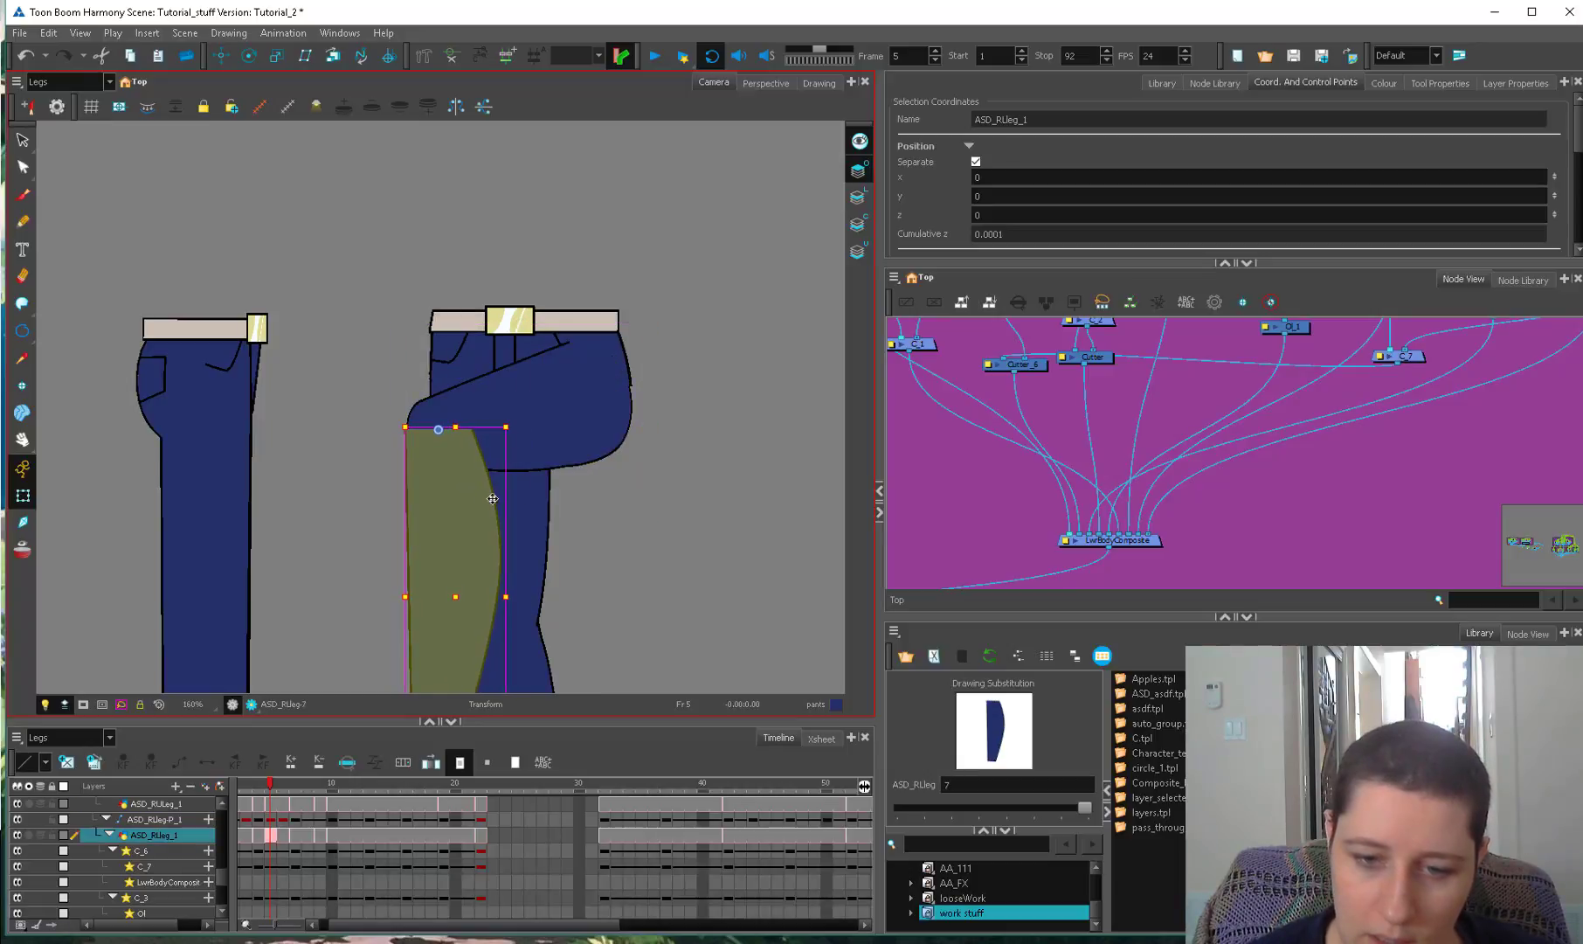
click(571, 621)
key(shift+z)
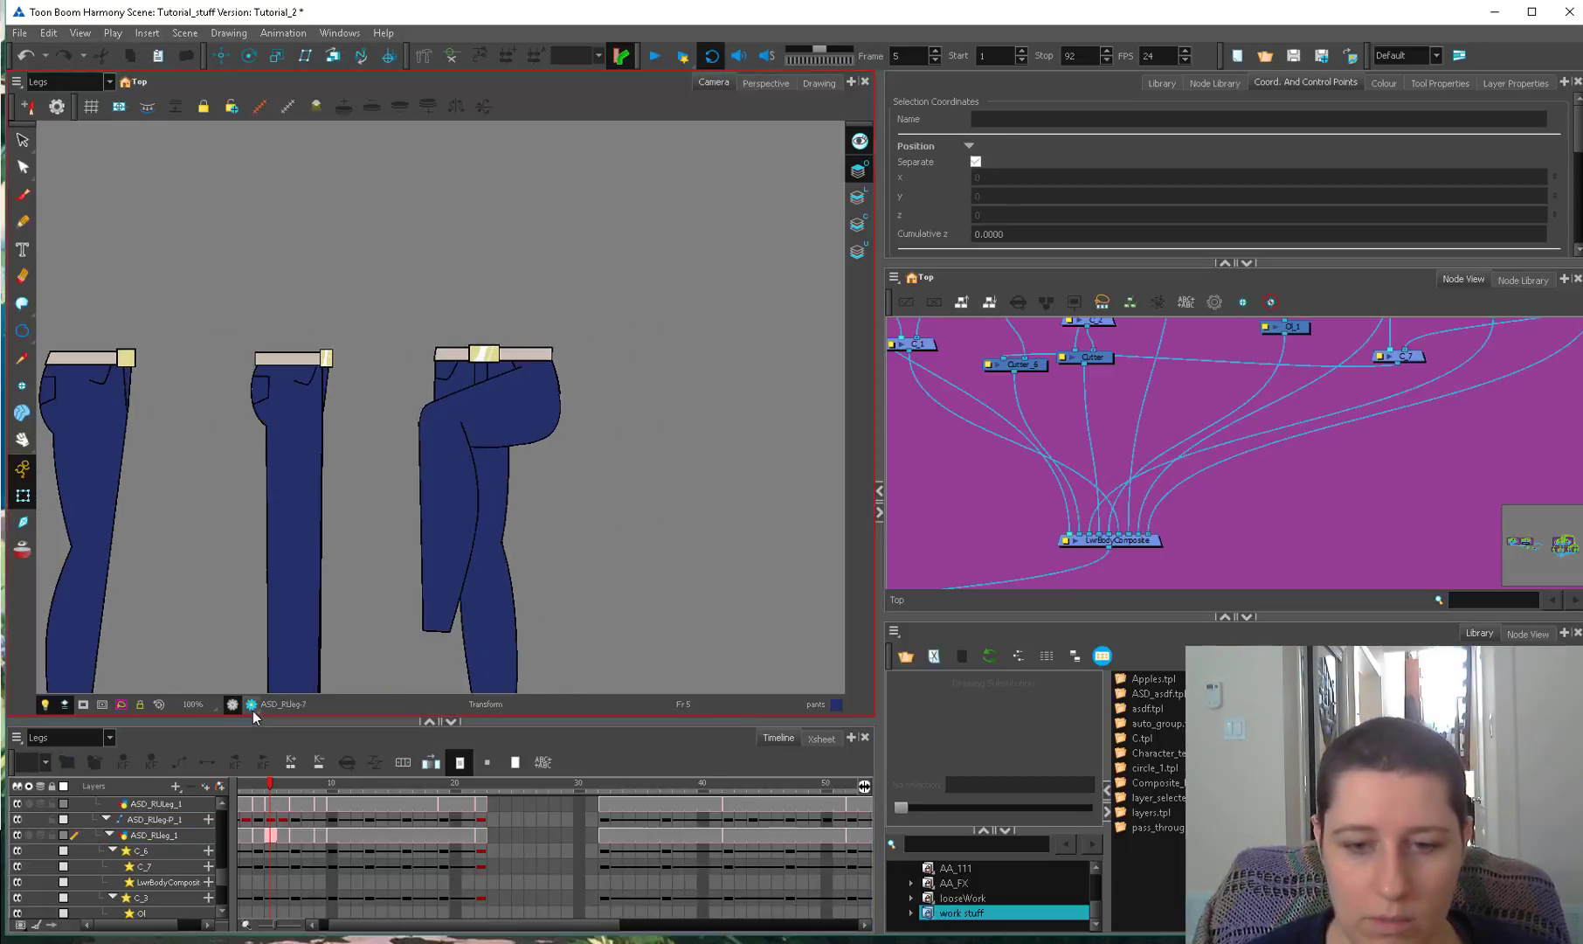
Swing the right lower leg on frame 5 forward about the knee, then bend it back behind the thigh.
scroll(548, 453, up, 2)
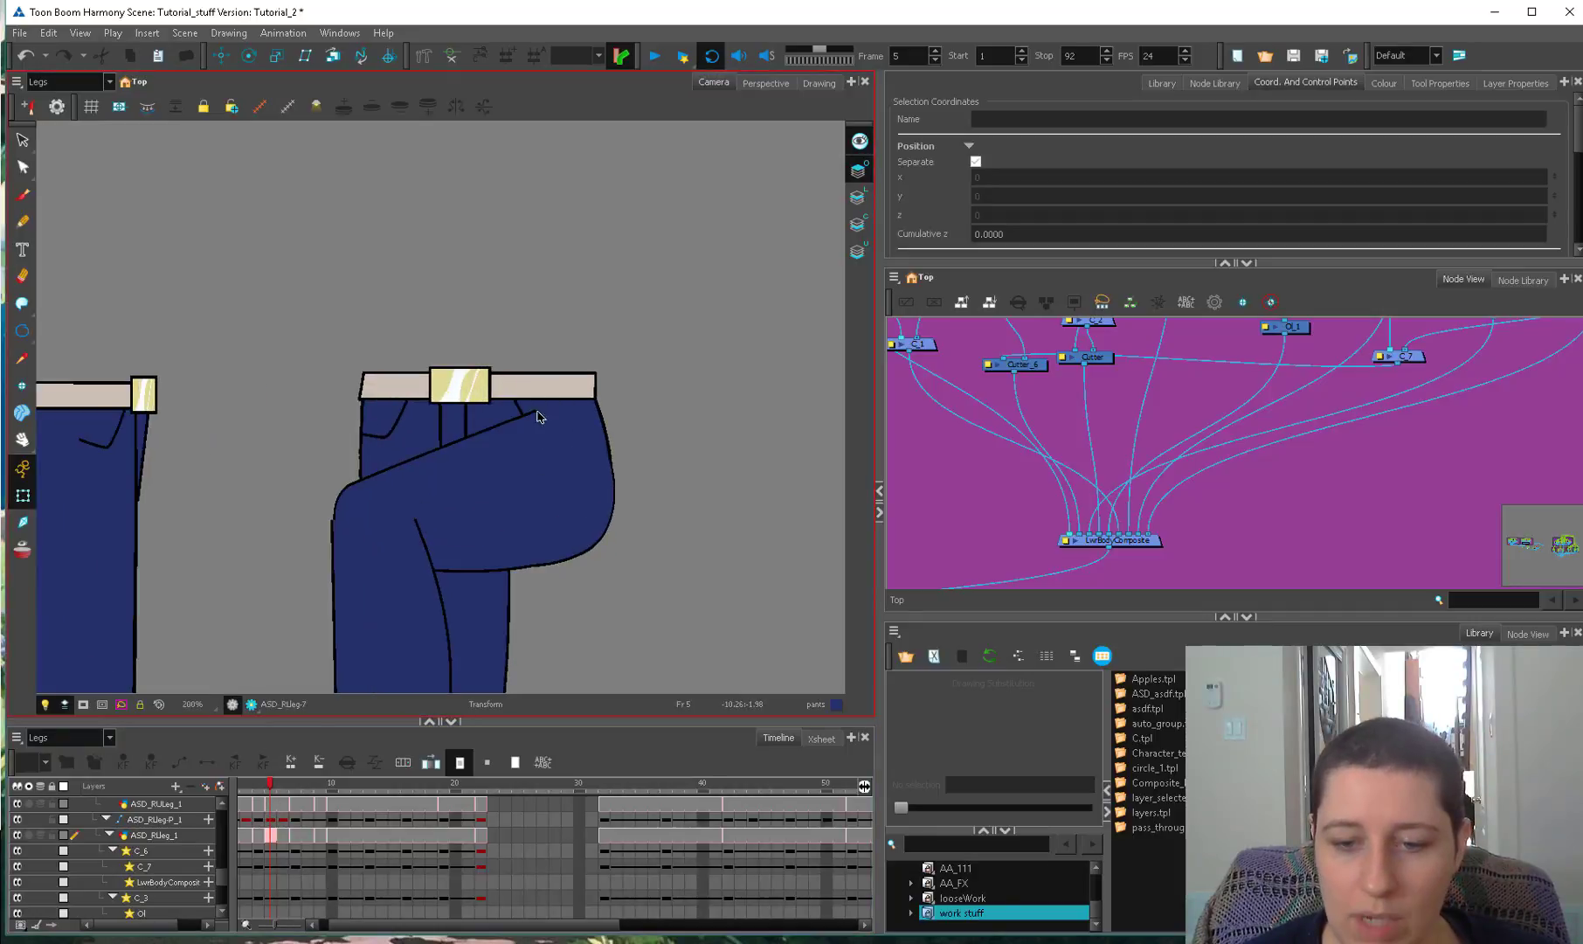
key(shift+z)
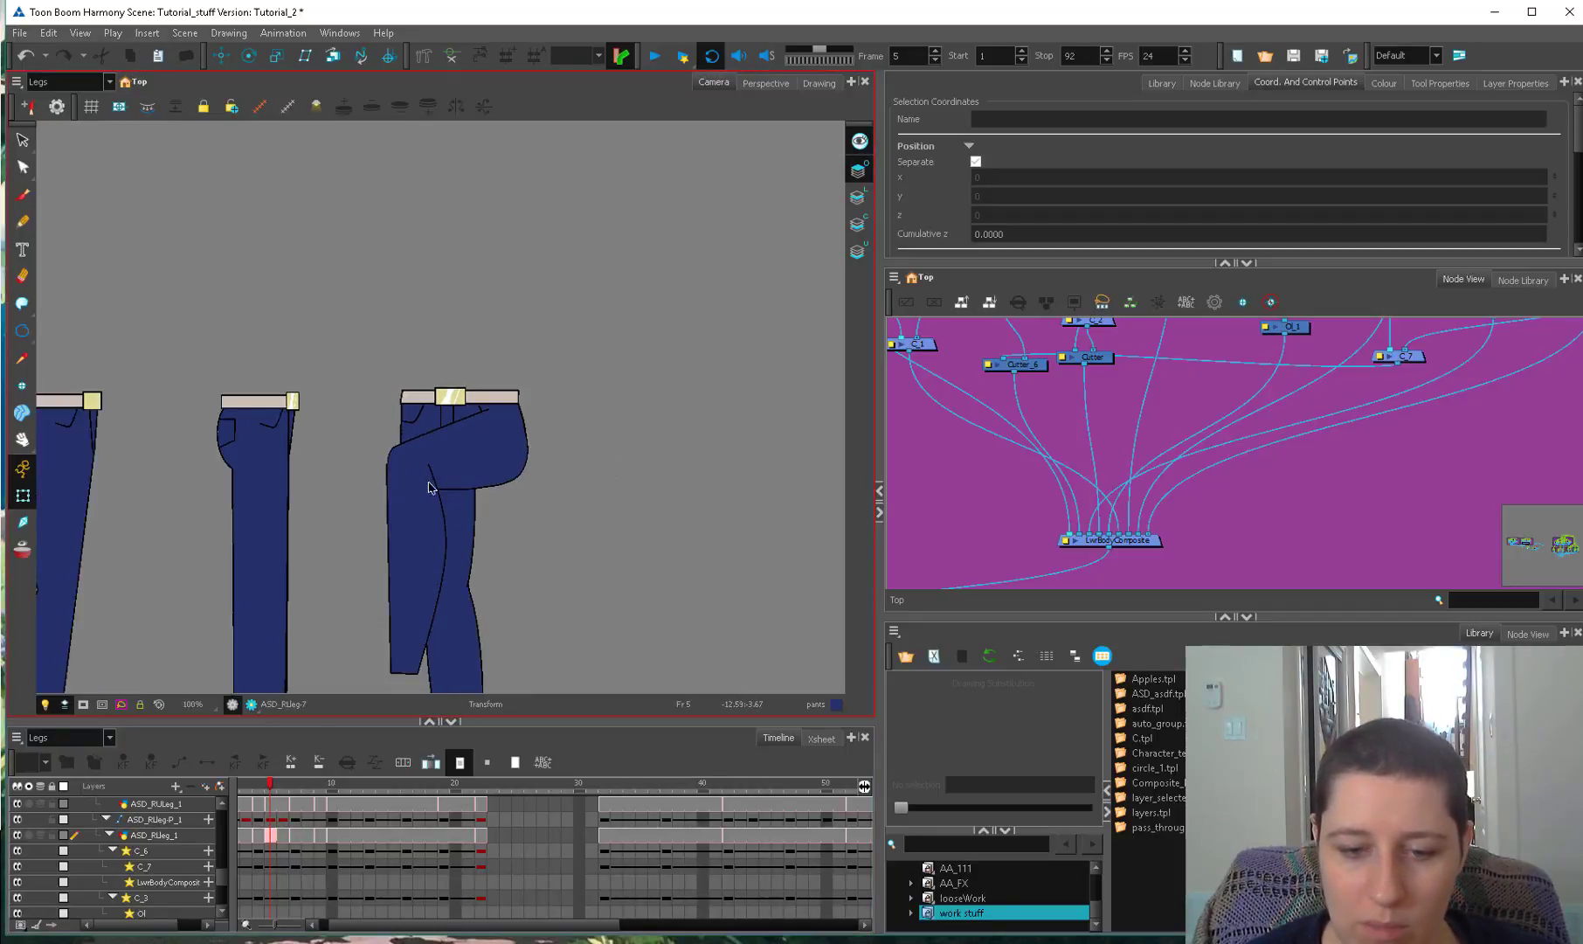
click(423, 568)
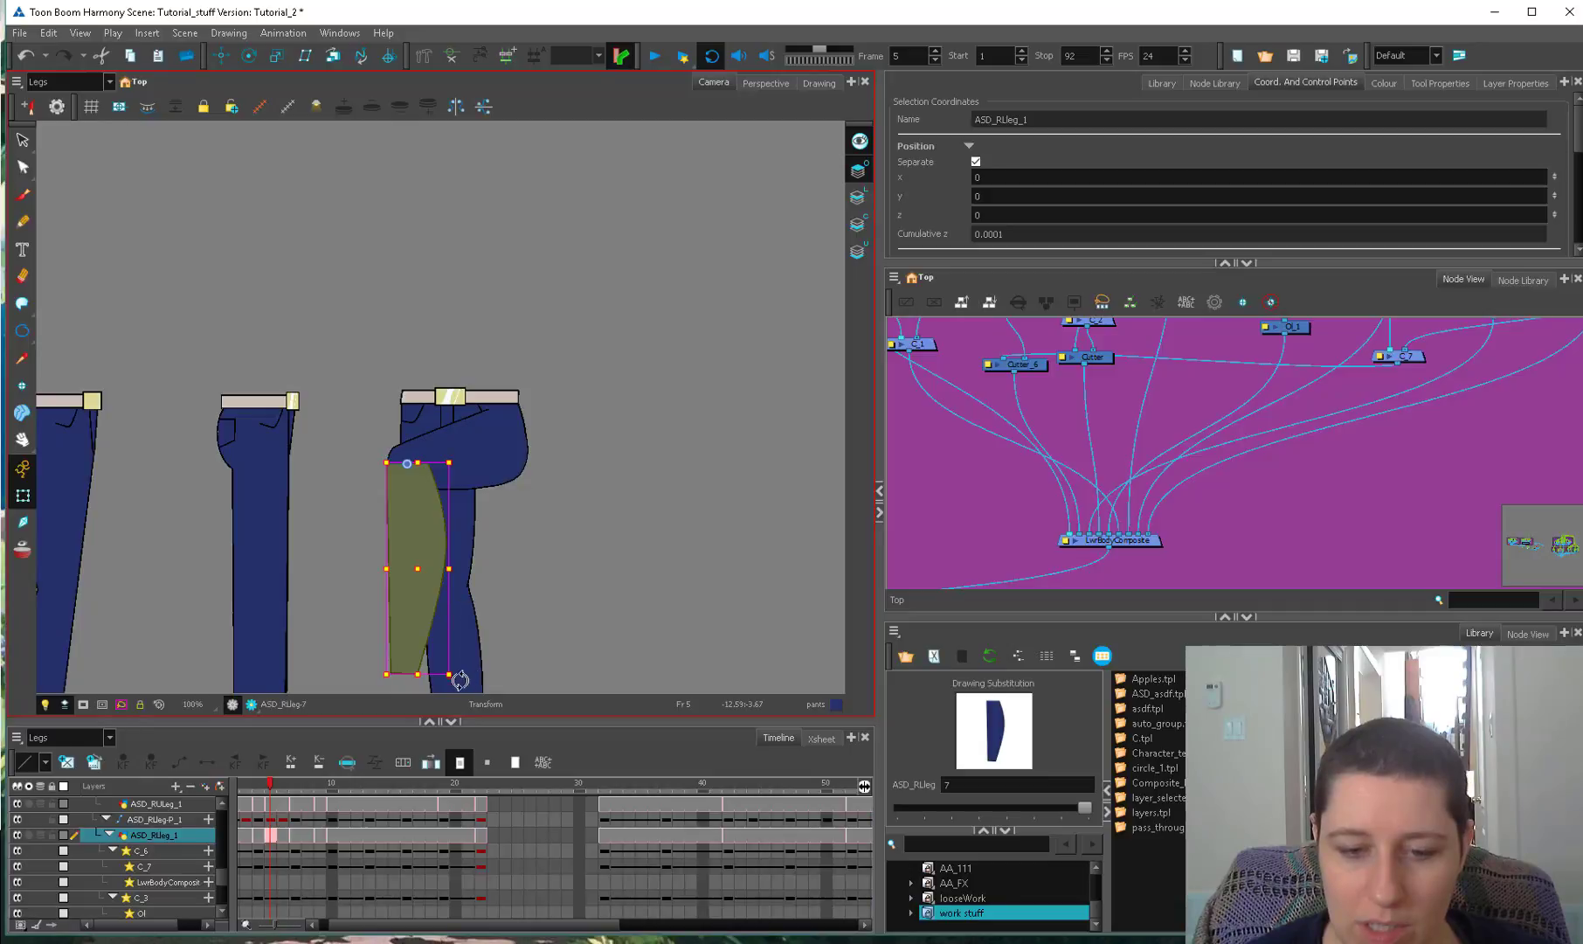
drag(459, 680, 251, 622)
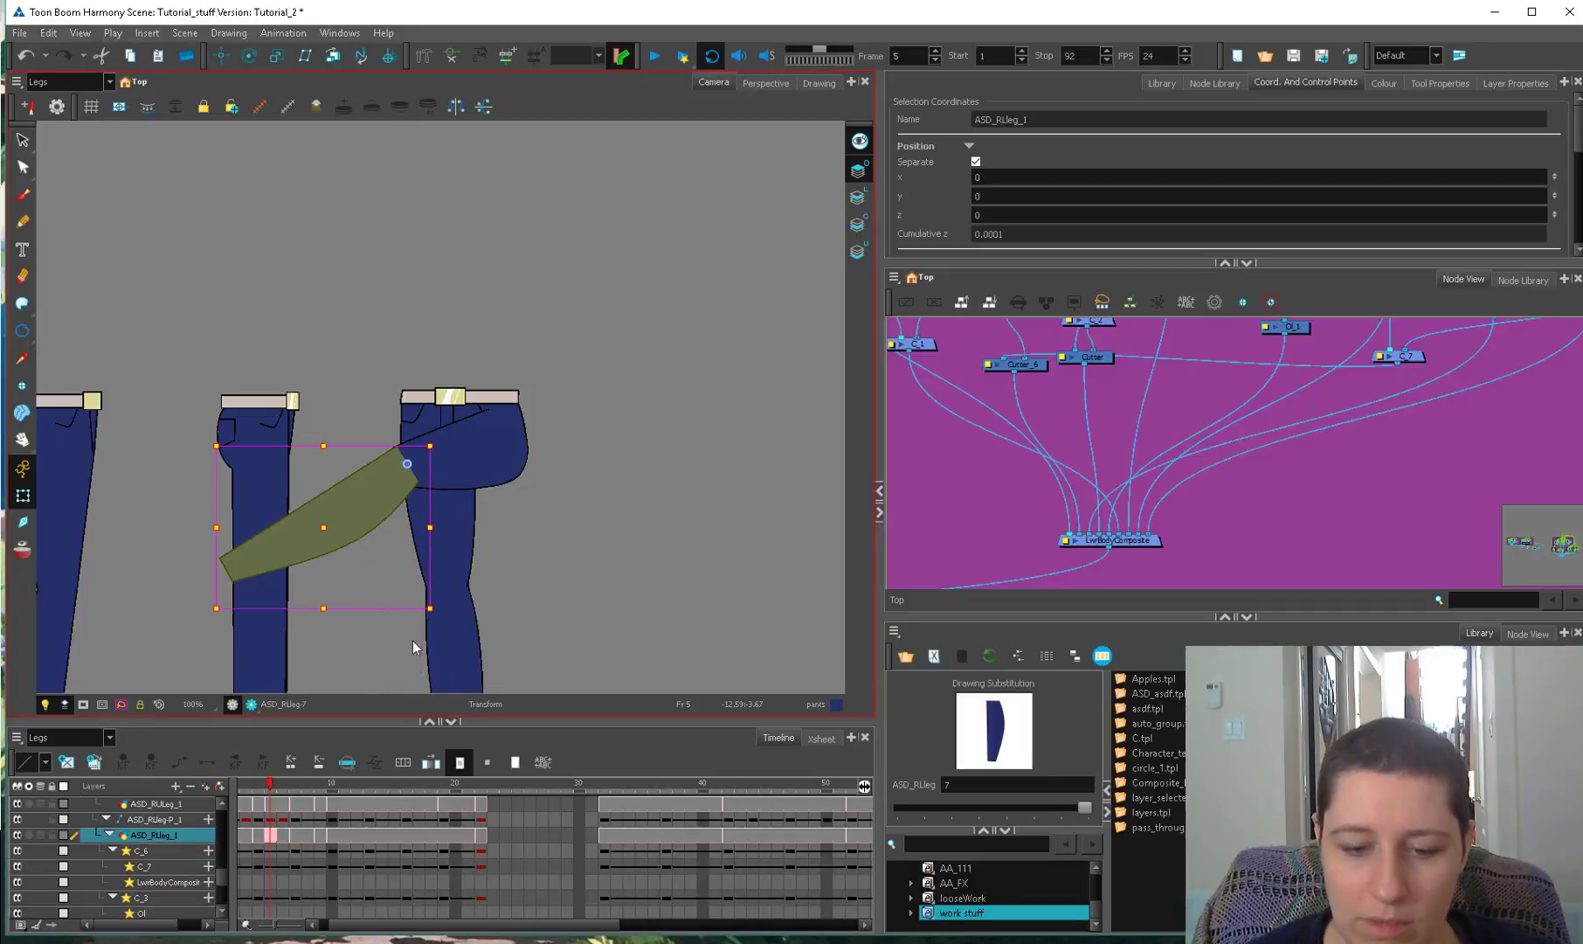
drag(411, 646, 629, 411)
click(550, 689)
key(2)
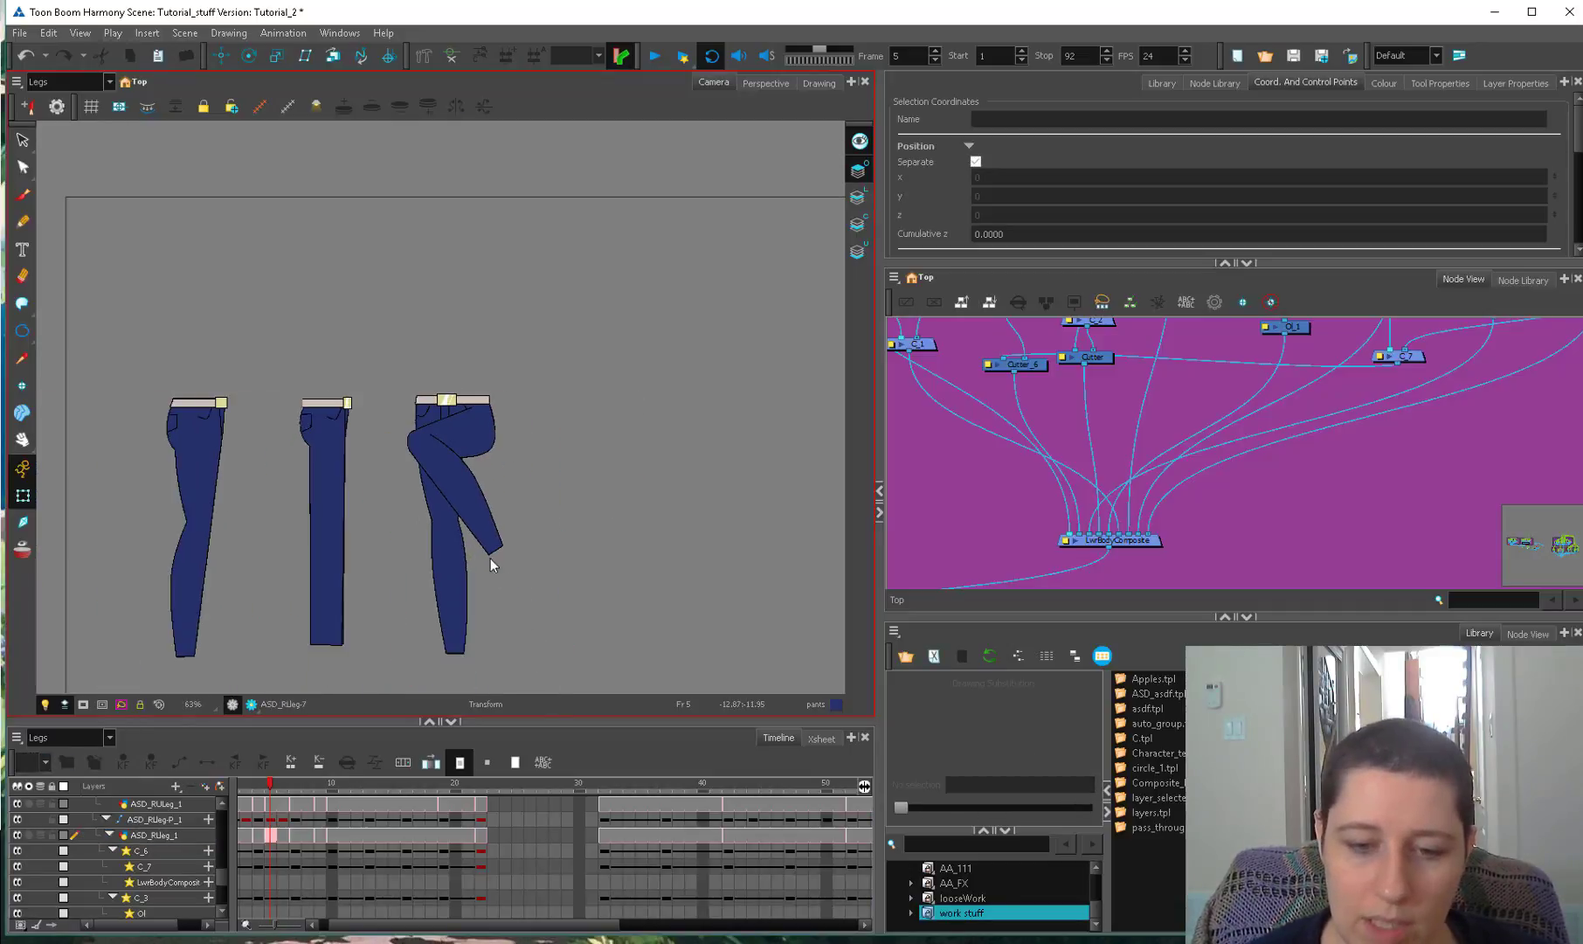
click(498, 546)
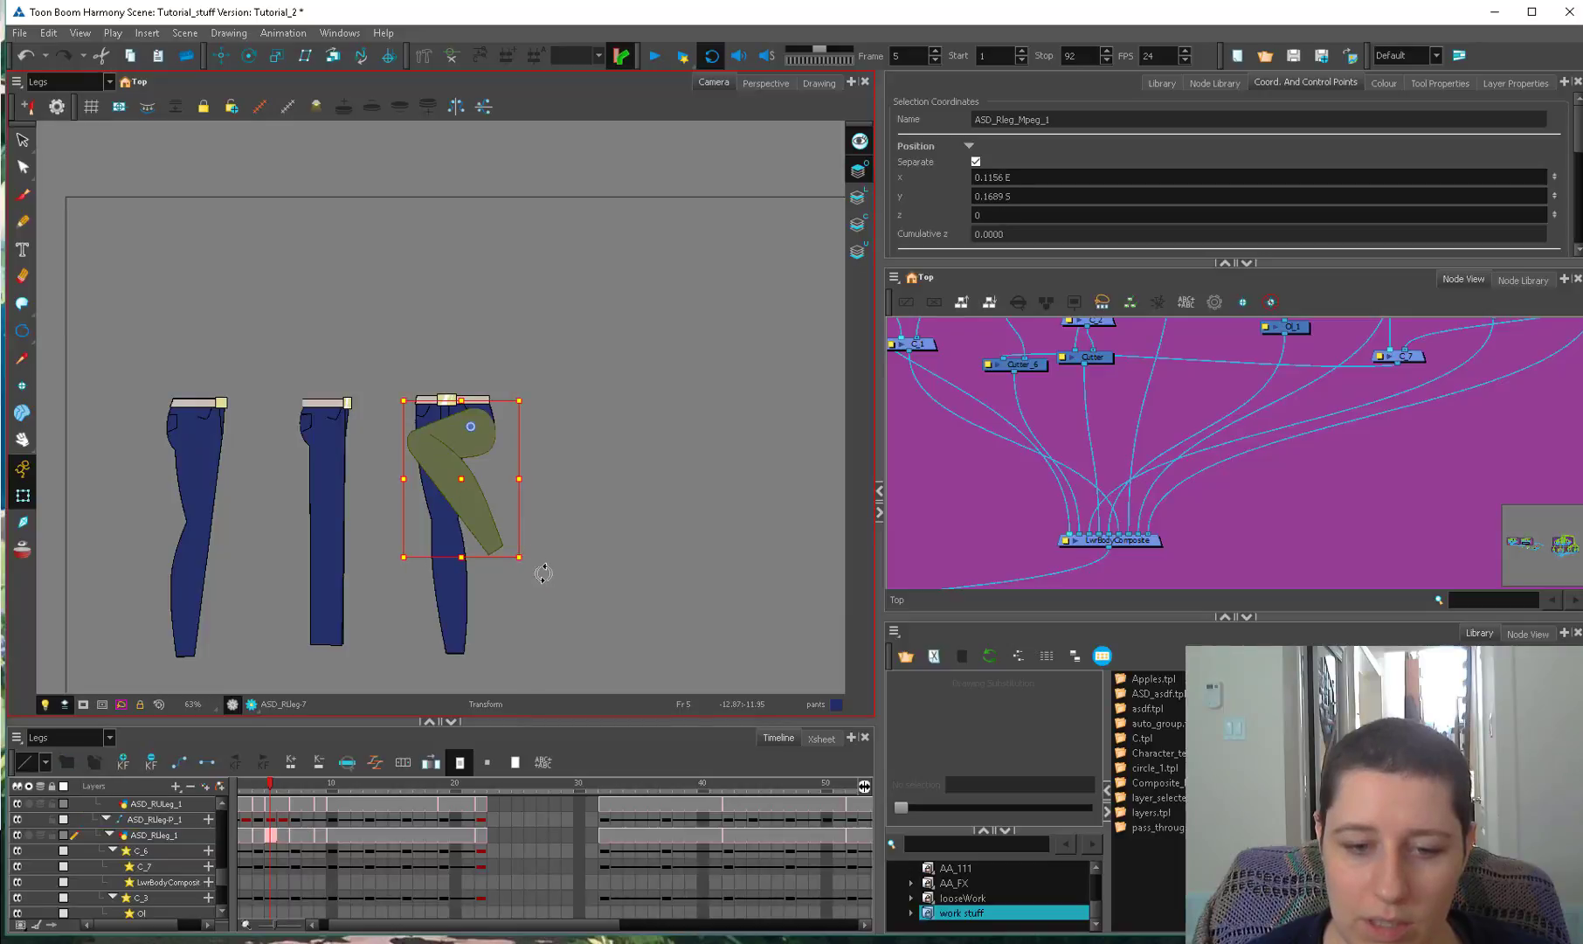
click(656, 466)
Disable the bent-leg pants rig beside the Lowerbody group and select the ASD_lower_Body_Mpeg_2 peg.
scroll(1364, 471, down, 8)
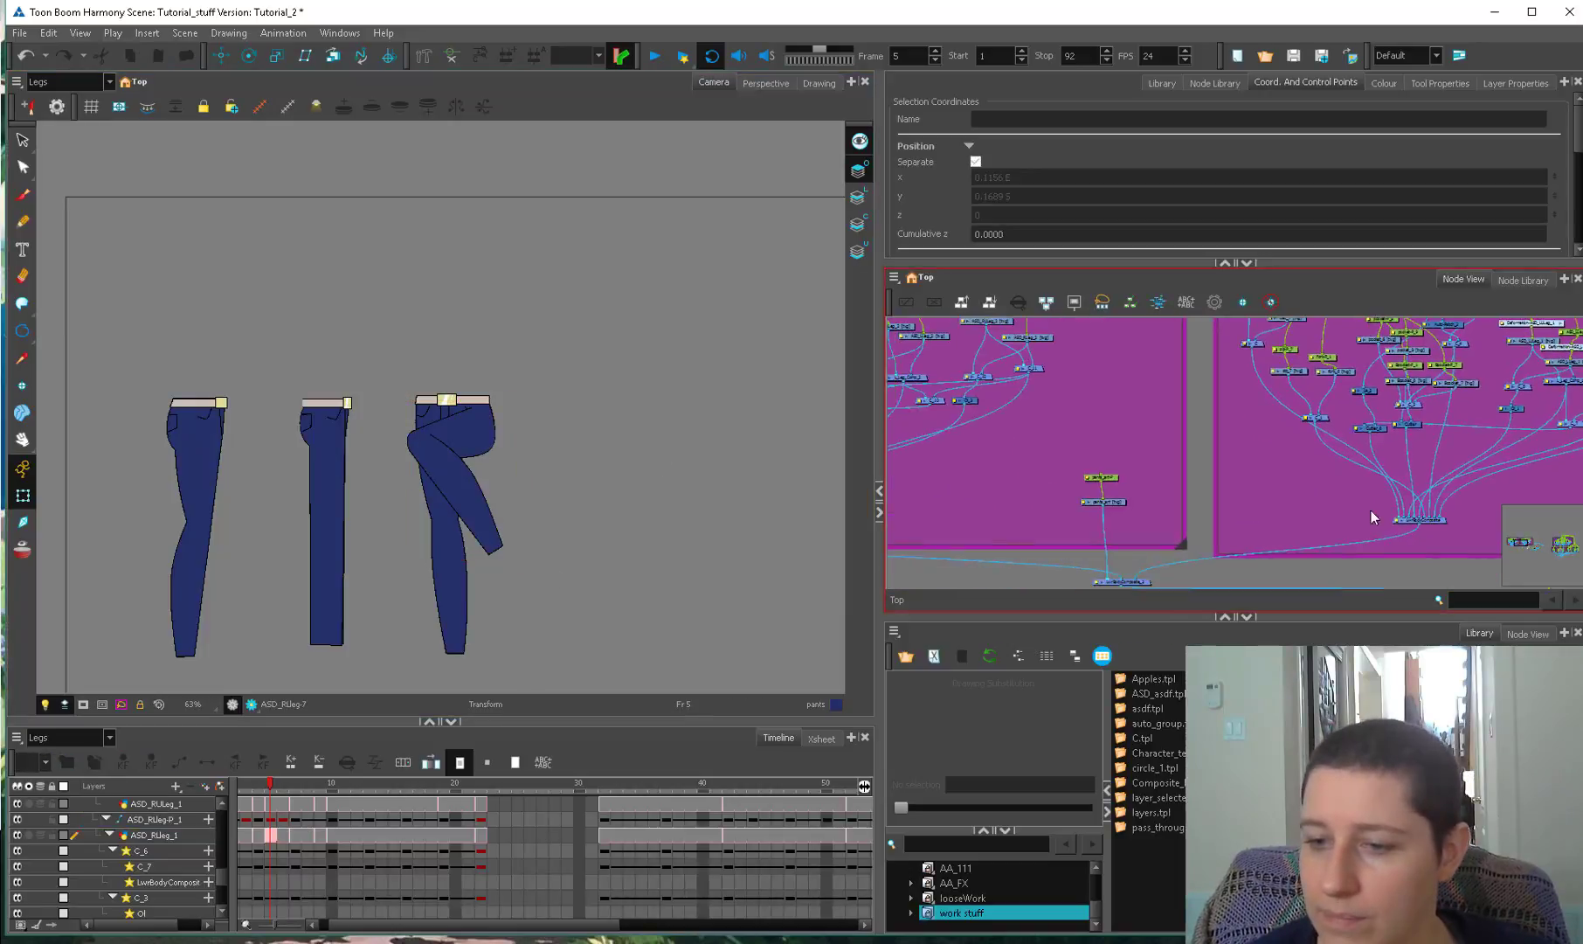
click(1036, 513)
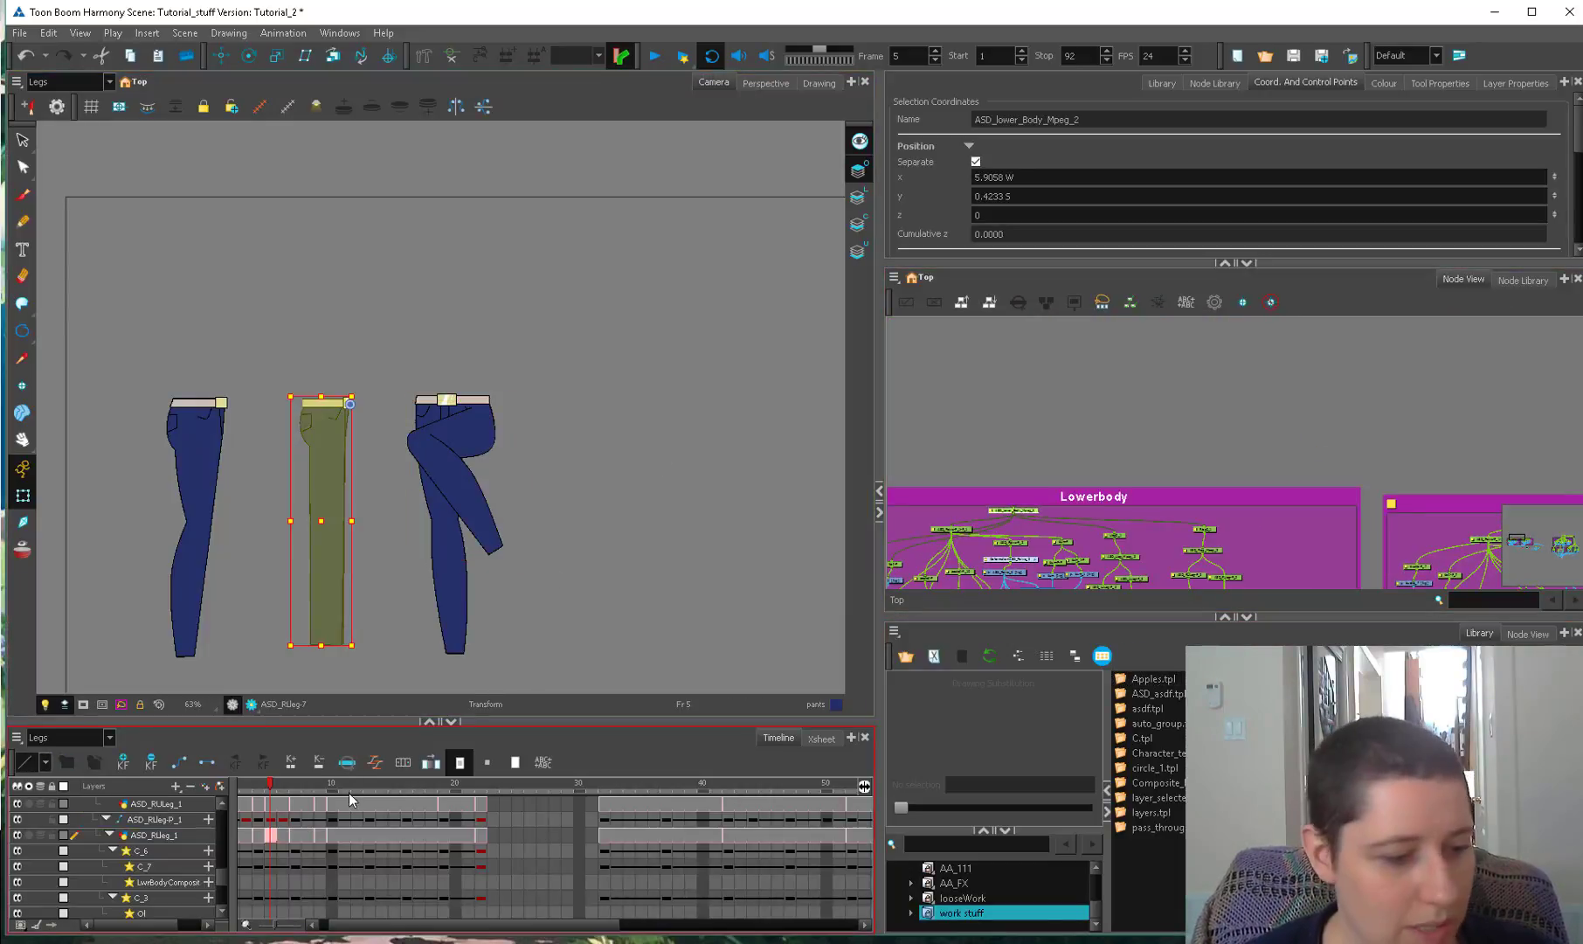
click(1398, 487)
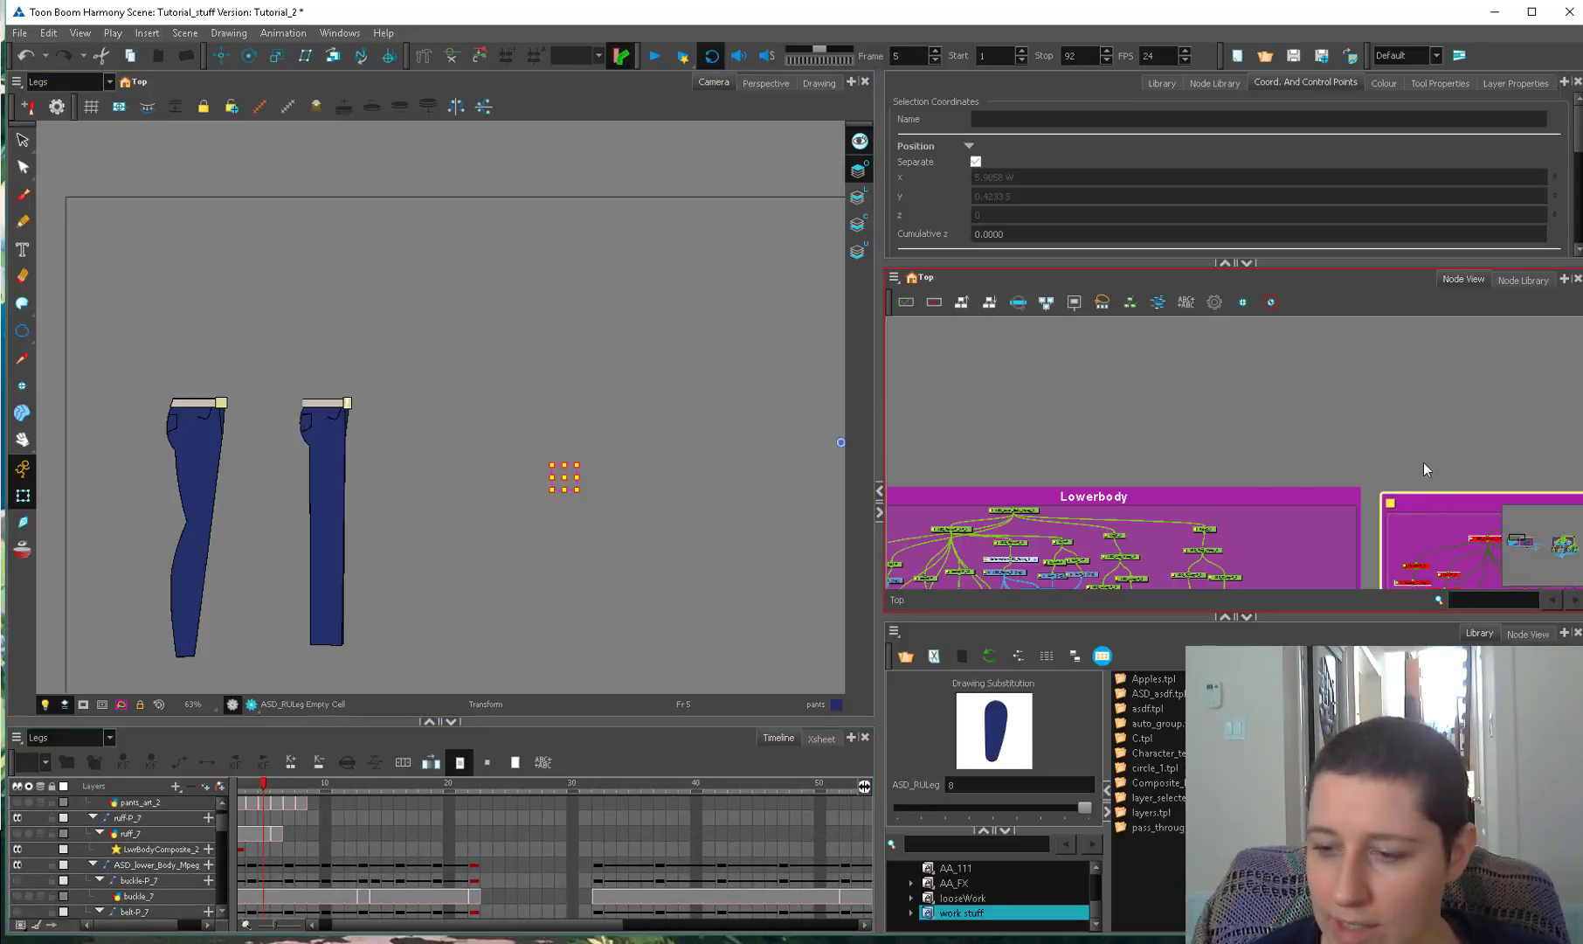
click(1028, 513)
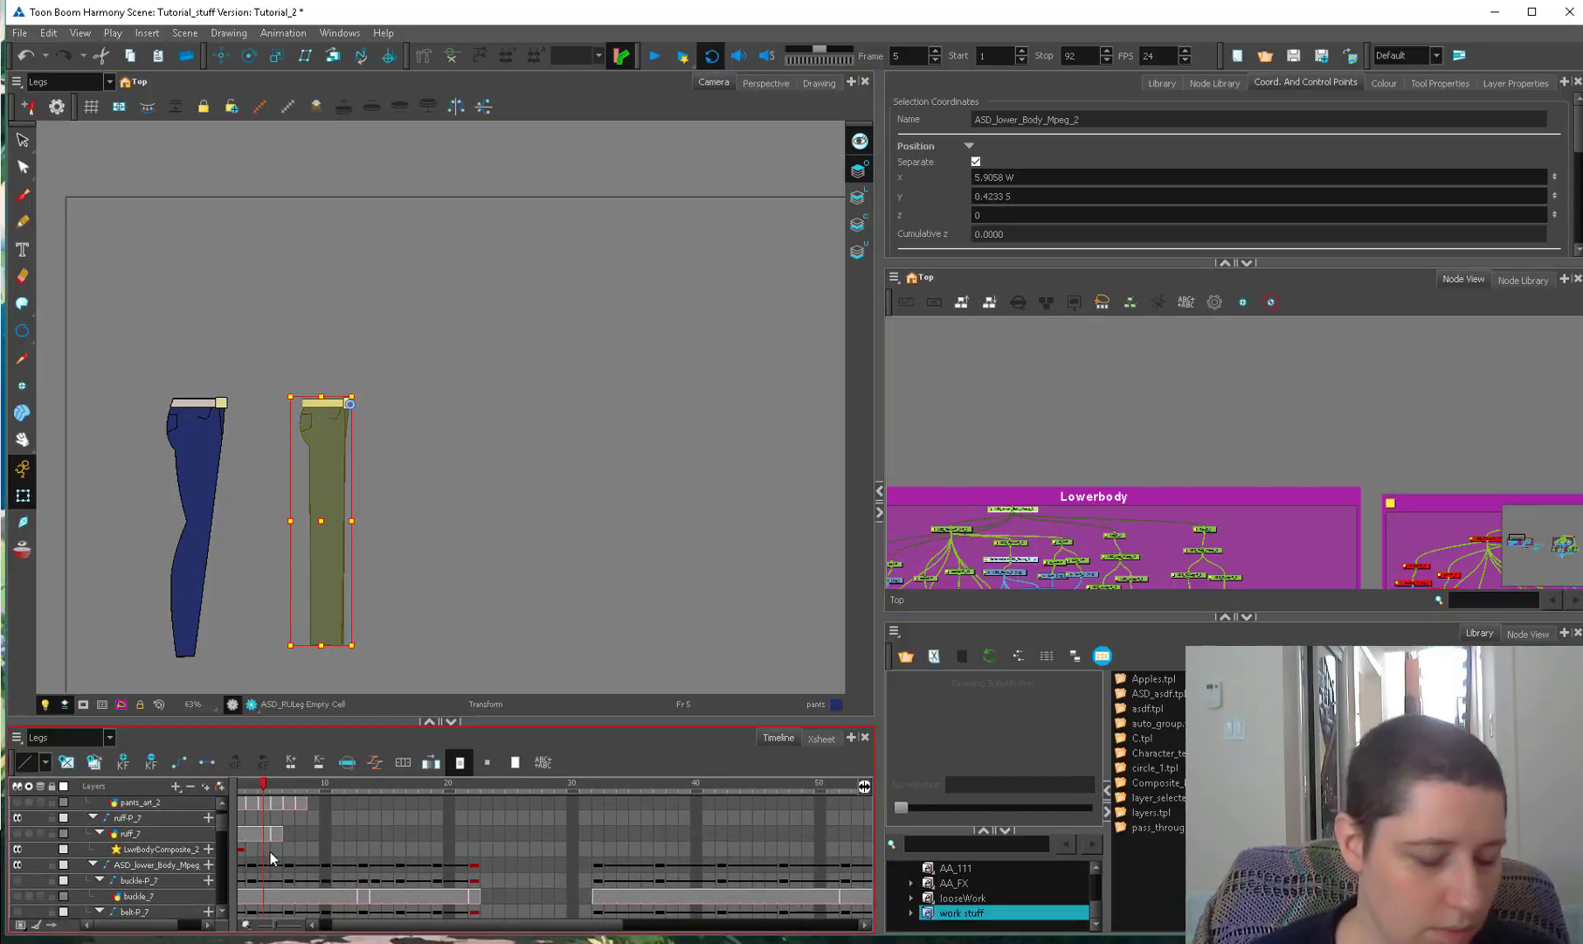
scroll(280, 836, up, 1)
drag(371, 926, 279, 868)
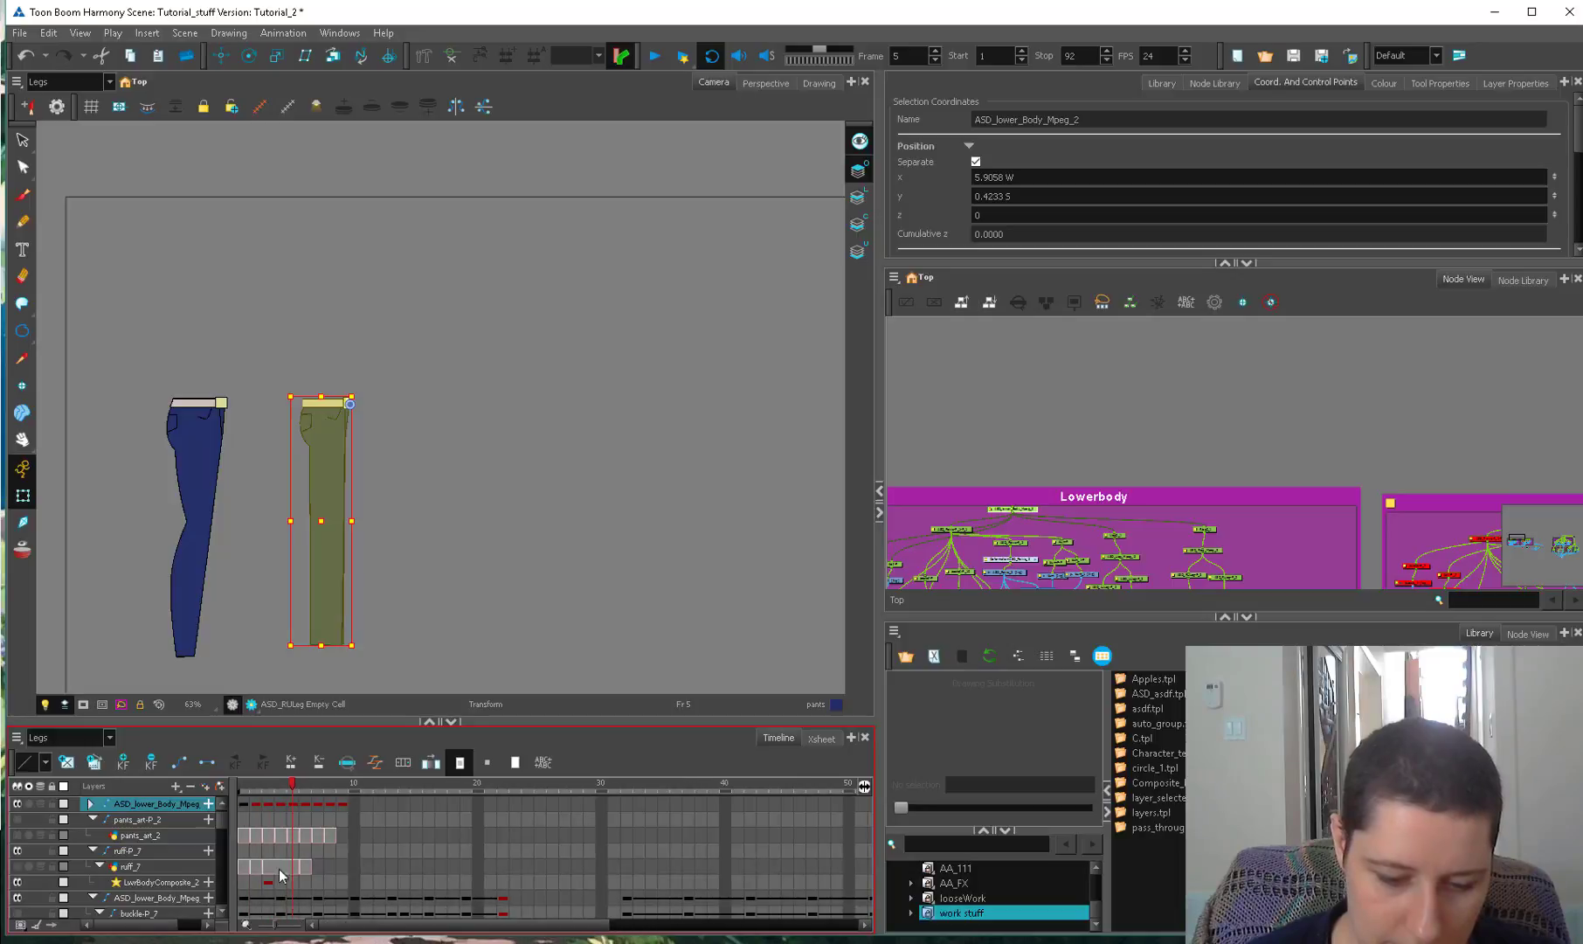
Scrub the remaining rigged pants to frames 10 and 12 and inspect the pelvis with its deformation curve.
click(256, 803)
mouse_move(264, 805)
mouse_down()
mouse_move(303, 813)
mouse_move(343, 785)
mouse_move(465, 784)
mouse_move(379, 784)
mouse_up()
scroll(323, 525, up, 4)
click(394, 494)
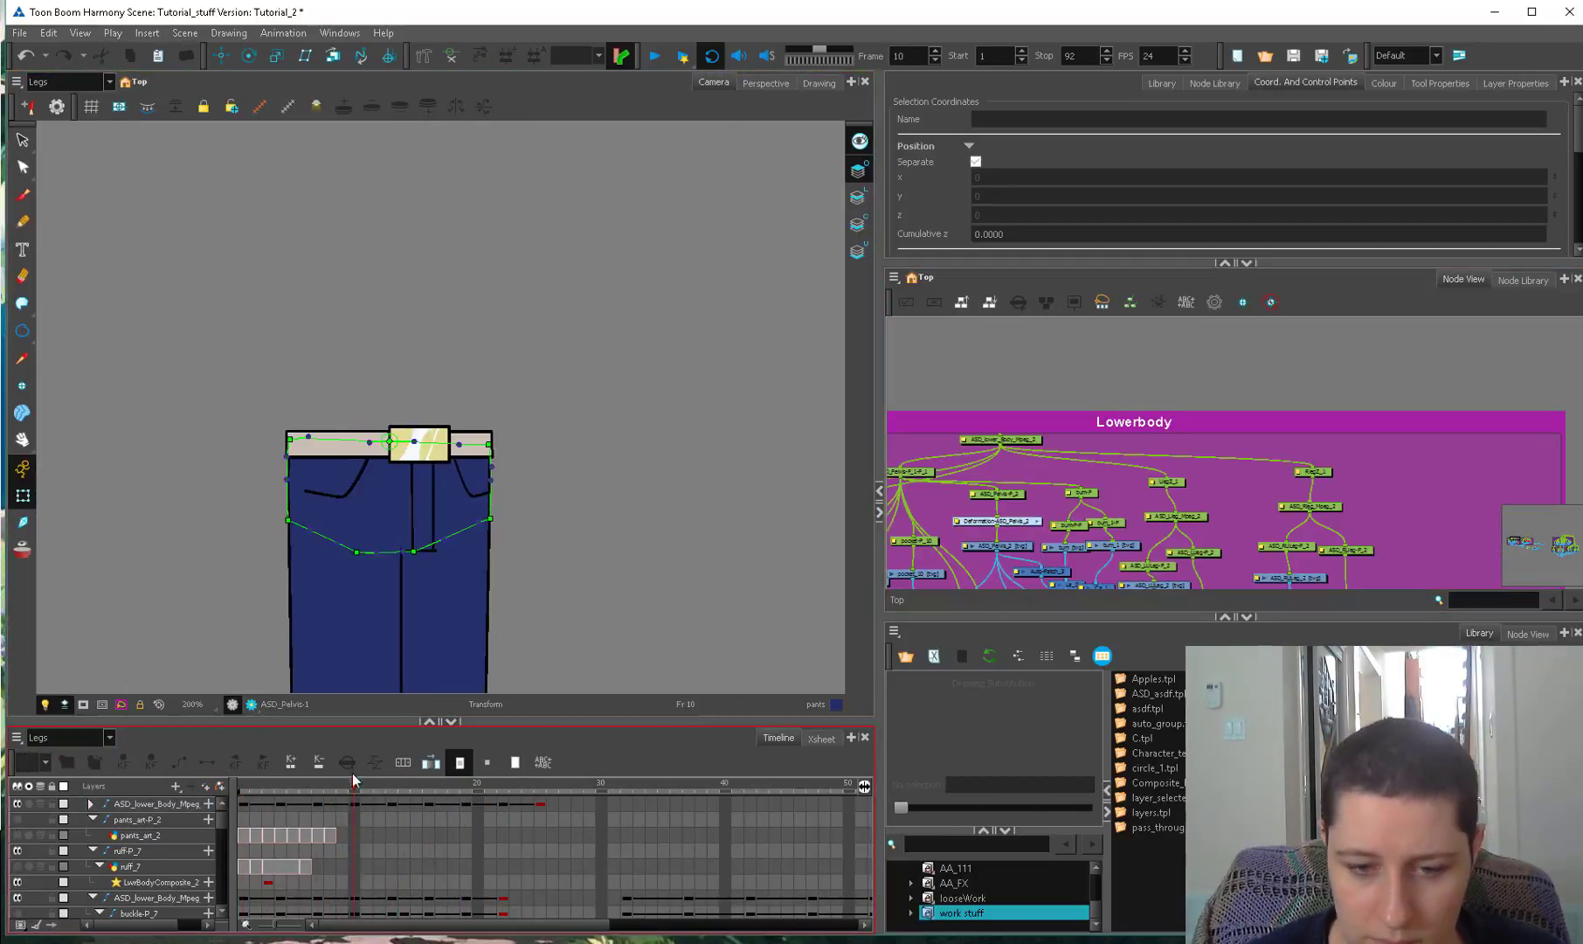
click(476, 476)
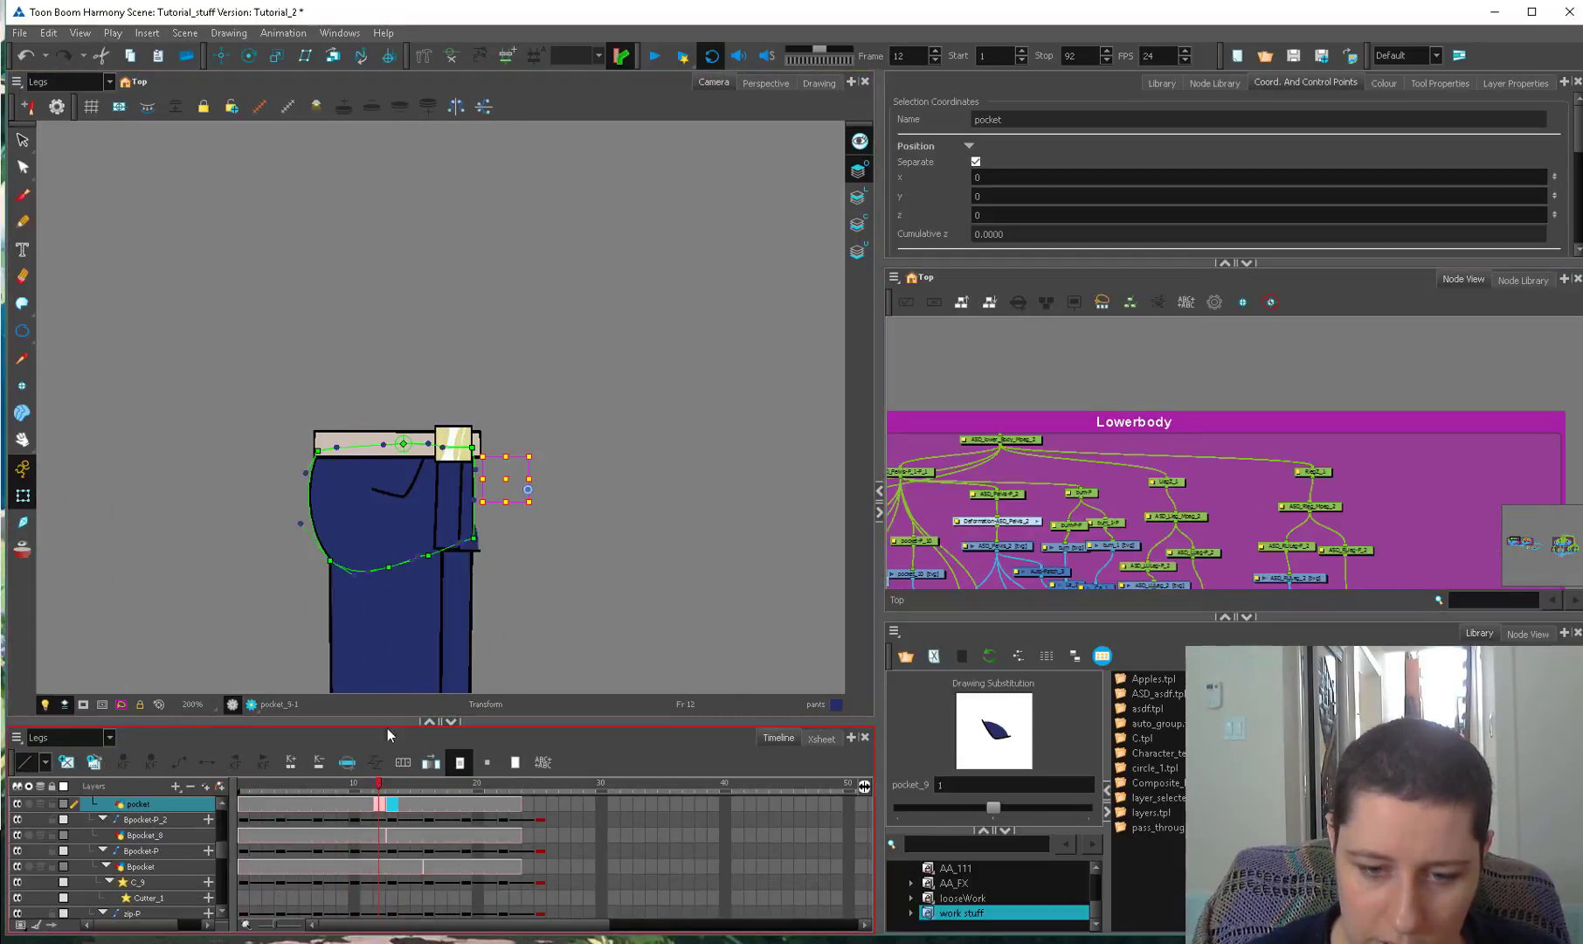
Narrow the zip on frame 12, shift it toward the front edge of the pants, and pull the fork in to the leg's edge.
click(521, 589)
scroll(521, 589, up, 1)
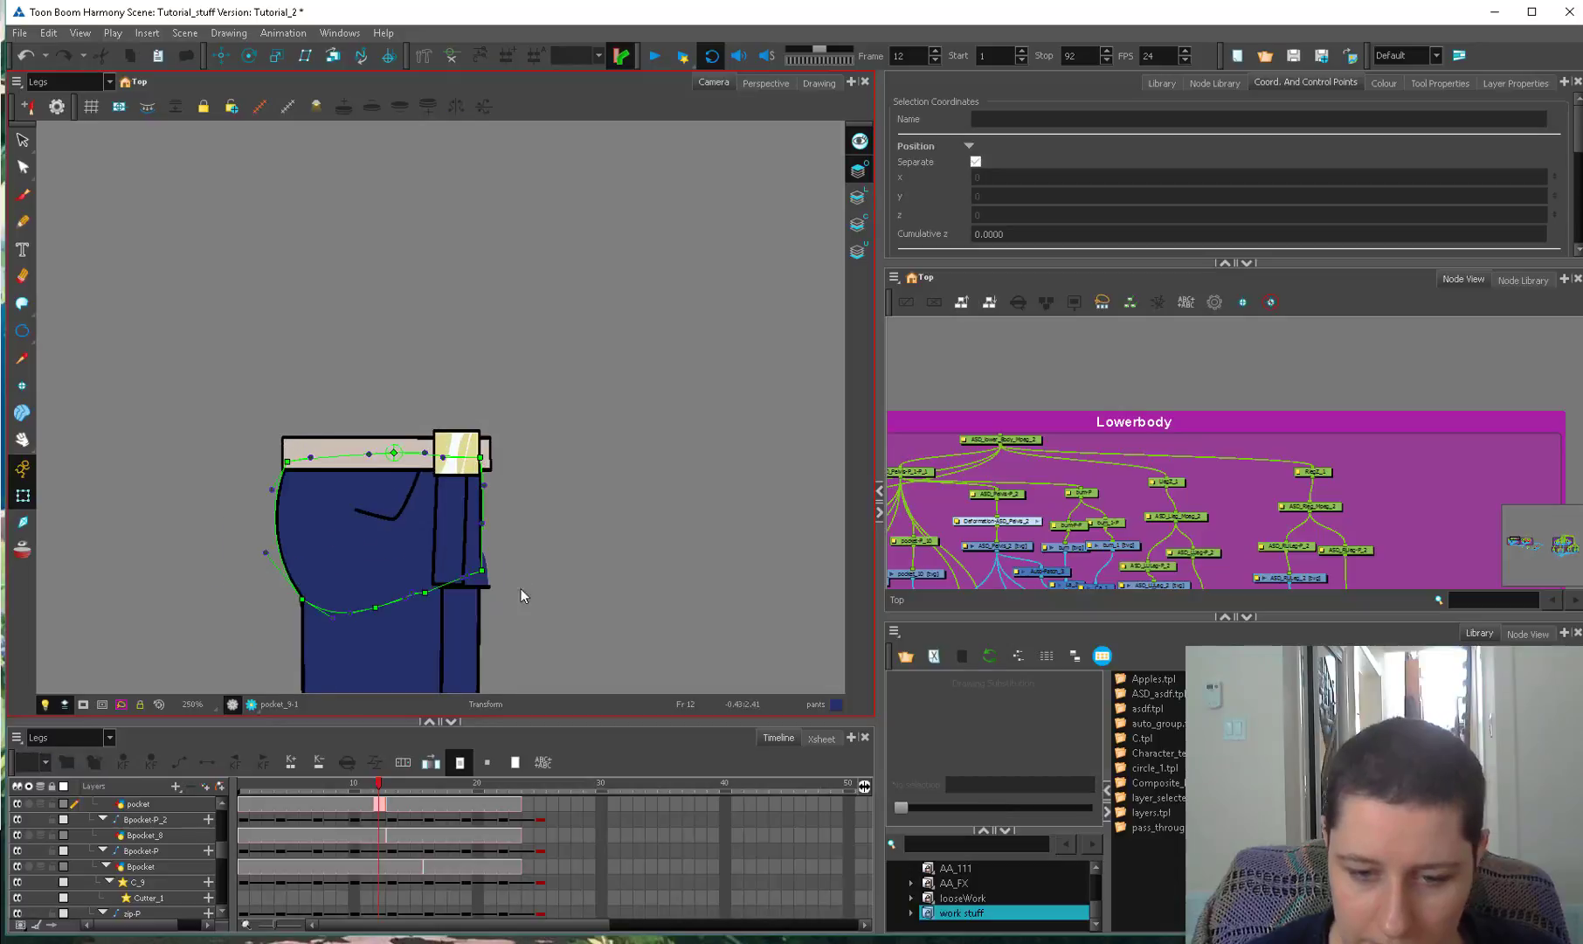
click(521, 591)
scroll(521, 592, up, 2)
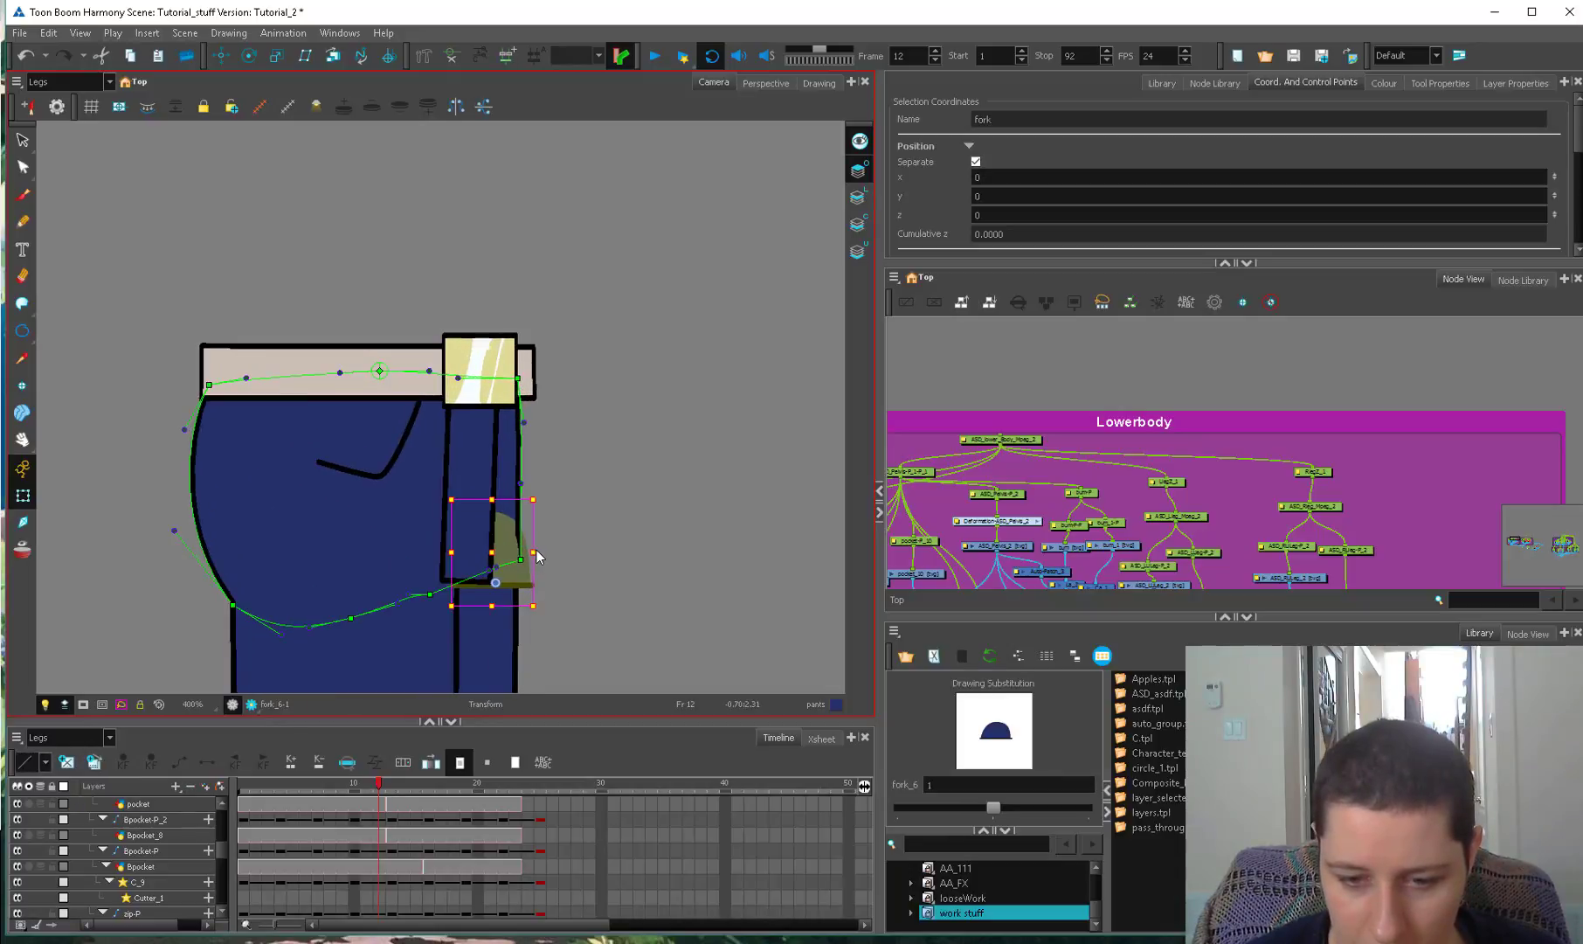
click(495, 581)
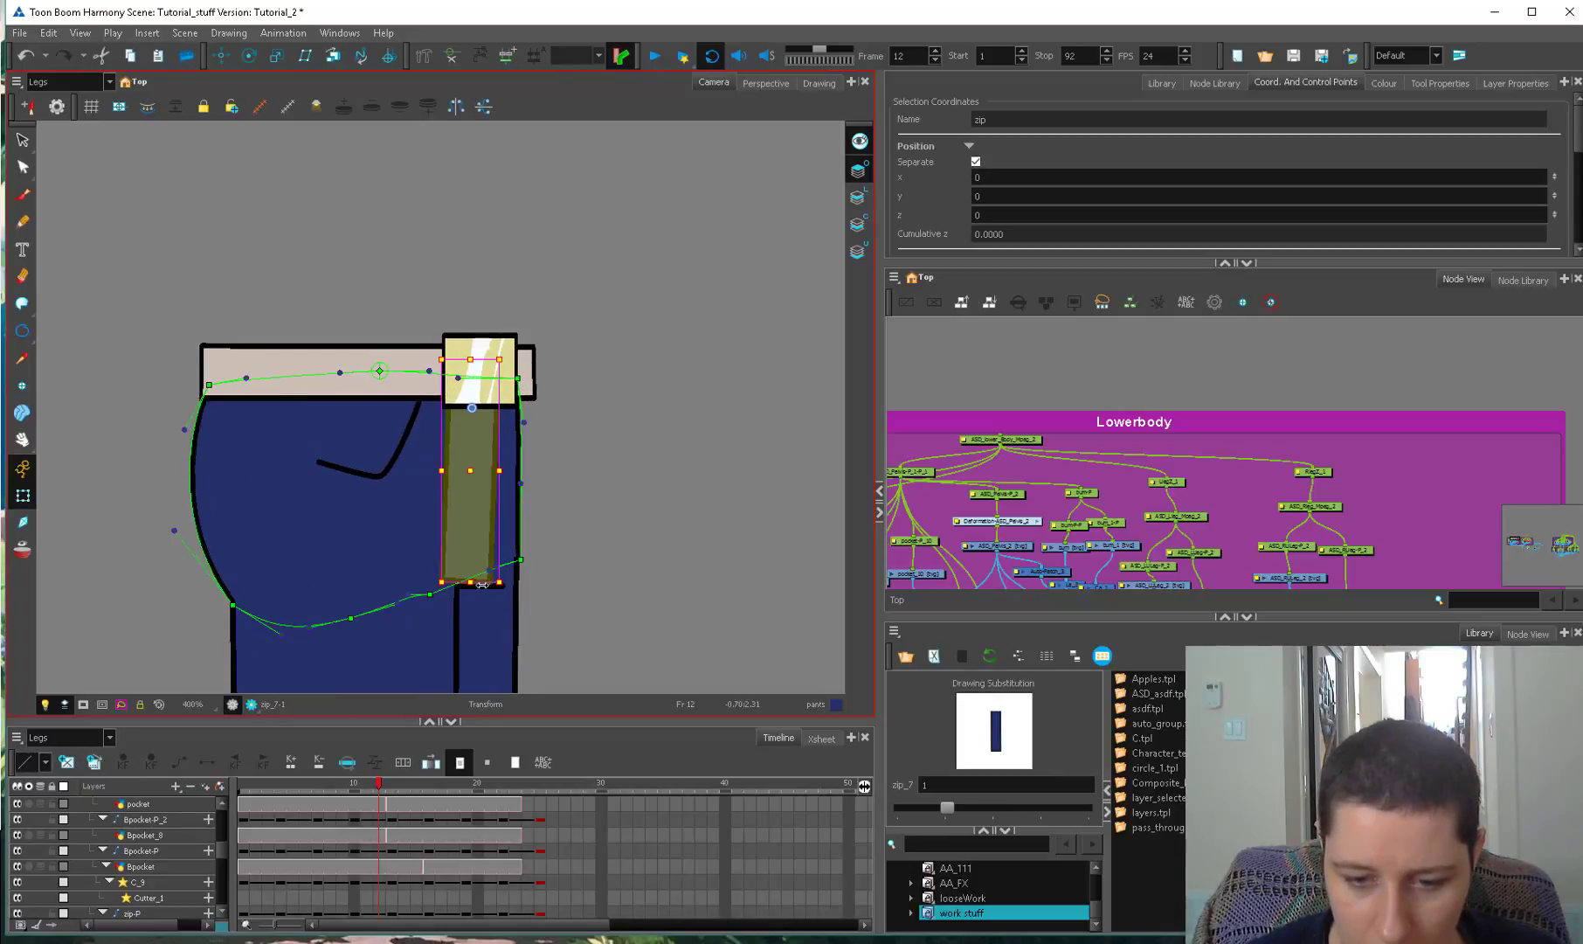
drag(497, 583, 506, 589)
drag(516, 475, 509, 474)
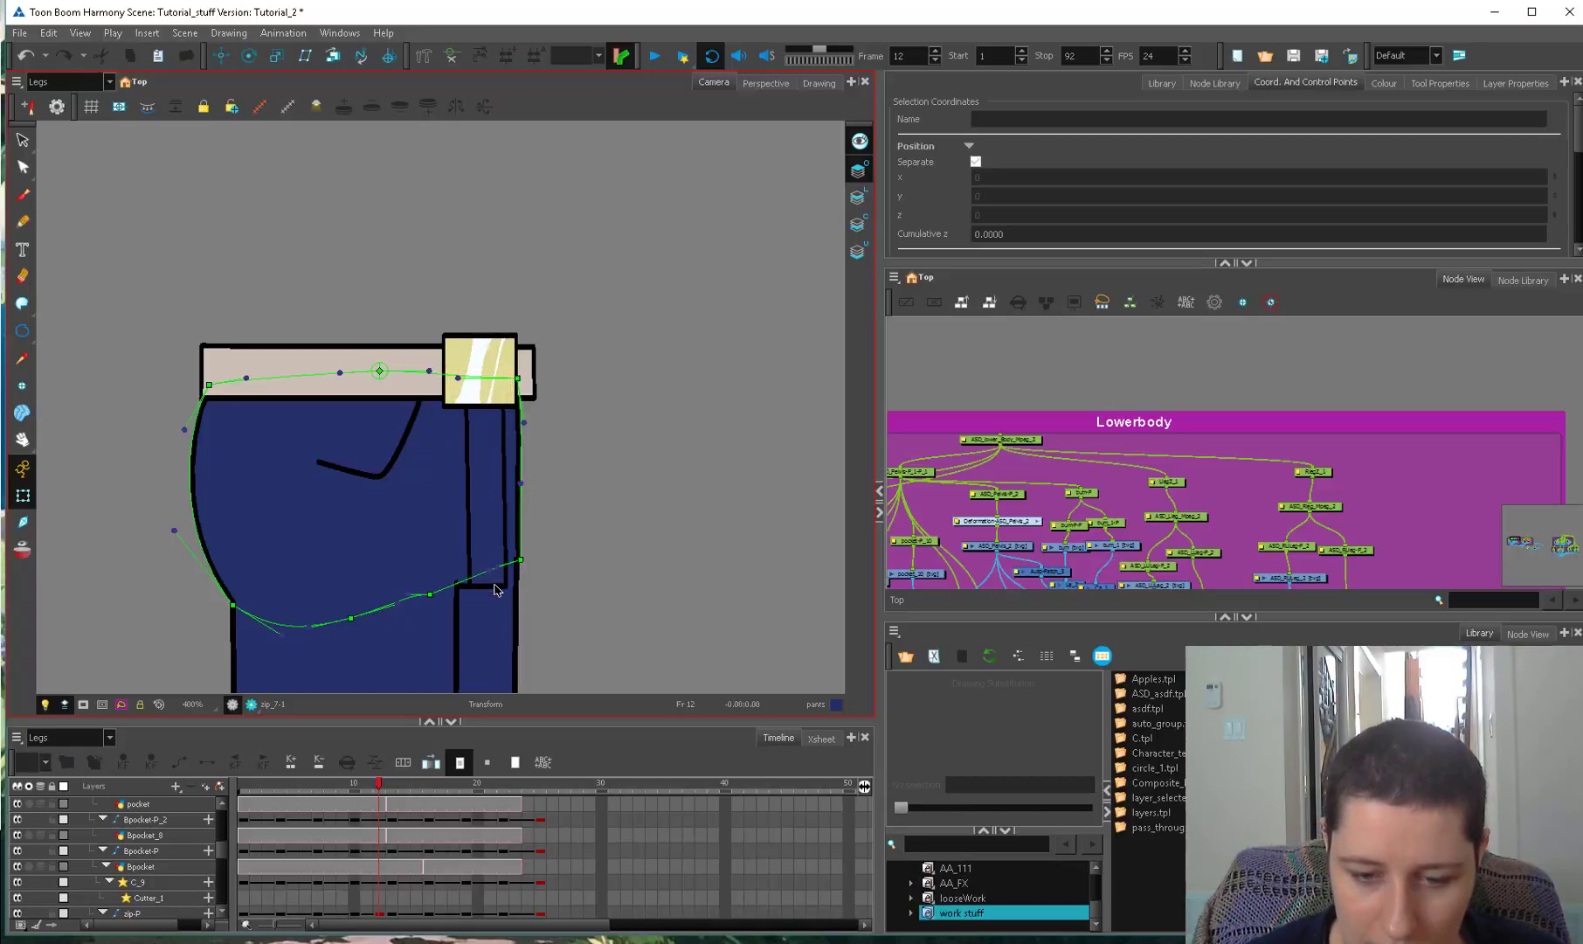
Go to frame 13 and select the zip and belt buckle on the side-view pelvis.
click(403, 852)
key(slash)
key(slash)
key(slash)
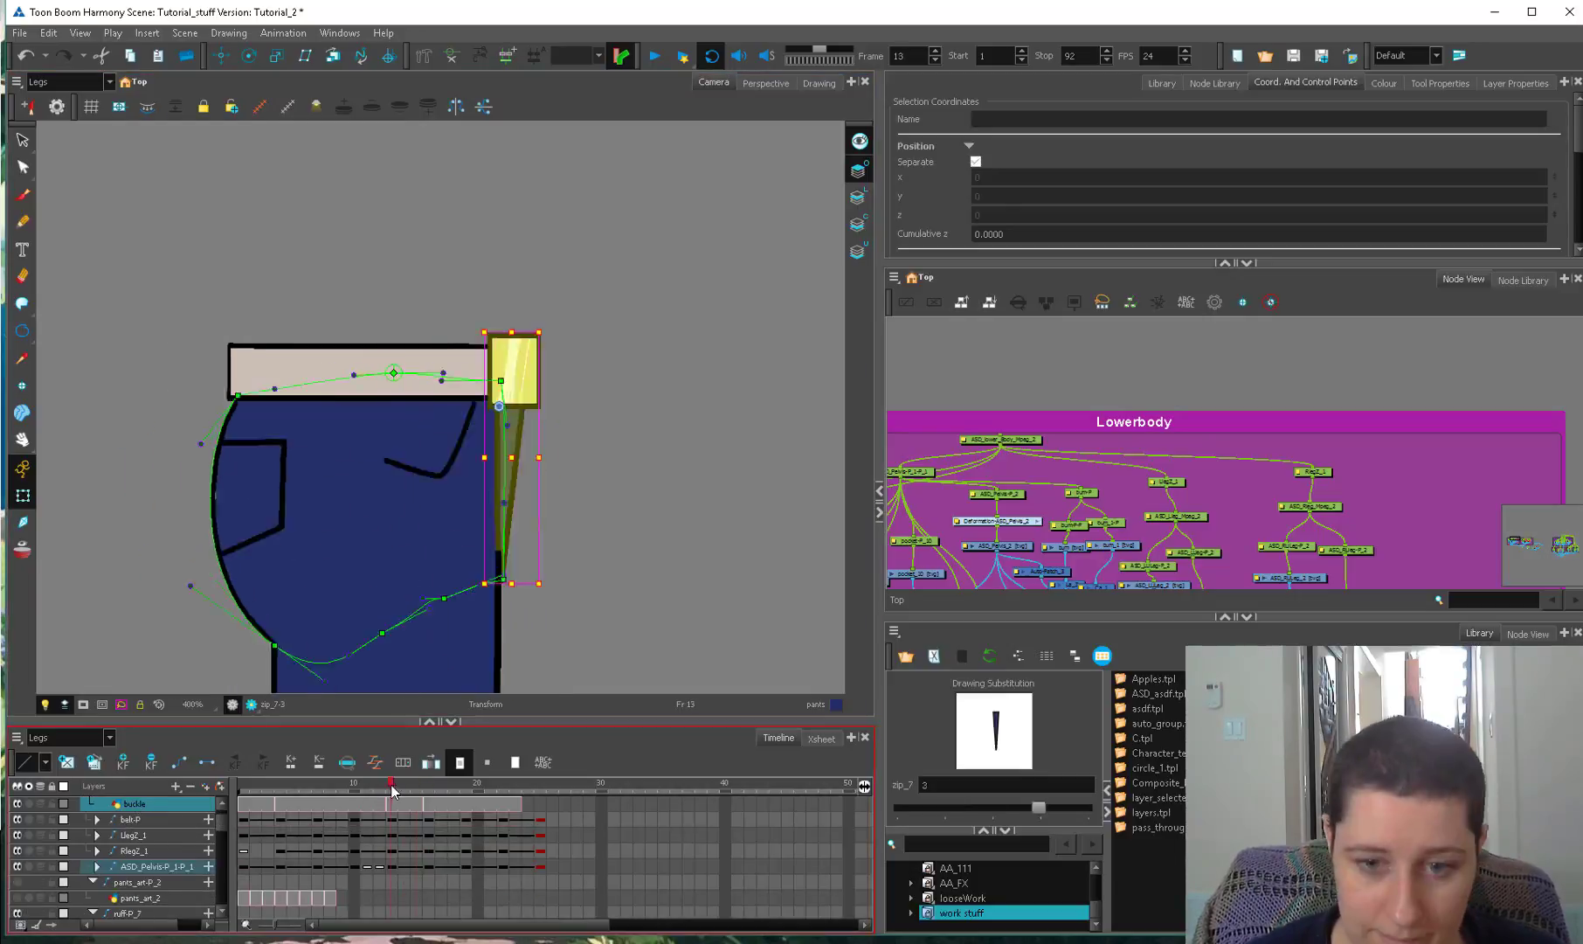
Adjust the bum overlay on frames 14 and 15, swapping it to drawing 5 on frame 14.
key(slash)
key(slash)
key(slash)
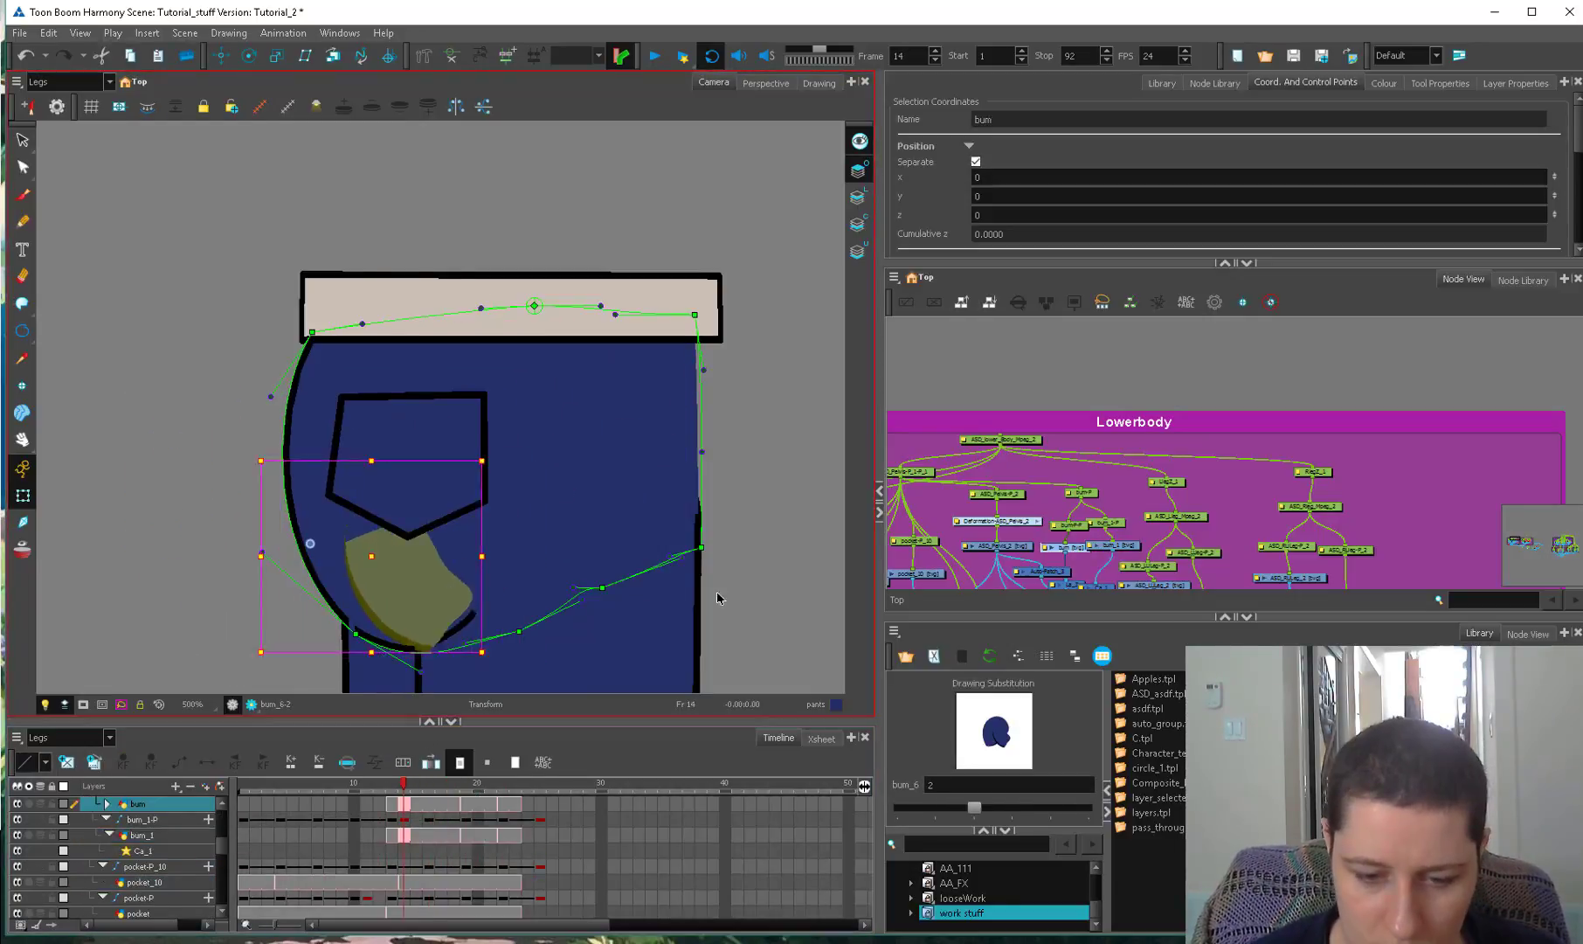
click(430, 804)
key(slash)
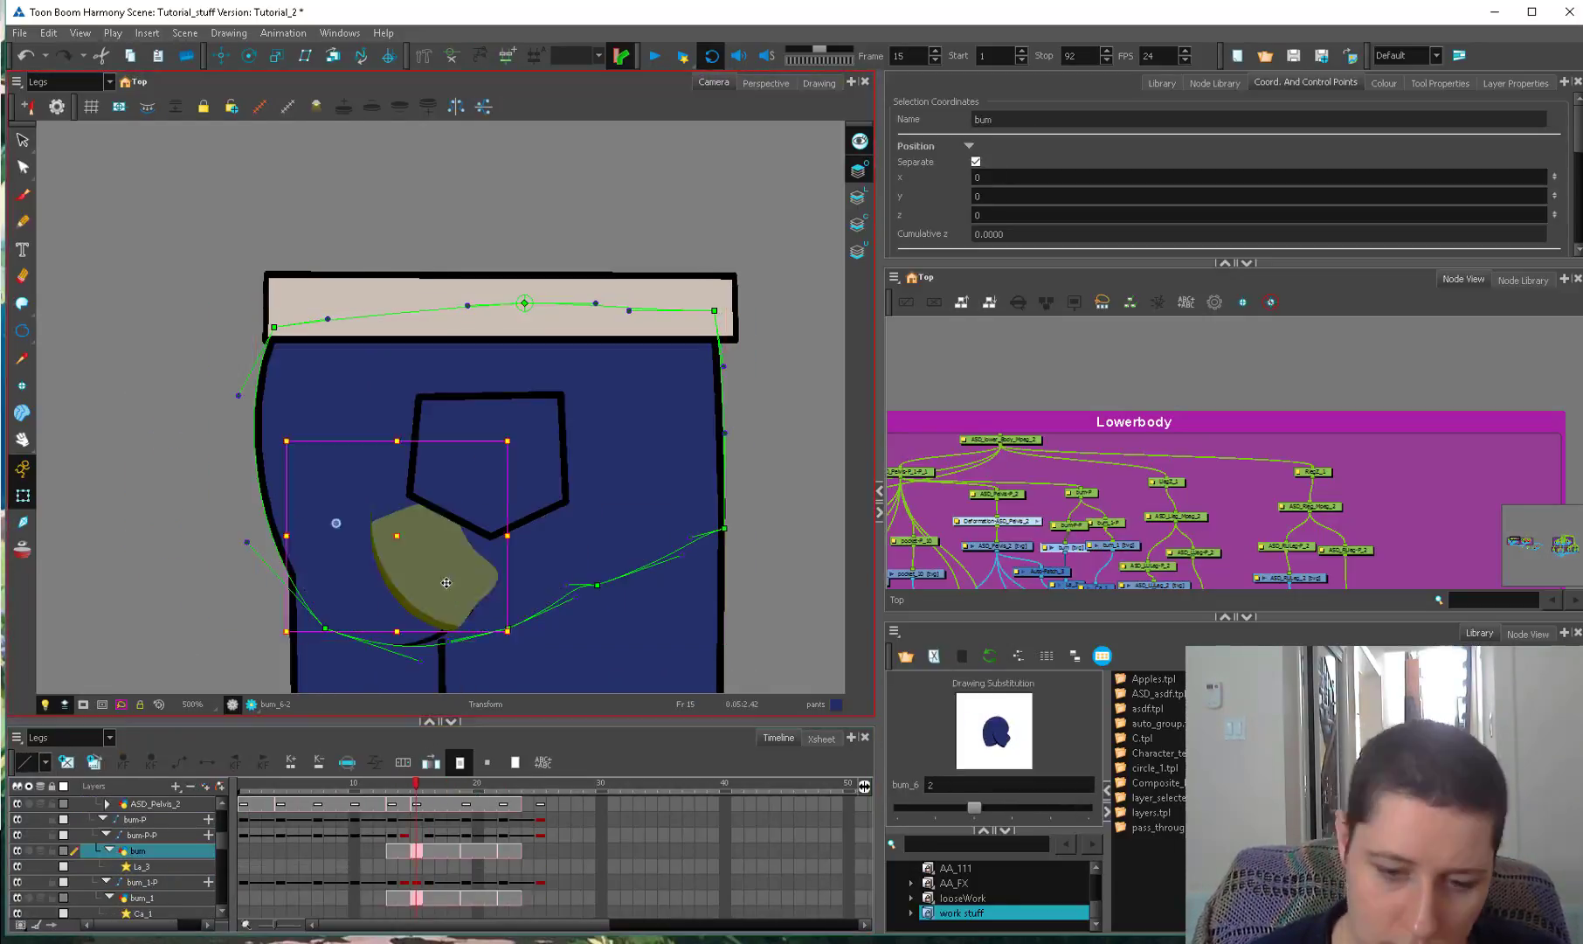
key(slash)
click(442, 554)
key(slash)
key(slash)
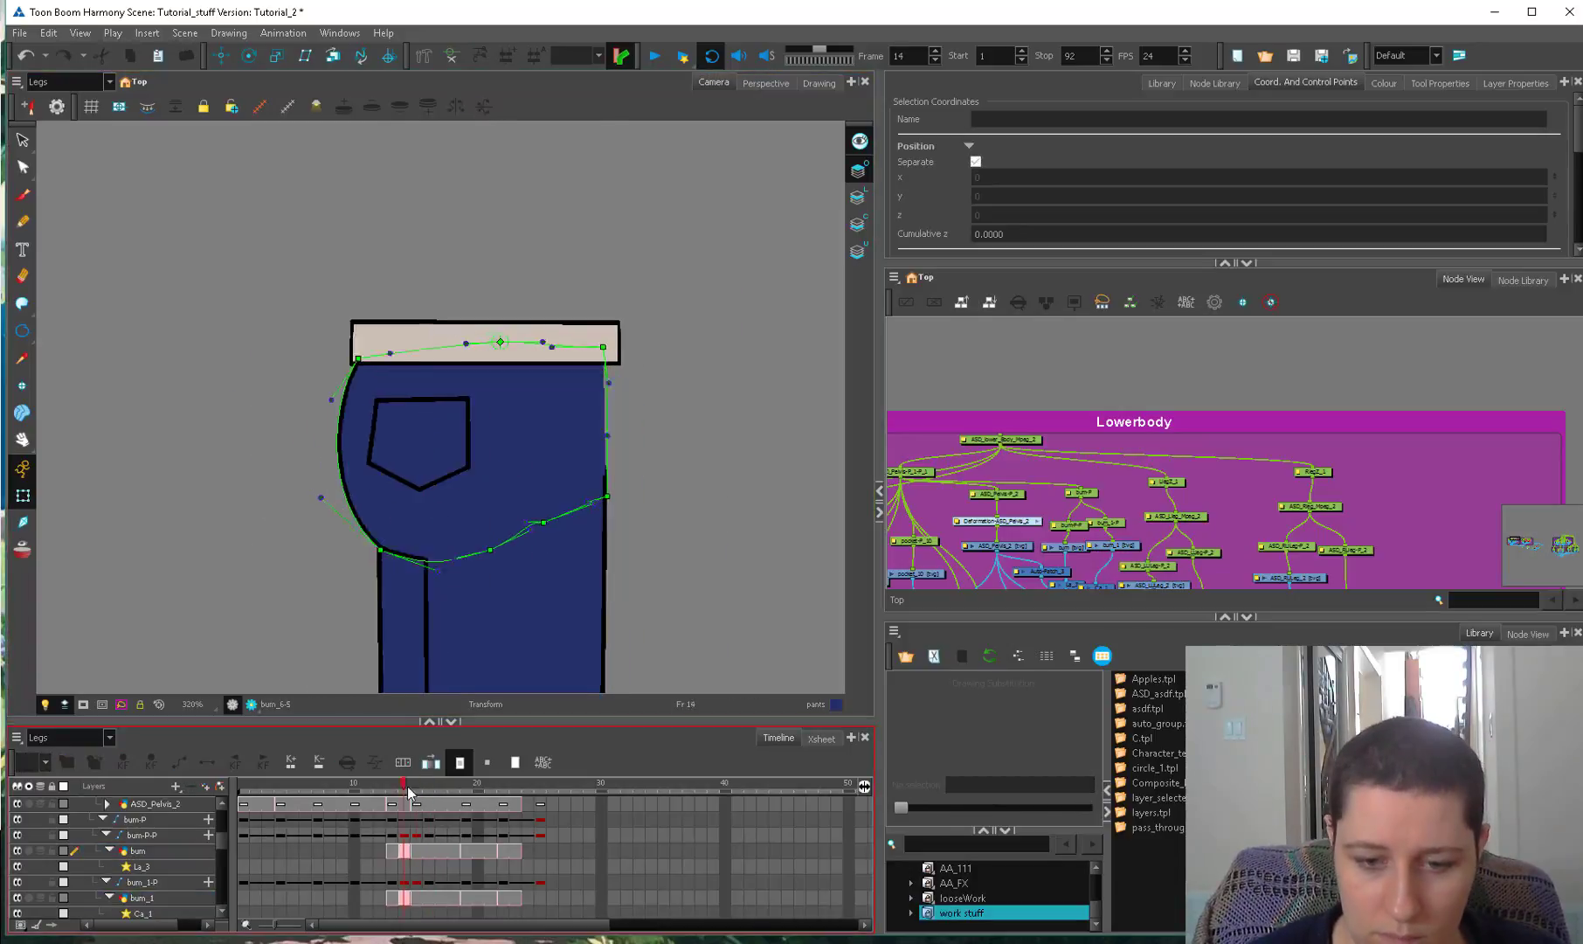
Review the pants across the turnaround views on frames 18, 19, 2, 9 and 8.
click(477, 783)
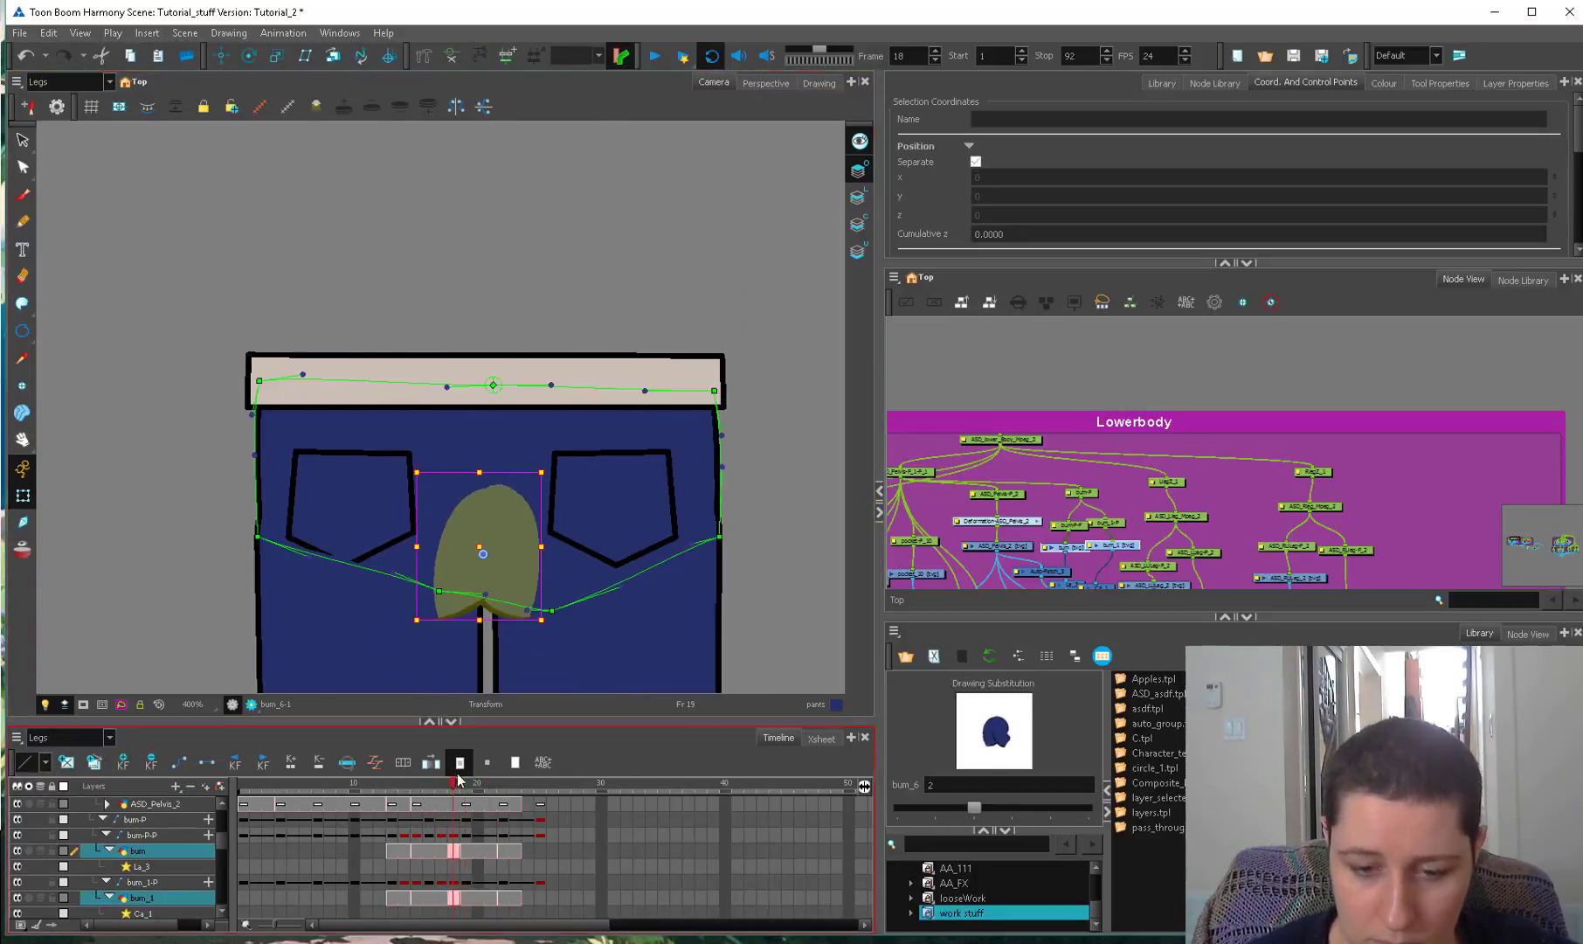
click(417, 782)
drag(416, 782, 254, 782)
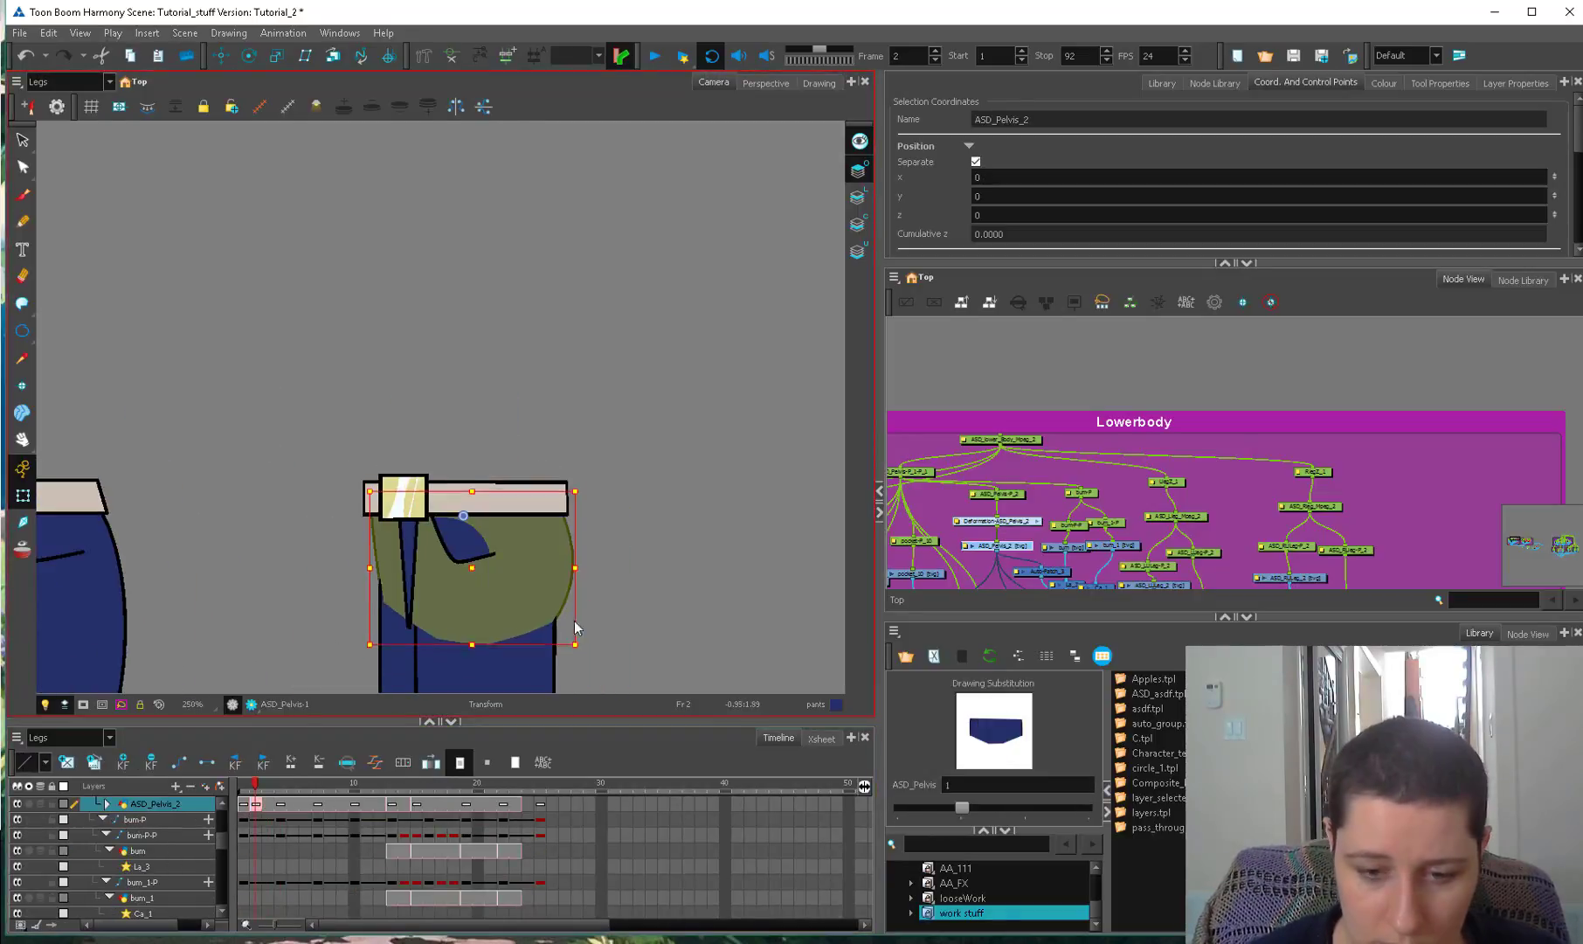
drag(476, 783, 235, 810)
click(342, 785)
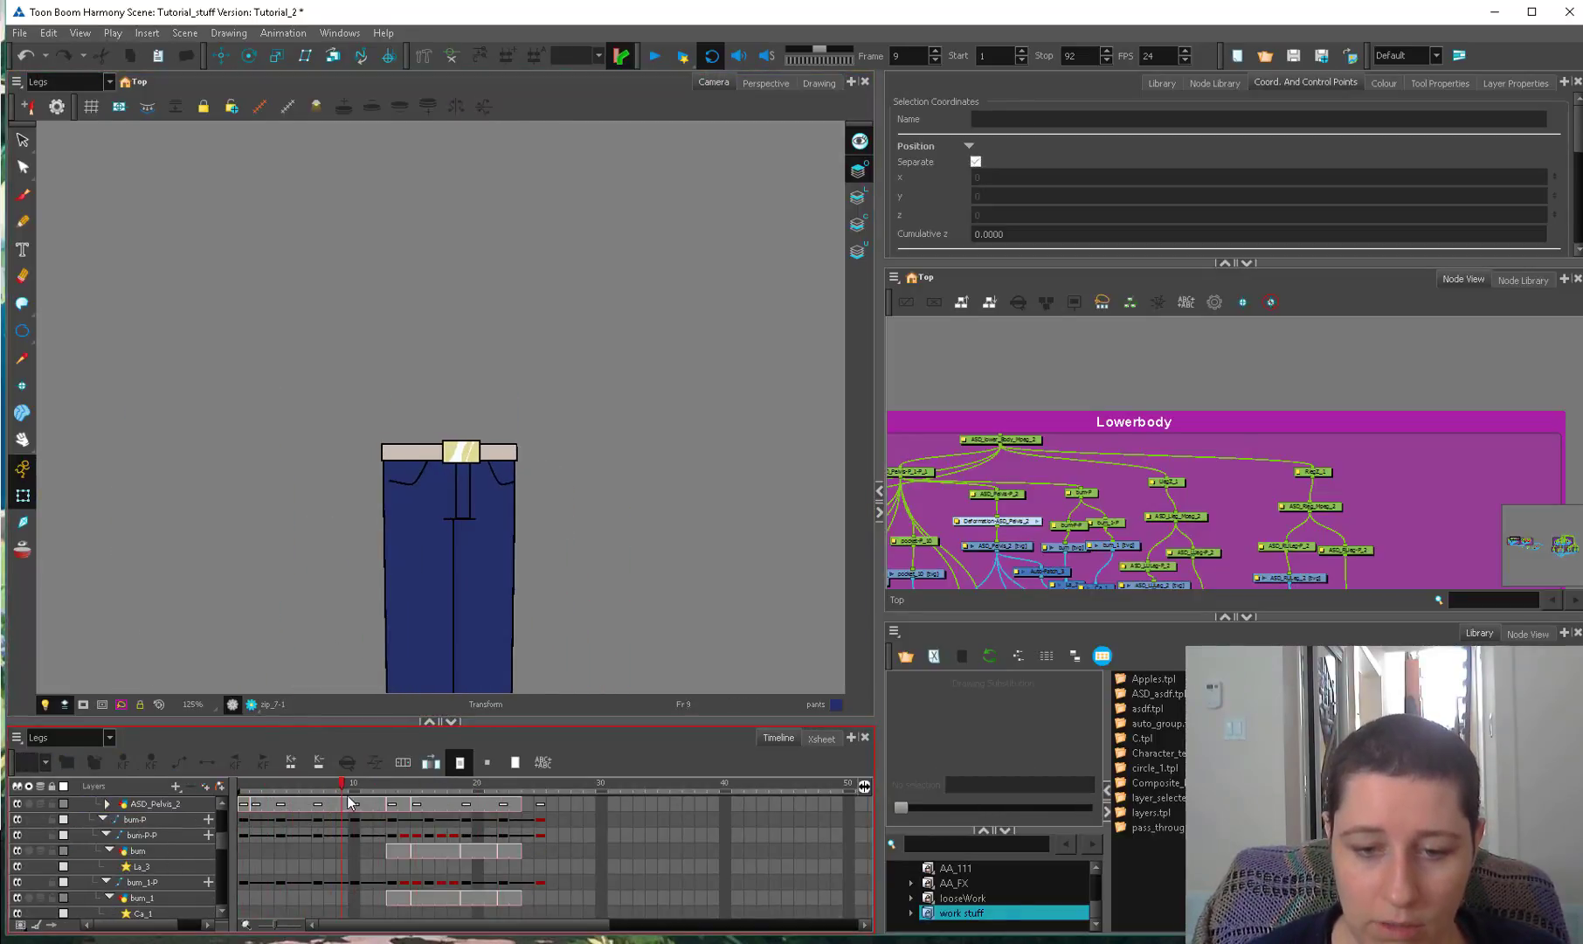
mouse_move(342, 785)
mouse_down()
mouse_move(510, 786)
mouse_move(273, 788)
mouse_move(265, 819)
mouse_move(333, 812)
mouse_up()
key(ctrl+s)
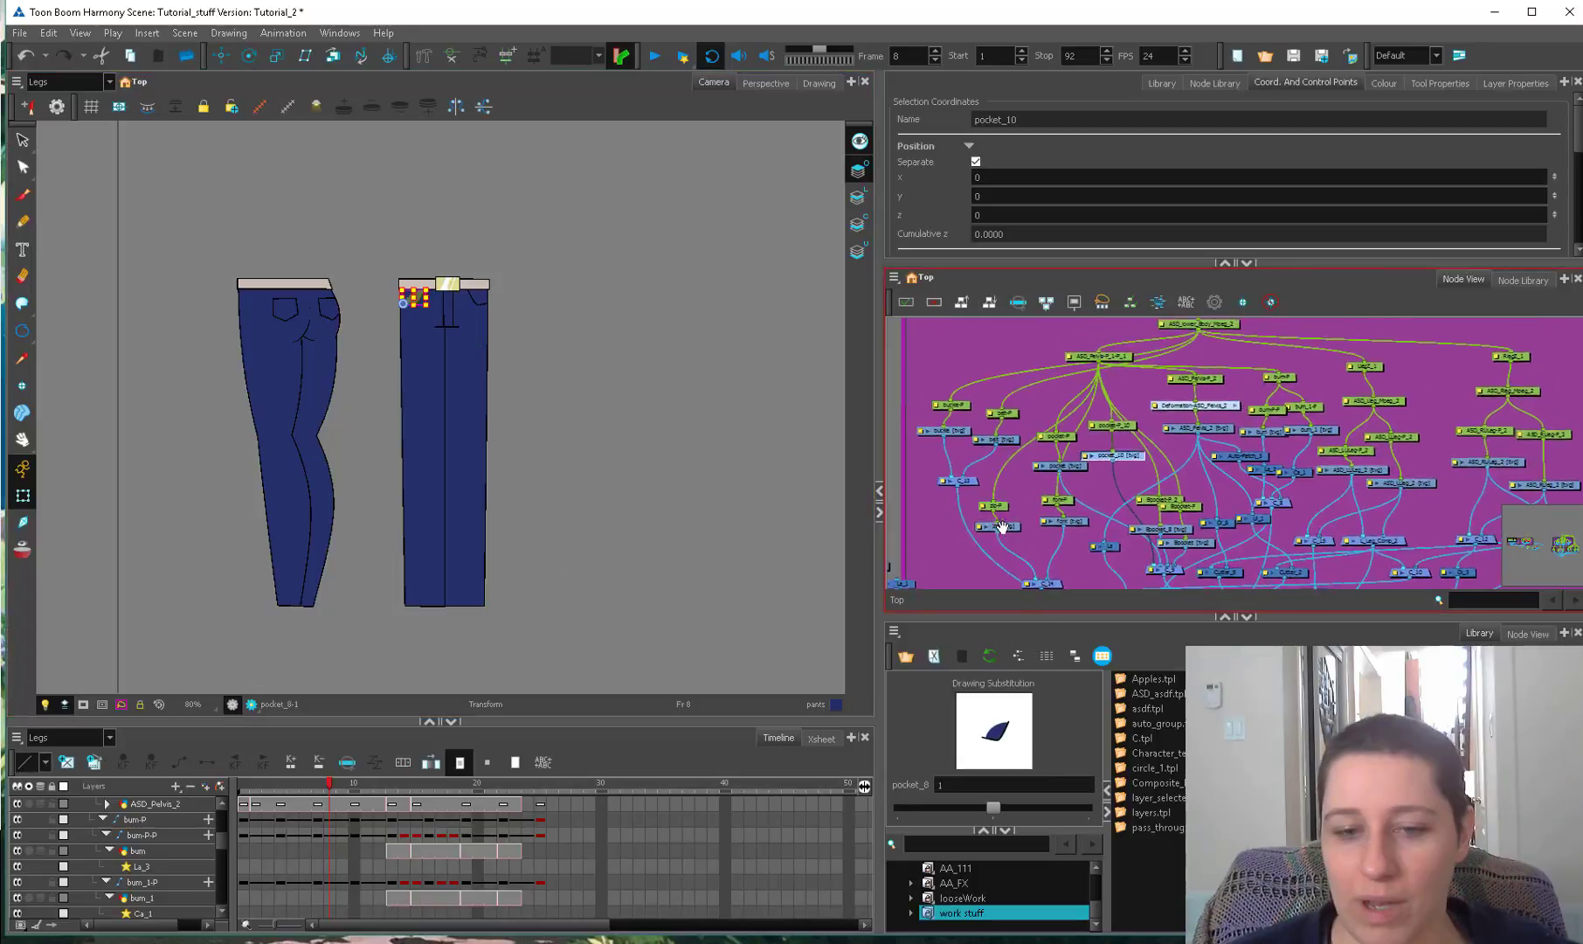
Try swinging the left leg across the pelvis on frame 10, and undo the rotation.
scroll(602, 471, up, 2)
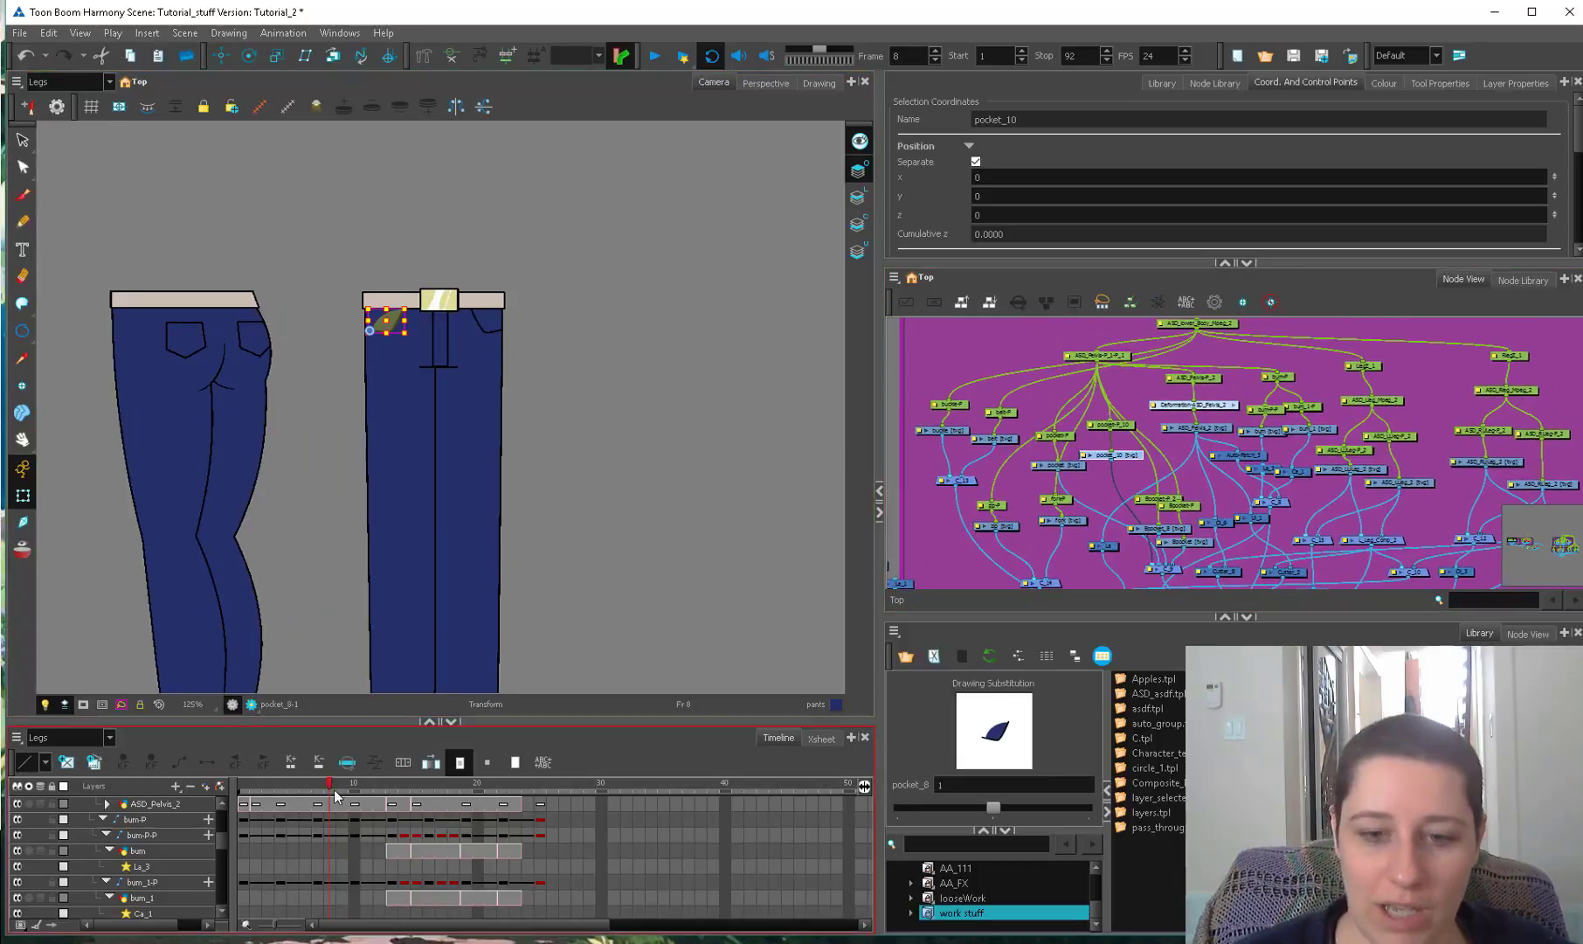
drag(335, 793, 353, 795)
scroll(498, 560, up, 2)
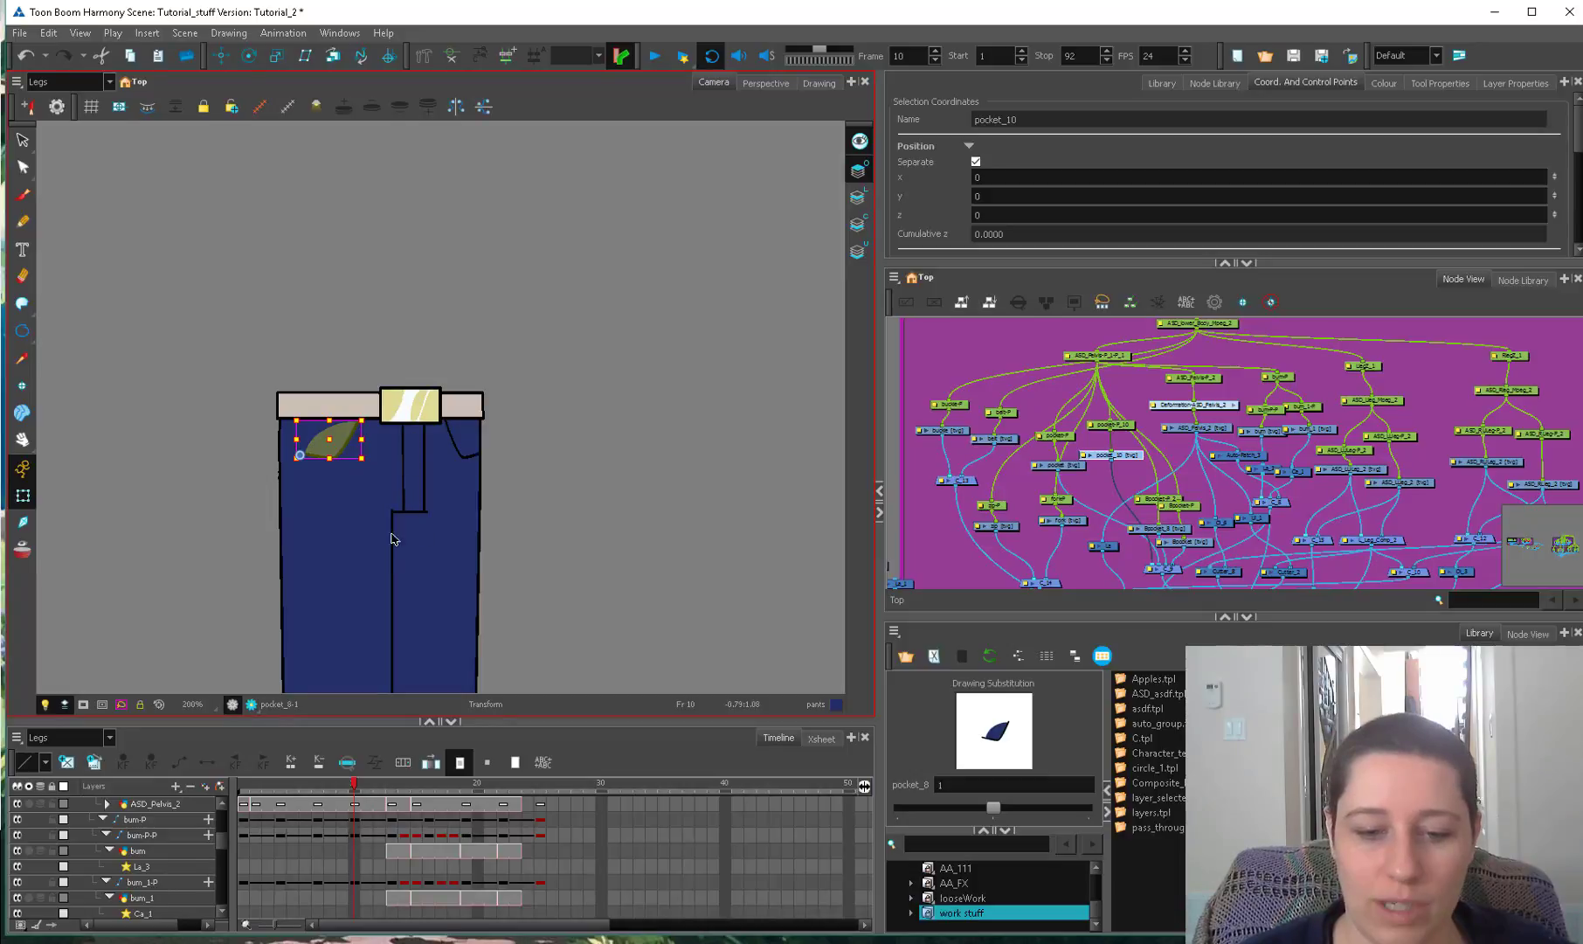
click(392, 539)
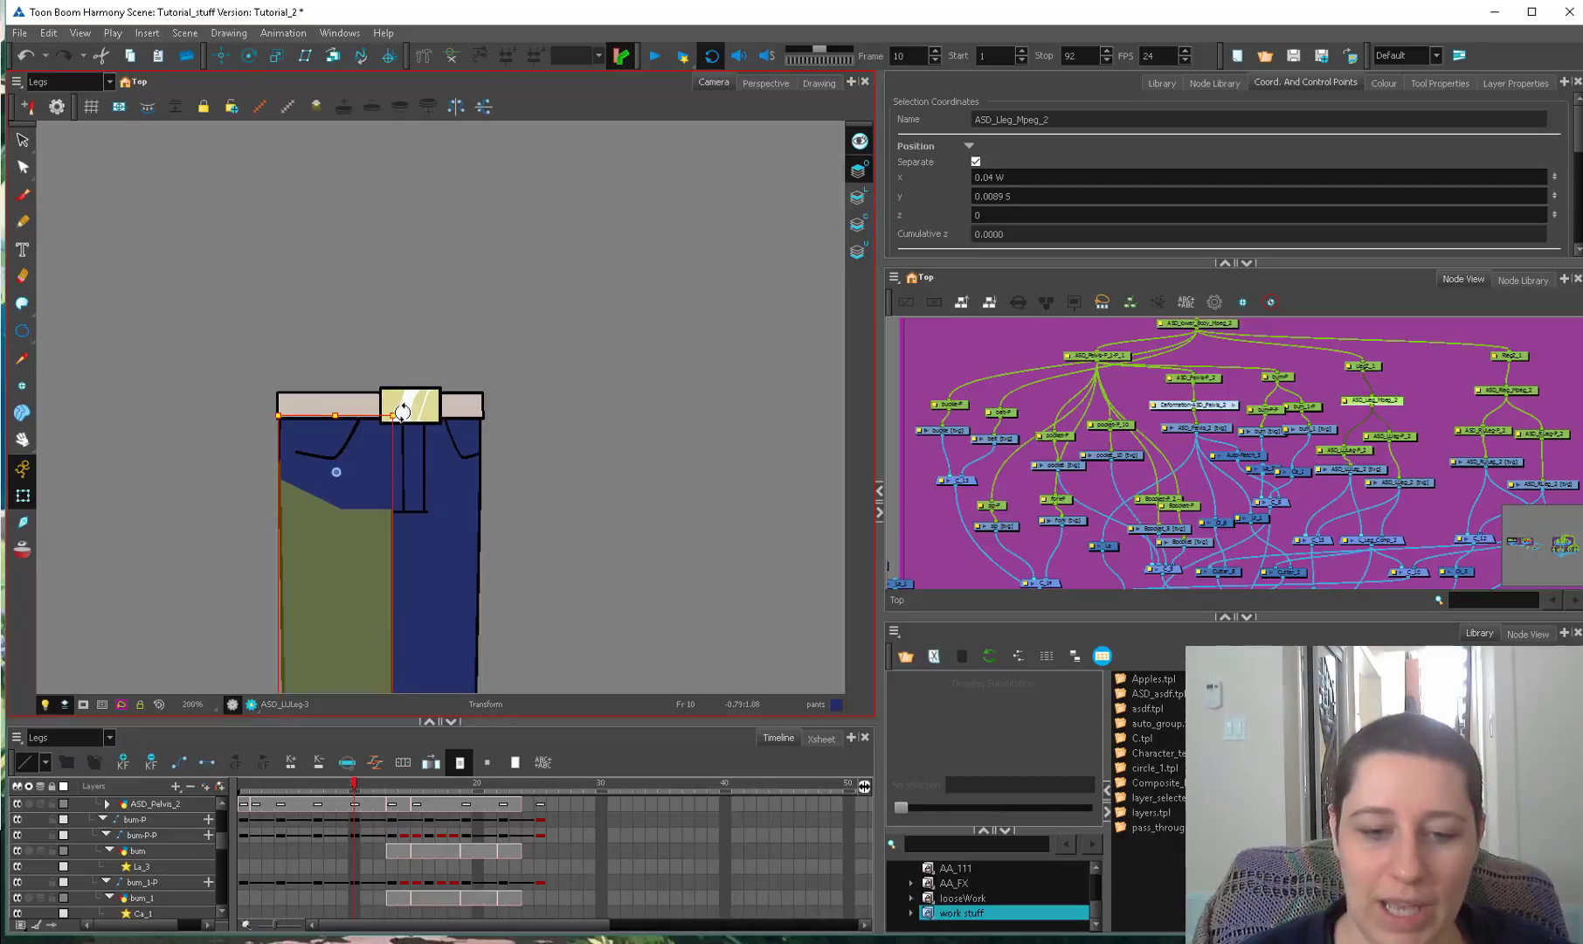
mouse_move(400, 399)
mouse_down()
mouse_move(311, 308)
mouse_move(468, 390)
mouse_up()
key(Escape)
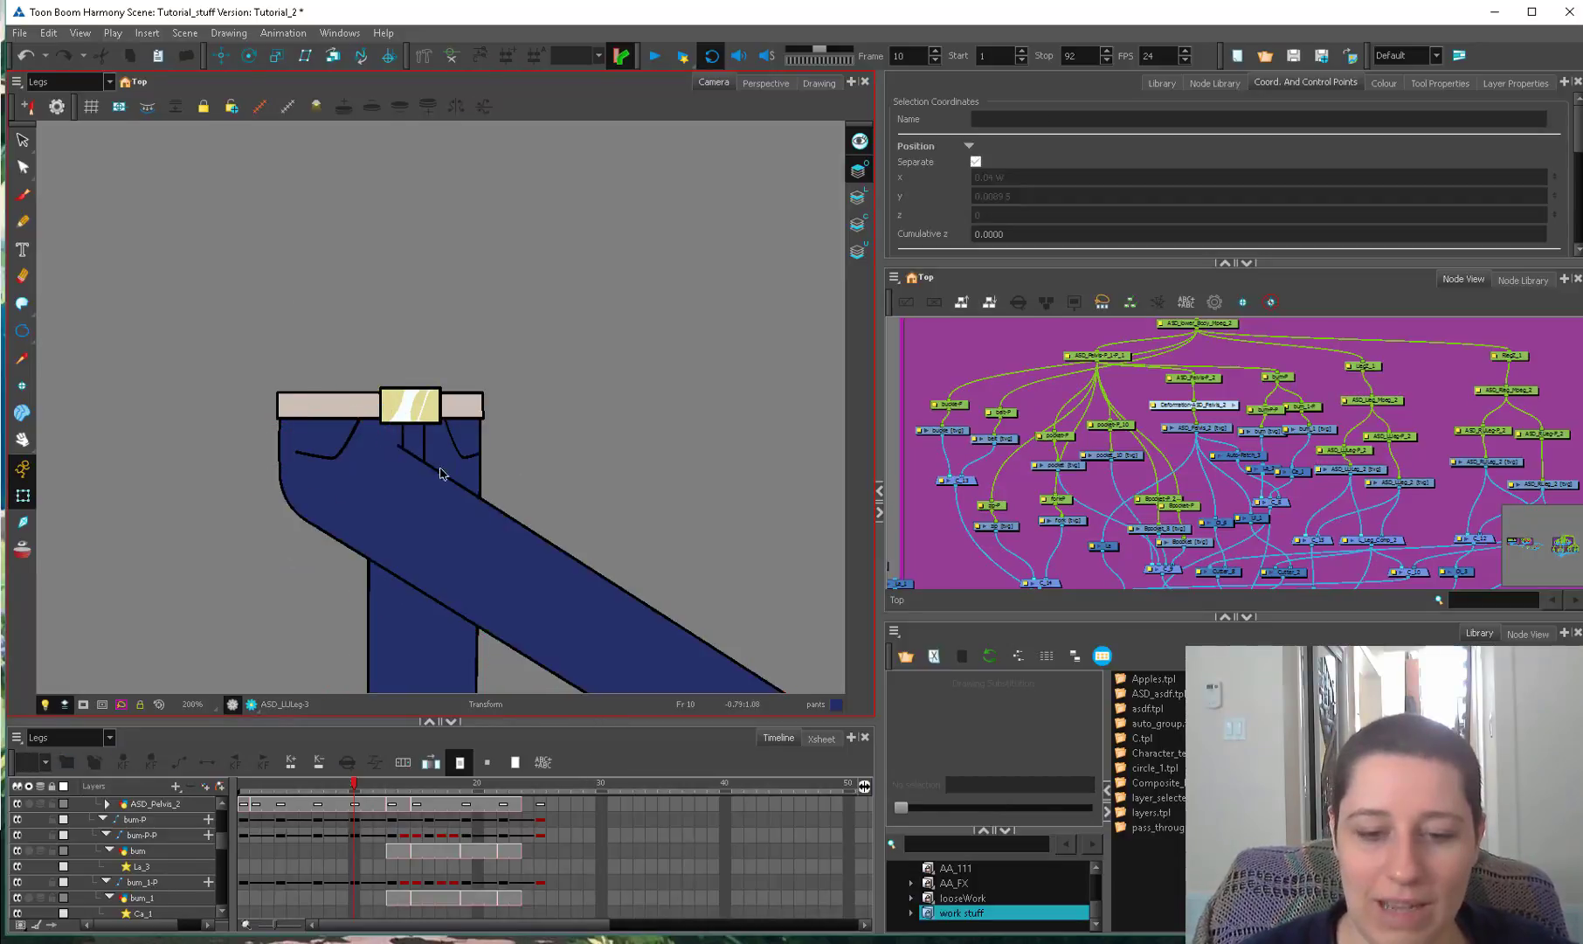
key(ctrl+z)
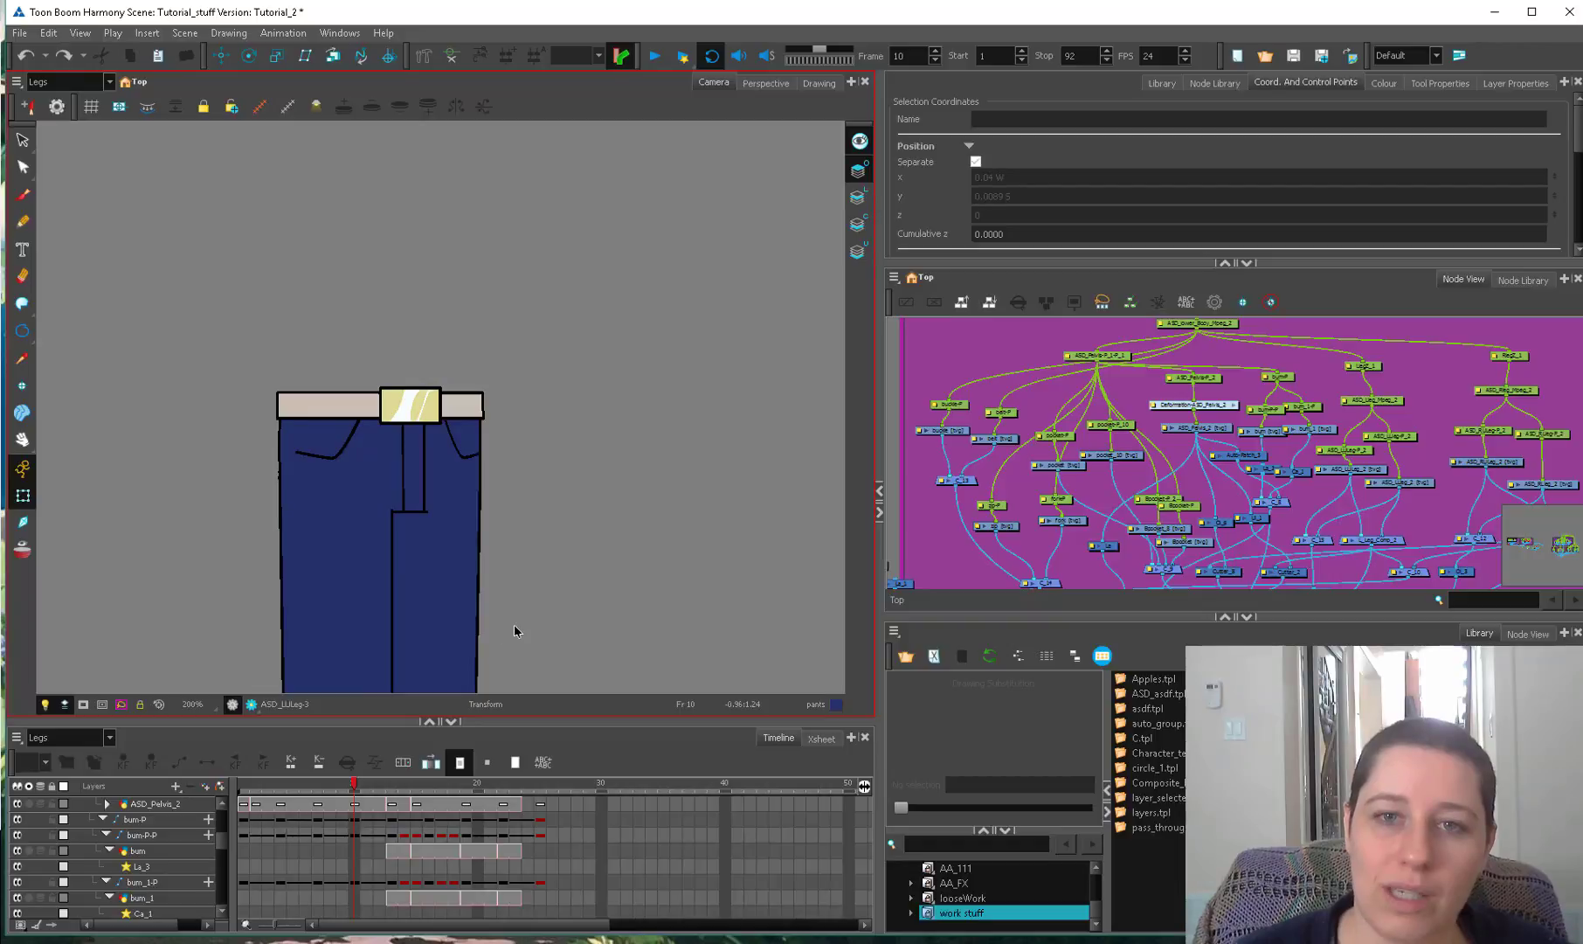
Shift the zip on frame 10 sideways so it straddles the inner-leg seam, and compare it with the left upper leg.
click(398, 493)
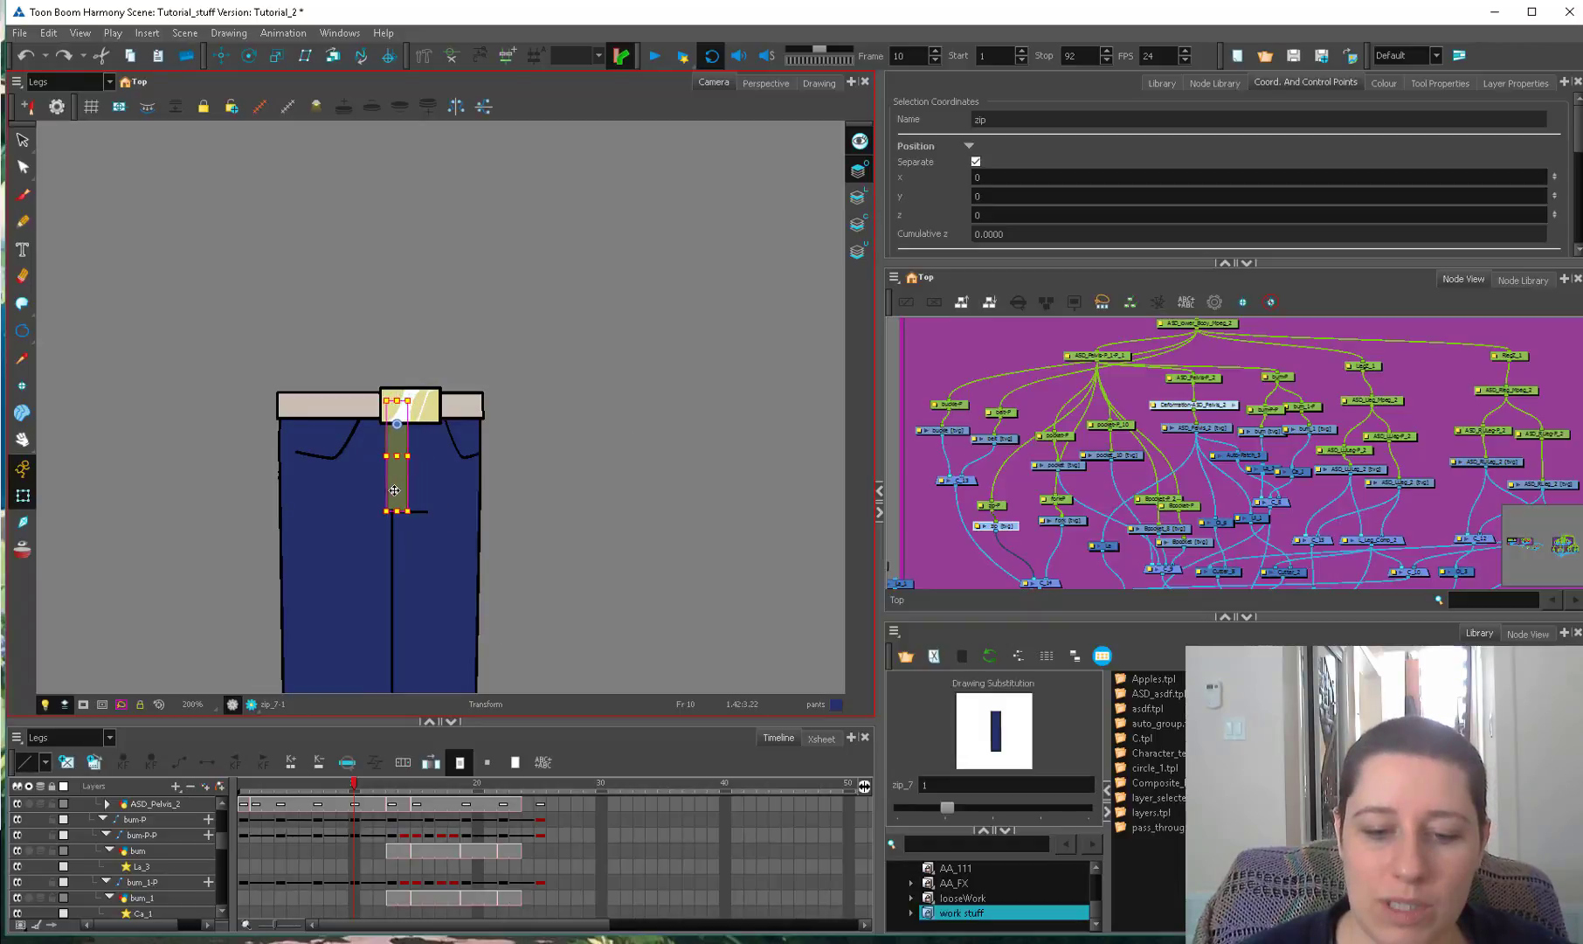
click(391, 501)
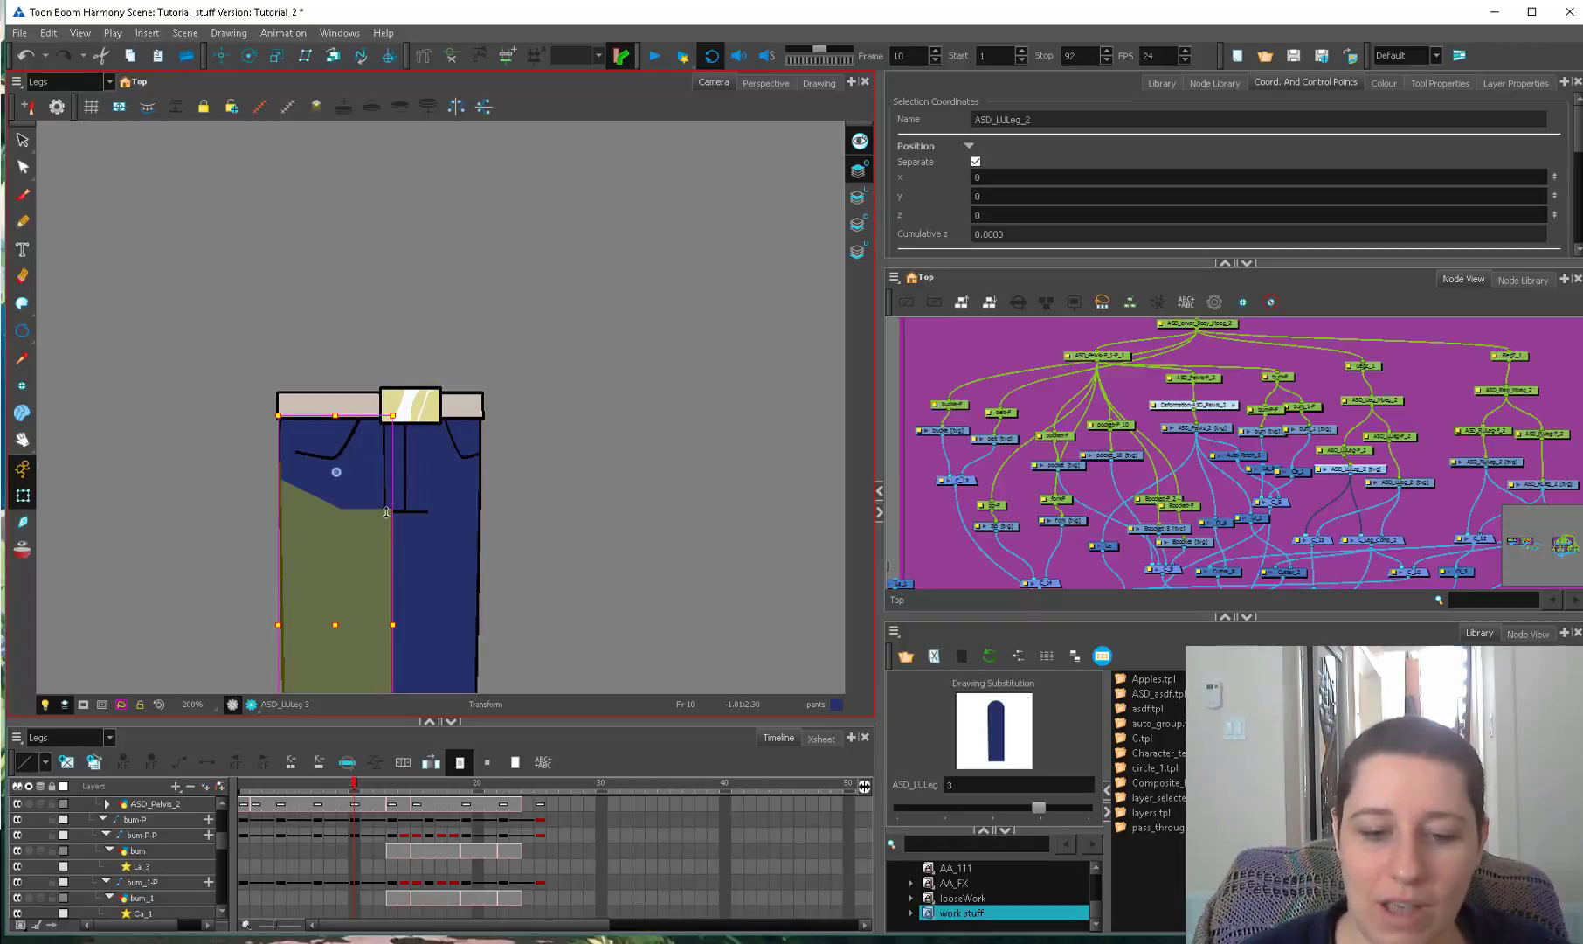
scroll(433, 534, up, 2)
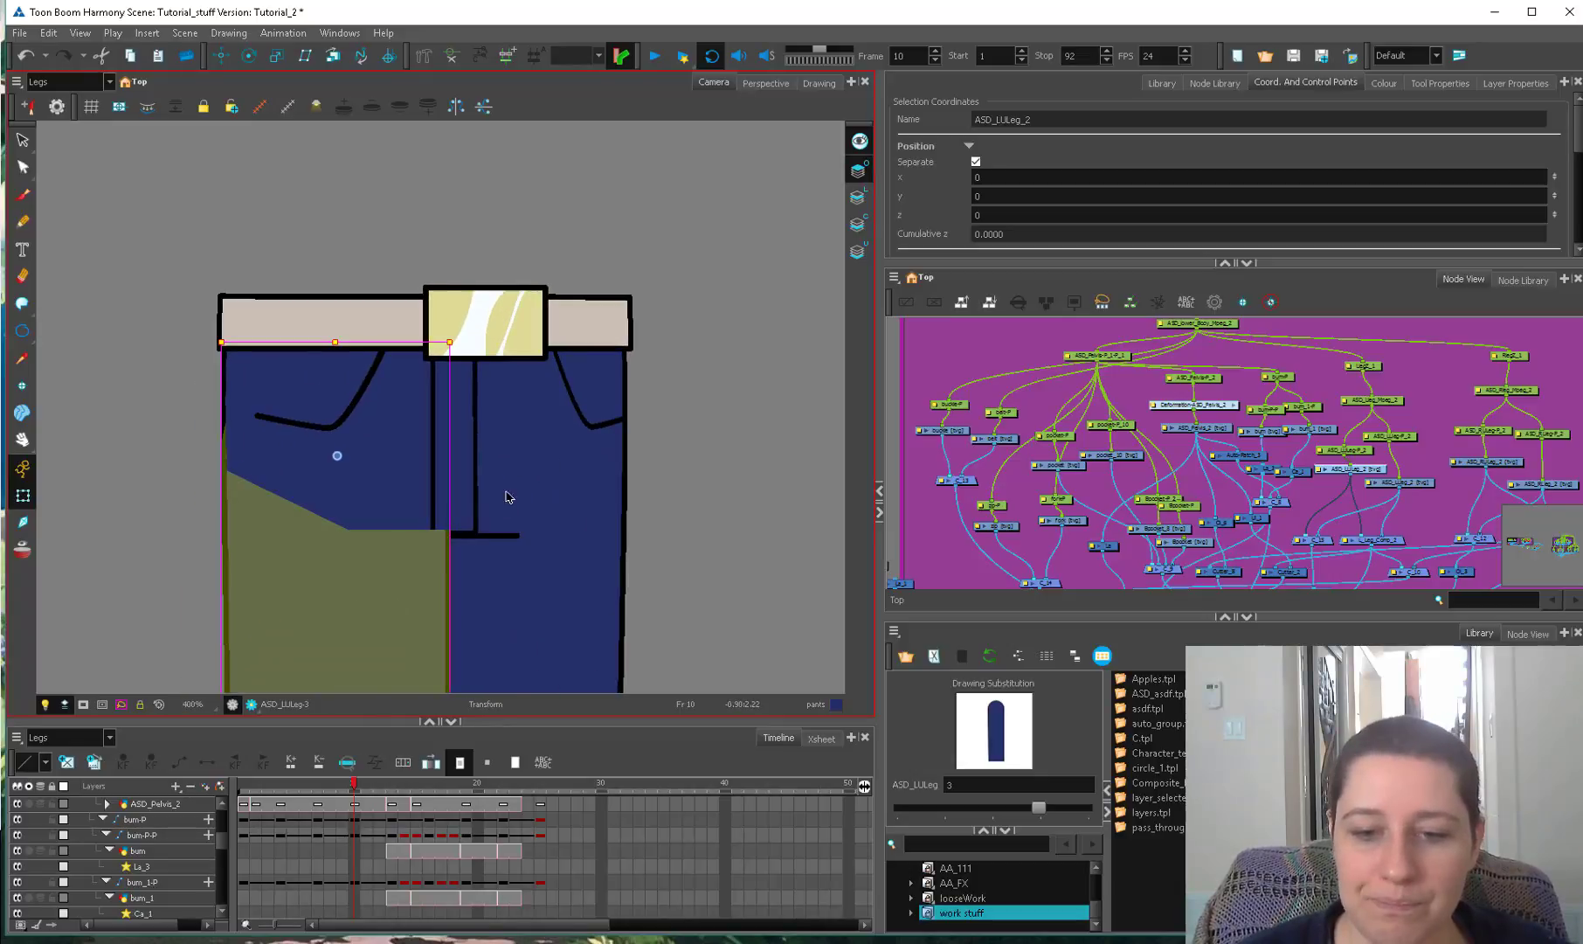
key(Escape)
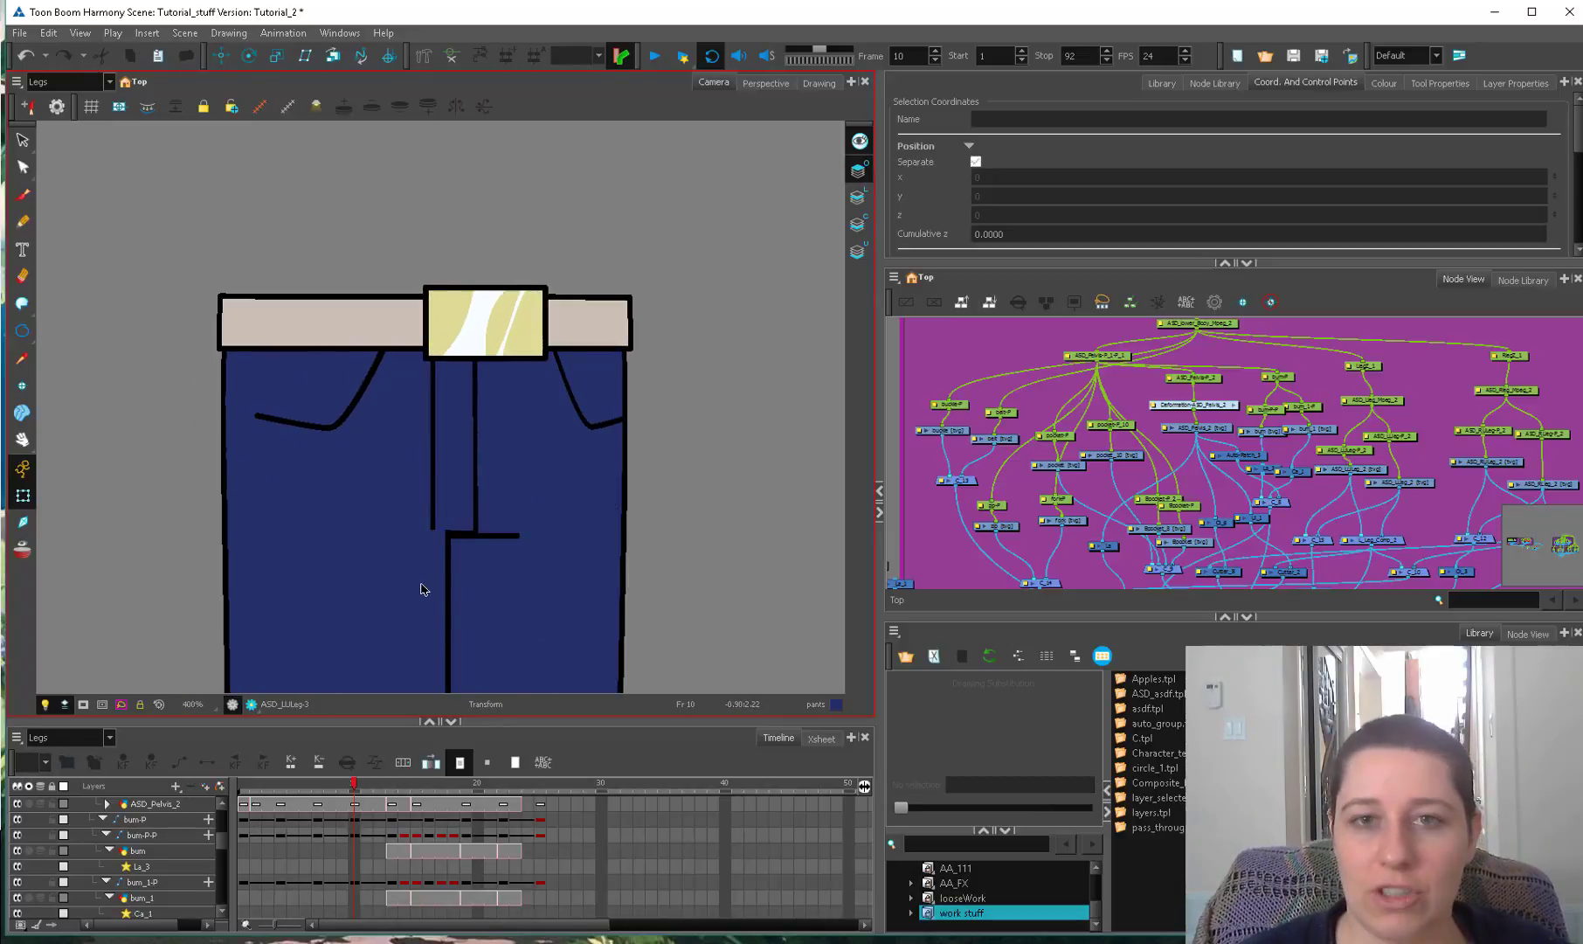
scroll(424, 596, down, 3)
scroll(447, 533, up, 2)
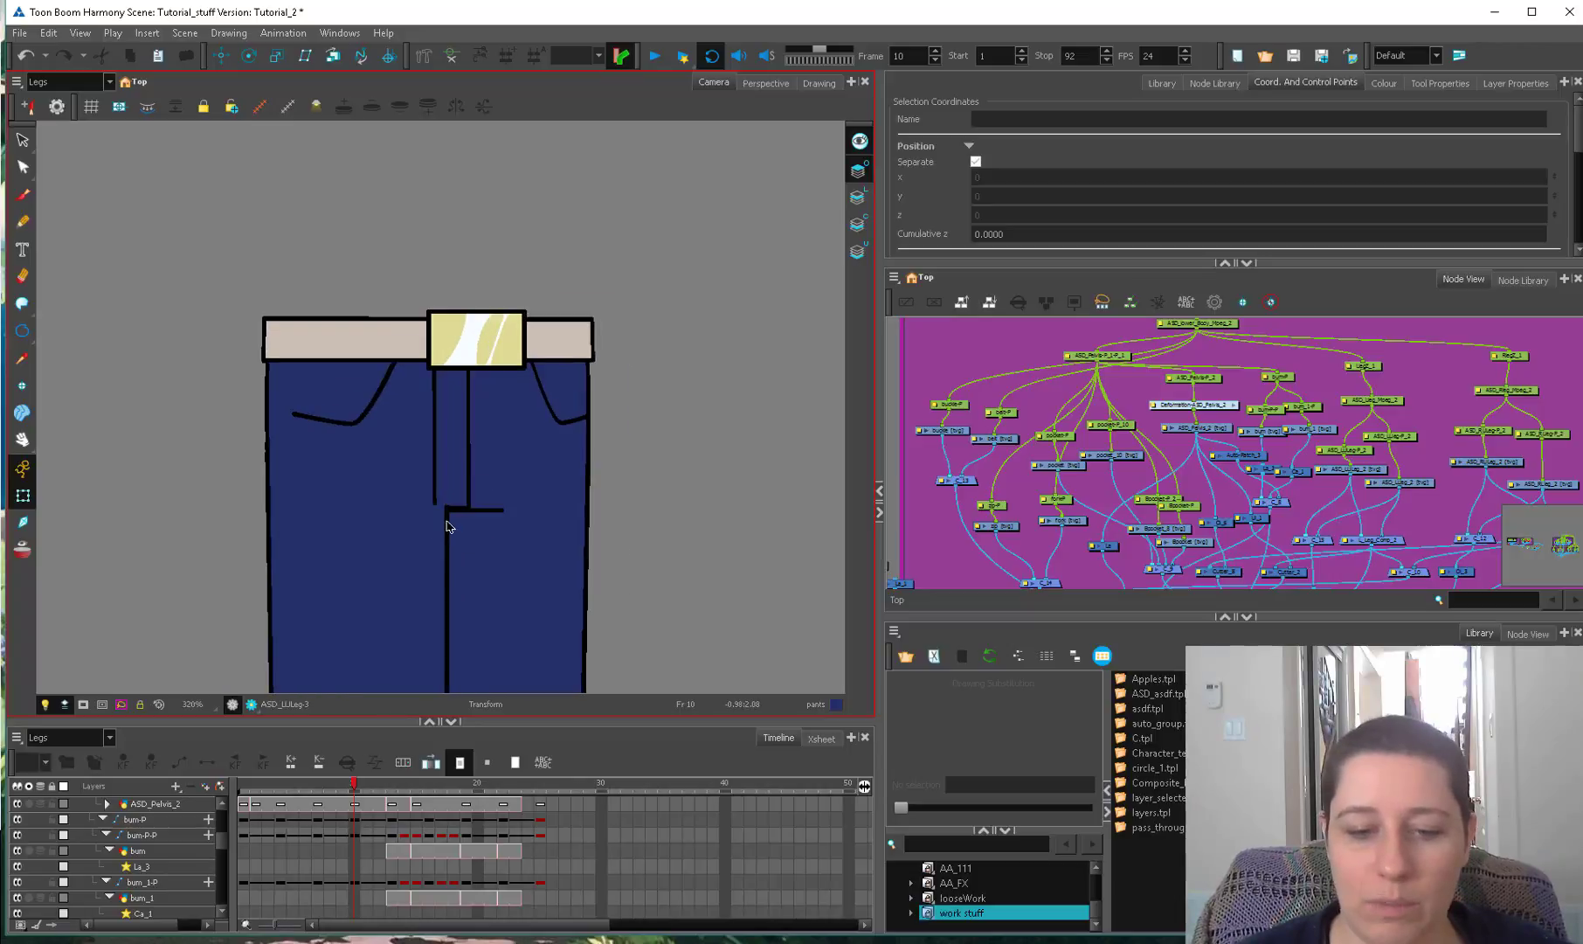
Compare the zip's placement with the left upper leg's inner seam on frame 10.
click(432, 473)
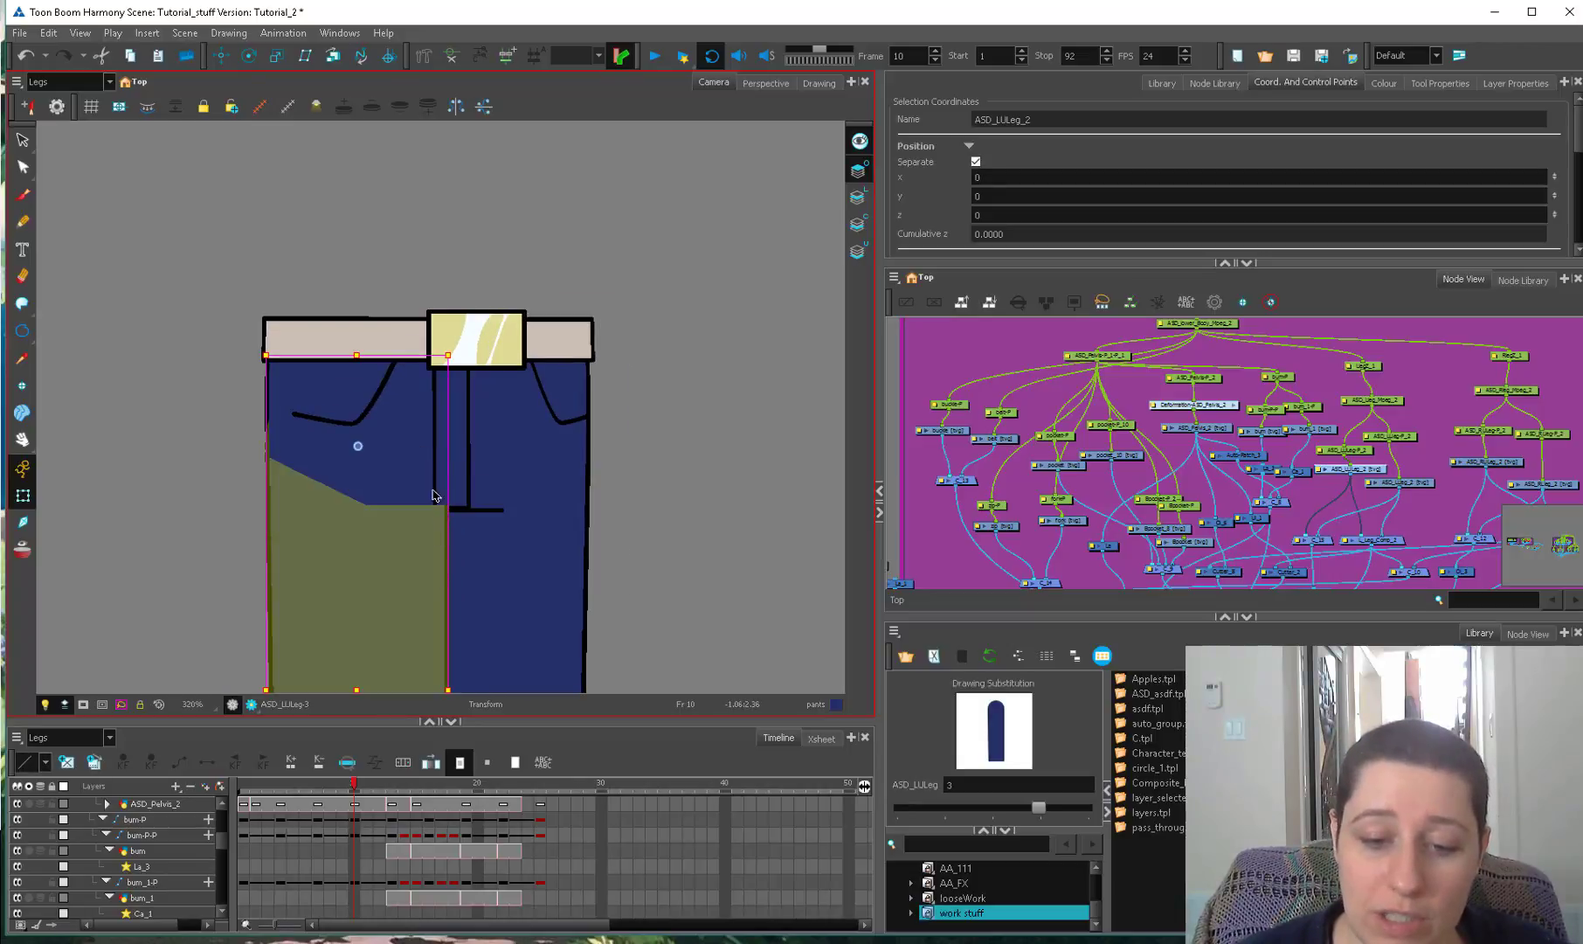
click(462, 469)
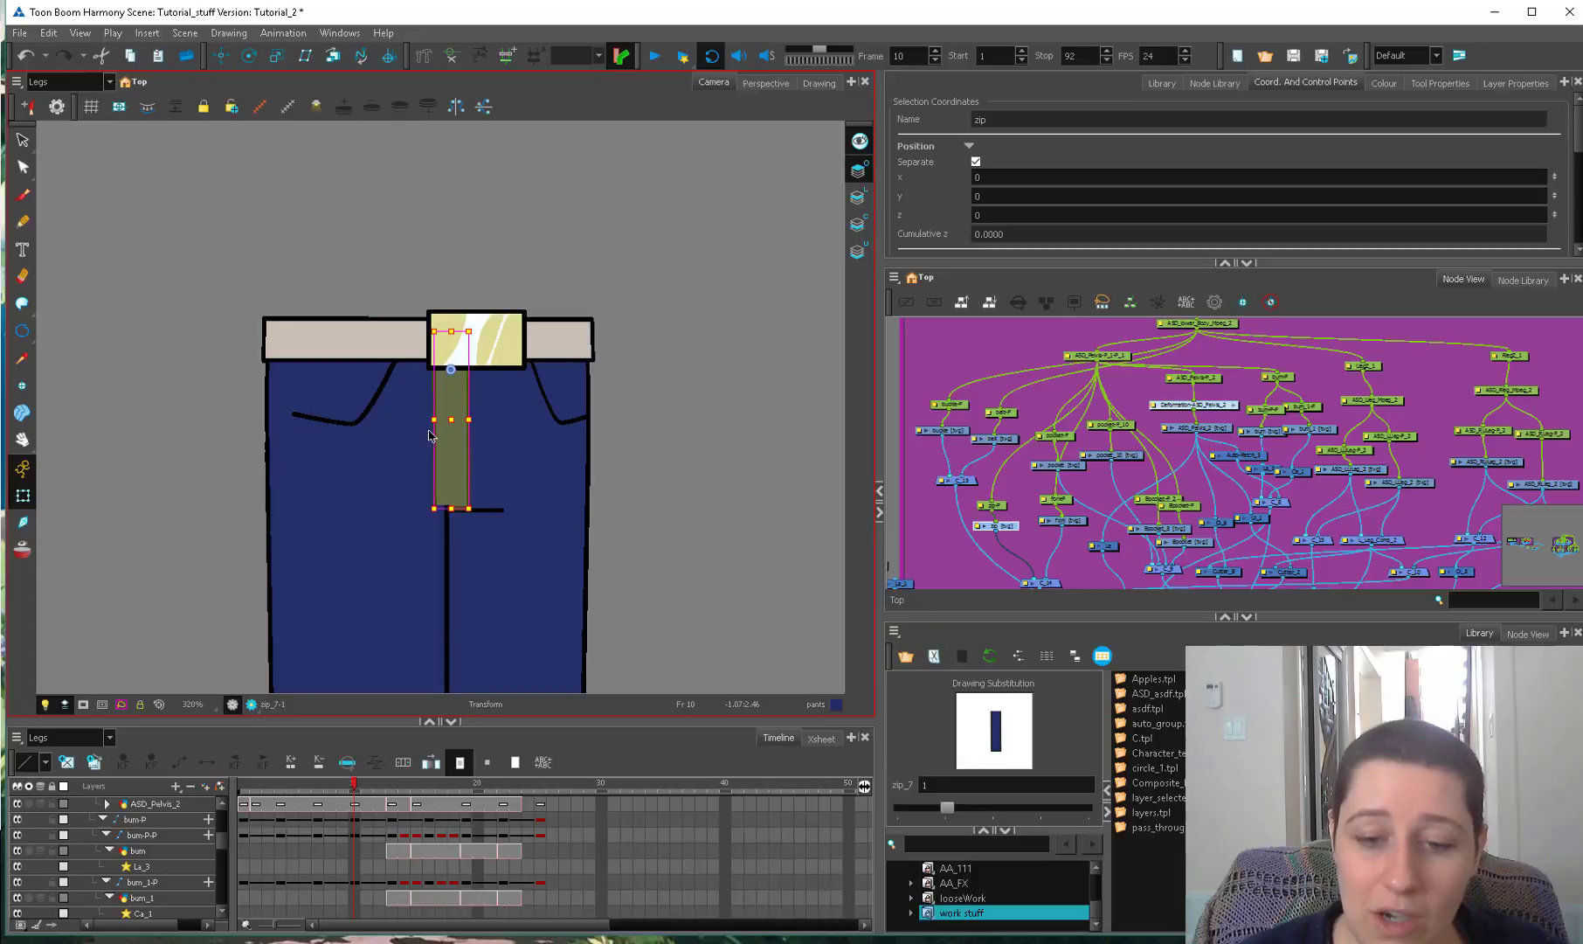
drag(434, 420, 429, 426)
click(661, 434)
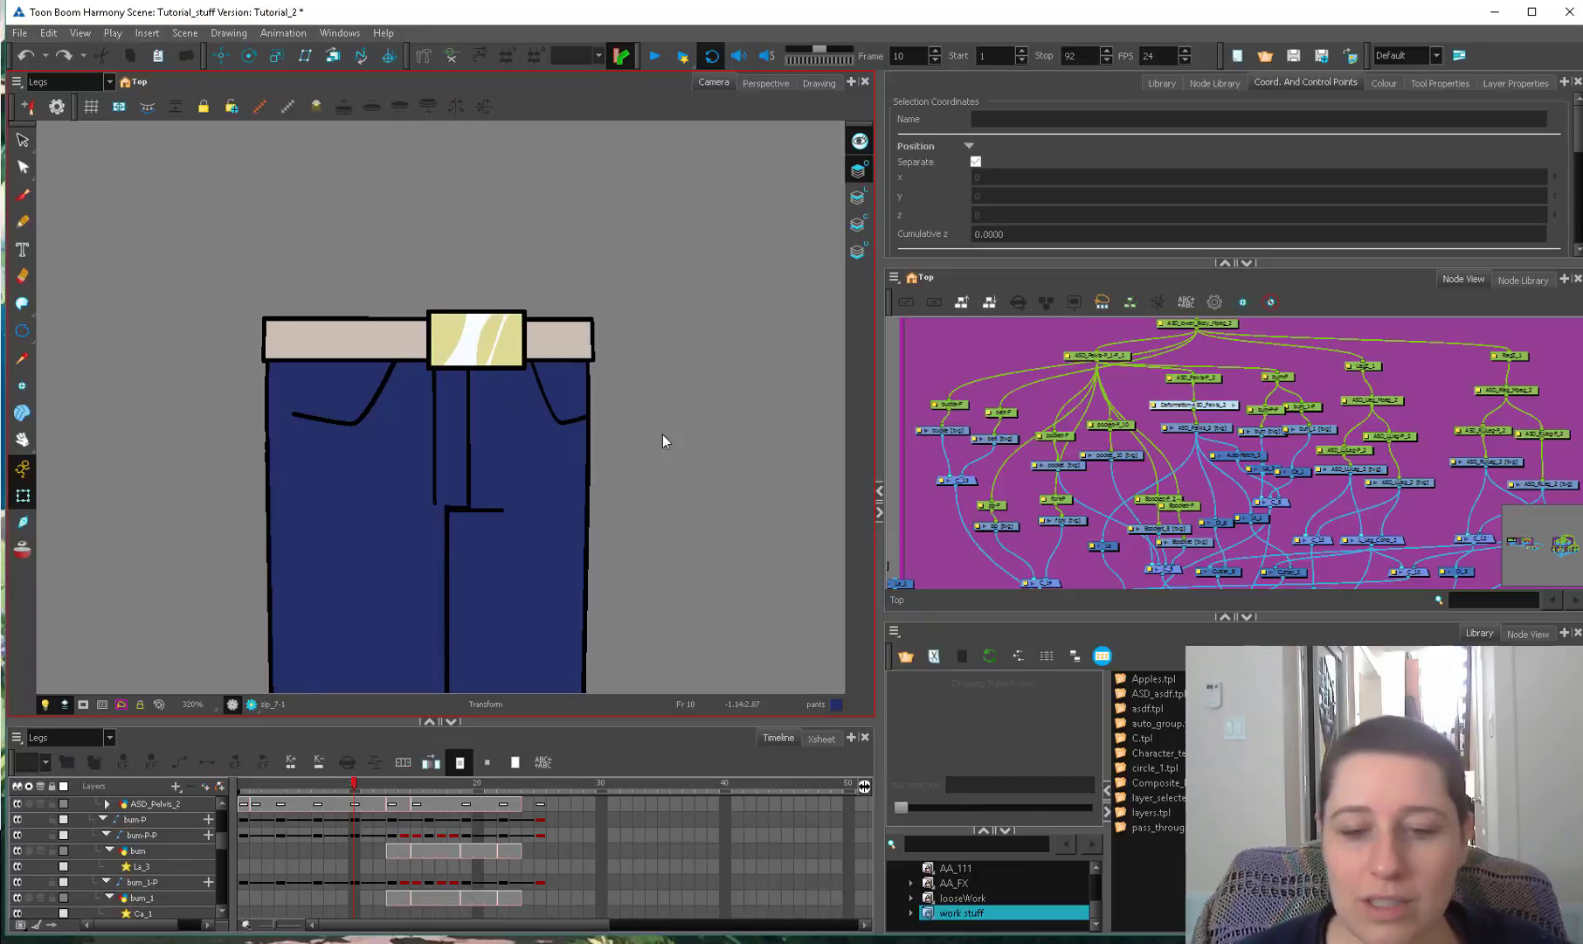
key(2)
key(2)
key(2)
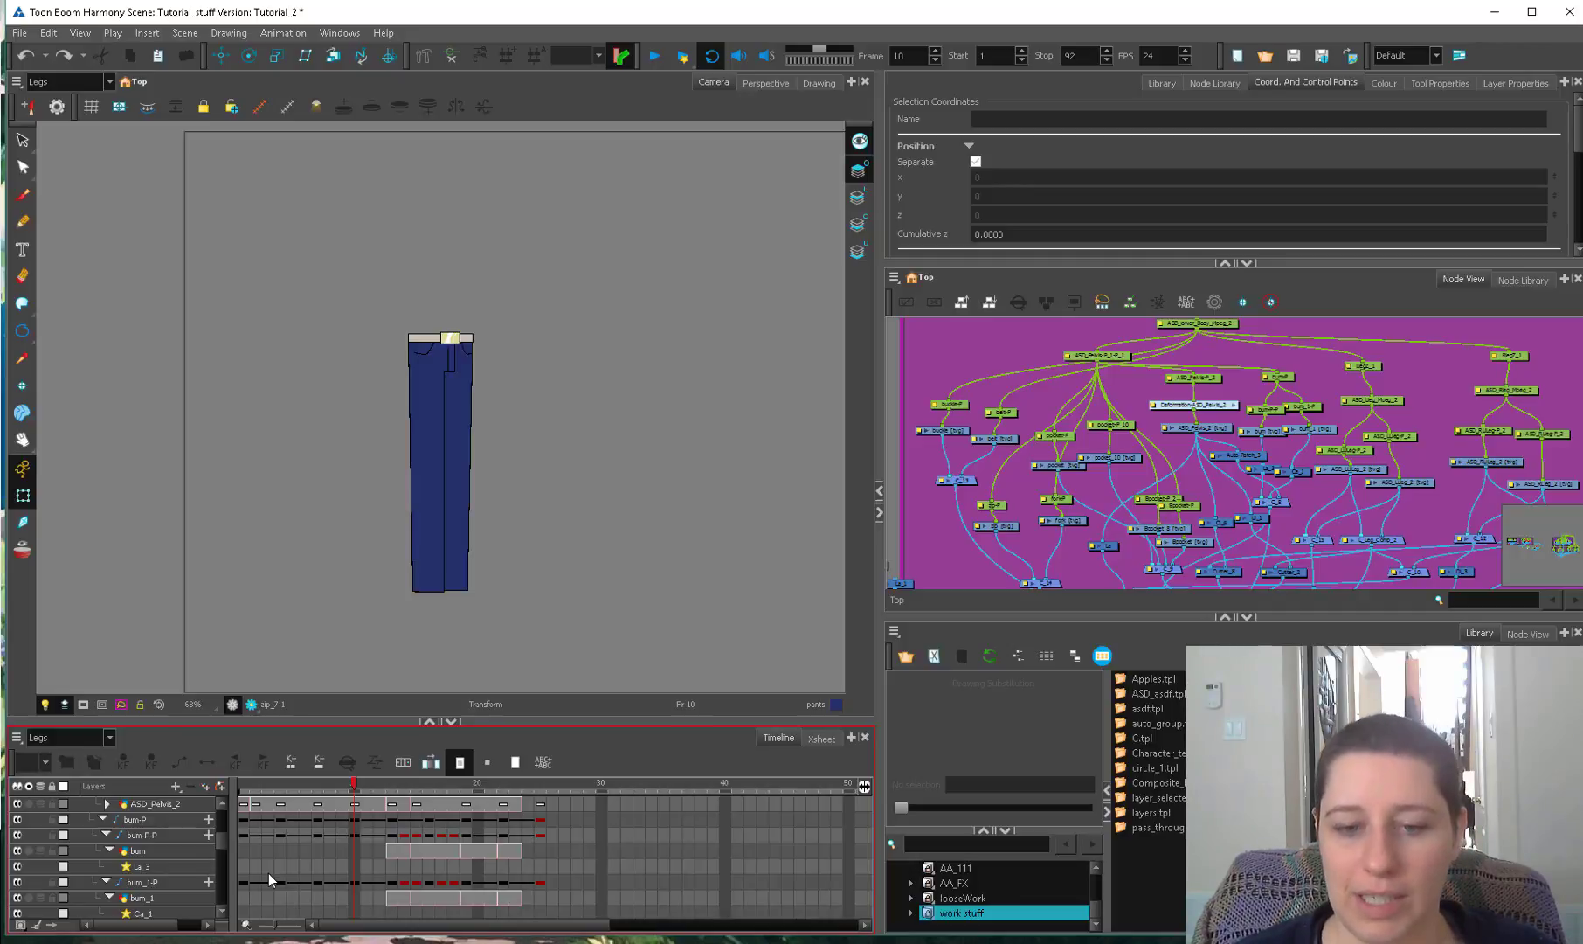
Inspect the left upper leg and the whole right leg peg where they meet the pelvis in the back view on frame 21.
mouse_move(349, 784)
mouse_down()
mouse_move(255, 797)
mouse_move(513, 768)
mouse_move(498, 782)
mouse_up()
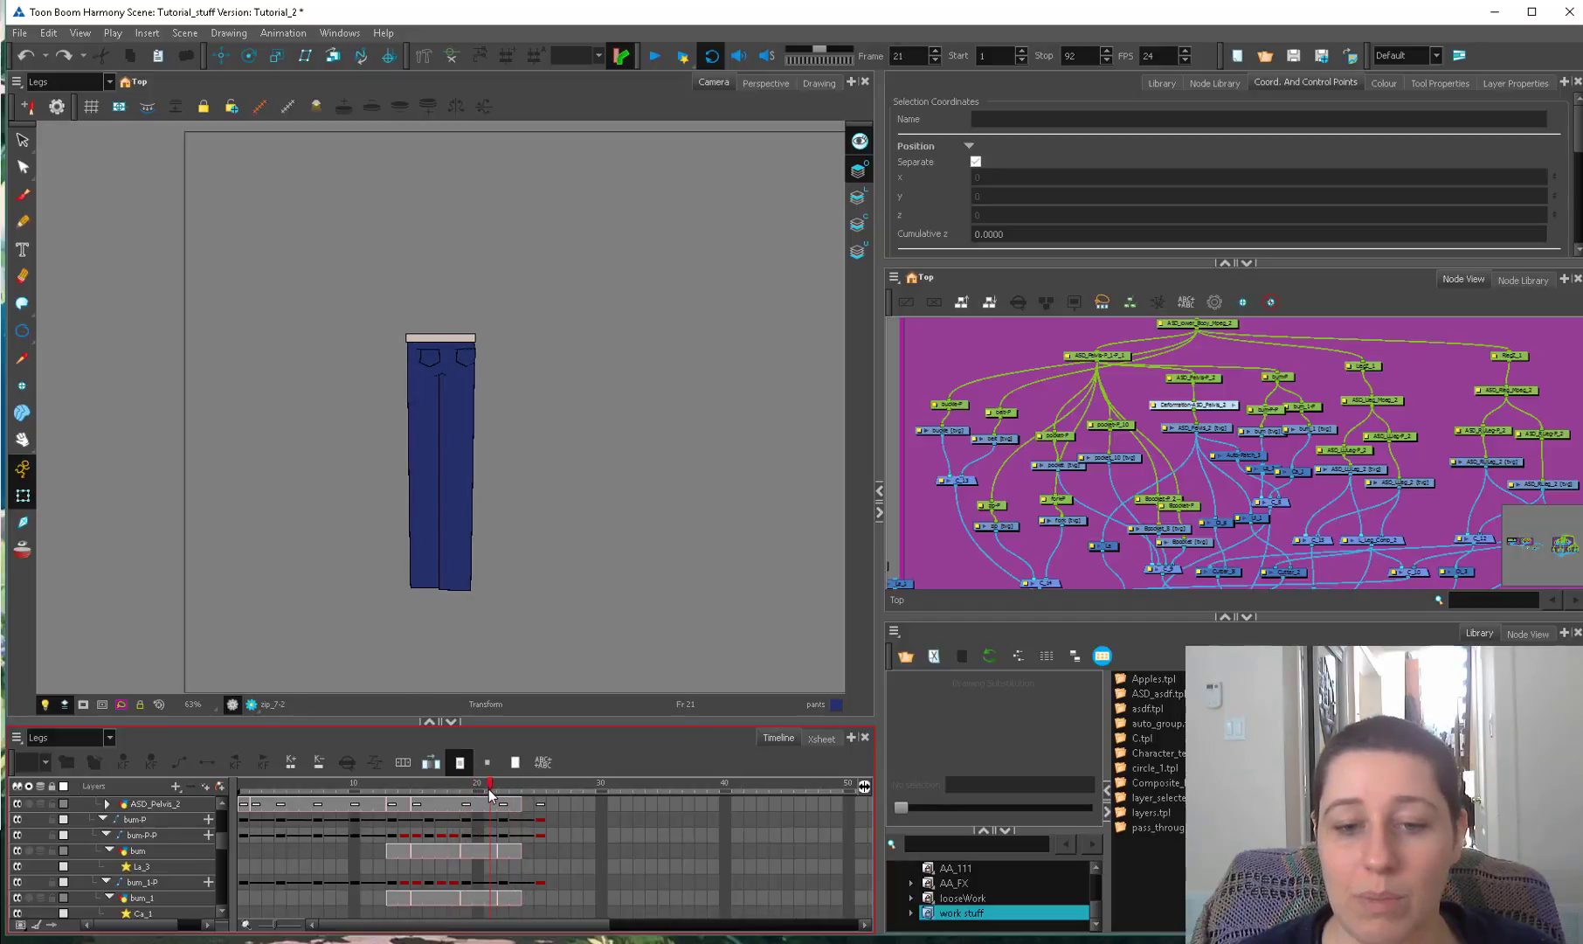
key(shift+z)
click(515, 565)
scroll(525, 524, up, 2)
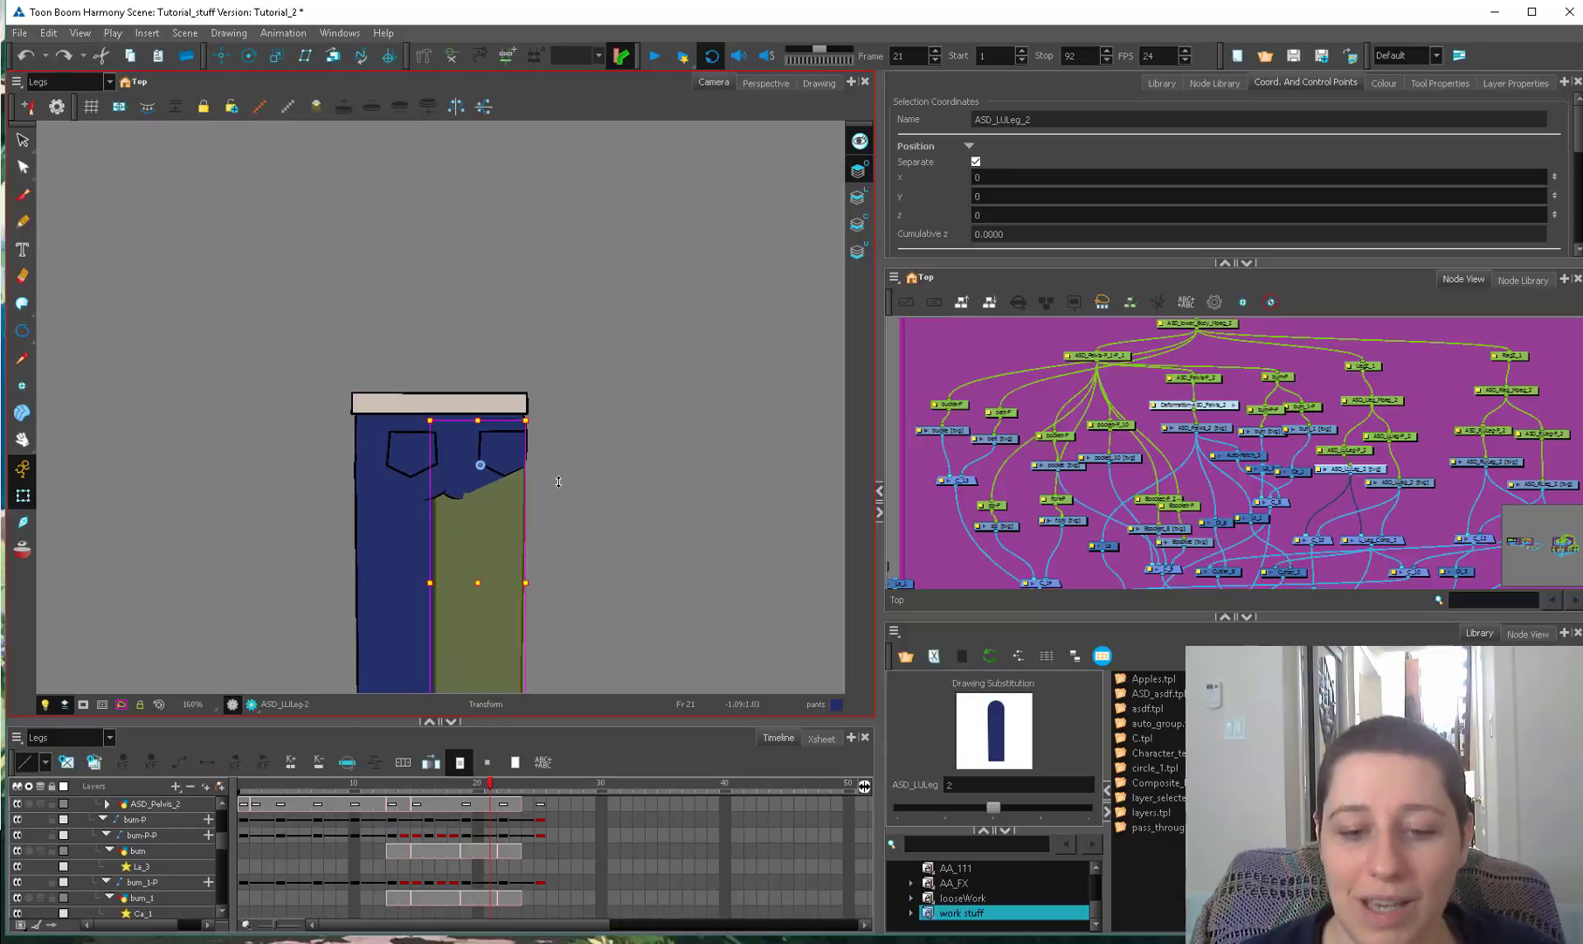
click(410, 542)
key(shift+z)
key(b)
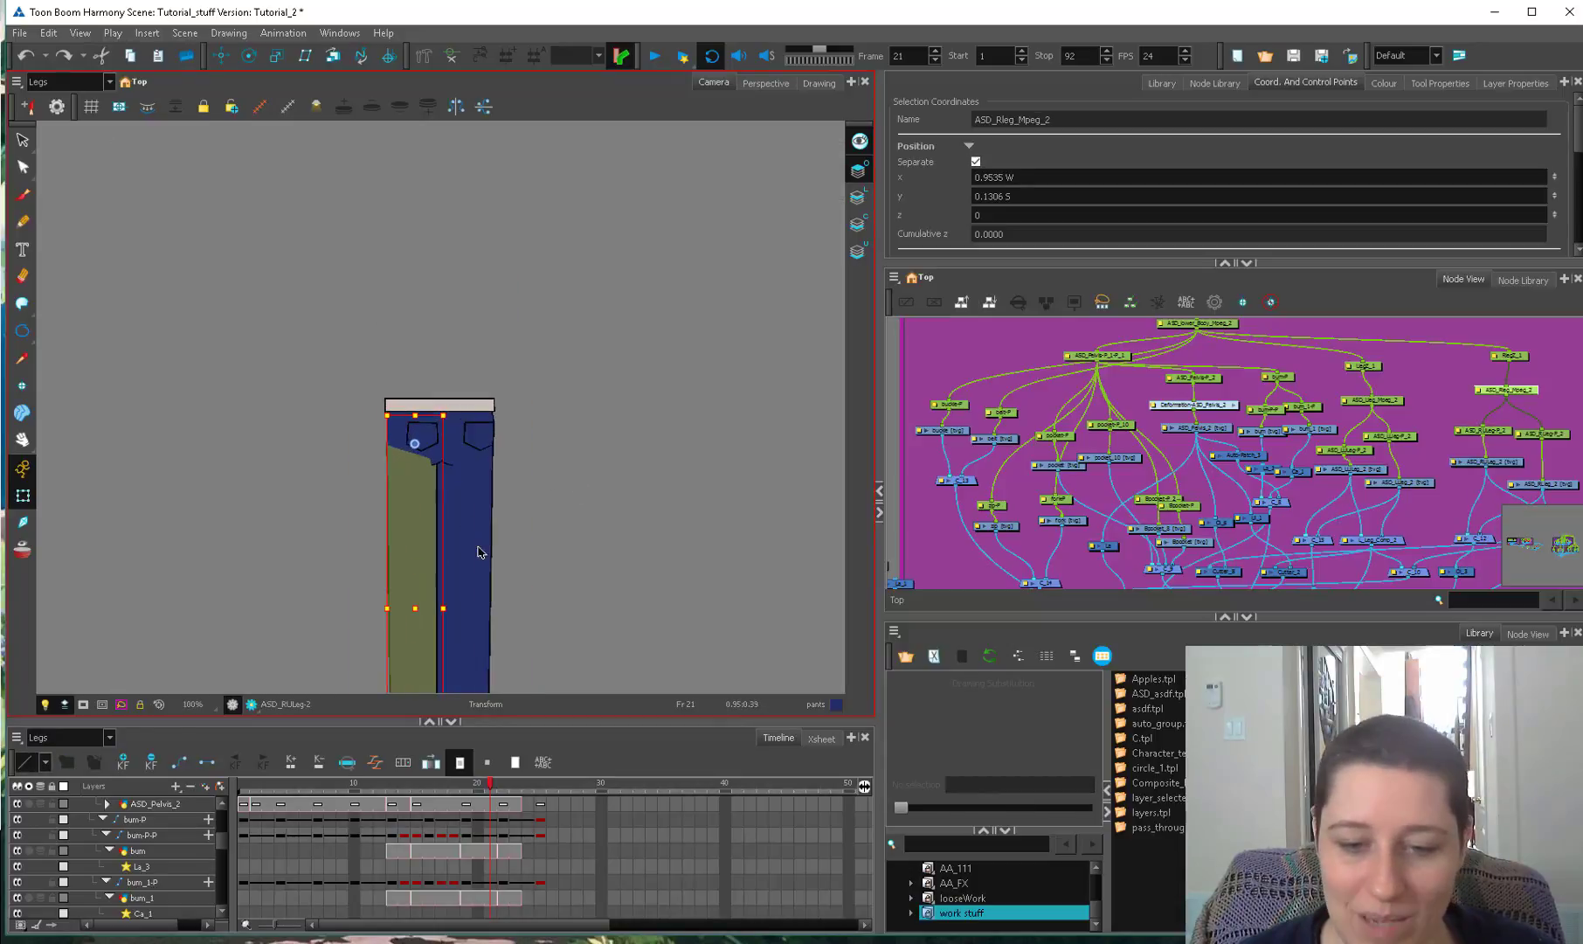
click(479, 552)
Move the zip on frame 7 off the front-view pants into the empty space above and beside the belt.
click(316, 786)
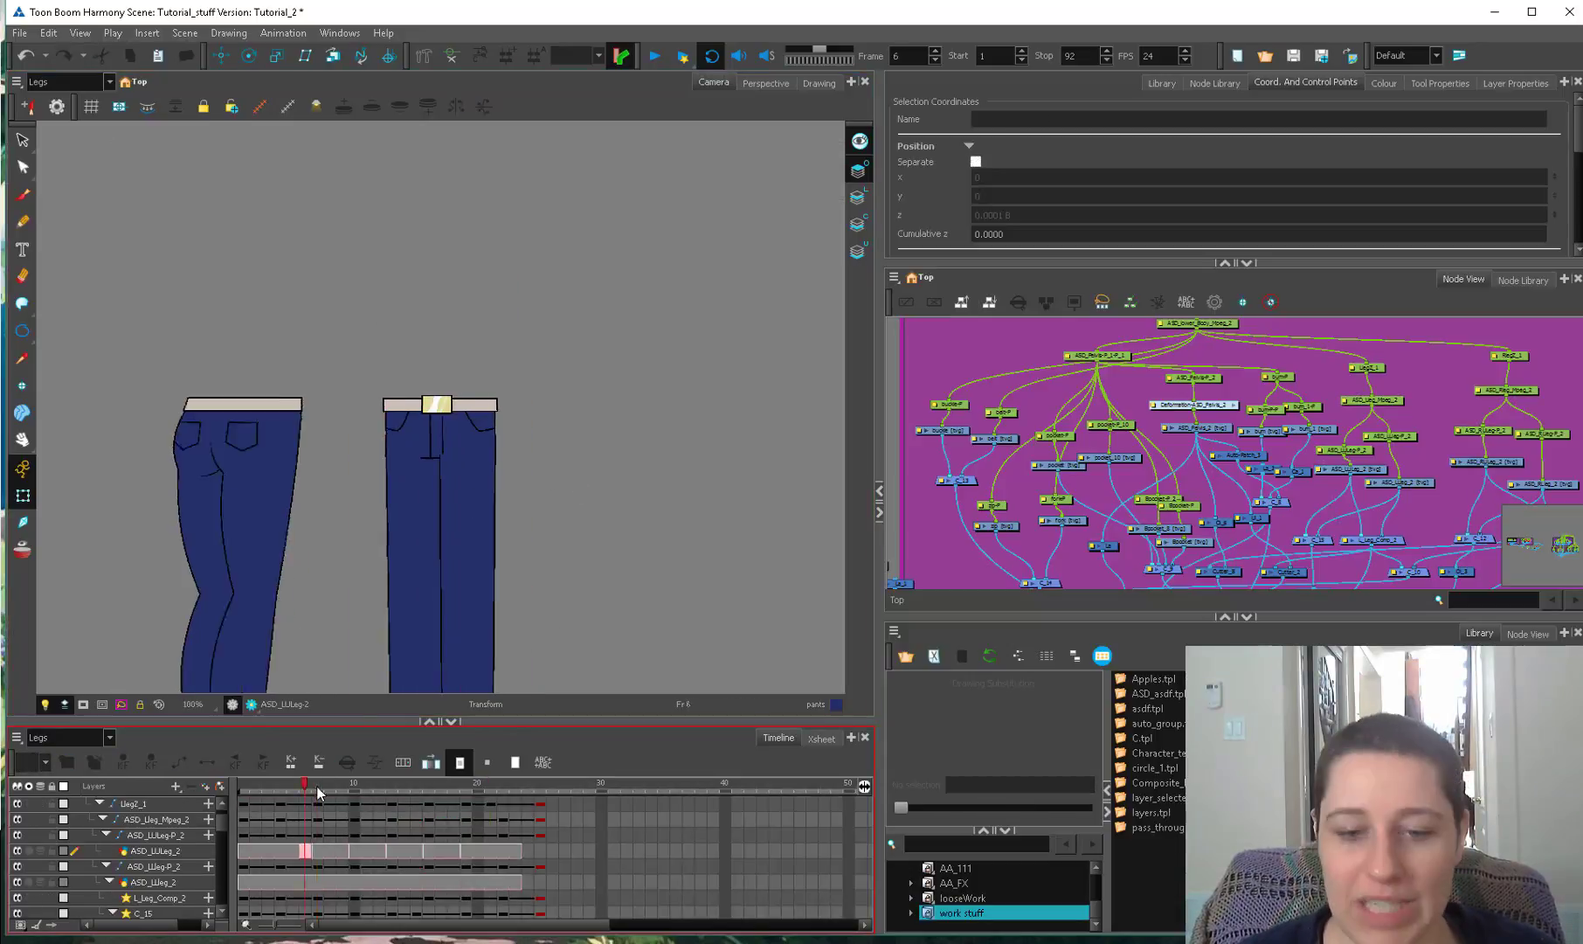
scroll(524, 576, down, 1)
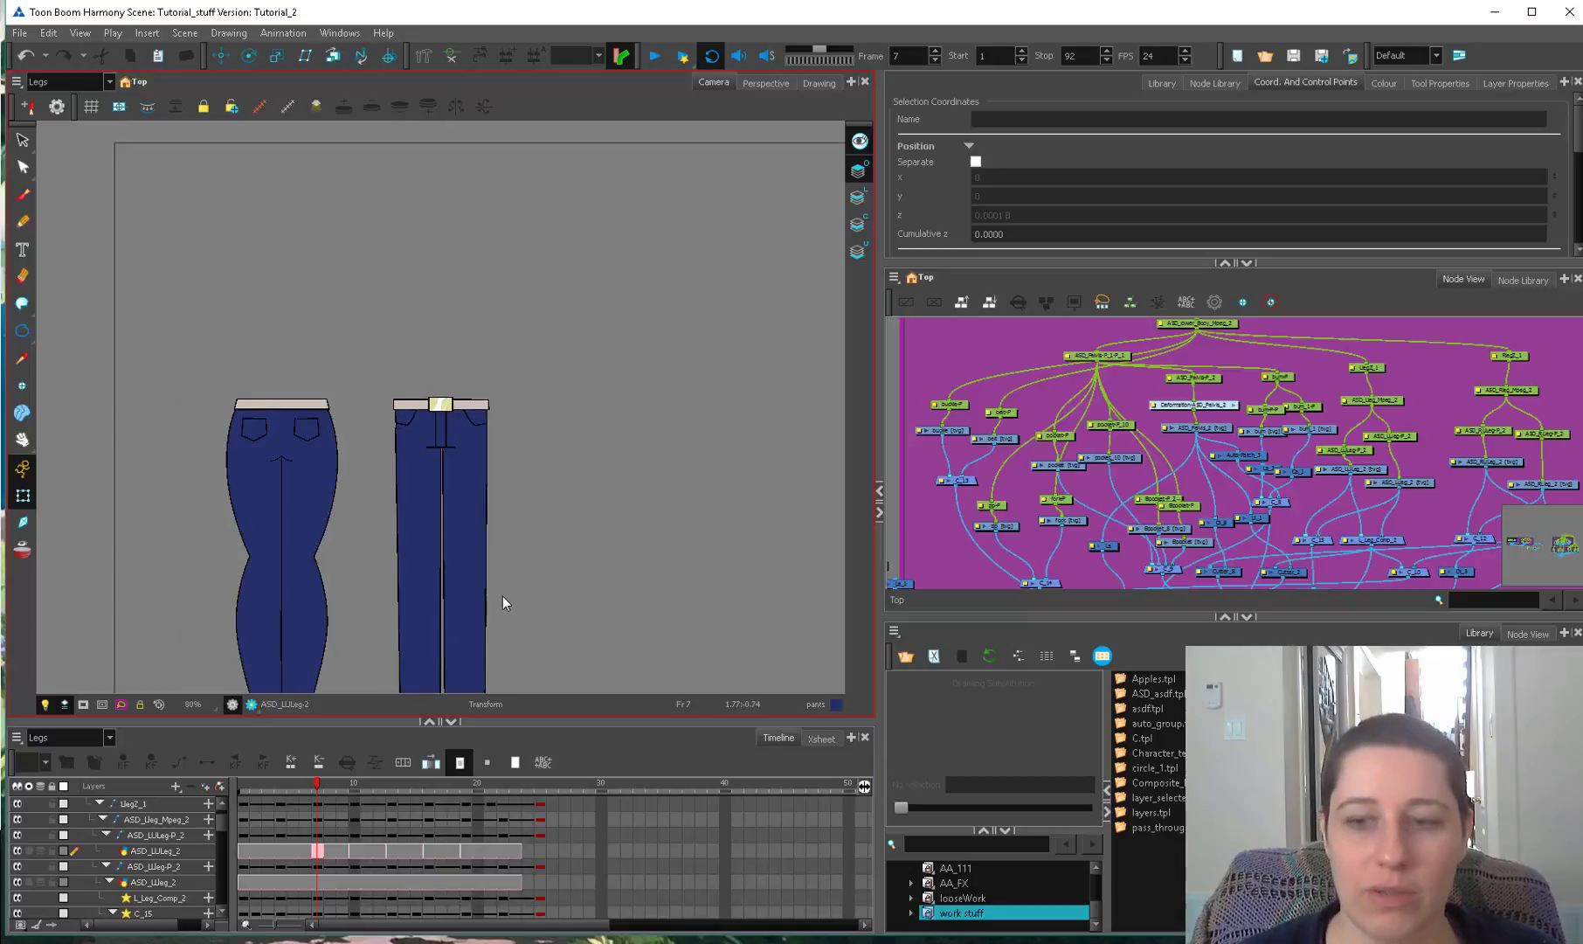
drag(919, 572, 935, 526)
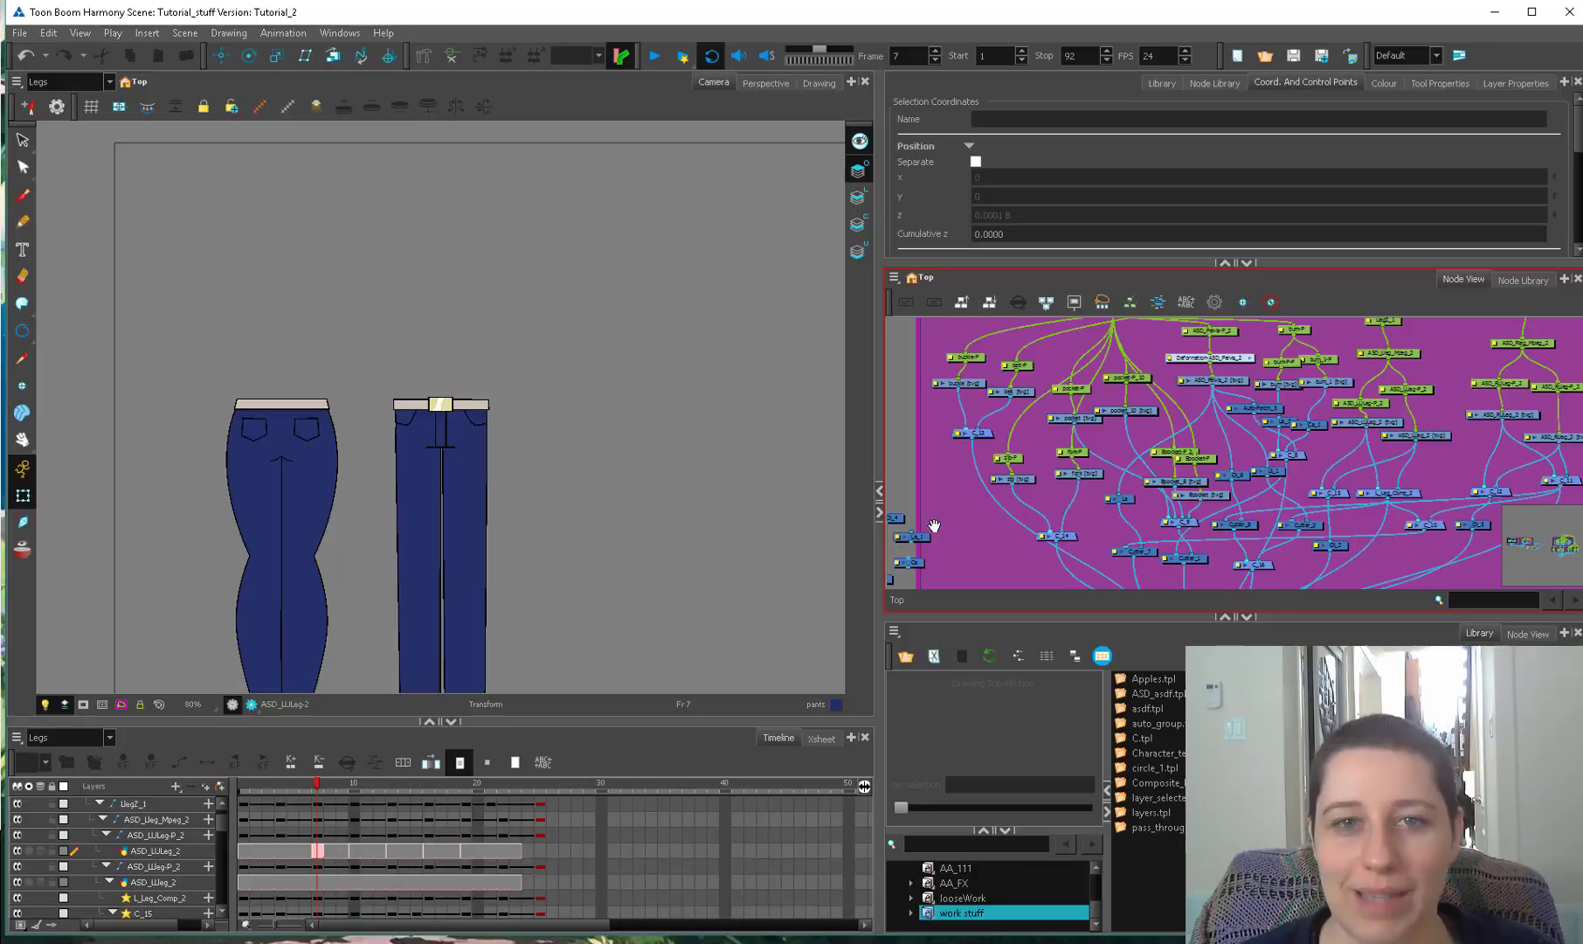
scroll(934, 525, up, 2)
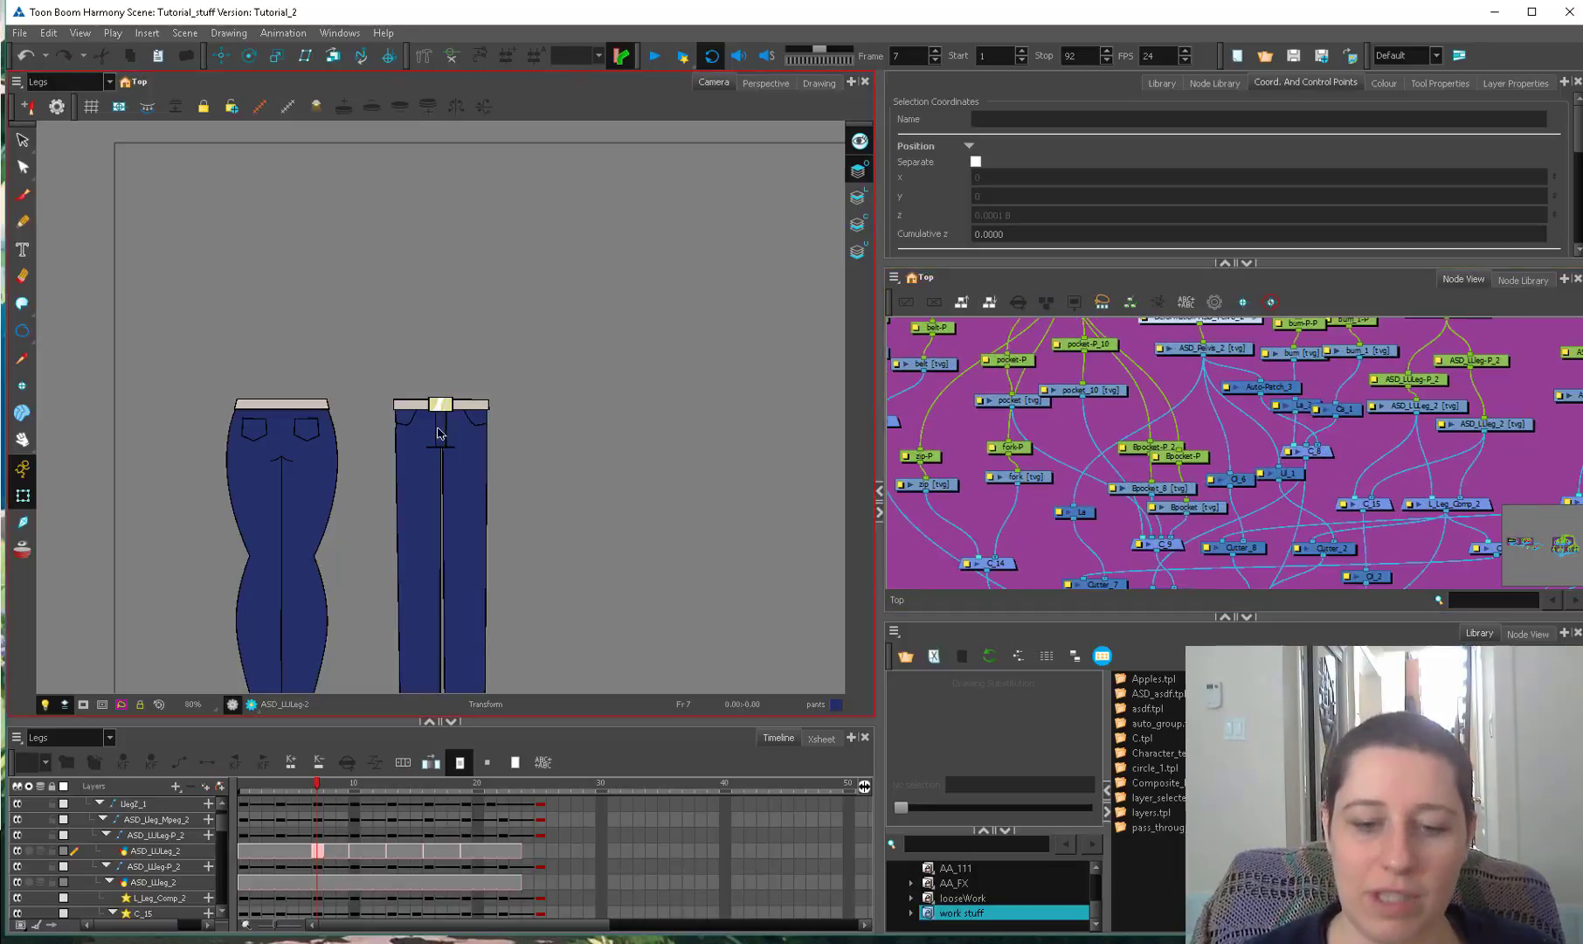
scroll(441, 407, up, 3)
click(441, 477)
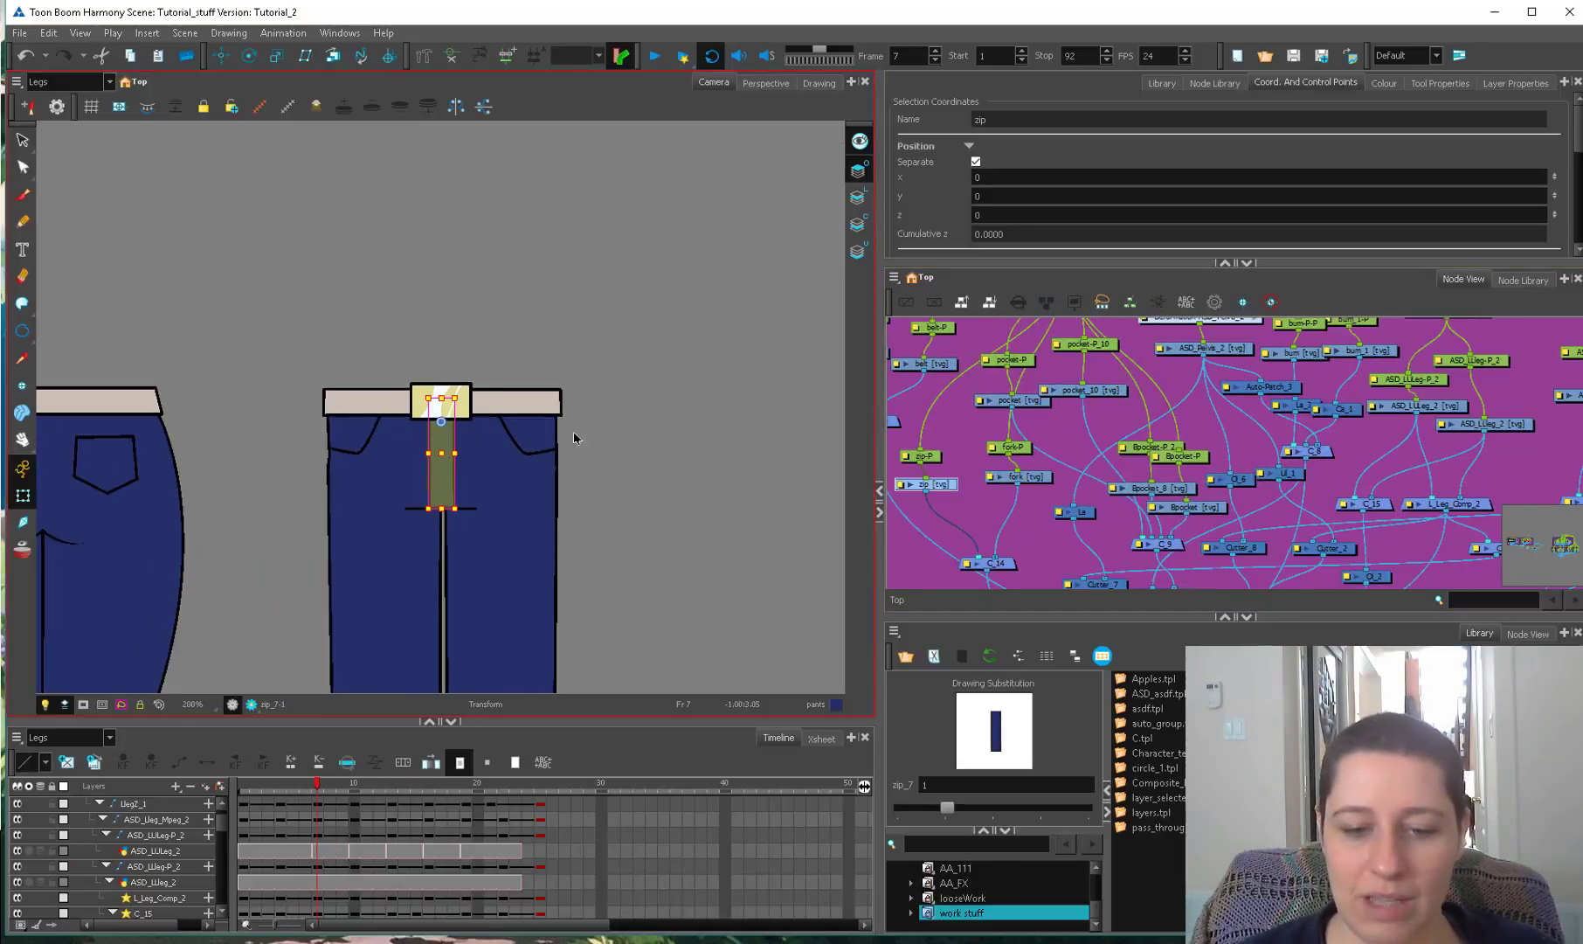
key(ctrl+z)
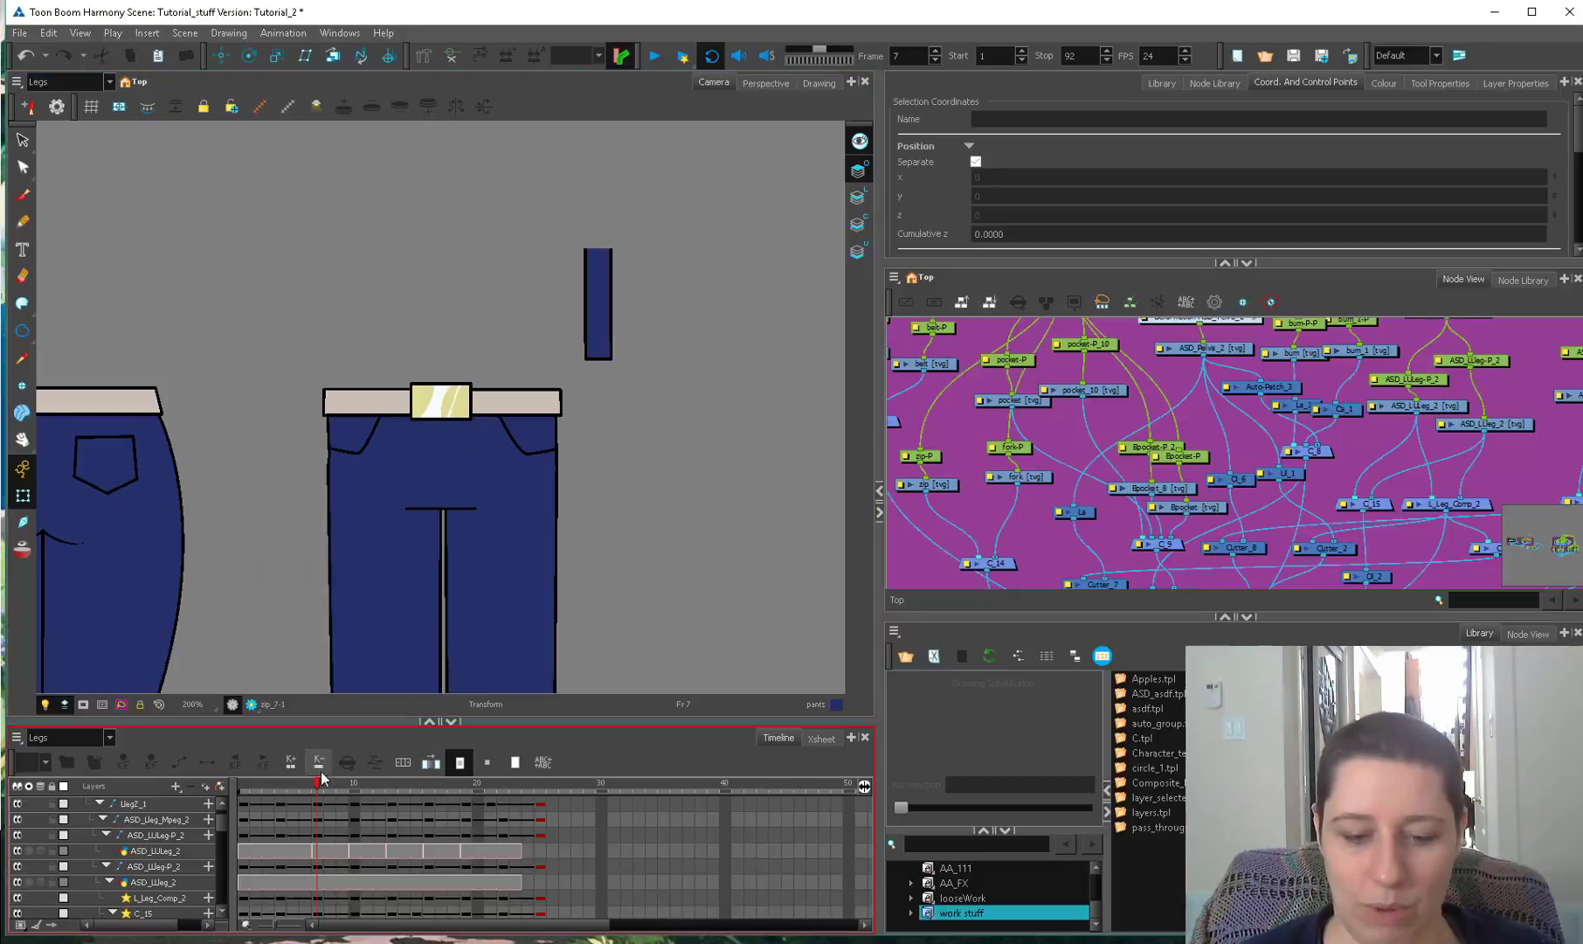
Try swinging the whole left leg peg on frame 10 diagonally across the other leg, with the zip out of the way.
drag(318, 784, 344, 787)
click(419, 612)
key(period)
key(b)
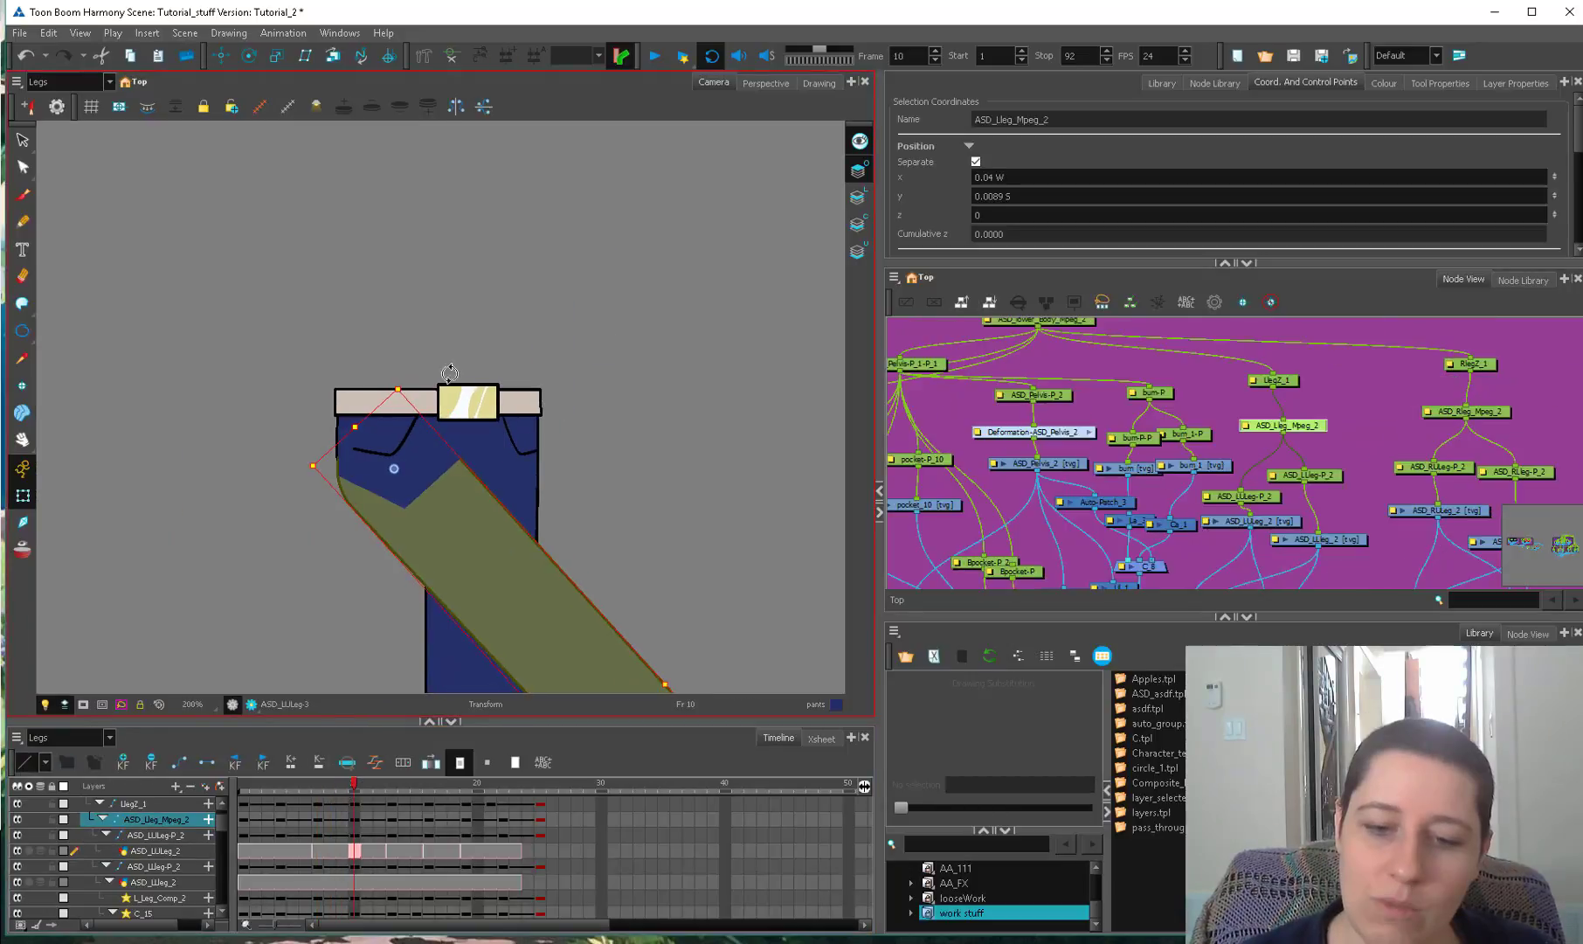
key(2)
key(2)
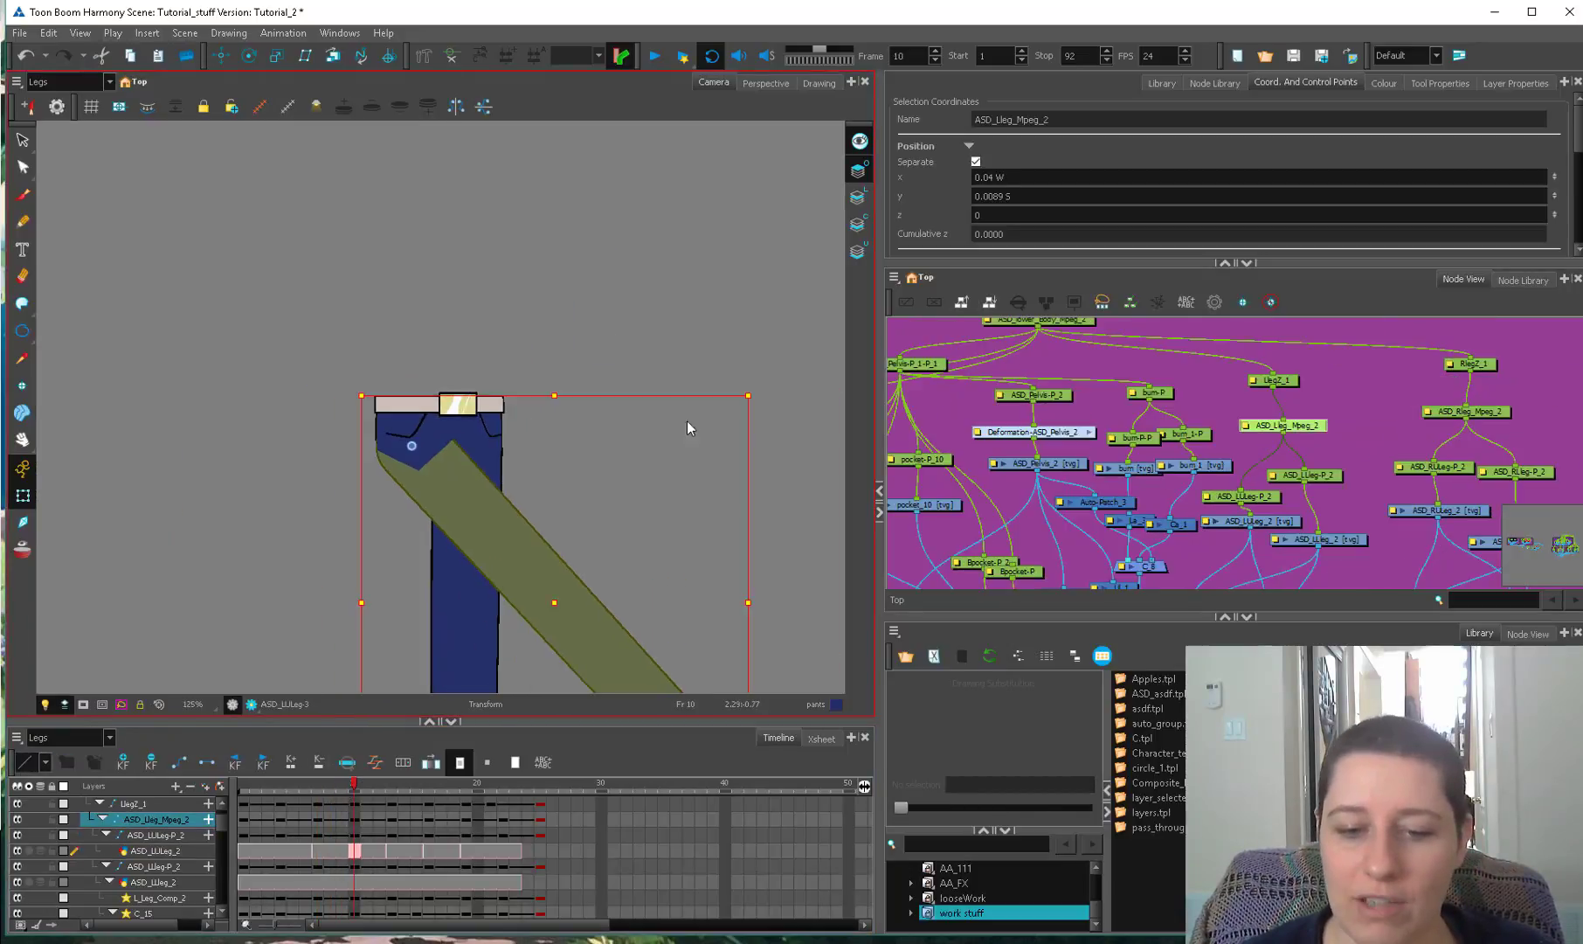
drag(756, 395, 693, 512)
key(ctrl+z)
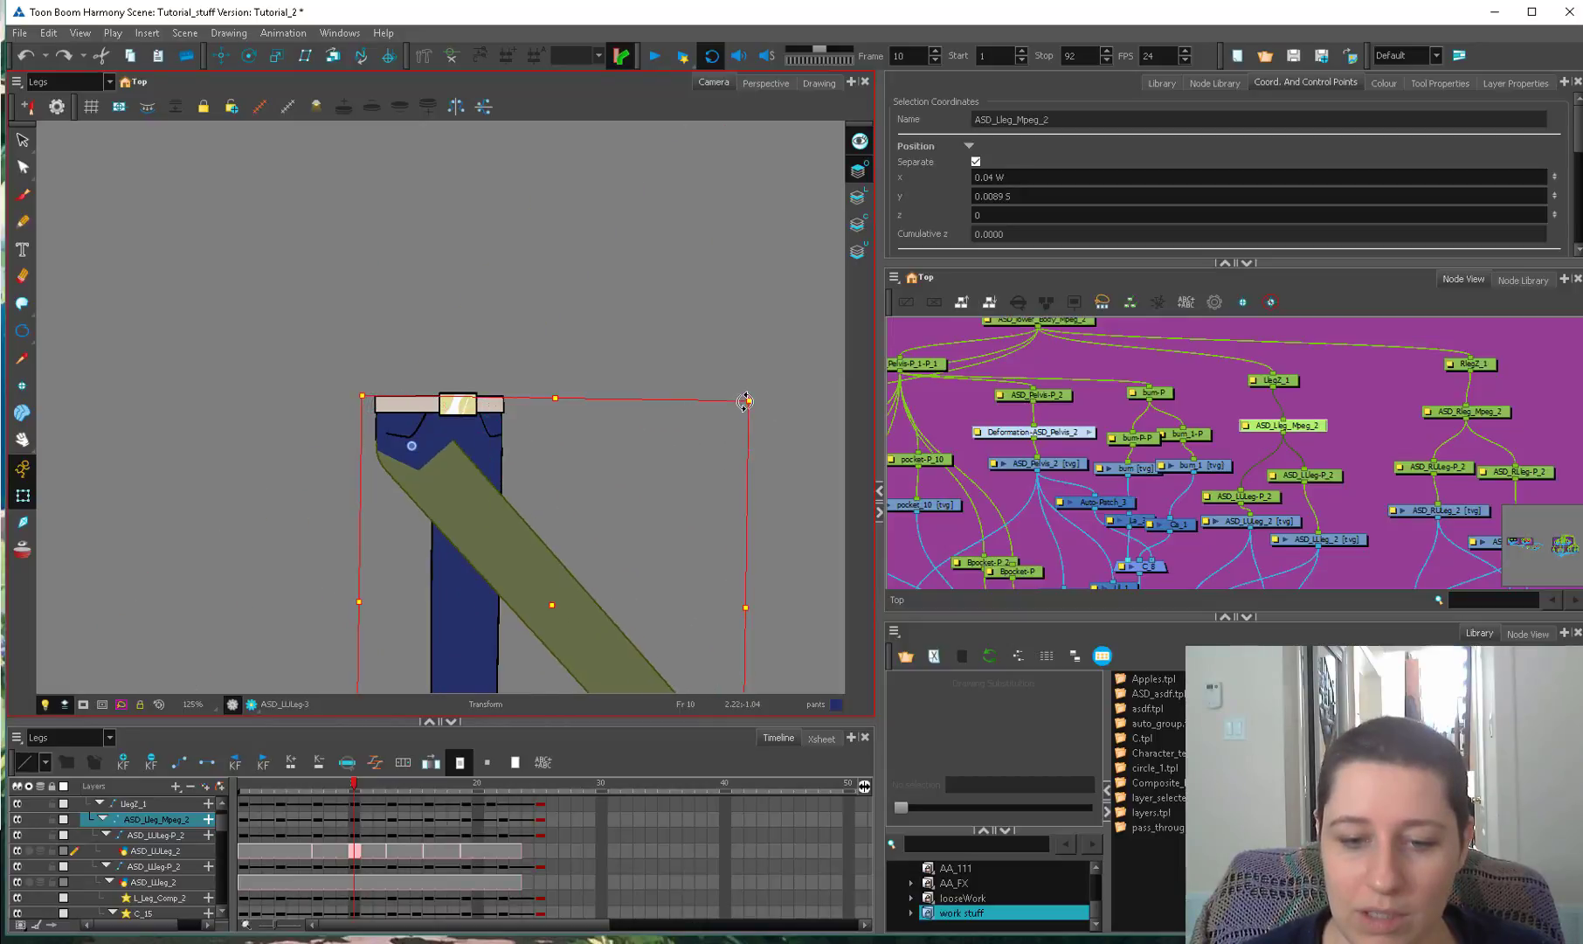
Check how the swung left leg meets the pelvis on frame 10, and undo its rotation.
key(1)
key(1)
click(497, 485)
key(2)
click(559, 518)
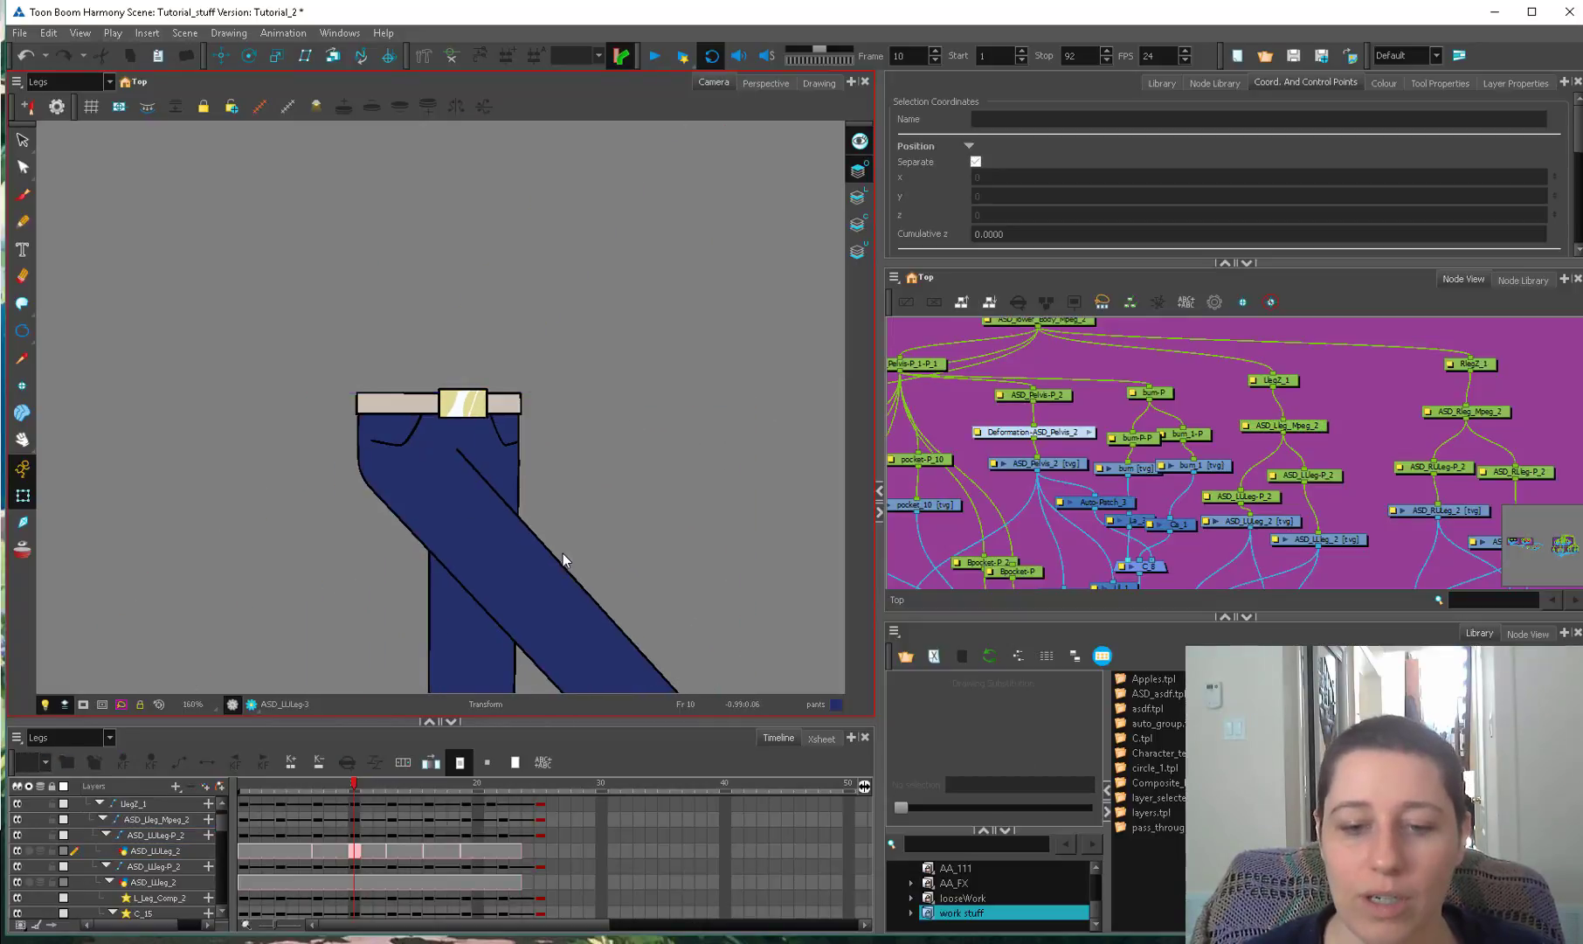
key(ctrl+z)
key(1)
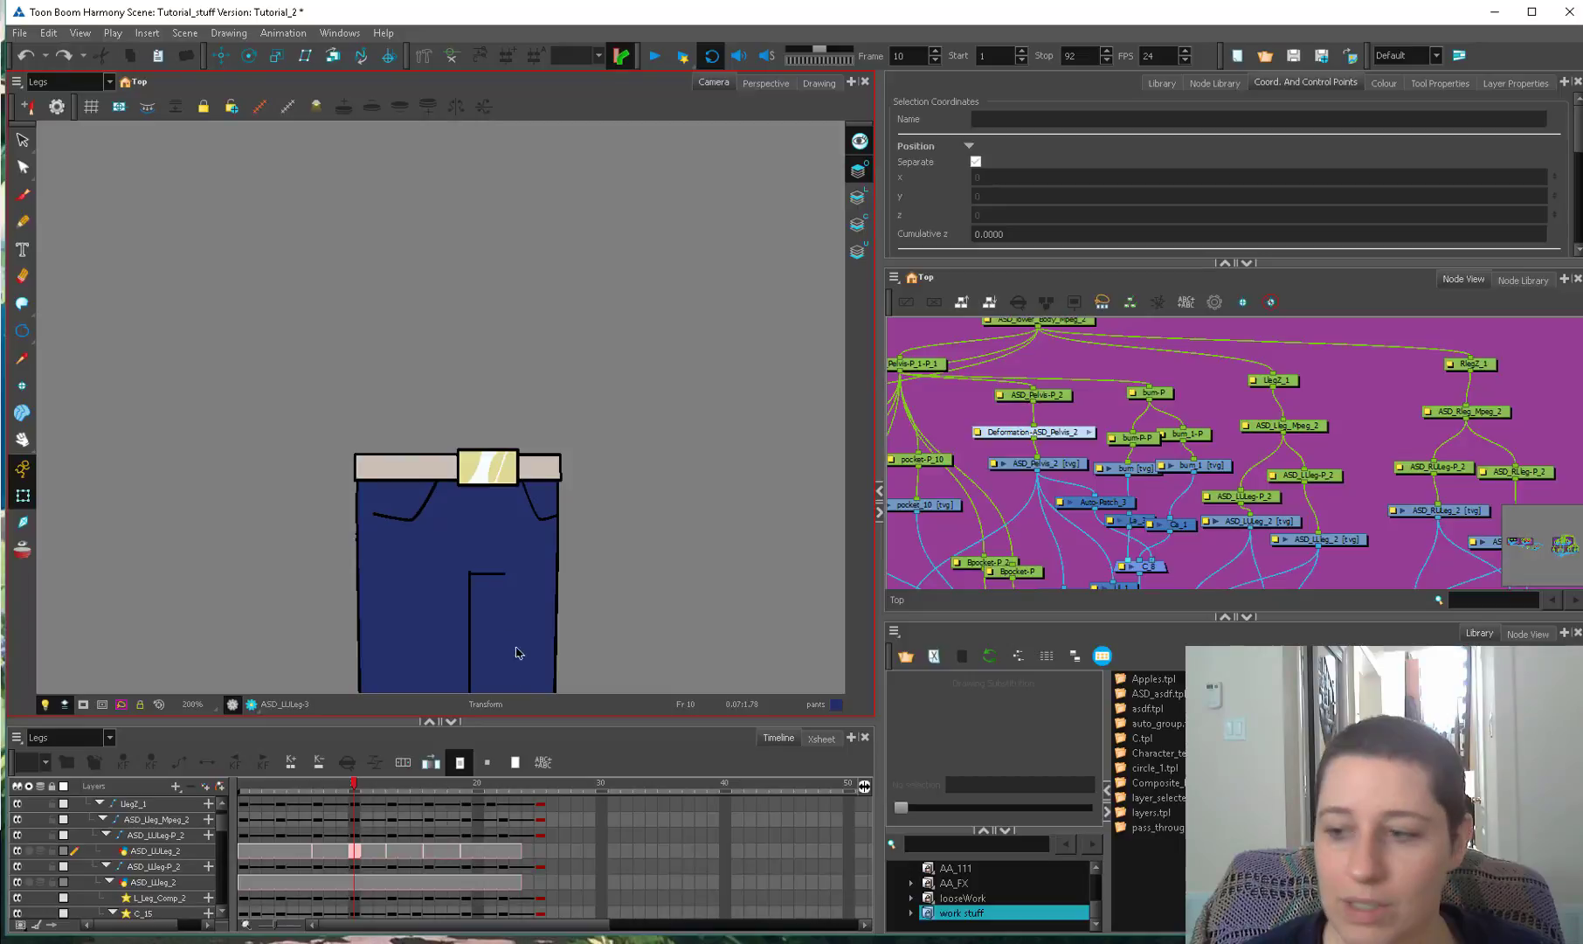
Select the zip's peg, try narrowing the displaced zip on frame 7, and undo the zip changes.
drag(987, 525, 1210, 401)
click(988, 477)
click(1000, 450)
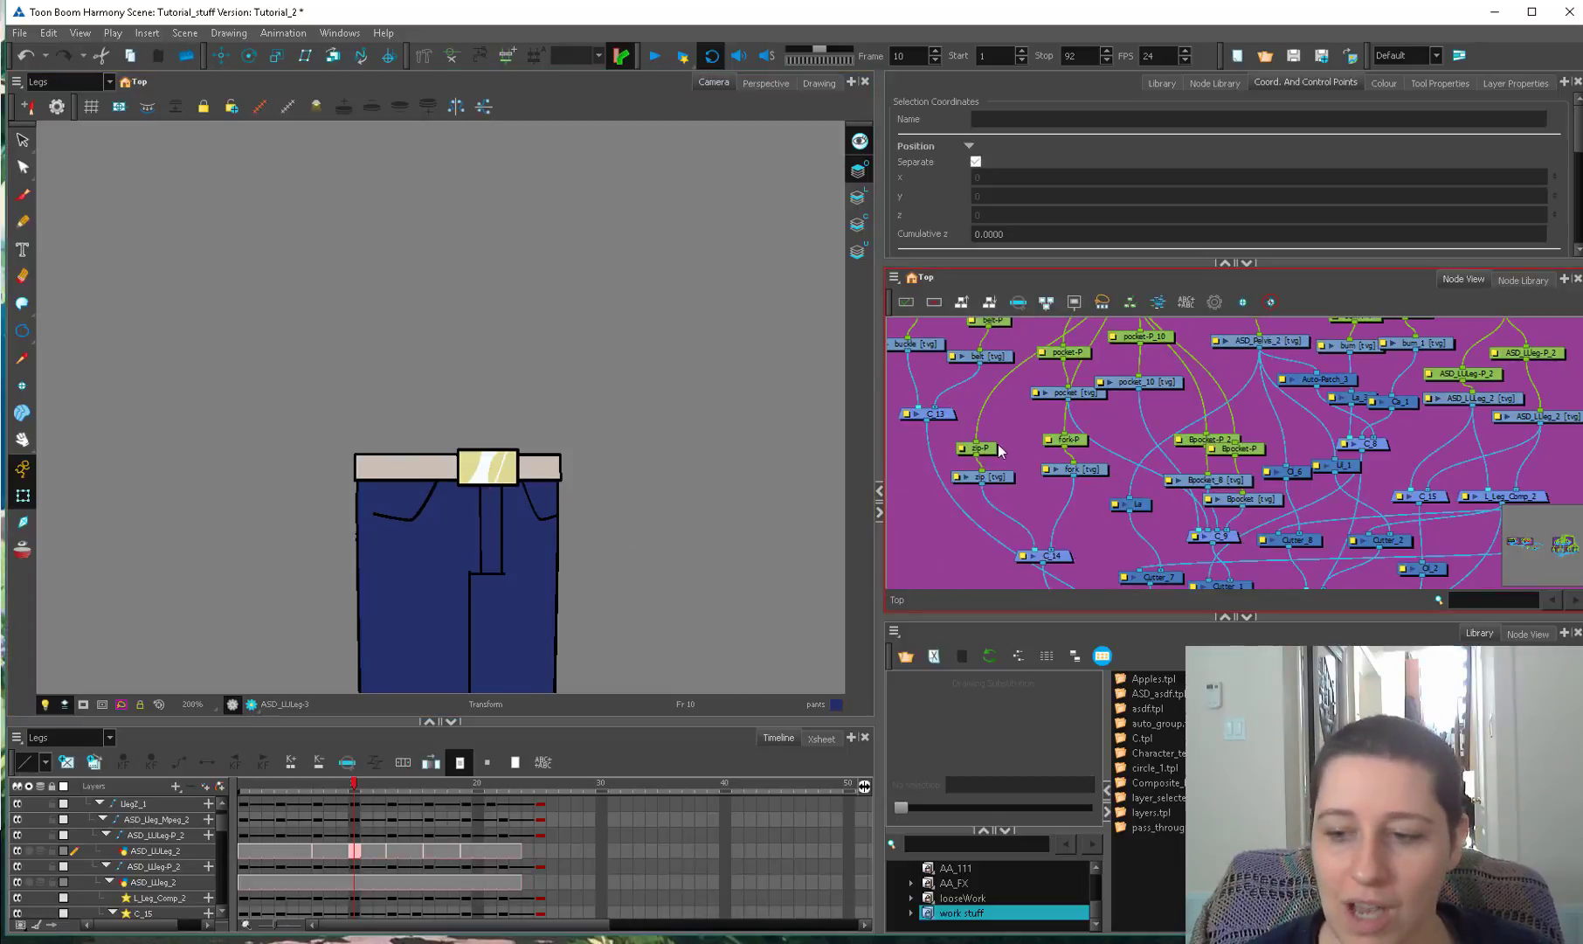
click(1001, 450)
click(306, 786)
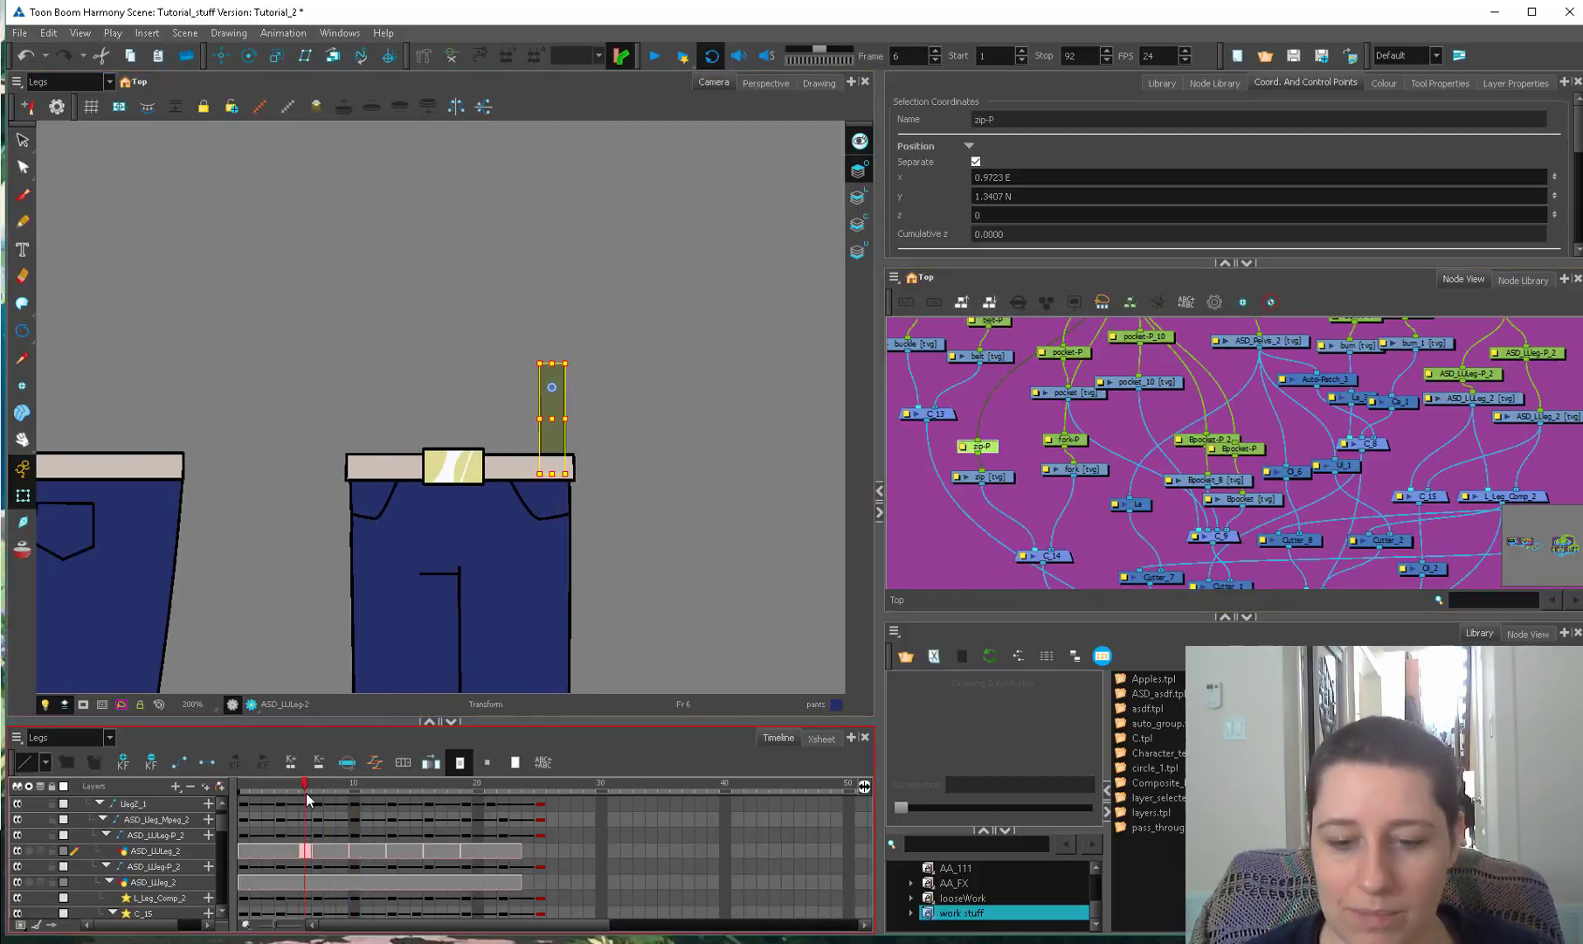
mouse_move(306, 792)
mouse_down()
mouse_move(332, 781)
mouse_move(323, 792)
mouse_up()
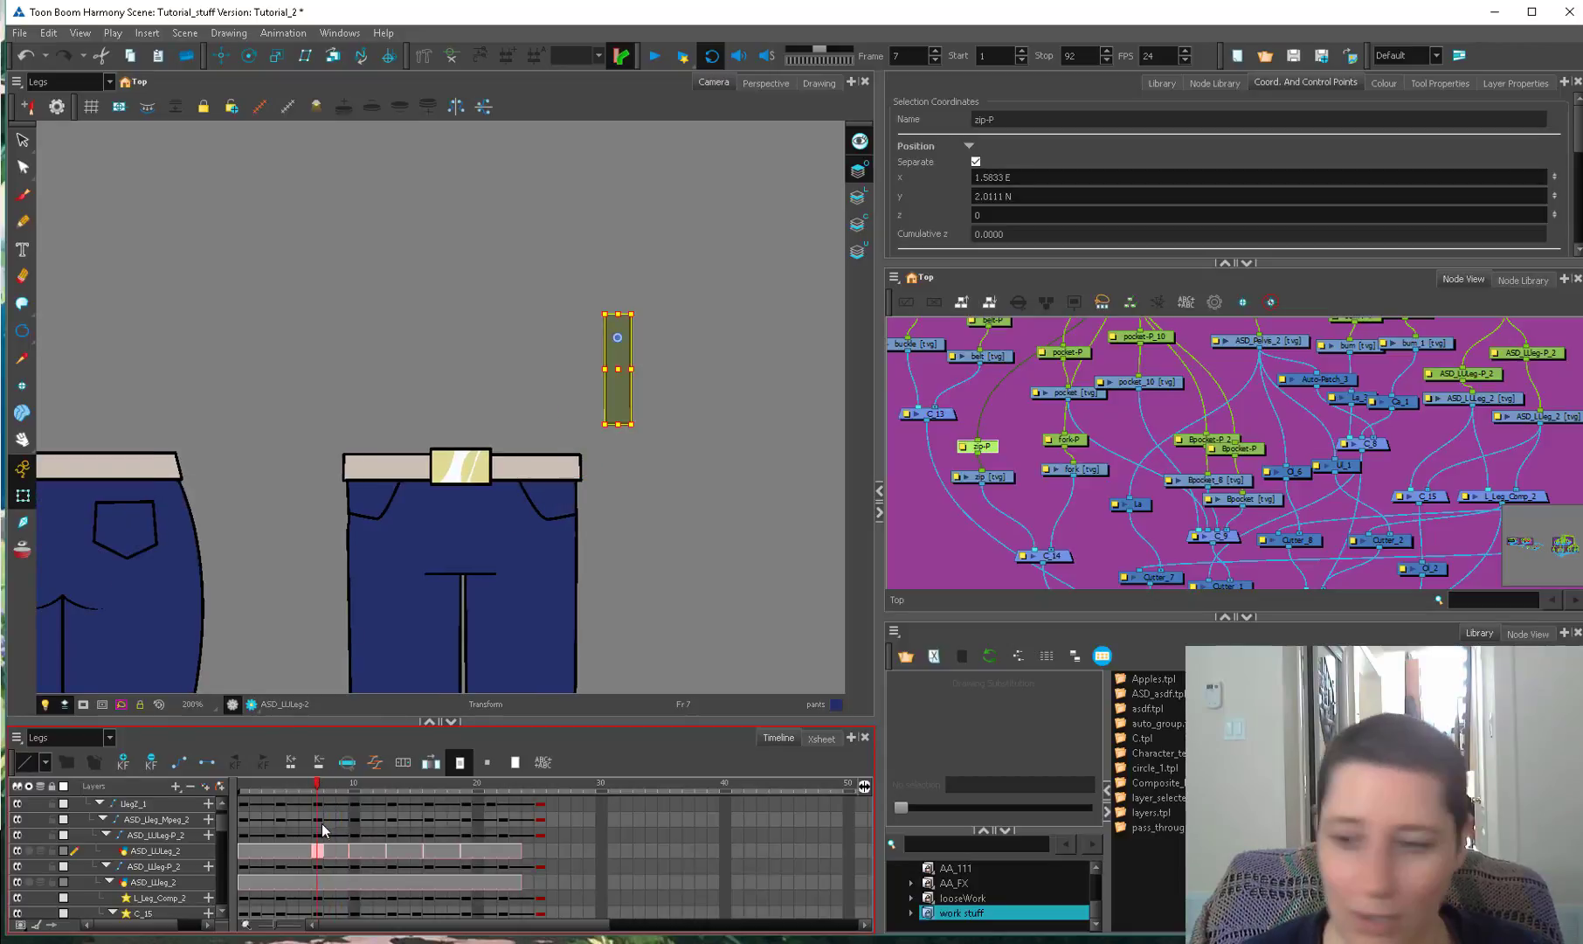
click(628, 378)
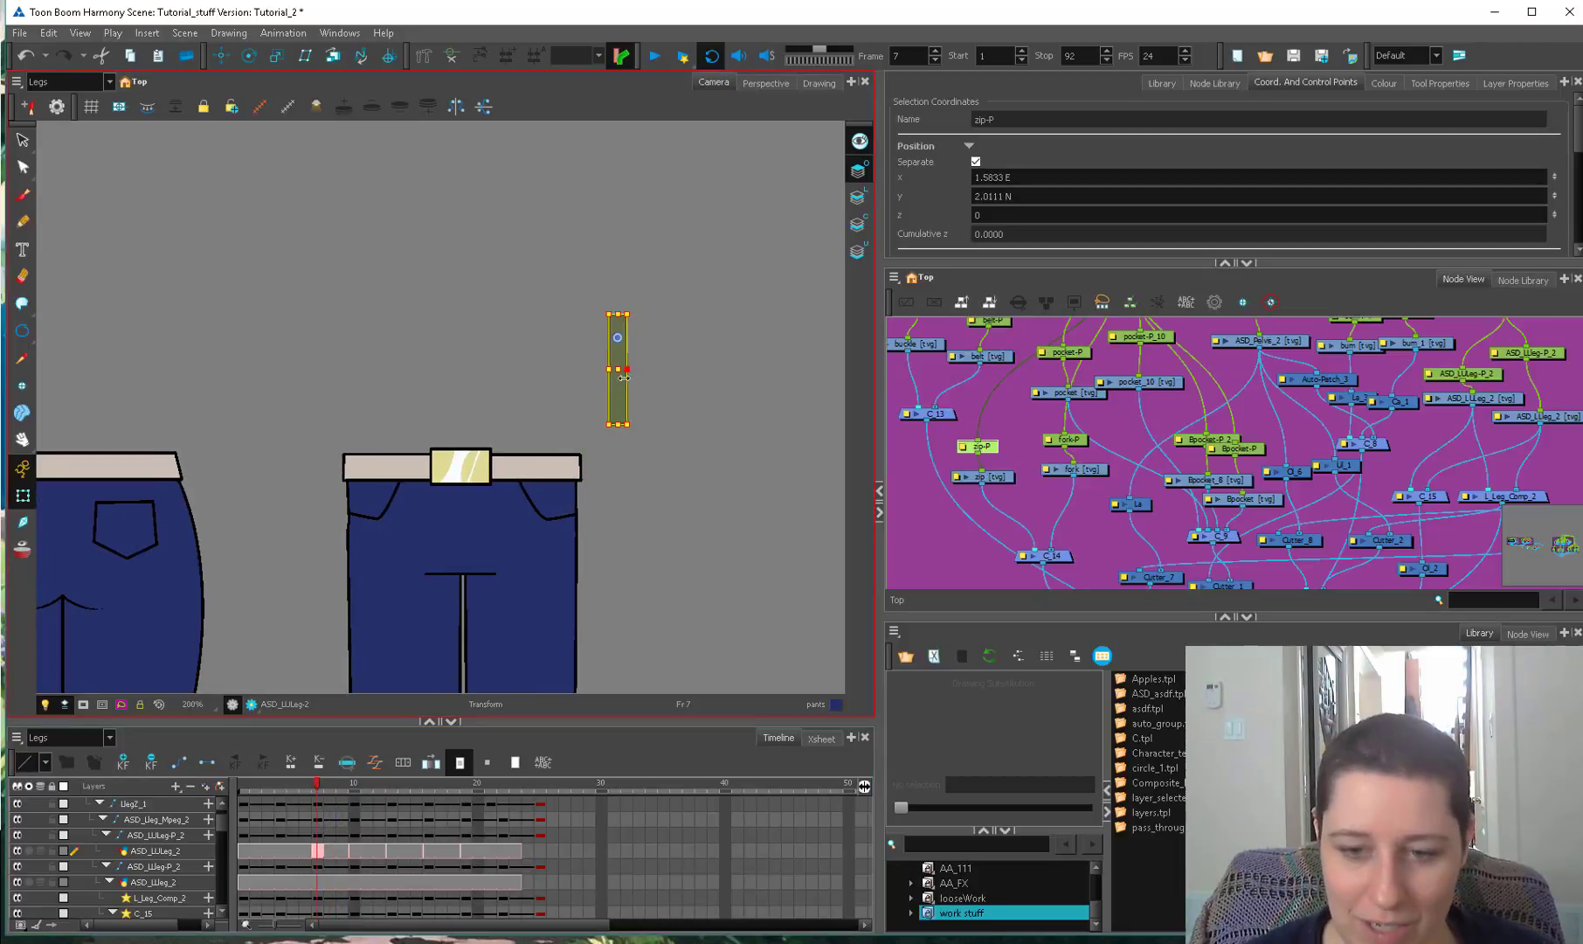
key(ctrl+z)
Compare the curved back-view pants with the straight front-view pants on frames 7 and 6.
drag(140, 529, 399, 560)
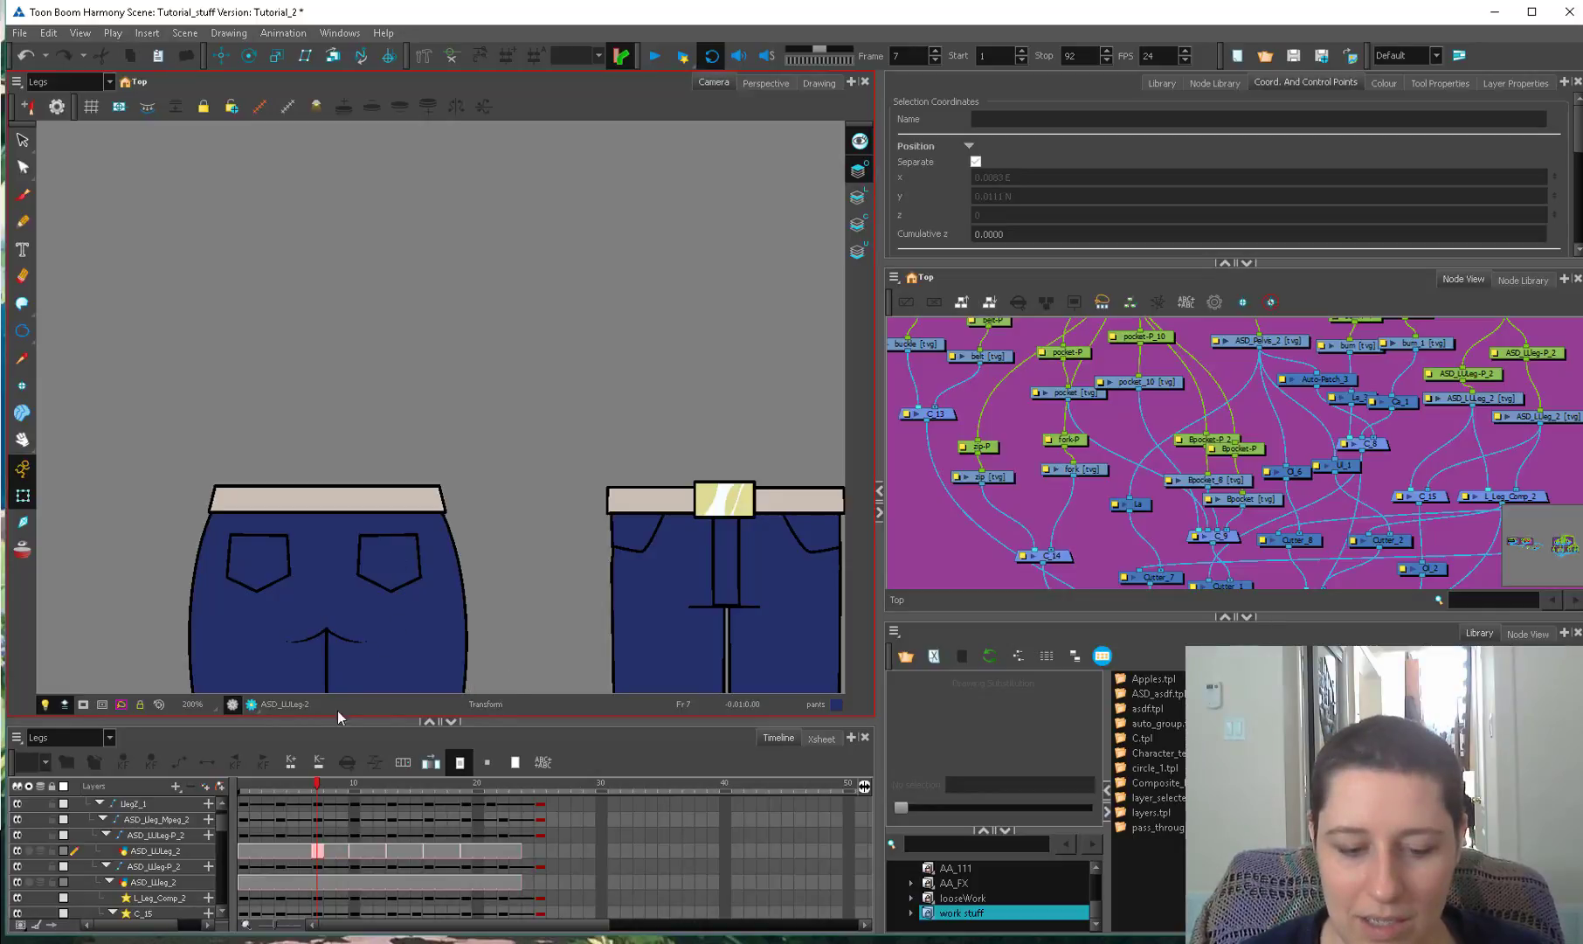
drag(317, 784, 305, 787)
click(332, 678)
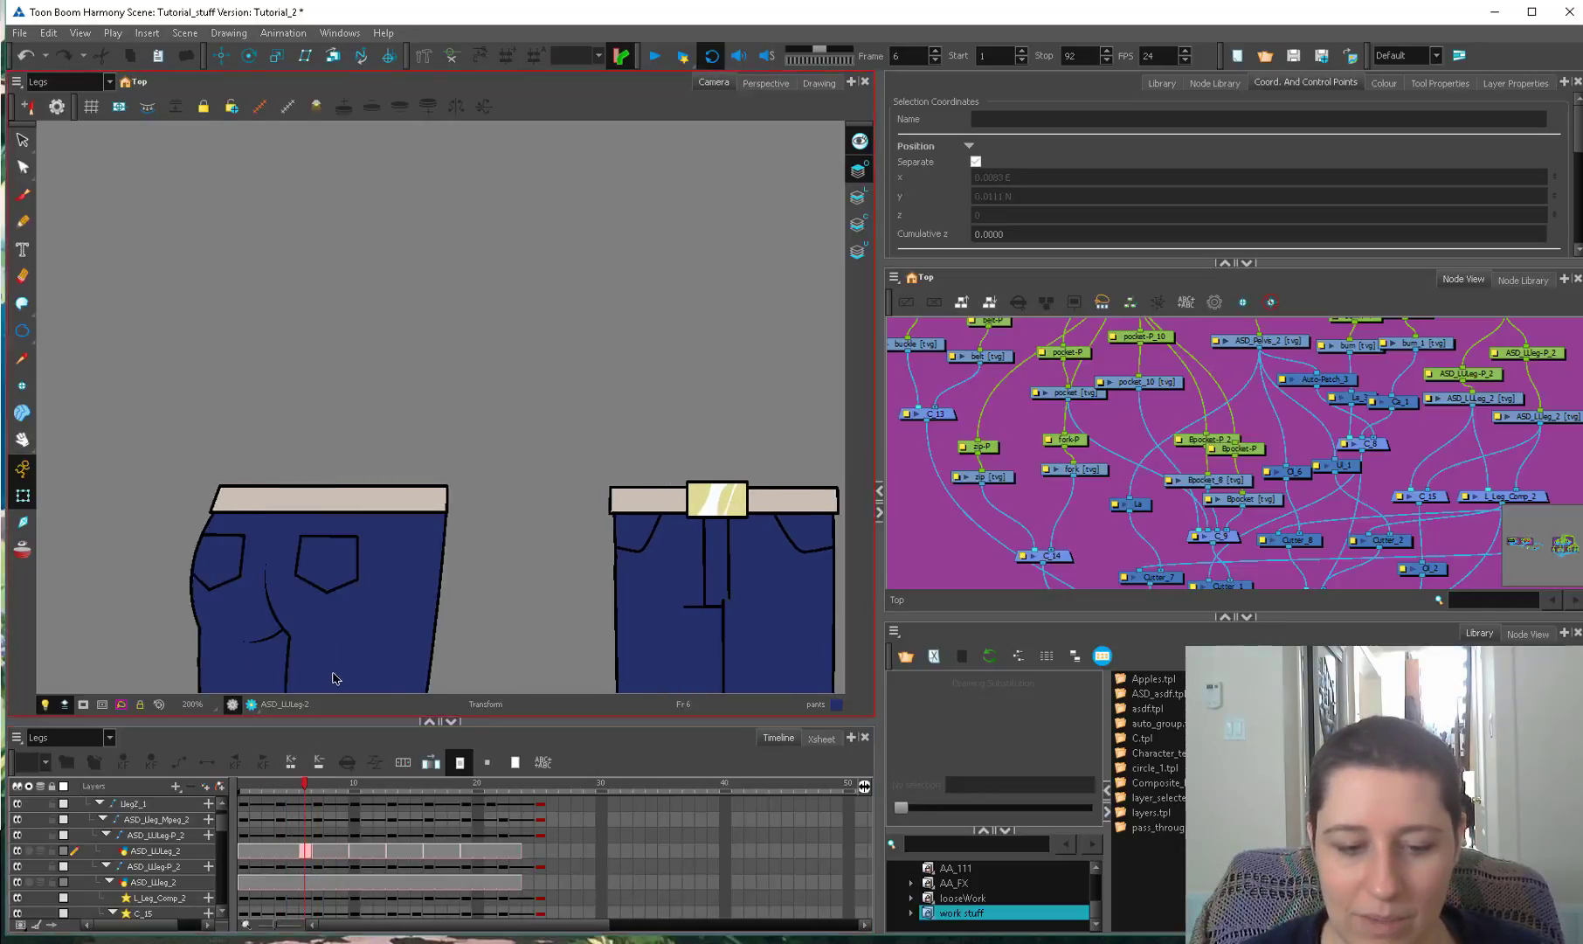
Enable the disabled nodes of the other Lowerbody group to show the third pants rig on frame 6.
scroll(393, 673, down, 3)
scroll(1124, 487, down, 3)
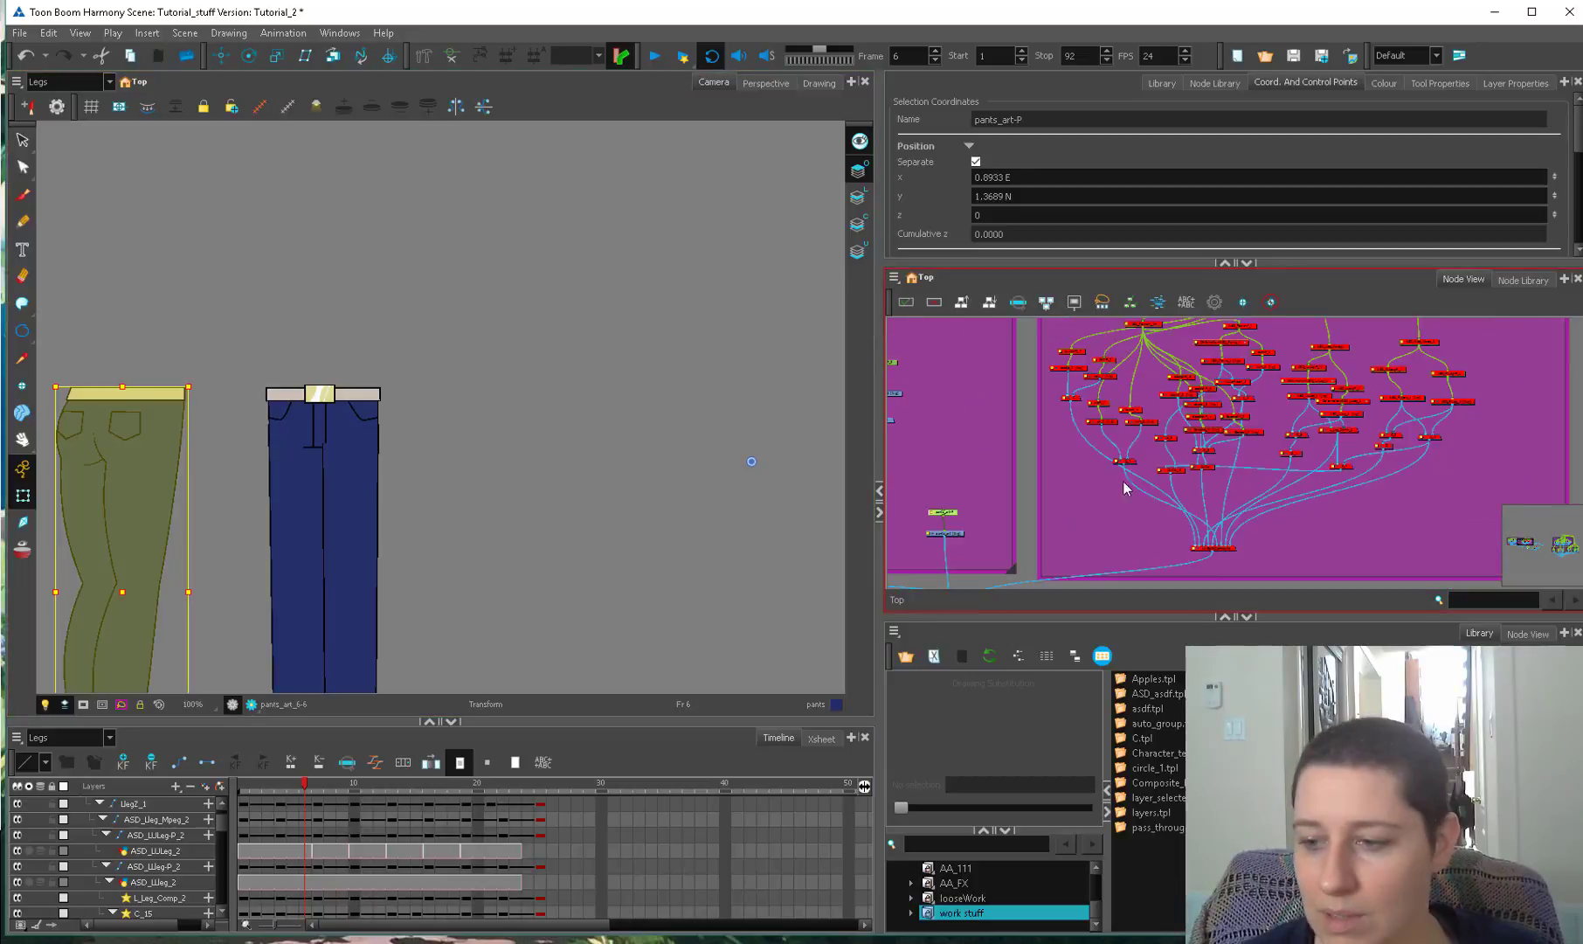
scroll(1126, 487, down, 3)
click(1203, 380)
click(631, 600)
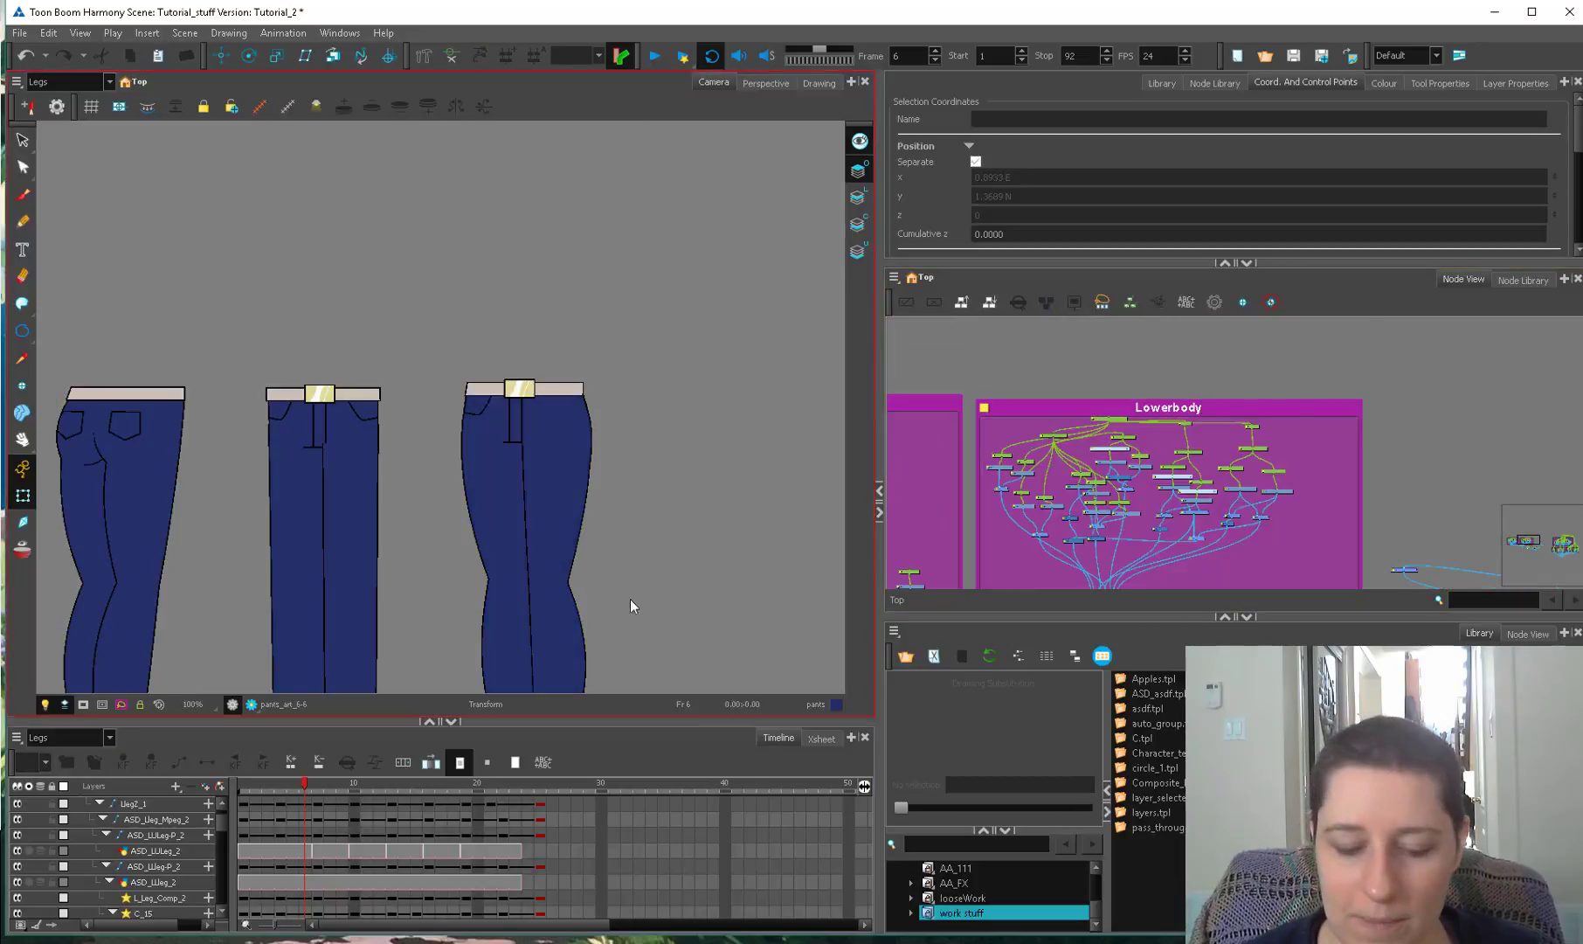
Examine the back three-quarter pants on frame 17, checking the pelvis drawing of the straight-legged rig.
scroll(630, 605, up, 3)
scroll(1082, 517, up, 4)
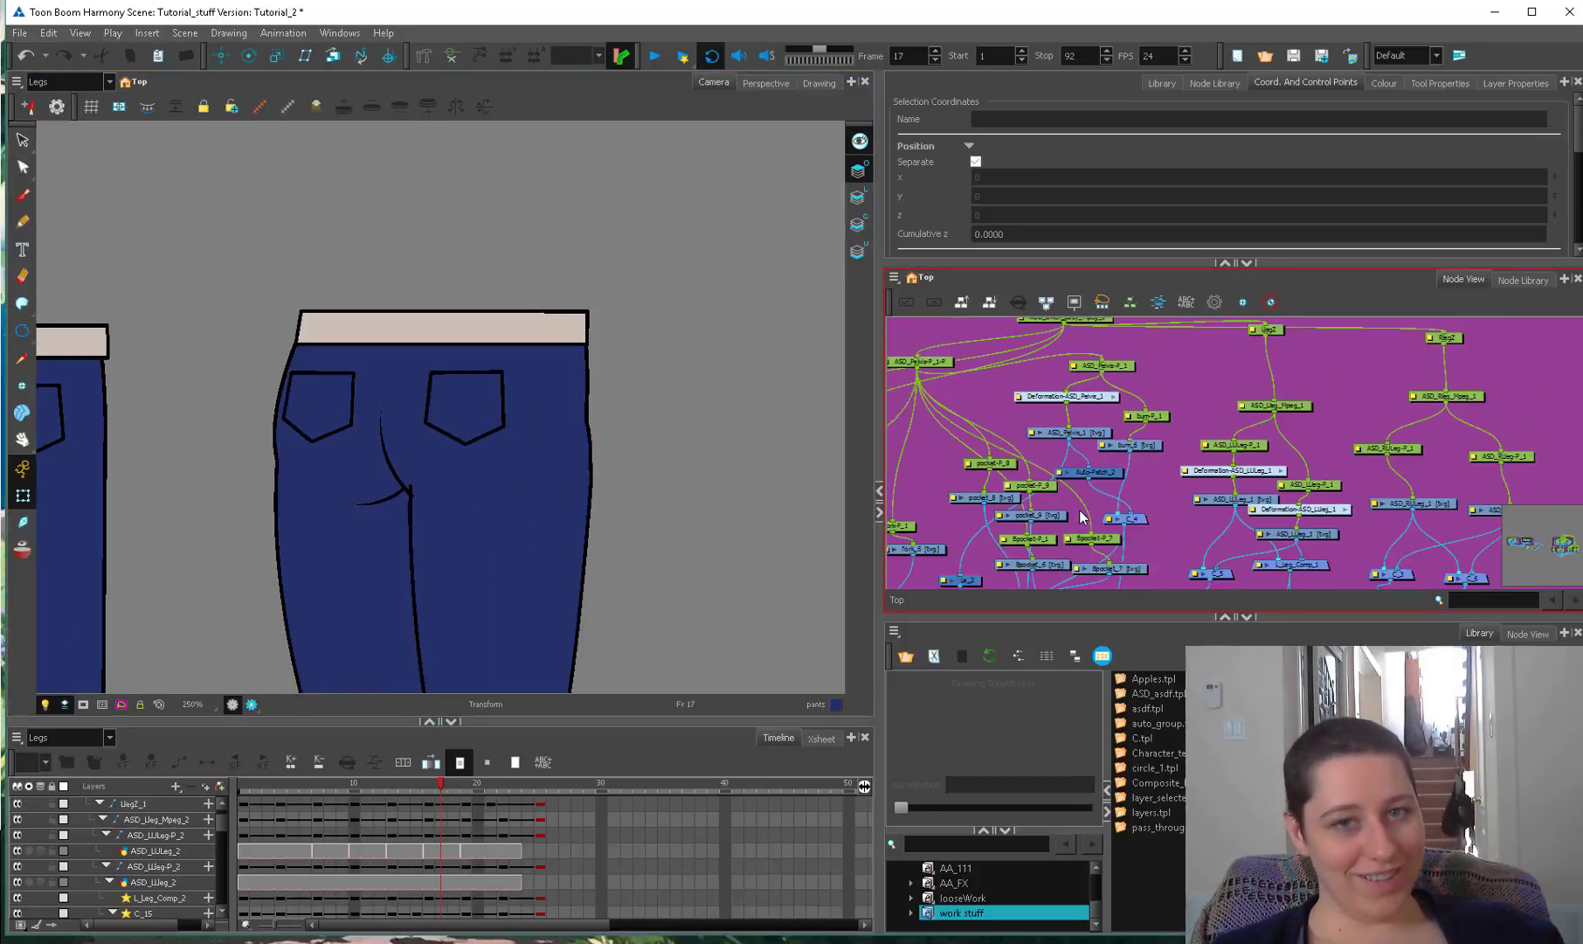
scroll(1082, 516, down, 3)
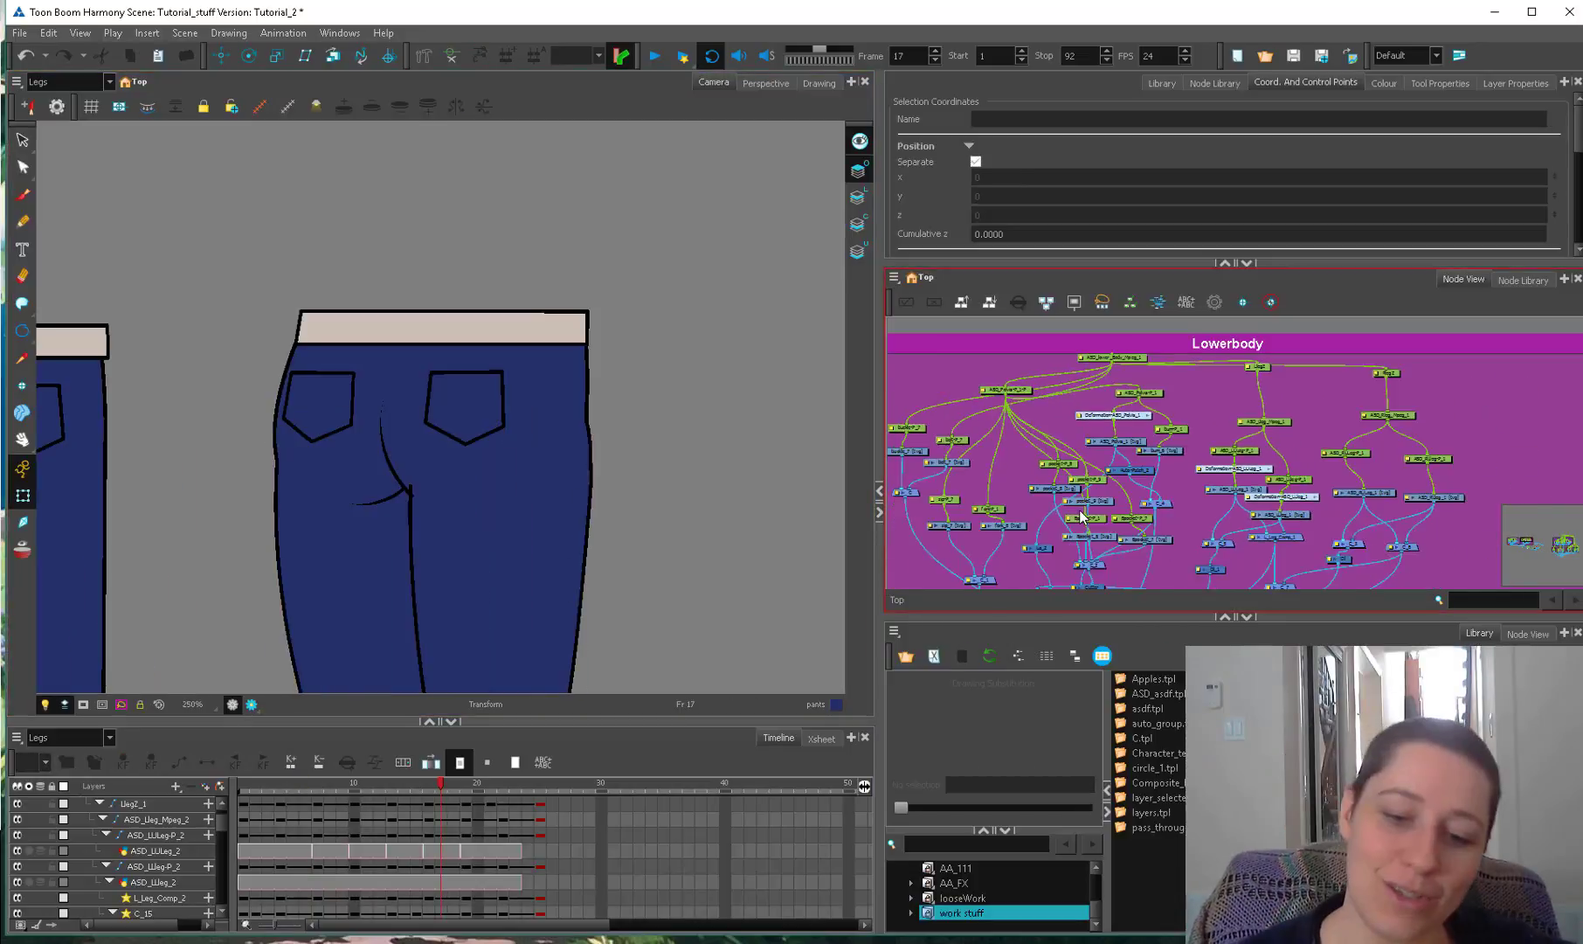
scroll(466, 525, down, 3)
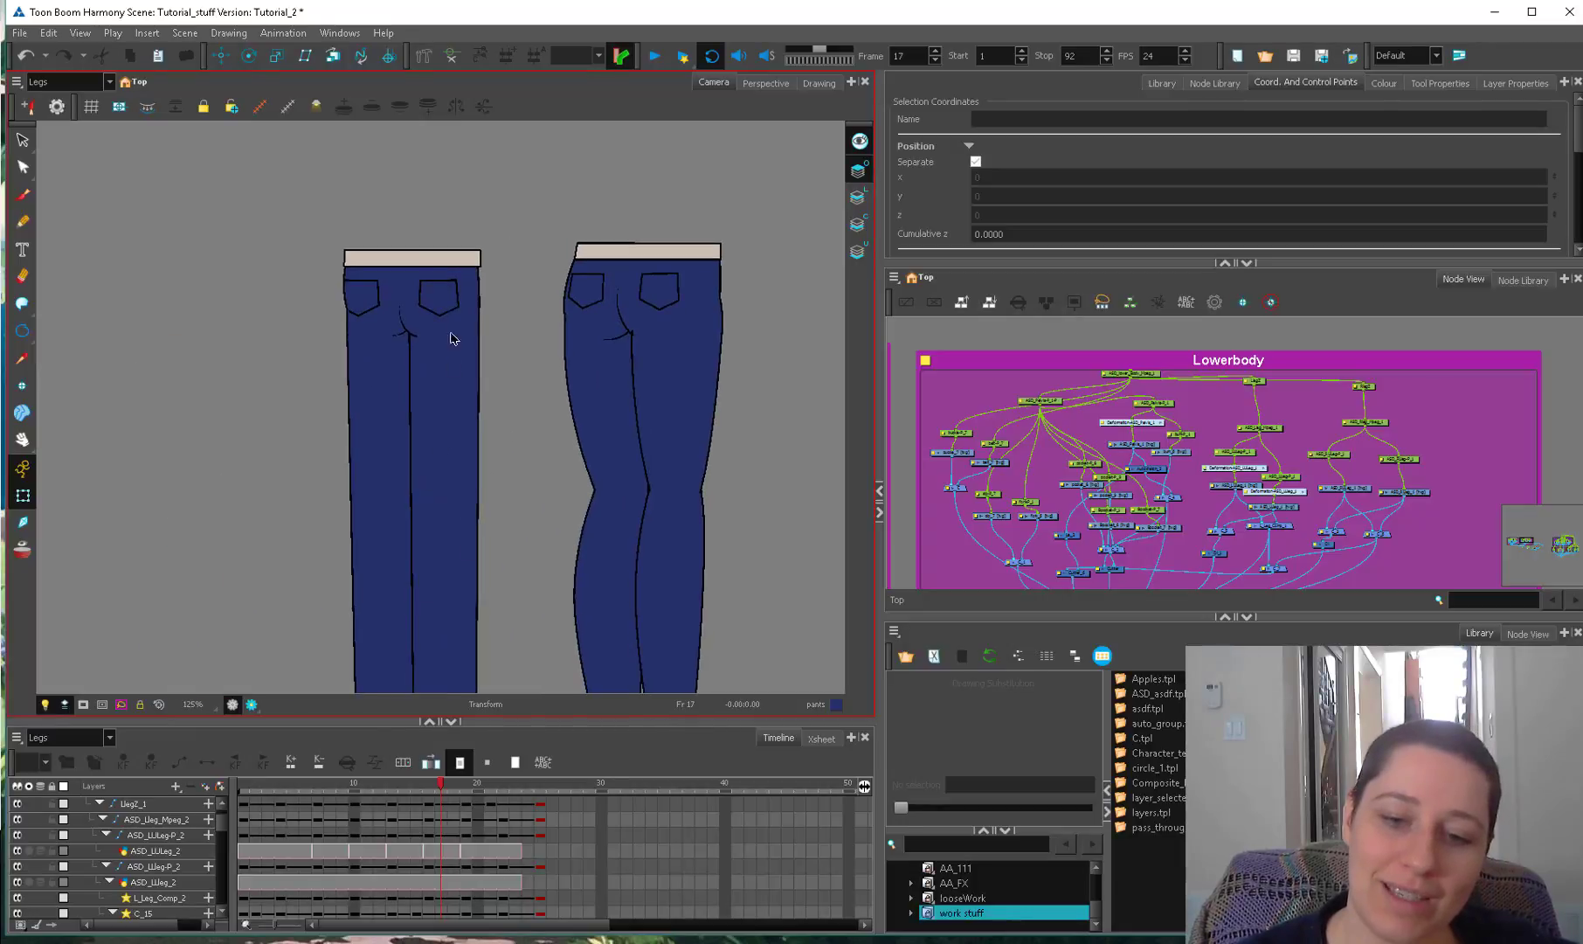
click(464, 520)
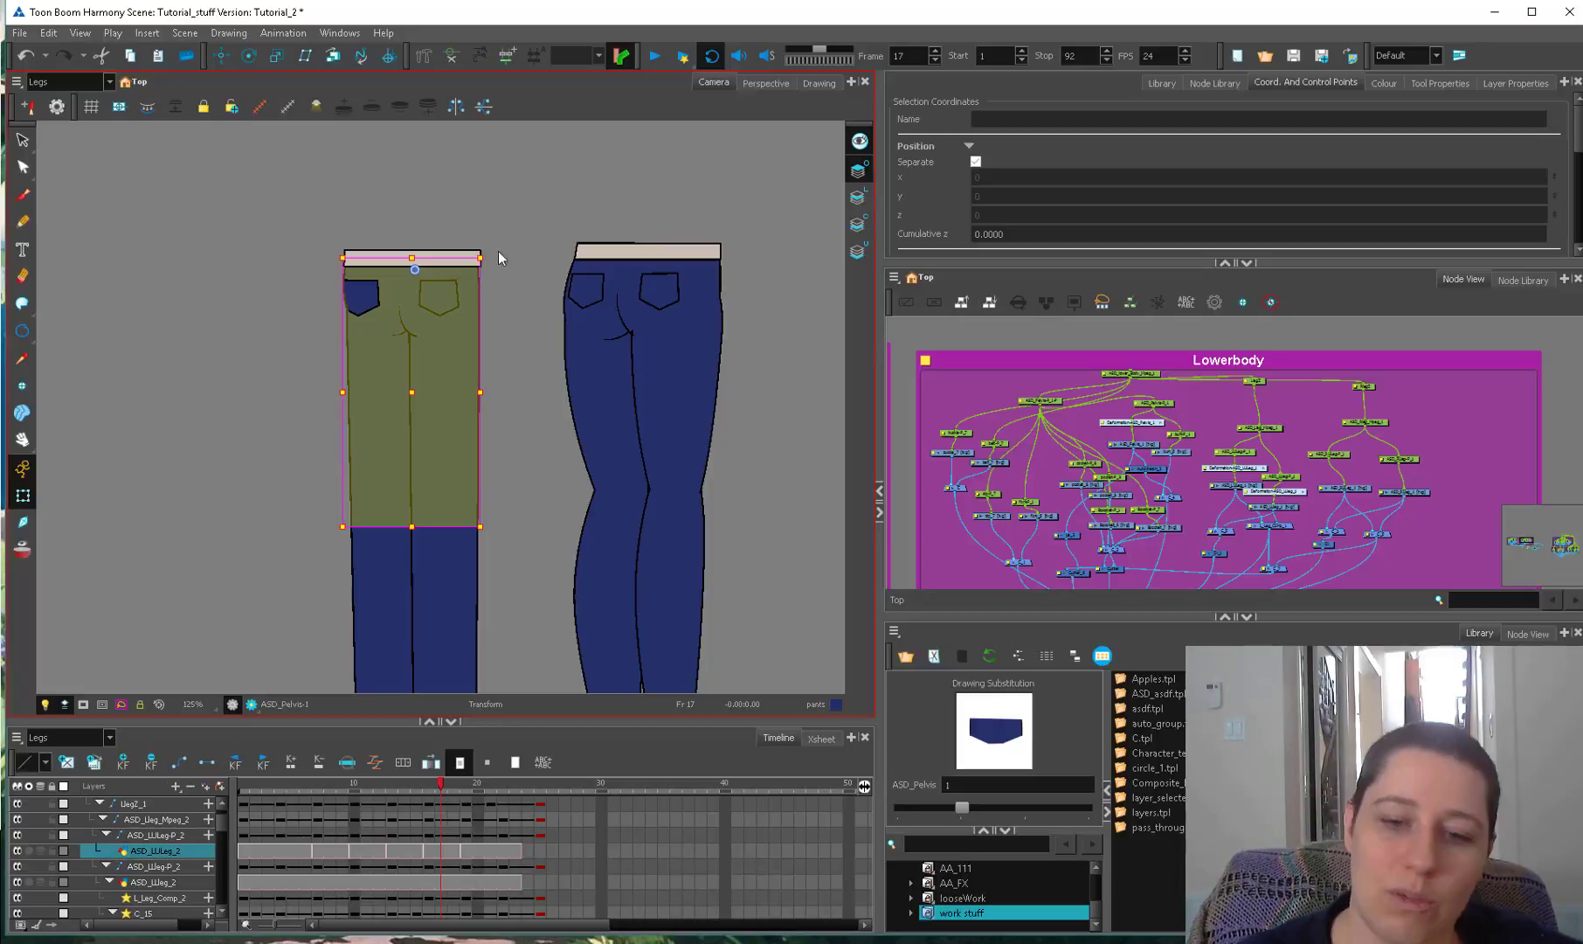
click(497, 311)
Compare the pants versions side by side while stepping back from frame 17 to frames 7 and 6.
scroll(542, 426, down, 2)
key(comma)
key(comma)
key(comma)
key(comma)
key(comma)
key(comma)
key(comma)
key(comma)
key(comma)
key(comma)
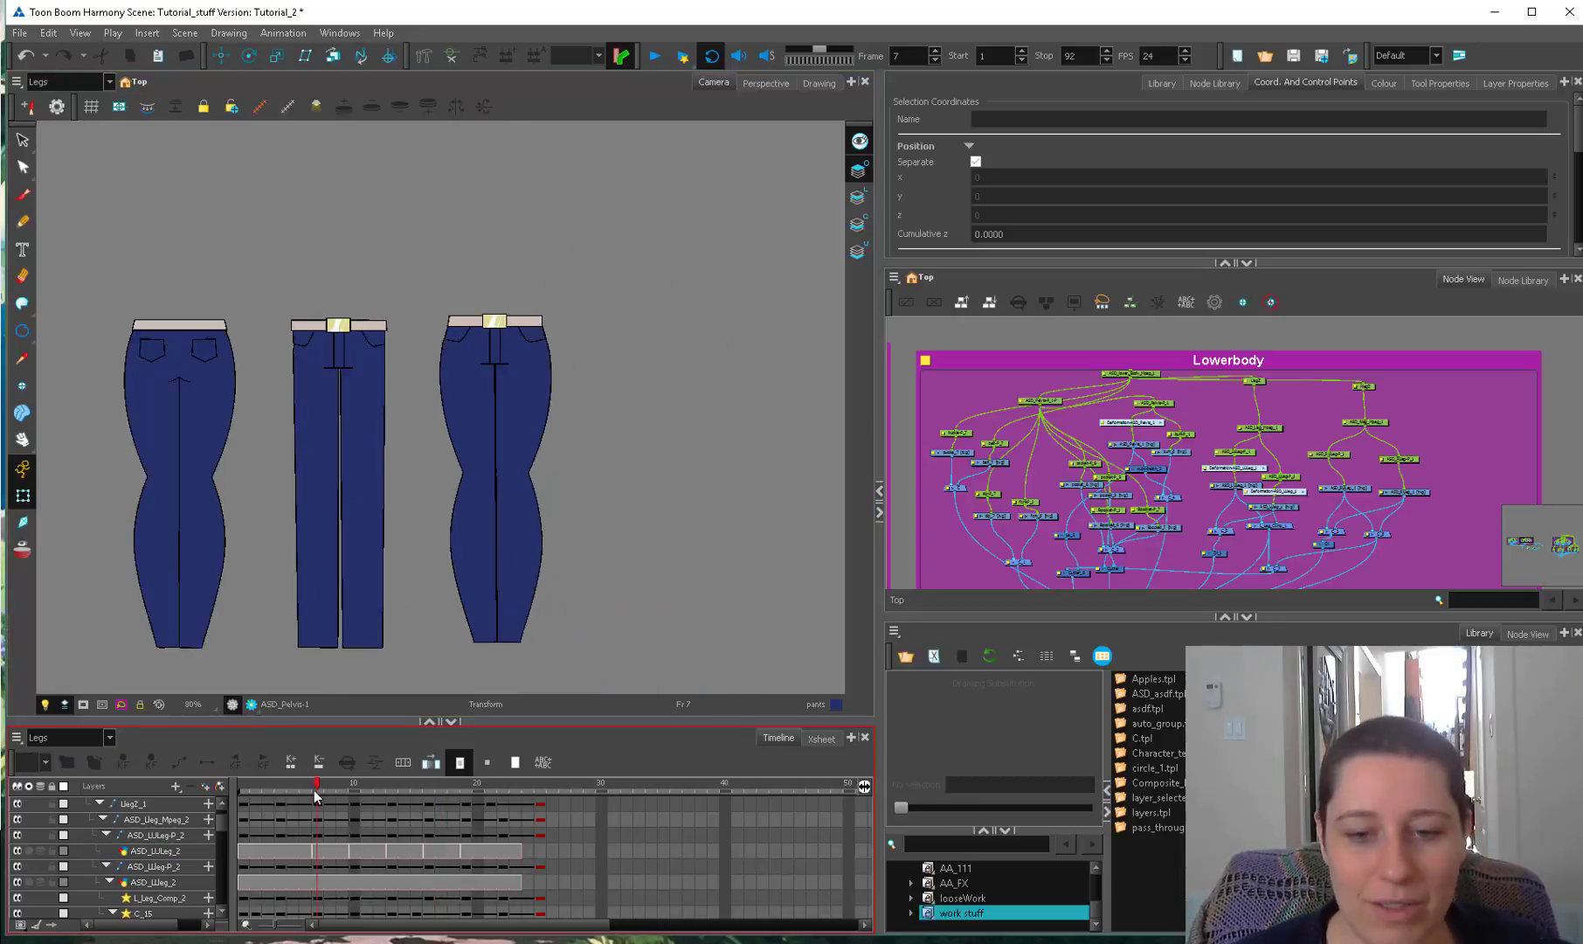
mouse_move(315, 782)
mouse_down()
mouse_move(239, 798)
mouse_move(304, 783)
mouse_up()
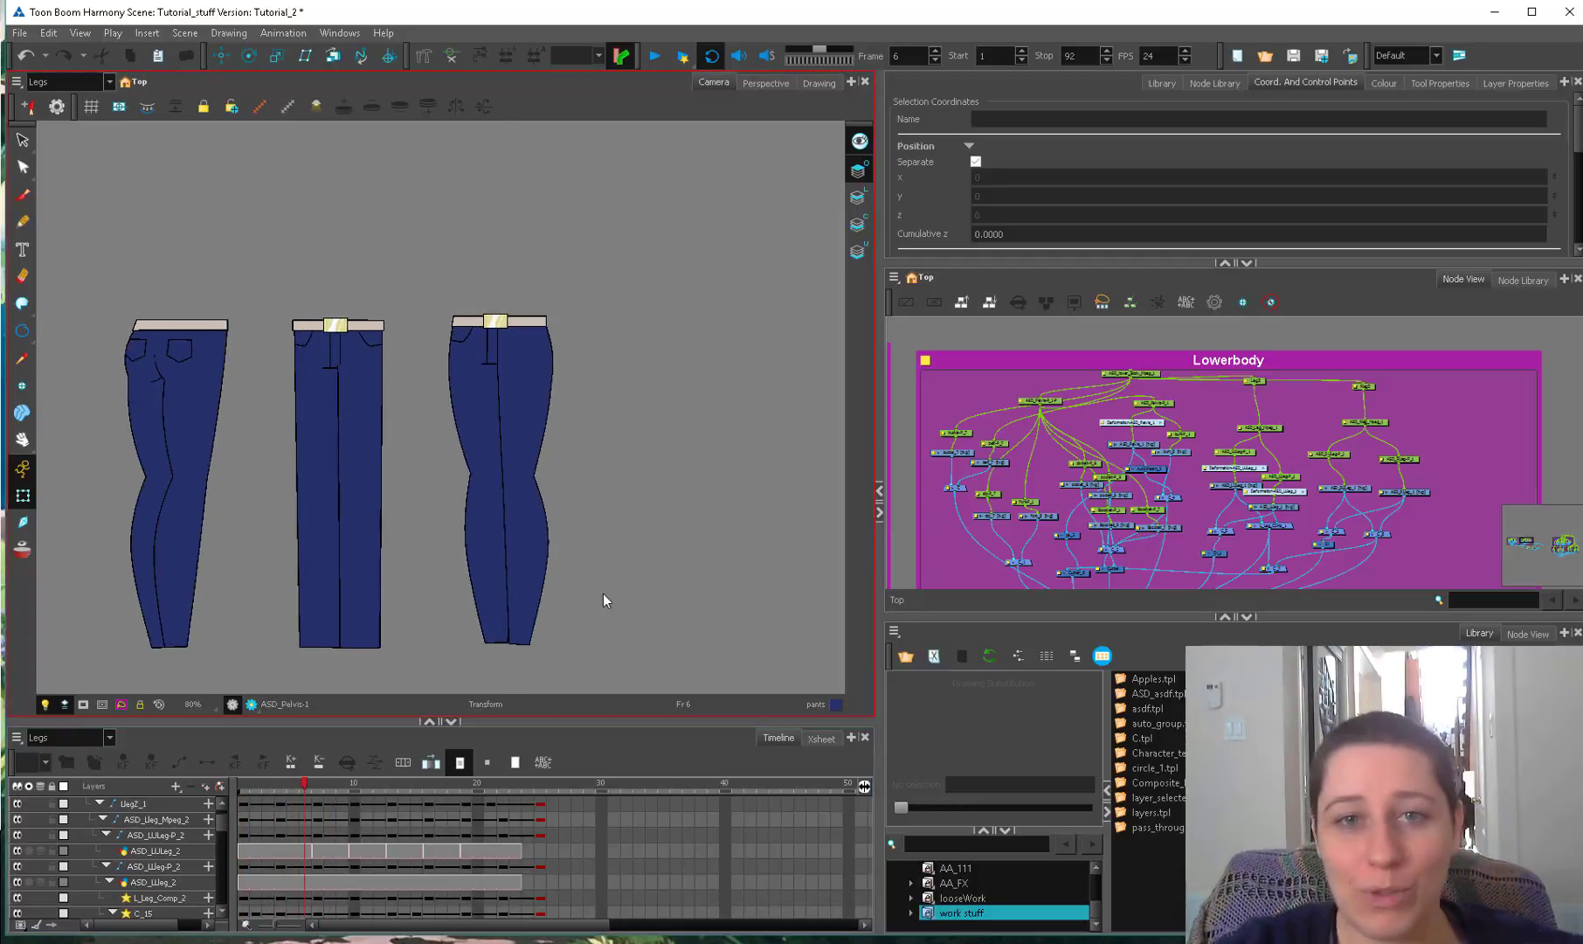